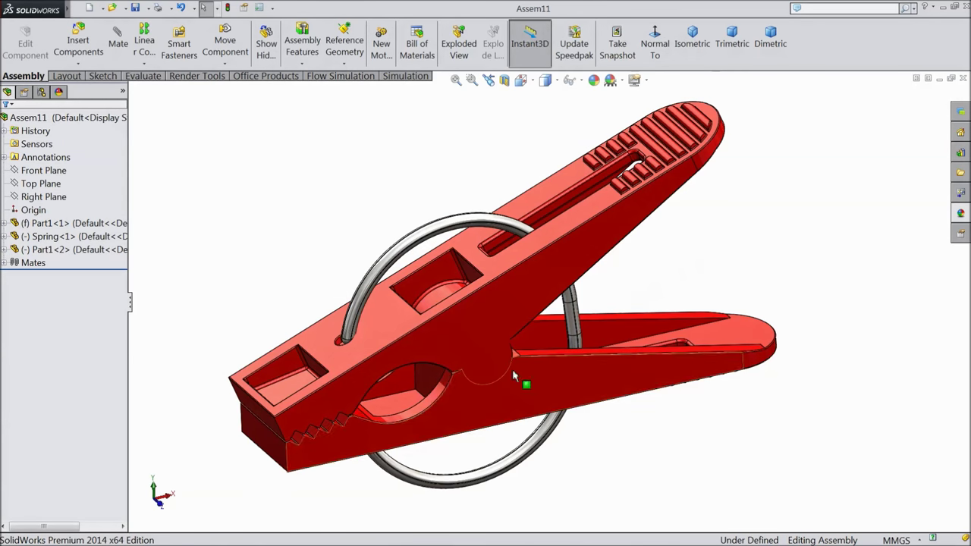
Orbit and zoom the finished red clothespin assembly to inspect it from several angles.
{"action": "middle_click_drag", "start_coordinate": [258, 385], "coordinate": [372, 286]}
{"action": "scroll", "coordinate": [291, 321], "scroll_direction": "up", "scroll_amount": 3}
{"action": "scroll", "coordinate": [523, 338], "scroll_direction": "down", "scroll_amount": 3}
{"action": "middle_click_drag", "start_coordinate": [523, 338], "coordinate": [570, 277]}
{"action": "scroll", "coordinate": [570, 278], "scroll_direction": "down", "scroll_amount": 2}
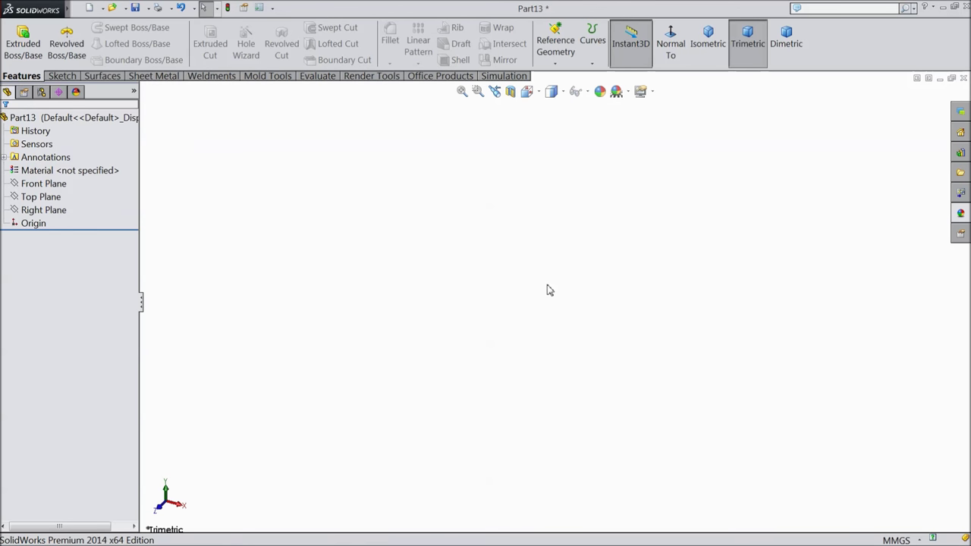
Start a sketch on the Front Plane with a horizontal centerline from the origin.
{"action": "left_click", "coordinate": [60, 187]}
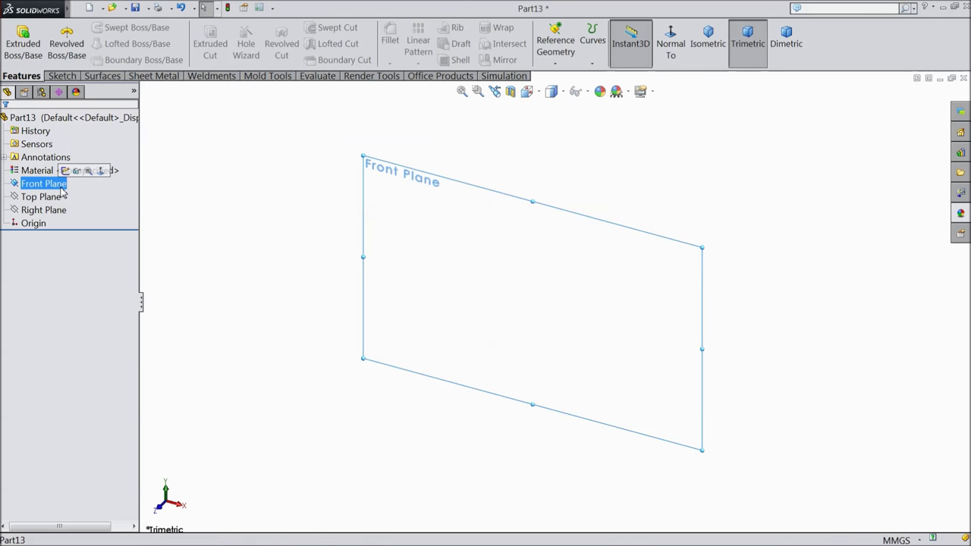
{"action": "left_click", "coordinate": [66, 170]}
{"action": "left_click", "coordinate": [62, 77]}
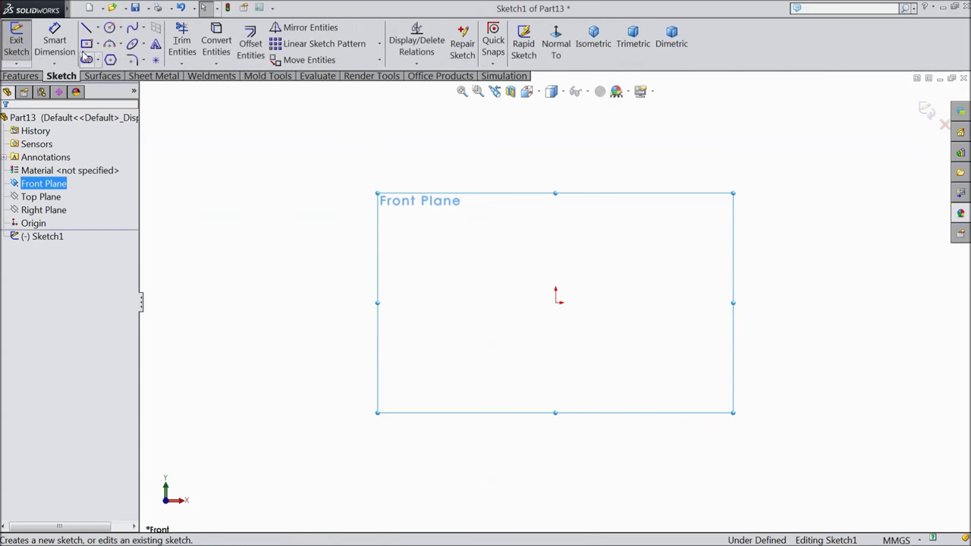
{"action": "left_click", "coordinate": [97, 29]}
{"action": "left_click", "coordinate": [114, 56]}
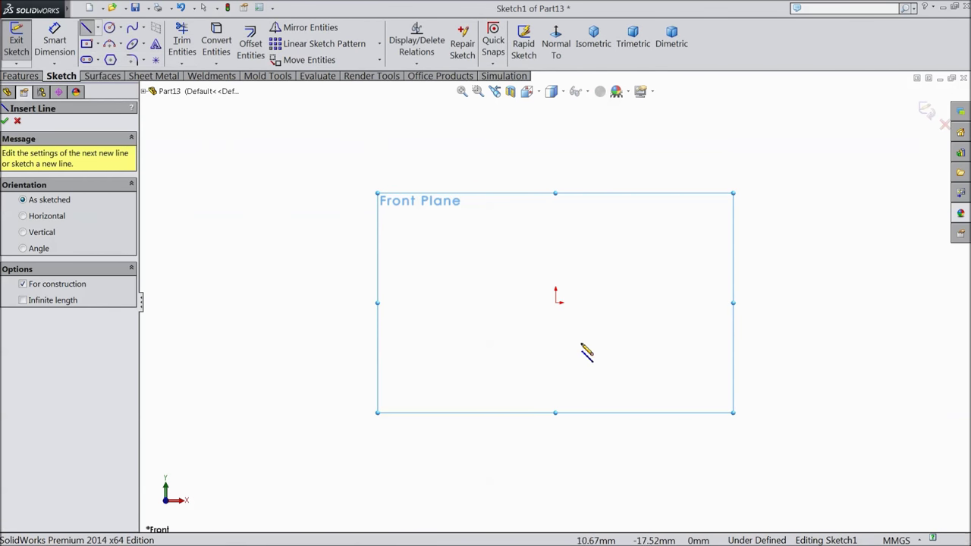
{"action": "left_click", "coordinate": [557, 302]}
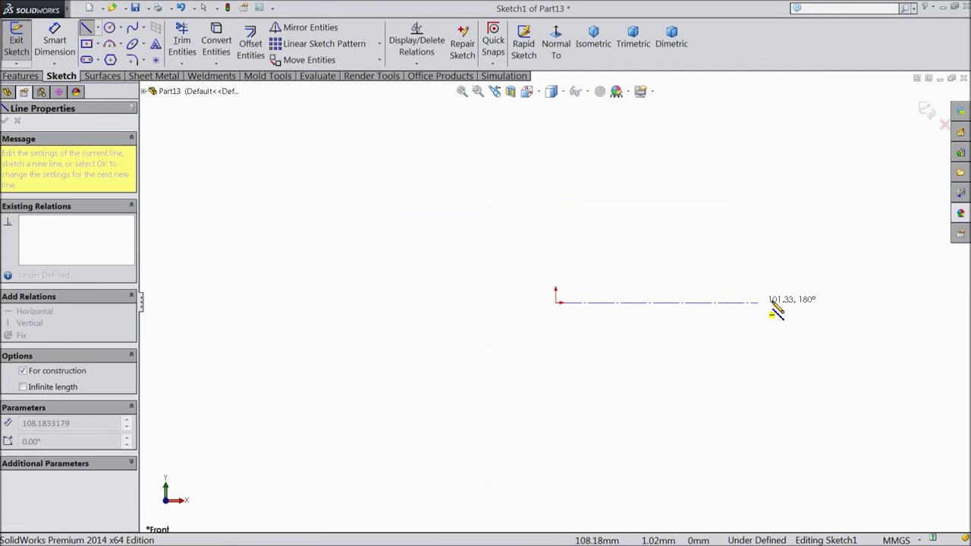
{"action": "right_click", "coordinate": [859, 301]}
{"action": "left_click", "coordinate": [864, 99]}
{"action": "key", "text": "f"}
{"action": "scroll", "coordinate": [872, 303], "scroll_direction": "down", "scroll_amount": 1}
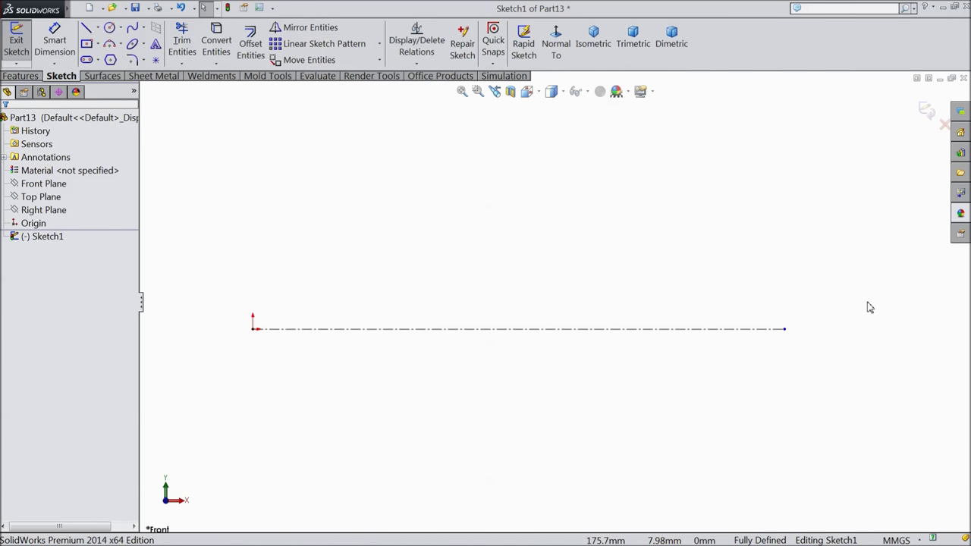
Draw the open arm profile: slanted top, vertical at origin, long base and short right step.
{"action": "left_click", "coordinate": [87, 27]}
{"action": "scroll", "coordinate": [301, 365], "scroll_direction": "down", "scroll_amount": 1}
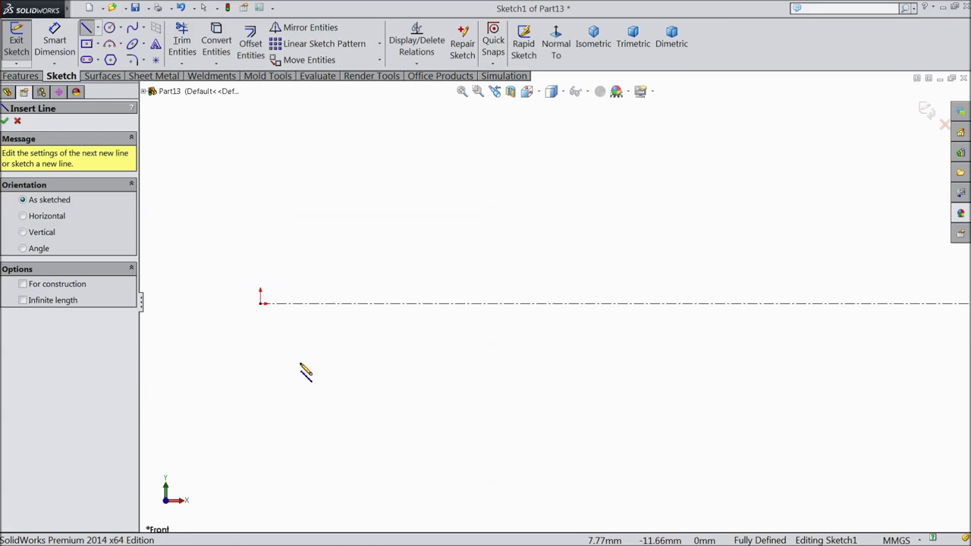
{"action": "left_click", "coordinate": [364, 223]}
{"action": "left_click", "coordinate": [261, 242]}
{"action": "left_click", "coordinate": [261, 303]}
{"action": "scroll", "coordinate": [554, 362], "scroll_direction": "up", "scroll_amount": 3}
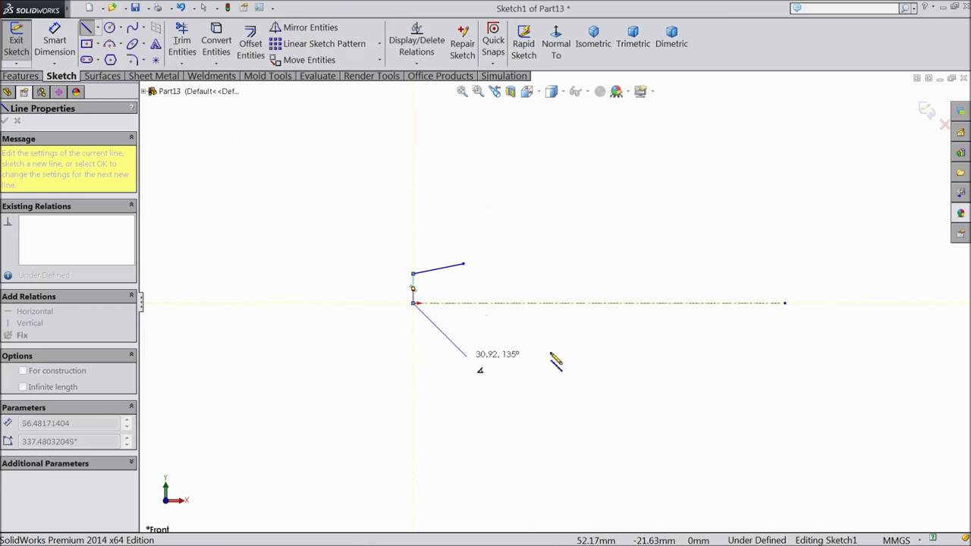
{"action": "left_click", "coordinate": [771, 303]}
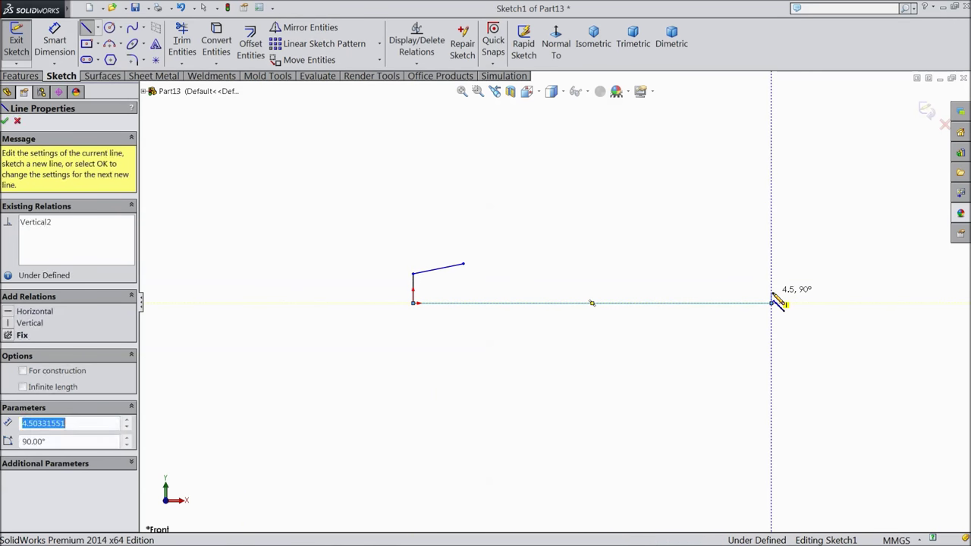
{"action": "left_click", "coordinate": [746, 292]}
{"action": "right_click", "coordinate": [759, 255]}
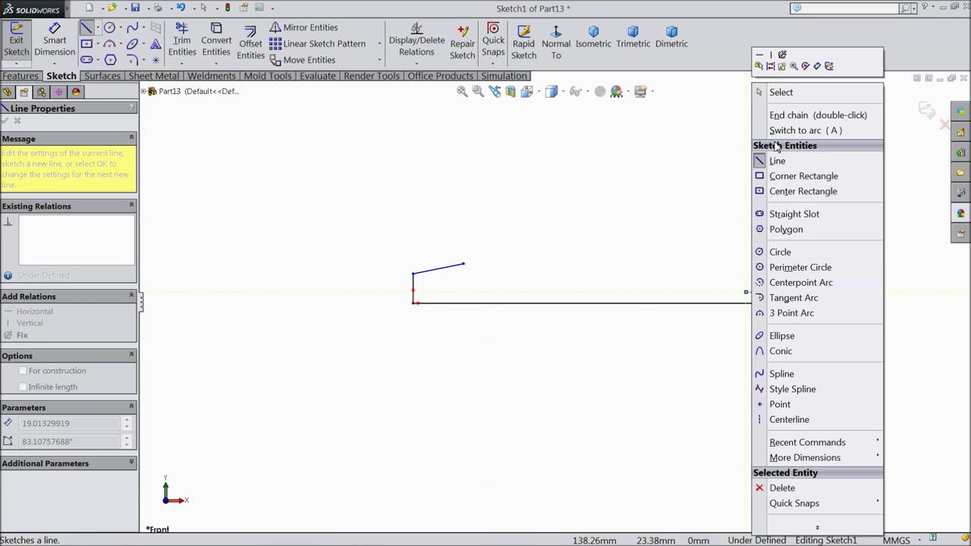
{"action": "left_click", "coordinate": [768, 91]}
{"action": "scroll", "coordinate": [685, 307], "scroll_direction": "down", "scroll_amount": 3}
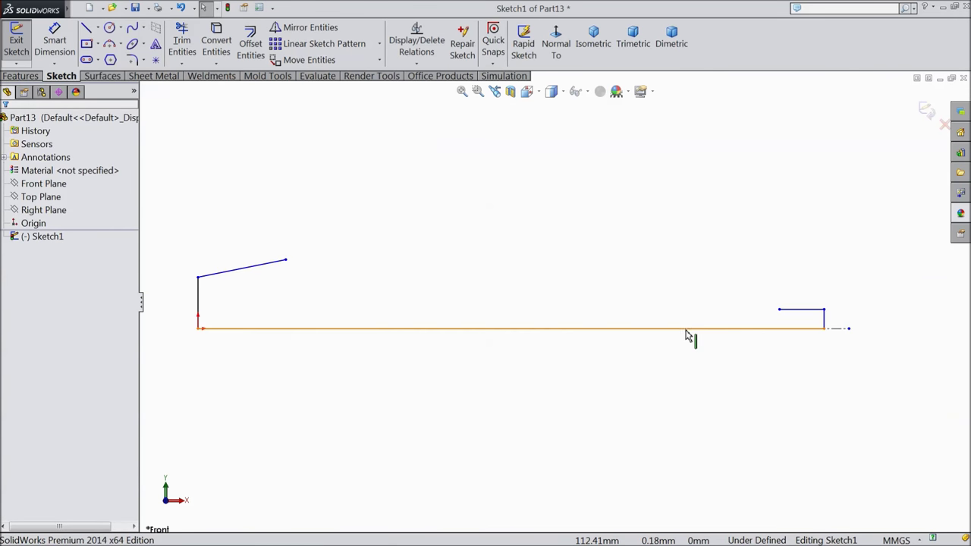
{"action": "left_click", "coordinate": [55, 44]}
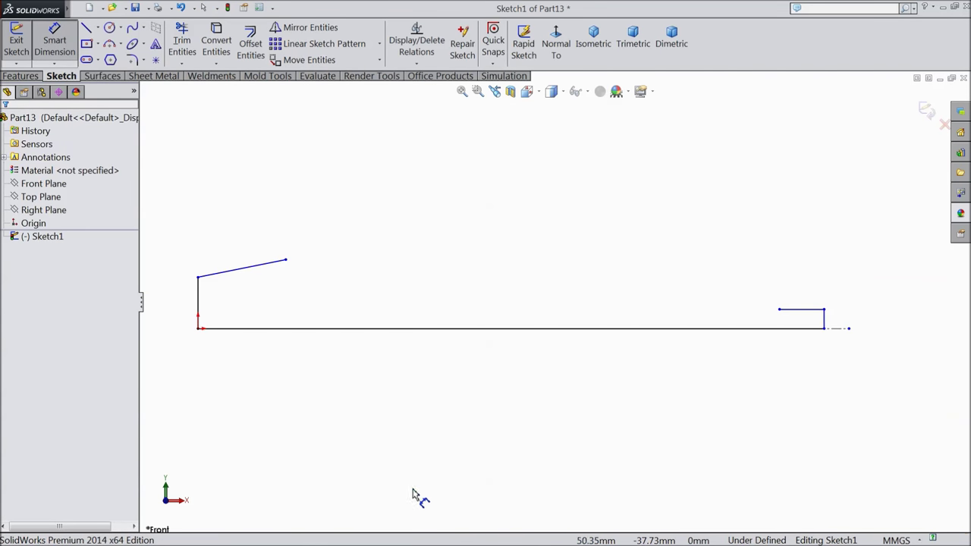
{"action": "left_click", "coordinate": [491, 329]}
Dimension the base 60, the left vertical 3.50, the right step height 1.50 and the step length 3.
{"action": "left_click", "coordinate": [485, 422]}
{"action": "type", "text": "60"}
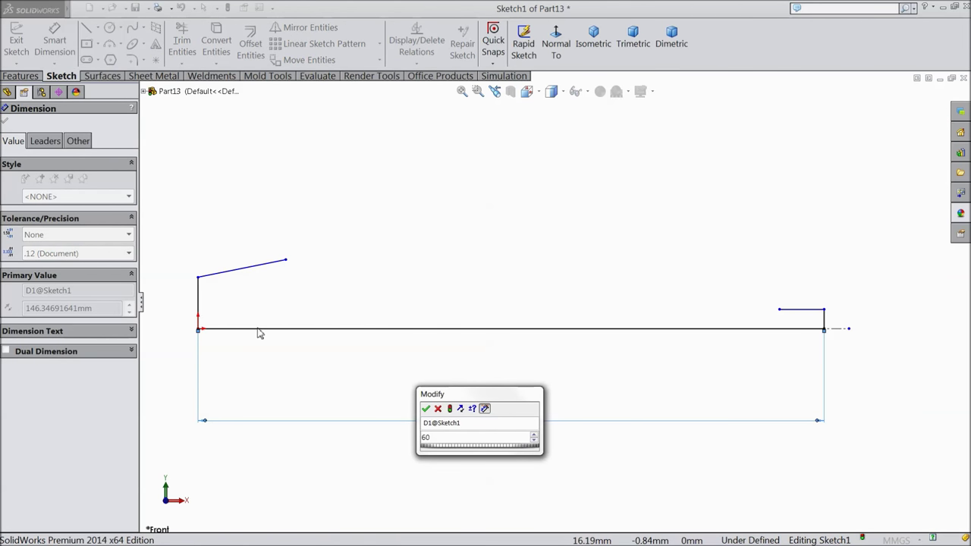
{"action": "left_click", "coordinate": [425, 408]}
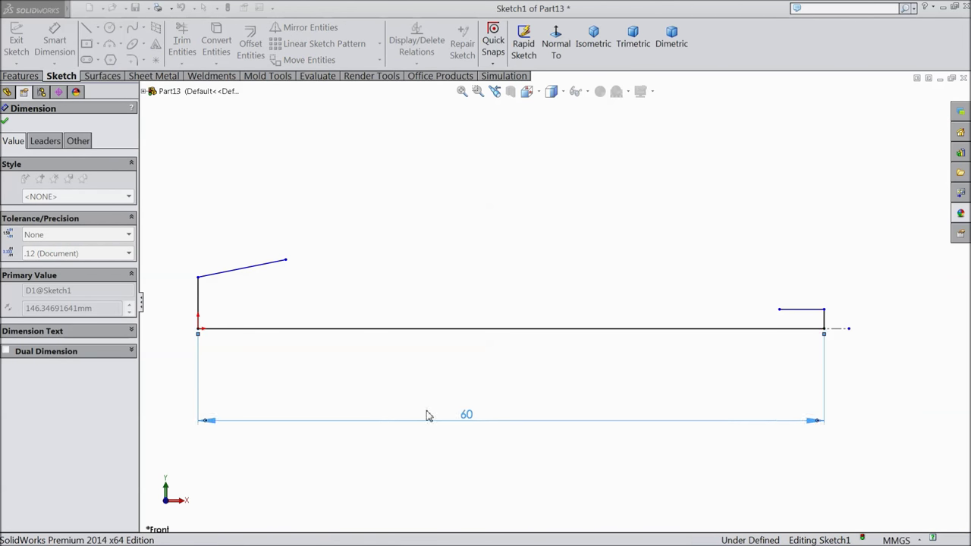
{"action": "left_click", "coordinate": [198, 317]}
{"action": "left_click", "coordinate": [165, 318]}
{"action": "type", "text": "3.5"}
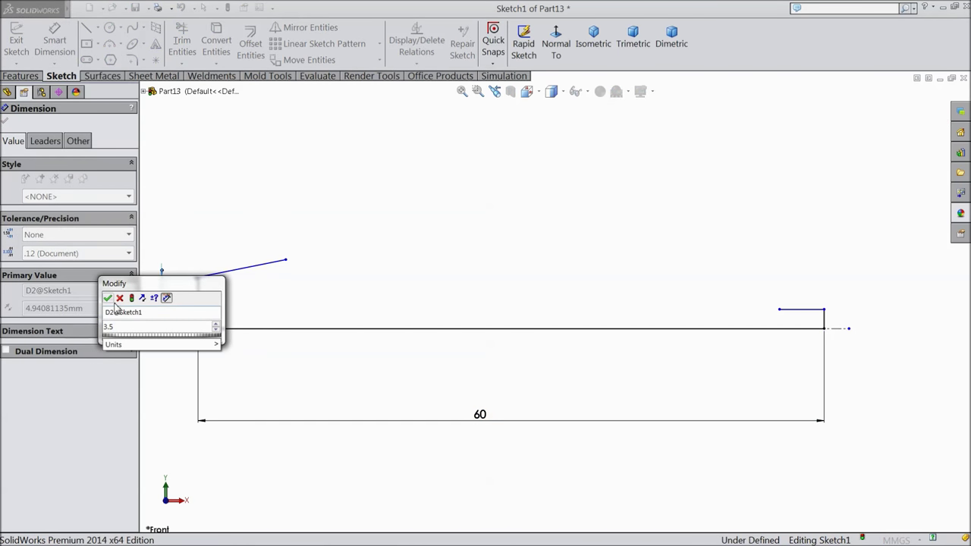
{"action": "left_click", "coordinate": [109, 298]}
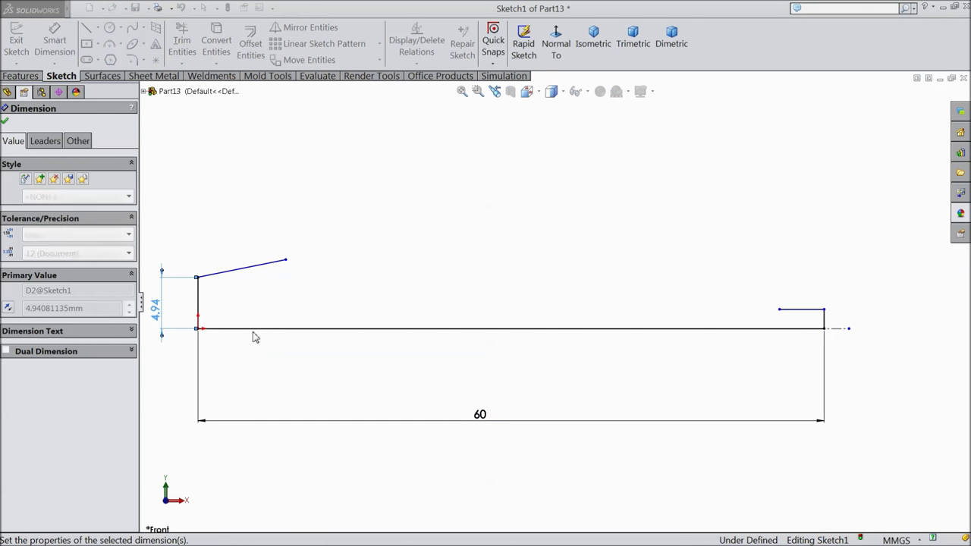
{"action": "left_click", "coordinate": [825, 320]}
{"action": "left_click", "coordinate": [884, 329]}
{"action": "type", "text": "1.5"}
{"action": "left_click", "coordinate": [828, 310]}
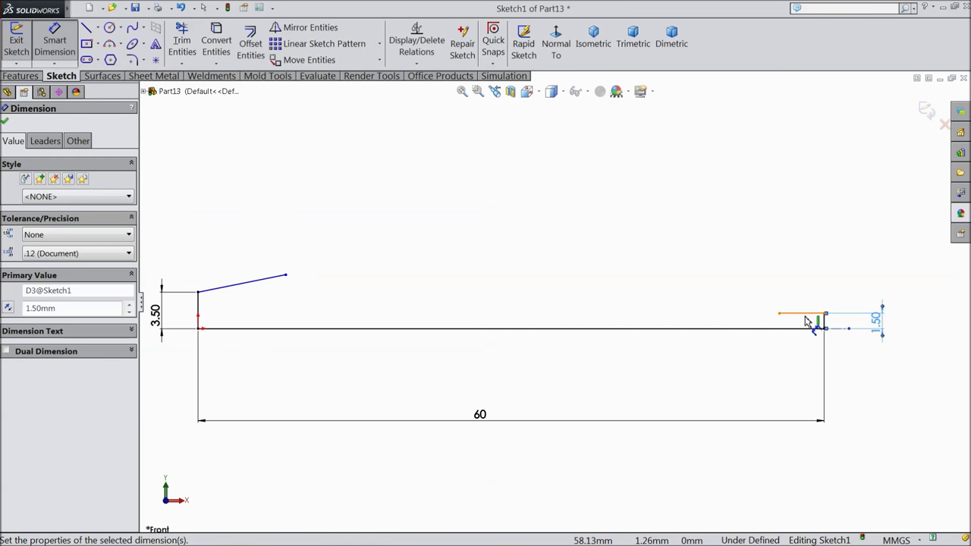
{"action": "left_click", "coordinate": [806, 314]}
{"action": "left_click", "coordinate": [804, 276]}
{"action": "type", "text": "3"}
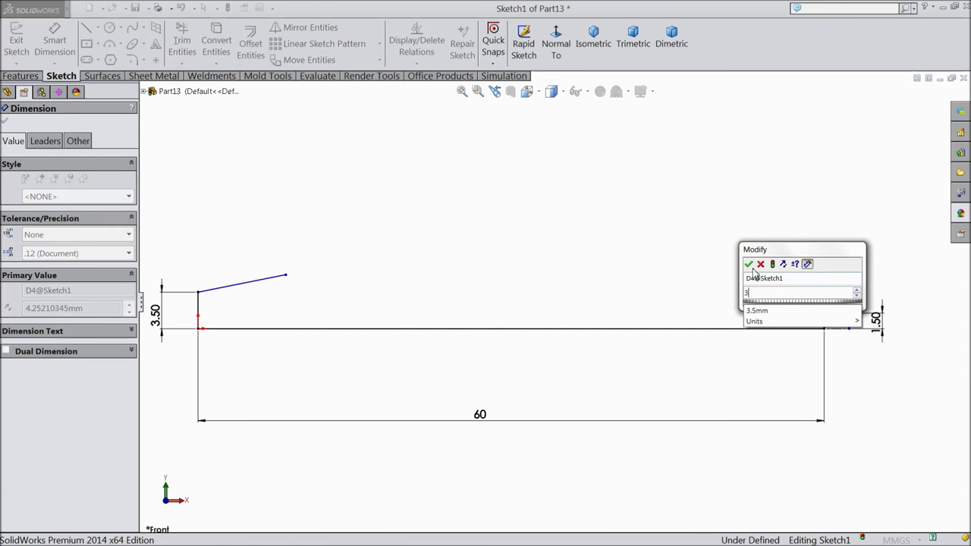
{"action": "key", "text": "Return"}
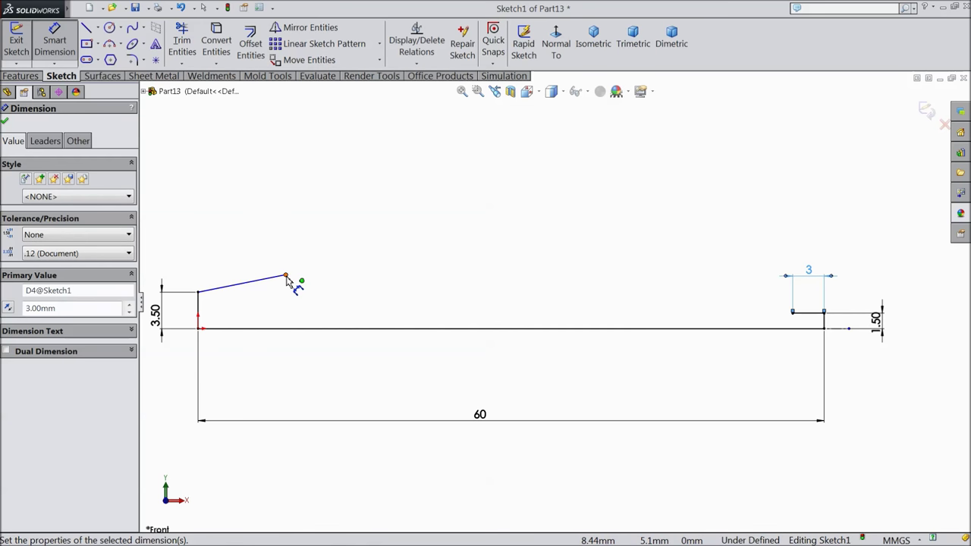
Place the slope's outer endpoint 5 mm above the base and 8 mm from the left vertical.
{"action": "left_click", "coordinate": [287, 277]}
{"action": "left_click", "coordinate": [295, 328]}
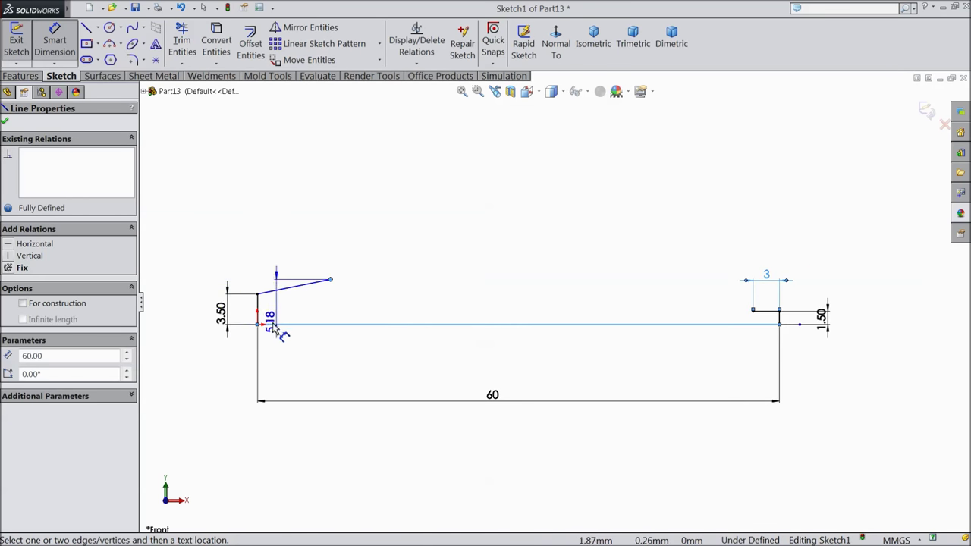
{"action": "left_click", "coordinate": [195, 317]}
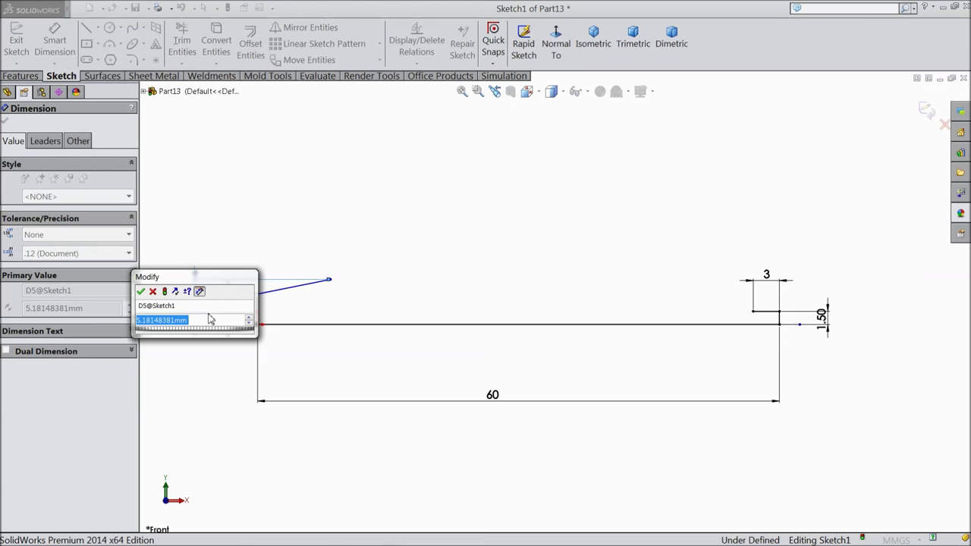
{"action": "type", "text": "5"}
{"action": "left_click", "coordinate": [141, 291]}
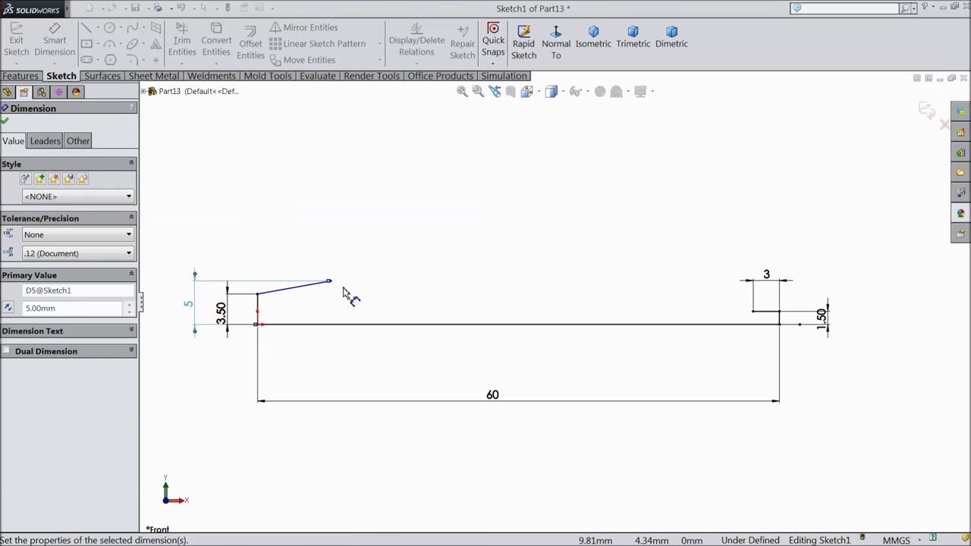
{"action": "left_click", "coordinate": [329, 281]}
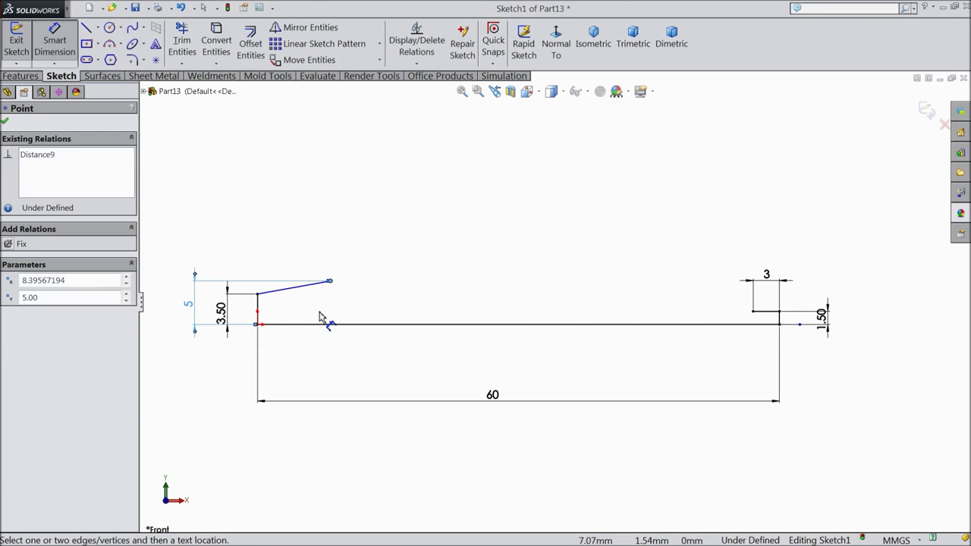
{"action": "left_click", "coordinate": [258, 315]}
{"action": "left_click", "coordinate": [287, 355]}
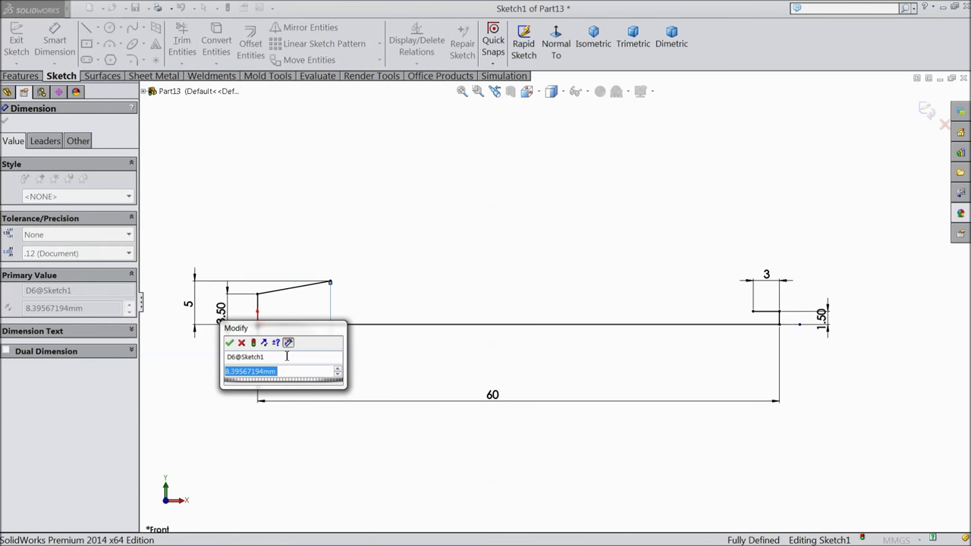
{"action": "type", "text": "8"}
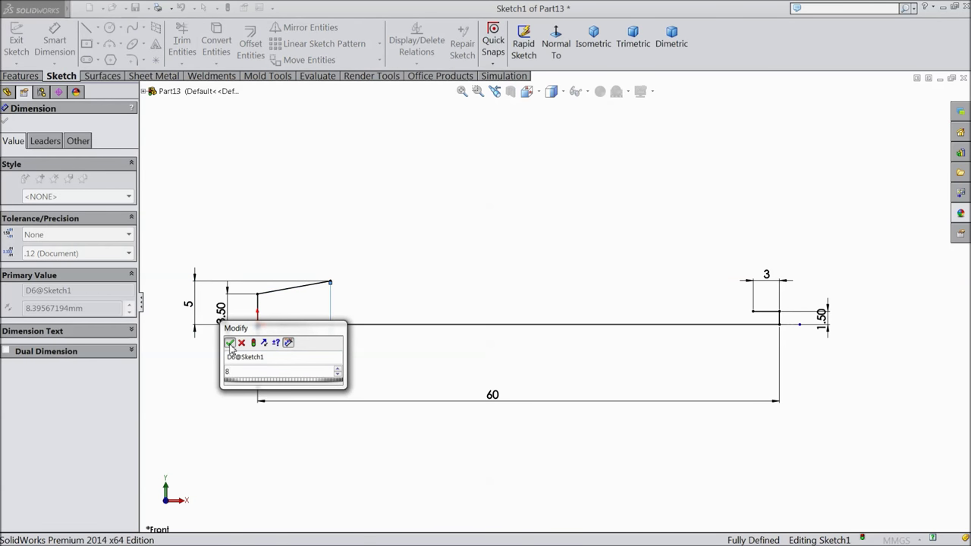
{"action": "left_click", "coordinate": [229, 342]}
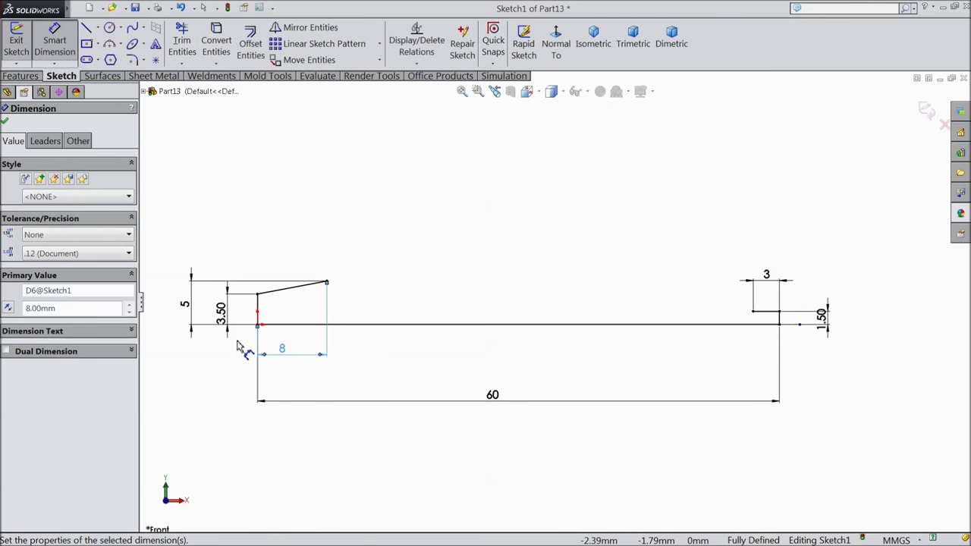
{"action": "left_click", "coordinate": [5, 121]}
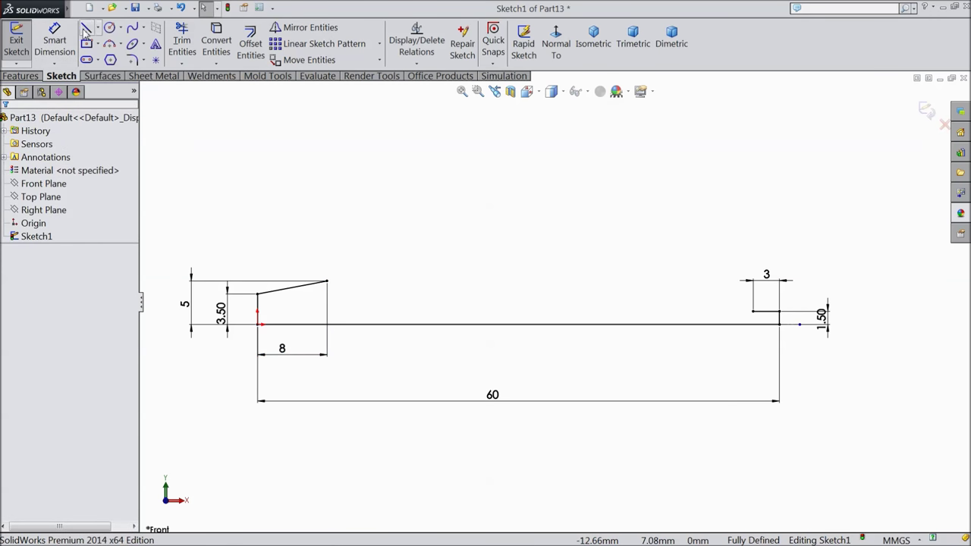
{"action": "left_click", "coordinate": [87, 27]}
{"action": "scroll", "coordinate": [353, 275], "scroll_direction": "down", "scroll_amount": 1}
Continue the profile with a dip arc, flats around a semicircular bump, and a slant to the step.
{"action": "left_click", "coordinate": [323, 284]}
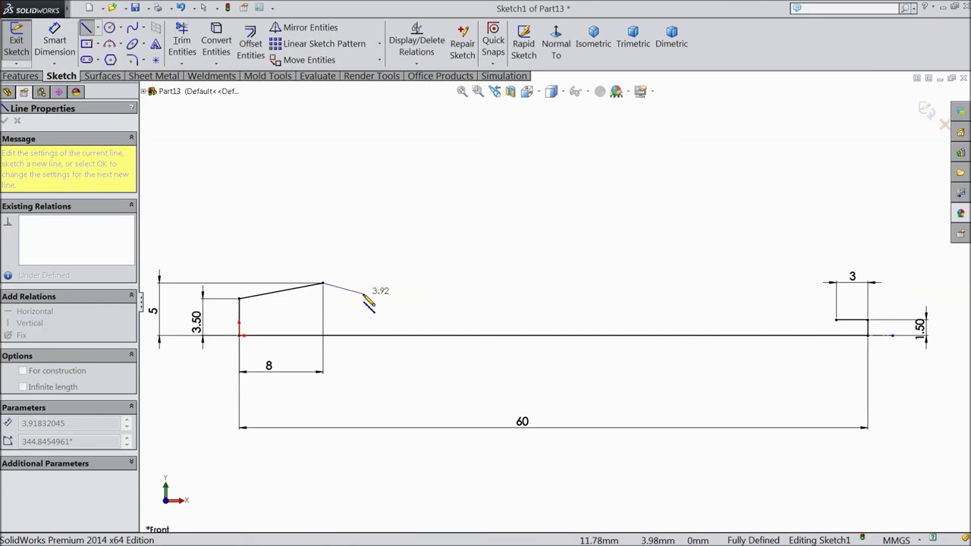
{"action": "left_click", "coordinate": [363, 292]}
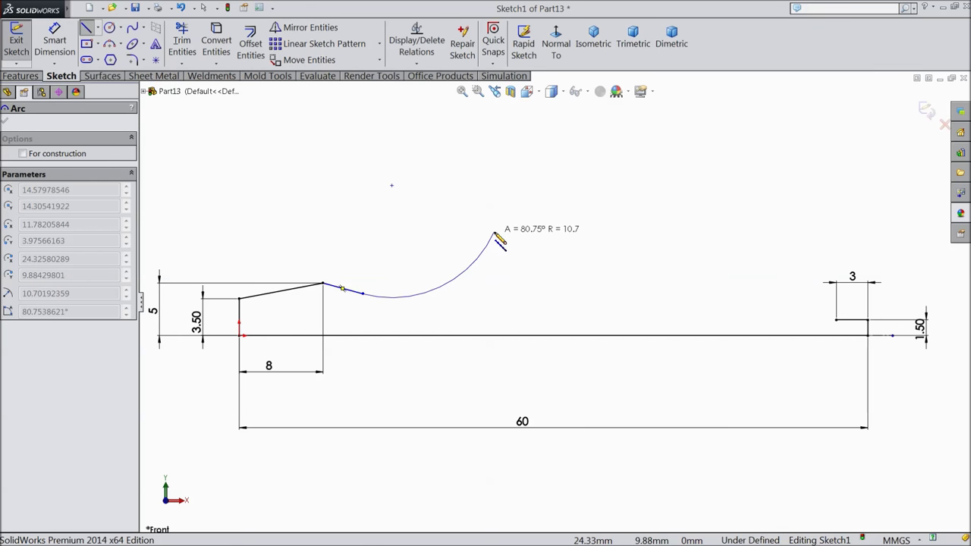
{"action": "left_click", "coordinate": [493, 232]}
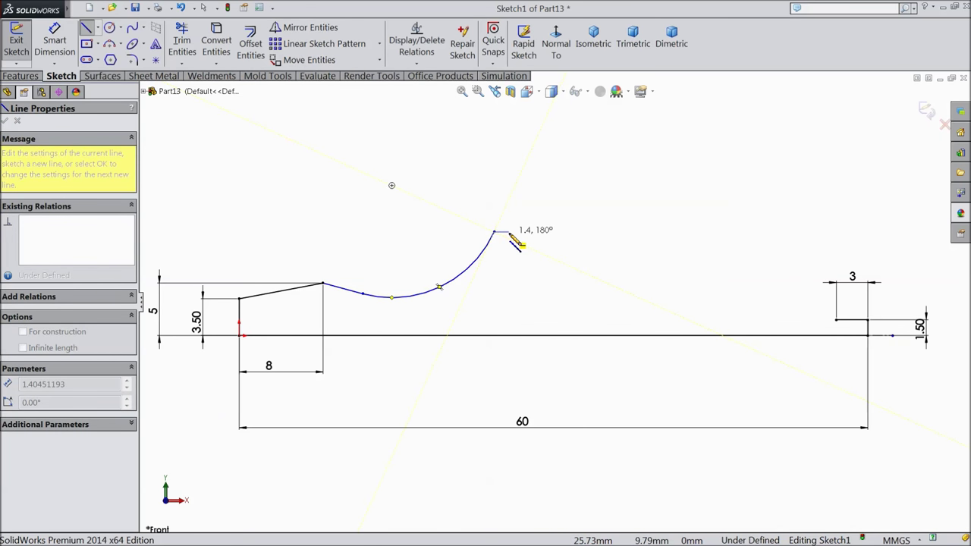
{"action": "left_click", "coordinate": [509, 231]}
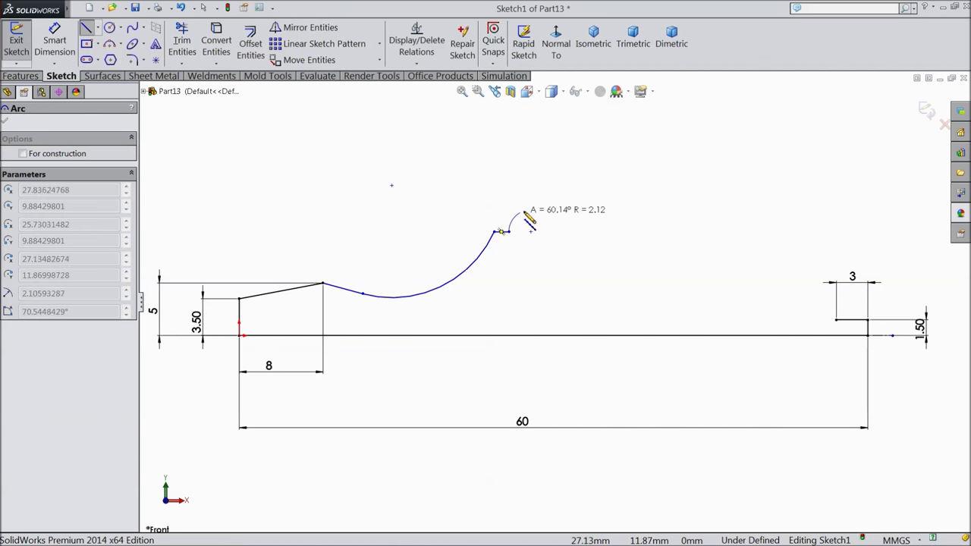
{"action": "left_click", "coordinate": [594, 232]}
{"action": "left_click", "coordinate": [608, 232]}
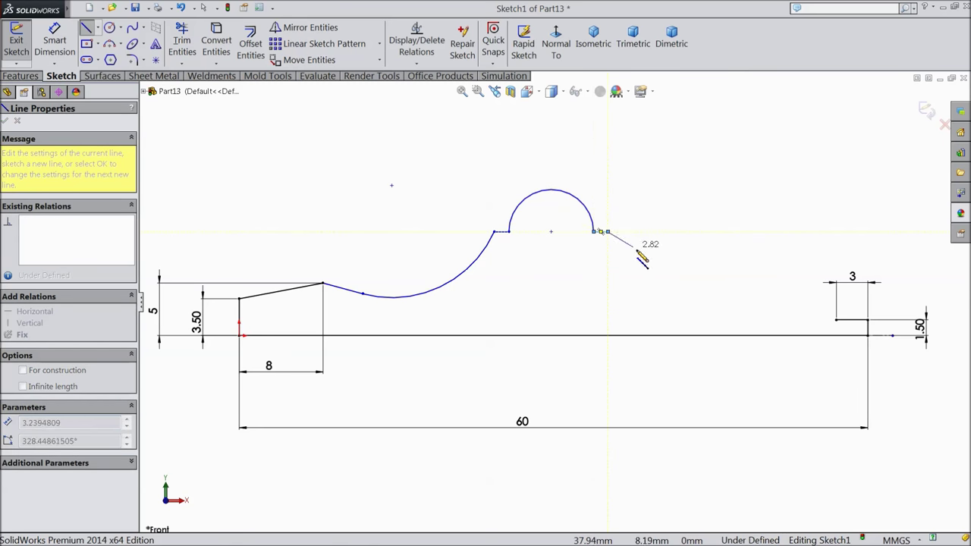
{"action": "left_click", "coordinate": [837, 319]}
Delete the tiny stray segment left at the profile's endpoint.
{"action": "right_click", "coordinate": [715, 200]}
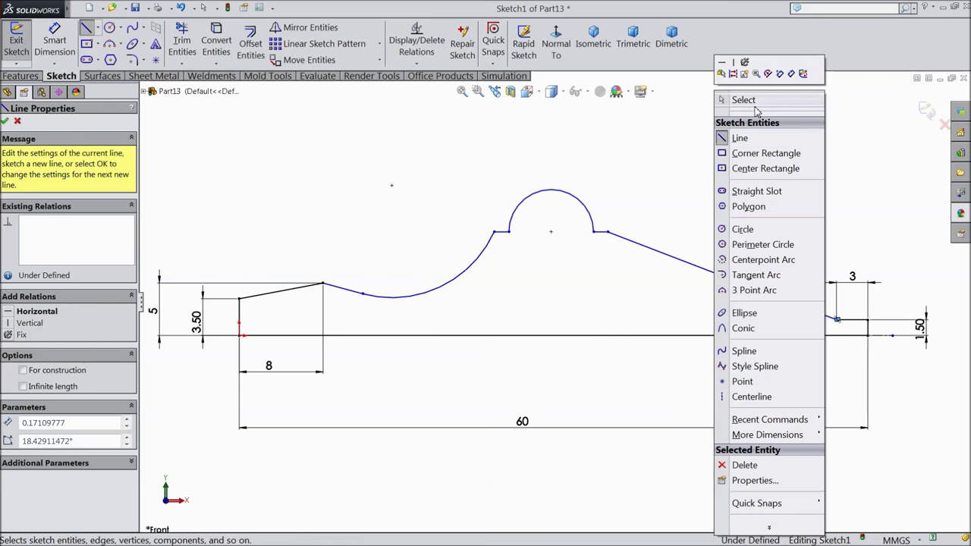
{"action": "left_click", "coordinate": [739, 139]}
{"action": "scroll", "coordinate": [649, 375], "scroll_direction": "down", "scroll_amount": 8}
{"action": "scroll", "coordinate": [652, 378], "scroll_direction": "down", "scroll_amount": 4}
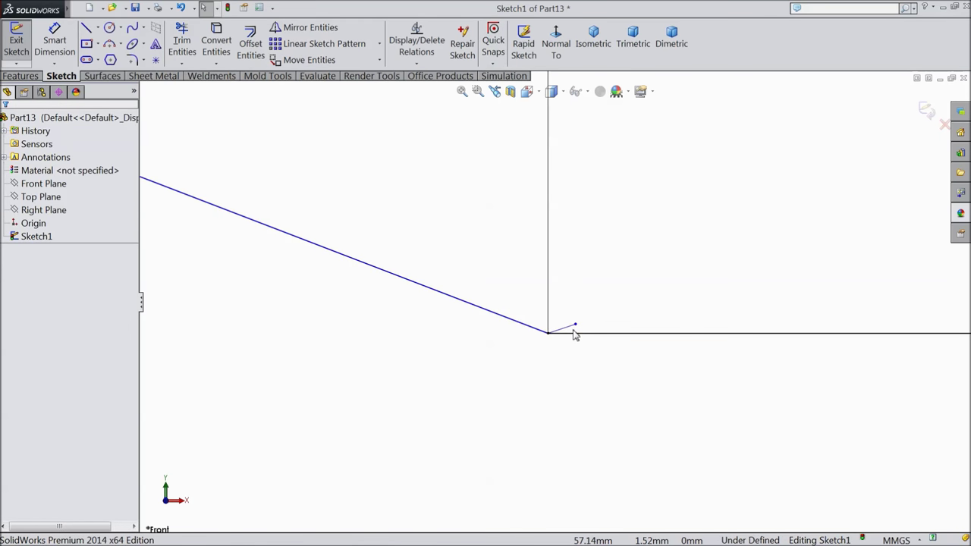
{"action": "left_click", "coordinate": [570, 331]}
{"action": "key", "text": "Delete"}
{"action": "scroll", "coordinate": [579, 330], "scroll_direction": "up", "scroll_amount": 12}
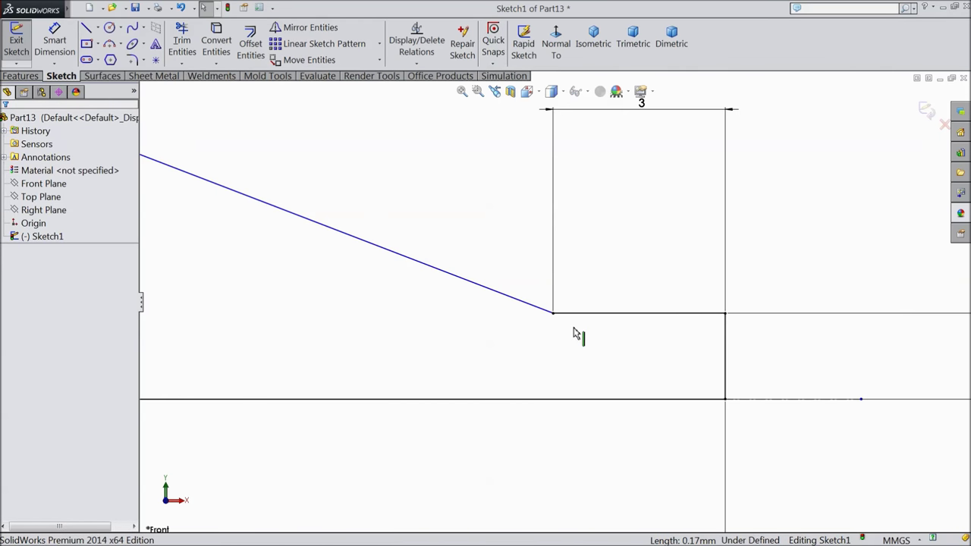
Add a sketch point above the dip and a vertical construction centerline down from it.
{"action": "scroll", "coordinate": [507, 309], "scroll_direction": "up", "scroll_amount": 3}
{"action": "scroll", "coordinate": [337, 297], "scroll_direction": "down", "scroll_amount": 8}
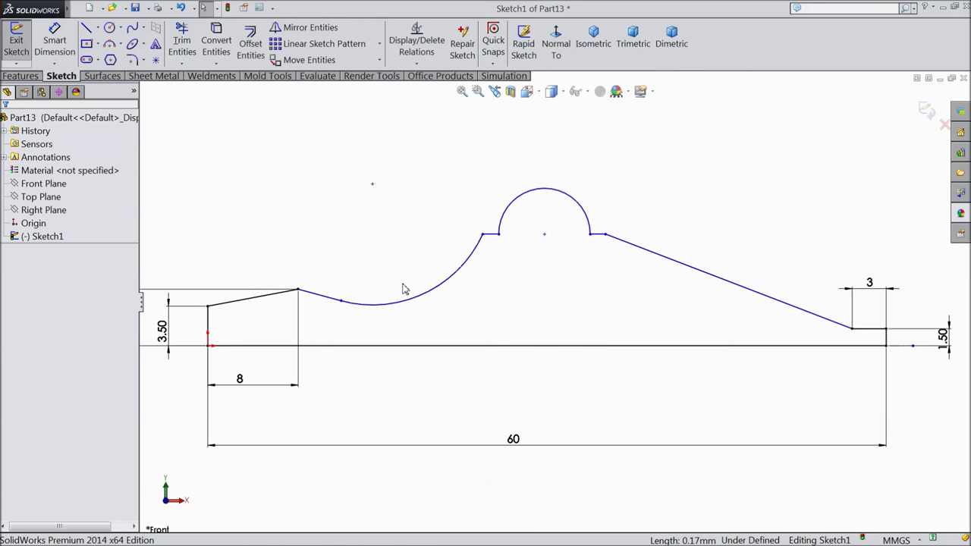
{"action": "scroll", "coordinate": [466, 339], "scroll_direction": "up", "scroll_amount": 3}
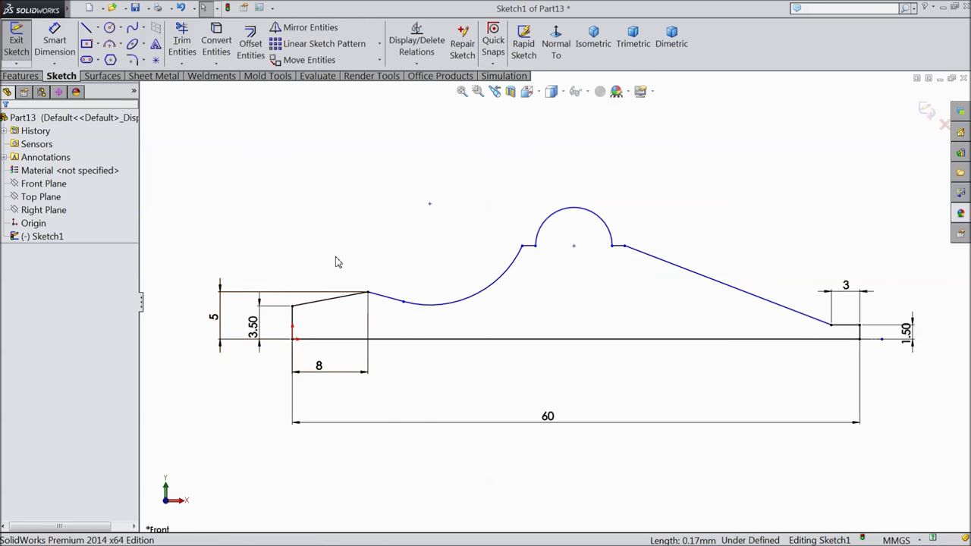
{"action": "scroll", "coordinate": [455, 340], "scroll_direction": "down", "scroll_amount": 2}
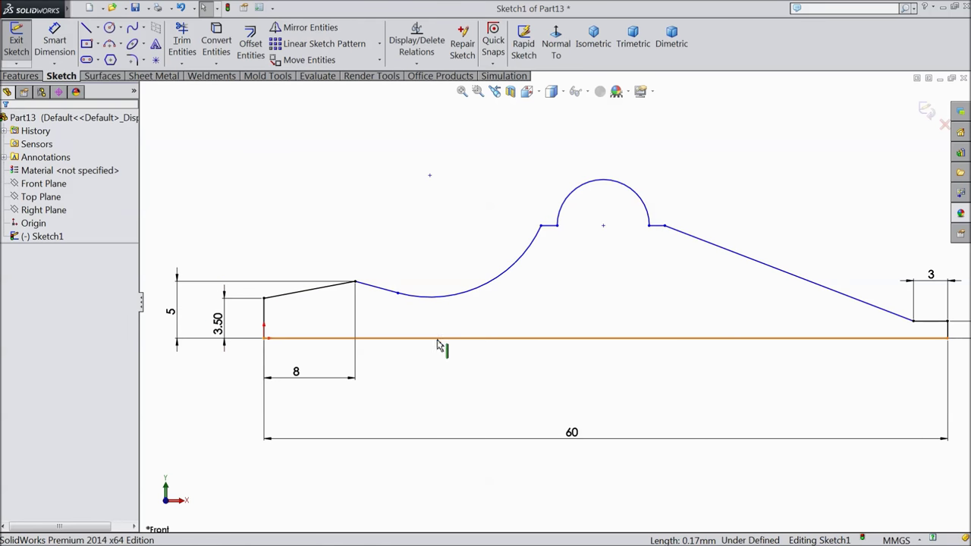
{"action": "scroll", "coordinate": [425, 321], "scroll_direction": "down", "scroll_amount": 2}
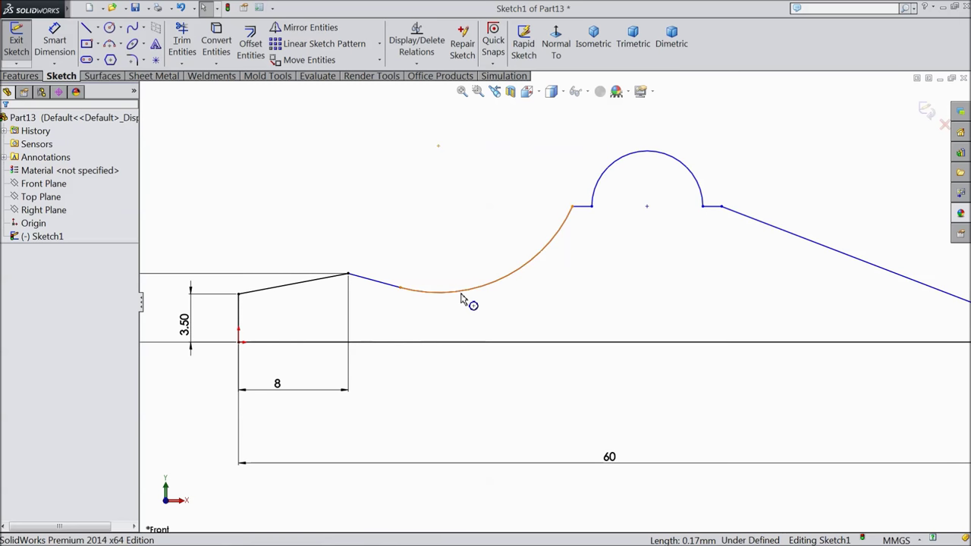
{"action": "left_click", "coordinate": [438, 145]}
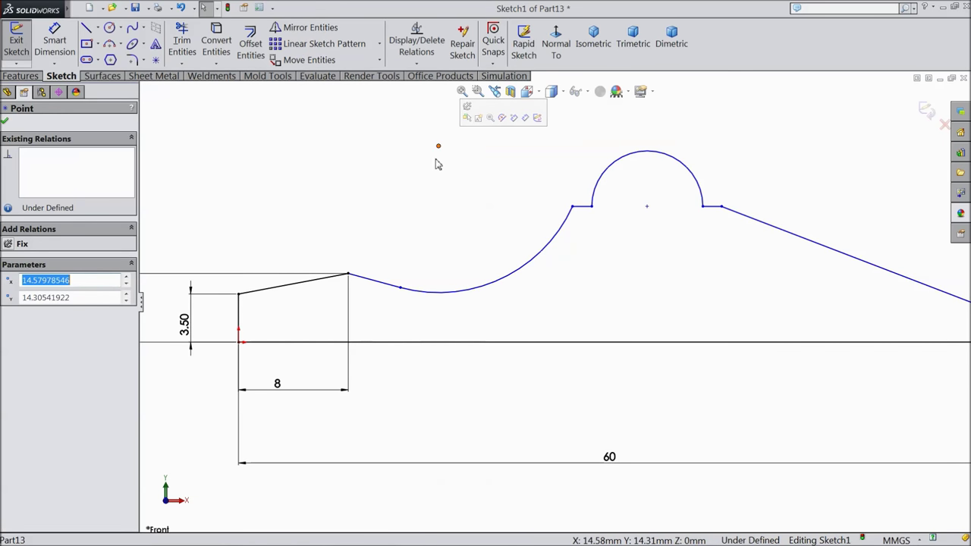
{"action": "left_click", "coordinate": [99, 27]}
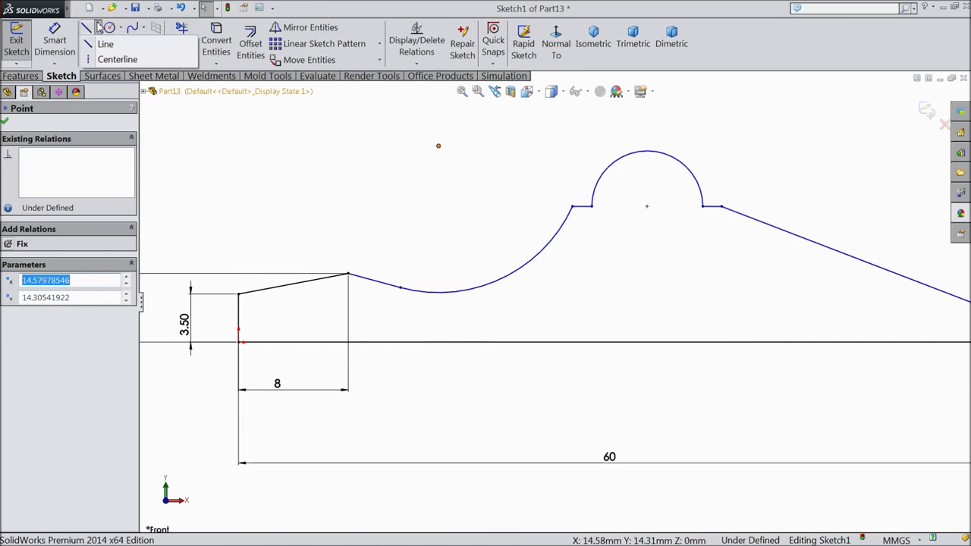
{"action": "left_click", "coordinate": [115, 59]}
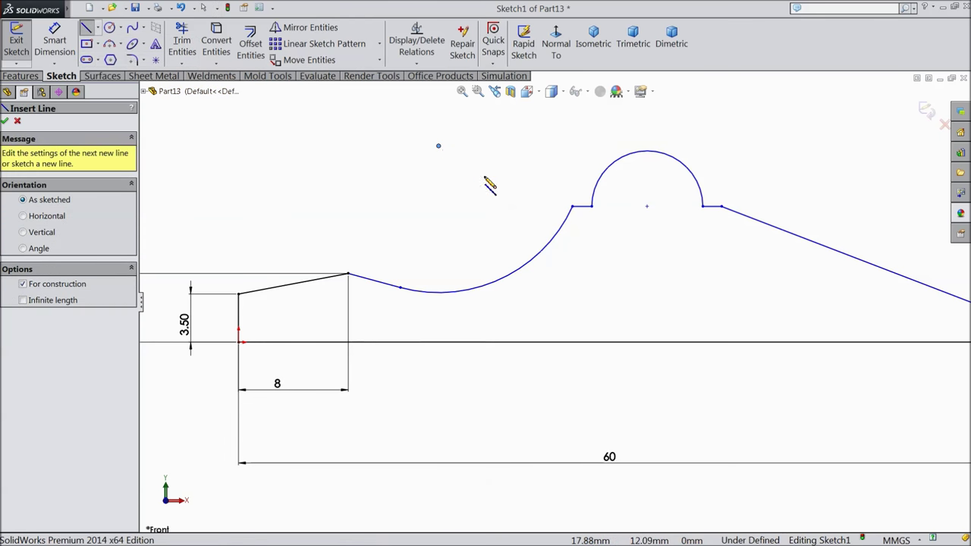
{"action": "left_click", "coordinate": [438, 146]}
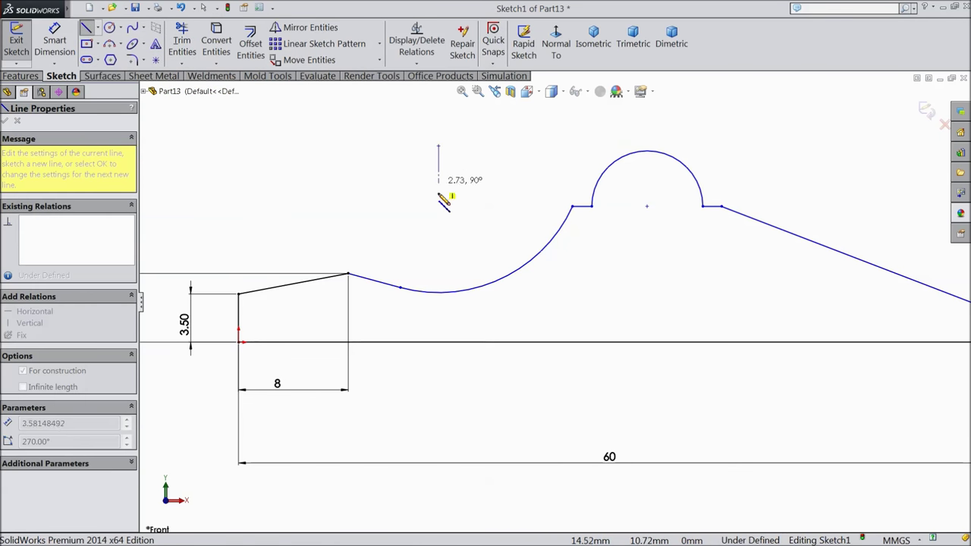
{"action": "left_click", "coordinate": [438, 331]}
{"action": "right_click", "coordinate": [464, 88]}
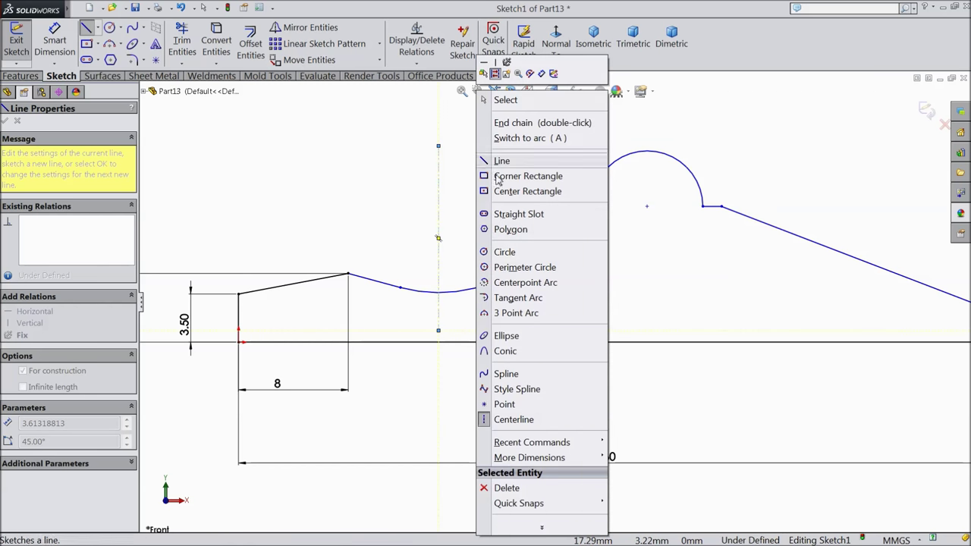
{"action": "left_click", "coordinate": [495, 97]}
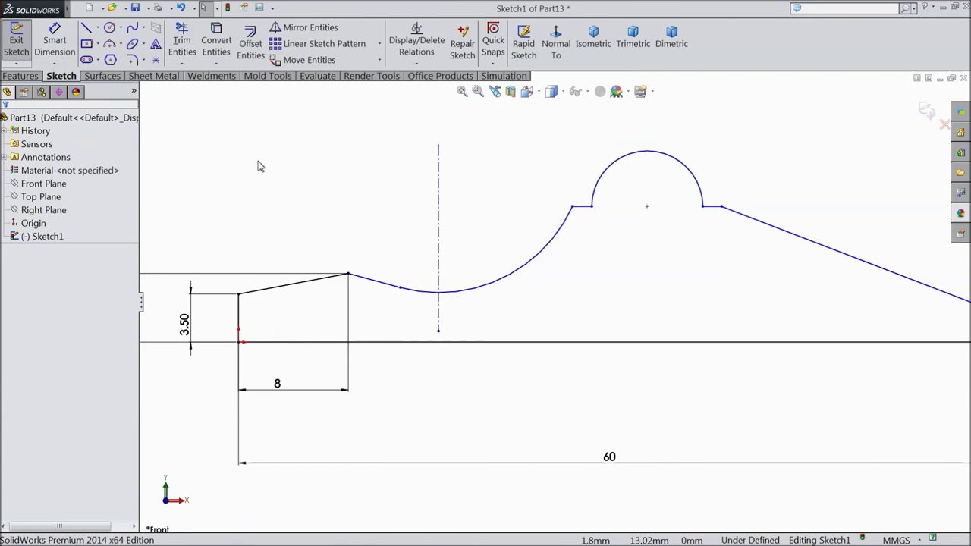
{"action": "scroll", "coordinate": [427, 259], "scroll_direction": "up", "scroll_amount": 2}
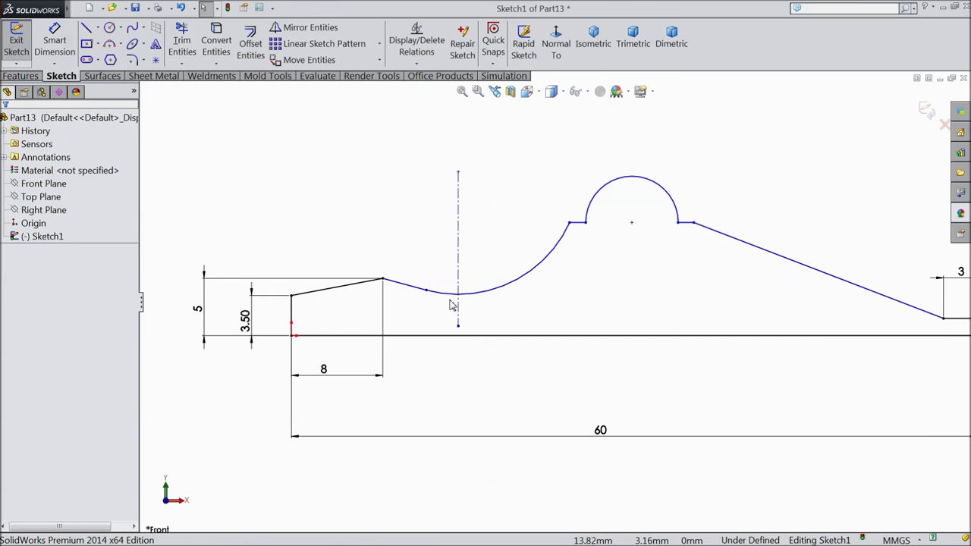
Dimension the short sloped line to 2.50 and the pre-bump flat's height to 7.50.
{"action": "left_click", "coordinate": [55, 38]}
{"action": "scroll", "coordinate": [405, 276], "scroll_direction": "up", "scroll_amount": 2}
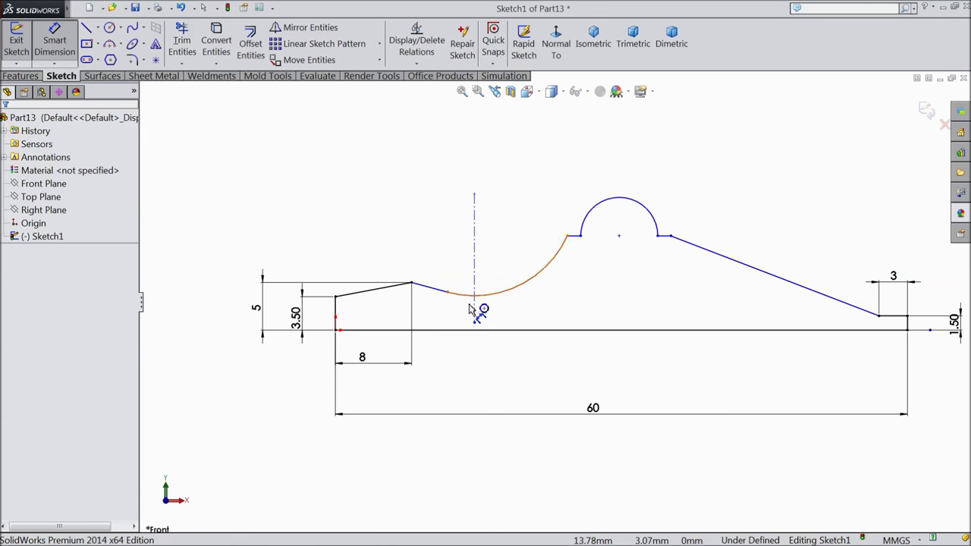
{"action": "scroll", "coordinate": [437, 298], "scroll_direction": "down", "scroll_amount": 3}
{"action": "left_click", "coordinate": [438, 279]}
{"action": "left_click", "coordinate": [442, 273]}
{"action": "type", "text": "2.5"}
{"action": "left_click", "coordinate": [385, 258]}
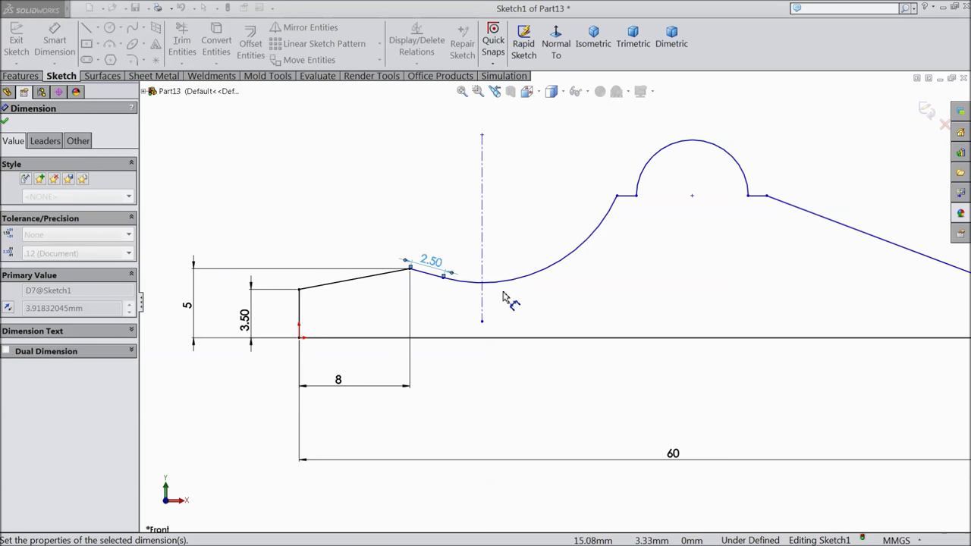
{"action": "scroll", "coordinate": [486, 290], "scroll_direction": "down", "scroll_amount": 2}
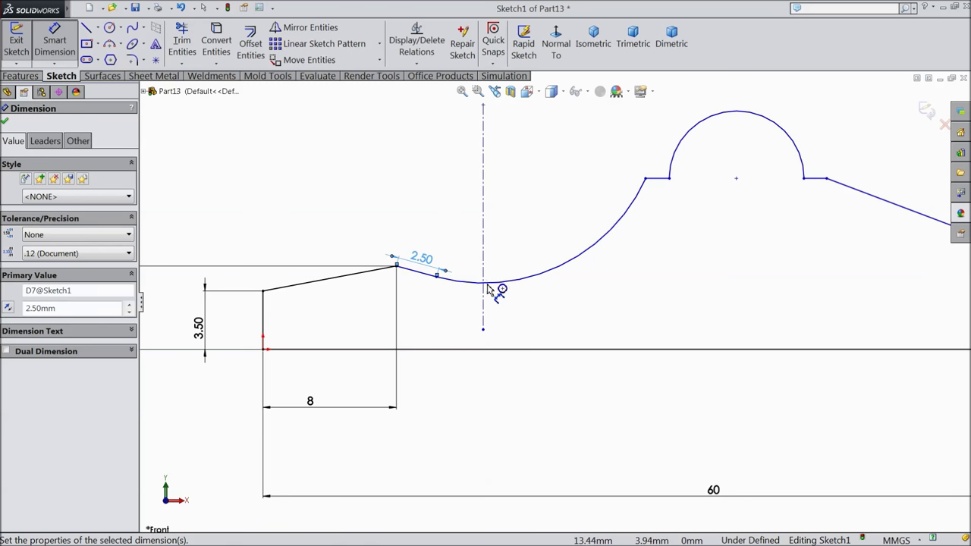
{"action": "left_click", "coordinate": [660, 182]}
{"action": "left_click", "coordinate": [659, 350]}
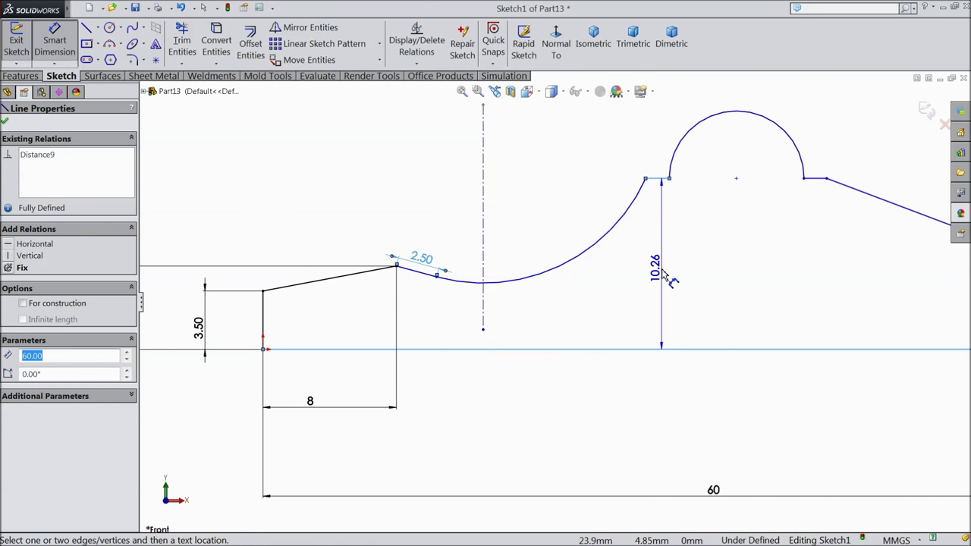
{"action": "left_click", "coordinate": [658, 278]}
{"action": "type", "text": "7.5"}
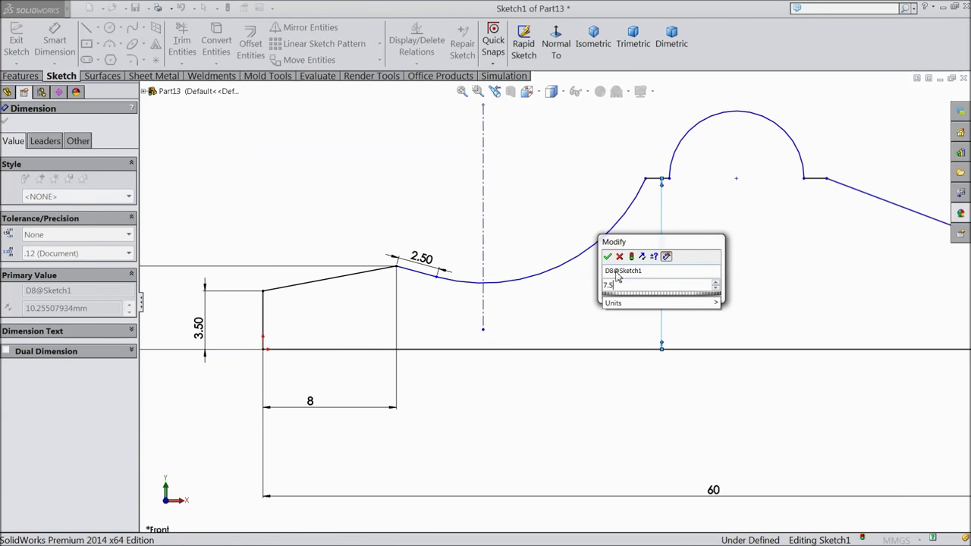
{"action": "left_click", "coordinate": [607, 258]}
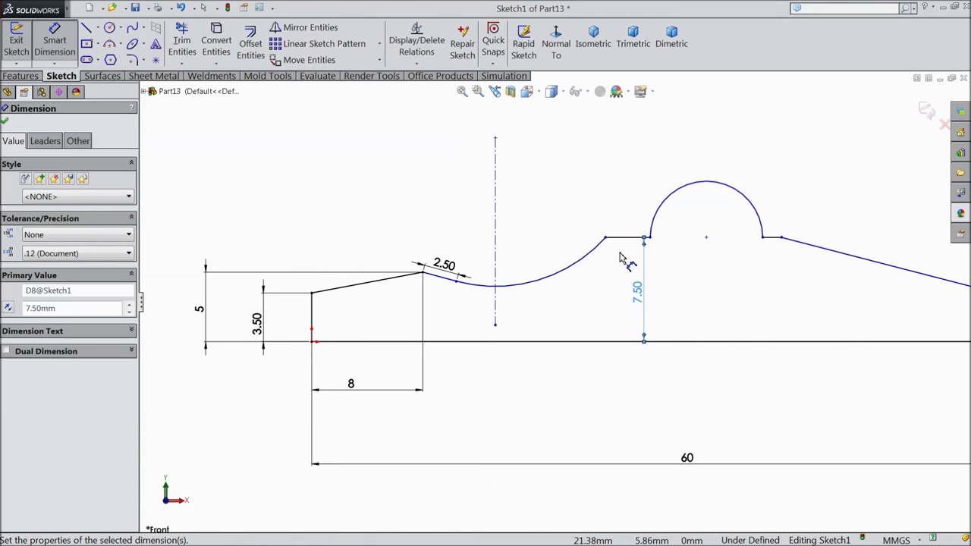
{"action": "left_click", "coordinate": [6, 122]}
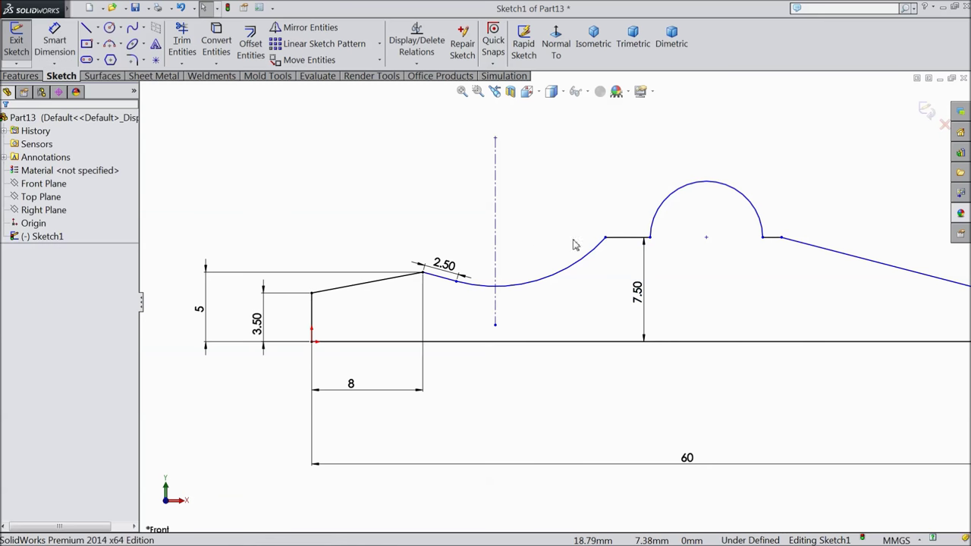
Replace the bump with a 180° semicircle standing on short vertical risers from each flat.
{"action": "scroll", "coordinate": [677, 214], "scroll_direction": "down", "scroll_amount": 3}
{"action": "left_click", "coordinate": [679, 189]}
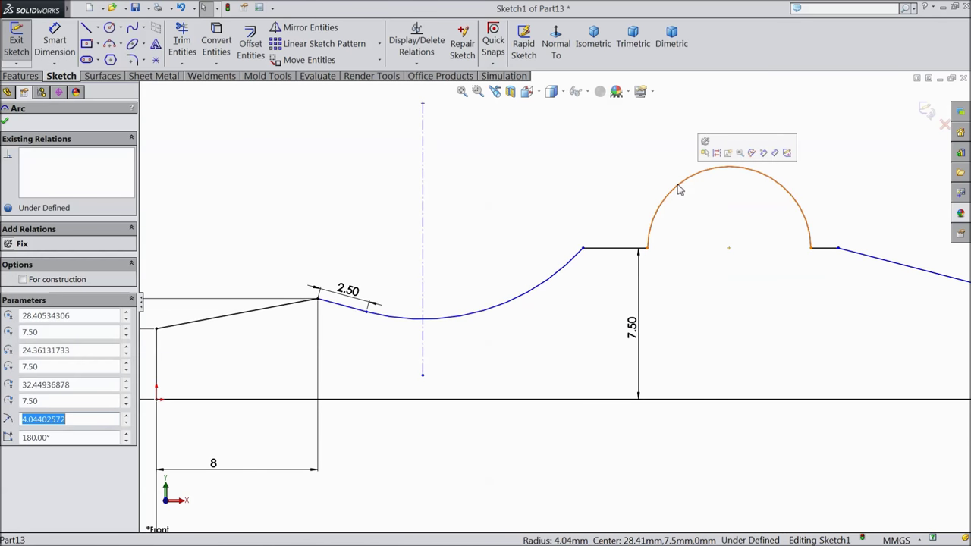
{"action": "key", "text": "Delete"}
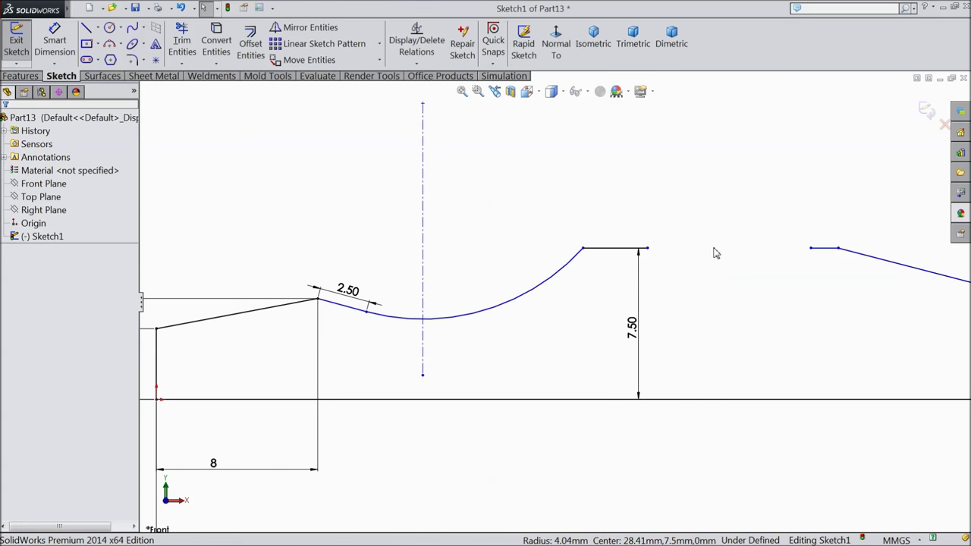
{"action": "left_click", "coordinate": [88, 28]}
{"action": "left_click", "coordinate": [647, 248]}
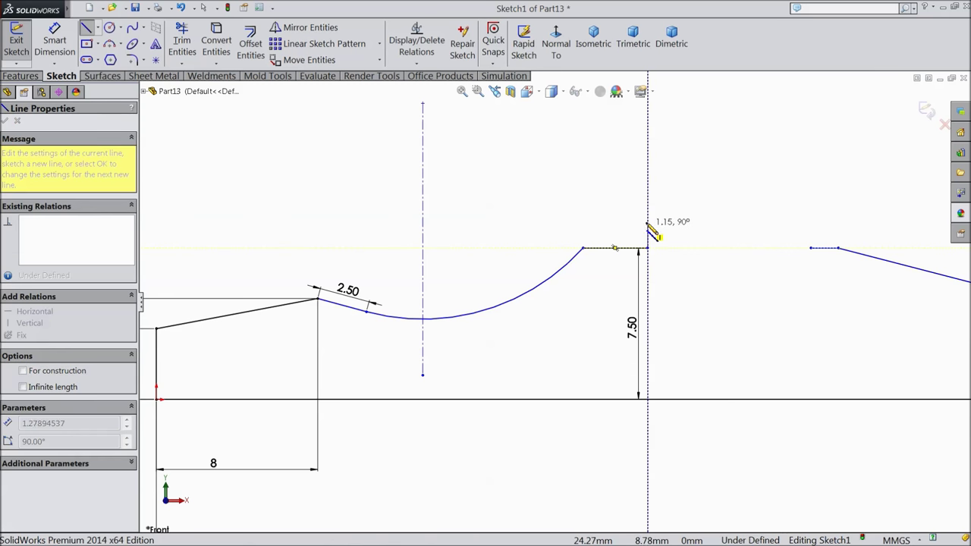
{"action": "left_click", "coordinate": [647, 219]}
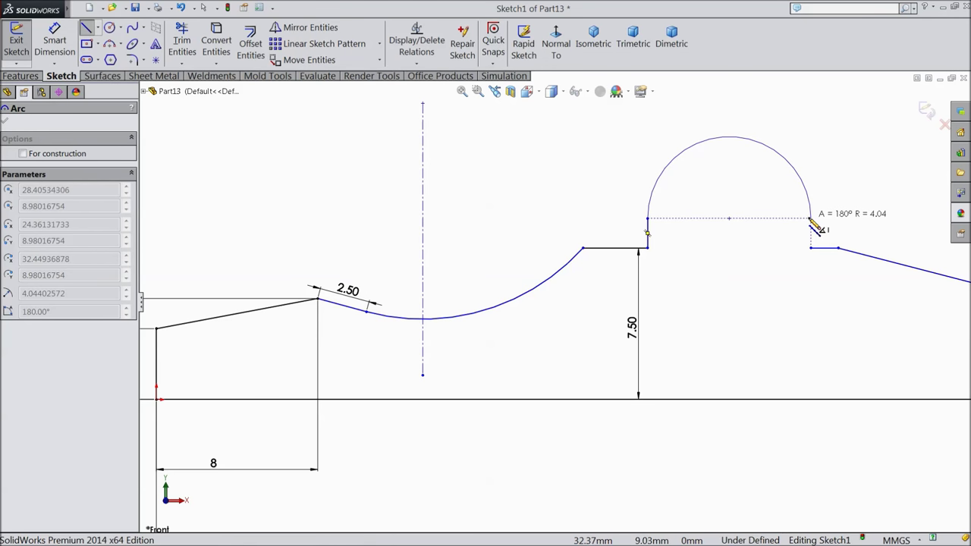
{"action": "left_click", "coordinate": [811, 218]}
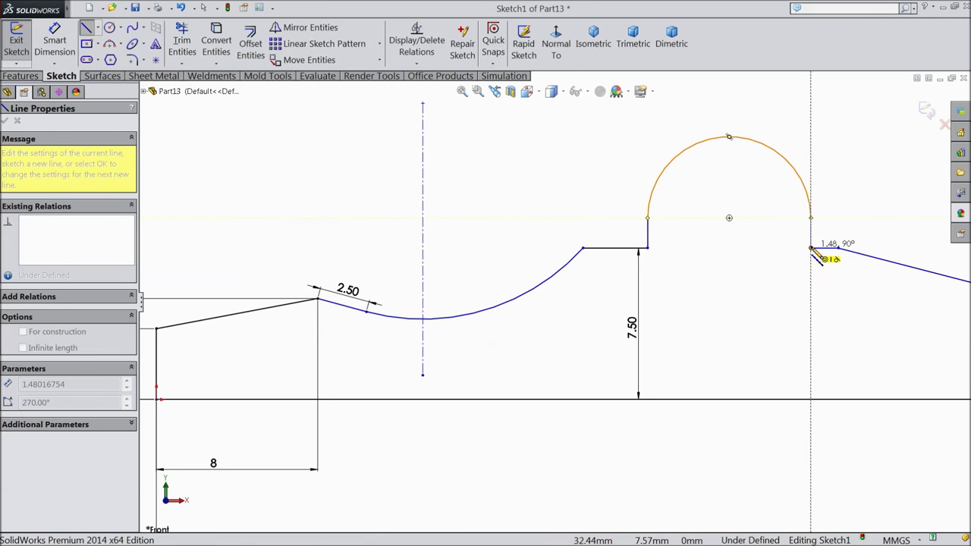
{"action": "left_click", "coordinate": [811, 248]}
{"action": "right_click", "coordinate": [741, 221]}
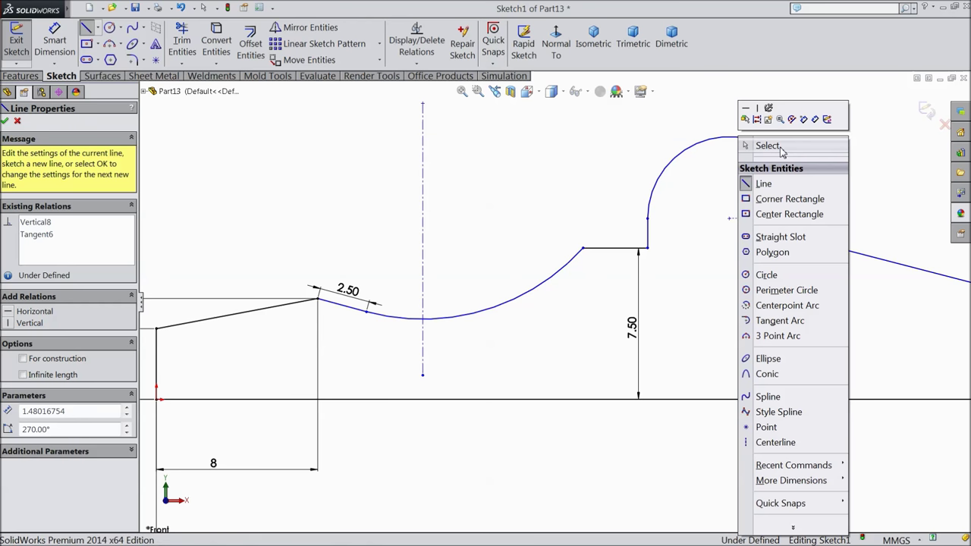
{"action": "left_click", "coordinate": [758, 144]}
{"action": "key", "text": "d"}
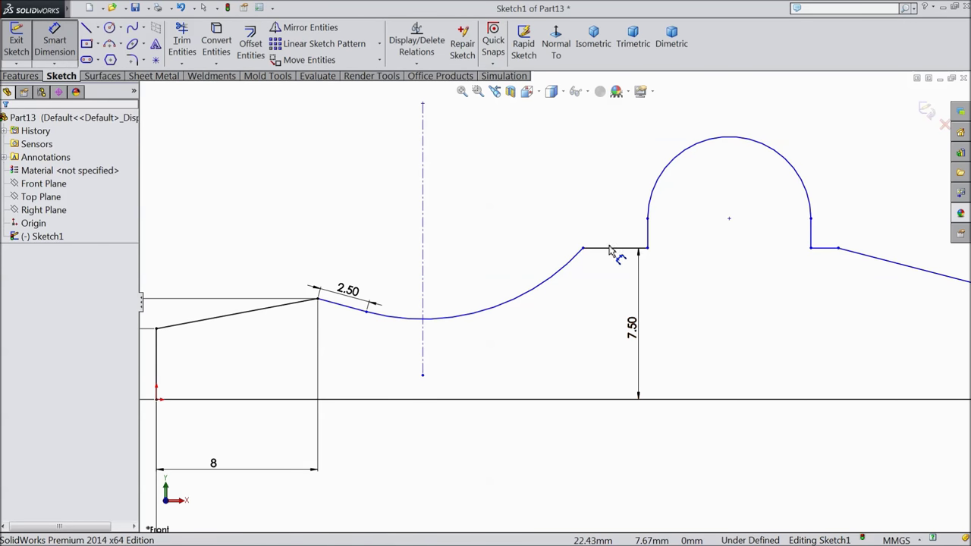
{"action": "left_click", "coordinate": [613, 248]}
Set both short ledges beside the boss to a width of 1.
{"action": "left_click", "coordinate": [620, 150]}
{"action": "type", "text": "1"}
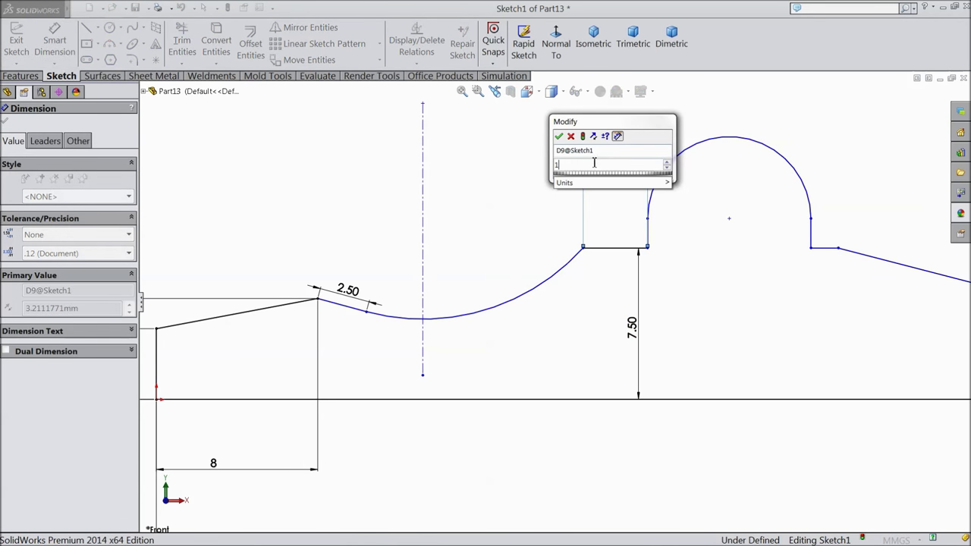
{"action": "left_click", "coordinate": [560, 137]}
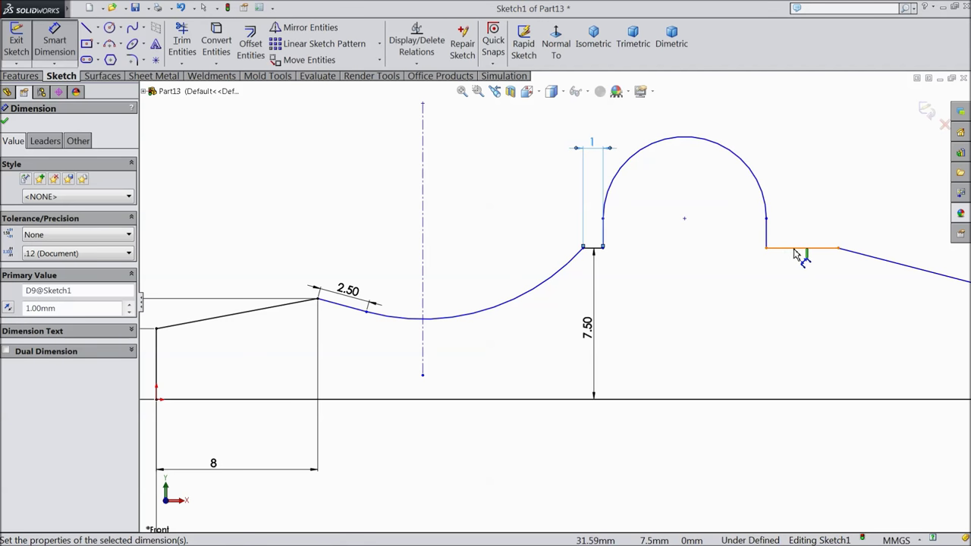
{"action": "left_click", "coordinate": [795, 250]}
{"action": "left_click", "coordinate": [797, 148]}
{"action": "type", "text": "1"}
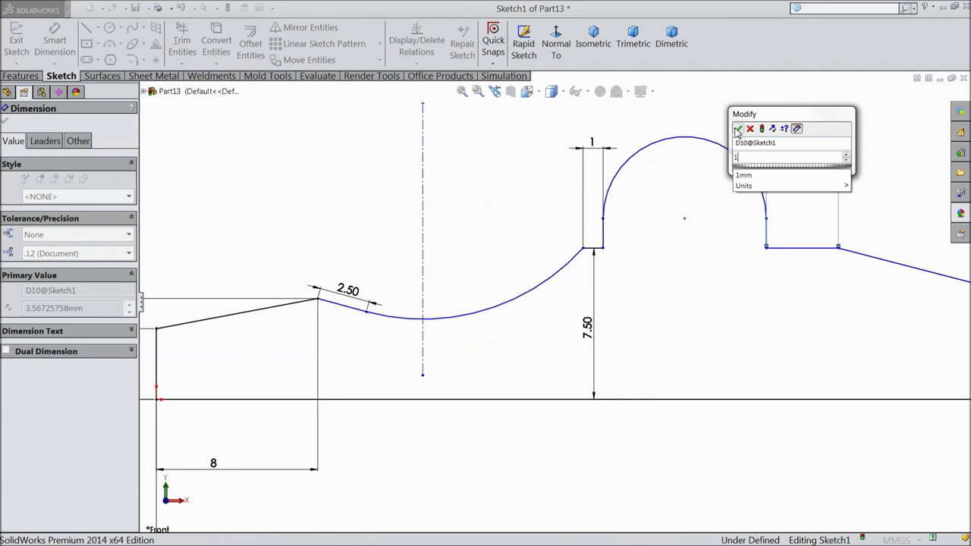
{"action": "left_click", "coordinate": [737, 130]}
{"action": "key", "text": "z"}
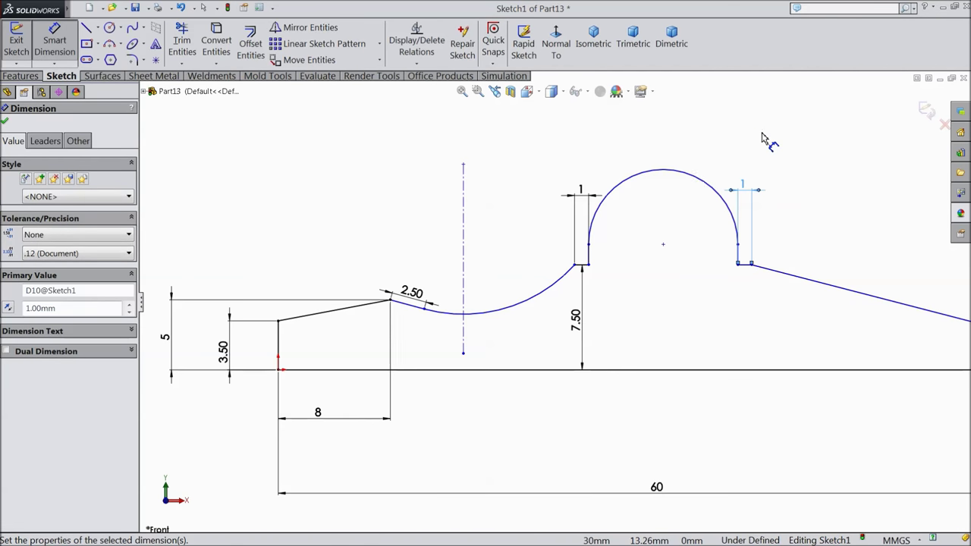
Give the boss arc radius 3 with its centre 8.05 above the baseline.
{"action": "left_click", "coordinate": [686, 175]}
{"action": "left_click", "coordinate": [694, 134]}
{"action": "type", "text": "3"}
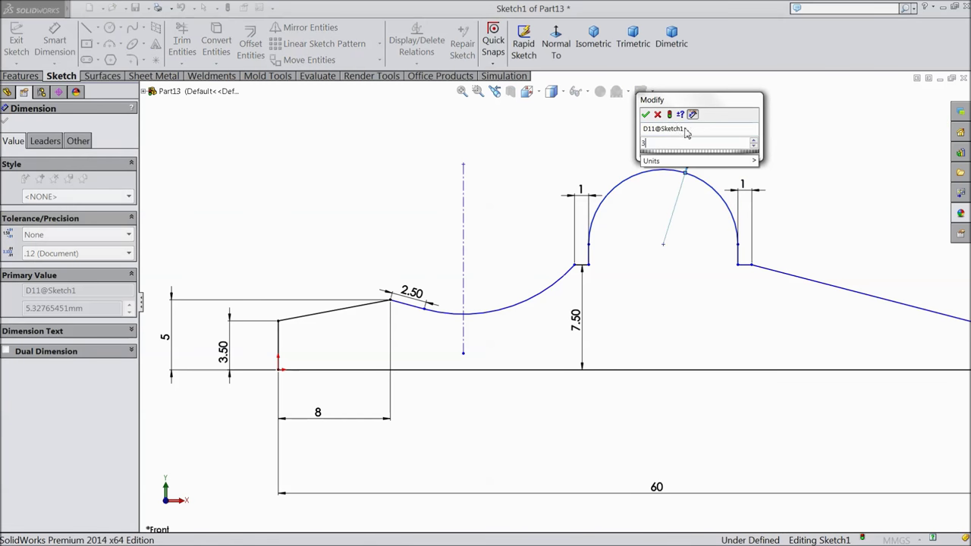
{"action": "left_click", "coordinate": [646, 115]}
{"action": "scroll", "coordinate": [621, 278], "scroll_direction": "down", "scroll_amount": 2}
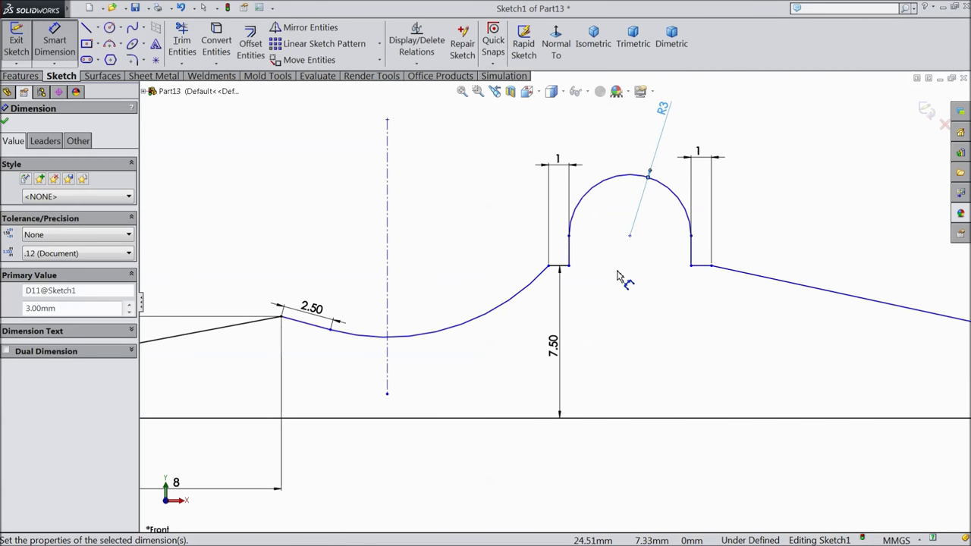
{"action": "left_click", "coordinate": [629, 236]}
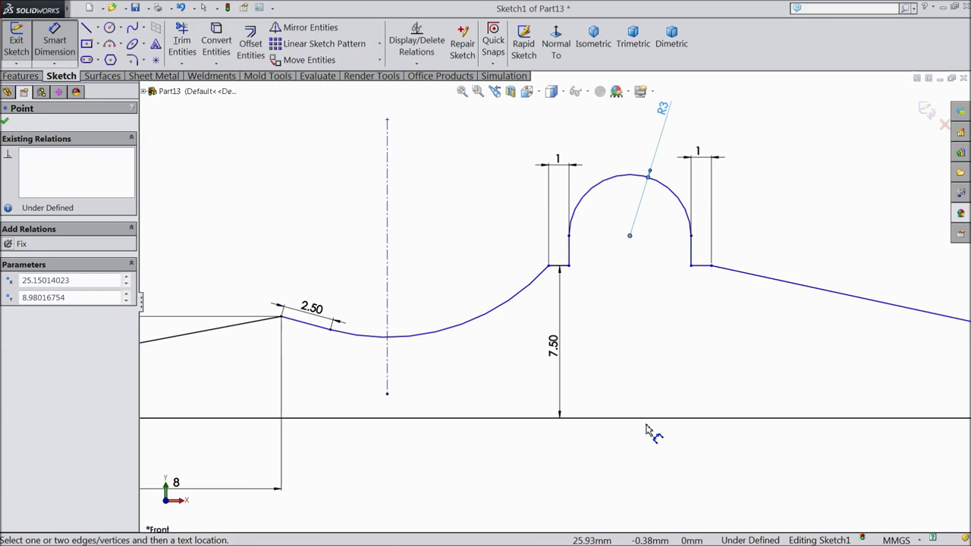
{"action": "left_click", "coordinate": [646, 419]}
{"action": "left_click", "coordinate": [643, 335]}
{"action": "type", "text": "8.0"}
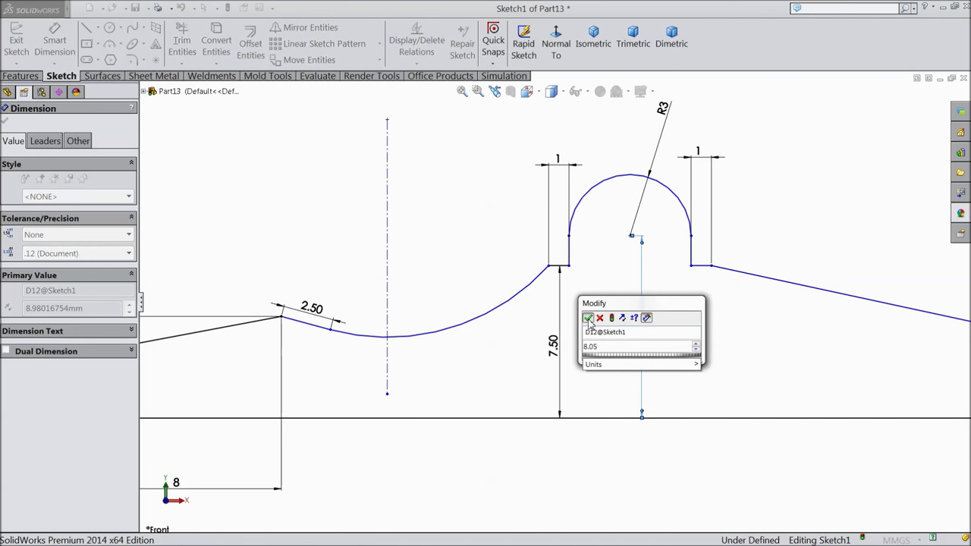
{"action": "type", "text": "5"}
{"action": "left_click", "coordinate": [588, 318]}
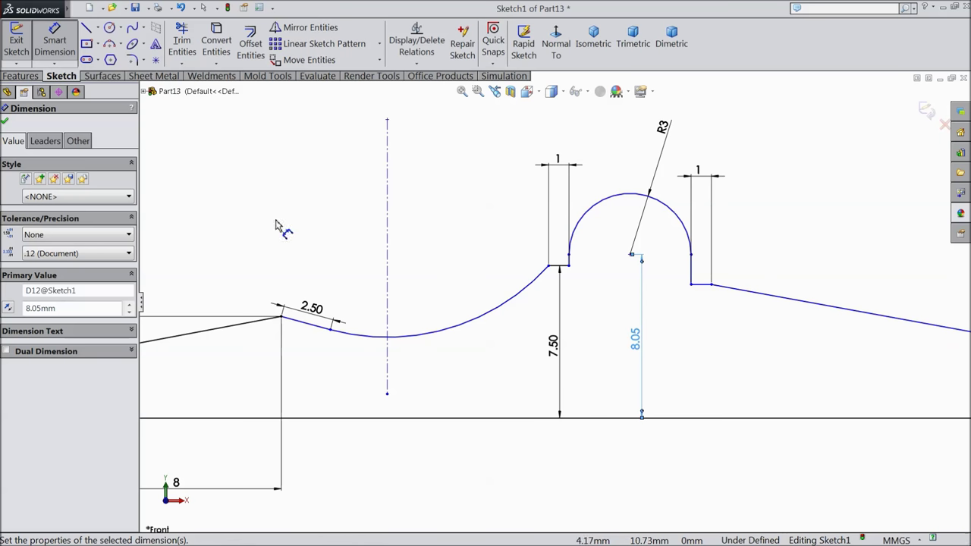
{"action": "left_click", "coordinate": [4, 121]}
Make the two ledges collinear.
{"action": "scroll", "coordinate": [687, 296], "scroll_direction": "down", "scroll_amount": 2}
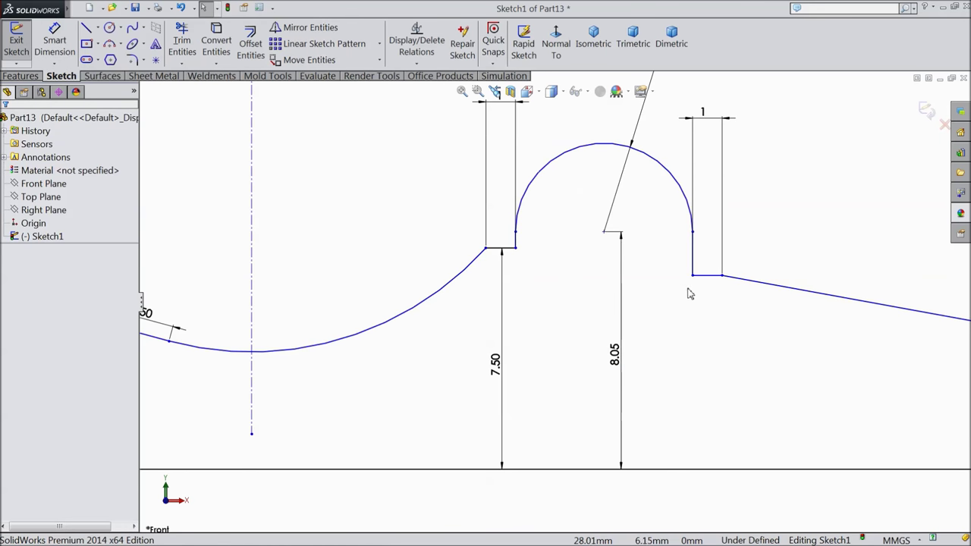
{"action": "left_click", "coordinate": [706, 277]}
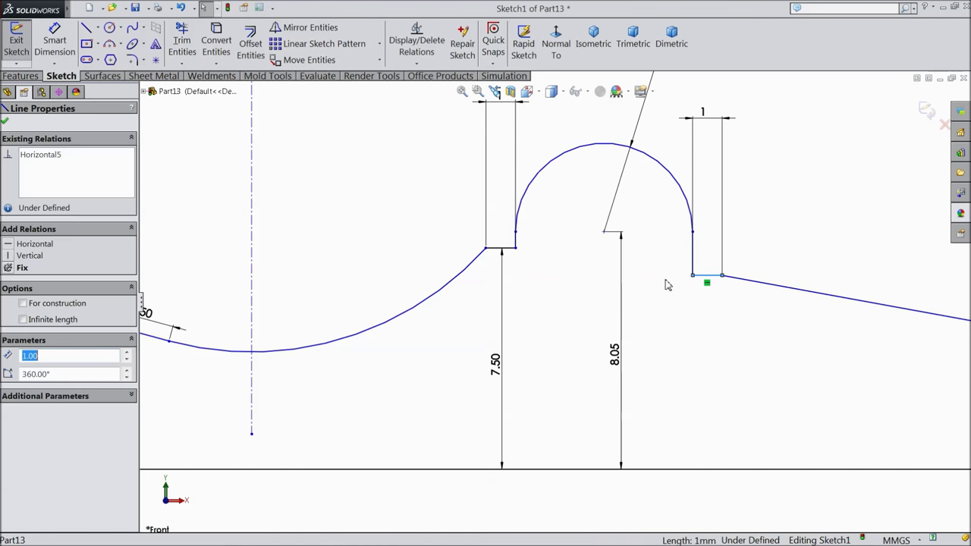
{"action": "left_click", "coordinate": [508, 249], "text": "ctrl"}
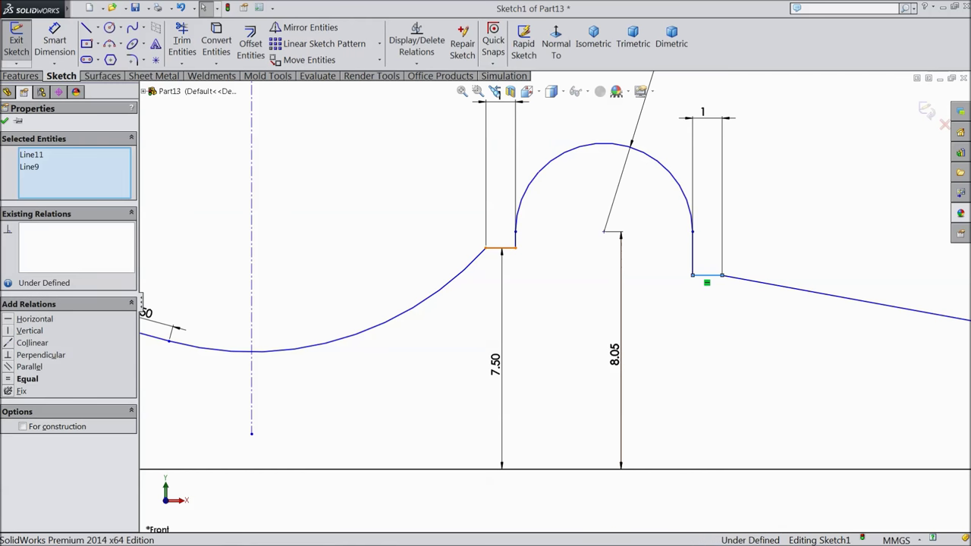
{"action": "left_click", "coordinate": [31, 343]}
{"action": "left_click", "coordinate": [4, 122]}
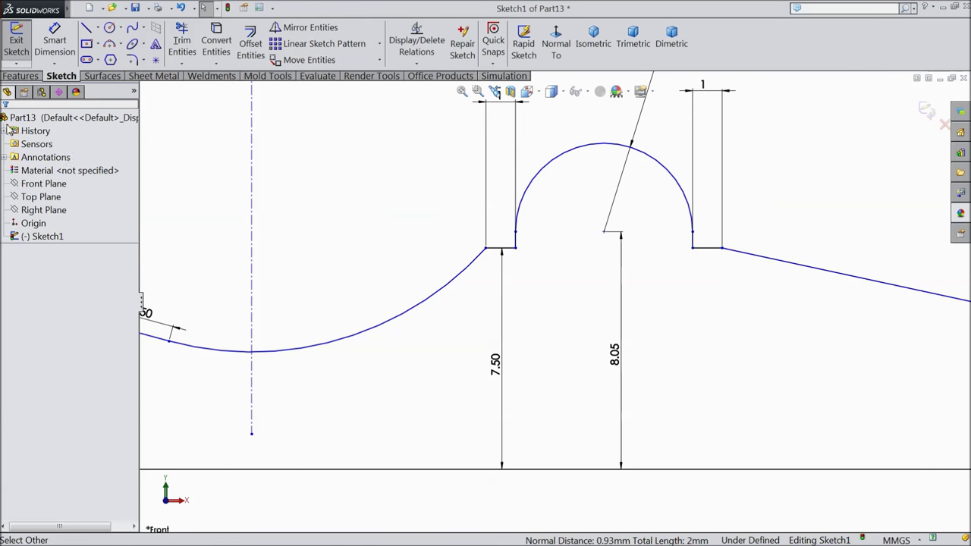
{"action": "scroll", "coordinate": [463, 304], "scroll_direction": "down", "scroll_amount": 5}
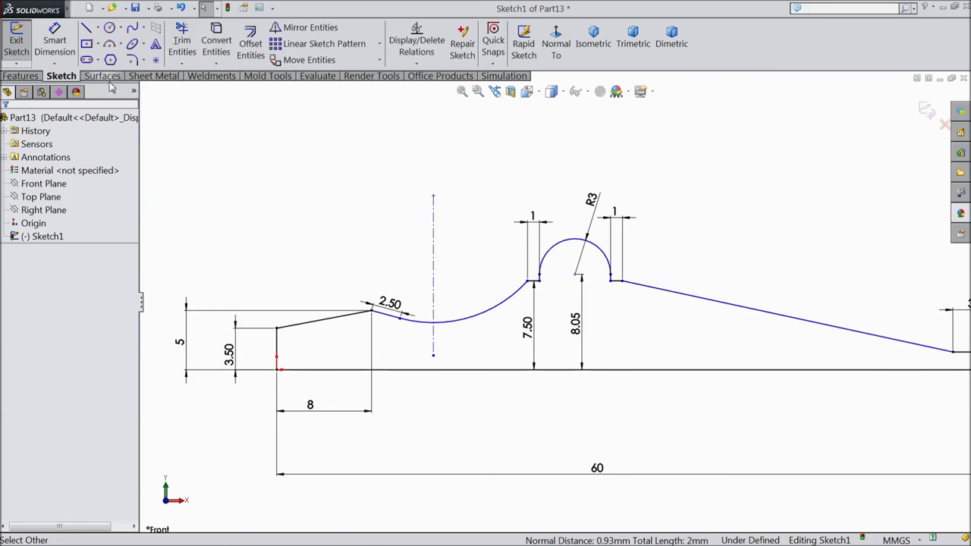
Dimension the curve's right endpoint 20 mm horizontally from the left vertical edge.
{"action": "left_click", "coordinate": [55, 41]}
{"action": "scroll", "coordinate": [371, 379], "scroll_direction": "up", "scroll_amount": 3}
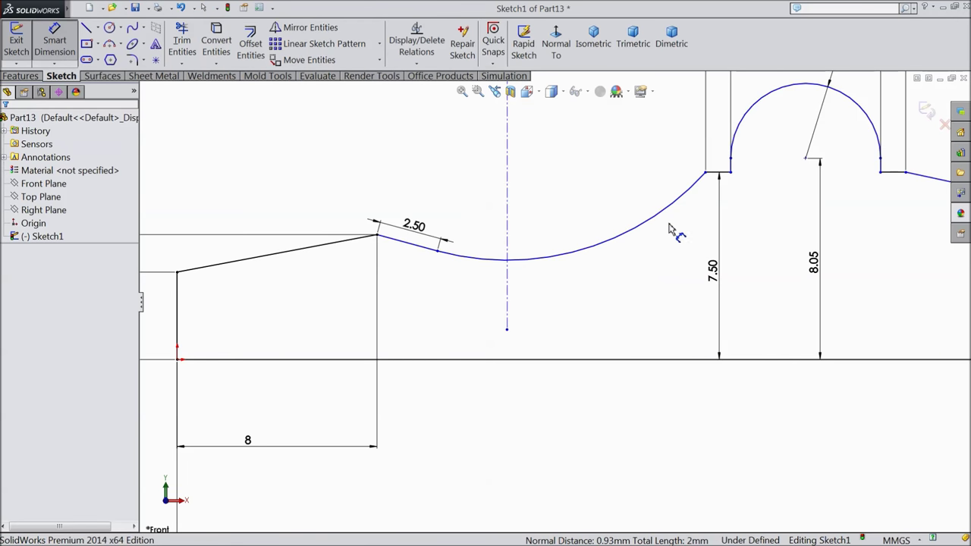
{"action": "left_click", "coordinate": [705, 174]}
{"action": "scroll", "coordinate": [550, 303], "scroll_direction": "down", "scroll_amount": 2}
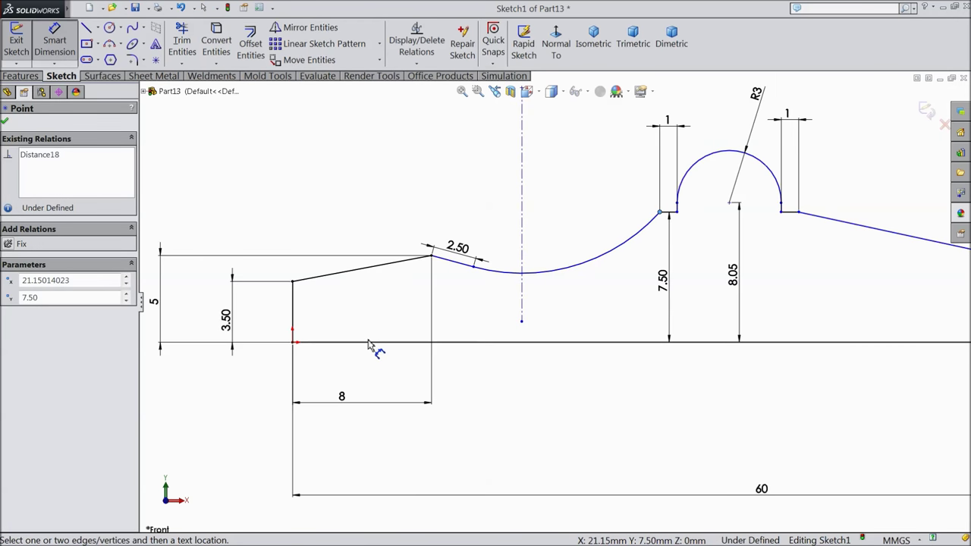
{"action": "left_click", "coordinate": [294, 324]}
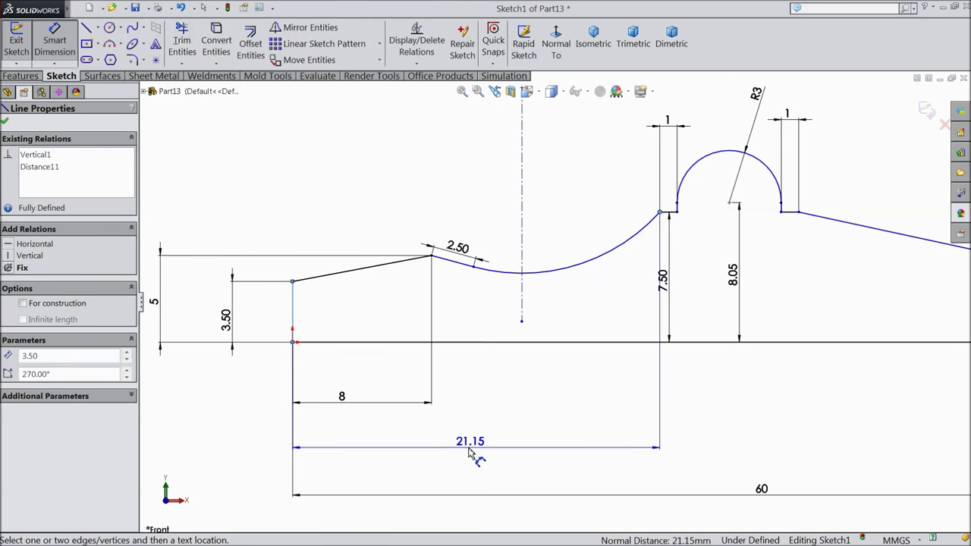
{"action": "left_click", "coordinate": [470, 457]}
{"action": "type", "text": "20.00mm"}
{"action": "left_click", "coordinate": [412, 433]}
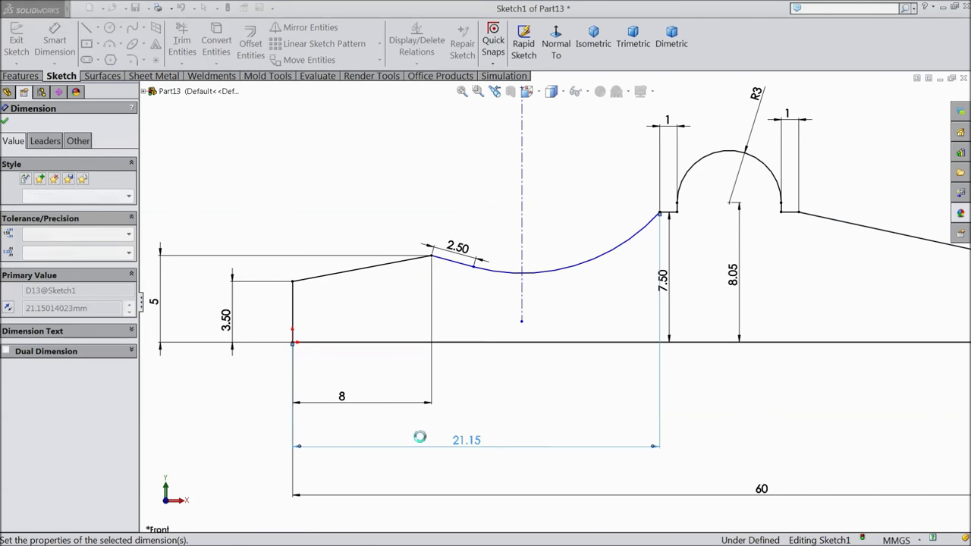
{"action": "left_click", "coordinate": [4, 122]}
Add a sketch point where the curve meets the centerline.
{"action": "left_click", "coordinate": [156, 60]}
{"action": "scroll", "coordinate": [509, 292], "scroll_direction": "down", "scroll_amount": 3}
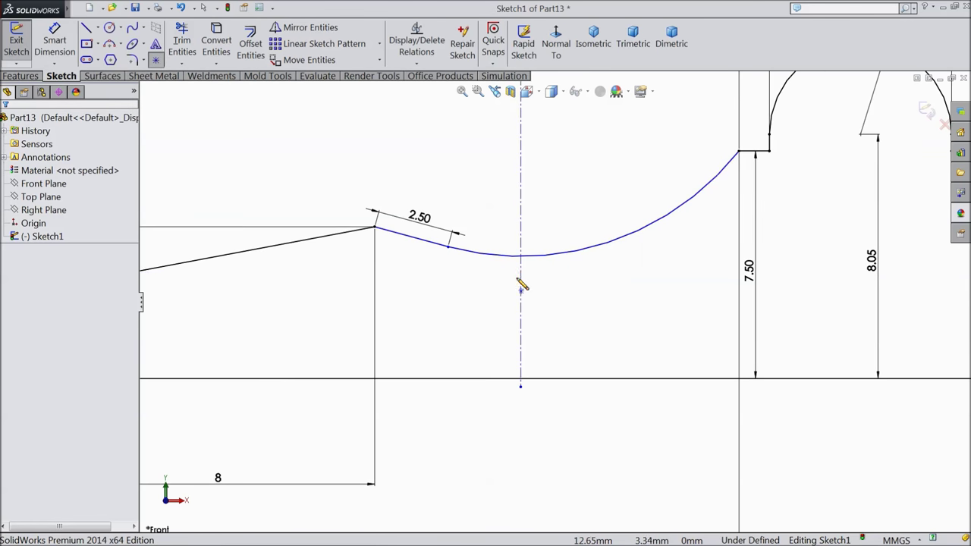
{"action": "left_click", "coordinate": [520, 257]}
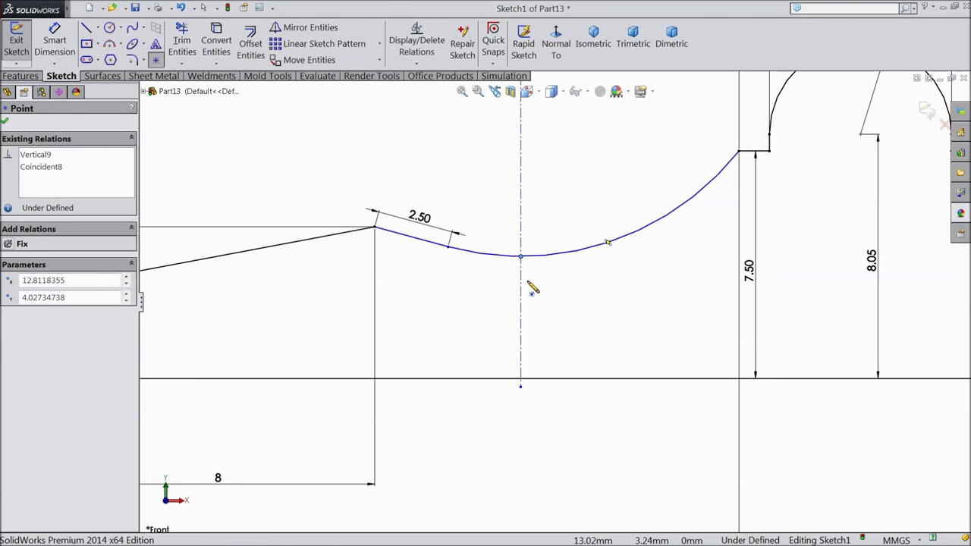
{"action": "left_click", "coordinate": [4, 120]}
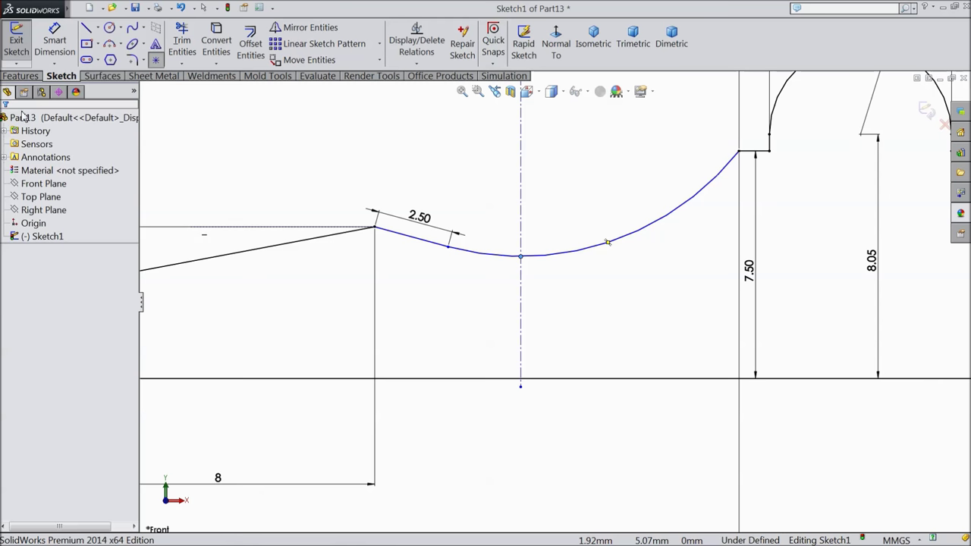
Dimension the new point 3 mm above the bottom baseline, then check the curve's radius.
{"action": "left_click", "coordinate": [56, 44]}
{"action": "left_click", "coordinate": [520, 257]}
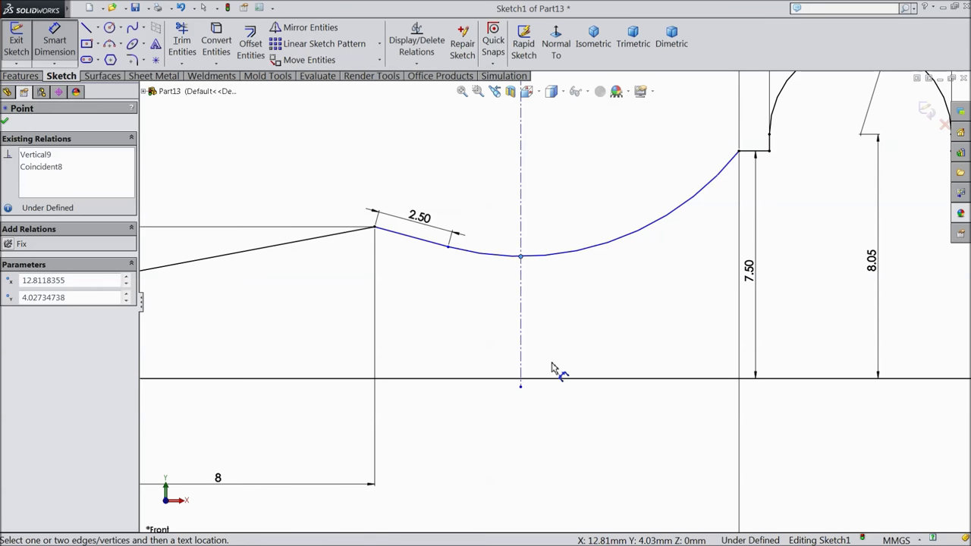
{"action": "left_click", "coordinate": [557, 379]}
{"action": "left_click", "coordinate": [556, 328]}
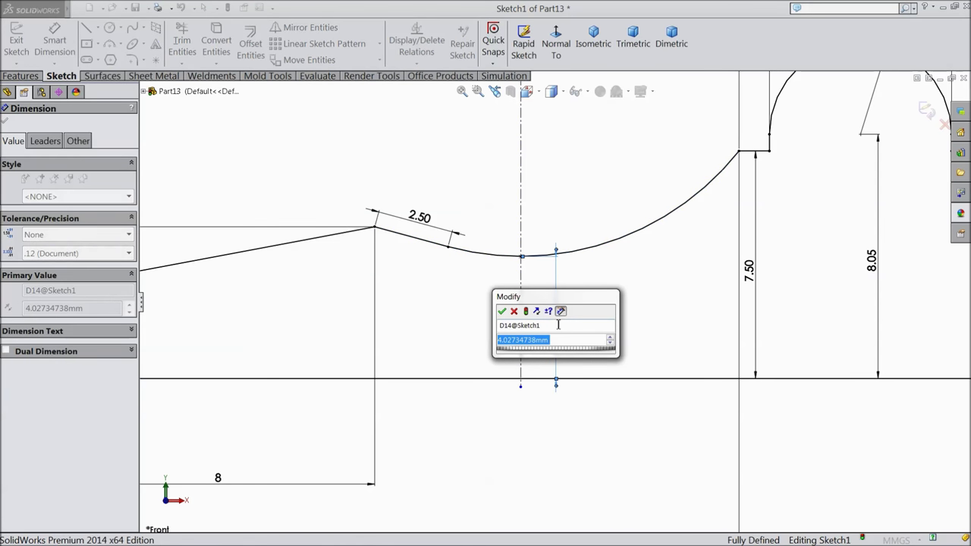
{"action": "type", "text": "3"}
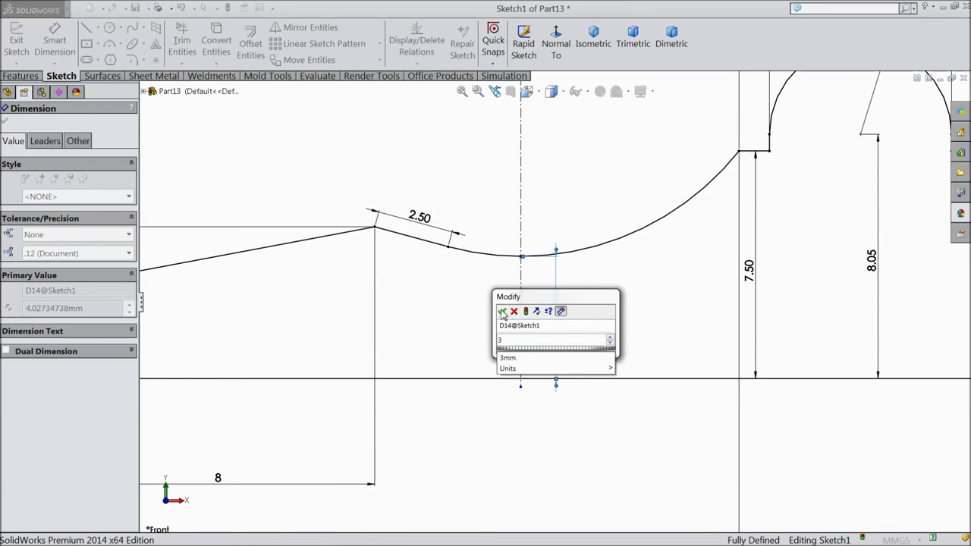
{"action": "left_click", "coordinate": [502, 313]}
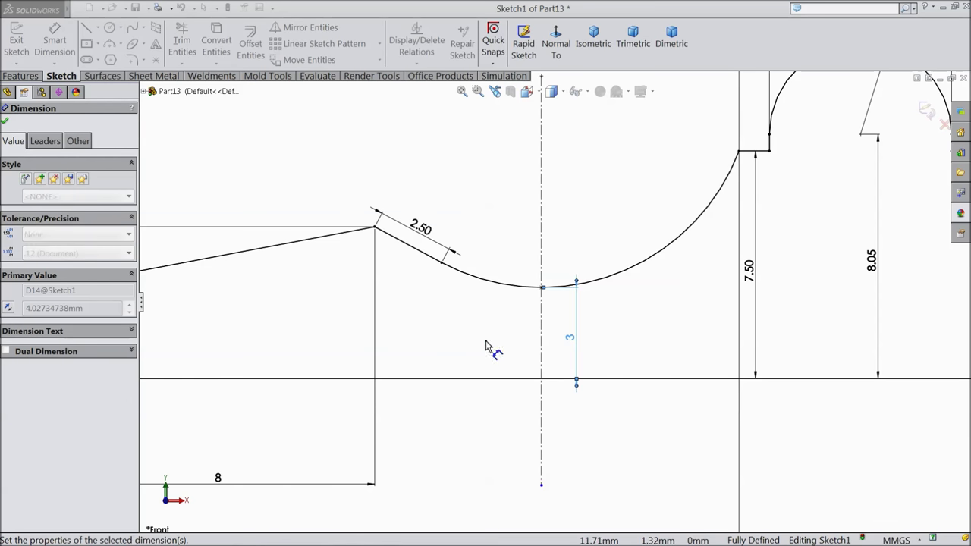
{"action": "left_click", "coordinate": [6, 122]}
{"action": "scroll", "coordinate": [398, 265], "scroll_direction": "down", "scroll_amount": 2}
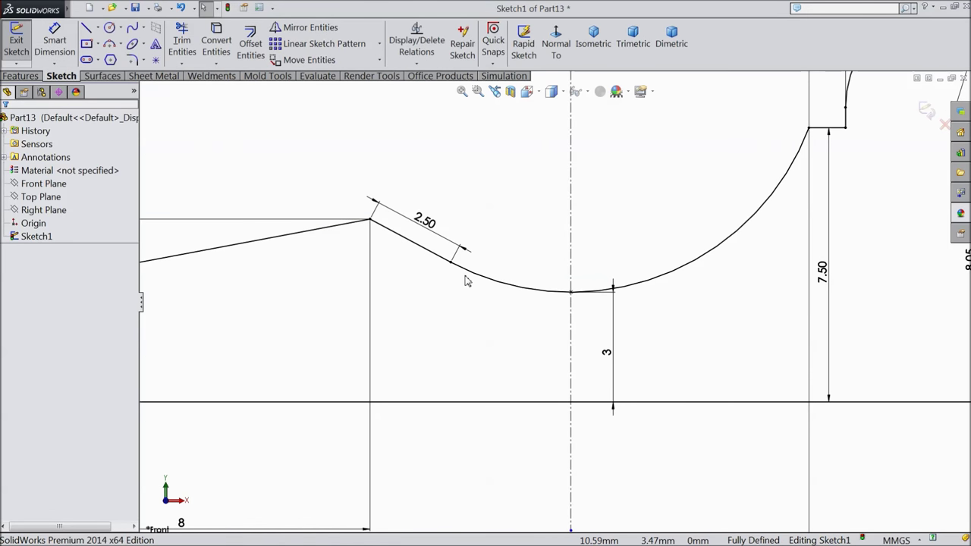
{"action": "left_click", "coordinate": [464, 276]}
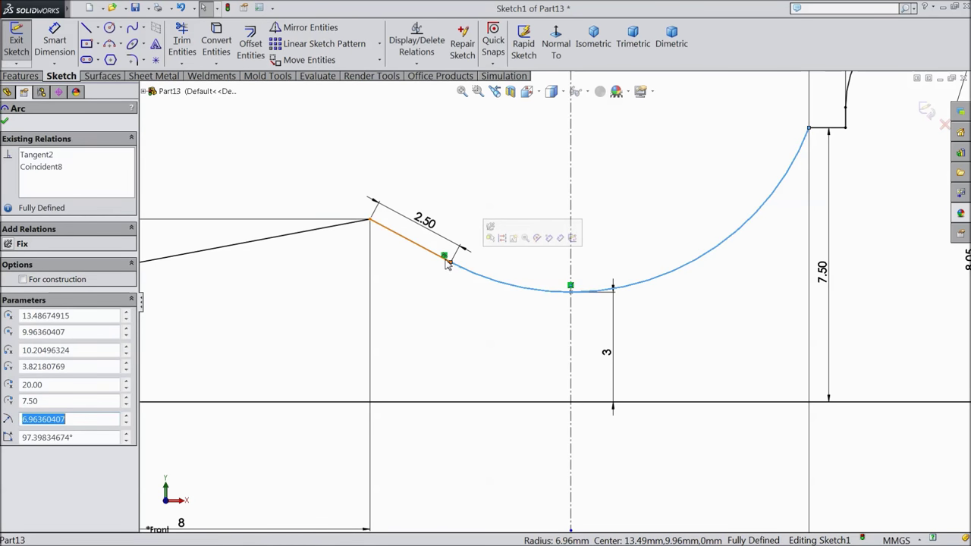
Close the arc's properties, review the fully defined Sketch1, and start an Extruded Boss/Base.
{"action": "scroll", "coordinate": [482, 303], "scroll_direction": "up", "scroll_amount": 4}
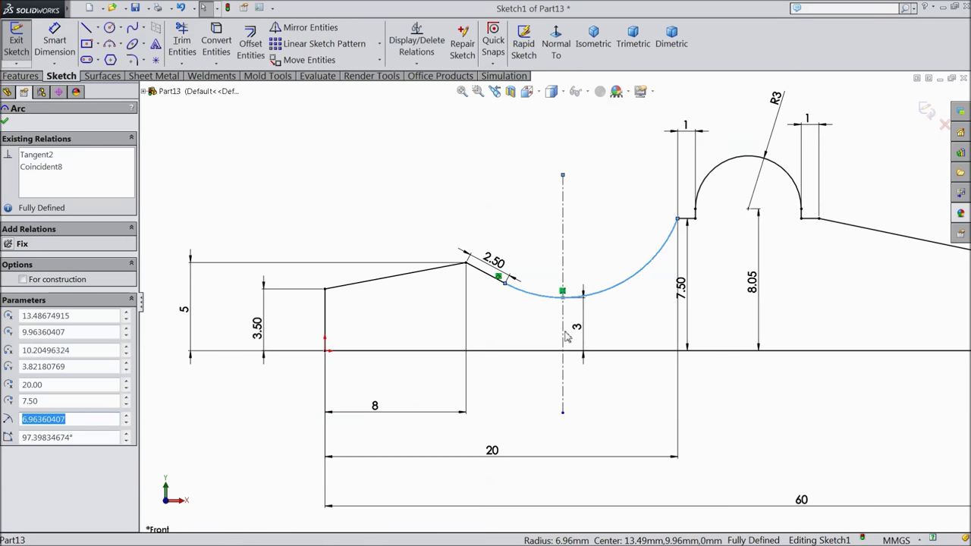
{"action": "scroll", "coordinate": [552, 335], "scroll_direction": "up", "scroll_amount": 2}
{"action": "left_click", "coordinate": [415, 241]}
{"action": "scroll", "coordinate": [754, 341], "scroll_direction": "up", "scroll_amount": 5}
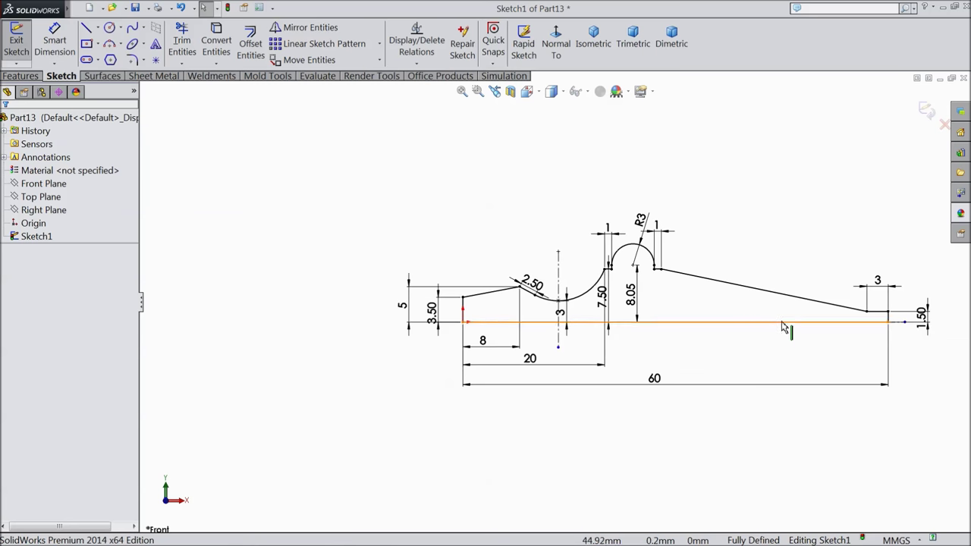
{"action": "scroll", "coordinate": [838, 326], "scroll_direction": "down", "scroll_amount": 3}
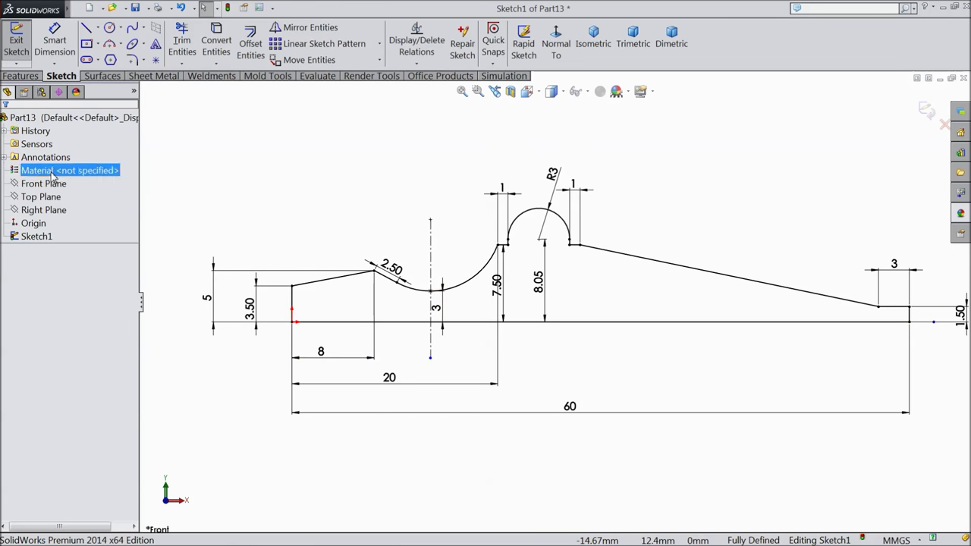
{"action": "left_click", "coordinate": [15, 76]}
{"action": "left_click", "coordinate": [22, 43]}
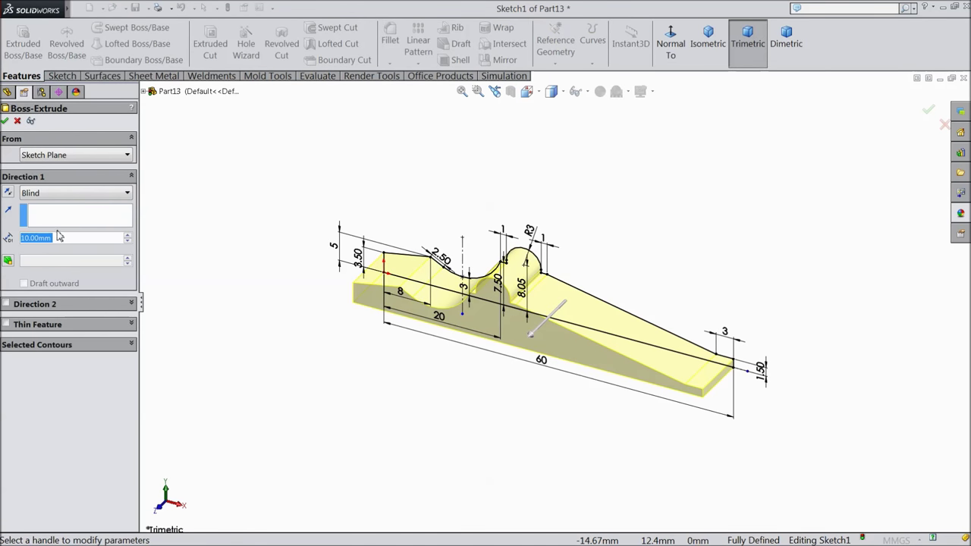
Set the extrusion depth to 12 mm and accept Boss-Extrude1.
{"action": "type", "text": "12"}
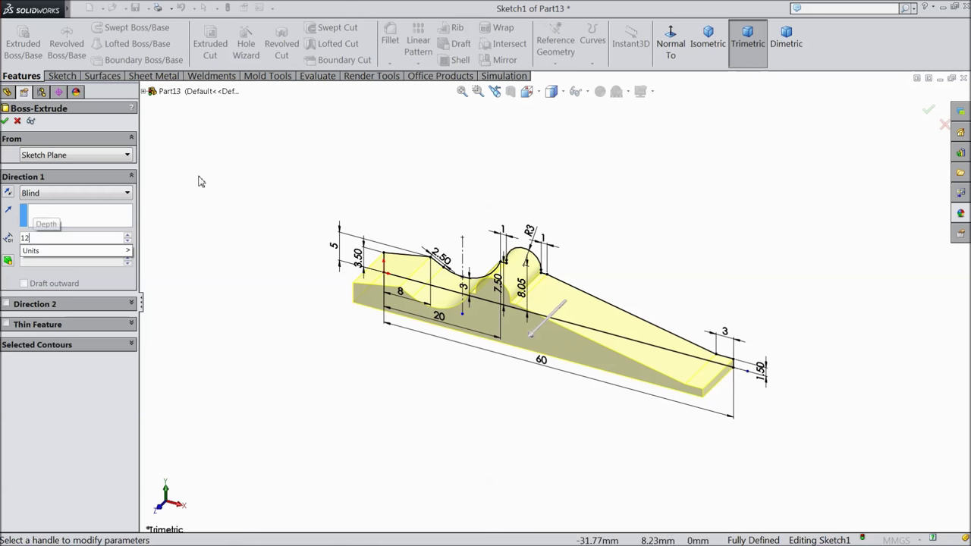
{"action": "key", "text": "Return"}
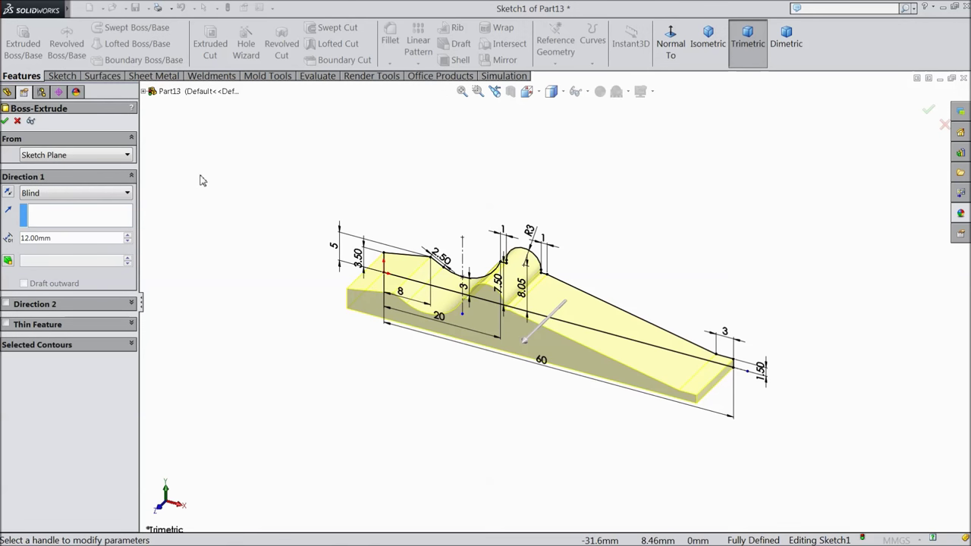
{"action": "left_click", "coordinate": [6, 120]}
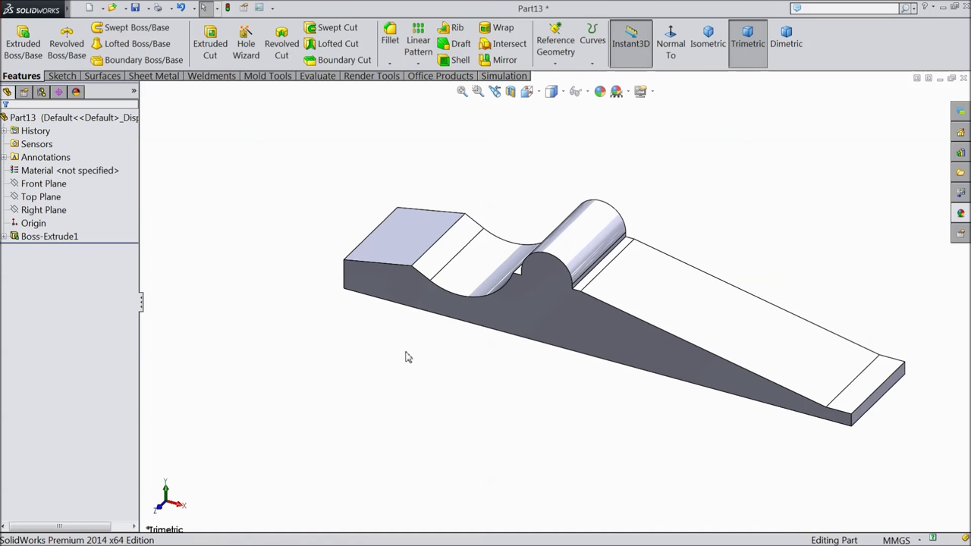
Start a new sketch on the arm's flat face.
{"action": "middle_click_drag", "start_coordinate": [853, 402], "coordinate": [656, 312]}
{"action": "left_click", "coordinate": [649, 298]}
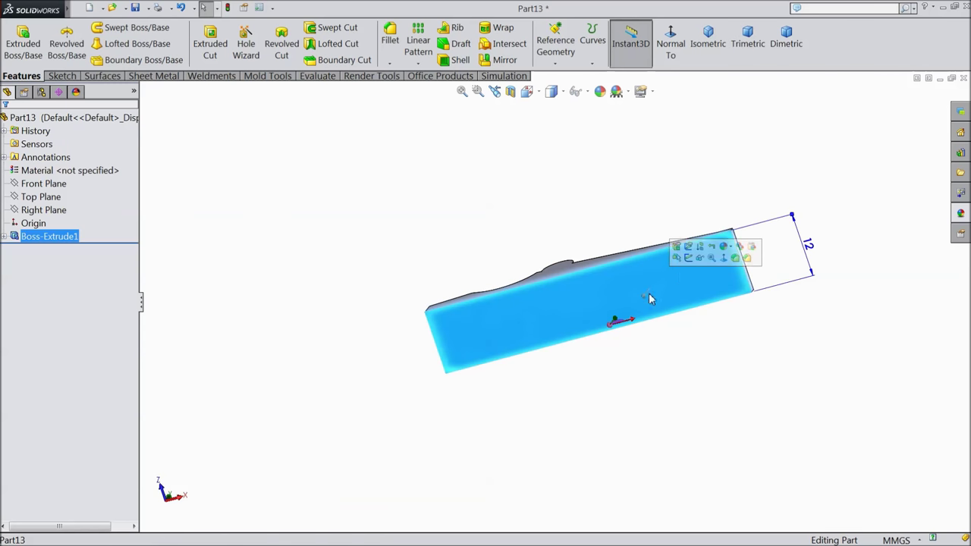
{"action": "left_click", "coordinate": [688, 258]}
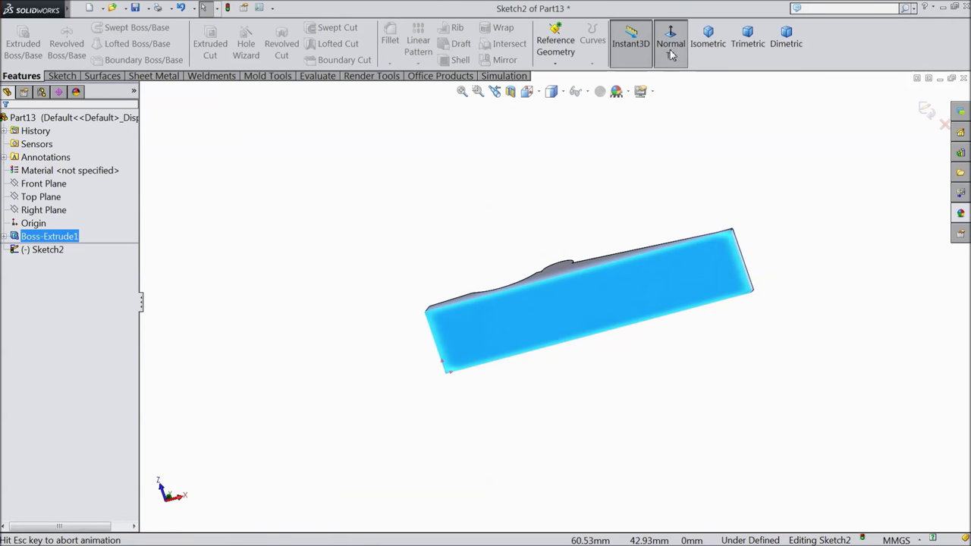
Draw a radius-6 circle near the arm's end, tangent to the end edge.
{"action": "left_click", "coordinate": [65, 76]}
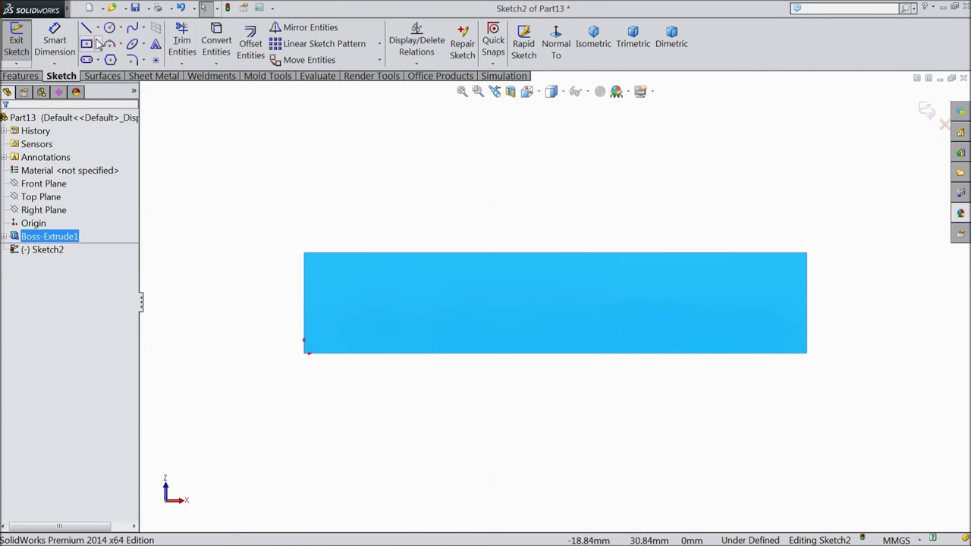
{"action": "left_click", "coordinate": [109, 29]}
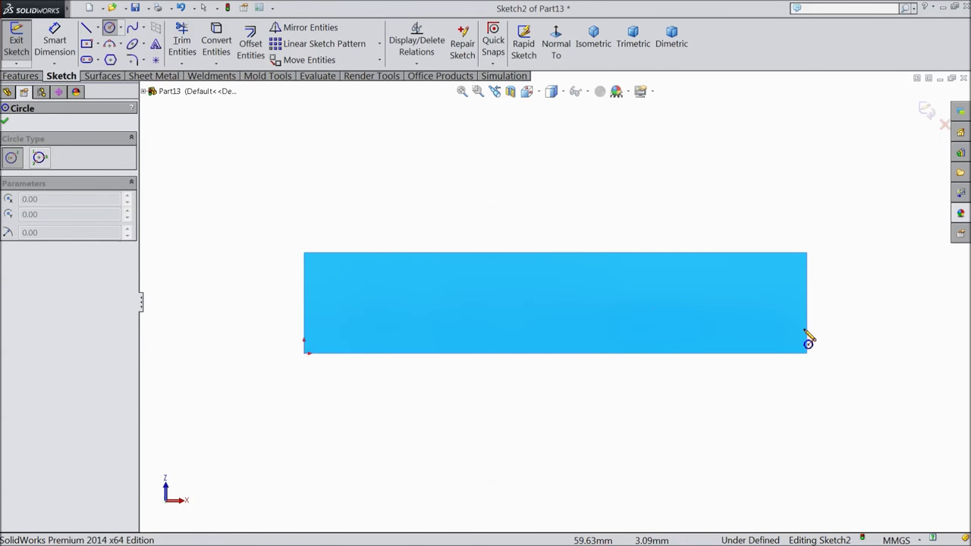
{"action": "left_click", "coordinate": [753, 303]}
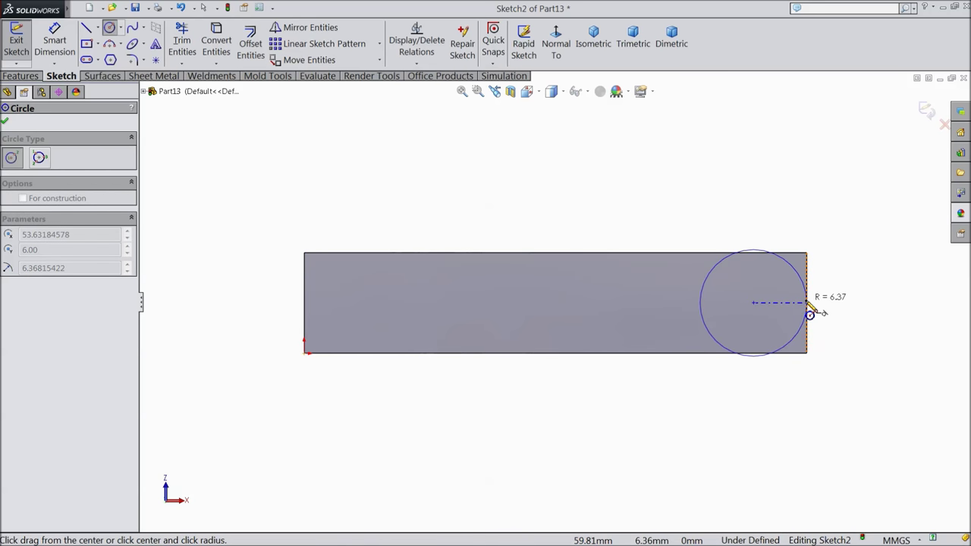
{"action": "left_click", "coordinate": [755, 255]}
{"action": "right_click", "coordinate": [761, 265]}
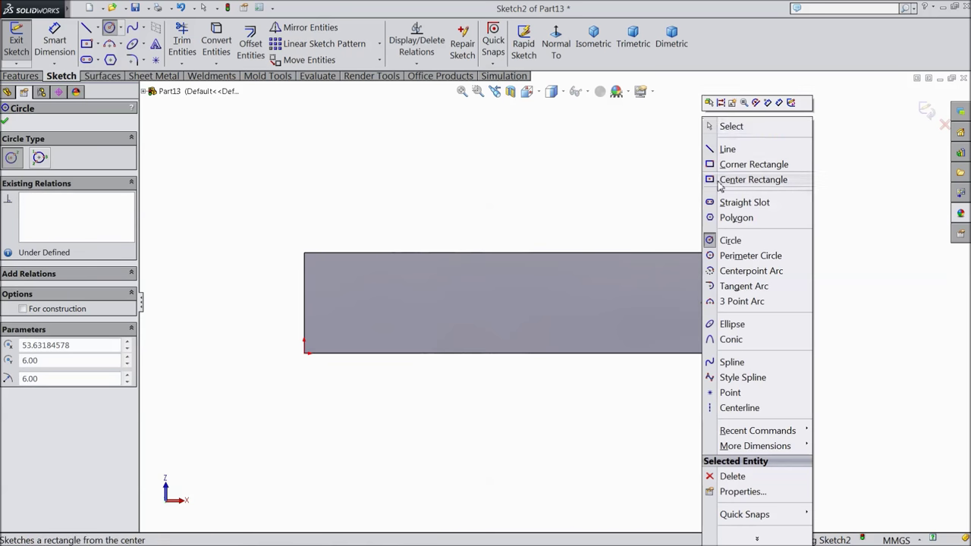
{"action": "left_click", "coordinate": [732, 128]}
{"action": "scroll", "coordinate": [780, 302], "scroll_direction": "down", "scroll_amount": 4}
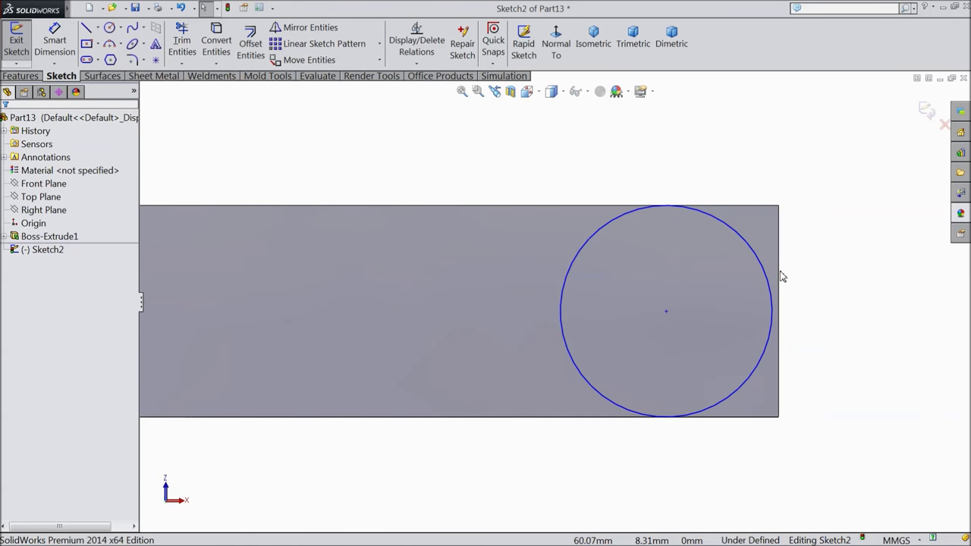
{"action": "left_click", "coordinate": [778, 278]}
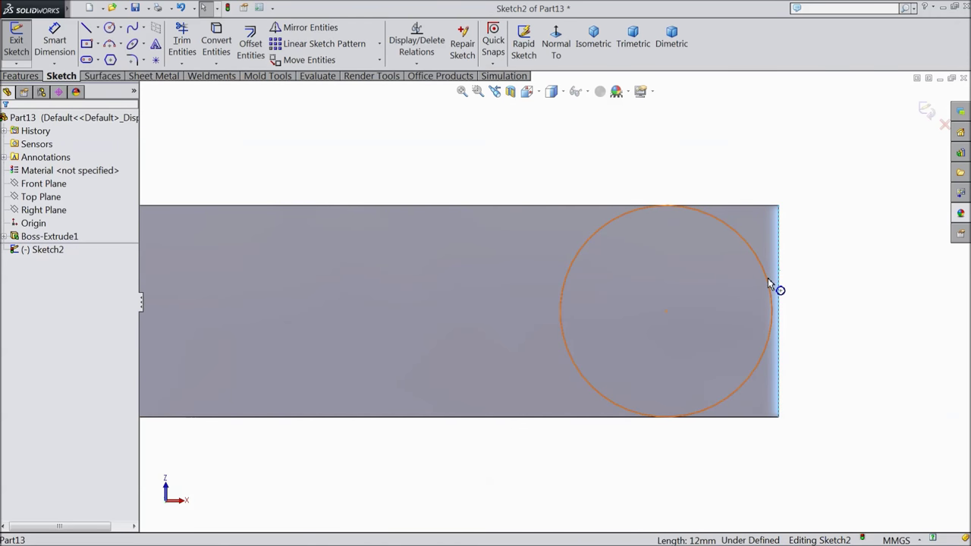
{"action": "left_click", "coordinate": [768, 284], "text": "ctrl"}
{"action": "left_click", "coordinate": [798, 241]}
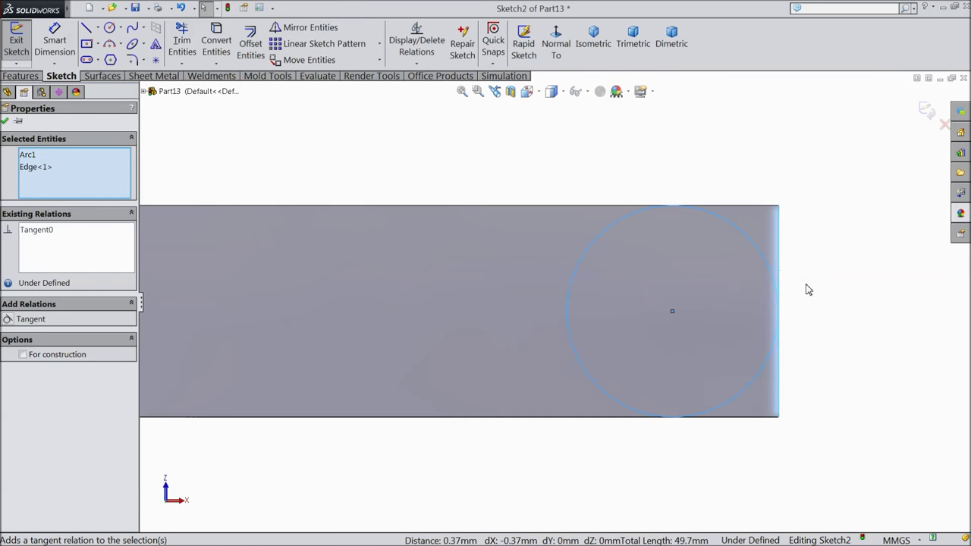
{"action": "left_click", "coordinate": [5, 121]}
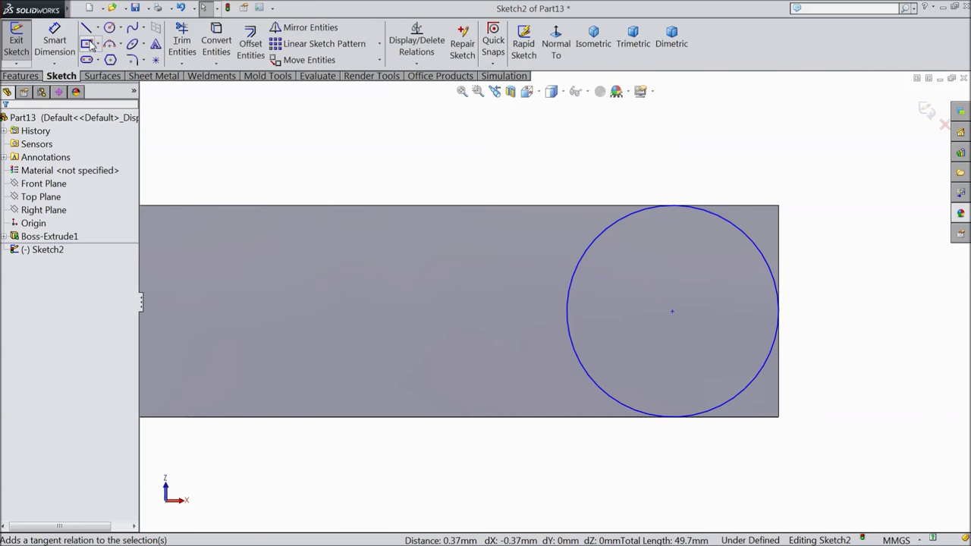
Draw a rectangular line outline around the circle, extending beyond the arm's end.
{"action": "left_click", "coordinate": [86, 27]}
{"action": "left_click", "coordinate": [672, 206]}
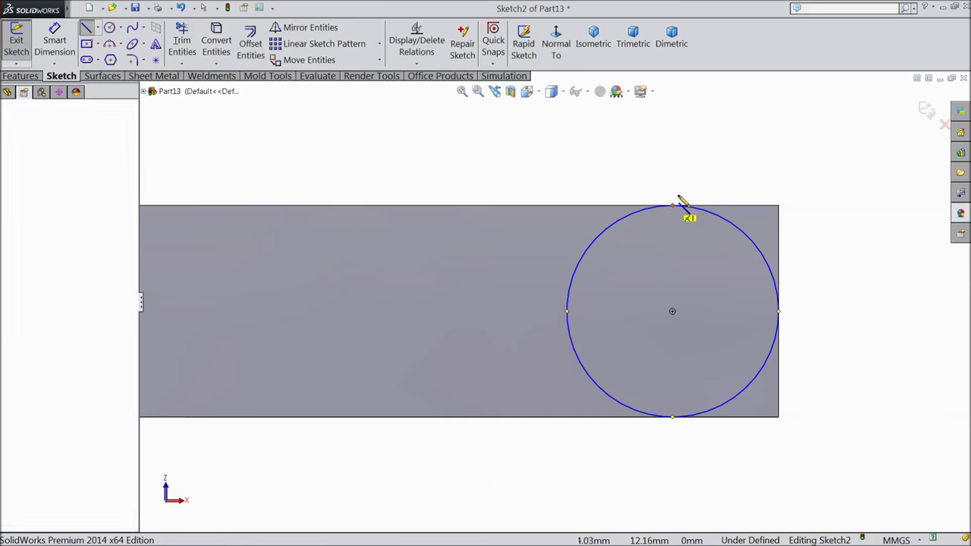
{"action": "left_click", "coordinate": [672, 161]}
{"action": "left_click", "coordinate": [826, 161]}
{"action": "left_click", "coordinate": [826, 443]}
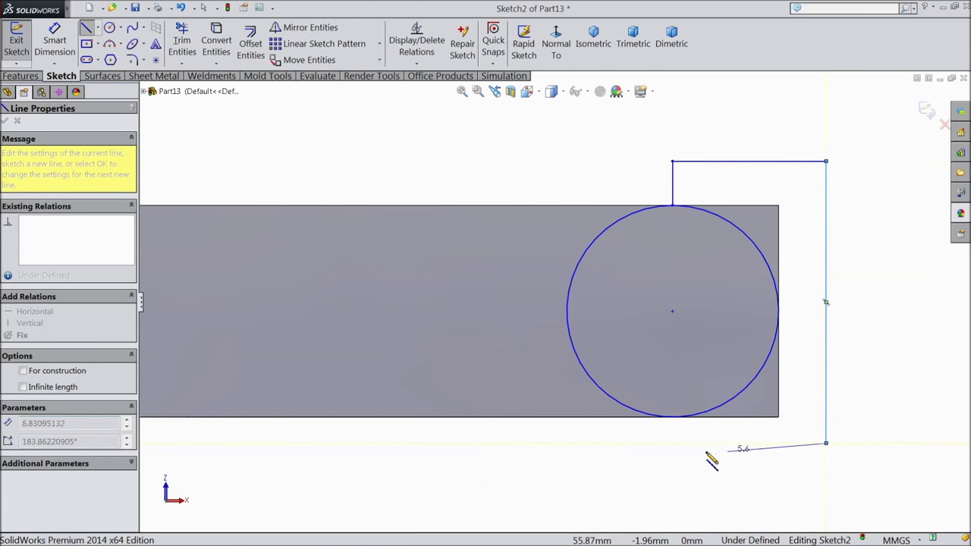
{"action": "left_click", "coordinate": [672, 443]}
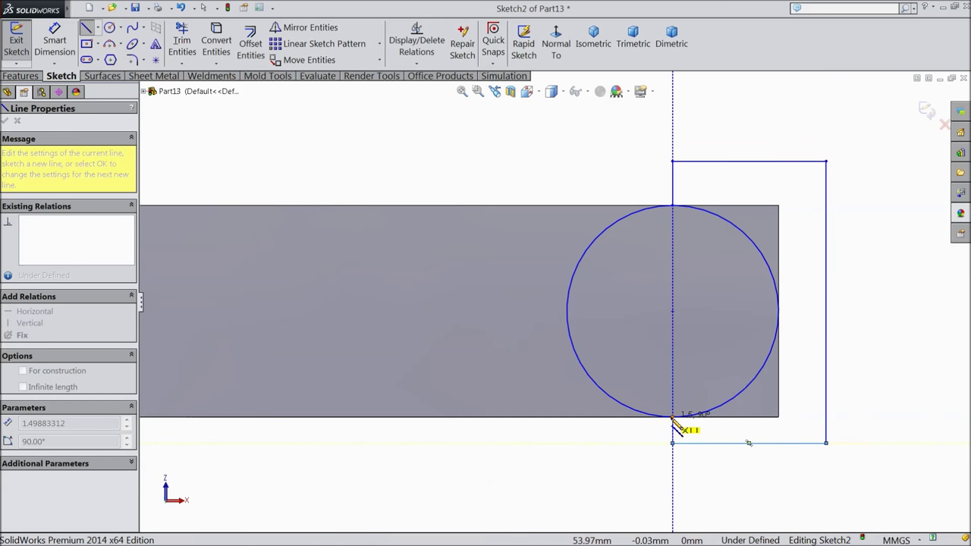
{"action": "left_click", "coordinate": [672, 416]}
{"action": "right_click", "coordinate": [565, 444]}
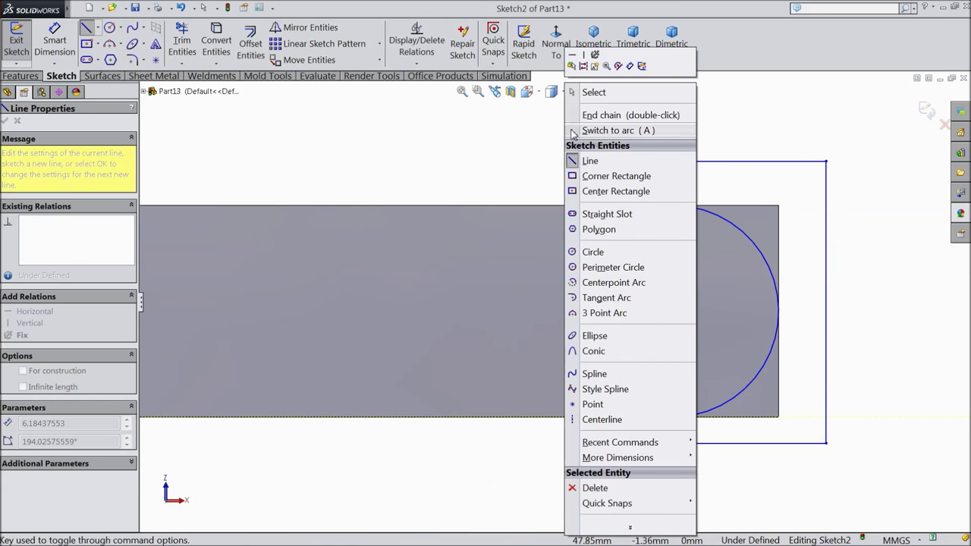
{"action": "left_click", "coordinate": [581, 91]}
Trim away the circle's left half, leaving a semicircle inside the outline.
{"action": "left_click", "coordinate": [182, 42]}
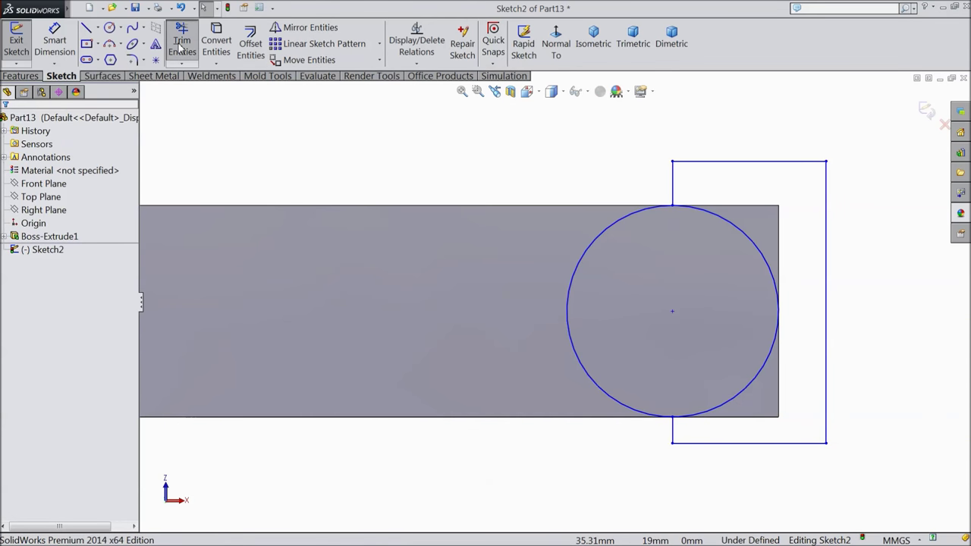
{"action": "left_click", "coordinate": [580, 264]}
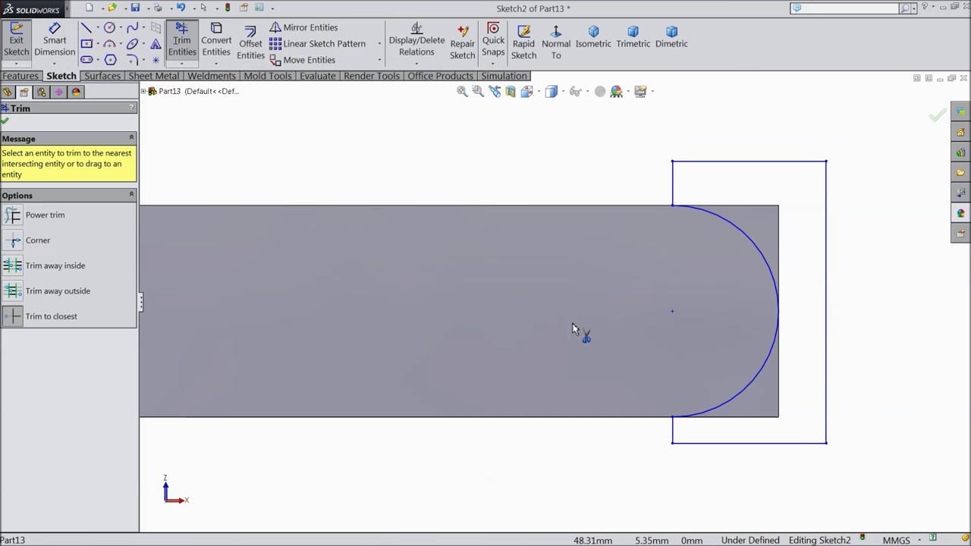
{"action": "scroll", "coordinate": [571, 307], "scroll_direction": "up", "scroll_amount": 3}
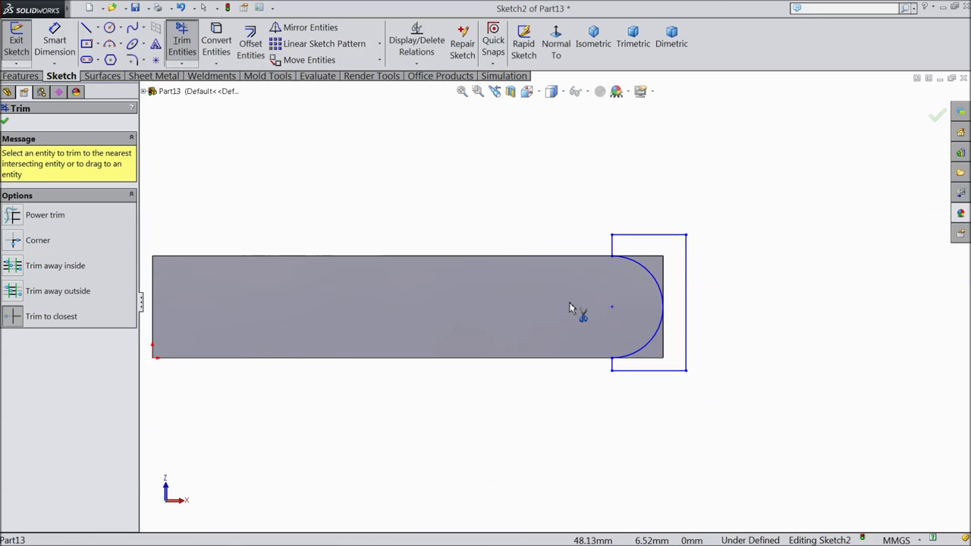
{"action": "left_click", "coordinate": [5, 123]}
{"action": "left_click", "coordinate": [23, 76]}
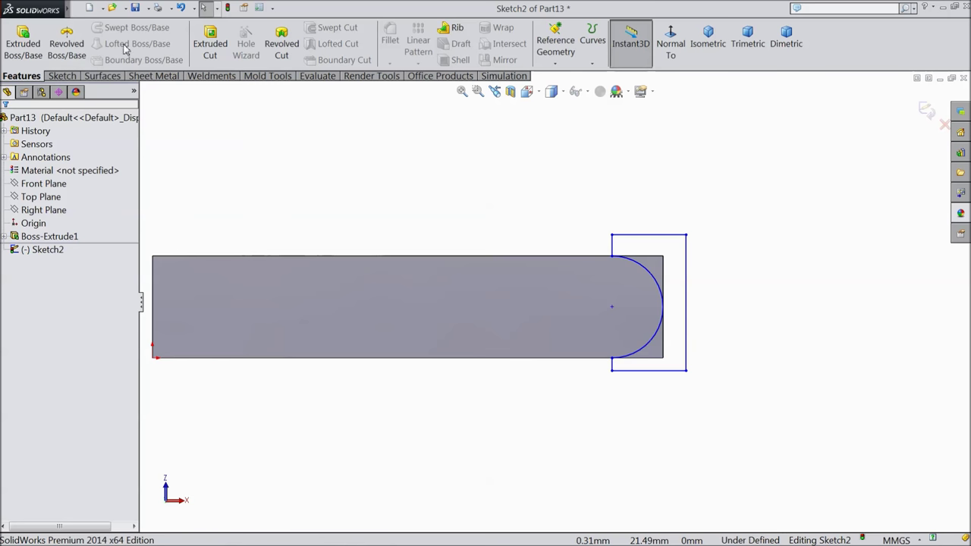
Cut the outline Through All to round the arm's tip into a semicircular end.
{"action": "left_click", "coordinate": [210, 44]}
{"action": "middle_click_drag", "start_coordinate": [439, 326], "coordinate": [437, 197]}
{"action": "scroll", "coordinate": [594, 306], "scroll_direction": "down", "scroll_amount": 3}
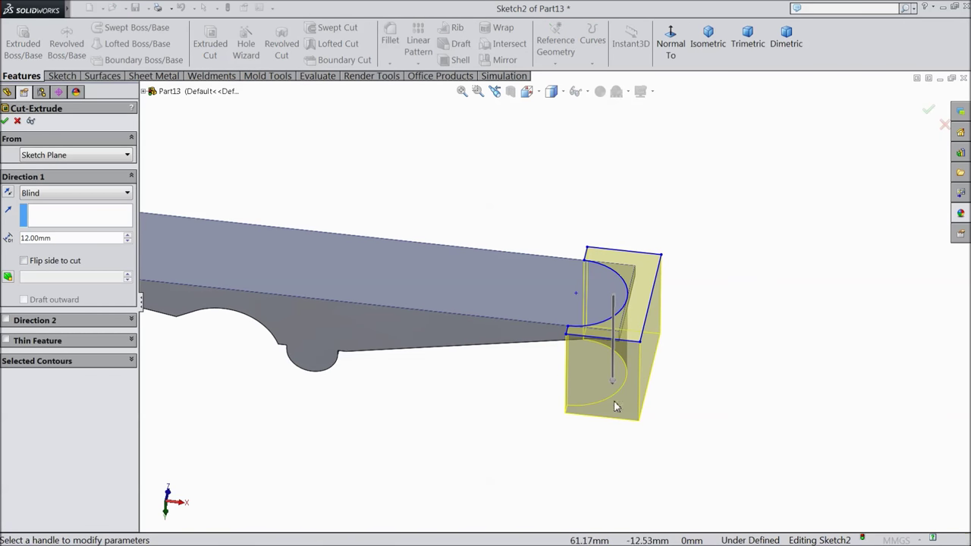
{"action": "left_click", "coordinate": [126, 192]}
{"action": "left_click", "coordinate": [65, 215]}
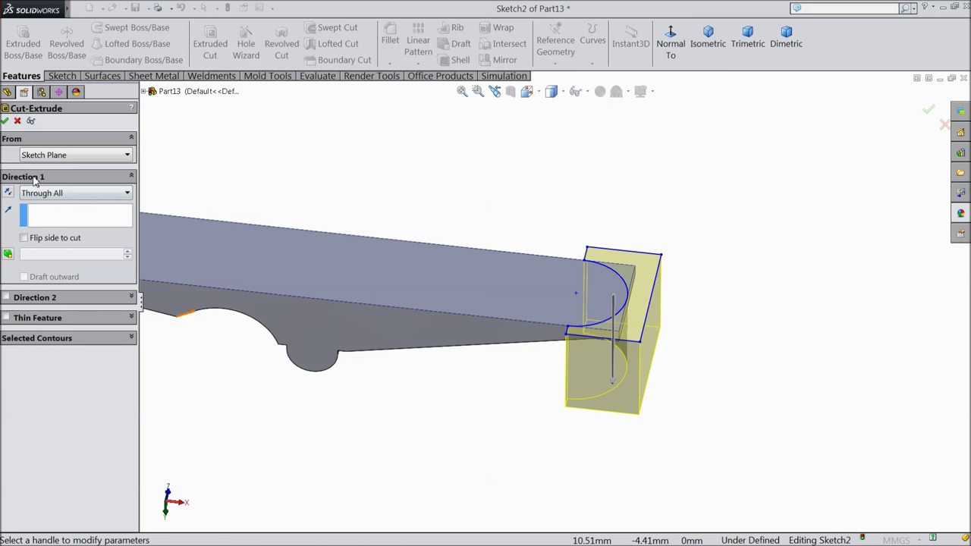
{"action": "left_click", "coordinate": [5, 121]}
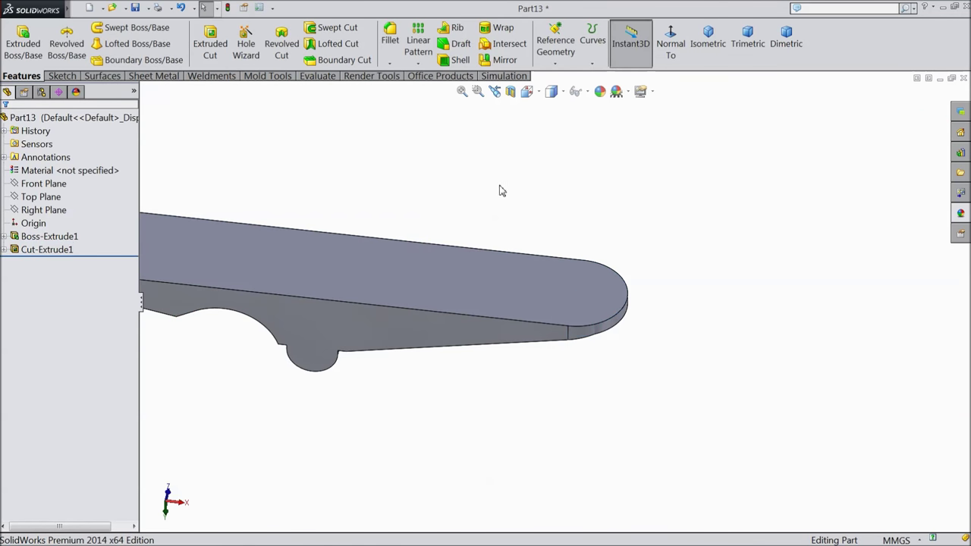
Orbit and zoom to a tilted view of the top face, curved pocket and pivot boss.
{"action": "scroll", "coordinate": [516, 231], "scroll_direction": "up", "scroll_amount": 3}
{"action": "mouse_move", "coordinate": [539, 353]}
{"action": "middle_mouse_down"}
{"action": "mouse_move", "coordinate": [548, 283]}
{"action": "mouse_move", "coordinate": [535, 134]}
{"action": "mouse_move", "coordinate": [551, 344]}
{"action": "middle_mouse_up"}
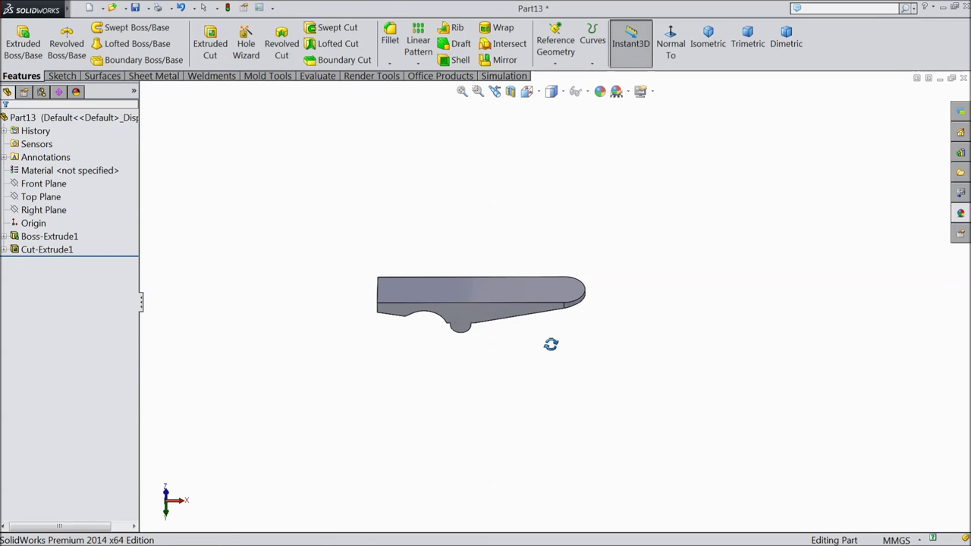
{"action": "middle_click_drag", "start_coordinate": [551, 345], "coordinate": [519, 195]}
{"action": "scroll", "coordinate": [493, 336], "scroll_direction": "down", "scroll_amount": 5}
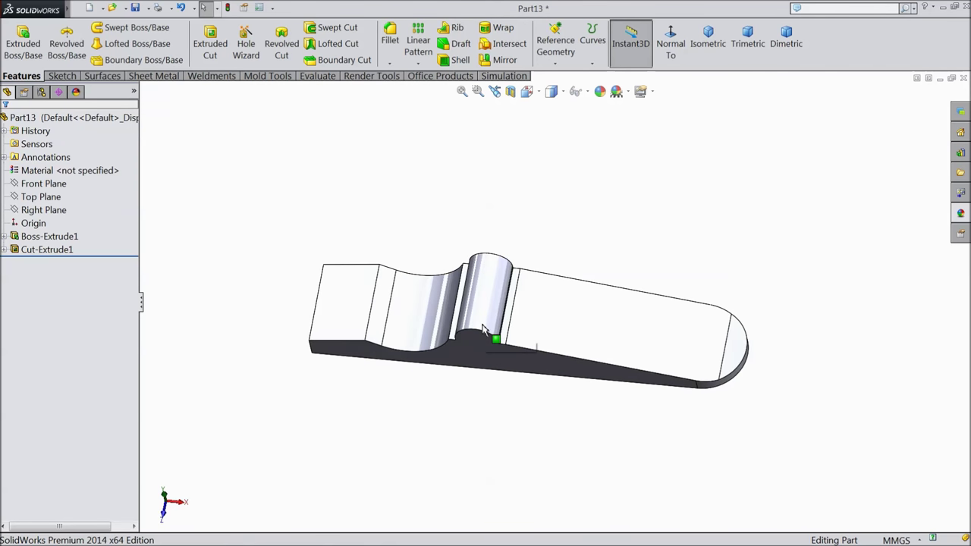
Give Part13 a red appearance (RGB 255, 0, 0).
{"action": "left_click", "coordinate": [110, 118]}
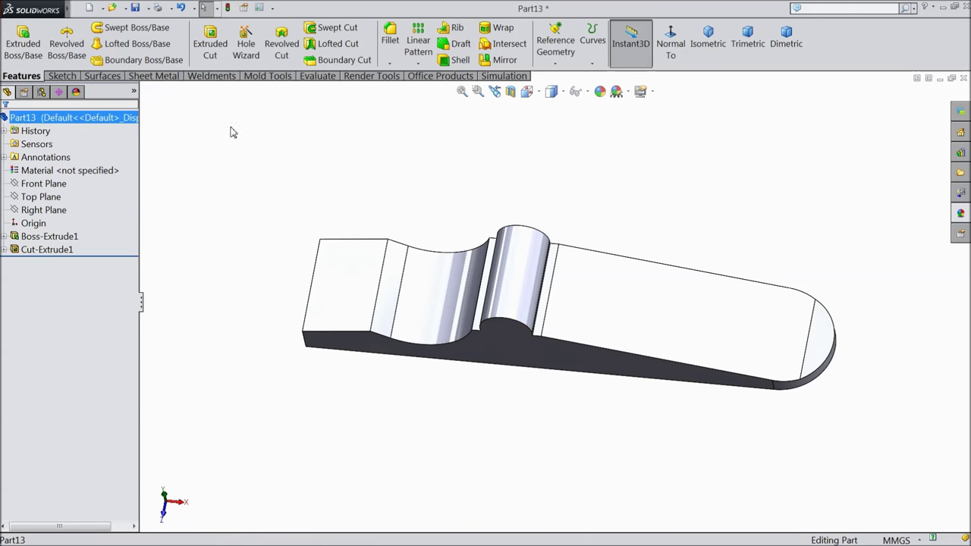
{"action": "left_click", "coordinate": [600, 91]}
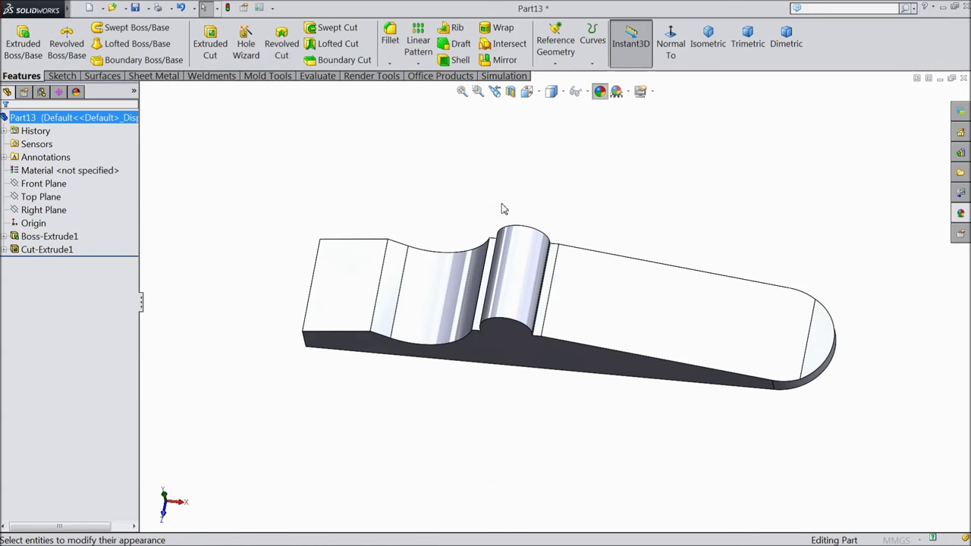
{"action": "left_click", "coordinate": [39, 382]}
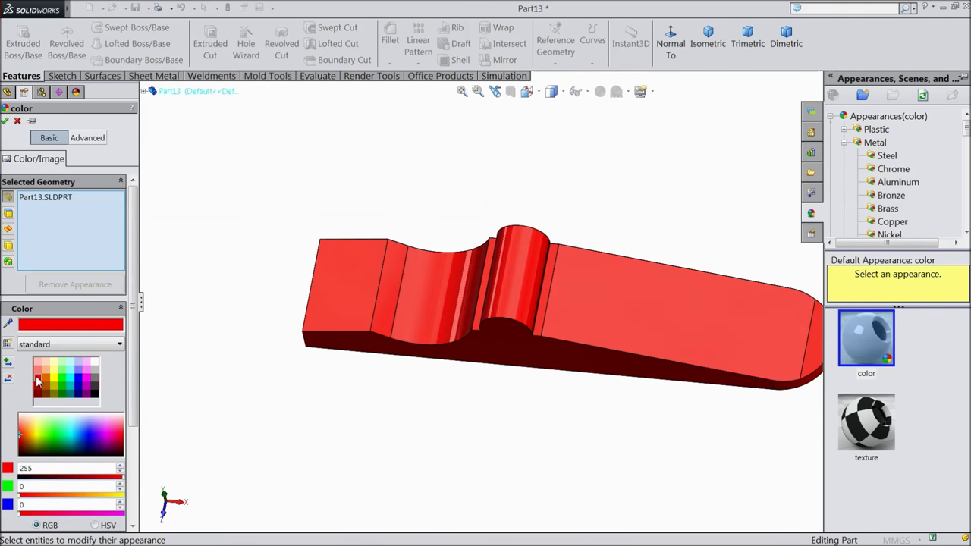
{"action": "left_click", "coordinate": [6, 122]}
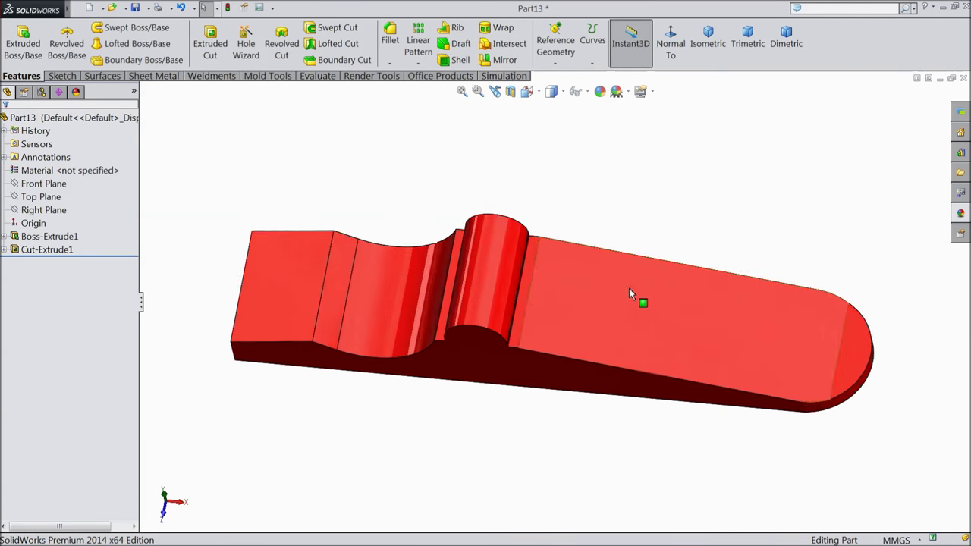
{"action": "scroll", "coordinate": [466, 336], "scroll_direction": "down", "scroll_amount": 4}
{"action": "left_click", "coordinate": [466, 329]}
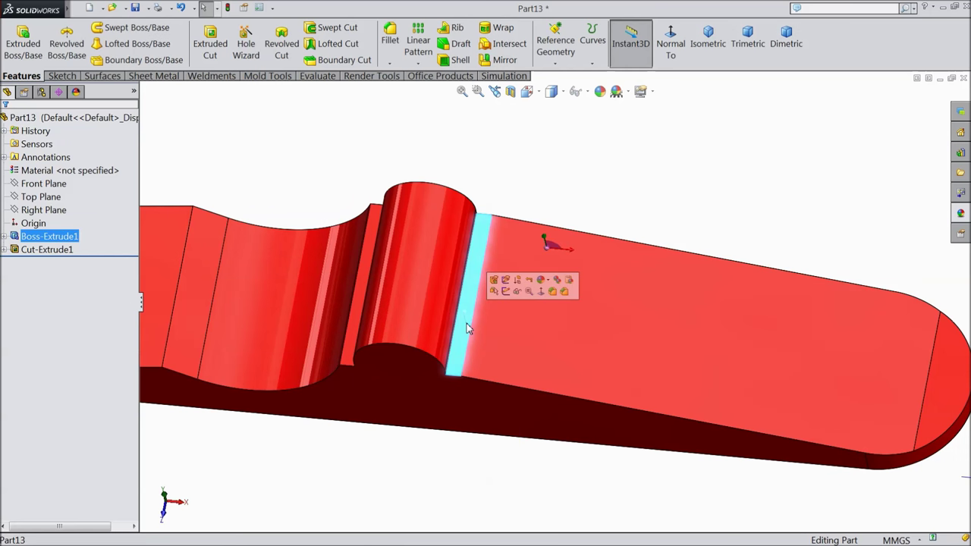
Start a sketch on the face, view it Normal To, and draw a horizontal centerline across the part.
{"action": "left_click", "coordinate": [505, 291]}
{"action": "left_click", "coordinate": [670, 42]}
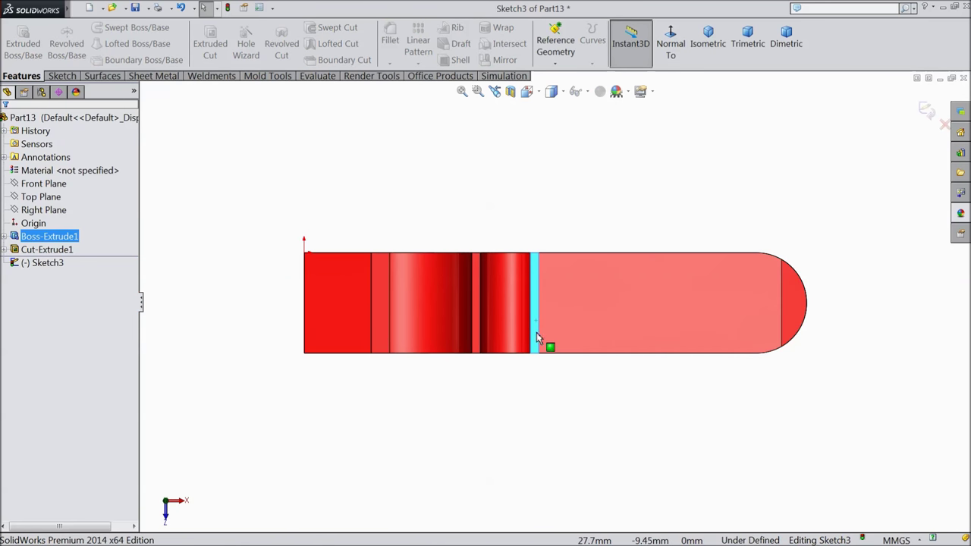
{"action": "left_click", "coordinate": [61, 76]}
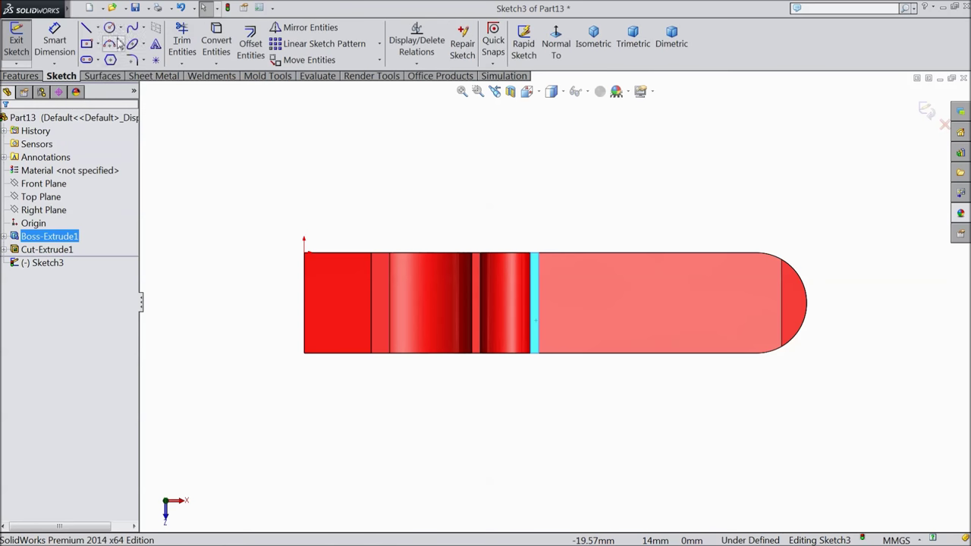
{"action": "left_click", "coordinate": [98, 28]}
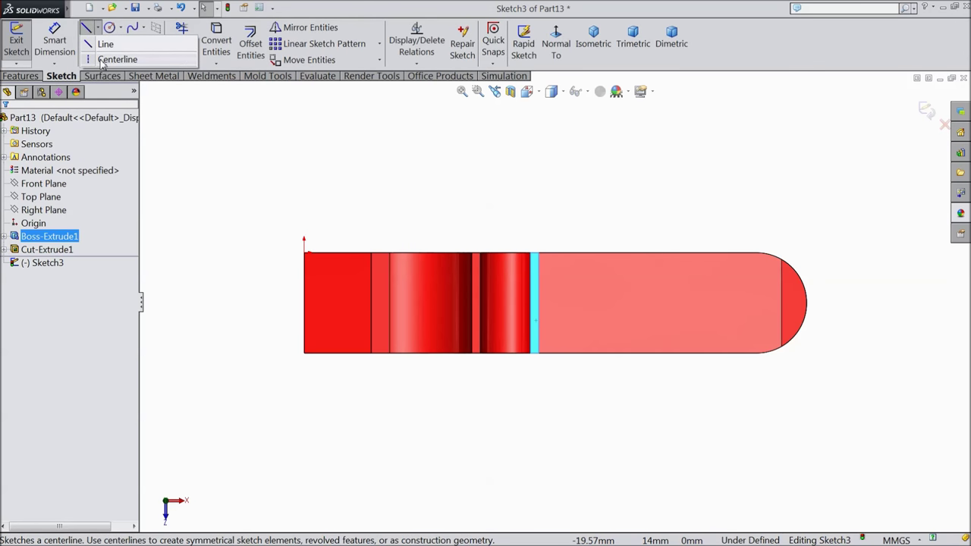
{"action": "left_click", "coordinate": [106, 61]}
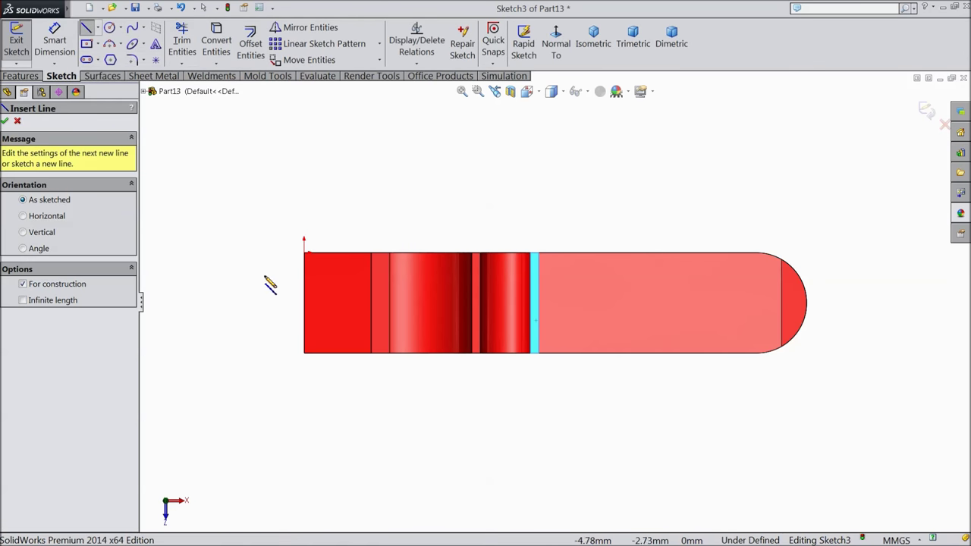
{"action": "left_click", "coordinate": [303, 302]}
{"action": "left_click", "coordinate": [821, 302]}
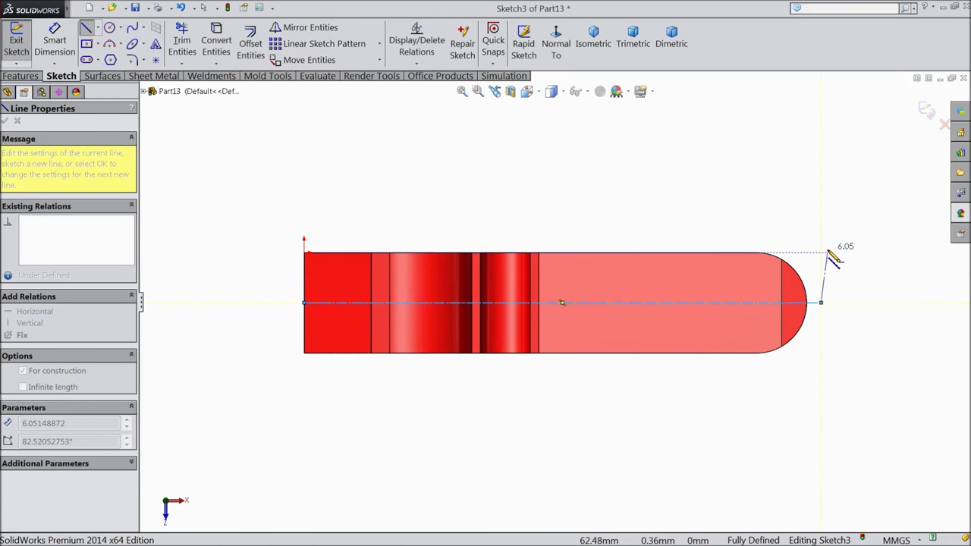
{"action": "right_click", "coordinate": [832, 258]}
{"action": "left_click", "coordinate": [856, 98]}
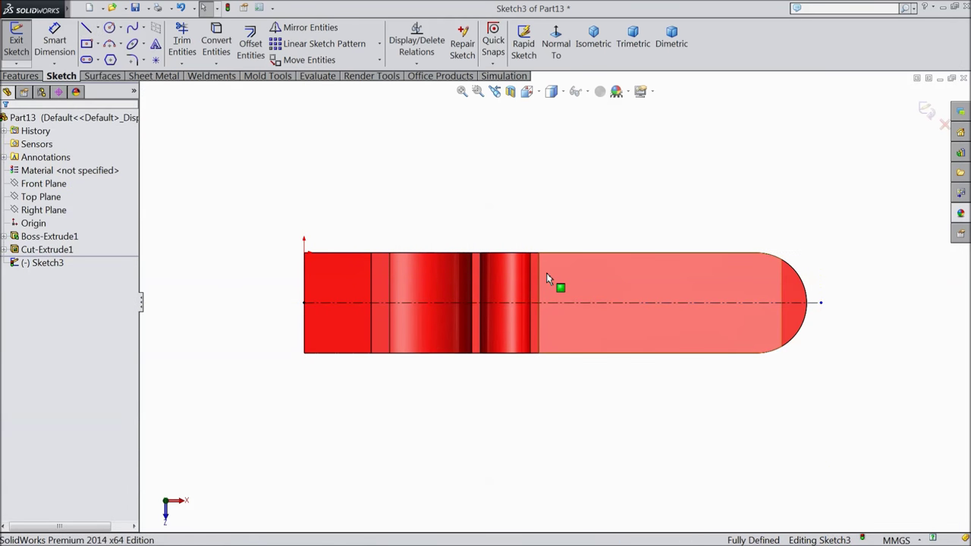
Draw two corner rectangles: one over the curved pocket, one from the pivot boss past the tip.
{"action": "left_click", "coordinate": [97, 44]}
{"action": "left_click", "coordinate": [130, 58]}
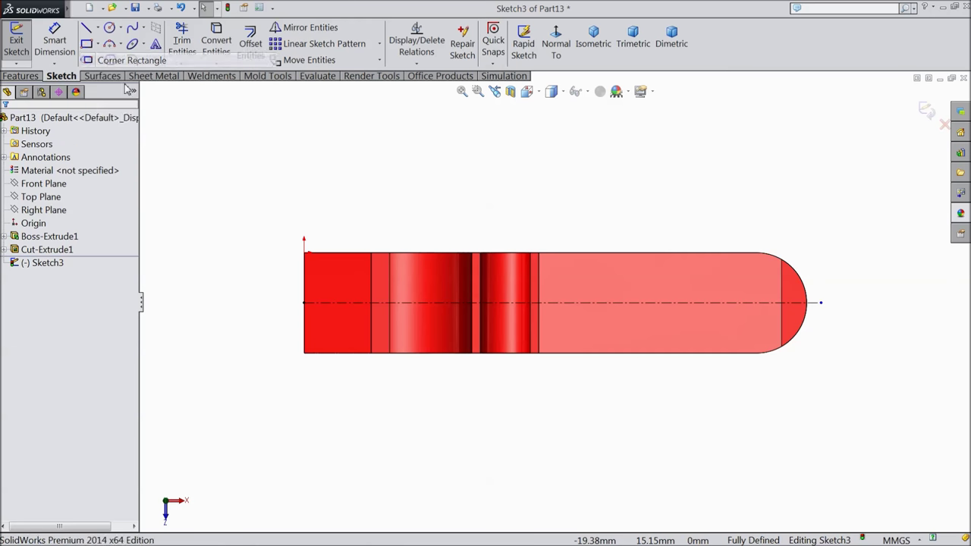
{"action": "scroll", "coordinate": [440, 326], "scroll_direction": "down", "scroll_amount": 1}
{"action": "scroll", "coordinate": [455, 327], "scroll_direction": "down", "scroll_amount": 2}
{"action": "left_click", "coordinate": [544, 198]}
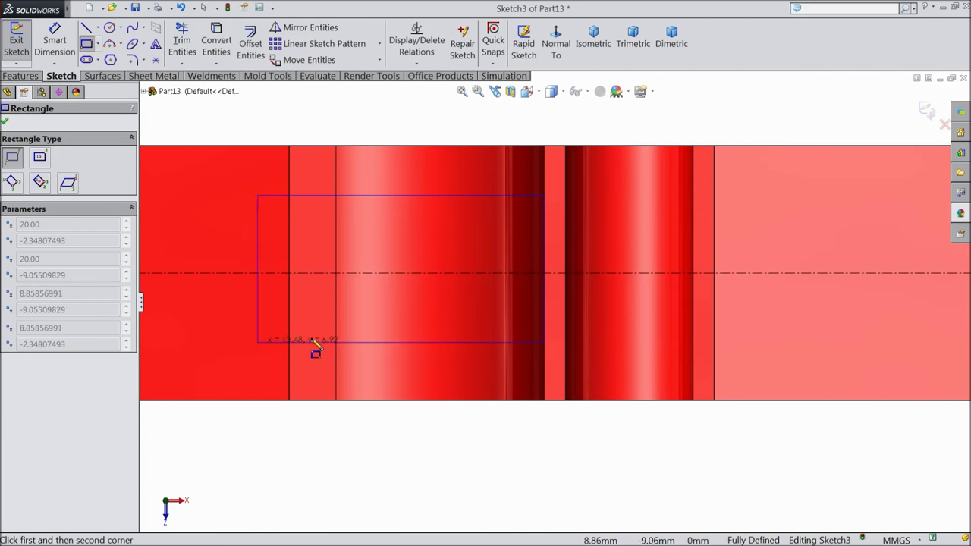
{"action": "left_click", "coordinate": [360, 335]}
{"action": "scroll", "coordinate": [529, 341], "scroll_direction": "up", "scroll_amount": 2}
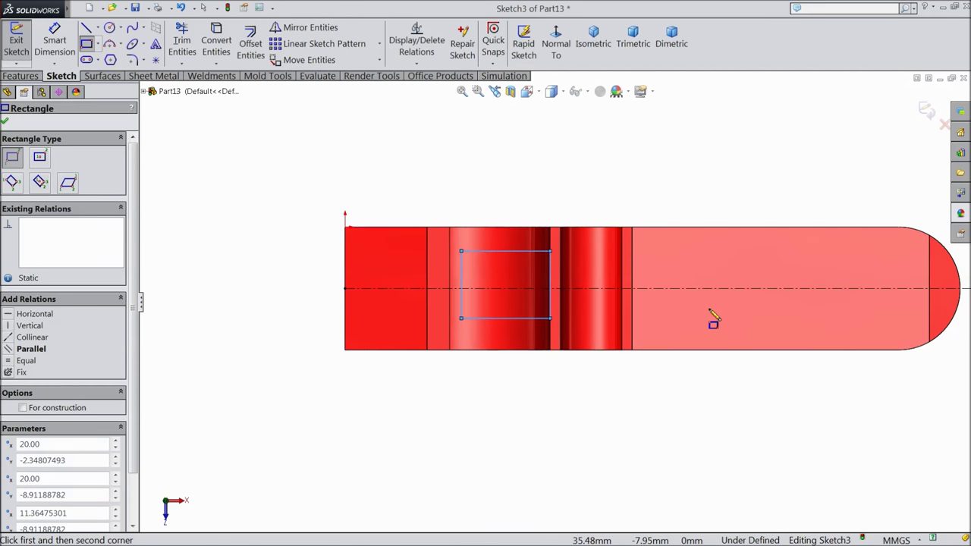
{"action": "scroll", "coordinate": [743, 315], "scroll_direction": "up", "scroll_amount": 2}
{"action": "scroll", "coordinate": [774, 305], "scroll_direction": "down", "scroll_amount": 3}
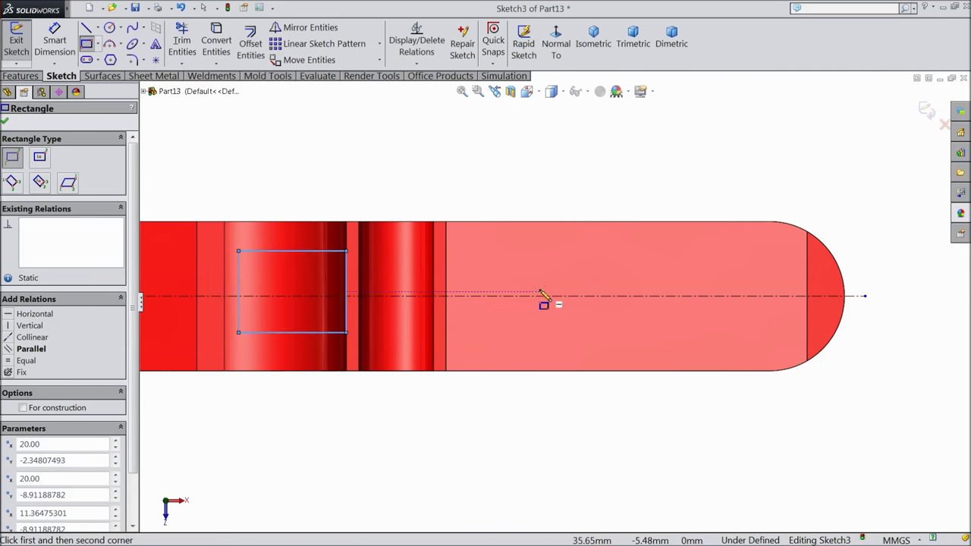
{"action": "left_click", "coordinate": [447, 248]}
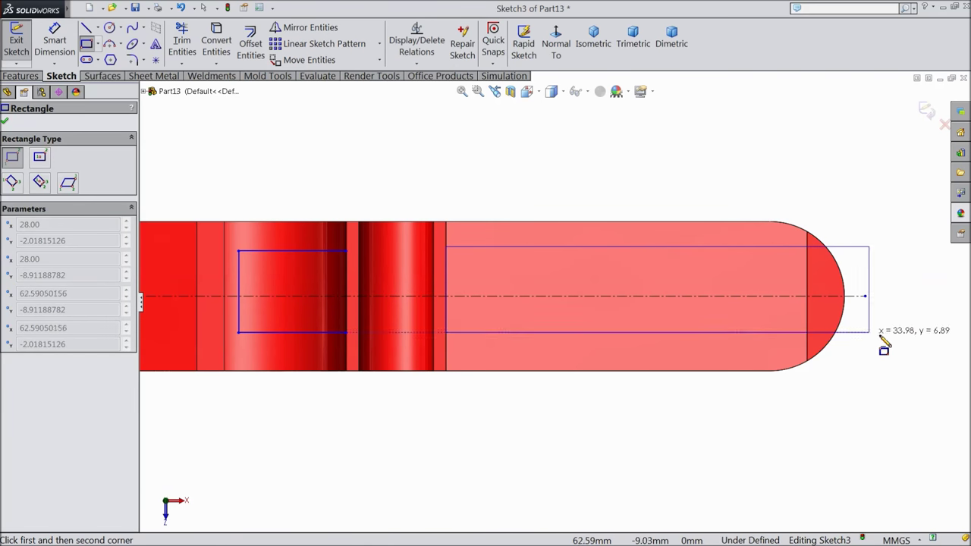
{"action": "left_click", "coordinate": [907, 338]}
{"action": "right_click", "coordinate": [684, 200]}
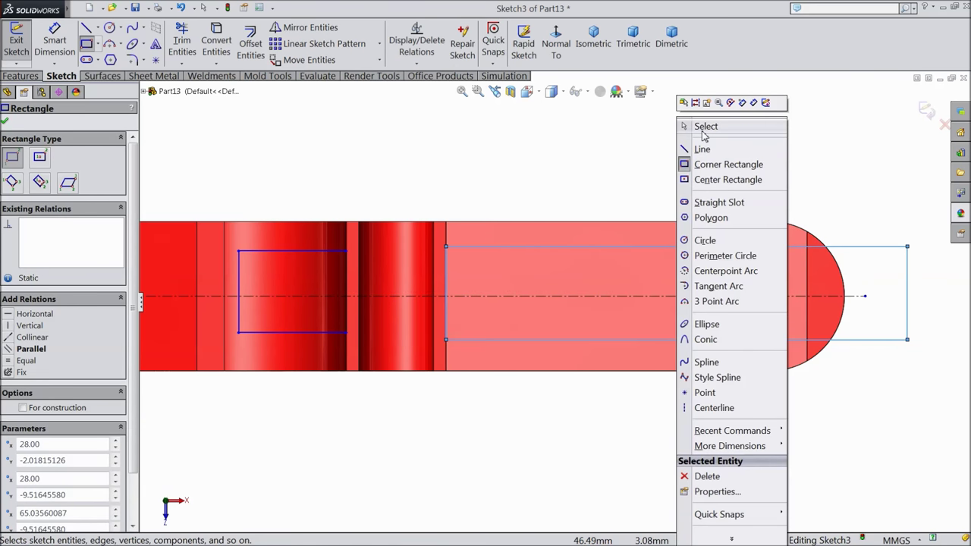
{"action": "left_click", "coordinate": [704, 127]}
Make the first rectangle's long lines symmetric about the centerline.
{"action": "scroll", "coordinate": [271, 314], "scroll_direction": "up", "scroll_amount": 1}
{"action": "scroll", "coordinate": [325, 264], "scroll_direction": "down", "scroll_amount": 4}
{"action": "left_click_drag", "start_coordinate": [424, 247], "coordinate": [369, 426]}
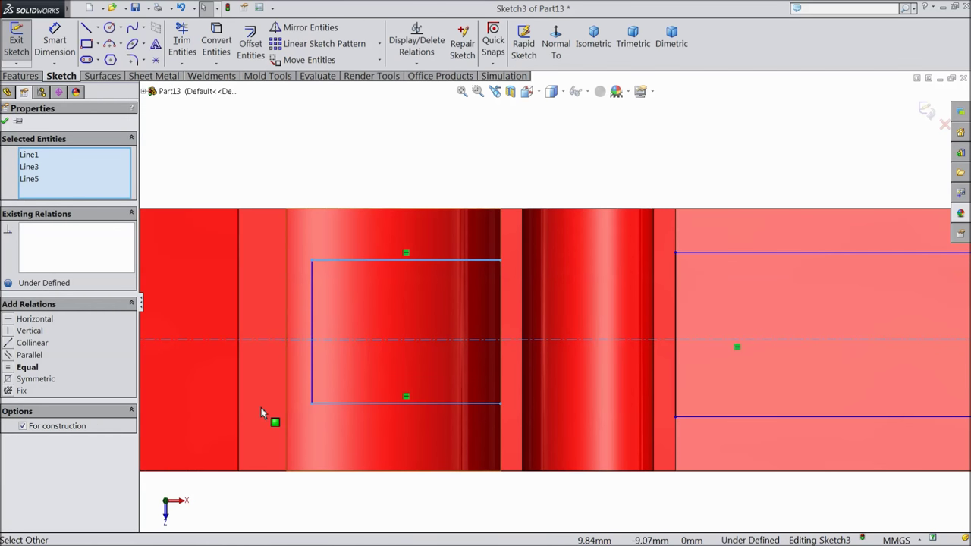
{"action": "left_click", "coordinate": [25, 380]}
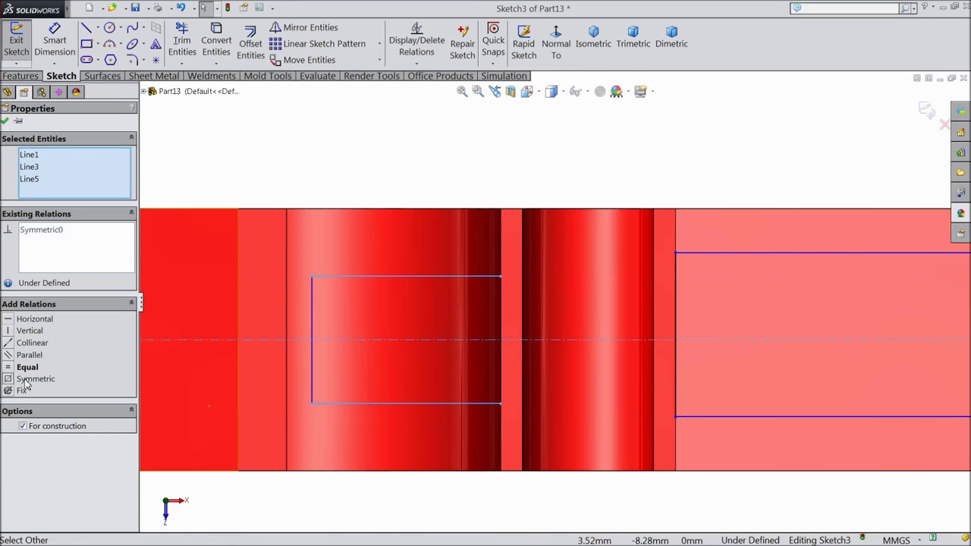
{"action": "left_click", "coordinate": [4, 122]}
Make the two rectangles' top lines and bottom lines collinear.
{"action": "scroll", "coordinate": [684, 368], "scroll_direction": "up", "scroll_amount": 2}
{"action": "scroll", "coordinate": [665, 289], "scroll_direction": "down", "scroll_amount": 2}
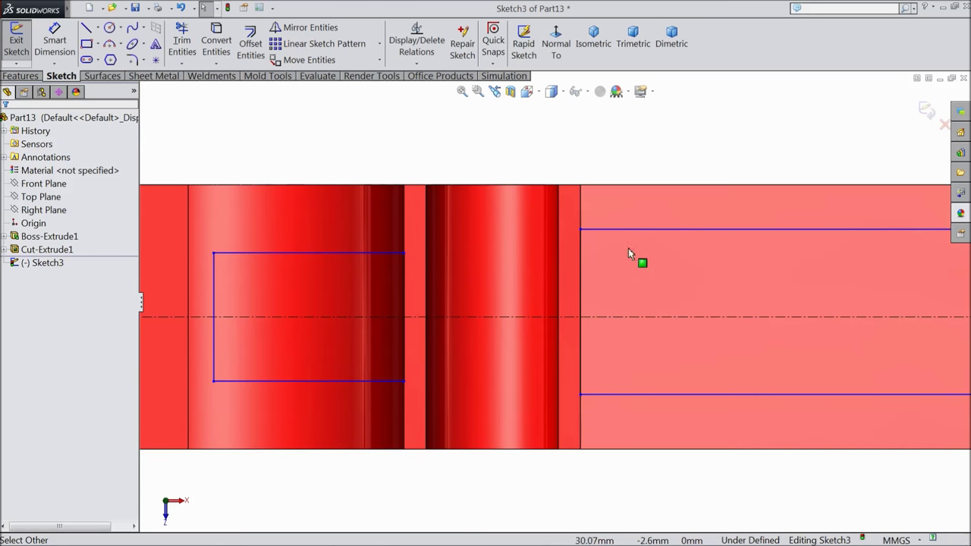
{"action": "left_click", "coordinate": [619, 229]}
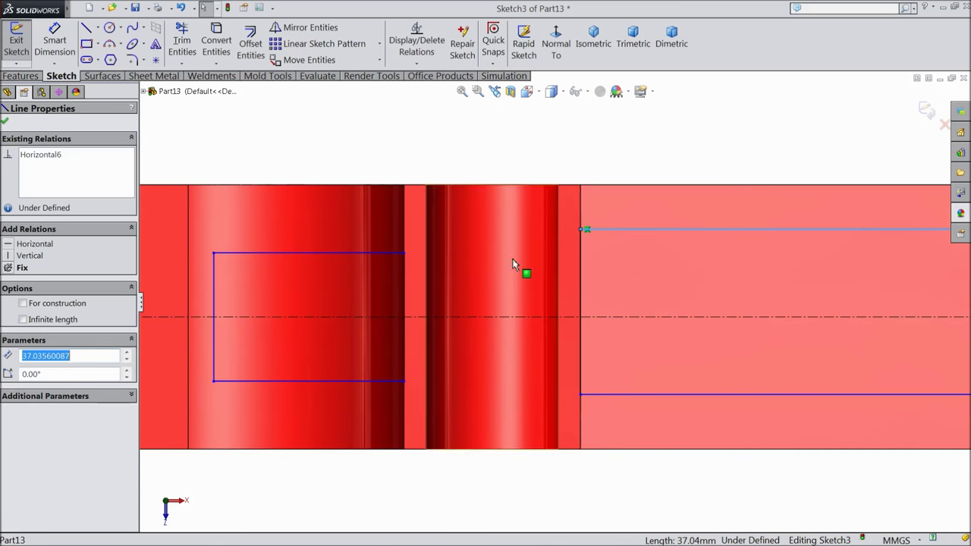
{"action": "left_click", "coordinate": [392, 253], "text": "ctrl"}
{"action": "left_click", "coordinate": [440, 208]}
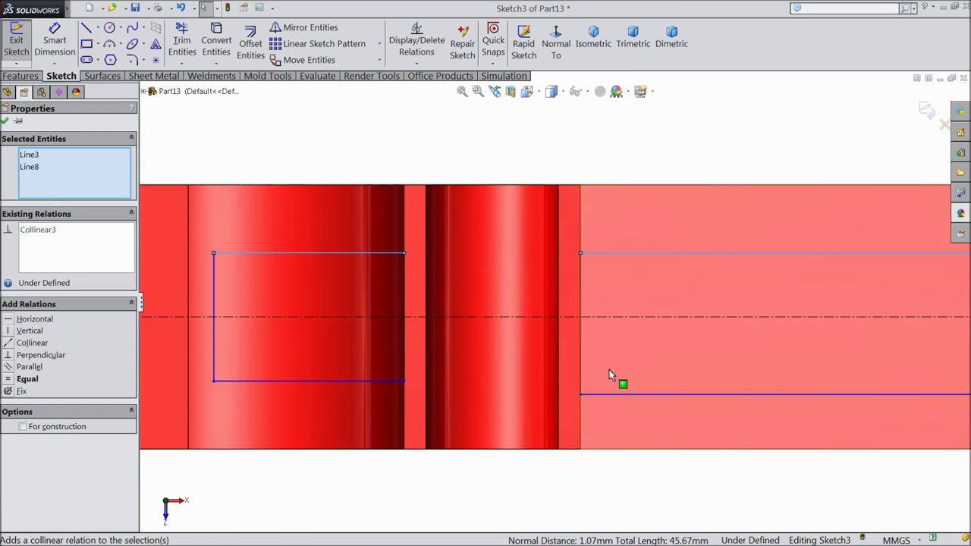
{"action": "left_click", "coordinate": [614, 393]}
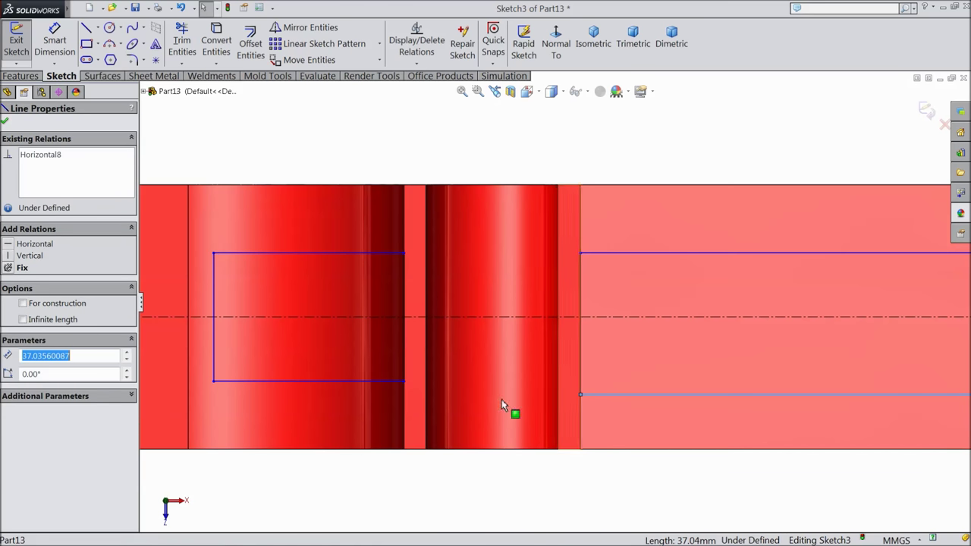
{"action": "left_click", "coordinate": [390, 381], "text": "ctrl"}
{"action": "left_click", "coordinate": [438, 339]}
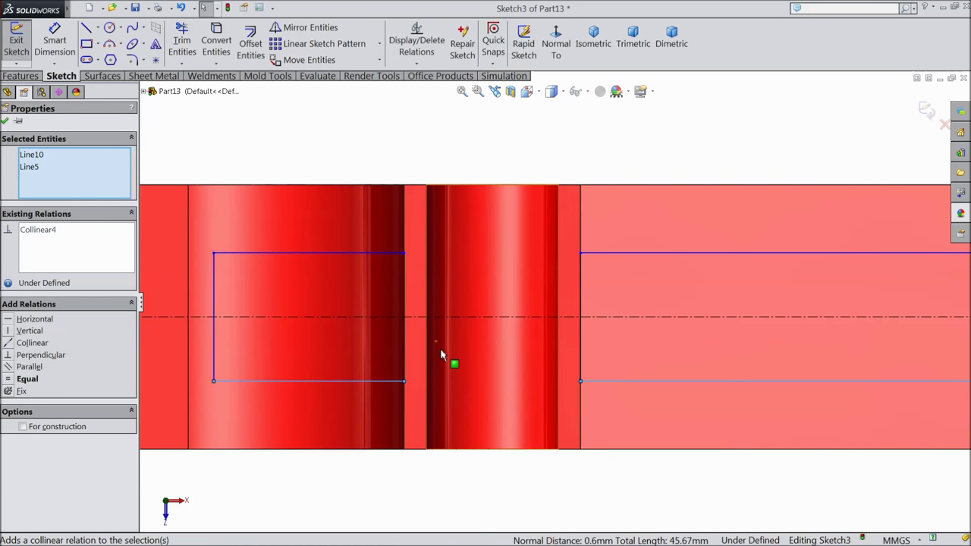
{"action": "left_click", "coordinate": [6, 118]}
{"action": "left_click", "coordinate": [55, 41]}
{"action": "scroll", "coordinate": [369, 271], "scroll_direction": "up", "scroll_amount": 3}
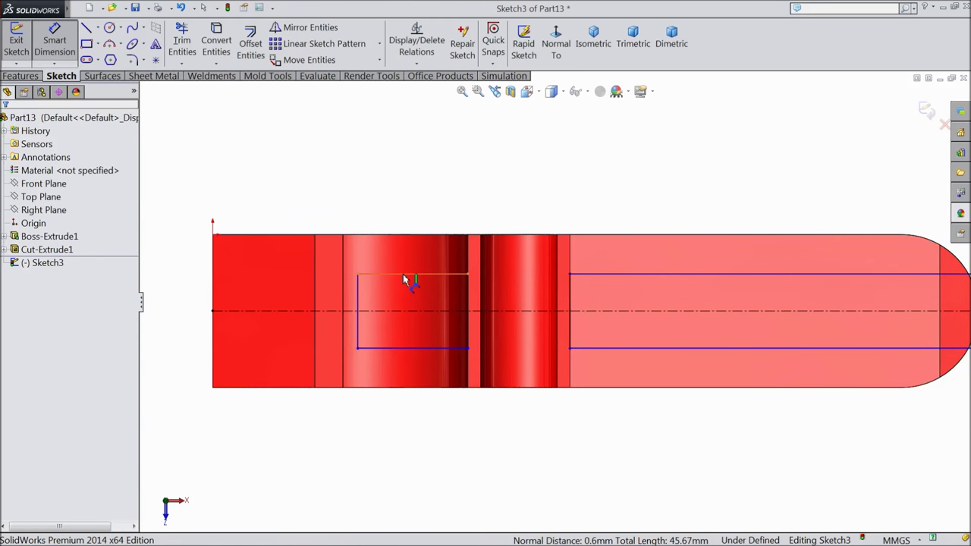
Dimension the rectangle's width as 9 mm and its height as 8.5 mm.
{"action": "left_click", "coordinate": [402, 274]}
{"action": "left_click", "coordinate": [419, 152]}
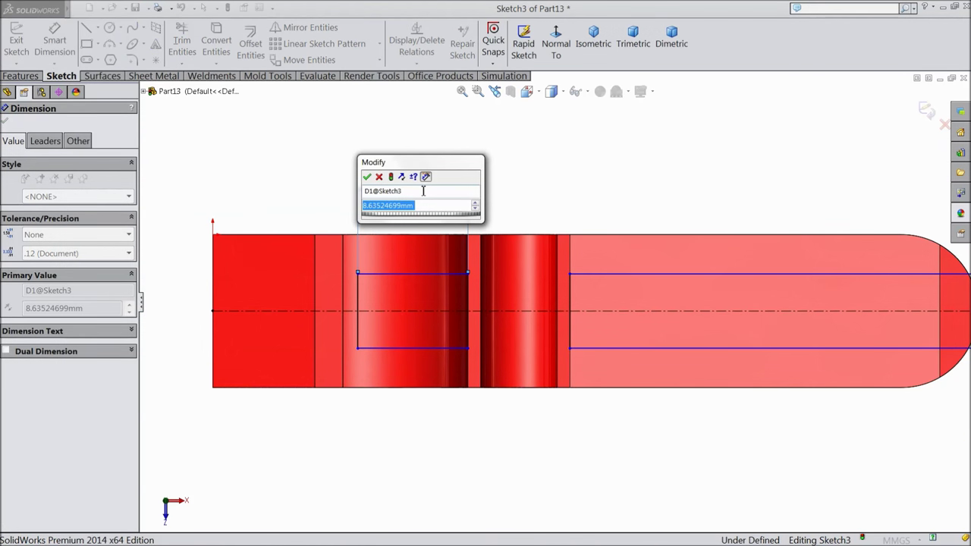
{"action": "type", "text": "9"}
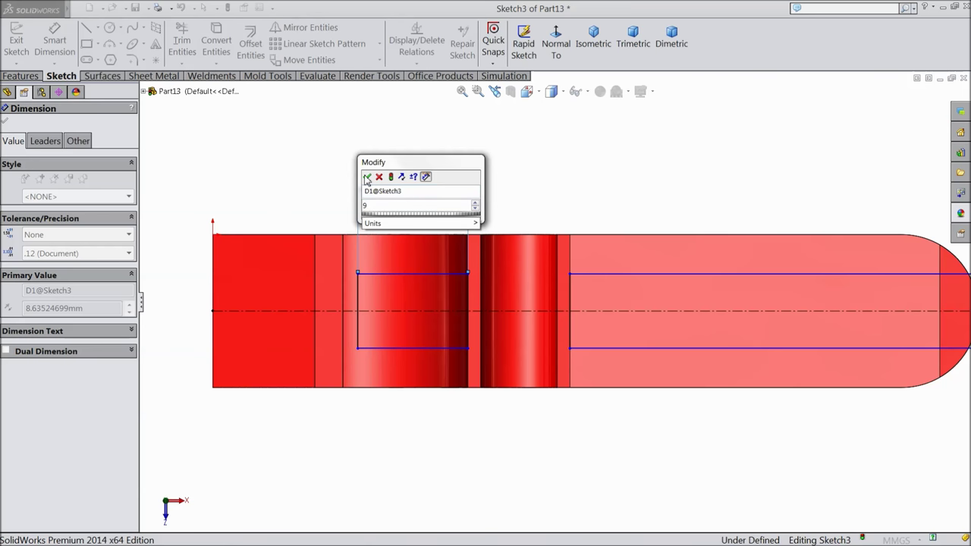
{"action": "left_click", "coordinate": [366, 180]}
{"action": "left_click", "coordinate": [213, 294]}
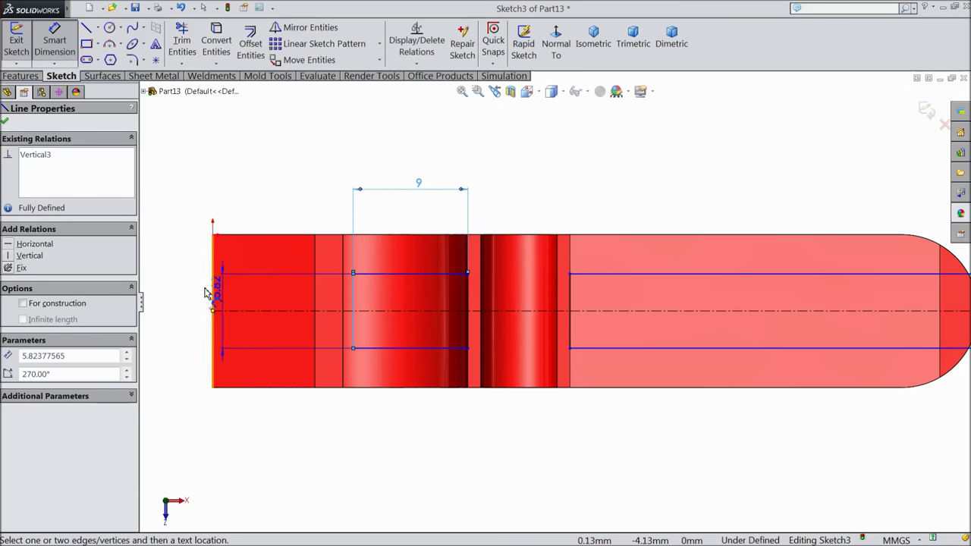
{"action": "left_click", "coordinate": [176, 307]}
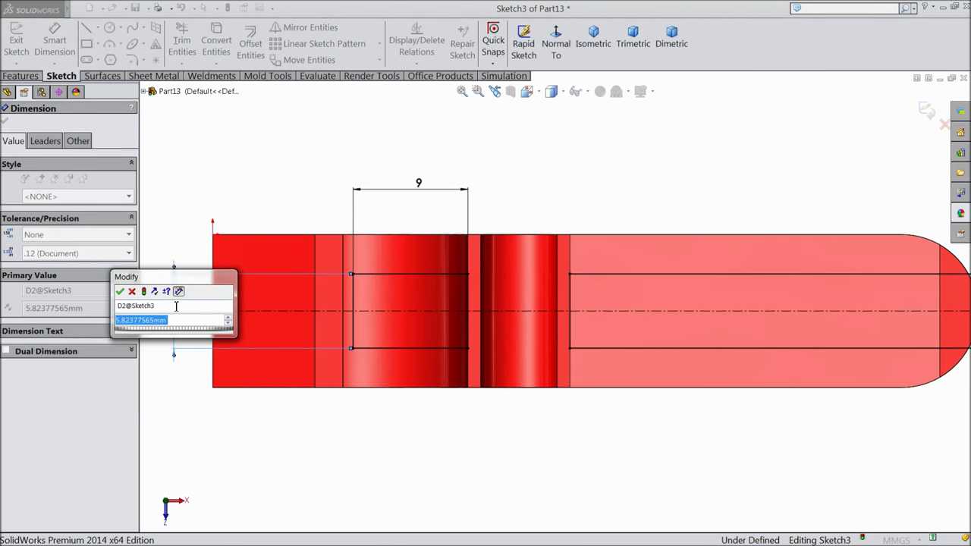
{"action": "type", "text": "8.5"}
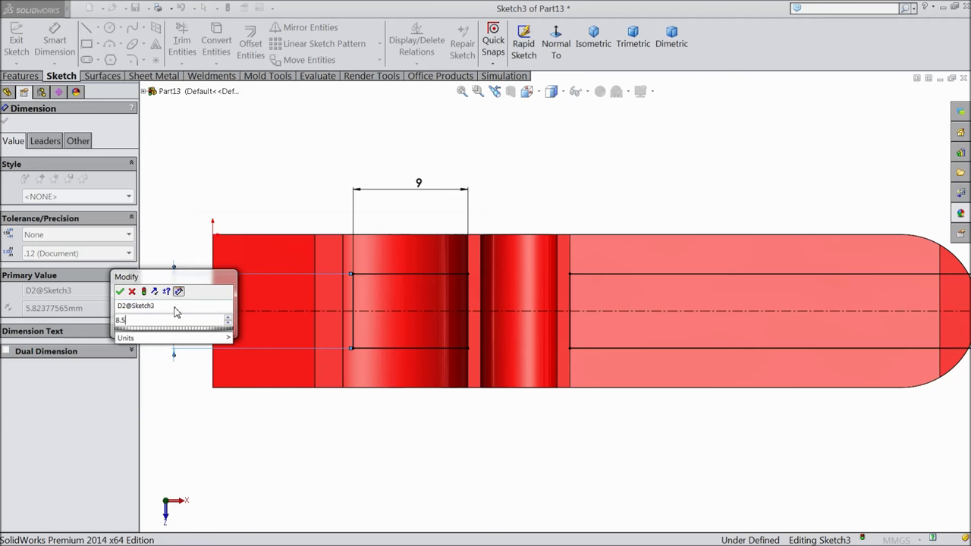
{"action": "left_click", "coordinate": [120, 291]}
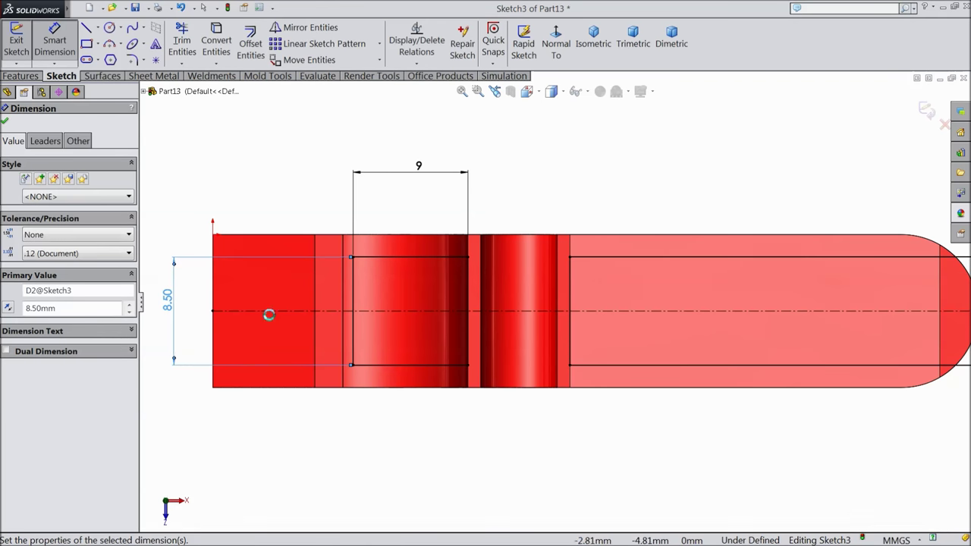
{"action": "key", "text": "z"}
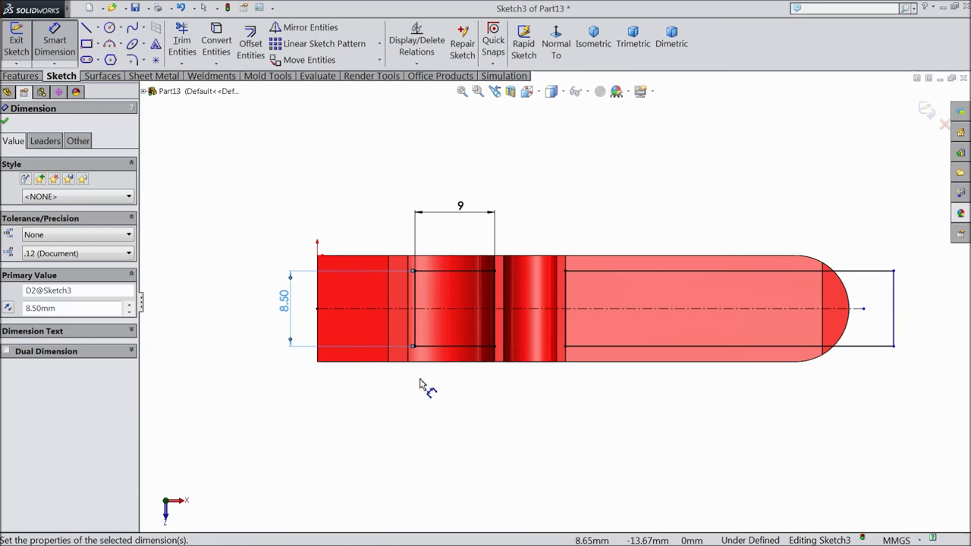
{"action": "left_click", "coordinate": [6, 121]}
{"action": "left_click", "coordinate": [23, 76]}
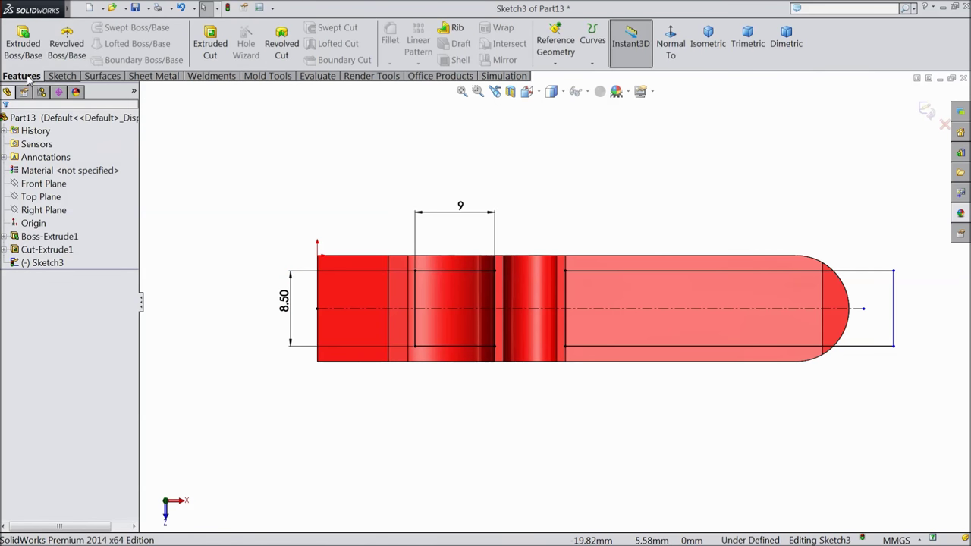
Cut the Sketch3 rectangles as pockets up to the rounded end face with a 3° draft.
{"action": "left_click", "coordinate": [210, 43]}
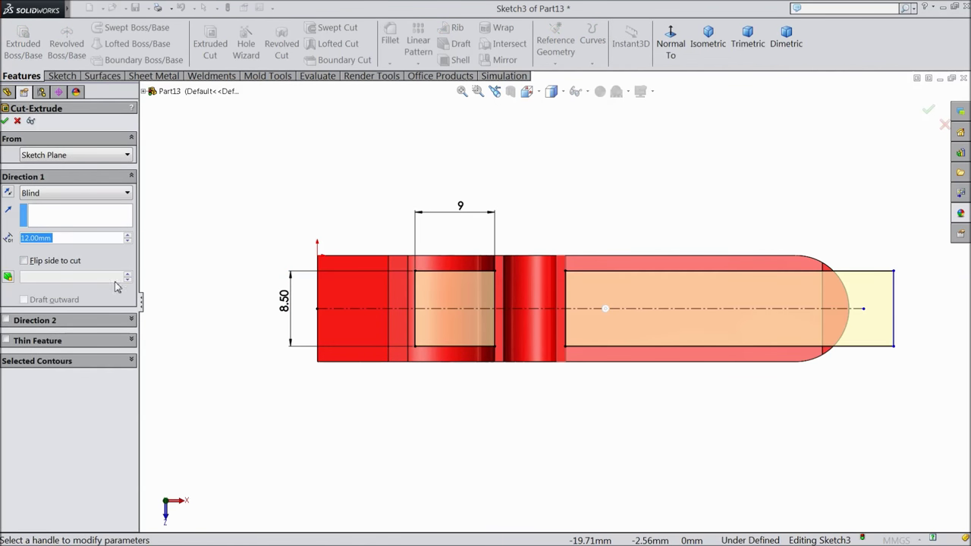
{"action": "left_click", "coordinate": [55, 197]}
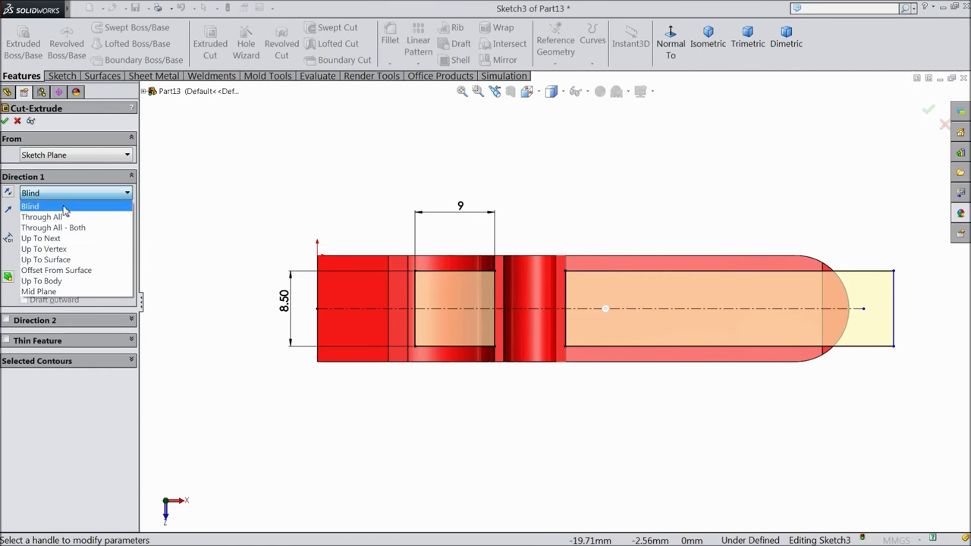
{"action": "left_click", "coordinate": [46, 259]}
{"action": "mouse_move", "coordinate": [533, 440]}
{"action": "middle_mouse_down"}
{"action": "mouse_move", "coordinate": [513, 244]}
{"action": "mouse_move", "coordinate": [496, 281]}
{"action": "middle_mouse_up"}
{"action": "scroll", "coordinate": [802, 381], "scroll_direction": "down", "scroll_amount": 5}
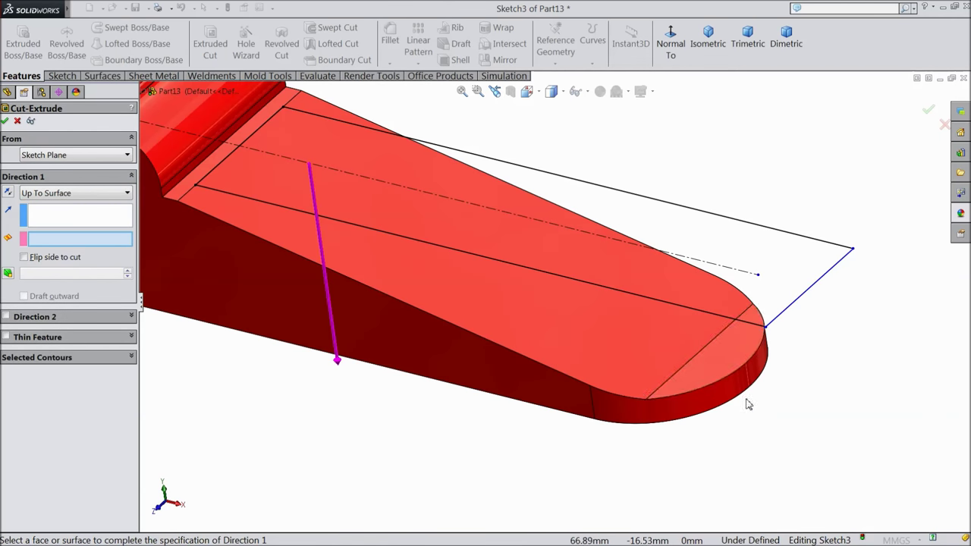
{"action": "left_click", "coordinate": [707, 368]}
{"action": "scroll", "coordinate": [648, 442], "scroll_direction": "up", "scroll_amount": 5}
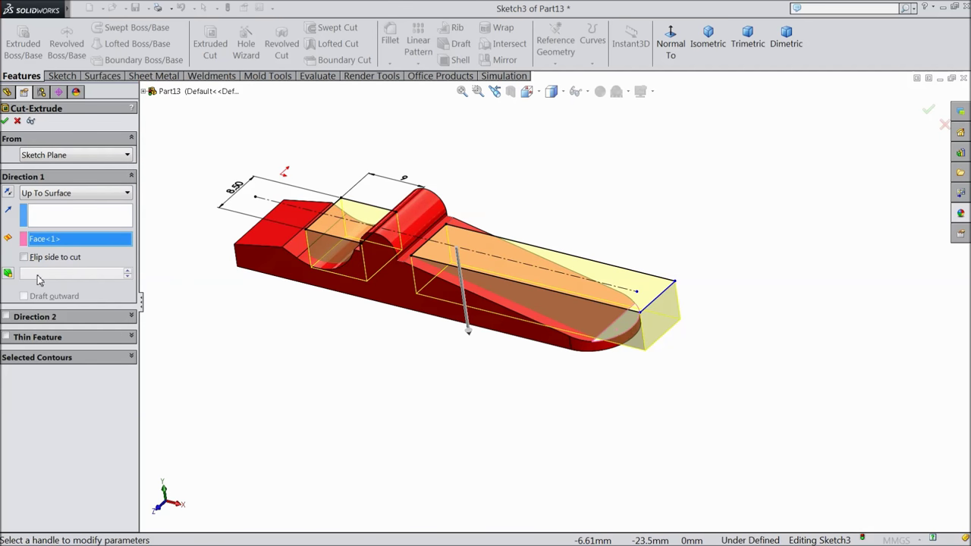
{"action": "left_click", "coordinate": [8, 274]}
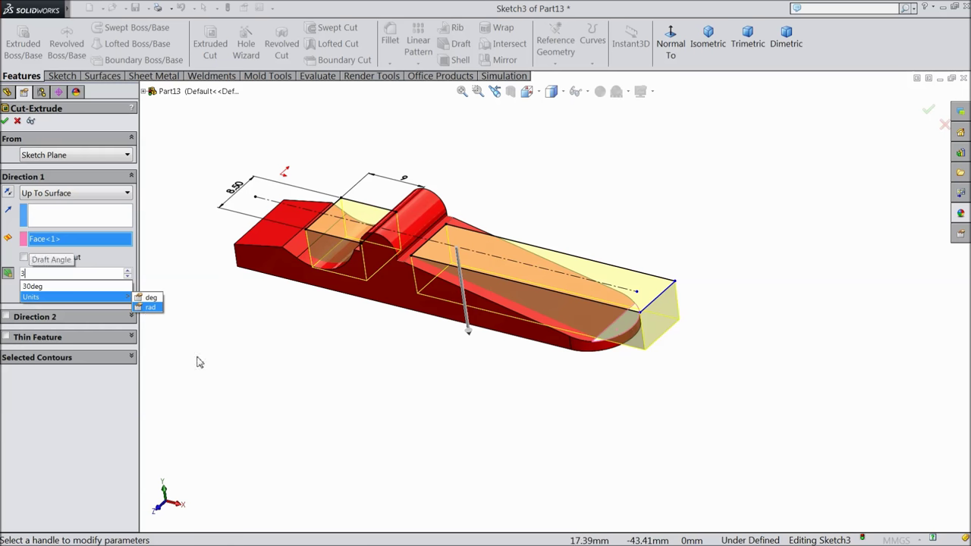
{"action": "scroll", "coordinate": [364, 257], "scroll_direction": "down", "scroll_amount": 3}
{"action": "left_click", "coordinate": [5, 121]}
{"action": "middle_click_drag", "start_coordinate": [387, 383], "coordinate": [407, 402]}
{"action": "scroll", "coordinate": [406, 407], "scroll_direction": "down", "scroll_amount": 5}
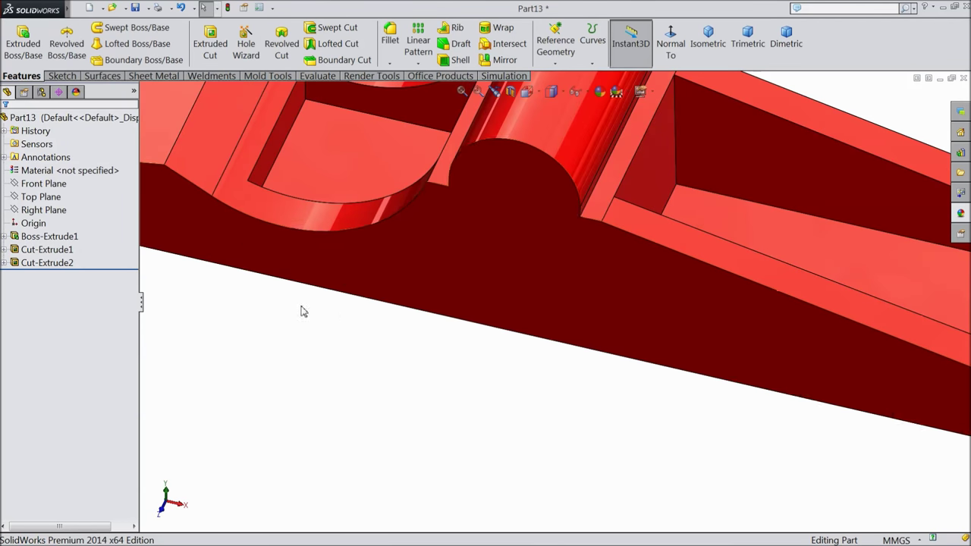
Start a new sketch on the arm's side face and view it normal to the screen.
{"action": "left_click", "coordinate": [199, 248]}
{"action": "left_click", "coordinate": [243, 204]}
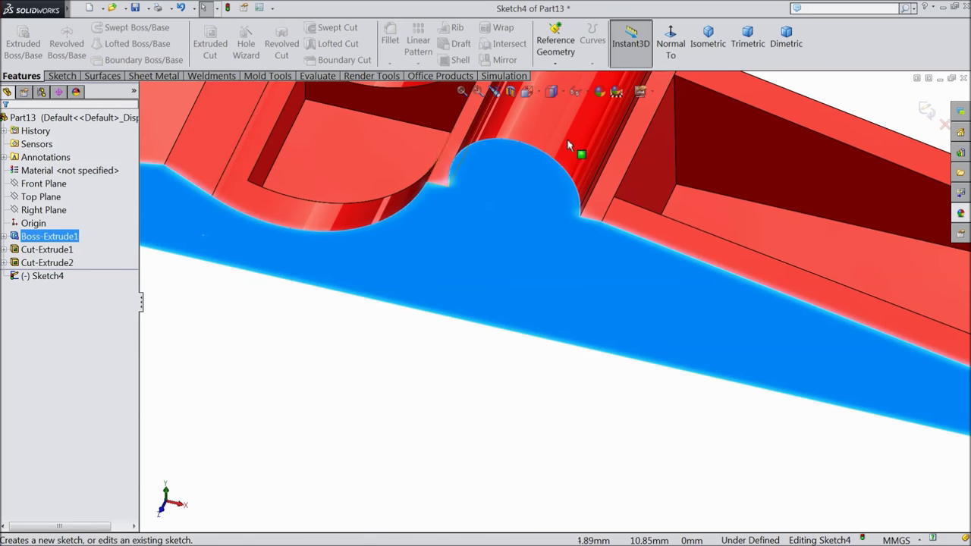
{"action": "left_click", "coordinate": [671, 42]}
{"action": "scroll", "coordinate": [348, 331], "scroll_direction": "down", "scroll_amount": 4}
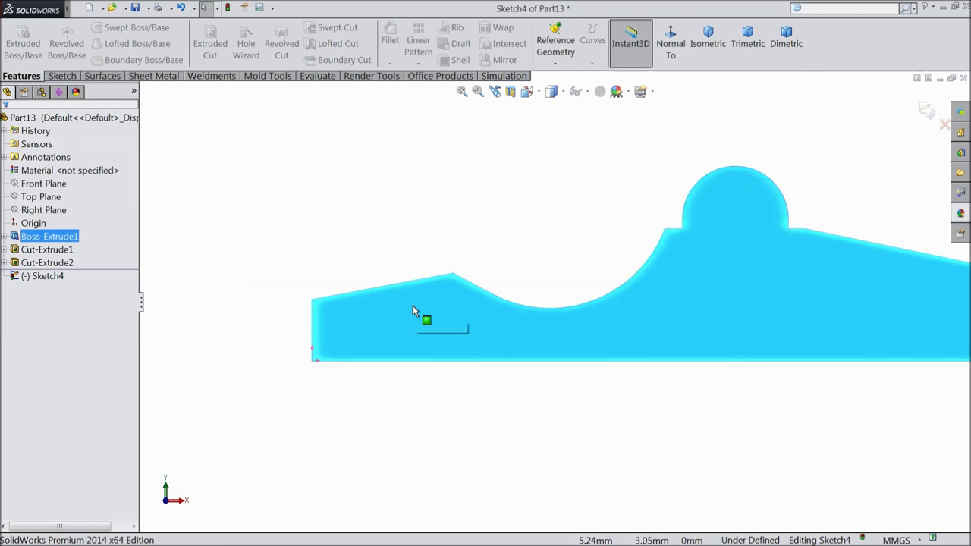
Draw a V-shaped notch of two lines down from the slanted top edge.
{"action": "left_click", "coordinate": [62, 76]}
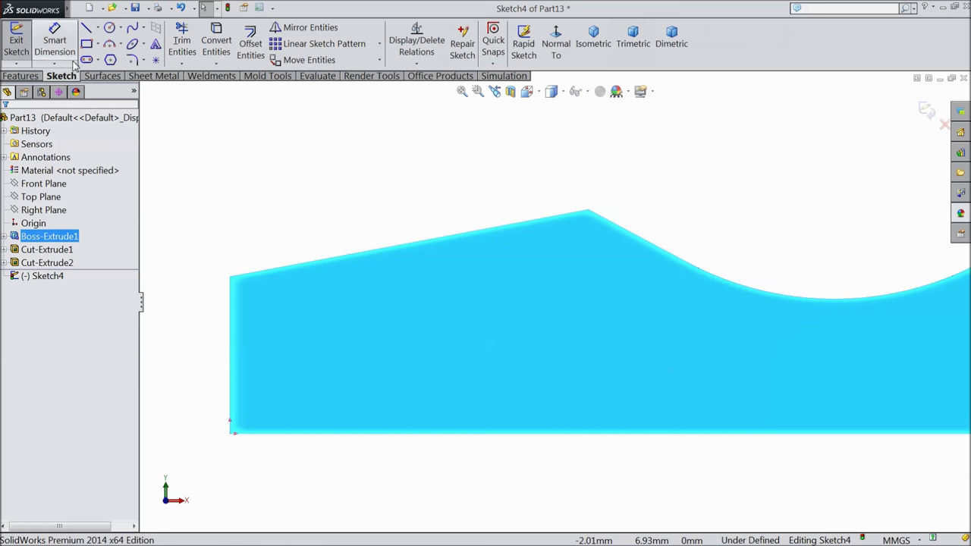
{"action": "left_click", "coordinate": [86, 27]}
{"action": "scroll", "coordinate": [250, 271], "scroll_direction": "down", "scroll_amount": 3}
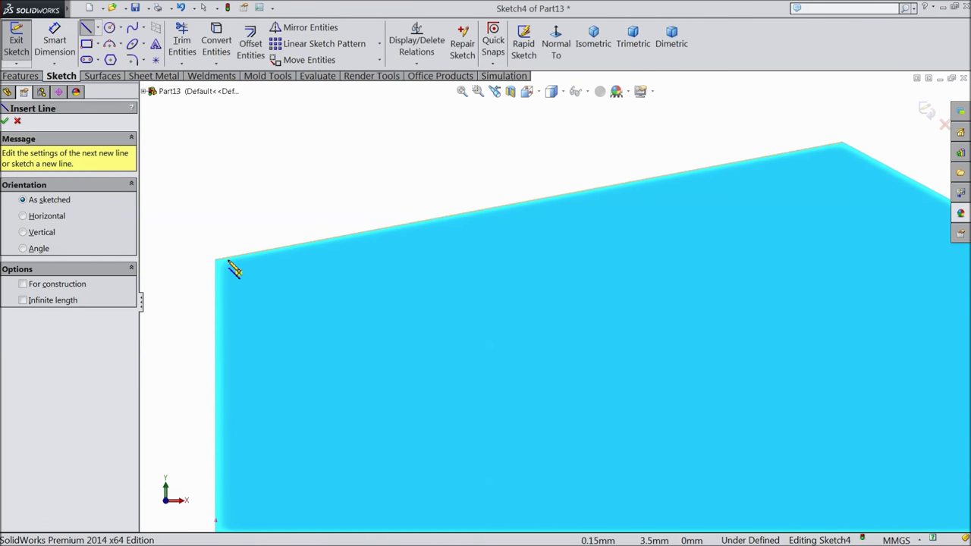
{"action": "left_click", "coordinate": [258, 254]}
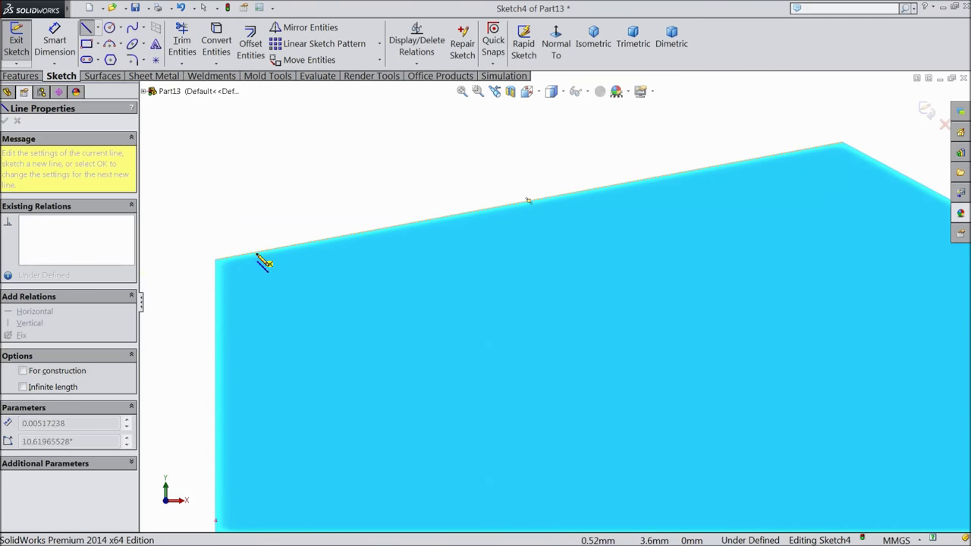
{"action": "left_click", "coordinate": [336, 319]}
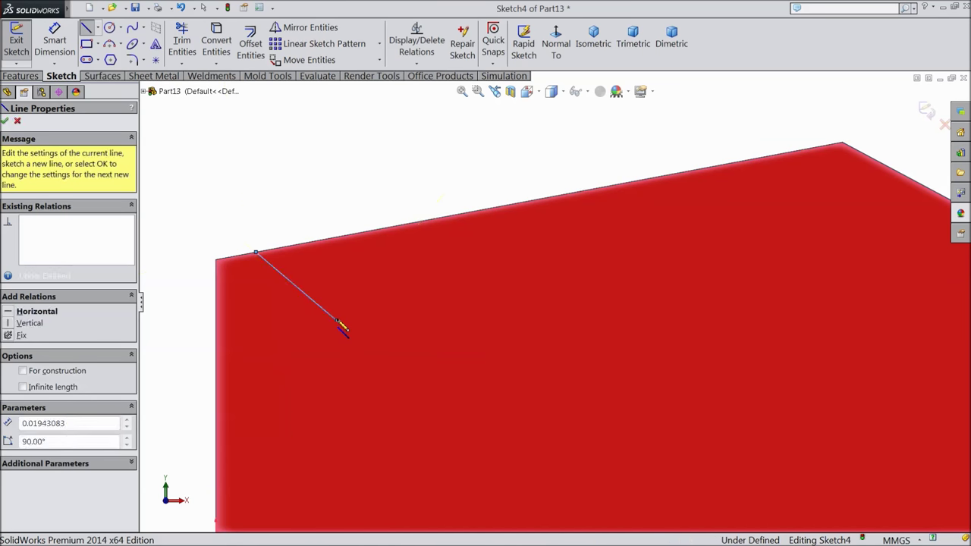
{"action": "left_click", "coordinate": [371, 229]}
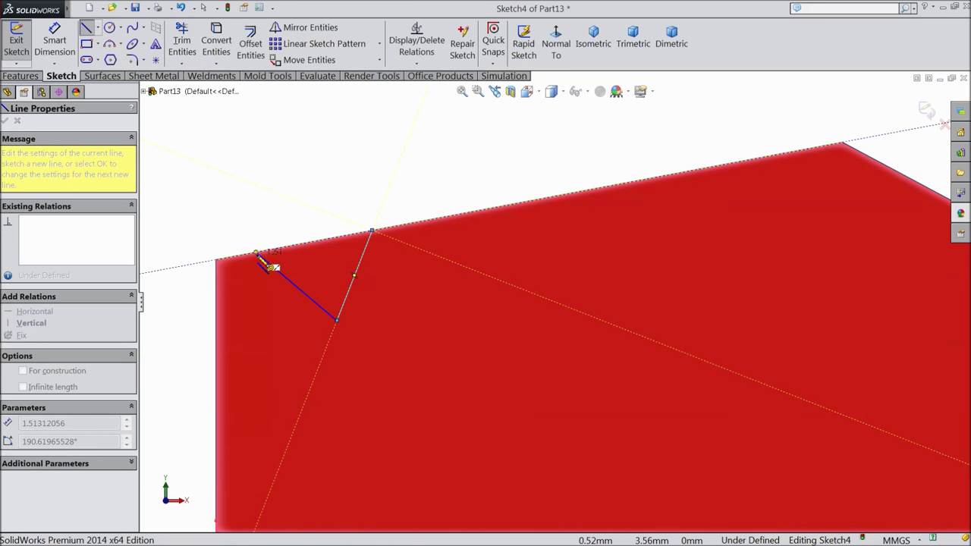
{"action": "left_click", "coordinate": [259, 255]}
Add a construction centerline from the V's bottom point up to the top edge.
{"action": "right_click", "coordinate": [275, 210]}
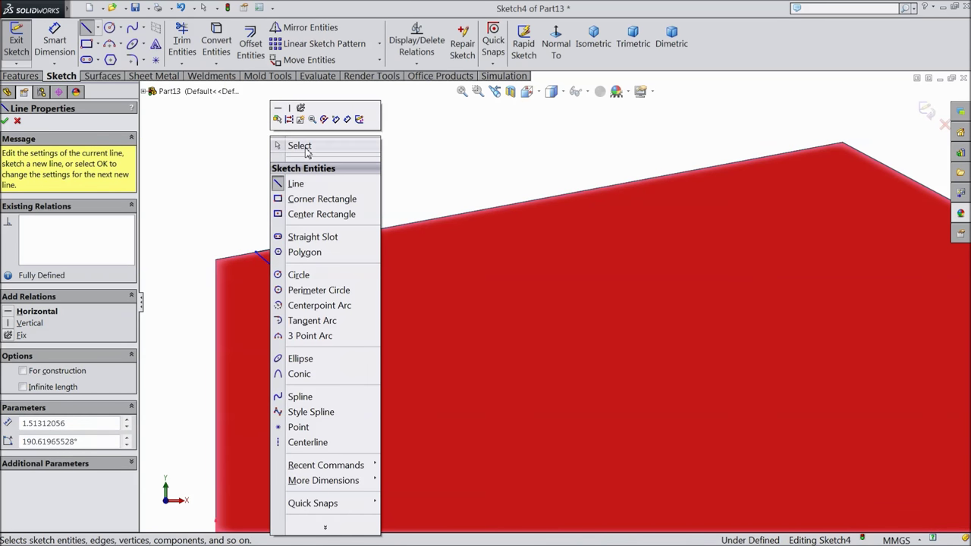
{"action": "left_click", "coordinate": [308, 145]}
{"action": "left_click", "coordinate": [98, 27]}
{"action": "left_click", "coordinate": [115, 56]}
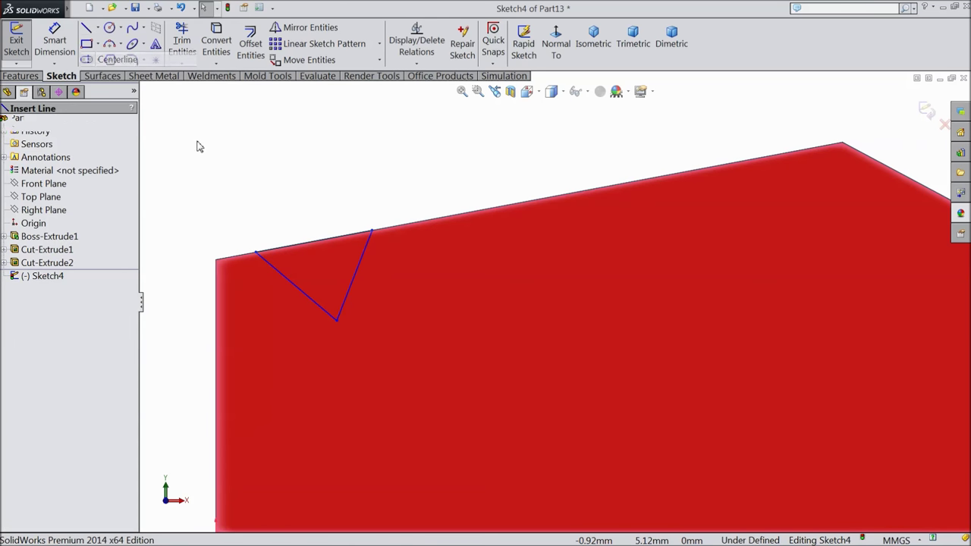
{"action": "left_click", "coordinate": [336, 319]}
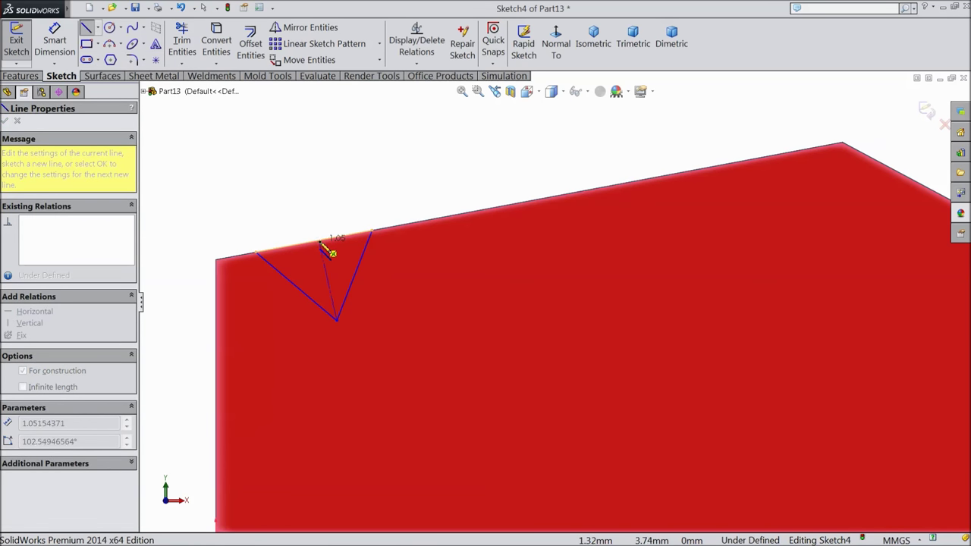
{"action": "left_click", "coordinate": [314, 242]}
{"action": "right_click", "coordinate": [311, 228]}
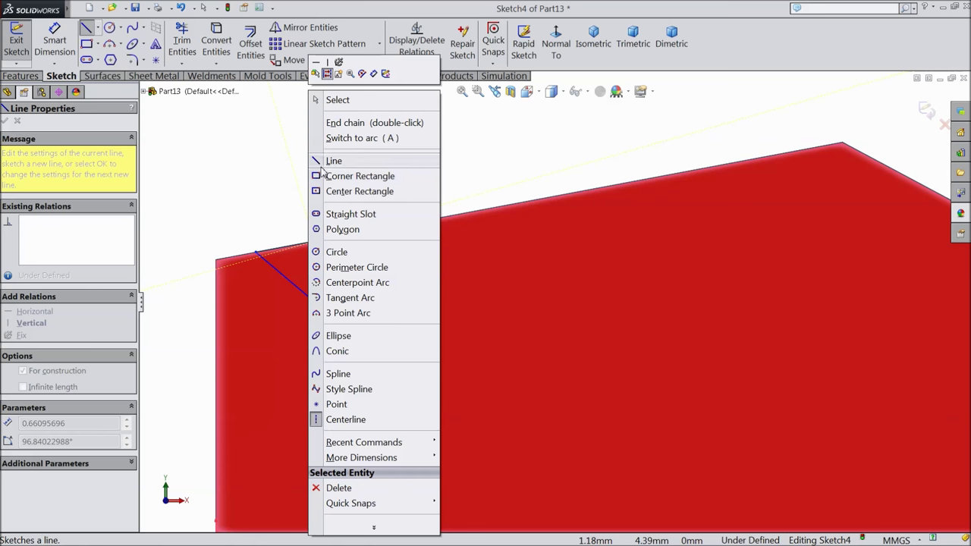
{"action": "left_click", "coordinate": [345, 100]}
Make the V sides symmetric about the centerline, then delete the conflicting symmetric relation.
{"action": "mouse_move", "coordinate": [385, 253]}
{"action": "left_mouse_down"}
{"action": "mouse_move", "coordinate": [264, 296]}
{"action": "mouse_move", "coordinate": [273, 297]}
{"action": "left_mouse_up"}
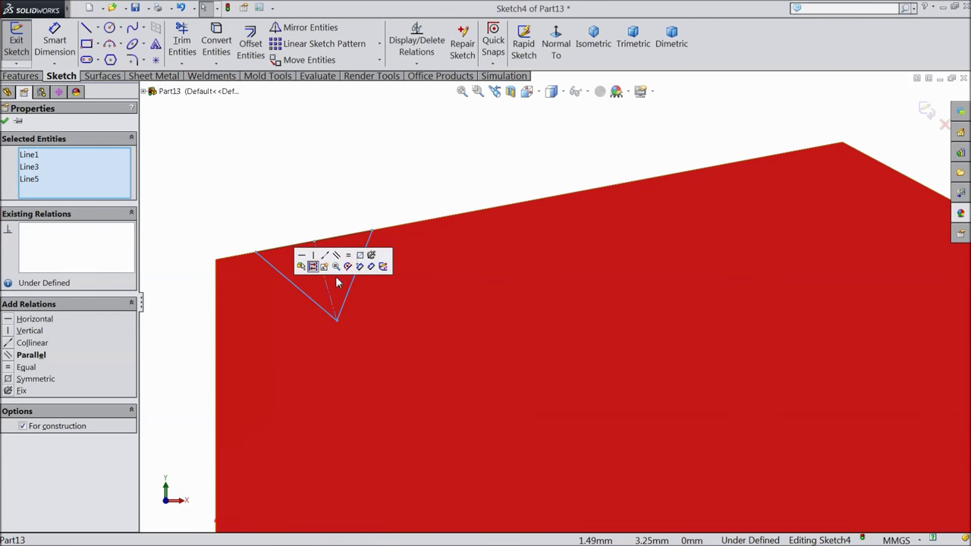
{"action": "left_click", "coordinate": [359, 267]}
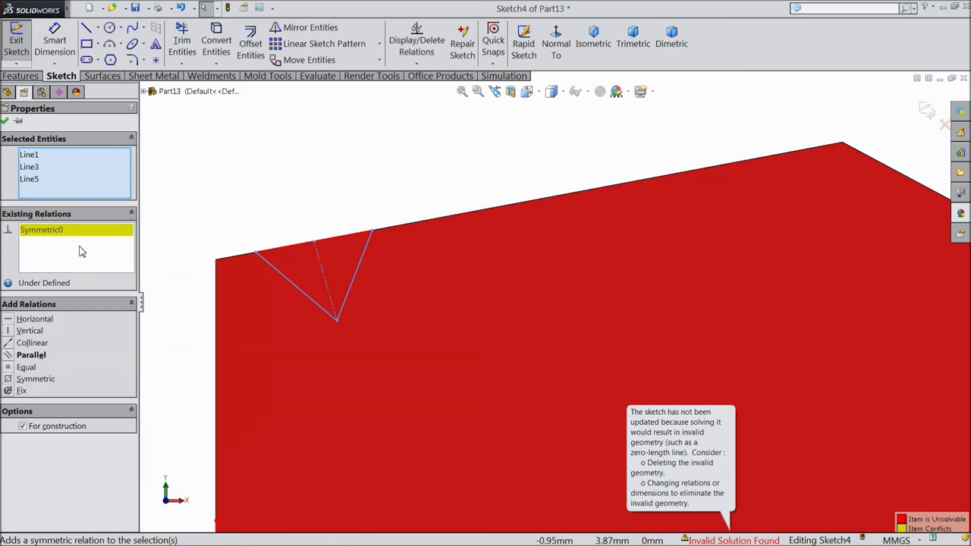
{"action": "right_click", "coordinate": [54, 237]}
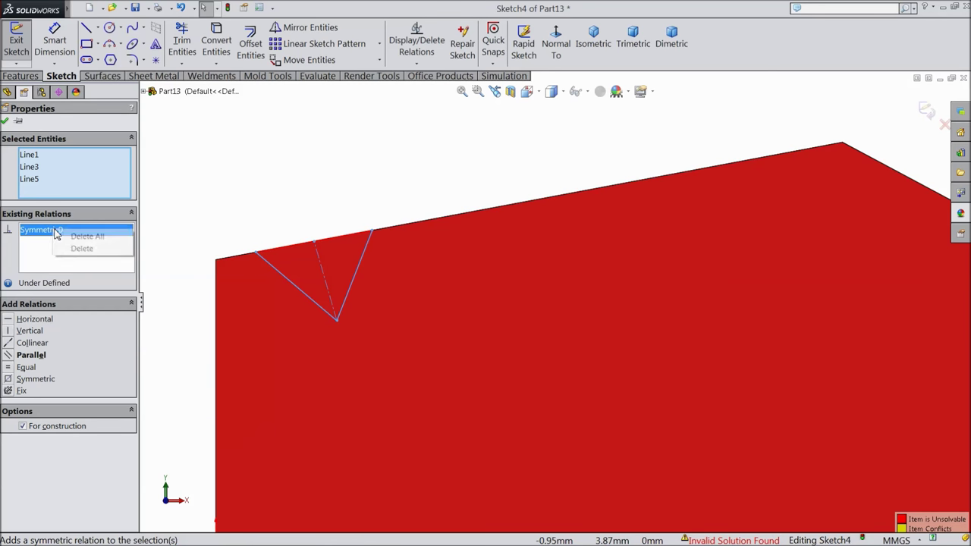
{"action": "left_click", "coordinate": [91, 238]}
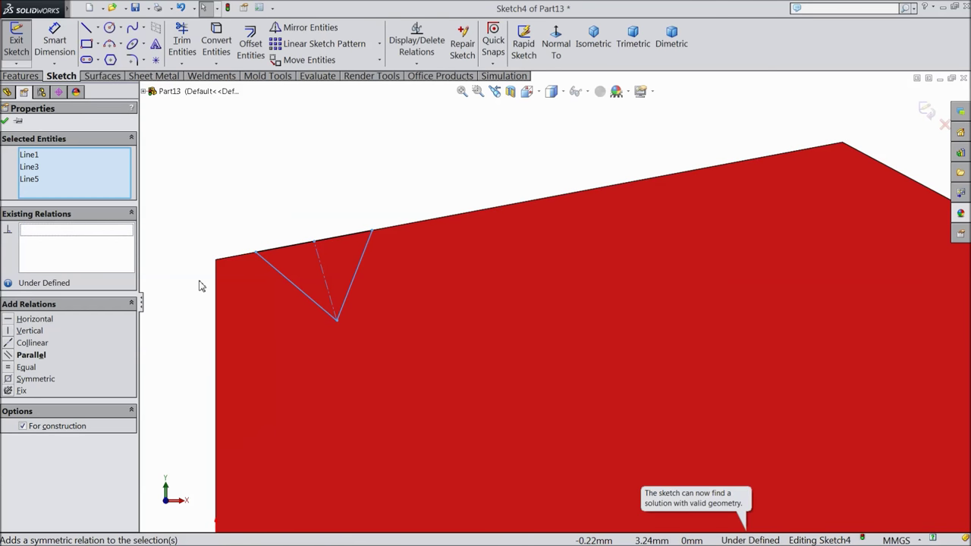
Re-add and delete Symmetric1 on the three lines, then try Collinear and undo it.
{"action": "left_click", "coordinate": [402, 254]}
{"action": "scroll", "coordinate": [379, 289], "scroll_direction": "down", "scroll_amount": 2}
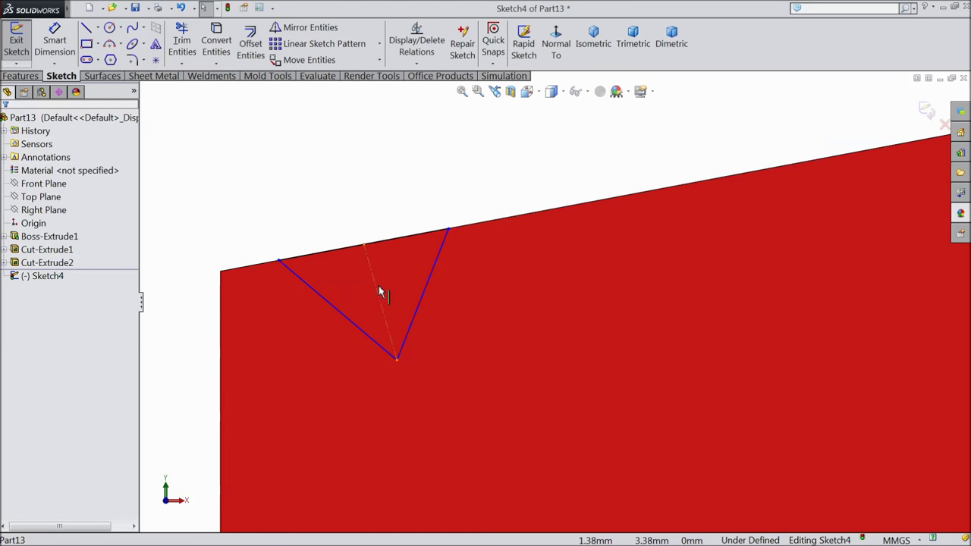
{"action": "left_click", "coordinate": [377, 293]}
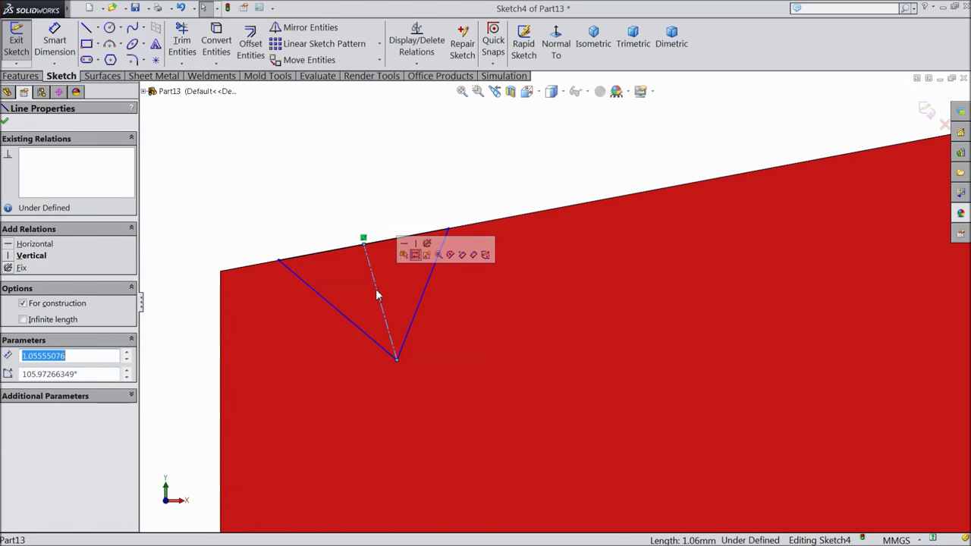
{"action": "left_click", "coordinate": [422, 294], "text": "ctrl"}
{"action": "left_click", "coordinate": [346, 320], "text": "ctrl"}
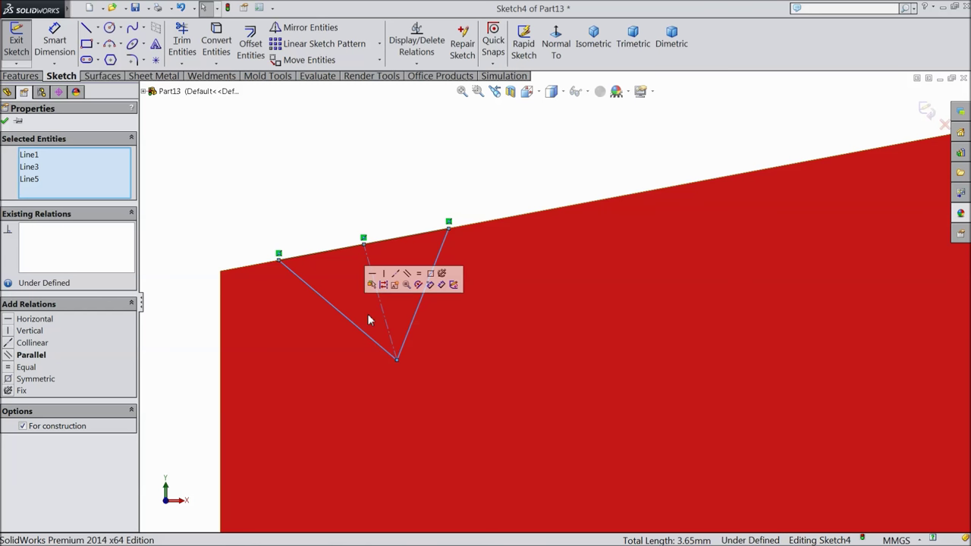
{"action": "left_click", "coordinate": [16, 378]}
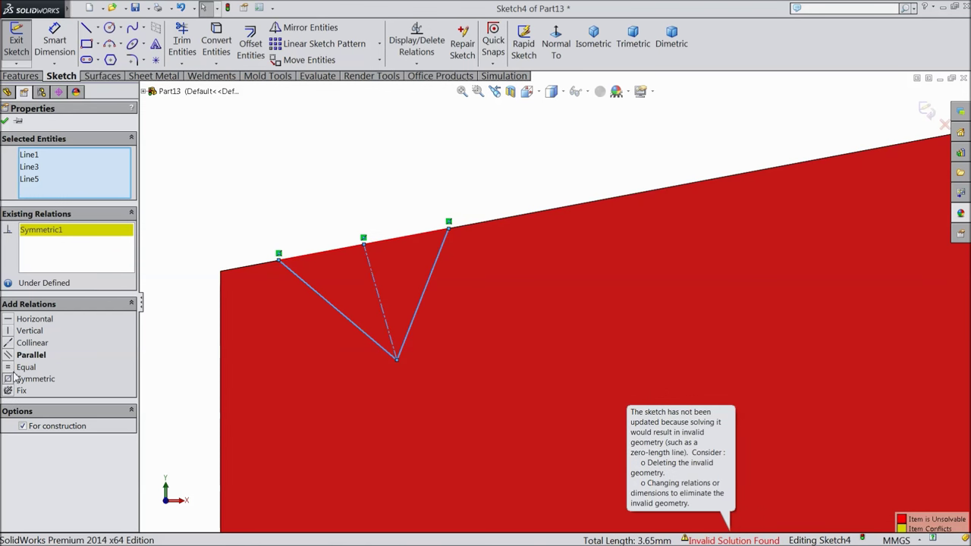
{"action": "right_click", "coordinate": [47, 232]}
{"action": "left_click", "coordinate": [82, 244]}
{"action": "left_click", "coordinate": [25, 360]}
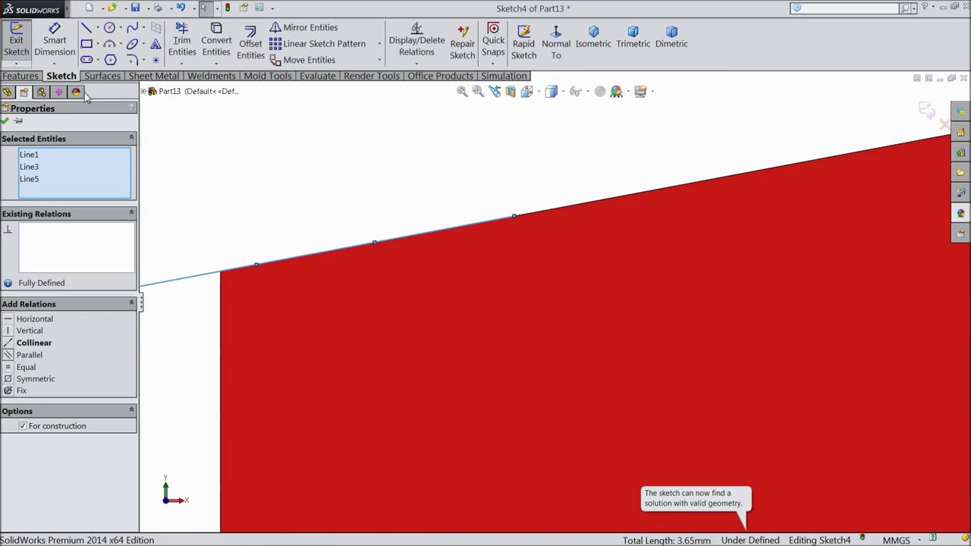
{"action": "left_click", "coordinate": [180, 8]}
{"action": "left_click", "coordinate": [331, 212]}
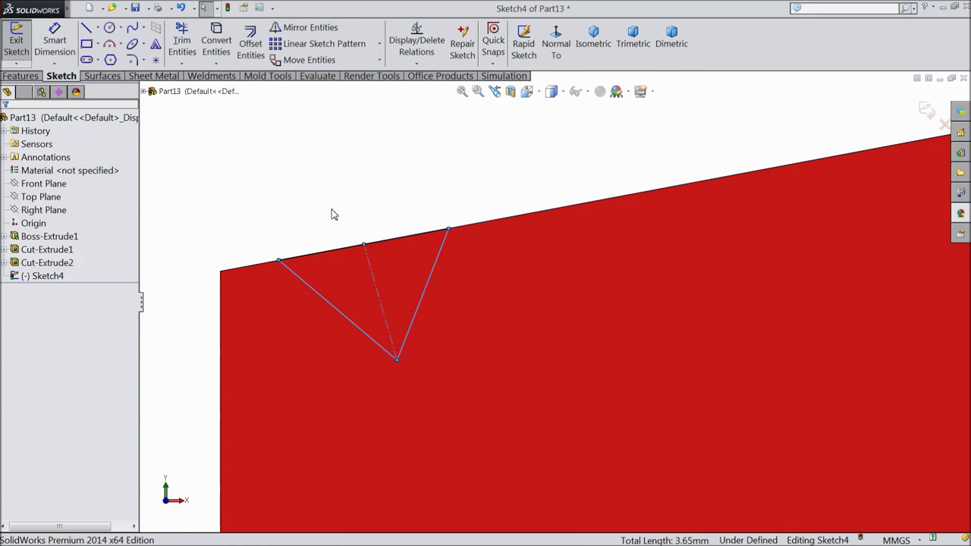
Try a parallel relation between the two V sides and undo it.
{"action": "left_click", "coordinate": [326, 312]}
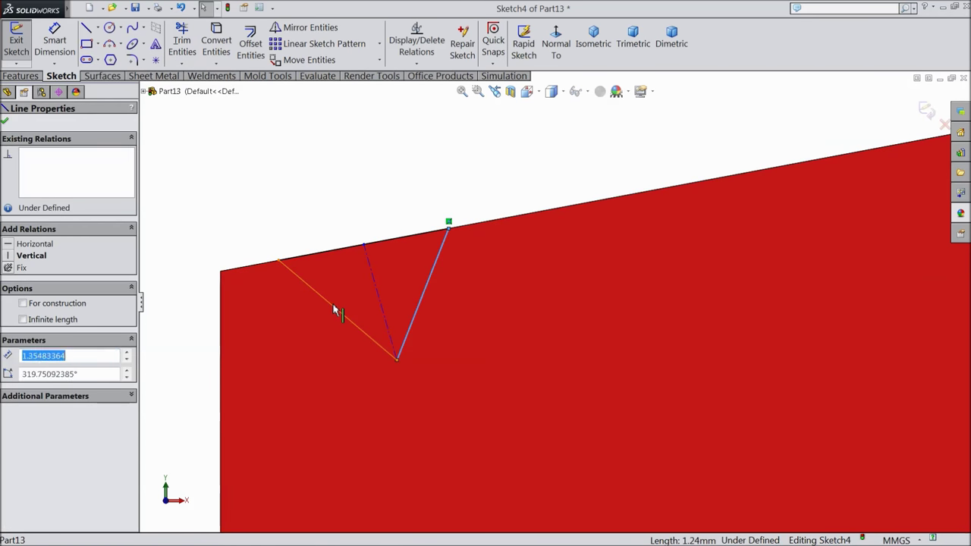
{"action": "left_click", "coordinate": [333, 303], "text": "ctrl"}
{"action": "left_click", "coordinate": [25, 368]}
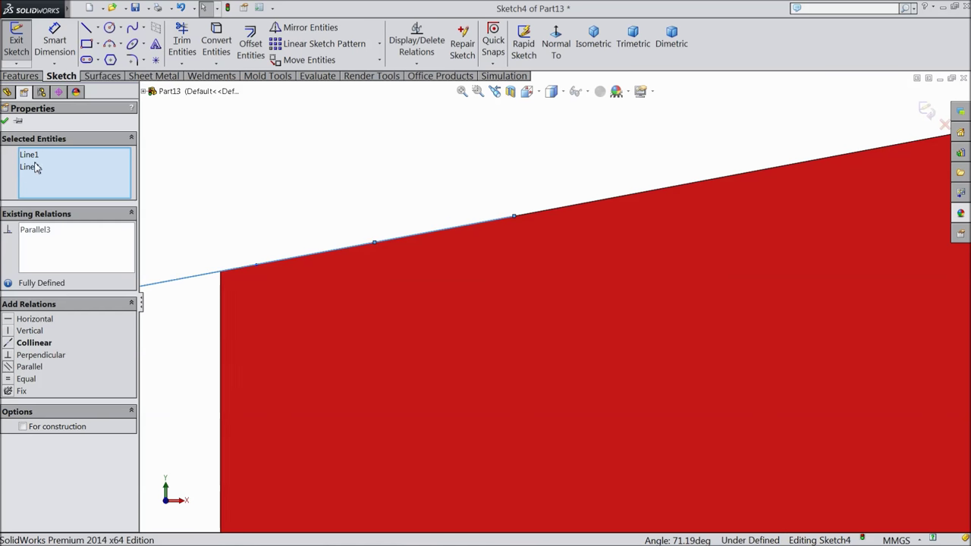
{"action": "left_click", "coordinate": [180, 8]}
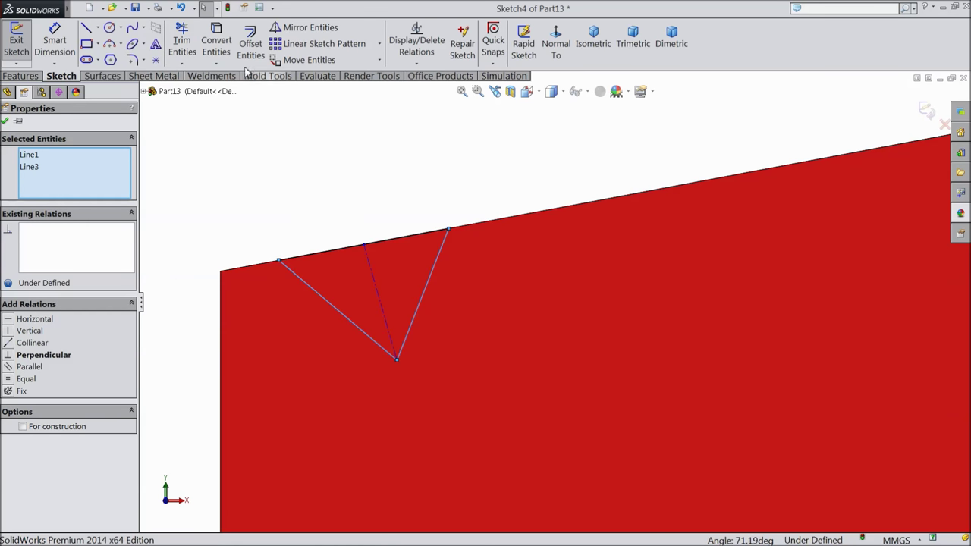
{"action": "left_click", "coordinate": [324, 183]}
{"action": "middle_click_drag", "start_coordinate": [374, 314], "coordinate": [401, 319], "text": "ctrl"}
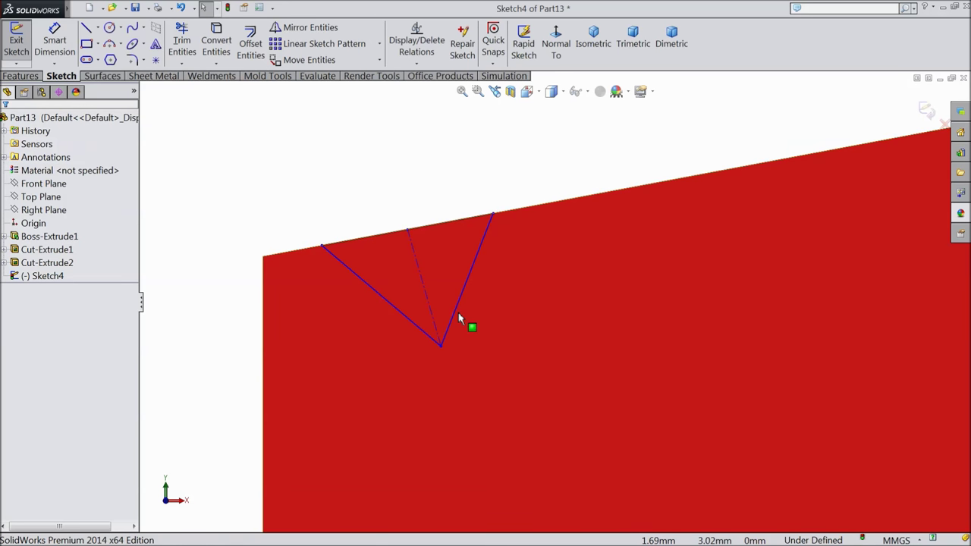
Make the two V sides perpendicular to each other.
{"action": "left_click", "coordinate": [458, 313]}
{"action": "key", "text": "Escape"}
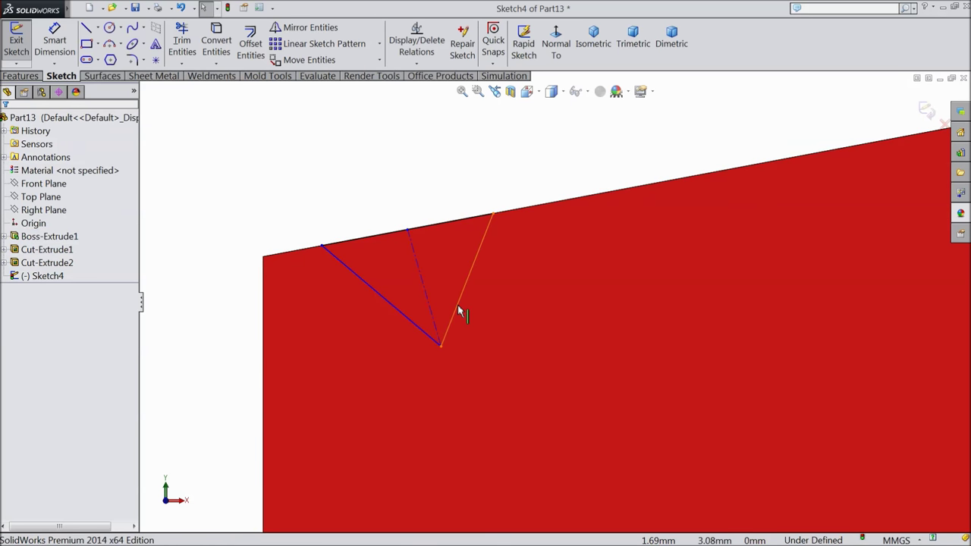
{"action": "left_click", "coordinate": [458, 304]}
{"action": "left_click", "coordinate": [402, 315], "text": "ctrl"}
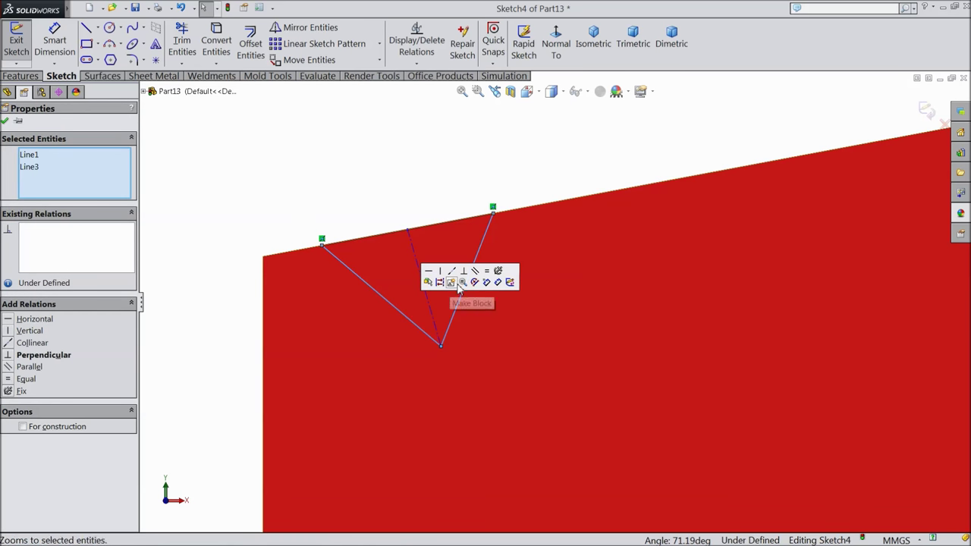
{"action": "left_click", "coordinate": [462, 271]}
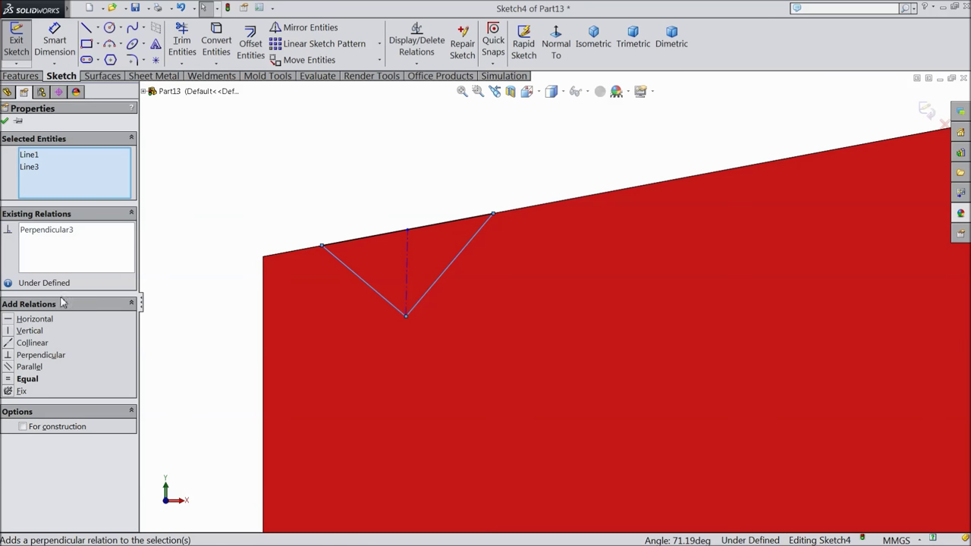
Accept the perpendicular relation and switch to Smart Dimension.
{"action": "left_click", "coordinate": [4, 123]}
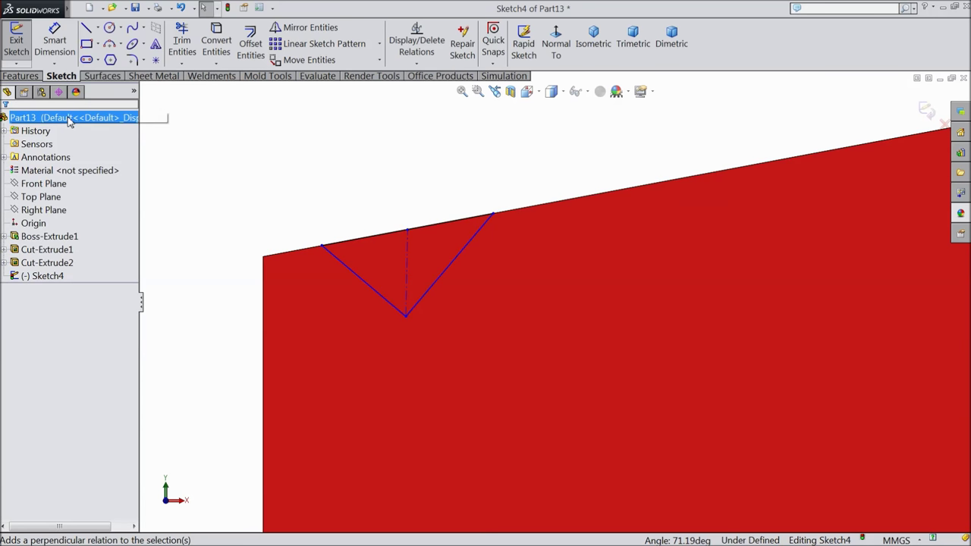
{"action": "left_click", "coordinate": [54, 41]}
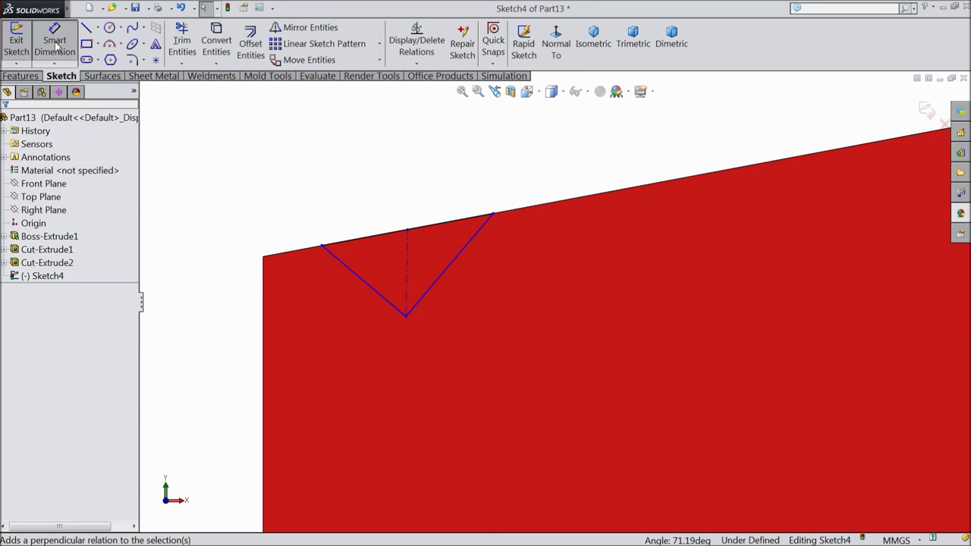
Dimension the notch's top opening to 1.8 mm and its offset from the top-left corner to 0.45 mm.
{"action": "left_click", "coordinate": [389, 237]}
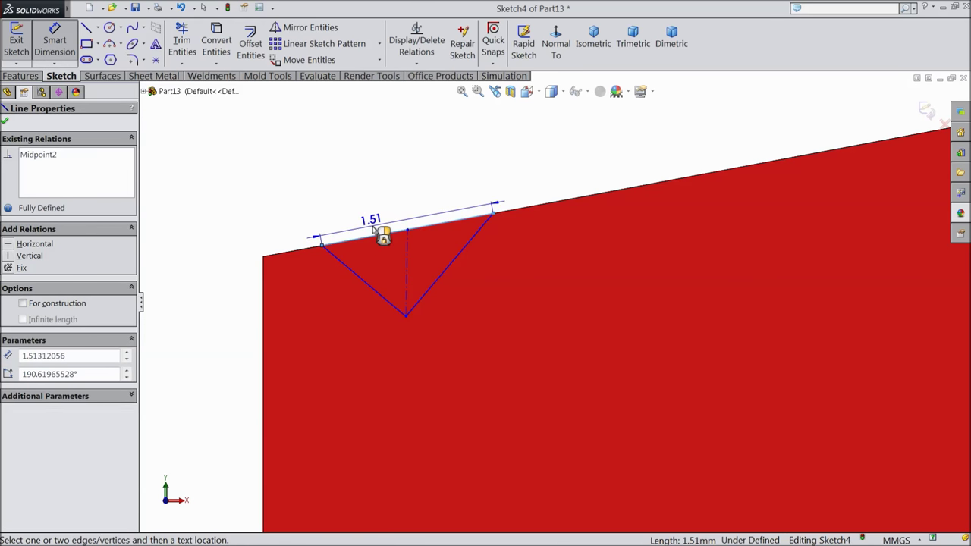
{"action": "left_click", "coordinate": [373, 229]}
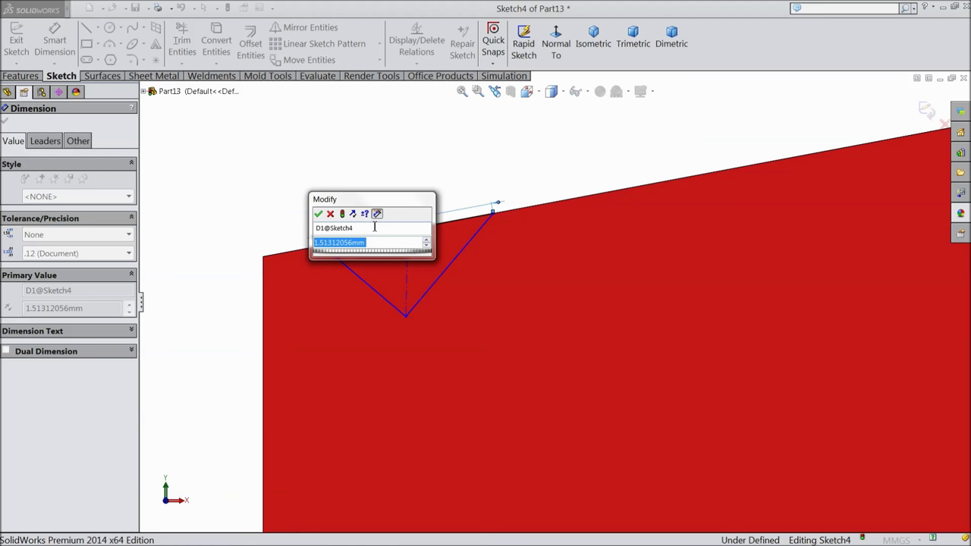
{"action": "type", "text": "1.8"}
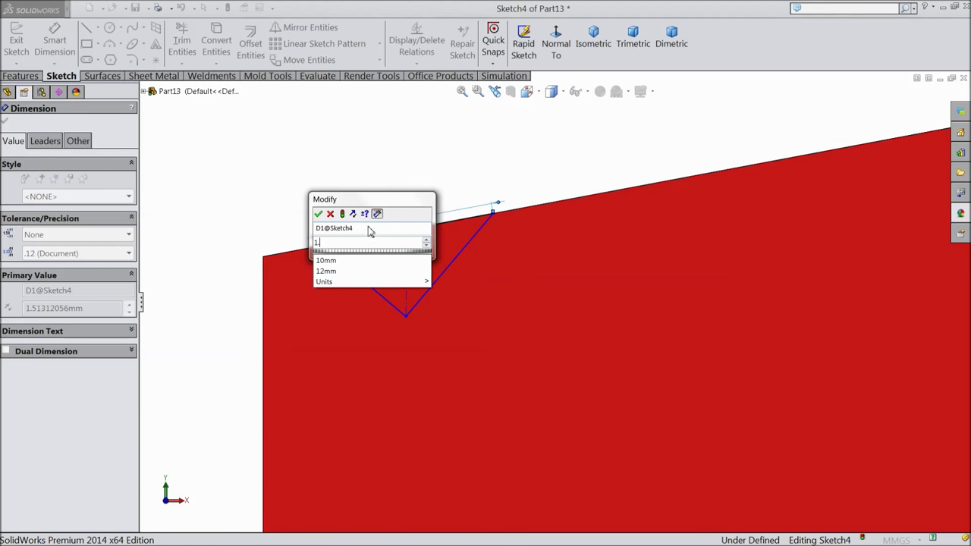
{"action": "left_click", "coordinate": [317, 214]}
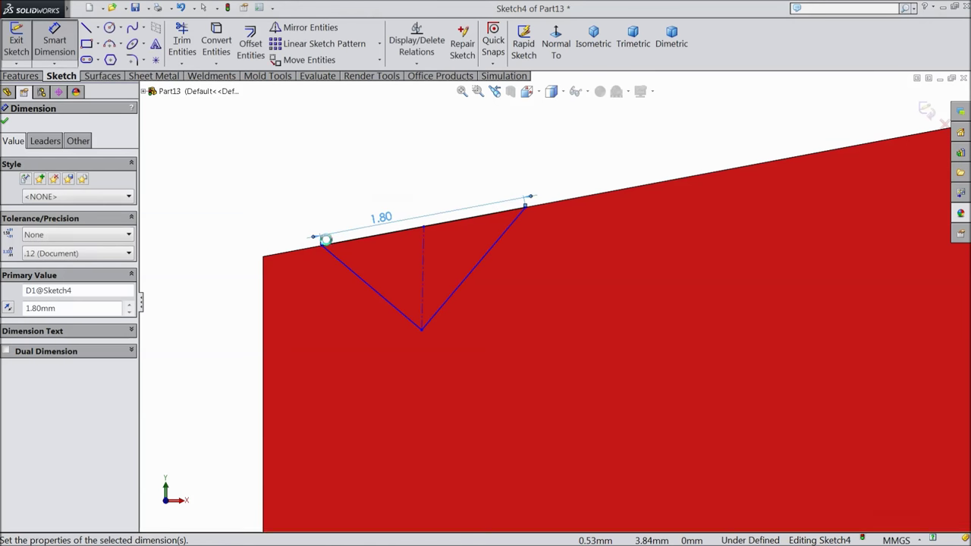
{"action": "left_click", "coordinate": [322, 247]}
{"action": "left_click", "coordinate": [263, 256]}
{"action": "left_click", "coordinate": [221, 256]}
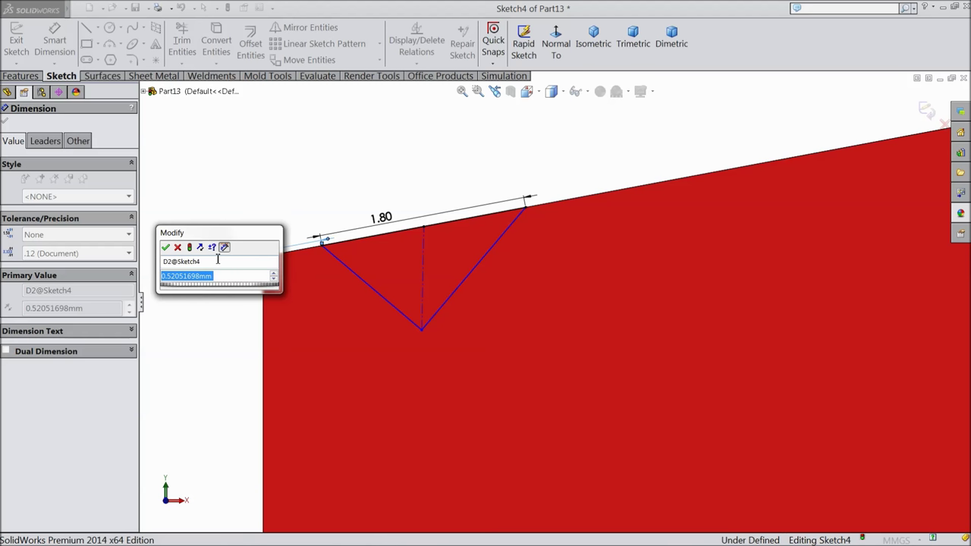
{"action": "type", "text": "0.45"}
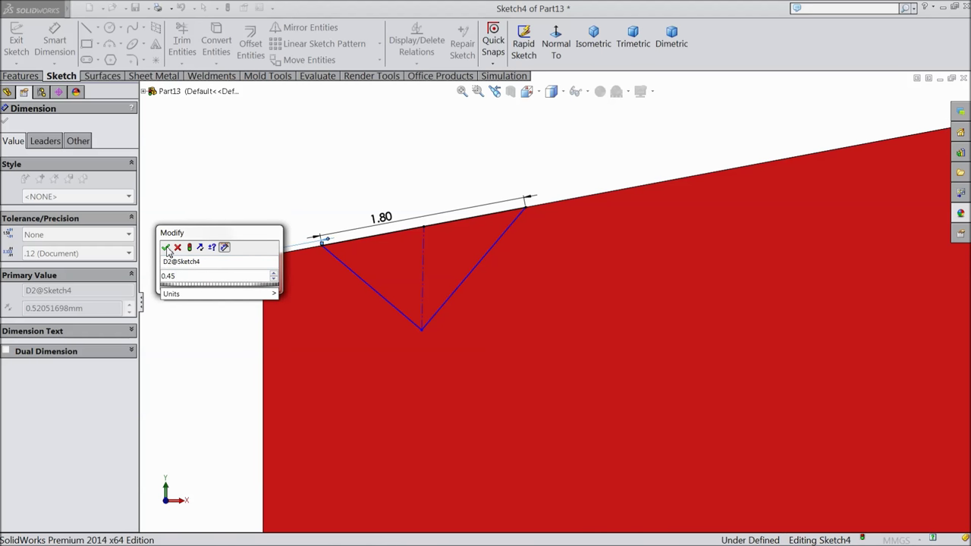
{"action": "left_click", "coordinate": [166, 249]}
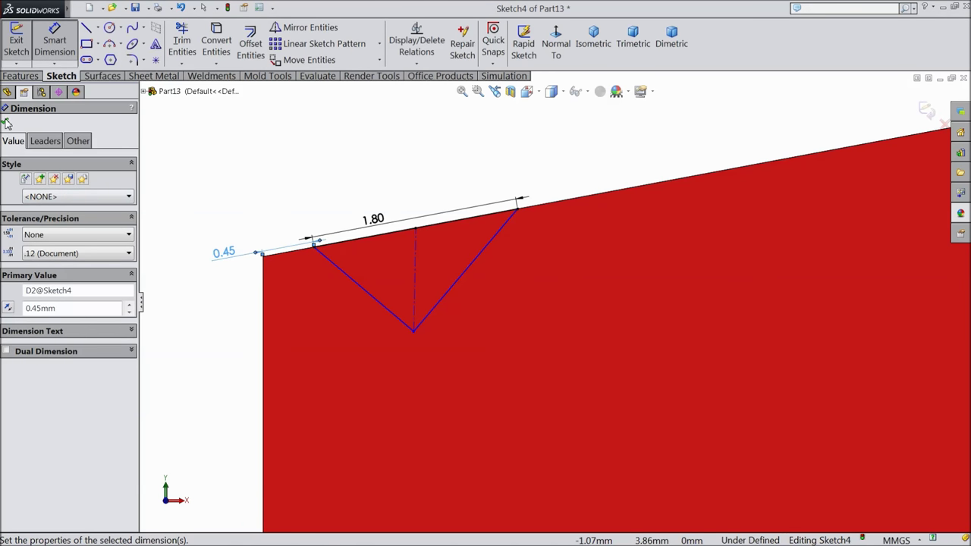
{"action": "key", "text": "Escape"}
{"action": "scroll", "coordinate": [535, 328], "scroll_direction": "down", "scroll_amount": 1}
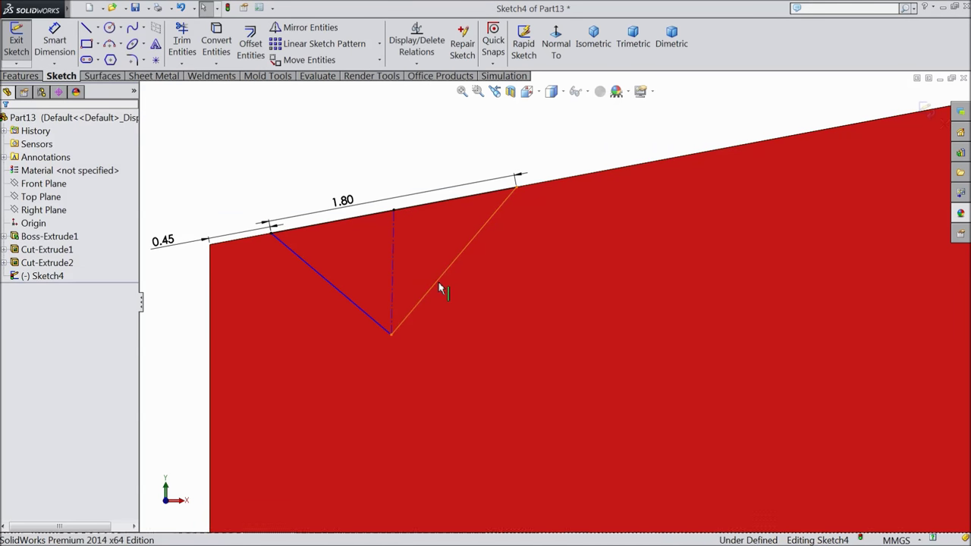
Add an equal relation between the V's two sides, fully defining Sketch4.
{"action": "left_click", "coordinate": [438, 288]}
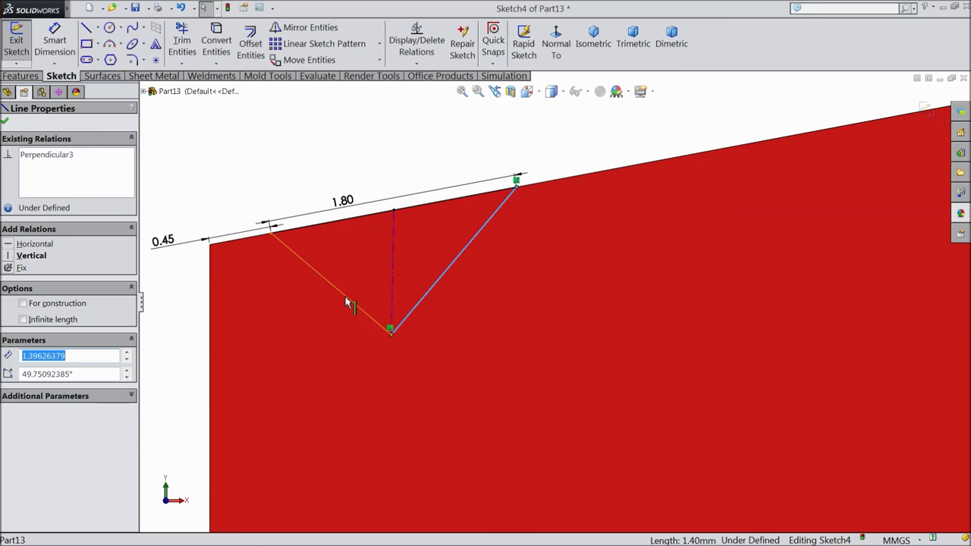
{"action": "left_click", "coordinate": [345, 301], "text": "ctrl"}
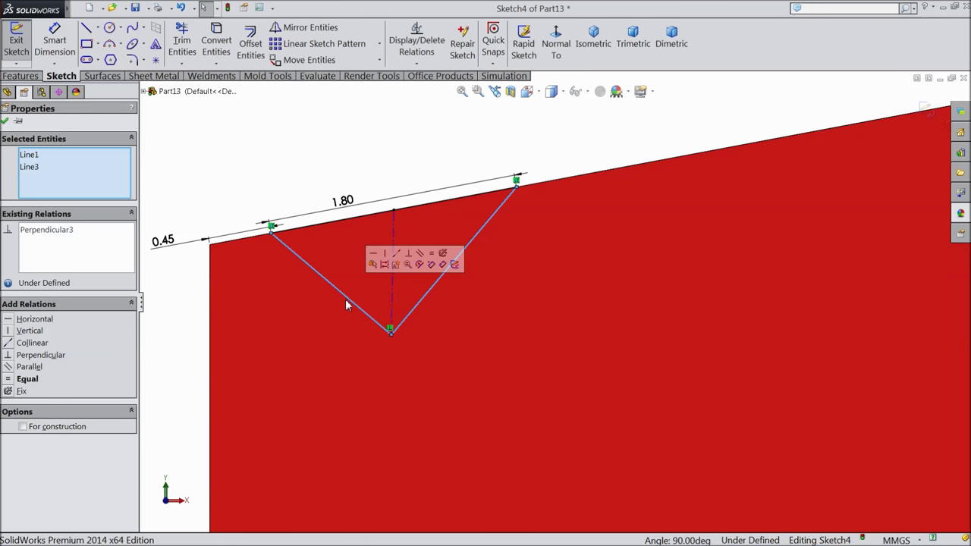
{"action": "left_click", "coordinate": [431, 255]}
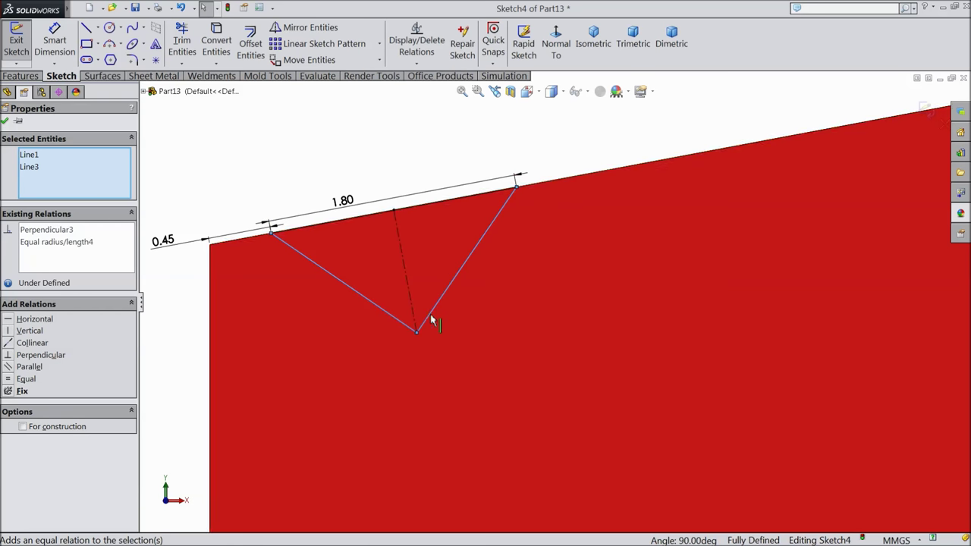
{"action": "left_click", "coordinate": [6, 122]}
{"action": "scroll", "coordinate": [281, 262], "scroll_direction": "up", "scroll_amount": 3}
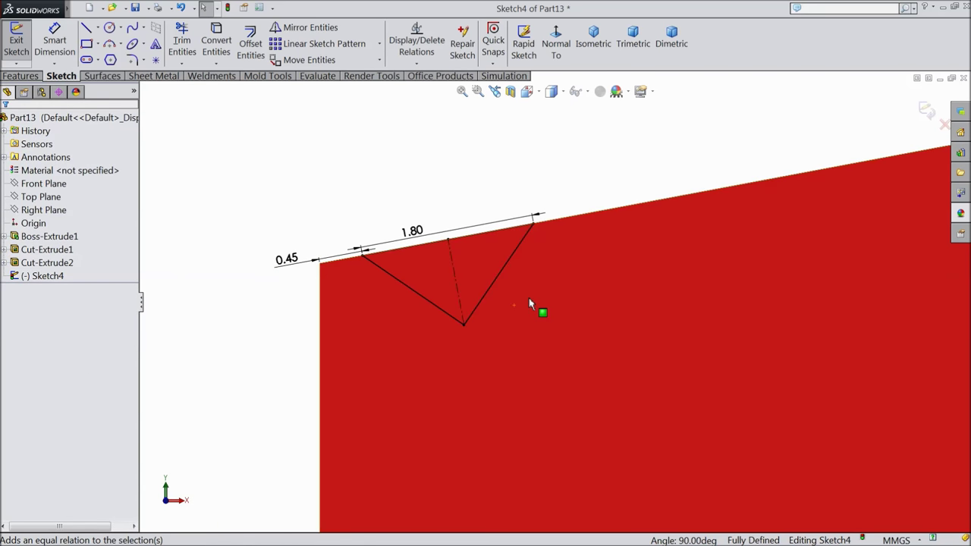
Extrude-cut the V-notch sketch Through All as Cut-Extrude3.
{"action": "left_click", "coordinate": [34, 77]}
{"action": "left_click", "coordinate": [210, 47]}
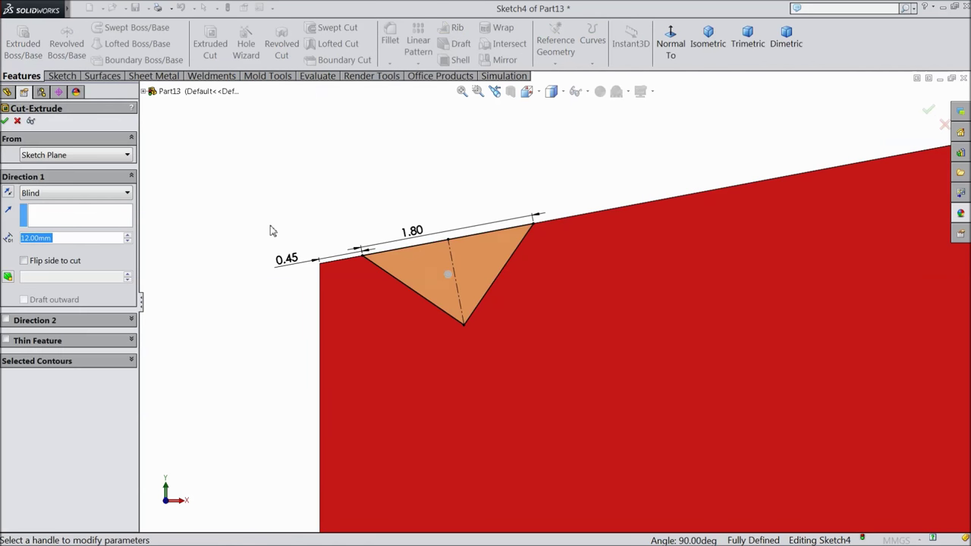
{"action": "left_click", "coordinate": [97, 197]}
{"action": "left_click", "coordinate": [111, 214]}
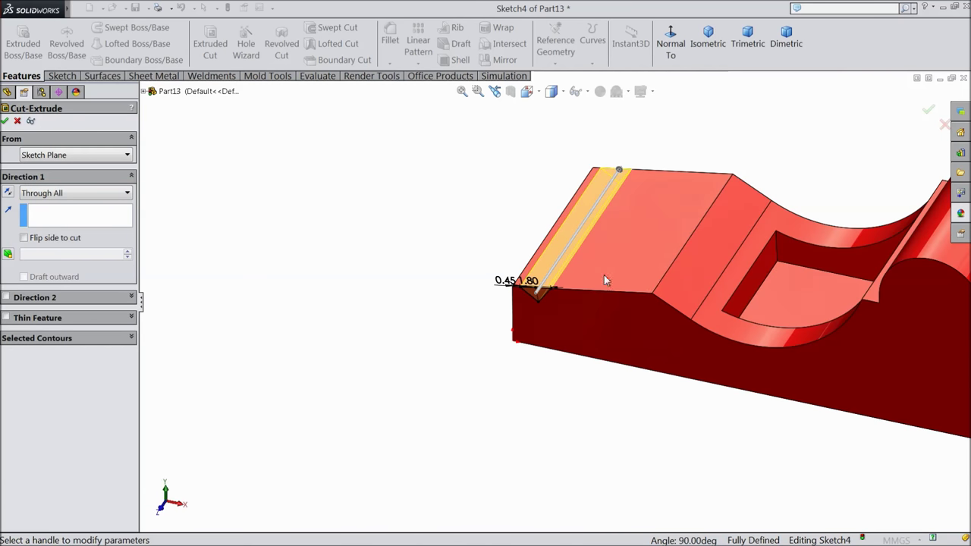
{"action": "left_click", "coordinate": [4, 120]}
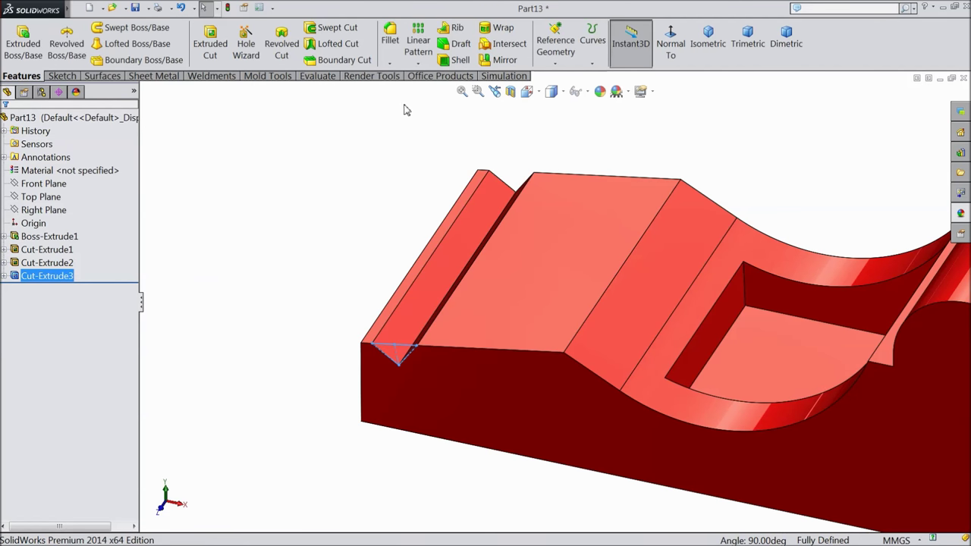
Linear-pattern the notch cut along the top edge: 4 instances at 1.8 mm spacing.
{"action": "left_click", "coordinate": [420, 56]}
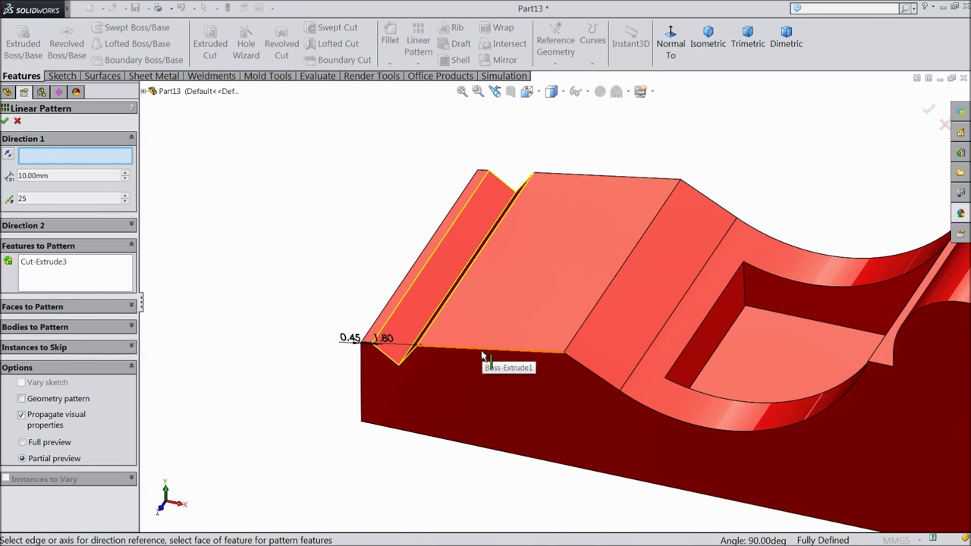
{"action": "left_click", "coordinate": [483, 353]}
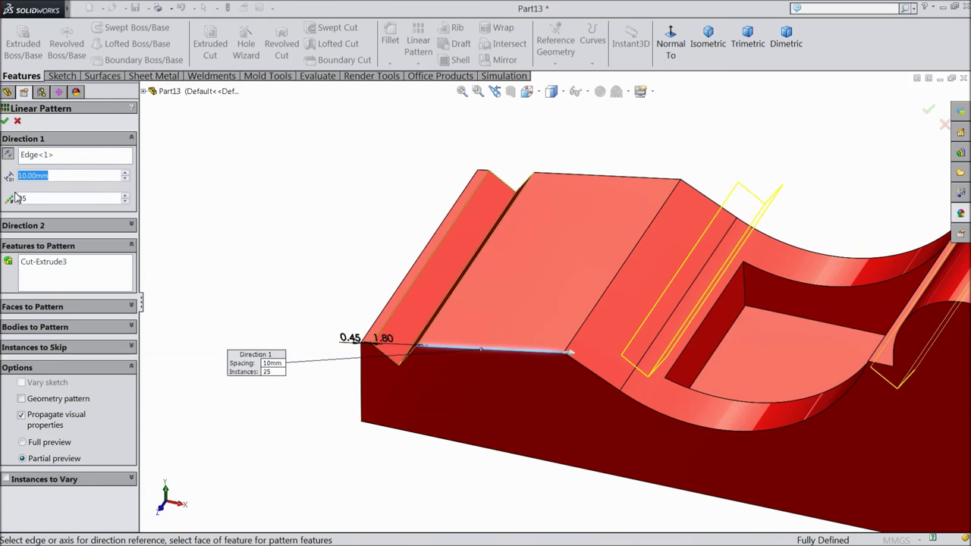
{"action": "type", "text": "1.8"}
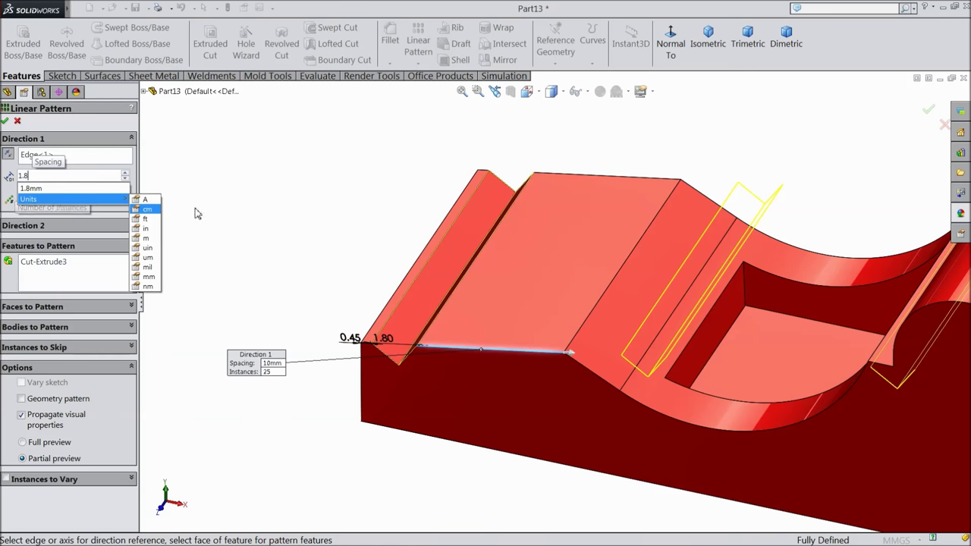
{"action": "key", "text": "Return"}
{"action": "left_click_drag", "start_coordinate": [34, 198], "coordinate": [12, 200]}
{"action": "type", "text": "4"}
{"action": "key", "text": "Return"}
{"action": "scroll", "coordinate": [559, 372], "scroll_direction": "down", "scroll_amount": 3}
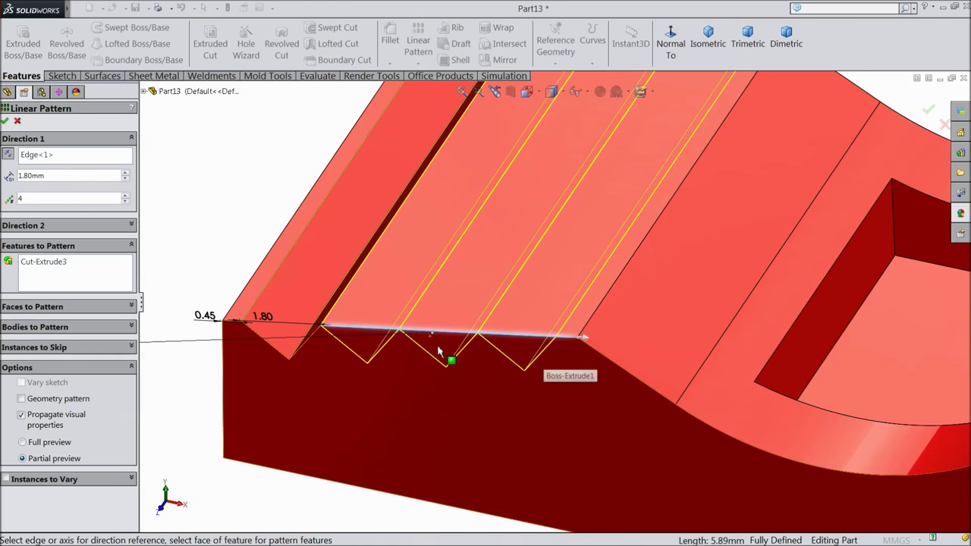
{"action": "left_click", "coordinate": [5, 121]}
{"action": "scroll", "coordinate": [295, 233], "scroll_direction": "up", "scroll_amount": 5}
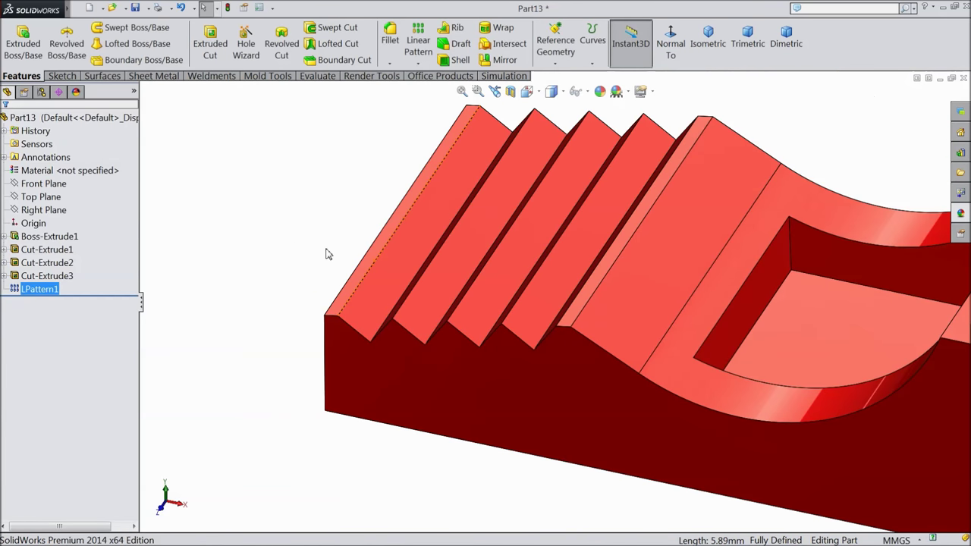
Start a 0.1 mm fillet on the chamfer strip face and the first groove edges.
{"action": "left_click", "coordinate": [390, 38]}
{"action": "scroll", "coordinate": [424, 219], "scroll_direction": "down", "scroll_amount": 3}
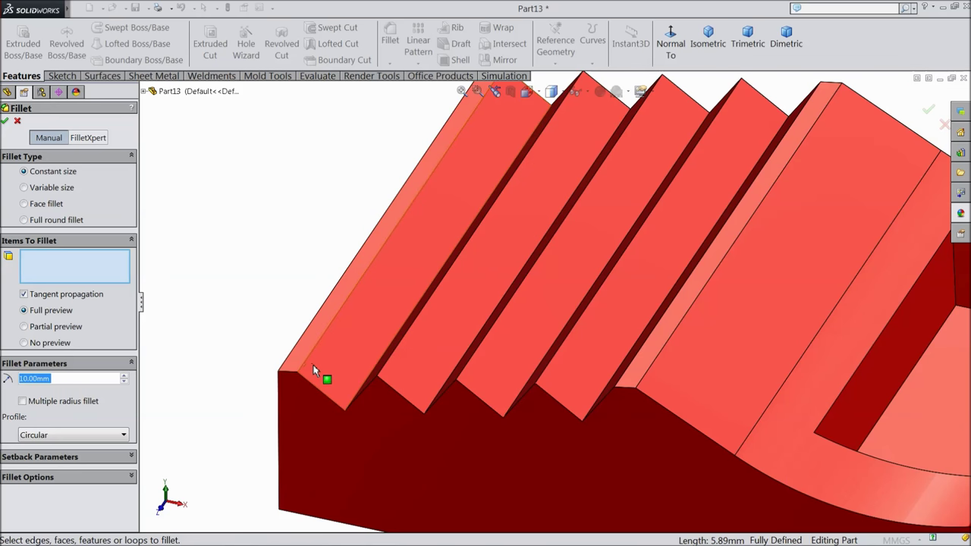
{"action": "type", "text": "0.1"}
{"action": "scroll", "coordinate": [546, 340], "scroll_direction": "down", "scroll_amount": 3}
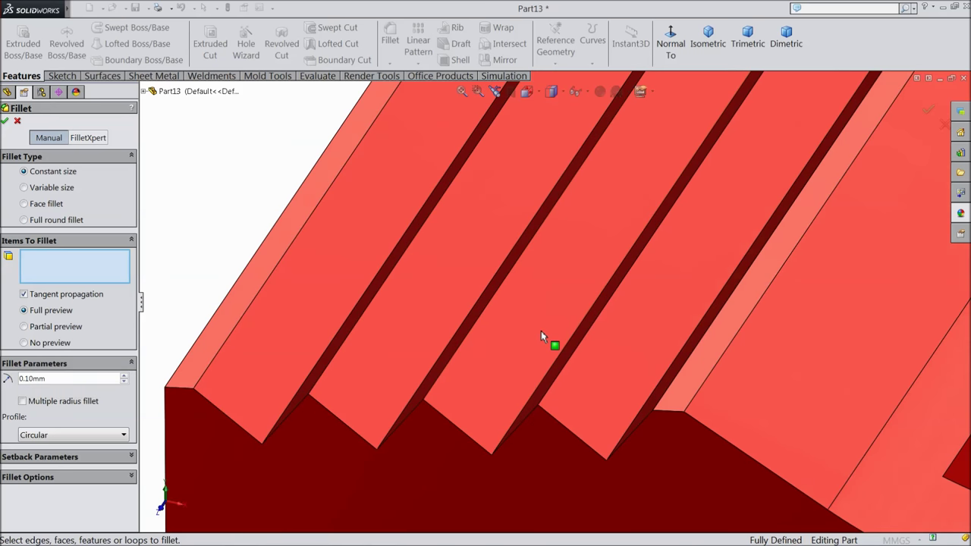
{"action": "left_click", "coordinate": [688, 379]}
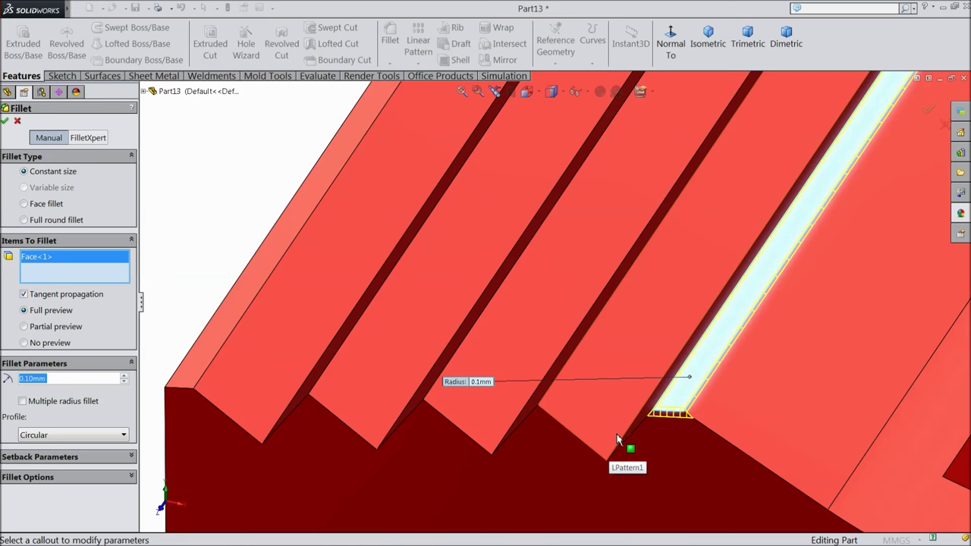
{"action": "left_click", "coordinate": [626, 423]}
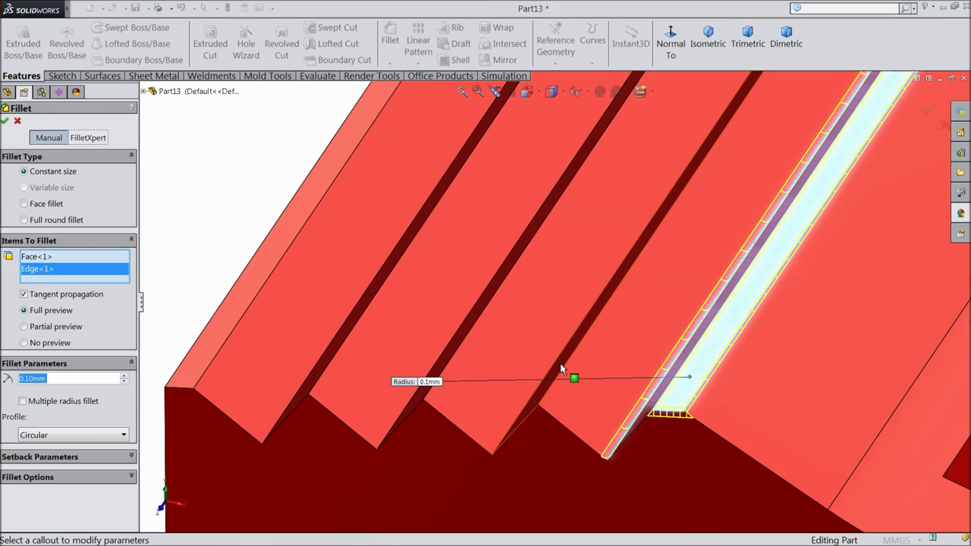
{"action": "left_click", "coordinate": [552, 376]}
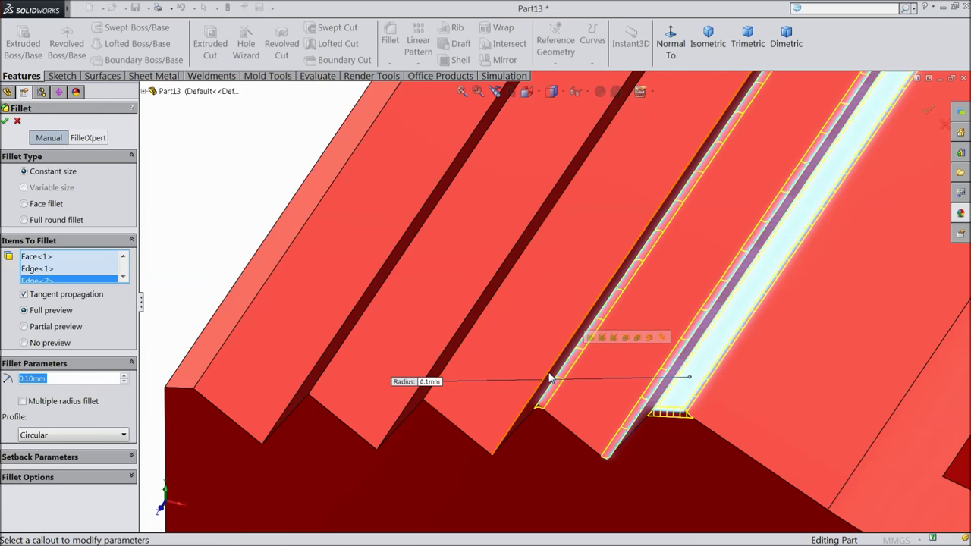
{"action": "left_click", "coordinate": [469, 334]}
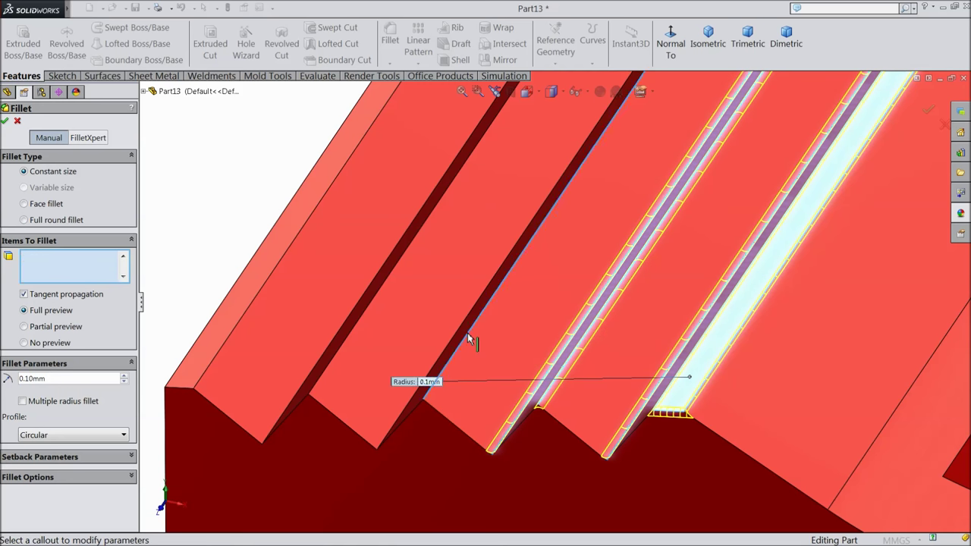
Add the remaining tooth and valley edges, apply Fillet1, and orbit to inspect the teeth.
{"action": "left_click", "coordinate": [459, 334]}
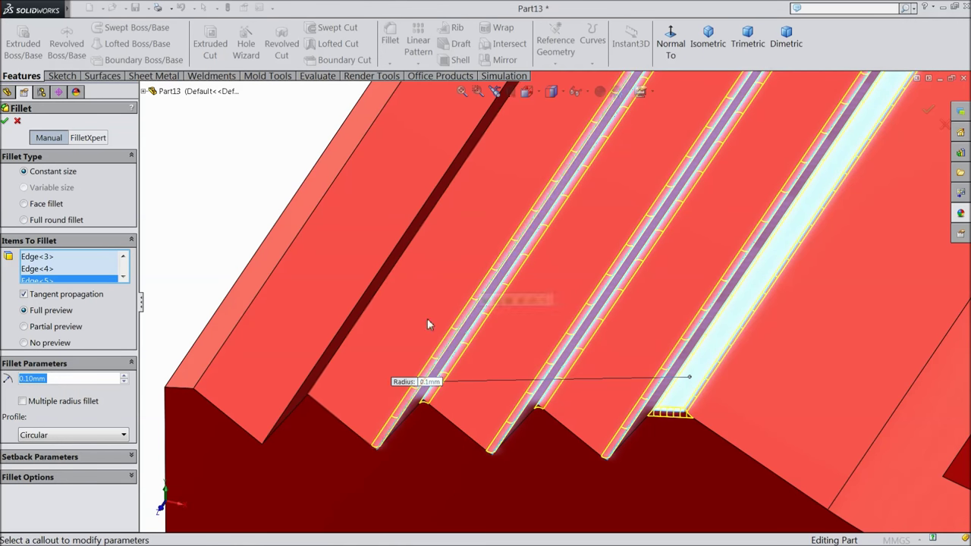
{"action": "left_click", "coordinate": [372, 298]}
{"action": "left_click", "coordinate": [345, 295]}
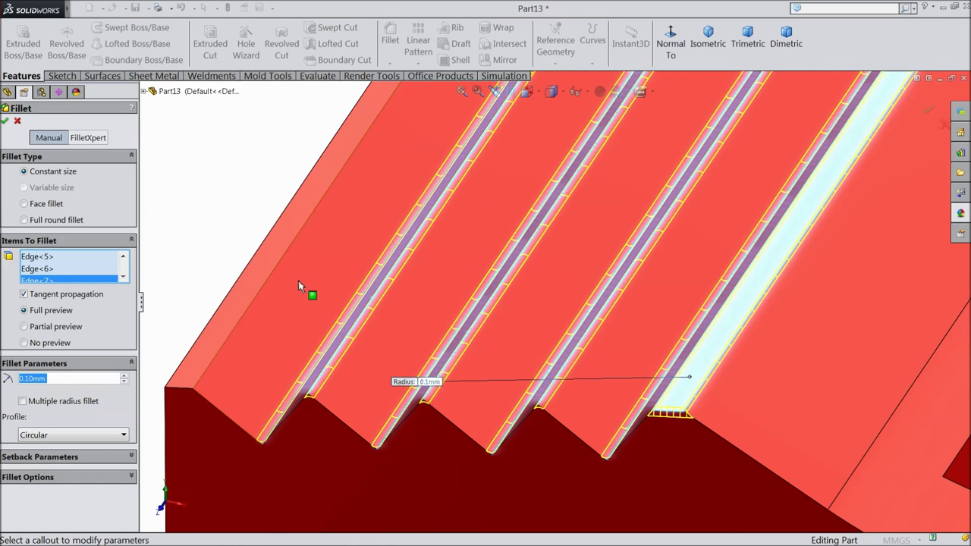
{"action": "left_click", "coordinate": [256, 284]}
{"action": "left_click", "coordinate": [242, 274]}
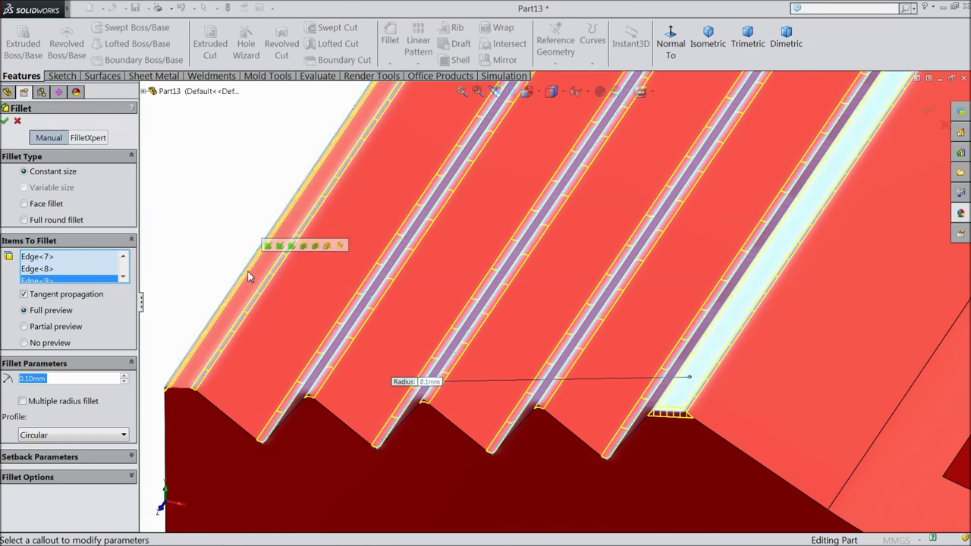
{"action": "left_click", "coordinate": [6, 122]}
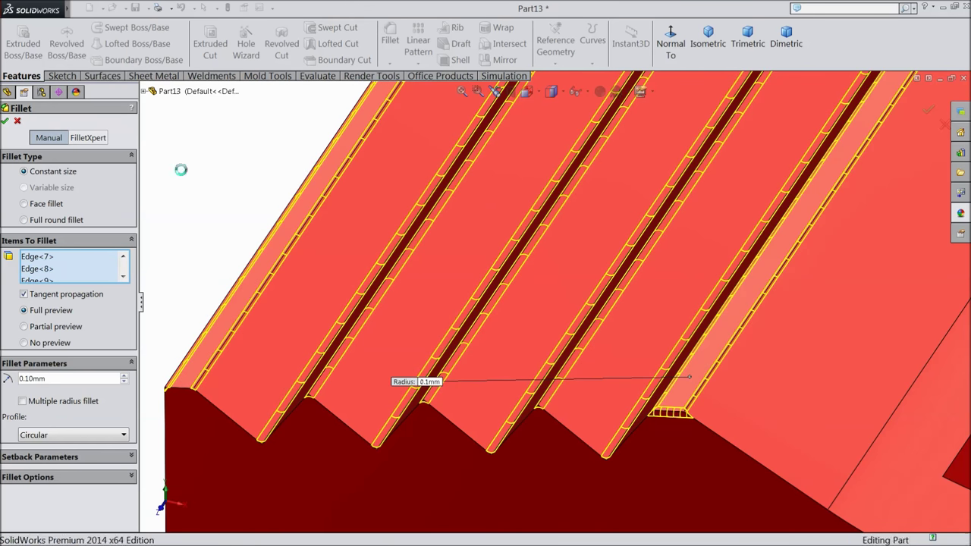
{"action": "scroll", "coordinate": [279, 250], "scroll_direction": "up", "scroll_amount": 3}
{"action": "middle_click_drag", "start_coordinate": [280, 278], "coordinate": [330, 311]}
{"action": "key", "text": "Escape"}
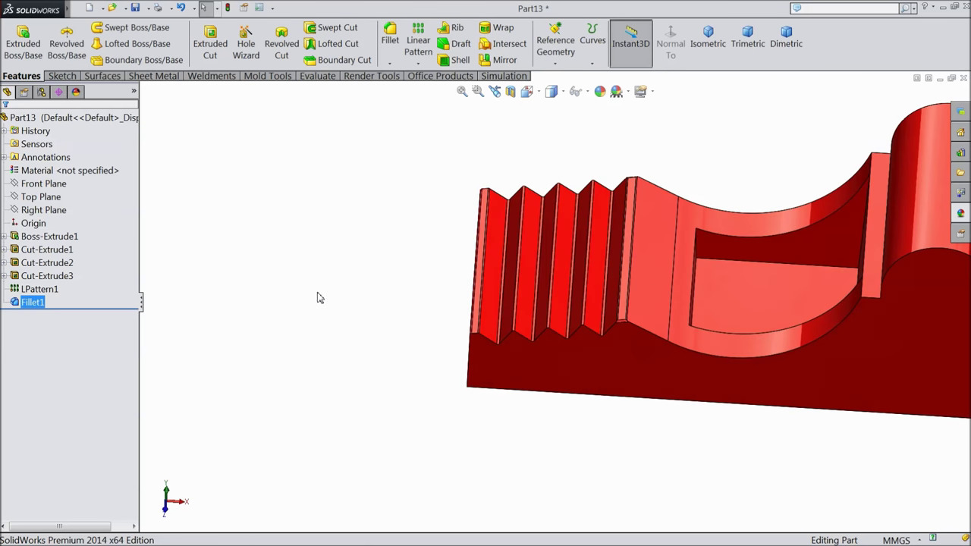
Start a new Sketch5 on the arm's flat side face of Boss-Extrude1.
{"action": "scroll", "coordinate": [333, 299], "scroll_direction": "up", "scroll_amount": 1}
{"action": "scroll", "coordinate": [804, 337], "scroll_direction": "down", "scroll_amount": 3}
{"action": "left_click", "coordinate": [789, 307]}
{"action": "scroll", "coordinate": [694, 348], "scroll_direction": "up", "scroll_amount": 3}
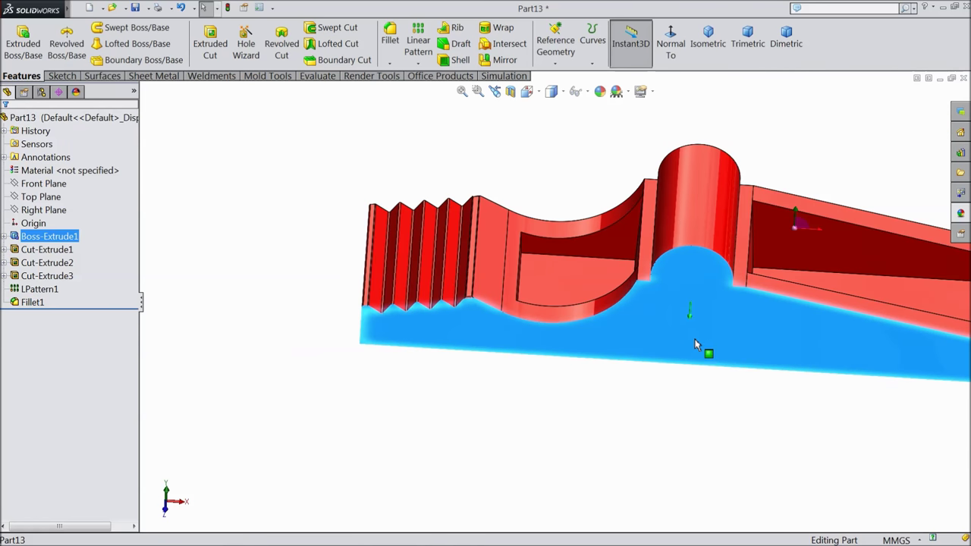
{"action": "left_click", "coordinate": [705, 318]}
{"action": "left_click", "coordinate": [744, 284]}
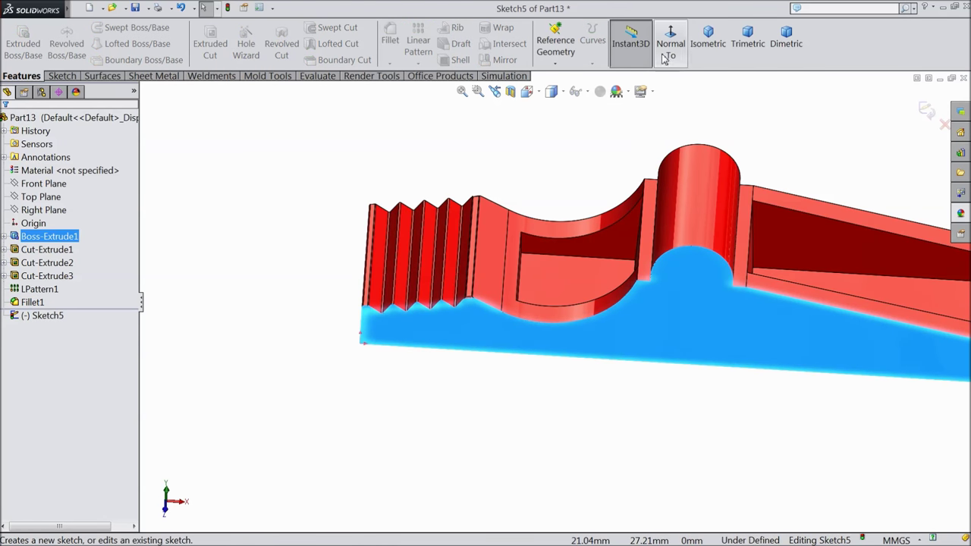
Zoom in on the round pivot boss and pick the Circle tool.
{"action": "scroll", "coordinate": [497, 327], "scroll_direction": "down", "scroll_amount": 5}
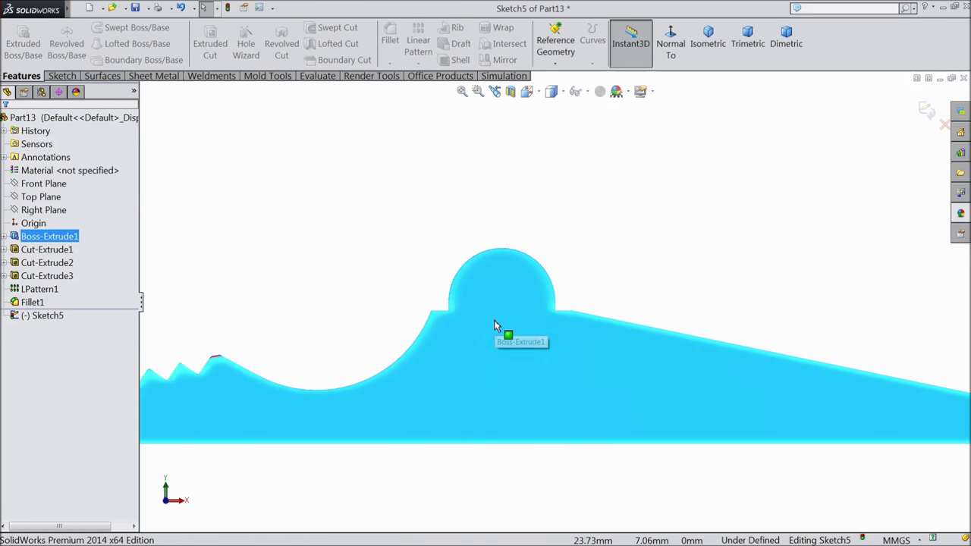
{"action": "scroll", "coordinate": [477, 301], "scroll_direction": "down", "scroll_amount": 2}
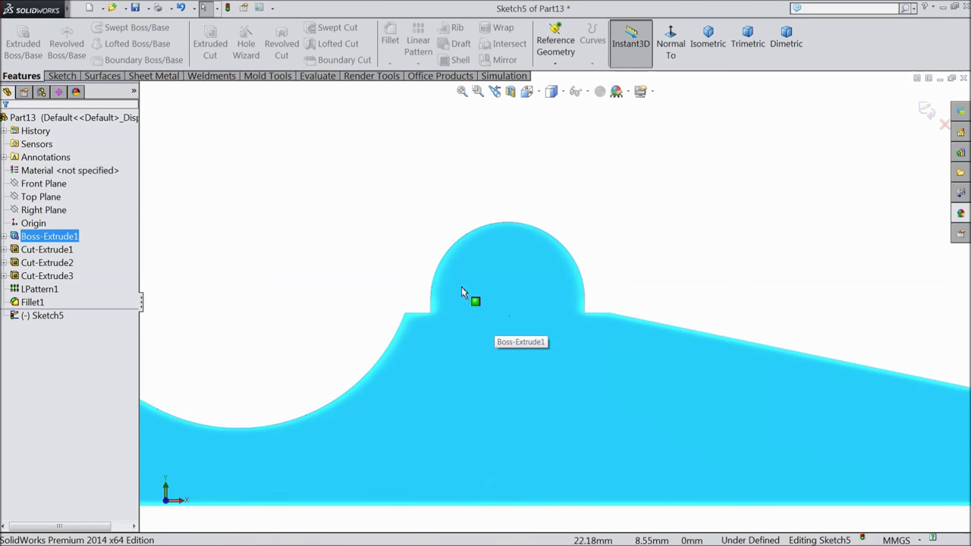
{"action": "left_click", "coordinate": [63, 76]}
{"action": "left_click", "coordinate": [110, 27]}
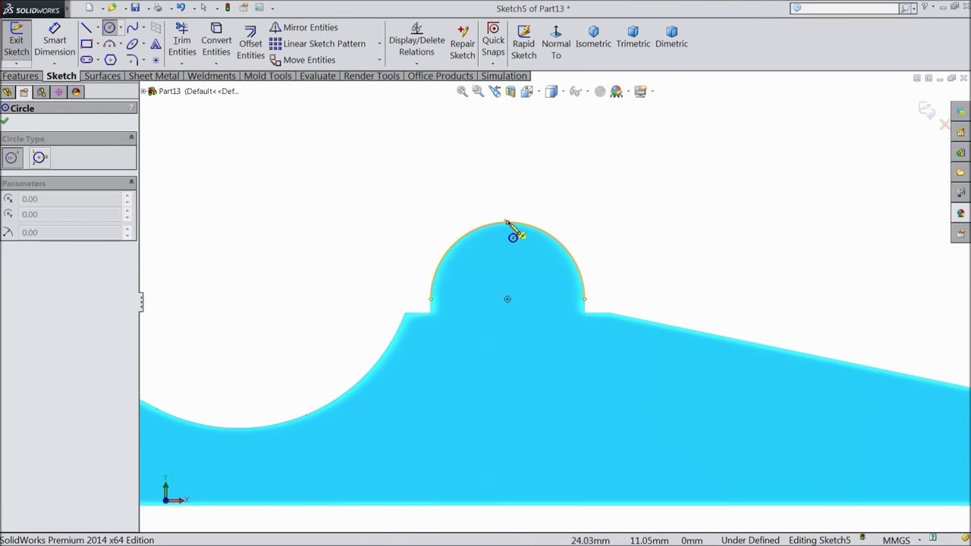
Draw a 3 mm radius circle centred on the pivot boss arc at 24.00, 8.05.
{"action": "left_click", "coordinate": [507, 299]}
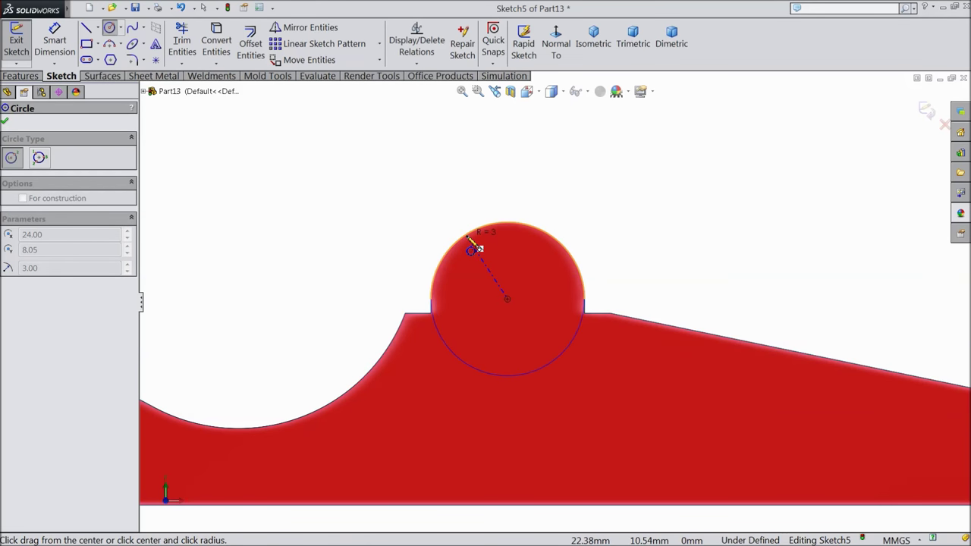
{"action": "left_click", "coordinate": [472, 257]}
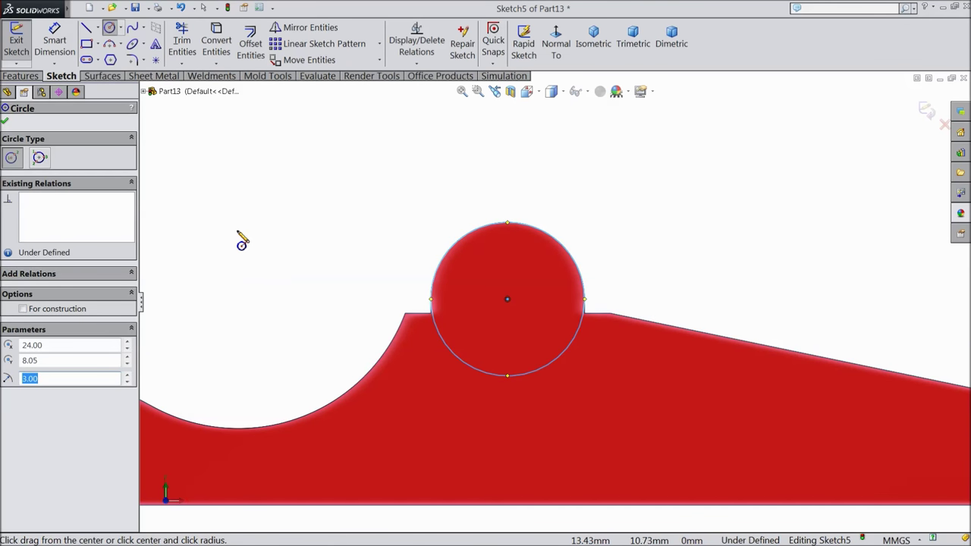
{"action": "left_click", "coordinate": [5, 123]}
{"action": "left_click", "coordinate": [87, 29]}
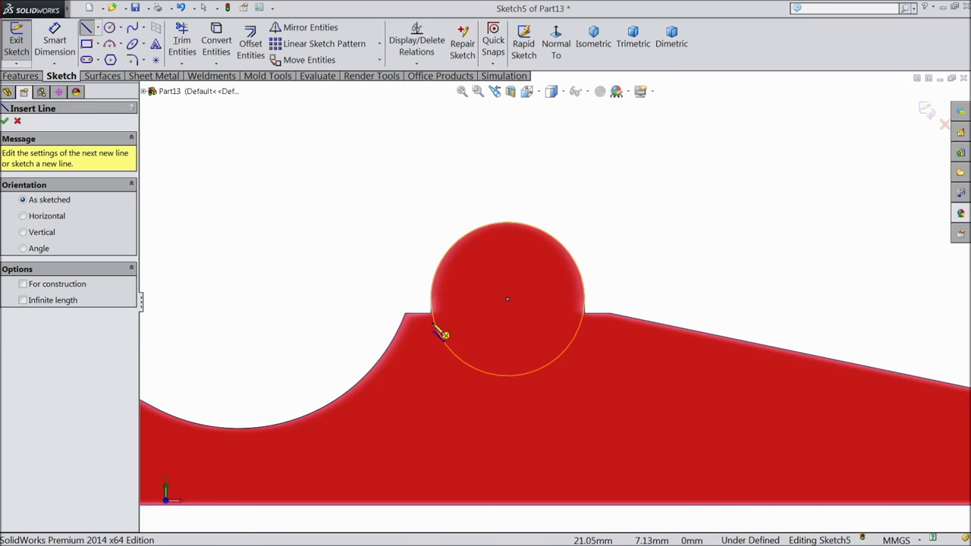
{"action": "scroll", "coordinate": [435, 326], "scroll_direction": "down", "scroll_amount": 5}
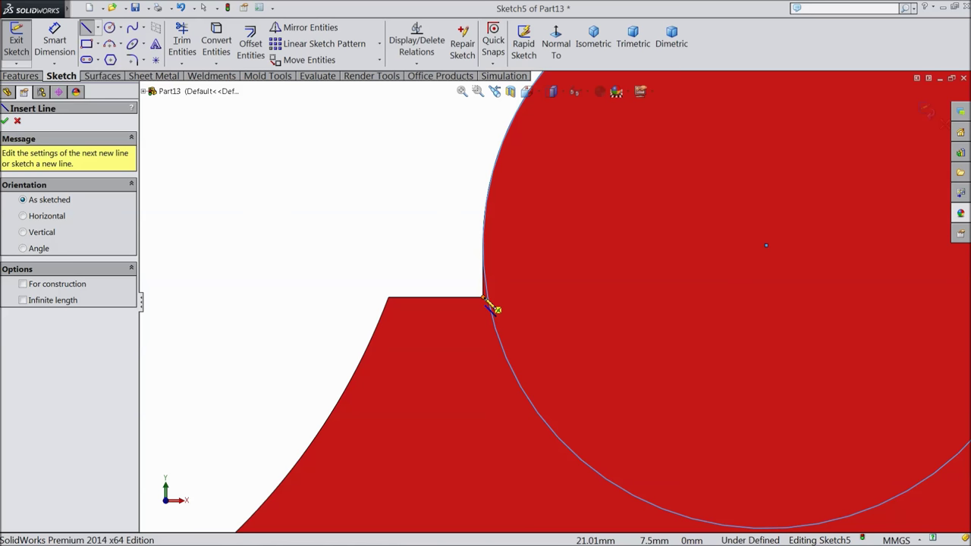
Draw a line chain from the circle's left edge up, across the top, and down to the arc.
{"action": "left_click", "coordinate": [492, 308]}
{"action": "scroll", "coordinate": [473, 252], "scroll_direction": "up", "scroll_amount": 5}
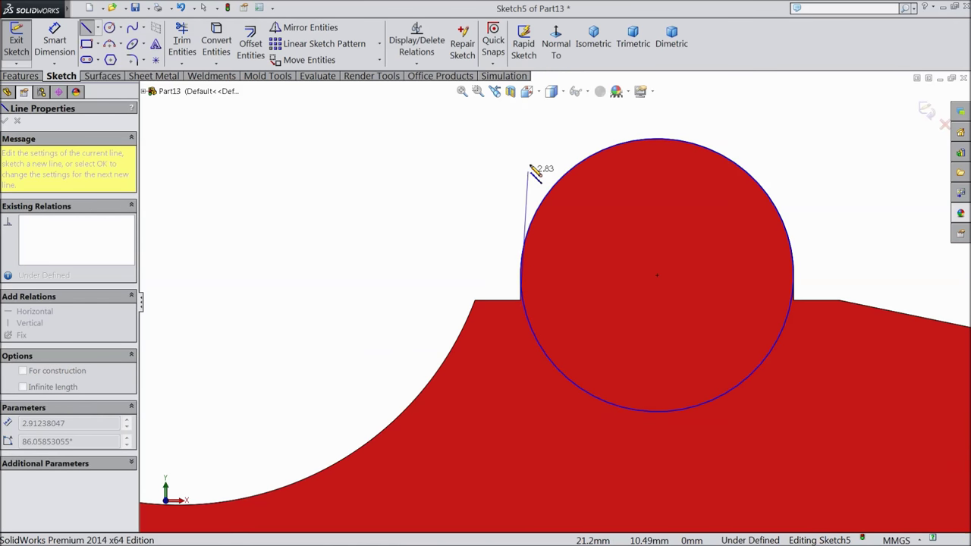
{"action": "left_click", "coordinate": [520, 114]}
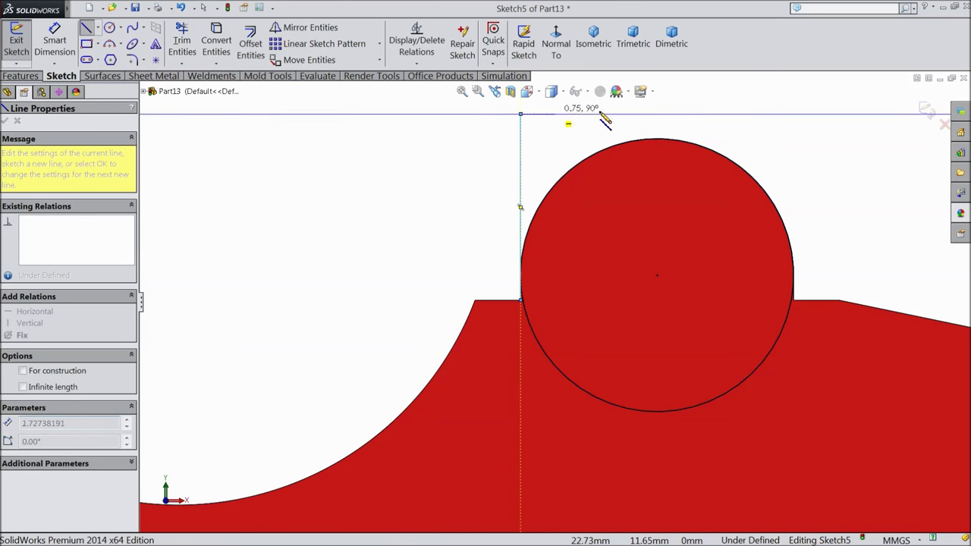
{"action": "left_click", "coordinate": [794, 114]}
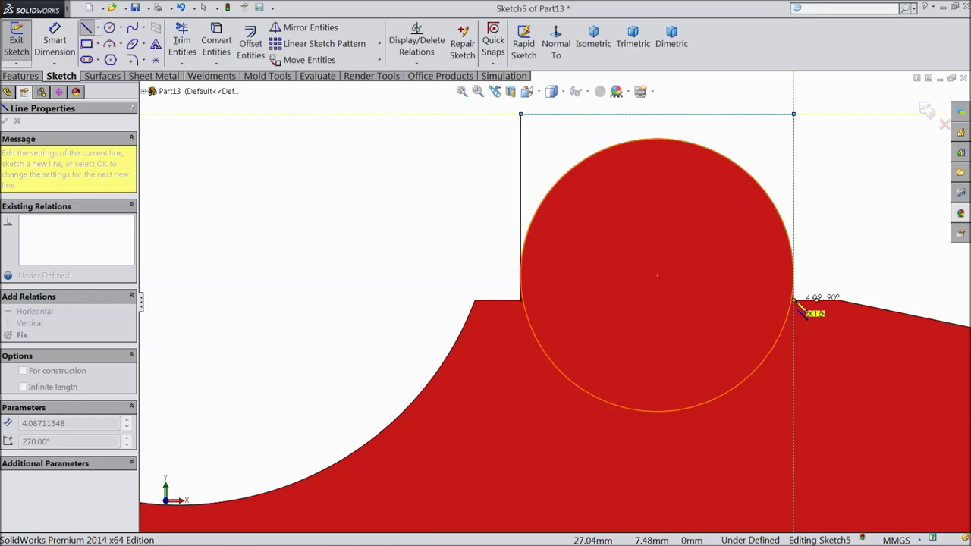
{"action": "scroll", "coordinate": [796, 303], "scroll_direction": "down", "scroll_amount": 5}
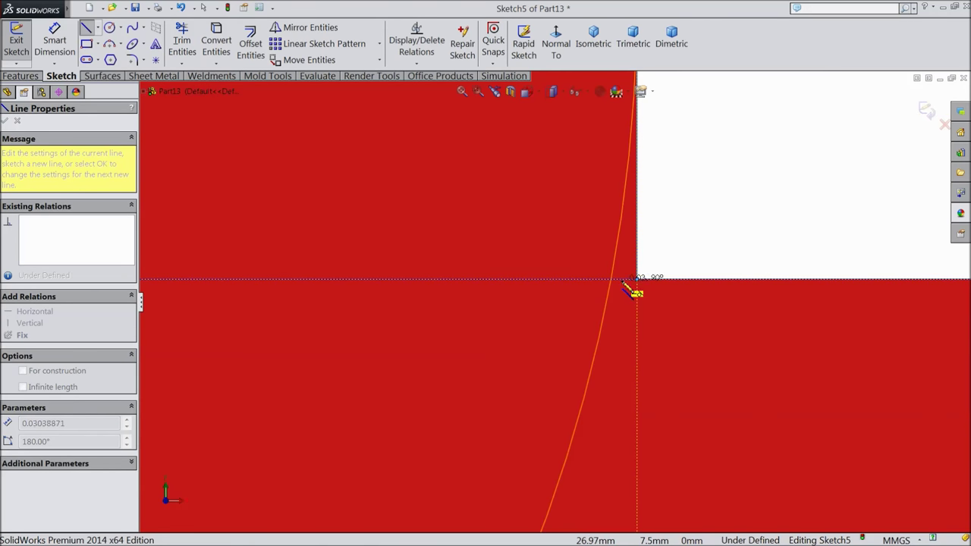
{"action": "left_click", "coordinate": [612, 280]}
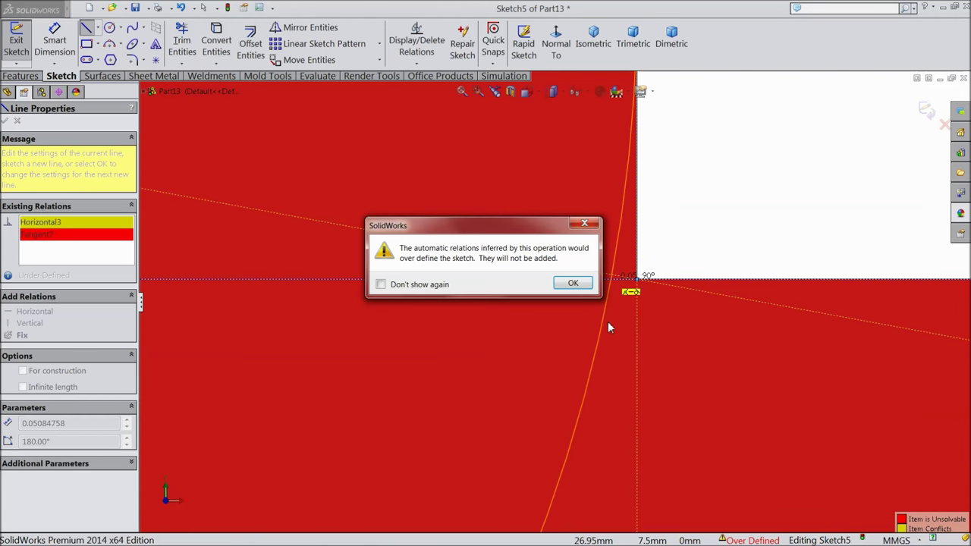
{"action": "left_click", "coordinate": [574, 295]}
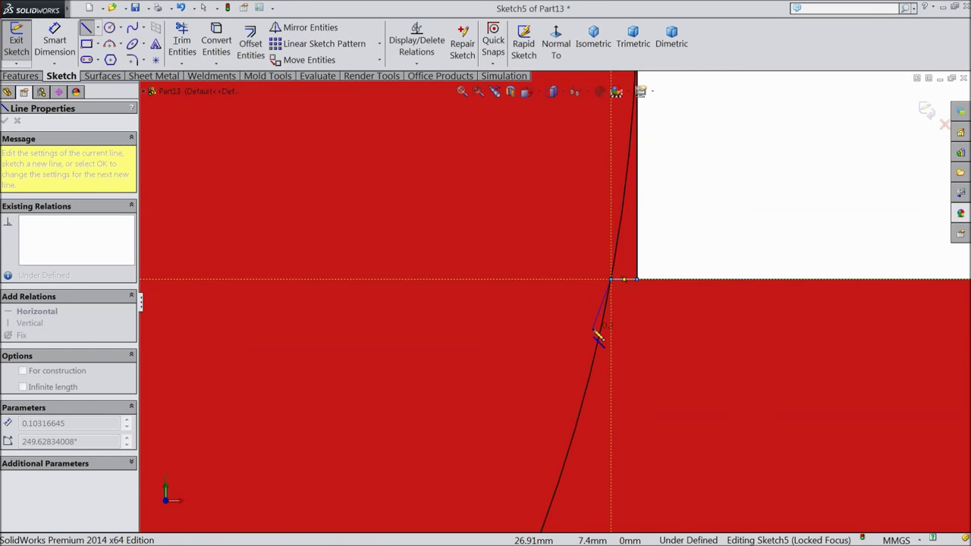
{"action": "right_click", "coordinate": [692, 231]}
{"action": "left_click", "coordinate": [725, 95]}
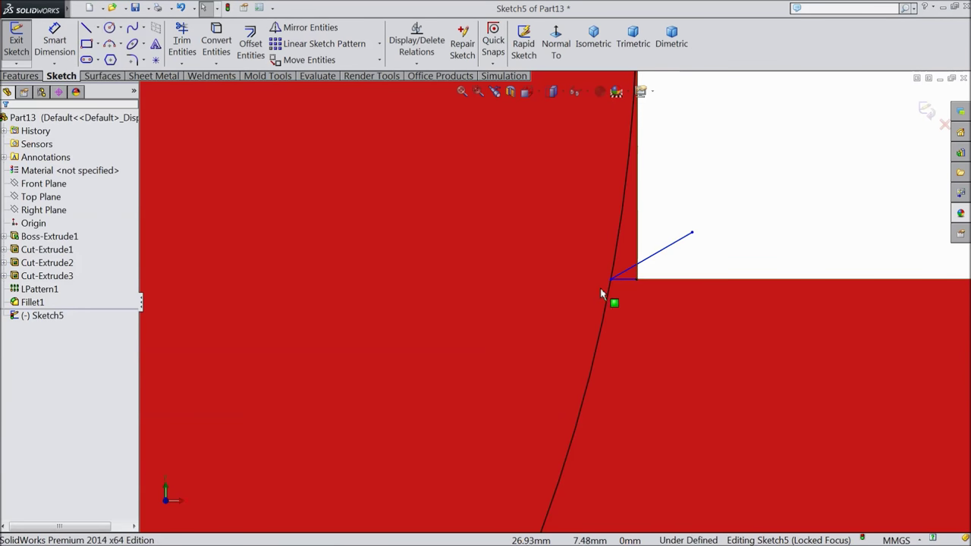
Delete the stray diagonal line from Sketch5.
{"action": "left_click", "coordinate": [677, 249]}
{"action": "key", "text": "Delete"}
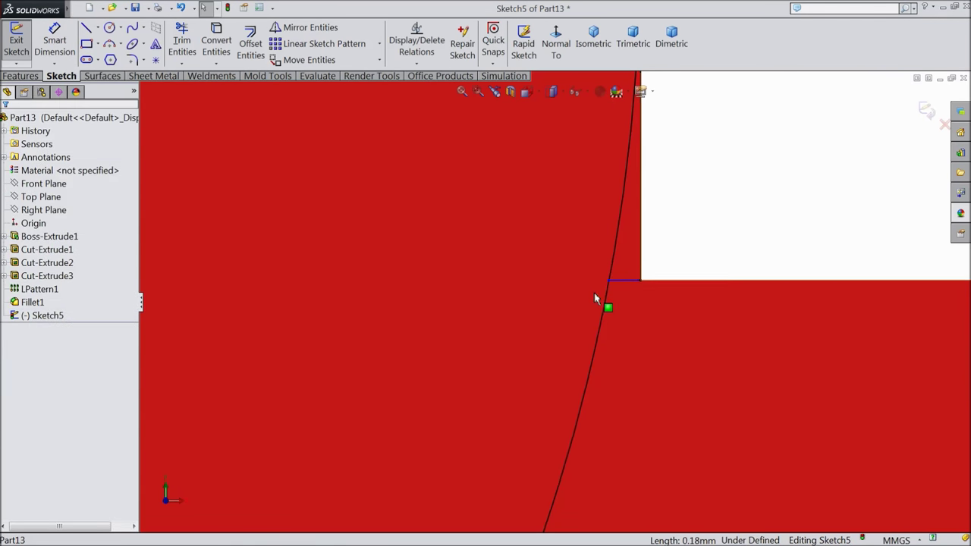
{"action": "scroll", "coordinate": [605, 292], "scroll_direction": "down", "scroll_amount": 3}
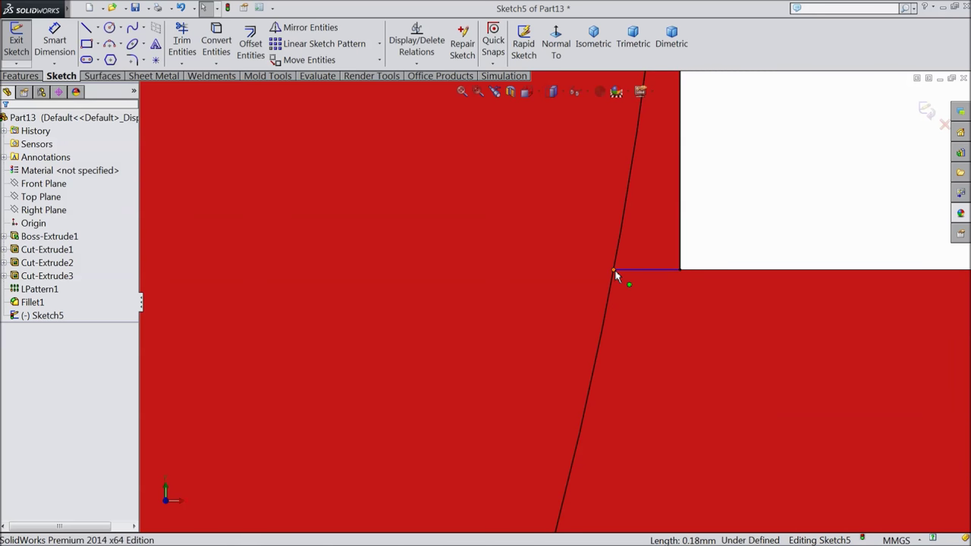
Make the short joining line horizontal and its endpoint coincident with the circle's arc.
{"action": "left_click", "coordinate": [613, 270]}
{"action": "mouse_move", "coordinate": [620, 280]}
{"action": "middle_mouse_down"}
{"action": "mouse_move", "coordinate": [606, 317]}
{"action": "mouse_move", "coordinate": [559, 329]}
{"action": "mouse_move", "coordinate": [558, 304]}
{"action": "mouse_move", "coordinate": [600, 298]}
{"action": "middle_mouse_up"}
{"action": "left_click", "coordinate": [582, 290]}
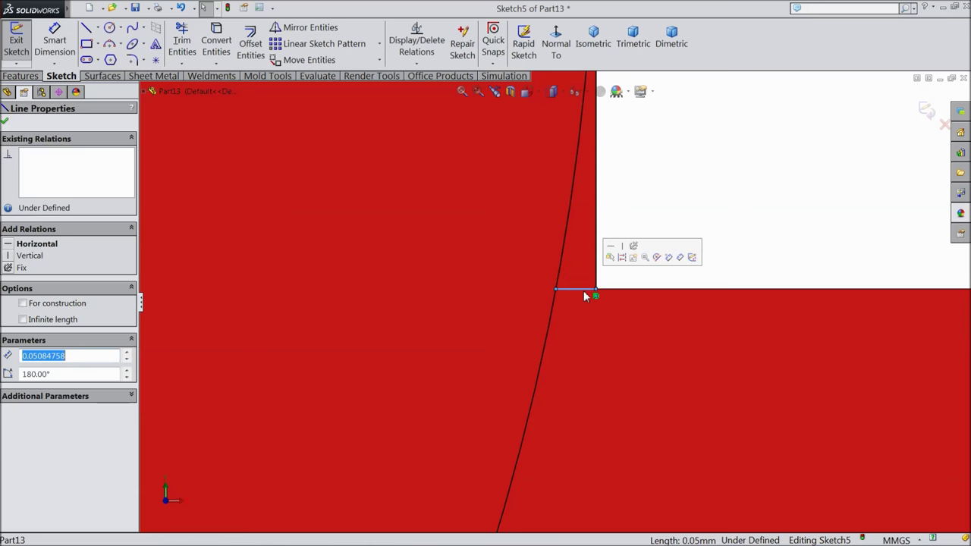
{"action": "left_click", "coordinate": [614, 246]}
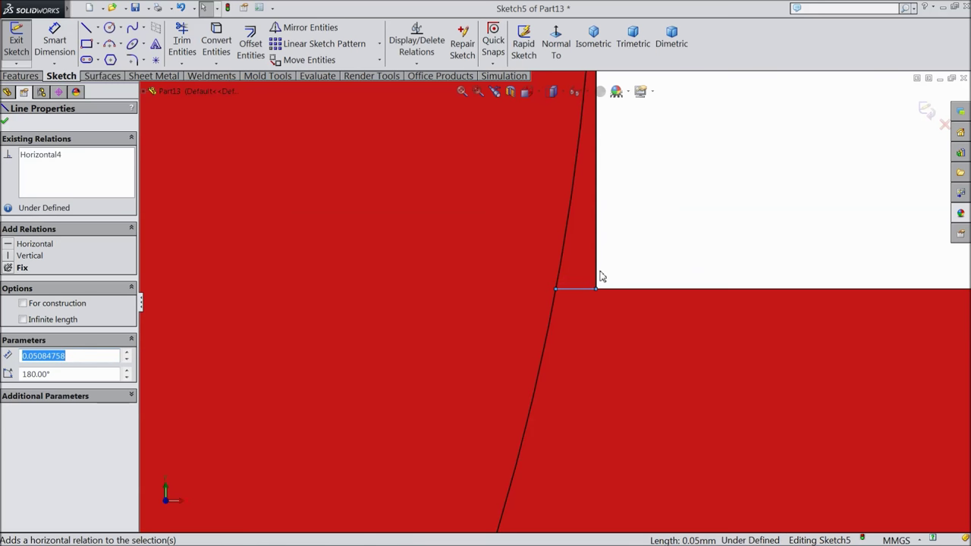
{"action": "left_click", "coordinate": [556, 295]}
{"action": "left_click", "coordinate": [561, 290]}
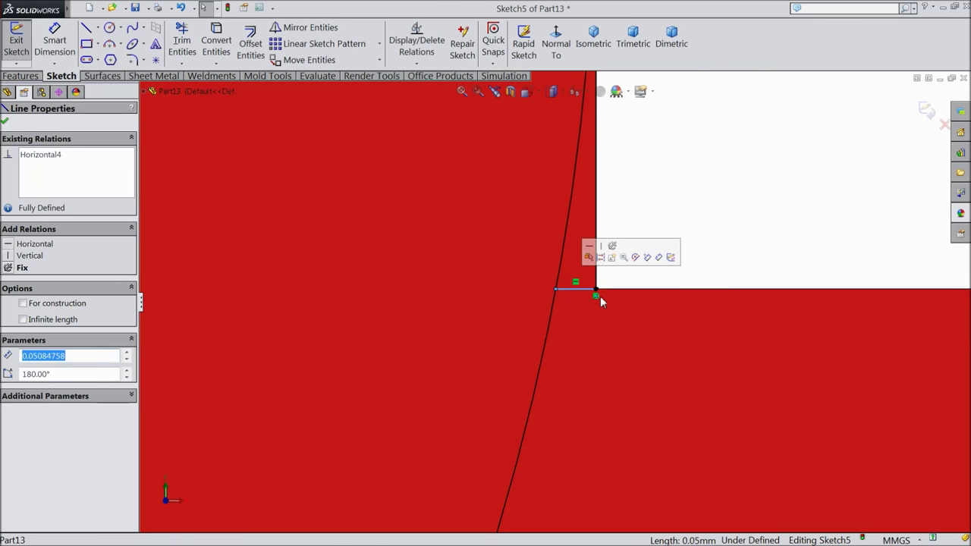
{"action": "left_click", "coordinate": [558, 293]}
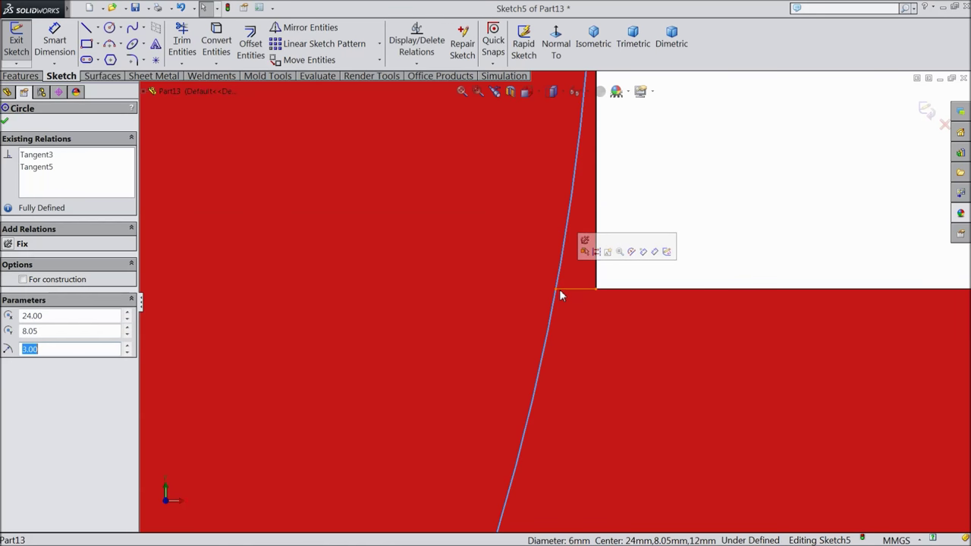
{"action": "left_click", "coordinate": [555, 290], "text": "ctrl"}
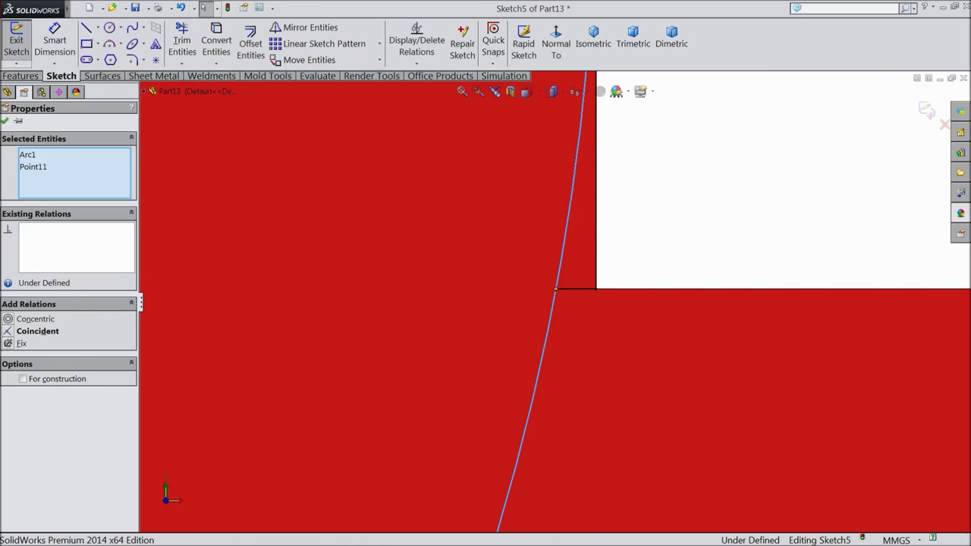
{"action": "left_click", "coordinate": [583, 260]}
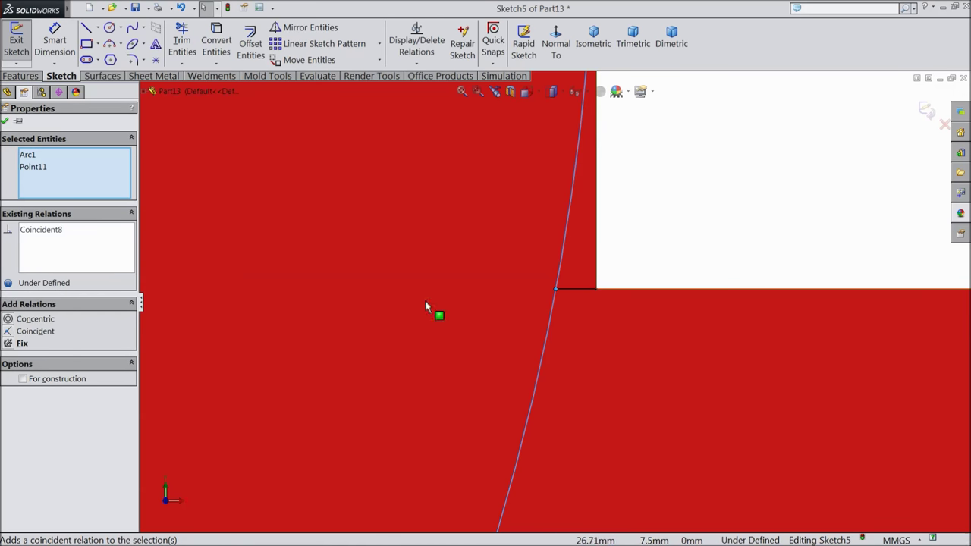
{"action": "scroll", "coordinate": [427, 336], "scroll_direction": "up", "scroll_amount": 3}
{"action": "scroll", "coordinate": [442, 346], "scroll_direction": "down", "scroll_amount": 4}
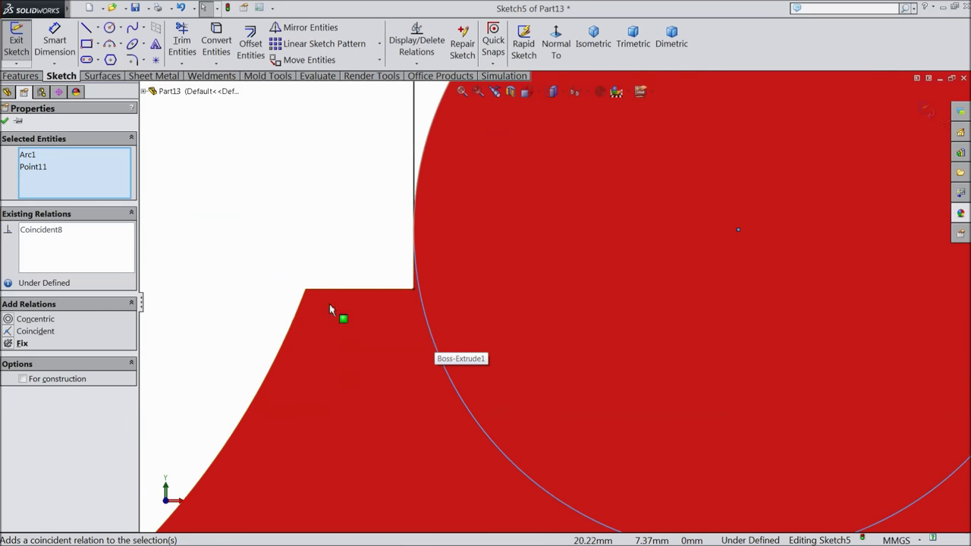
Add a short line from the box corner to the arc.
{"action": "left_click", "coordinate": [4, 120]}
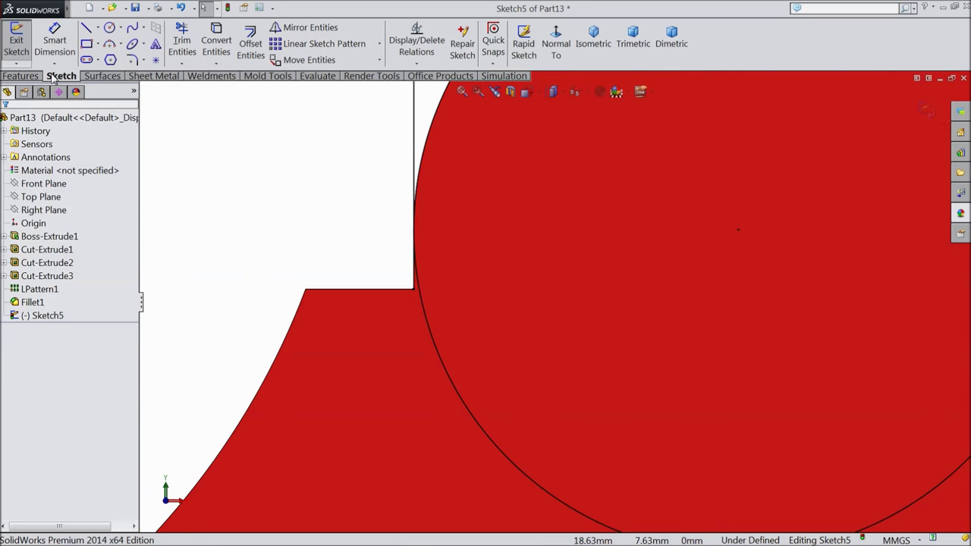
{"action": "left_click", "coordinate": [87, 27]}
{"action": "scroll", "coordinate": [404, 258], "scroll_direction": "down", "scroll_amount": 3}
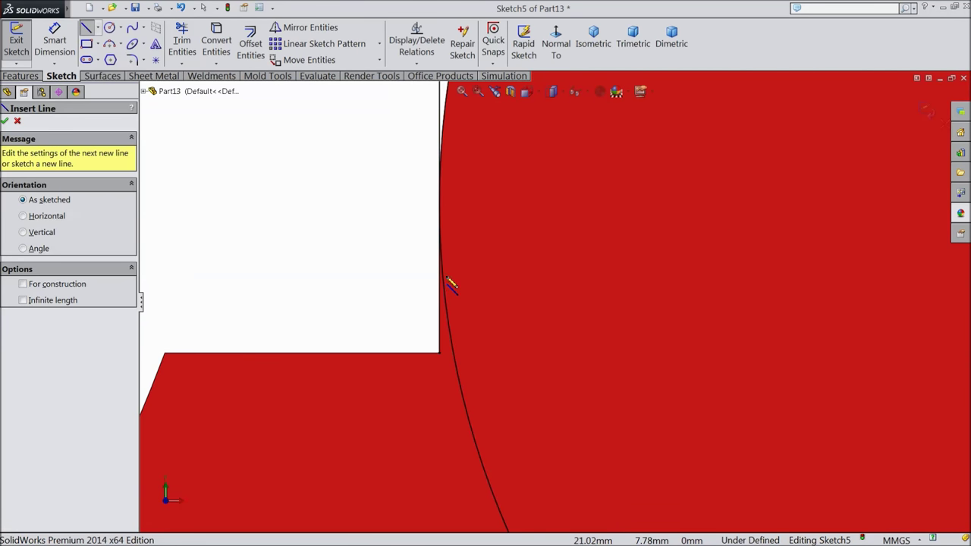
{"action": "left_click", "coordinate": [448, 366]}
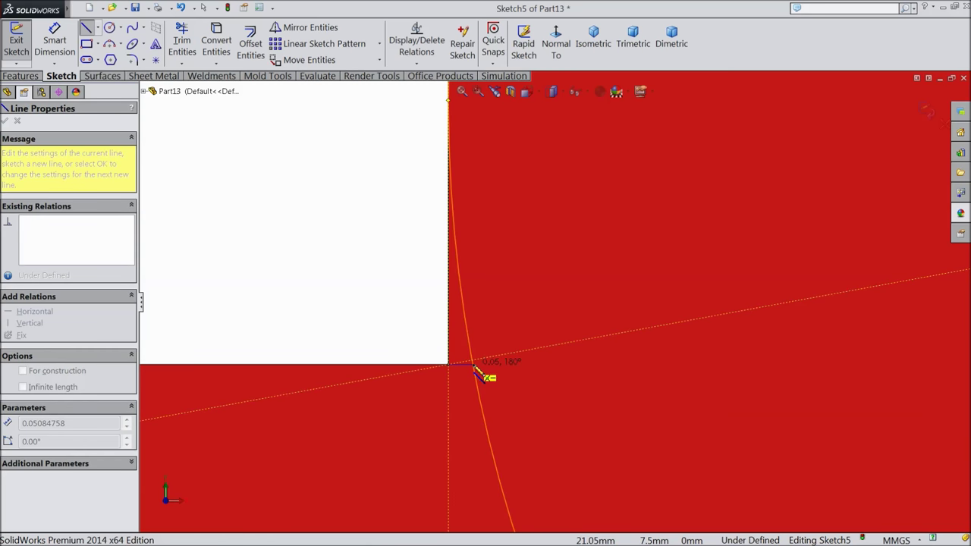
{"action": "left_click", "coordinate": [472, 366]}
{"action": "right_click", "coordinate": [490, 379]}
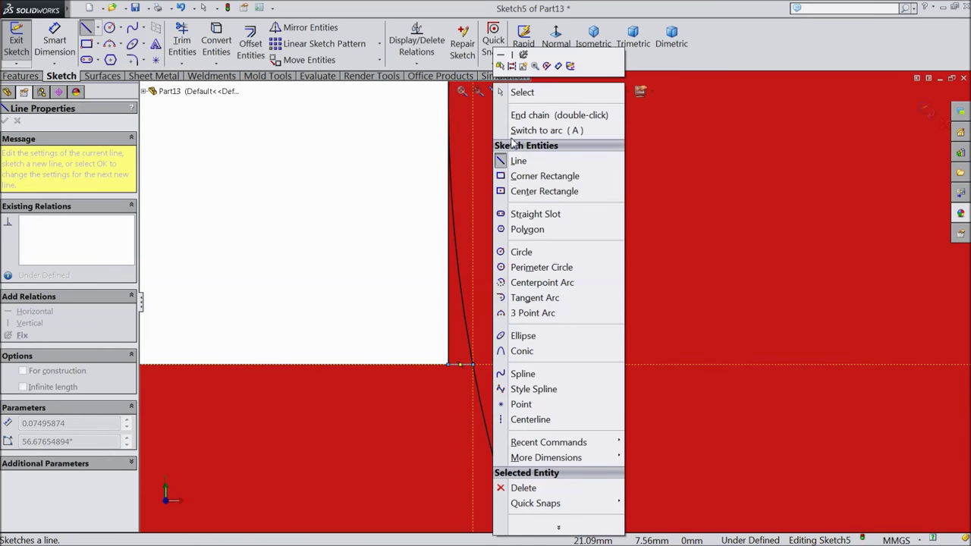
{"action": "left_click", "coordinate": [522, 112]}
{"action": "key", "text": "Escape"}
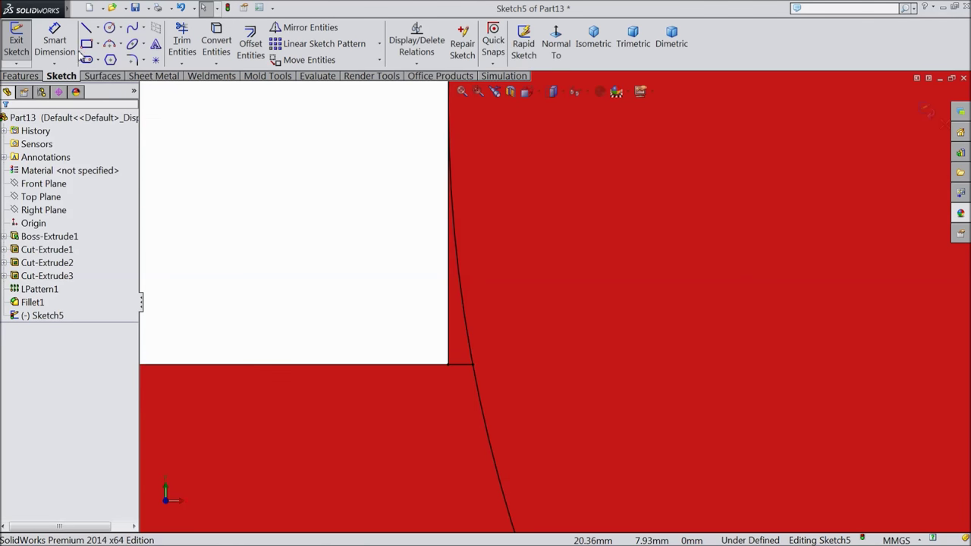
{"action": "left_click", "coordinate": [182, 43]}
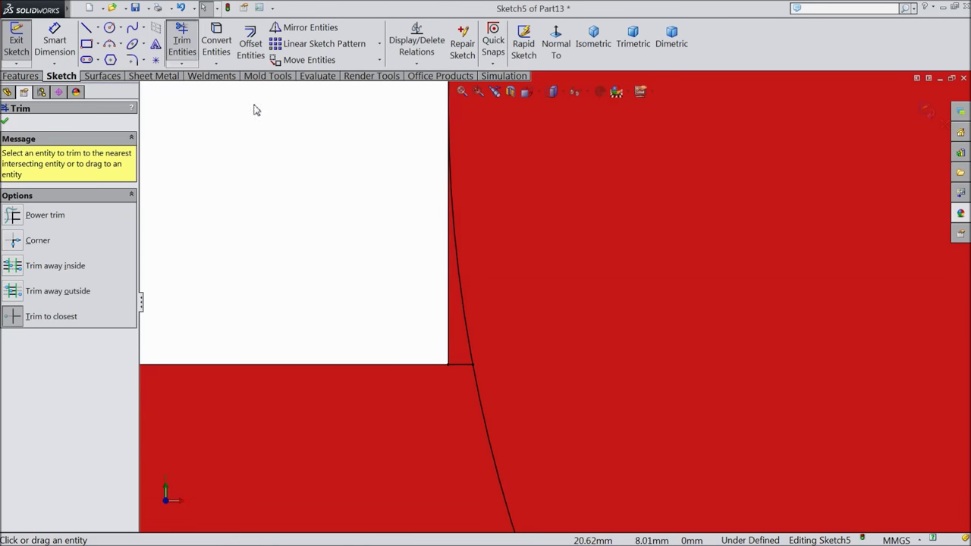
Power-trim the arc pieces beside the box's left and right sides.
{"action": "scroll", "coordinate": [468, 343], "scroll_direction": "up", "scroll_amount": 5}
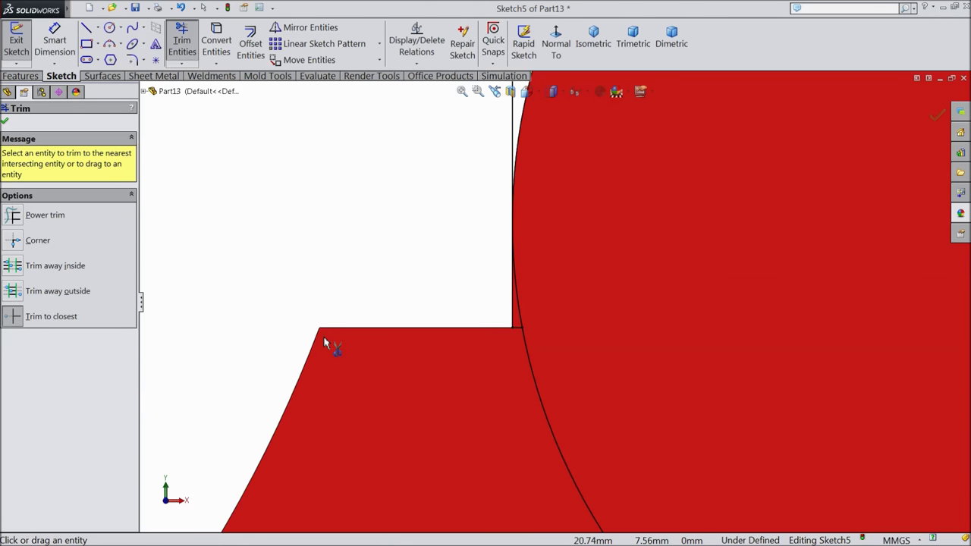
{"action": "scroll", "coordinate": [721, 240], "scroll_direction": "down", "scroll_amount": 2}
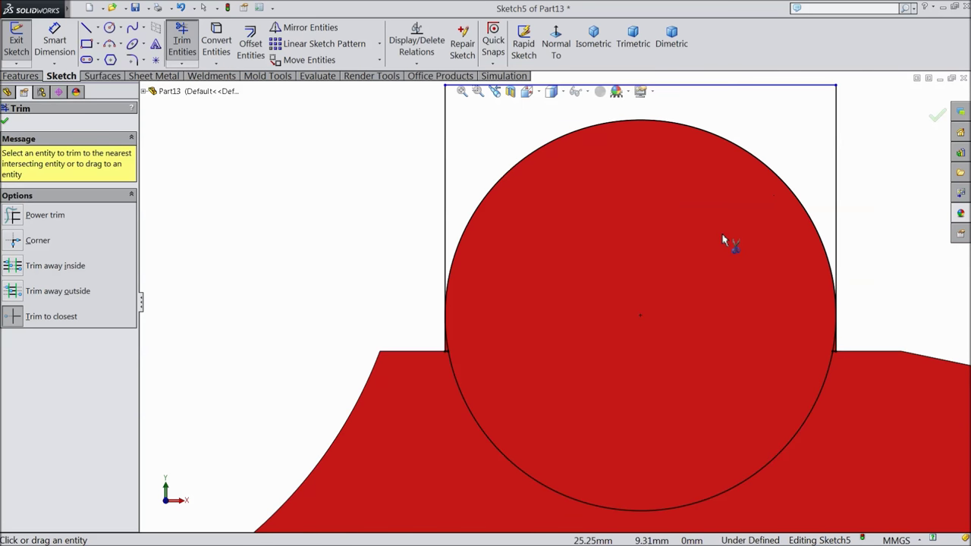
{"action": "scroll", "coordinate": [461, 342], "scroll_direction": "down", "scroll_amount": 3}
{"action": "left_click", "coordinate": [485, 335]}
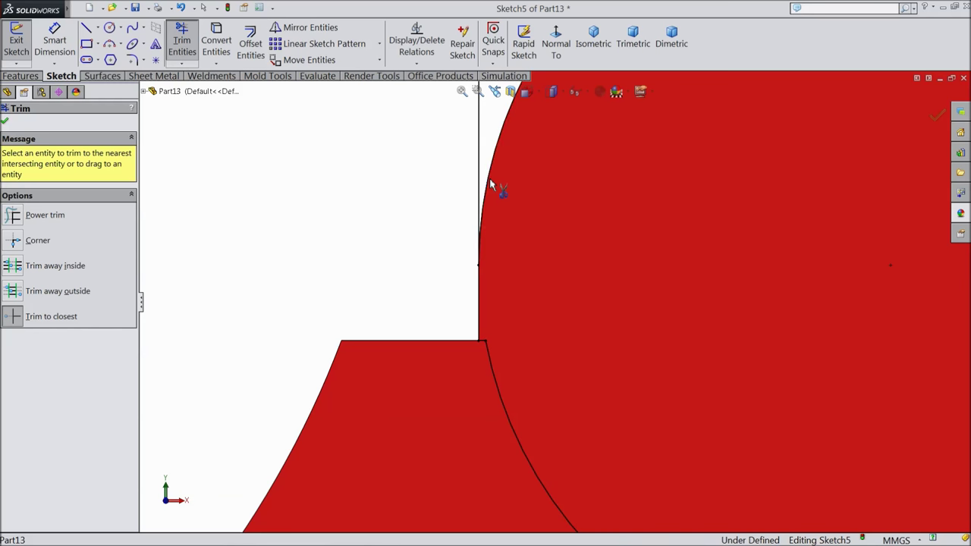
{"action": "scroll", "coordinate": [516, 282], "scroll_direction": "up", "scroll_amount": 4}
{"action": "scroll", "coordinate": [739, 288], "scroll_direction": "down", "scroll_amount": 6}
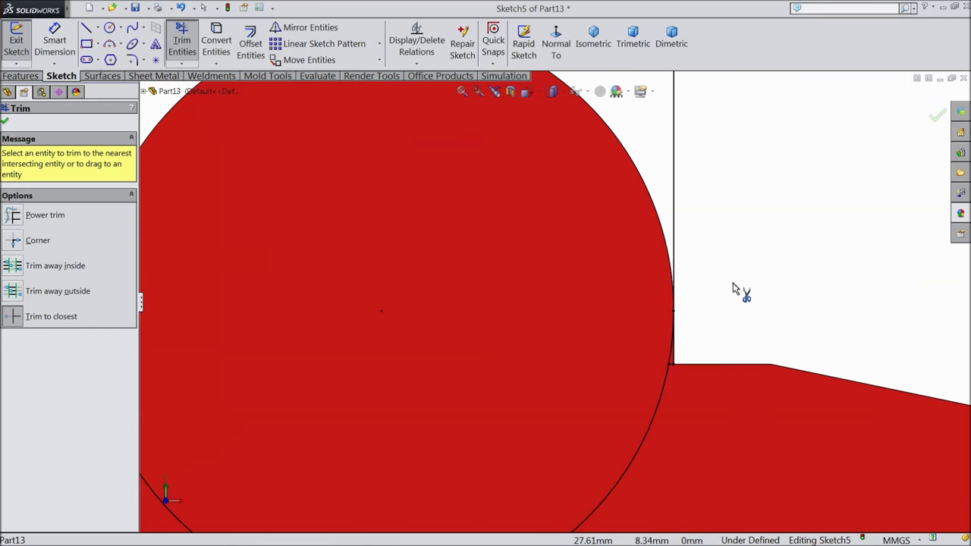
{"action": "mouse_move", "coordinate": [689, 359]}
{"action": "middle_mouse_down"}
{"action": "mouse_move", "coordinate": [683, 450]}
{"action": "mouse_move", "coordinate": [629, 448]}
{"action": "mouse_move", "coordinate": [610, 375]}
{"action": "middle_mouse_up"}
{"action": "left_click", "coordinate": [608, 374]}
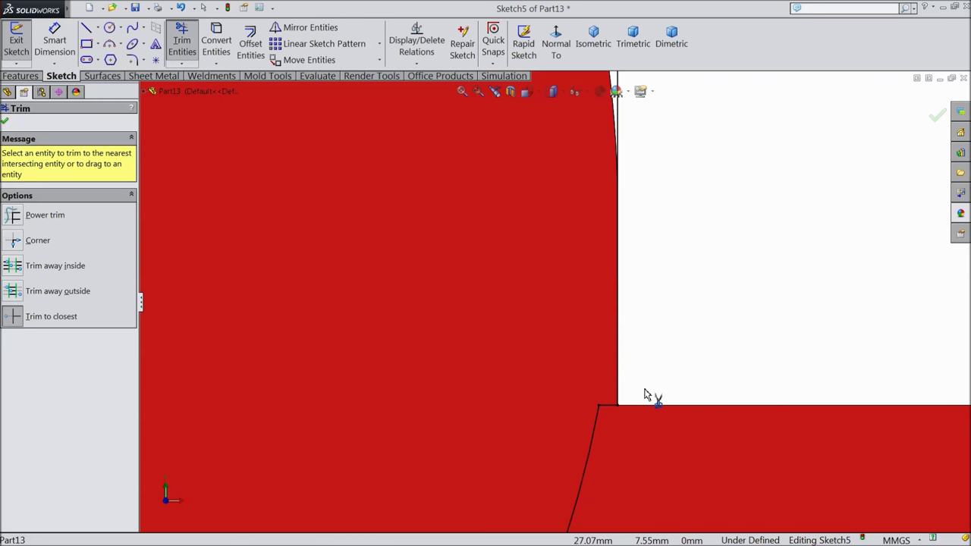
{"action": "scroll", "coordinate": [629, 390], "scroll_direction": "up", "scroll_amount": 5}
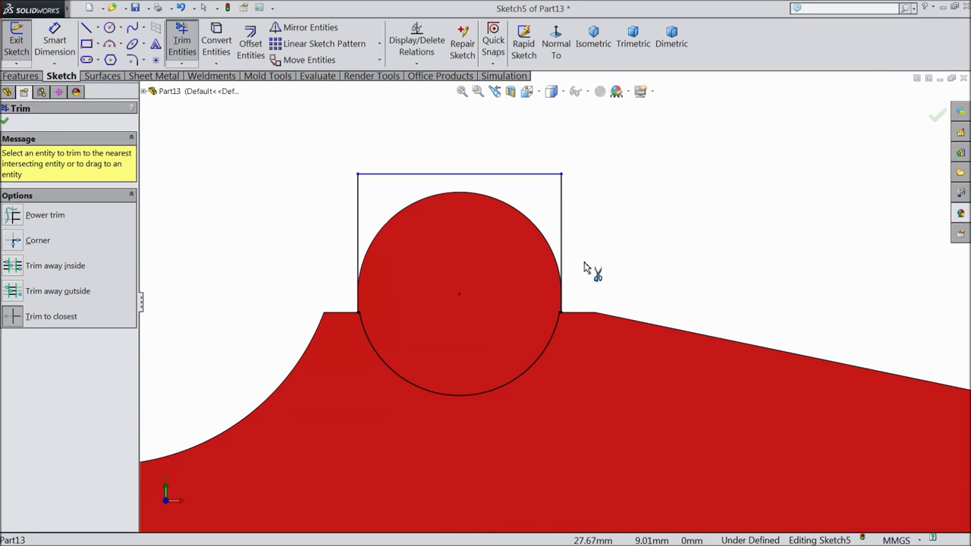
{"action": "left_click", "coordinate": [3, 123]}
{"action": "mouse_move", "coordinate": [201, 226]}
{"action": "middle_mouse_down"}
{"action": "mouse_move", "coordinate": [284, 243]}
{"action": "mouse_move", "coordinate": [283, 308]}
{"action": "middle_mouse_up"}
{"action": "scroll", "coordinate": [468, 289], "scroll_direction": "down", "scroll_amount": 3}
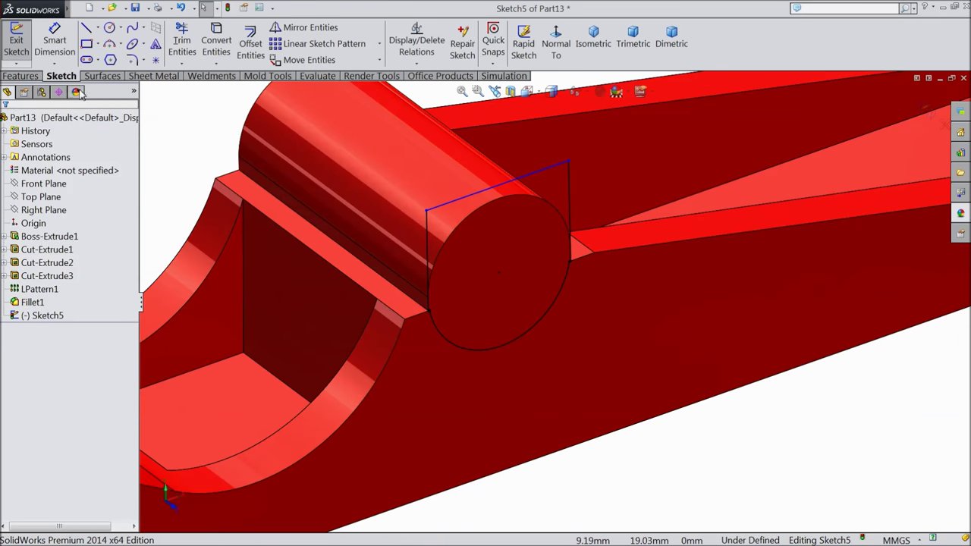
Extruded-cut Sketch5 to a blind depth of 3 mm.
{"action": "left_click", "coordinate": [20, 76]}
{"action": "left_click", "coordinate": [210, 43]}
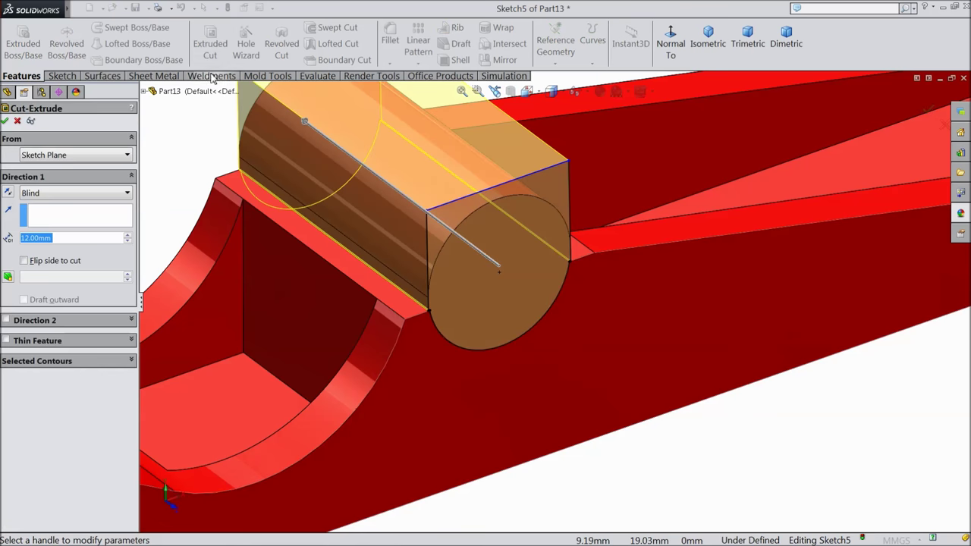
{"action": "type", "text": "3"}
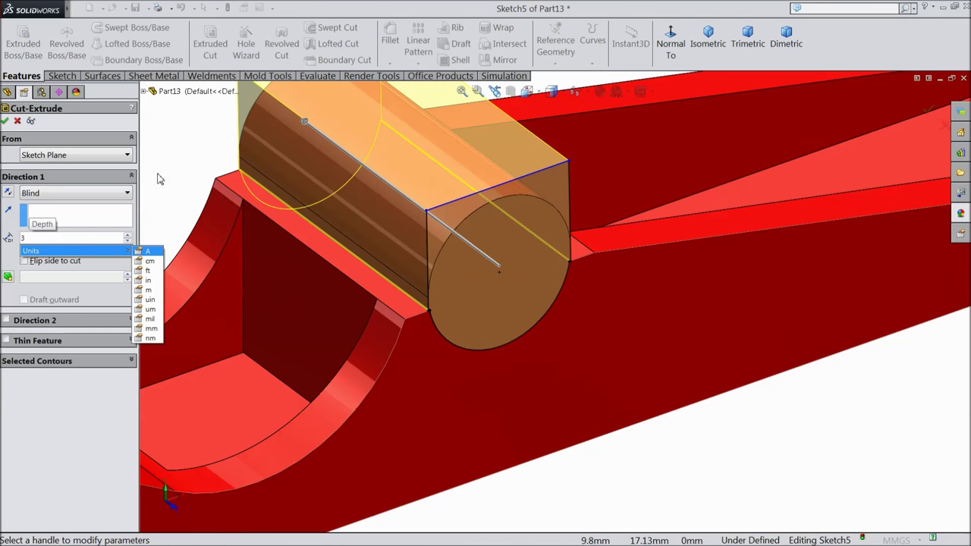
{"action": "key", "text": "Return"}
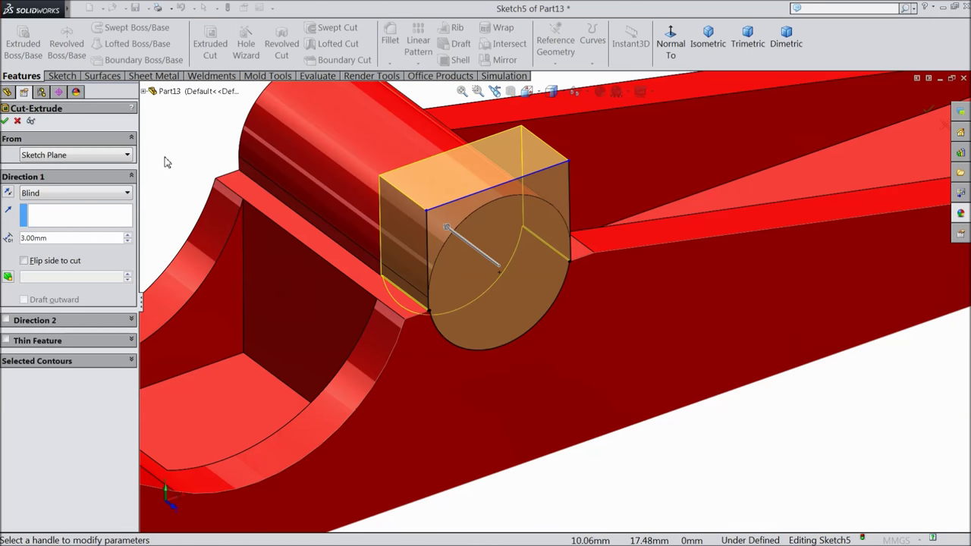
{"action": "left_click", "coordinate": [6, 123]}
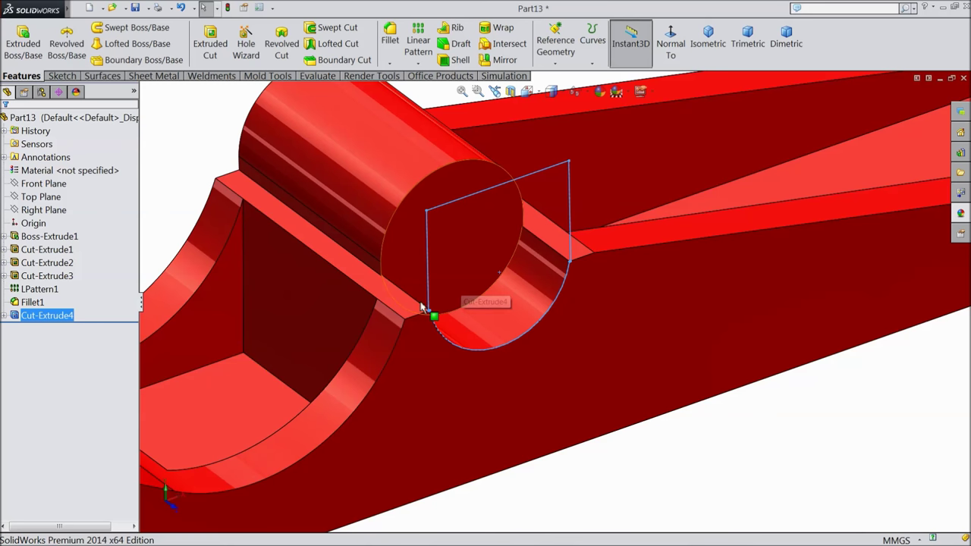
Linear-pattern Cut-Extrude4 along the slot edge: 2 instances at 6 mm spacing.
{"action": "left_click", "coordinate": [417, 42]}
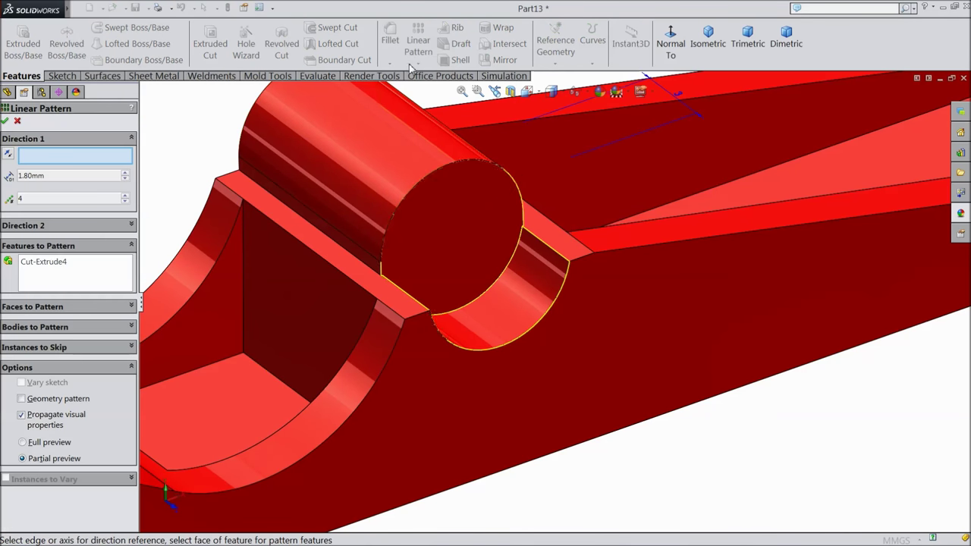
{"action": "left_click", "coordinate": [353, 285]}
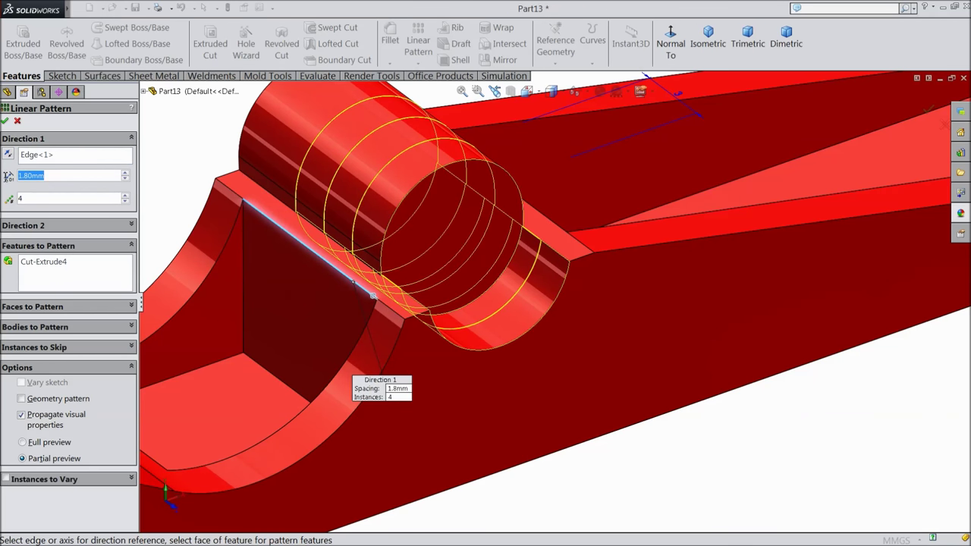
{"action": "type", "text": "6"}
{"action": "key", "text": "Return"}
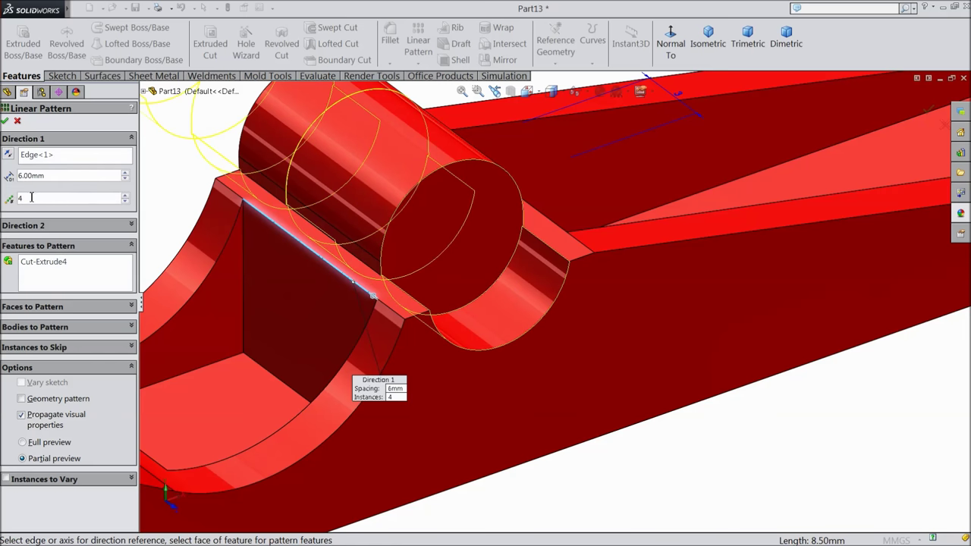
{"action": "type", "text": "2"}
{"action": "key", "text": "Return"}
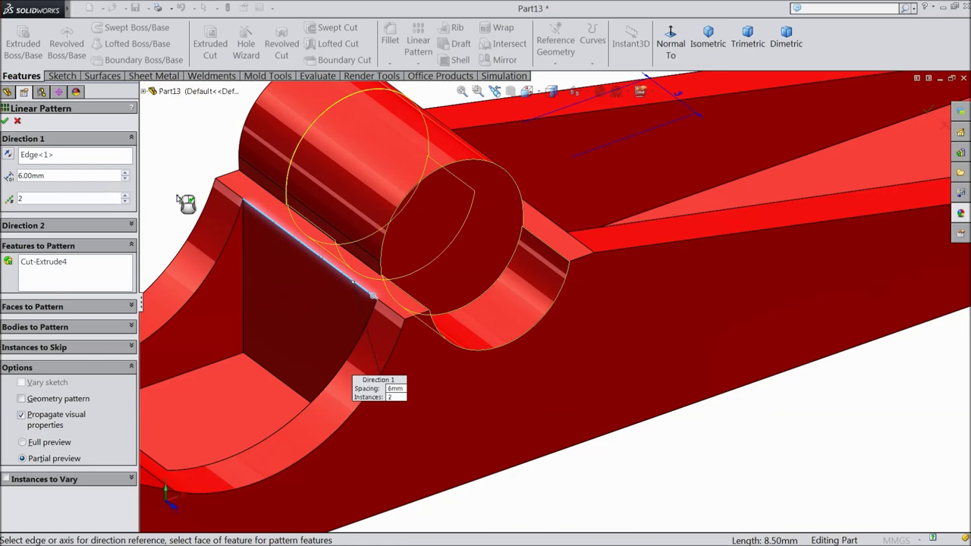
{"action": "left_click", "coordinate": [4, 121]}
{"action": "scroll", "coordinate": [353, 245], "scroll_direction": "up", "scroll_amount": 5}
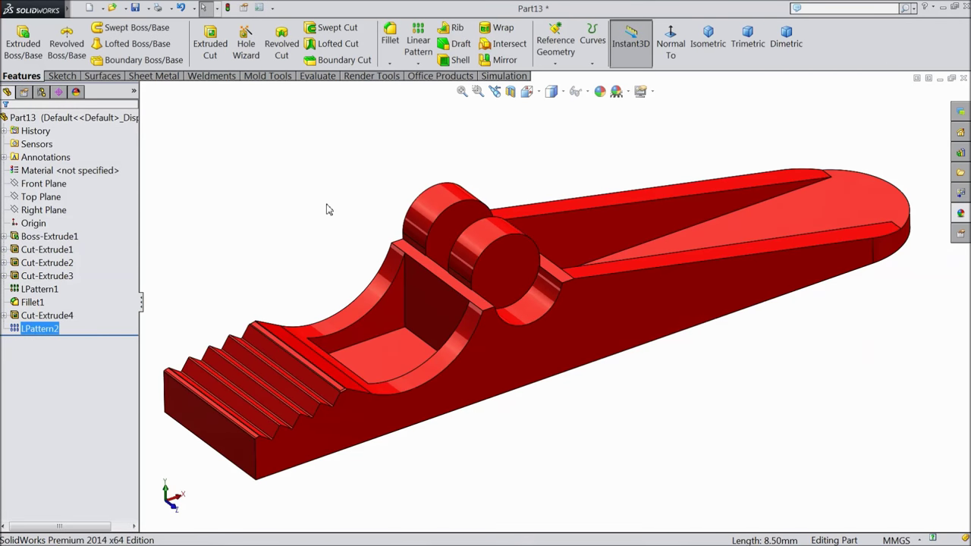
{"action": "mouse_move", "coordinate": [327, 209]}
{"action": "middle_mouse_down"}
{"action": "mouse_move", "coordinate": [361, 284]}
{"action": "mouse_move", "coordinate": [351, 278]}
{"action": "mouse_move", "coordinate": [360, 219]}
{"action": "mouse_move", "coordinate": [336, 218]}
{"action": "mouse_move", "coordinate": [349, 225]}
{"action": "mouse_move", "coordinate": [338, 236]}
{"action": "mouse_move", "coordinate": [340, 223]}
{"action": "middle_mouse_up"}
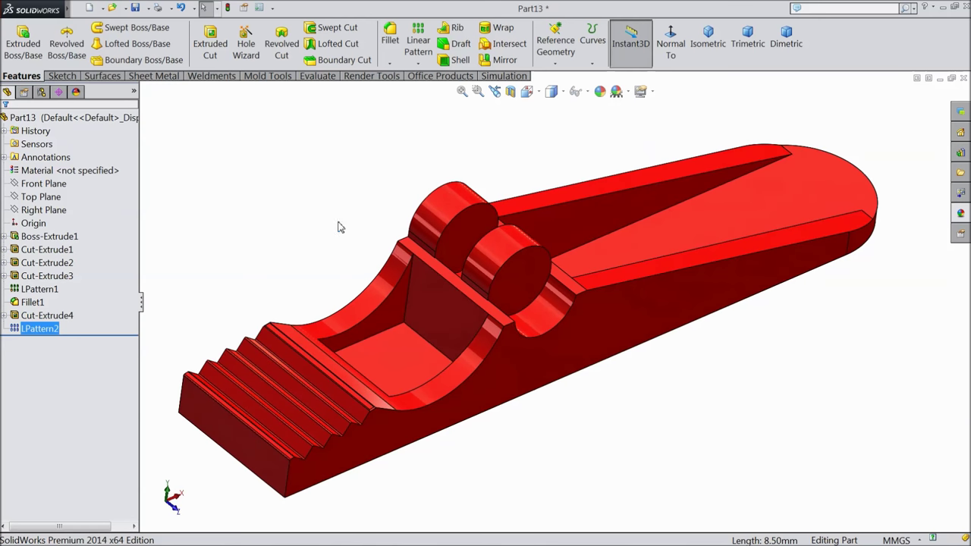
Start a sketch on the part's side face, view it normal, and draw a circle on the bottom edge.
{"action": "scroll", "coordinate": [788, 327], "scroll_direction": "up", "scroll_amount": 2}
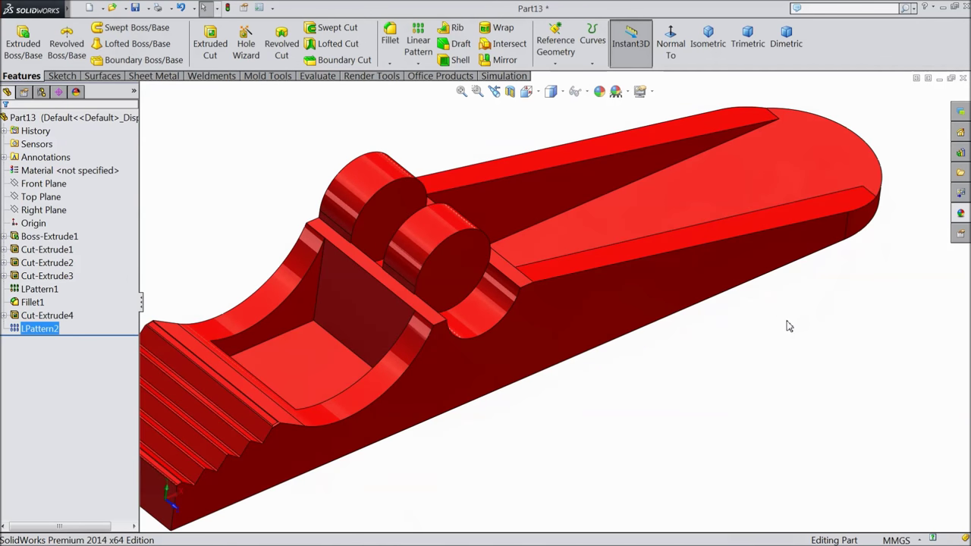
{"action": "left_click", "coordinate": [694, 302]}
{"action": "left_click", "coordinate": [723, 261]}
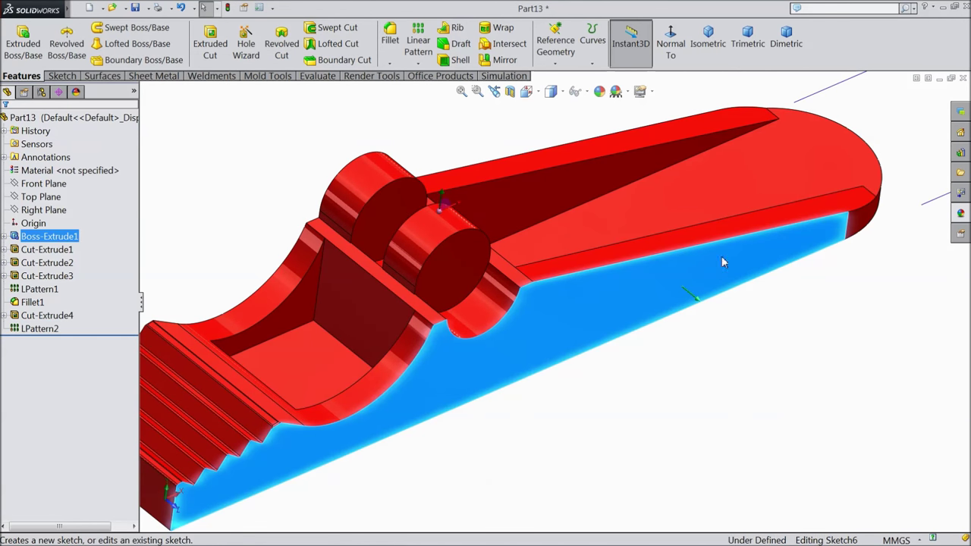
{"action": "left_click", "coordinate": [670, 48]}
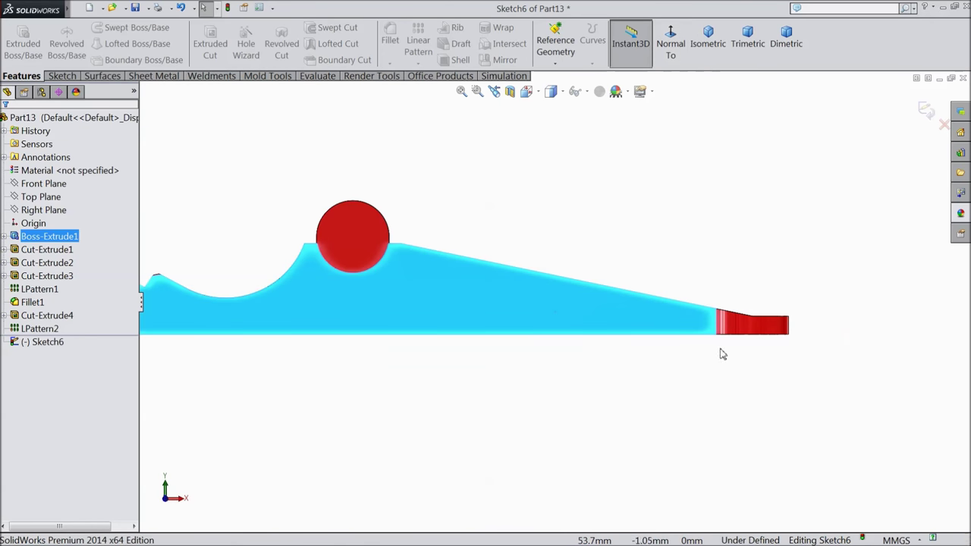
{"action": "left_click", "coordinate": [63, 76]}
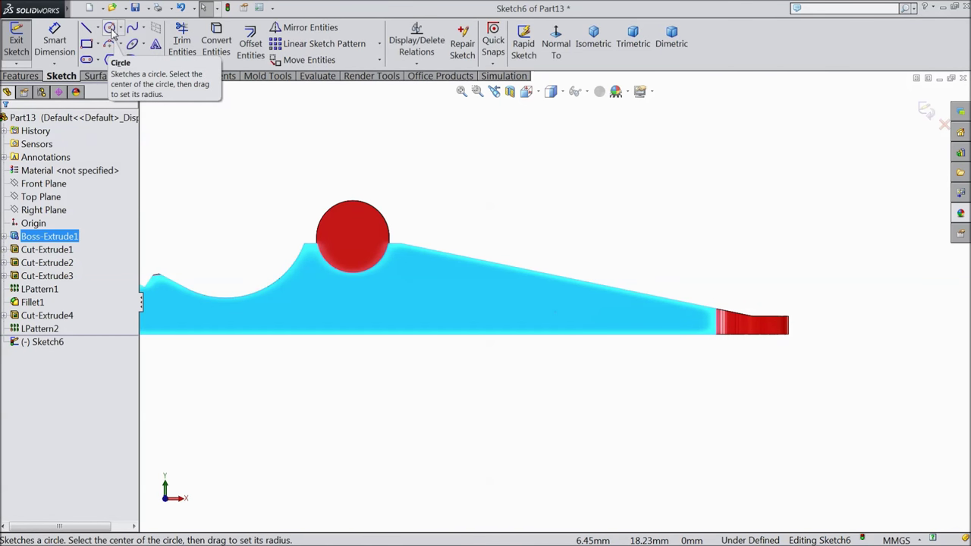
{"action": "left_click", "coordinate": [111, 29]}
{"action": "scroll", "coordinate": [675, 357], "scroll_direction": "down", "scroll_amount": 3}
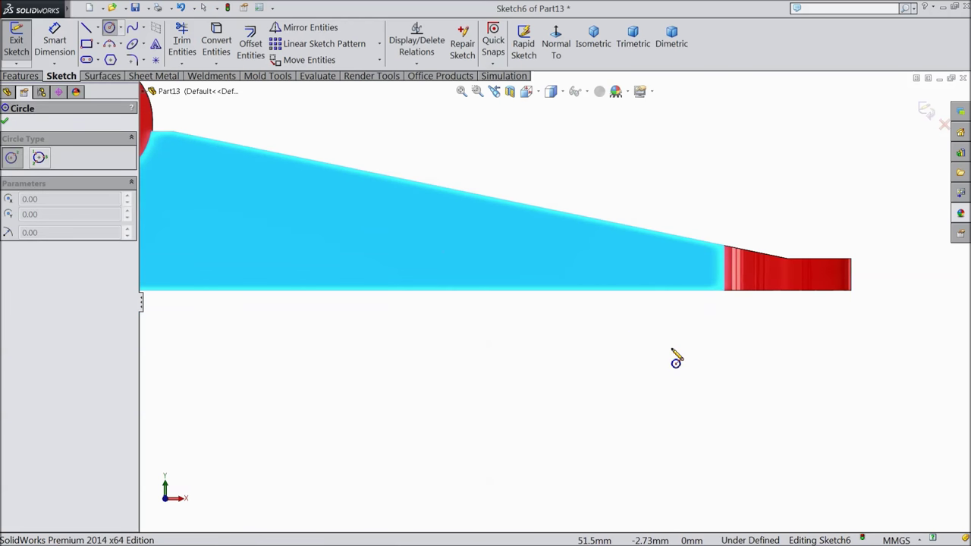
{"action": "left_click", "coordinate": [605, 291]}
{"action": "left_click", "coordinate": [611, 310]}
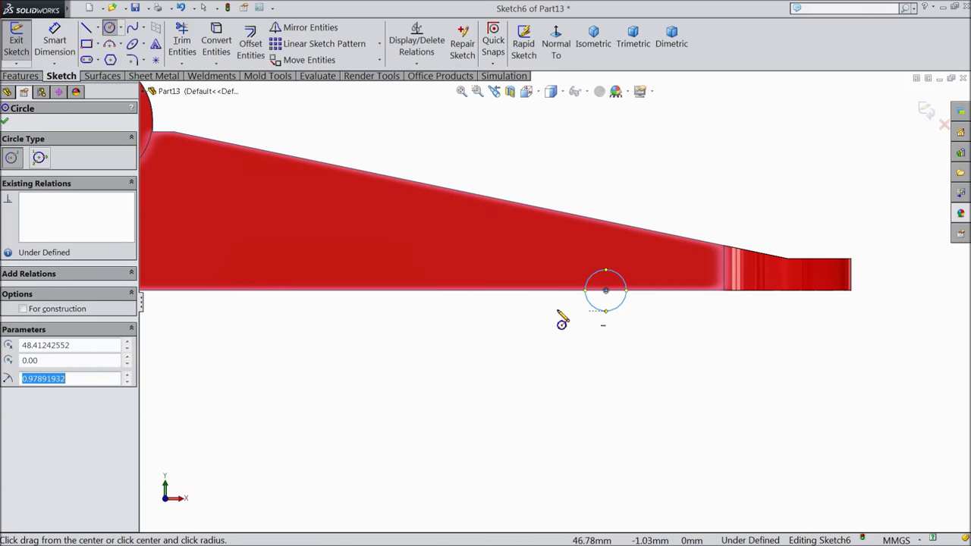
Dimension the circle to Ø1 with its centre 14 mm from the part's right end.
{"action": "left_click", "coordinate": [54, 41]}
{"action": "scroll", "coordinate": [618, 336], "scroll_direction": "down", "scroll_amount": 2}
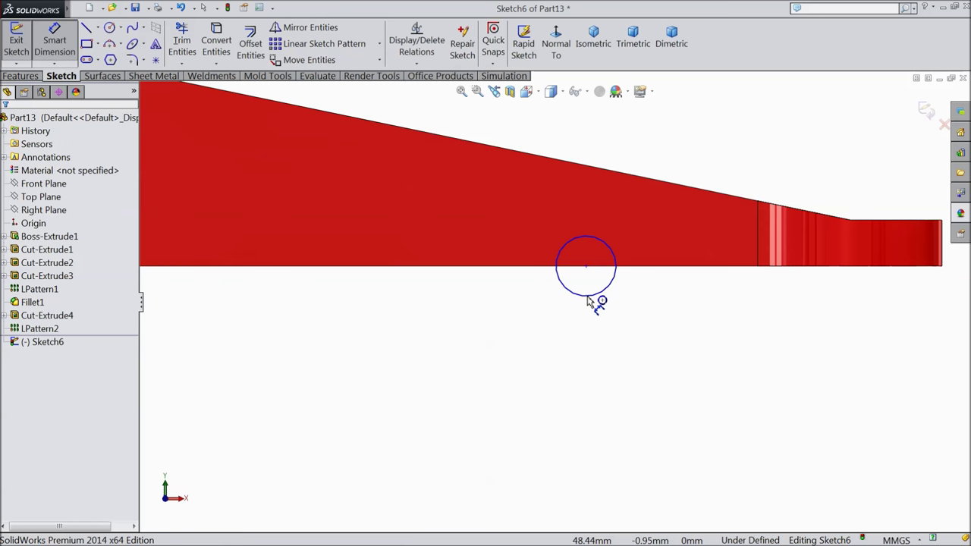
{"action": "left_click", "coordinate": [591, 295]}
{"action": "left_click", "coordinate": [467, 333]}
{"action": "type", "text": "1"}
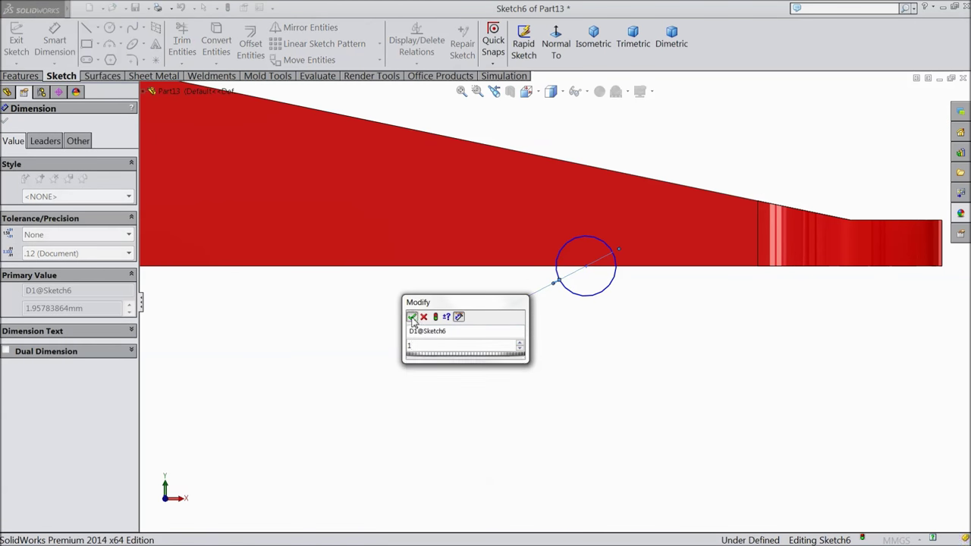
{"action": "left_click", "coordinate": [412, 319]}
{"action": "left_click", "coordinate": [586, 269]}
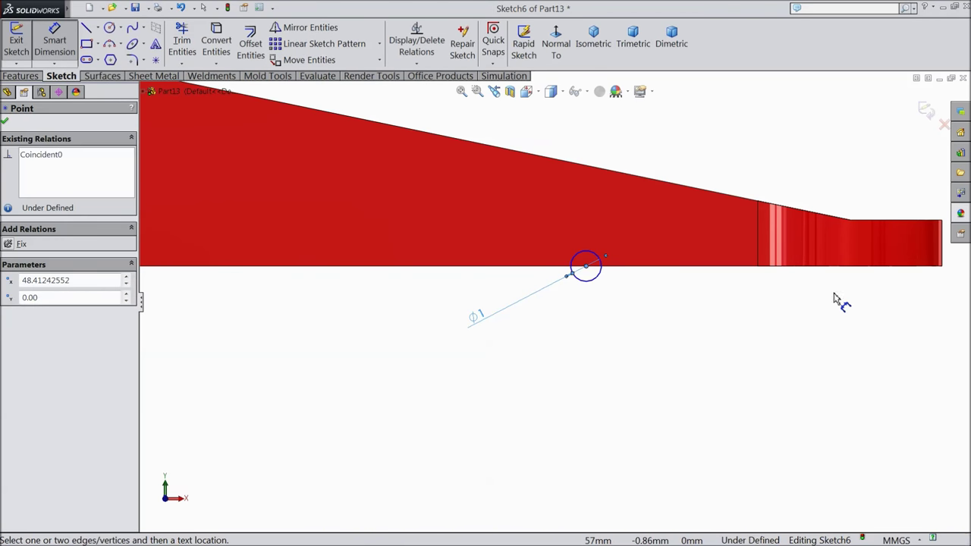
{"action": "scroll", "coordinate": [889, 292], "scroll_direction": "up", "scroll_amount": 1}
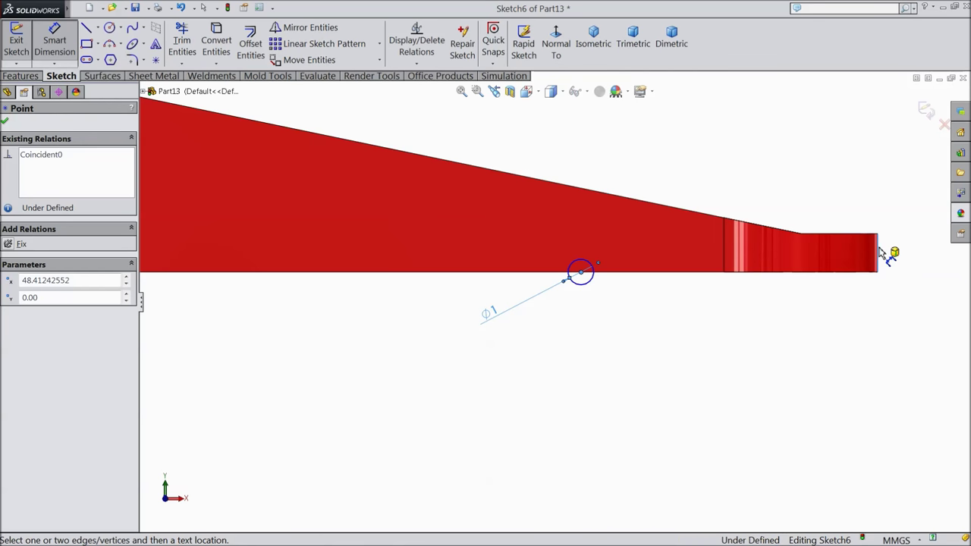
{"action": "left_click", "coordinate": [878, 256]}
{"action": "left_click", "coordinate": [747, 377]}
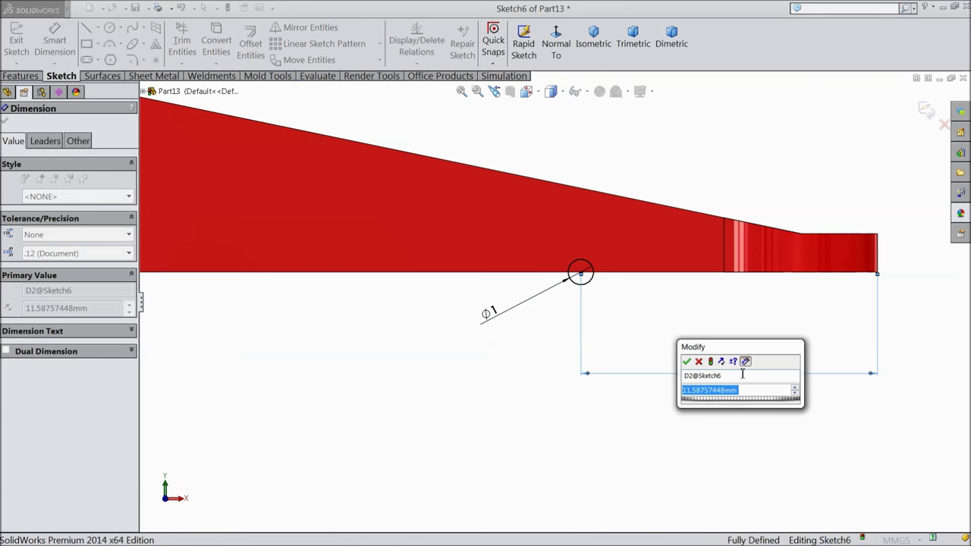
{"action": "type", "text": "14"}
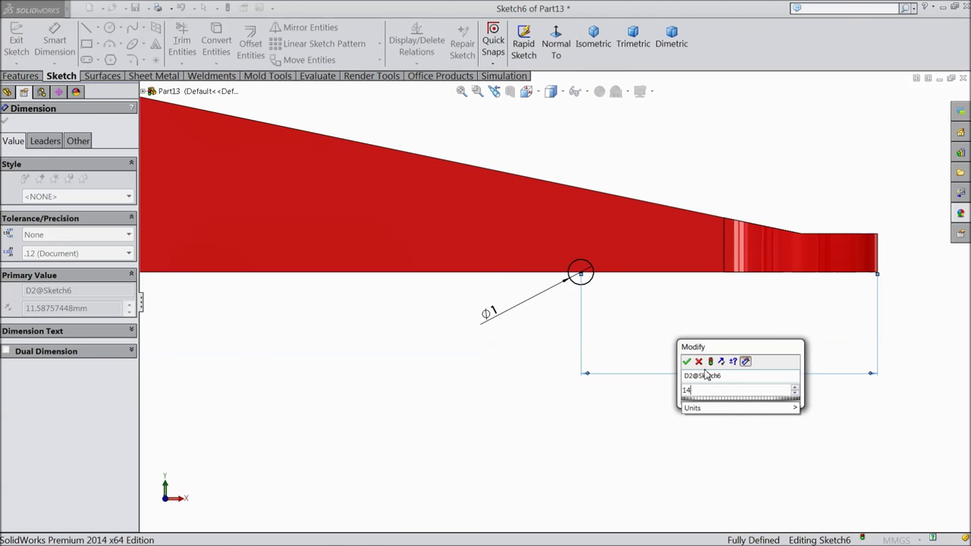
{"action": "left_click", "coordinate": [687, 361]}
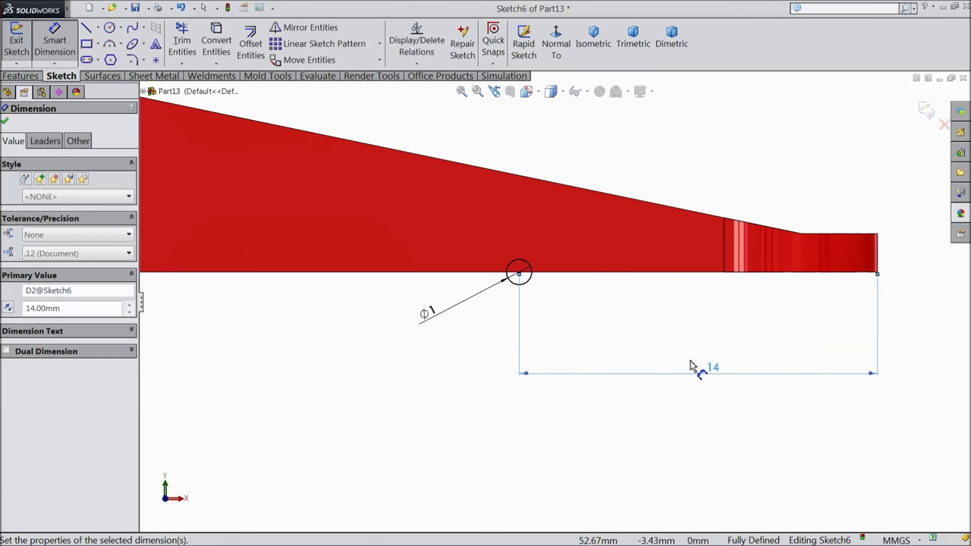
{"action": "left_click", "coordinate": [6, 123]}
Draw a line across the circle's diameter and trim away its upper arc.
{"action": "left_click", "coordinate": [86, 27]}
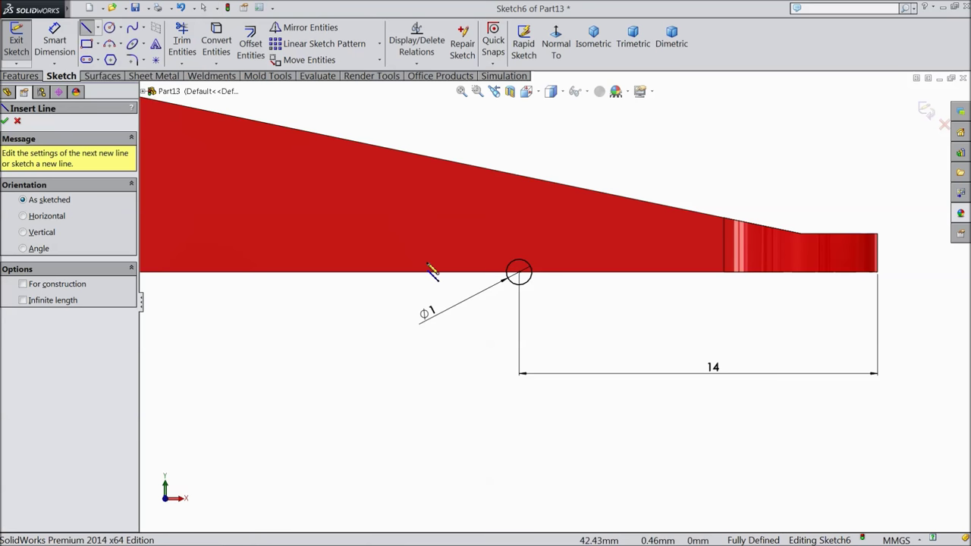
{"action": "scroll", "coordinate": [455, 269], "scroll_direction": "down", "scroll_amount": 5}
{"action": "left_click", "coordinate": [674, 289]}
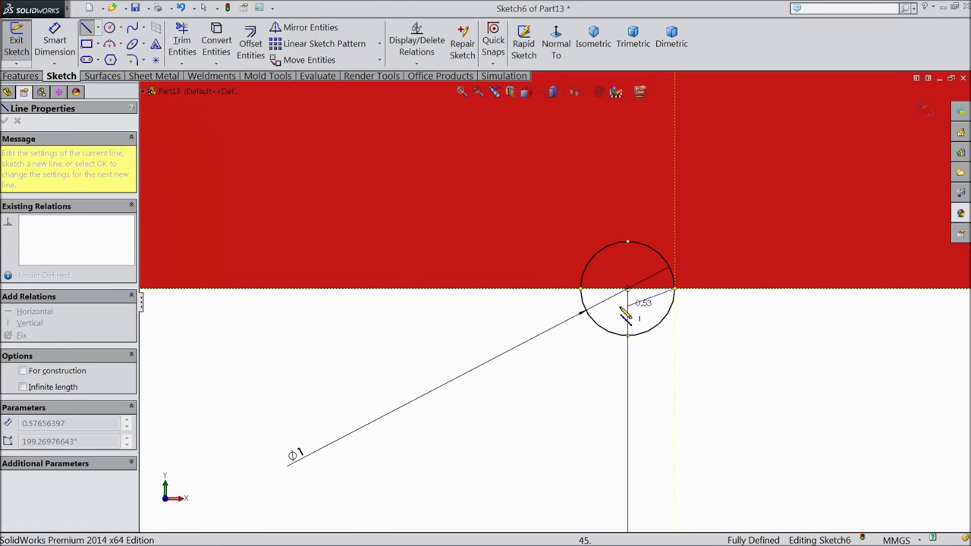
{"action": "left_click", "coordinate": [581, 293]}
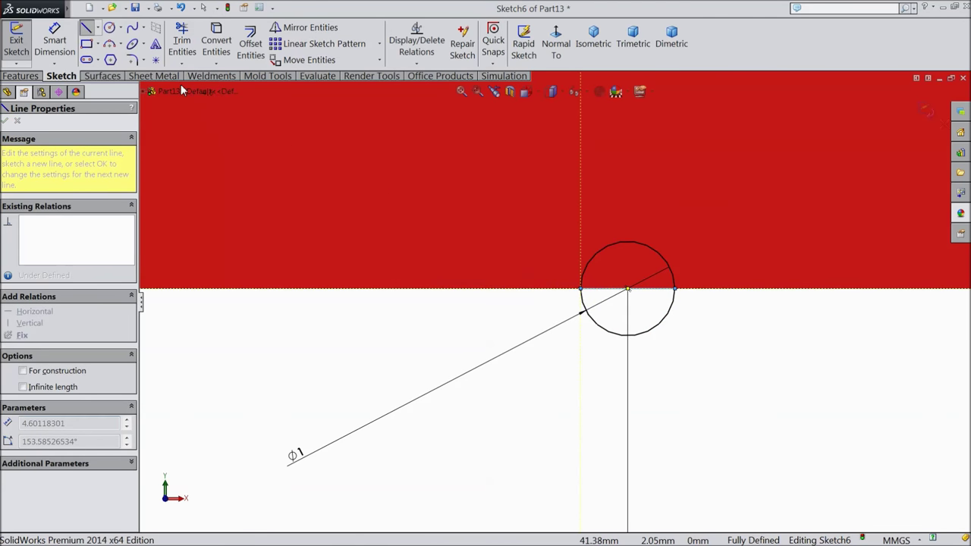
{"action": "left_click", "coordinate": [182, 42]}
{"action": "left_click", "coordinate": [615, 257]}
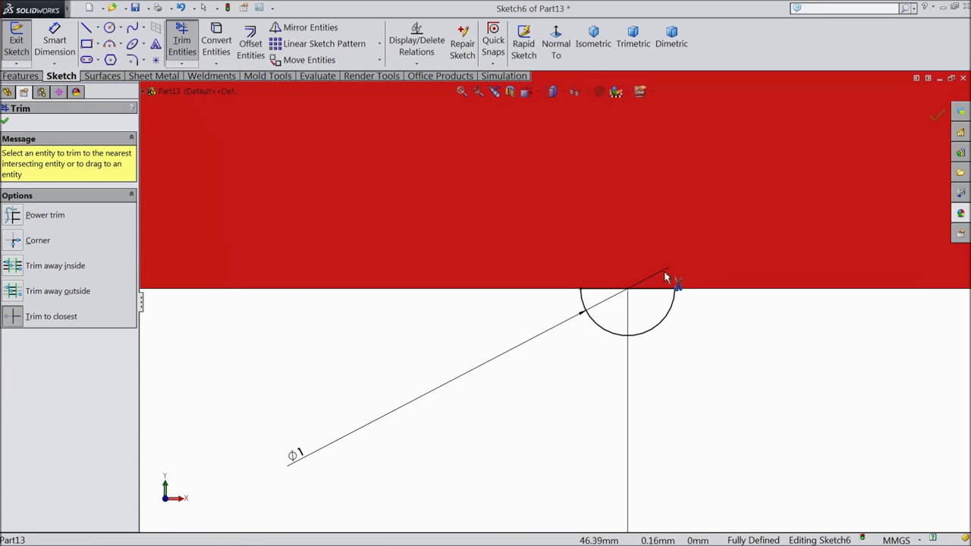
{"action": "scroll", "coordinate": [614, 313], "scroll_direction": "up", "scroll_amount": 4}
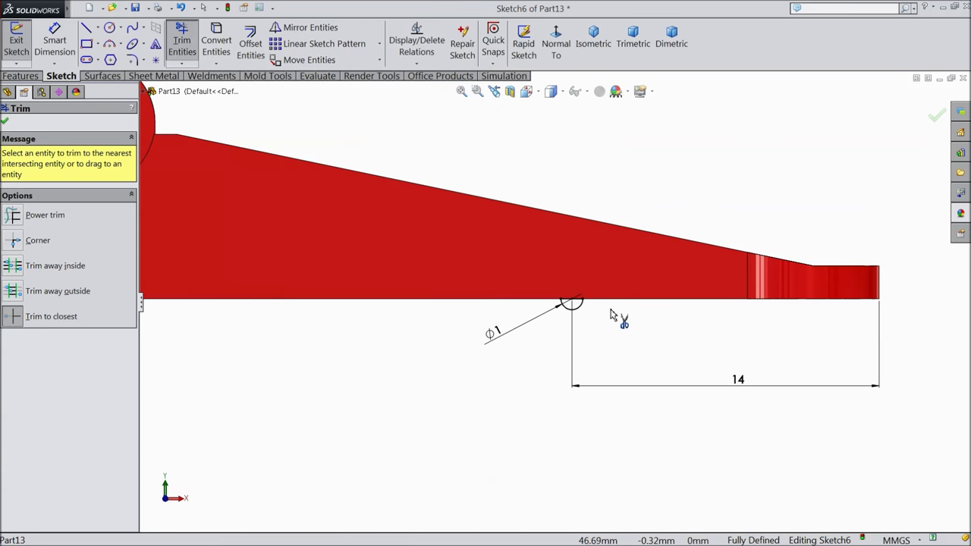
{"action": "left_click", "coordinate": [5, 122]}
{"action": "left_click", "coordinate": [21, 77]}
{"action": "left_click", "coordinate": [22, 43]}
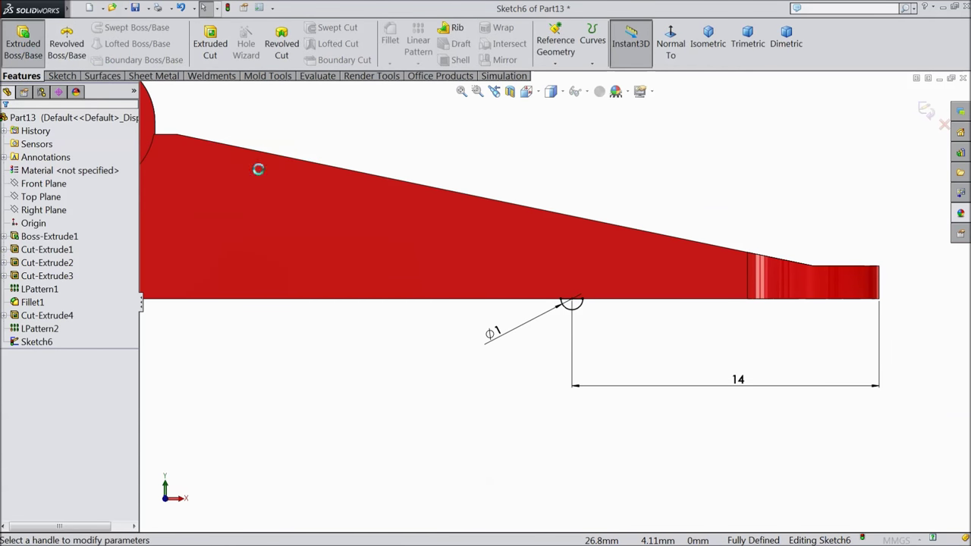
Select Sketch6's half-circle region as the contour to extrude.
{"action": "left_click", "coordinate": [50, 194]}
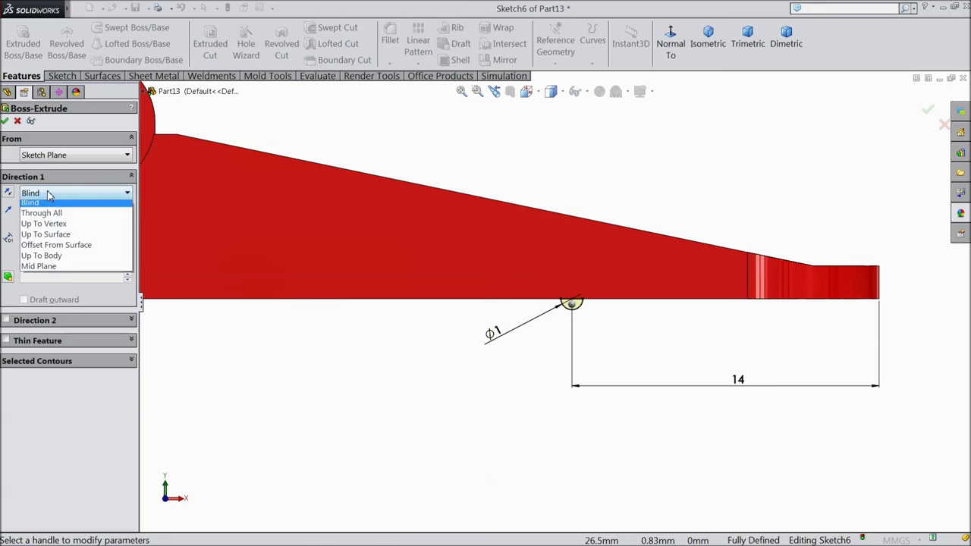
{"action": "left_click", "coordinate": [41, 217]}
{"action": "scroll", "coordinate": [480, 386], "scroll_direction": "down", "scroll_amount": 3}
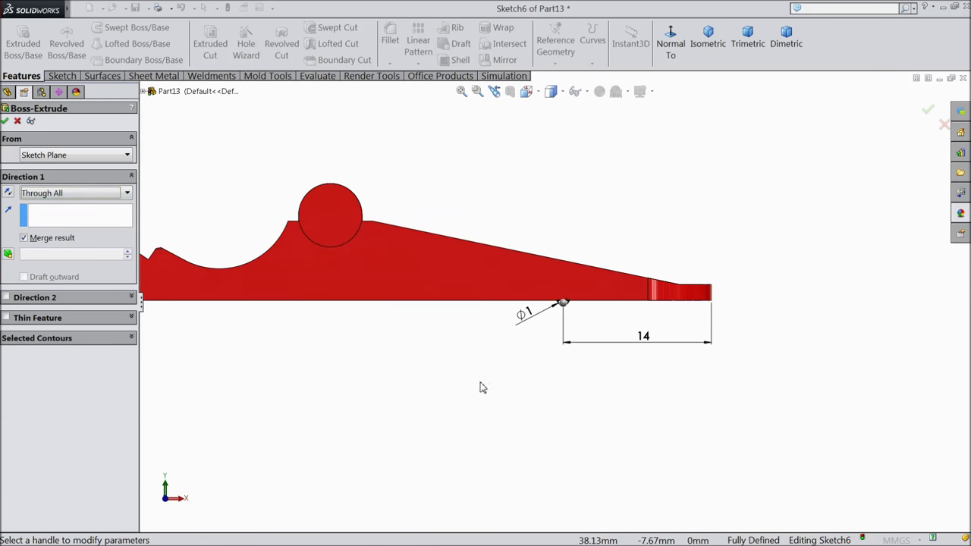
{"action": "middle_click_drag", "start_coordinate": [481, 386], "coordinate": [522, 250]}
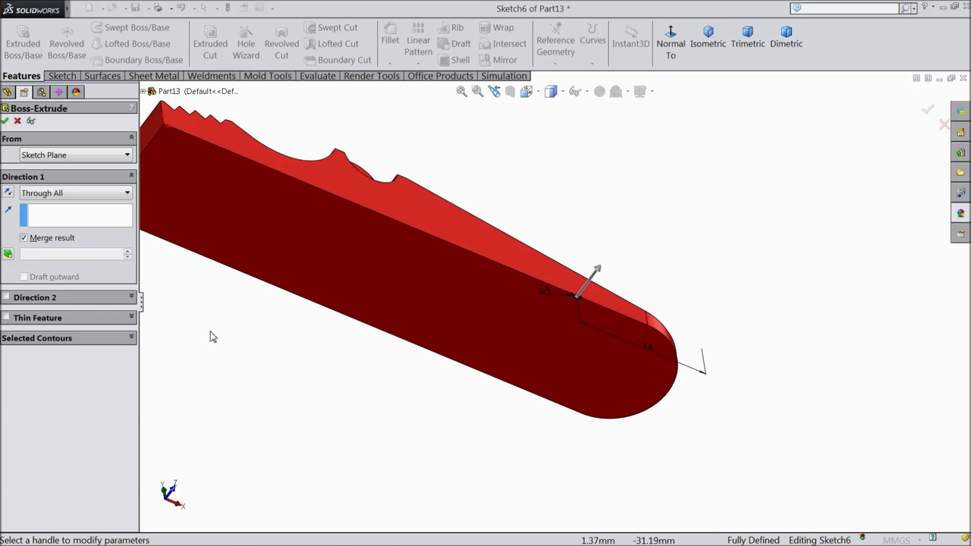
{"action": "middle_click_drag", "start_coordinate": [213, 337], "coordinate": [310, 427]}
{"action": "scroll", "coordinate": [587, 295], "scroll_direction": "up", "scroll_amount": 5}
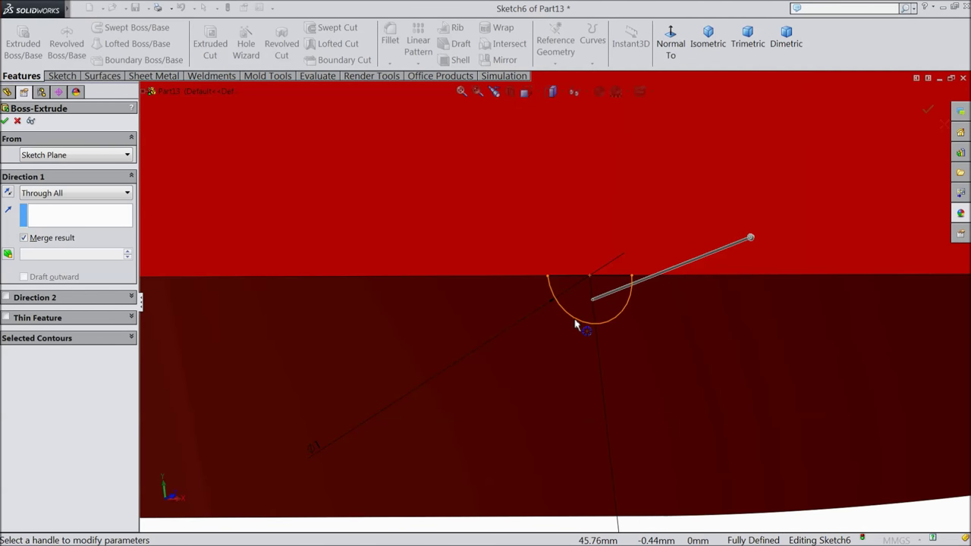
{"action": "left_click", "coordinate": [57, 338]}
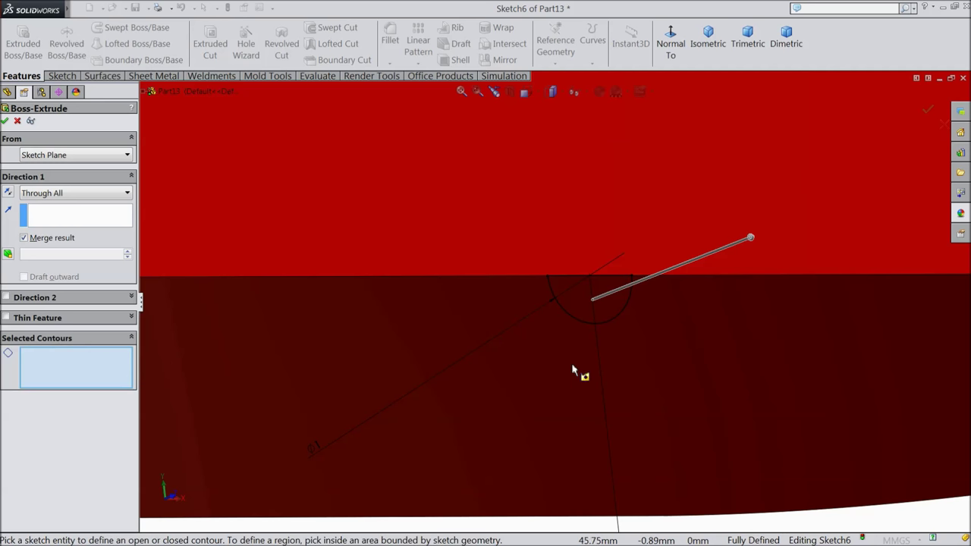
{"action": "left_click", "coordinate": [595, 332]}
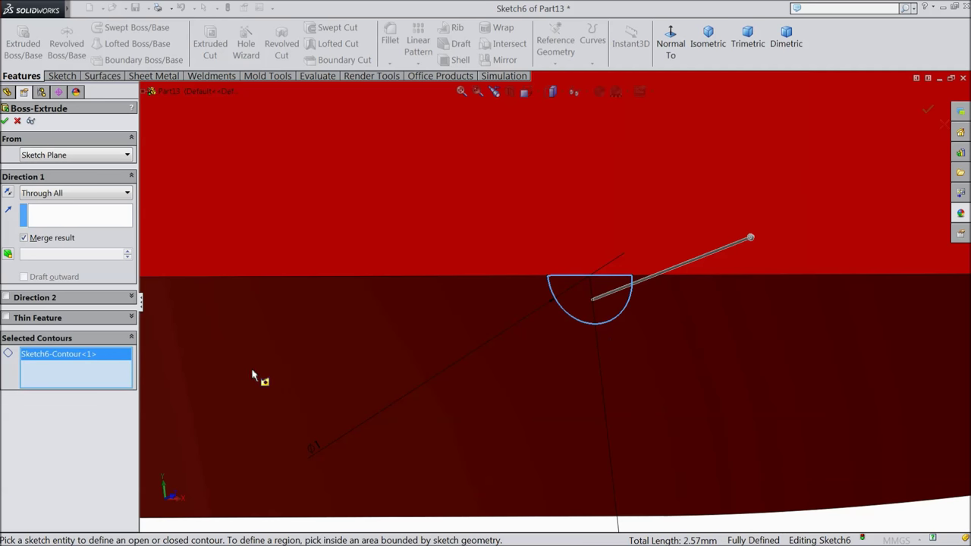
Set the extrusion to Blind, 12 mm deep, and accept it as Boss-Extrude2.
{"action": "left_click", "coordinate": [71, 194]}
{"action": "left_click", "coordinate": [55, 206]}
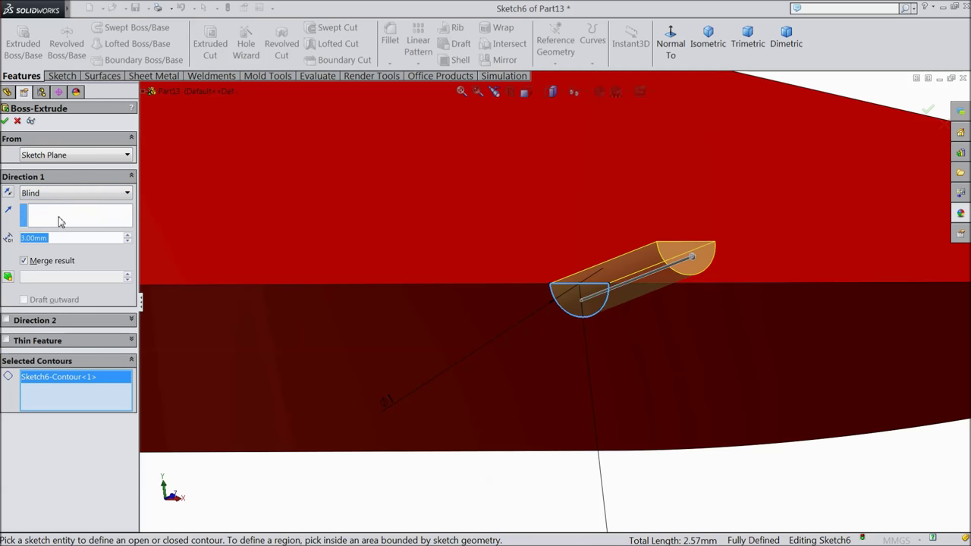
{"action": "type", "text": "12"}
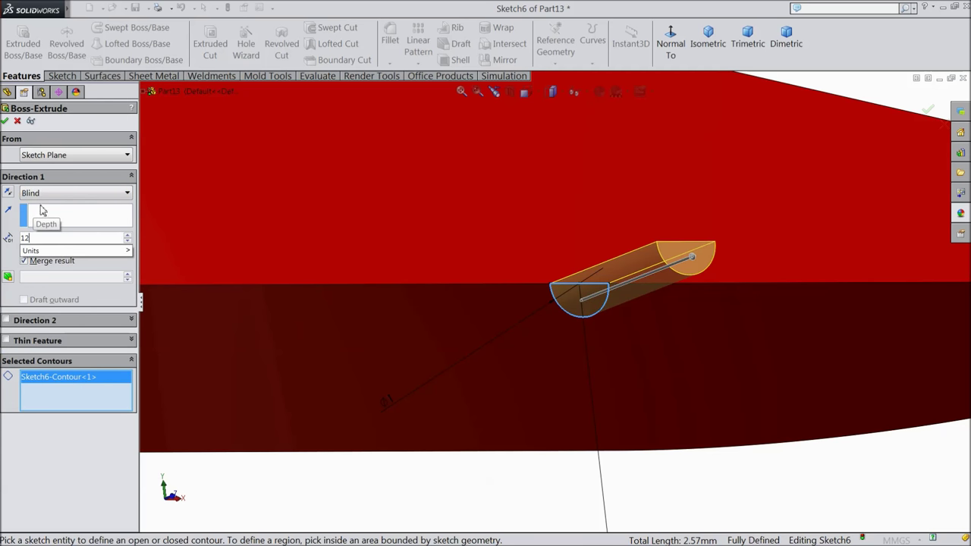
{"action": "key", "text": "Return"}
{"action": "middle_click_drag", "start_coordinate": [227, 288], "coordinate": [390, 379]}
{"action": "key", "text": "f"}
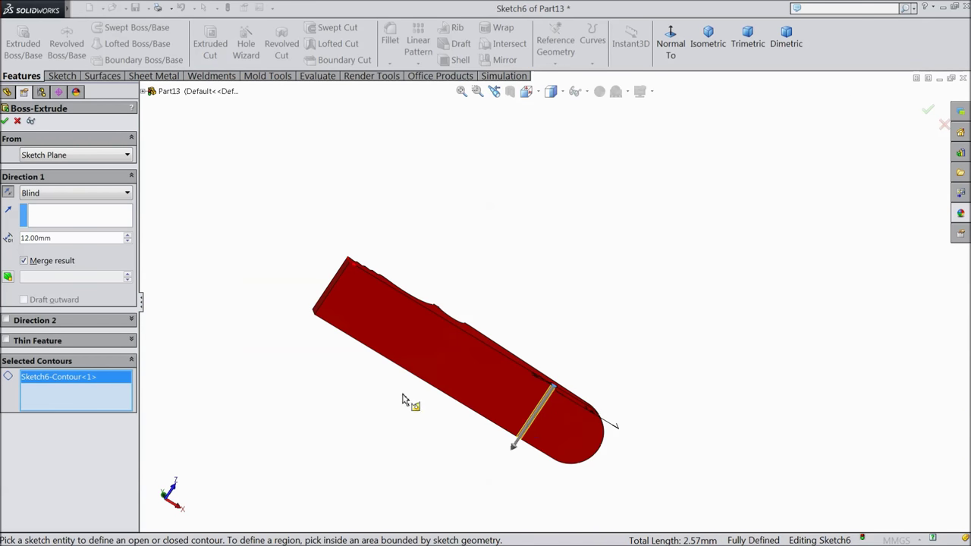
{"action": "scroll", "coordinate": [564, 436], "scroll_direction": "down", "scroll_amount": 5}
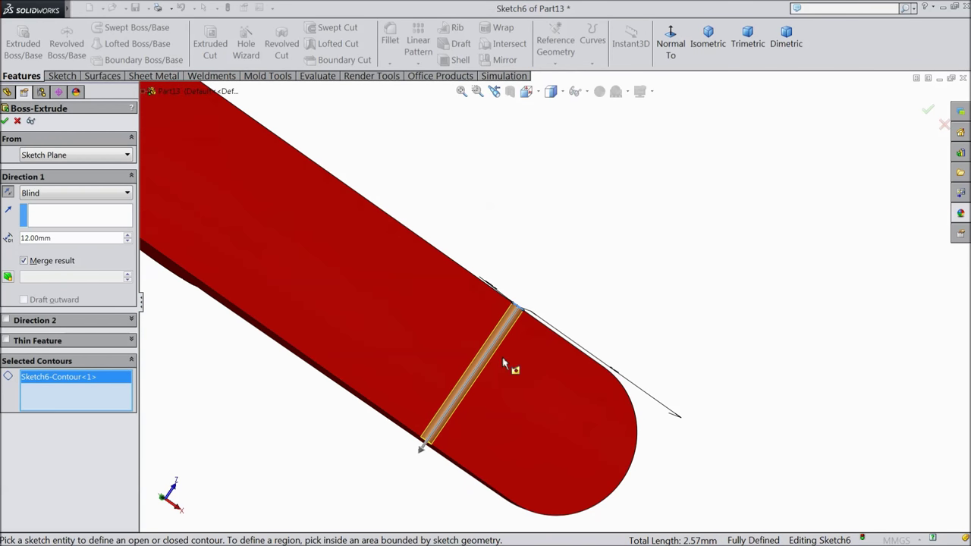
{"action": "left_click", "coordinate": [5, 121]}
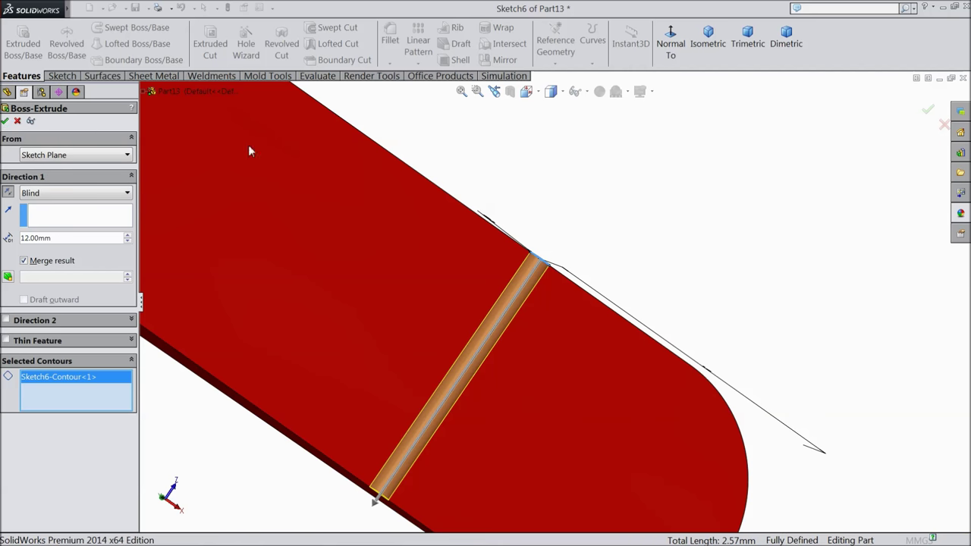
{"action": "scroll", "coordinate": [530, 308], "scroll_direction": "up", "scroll_amount": 3}
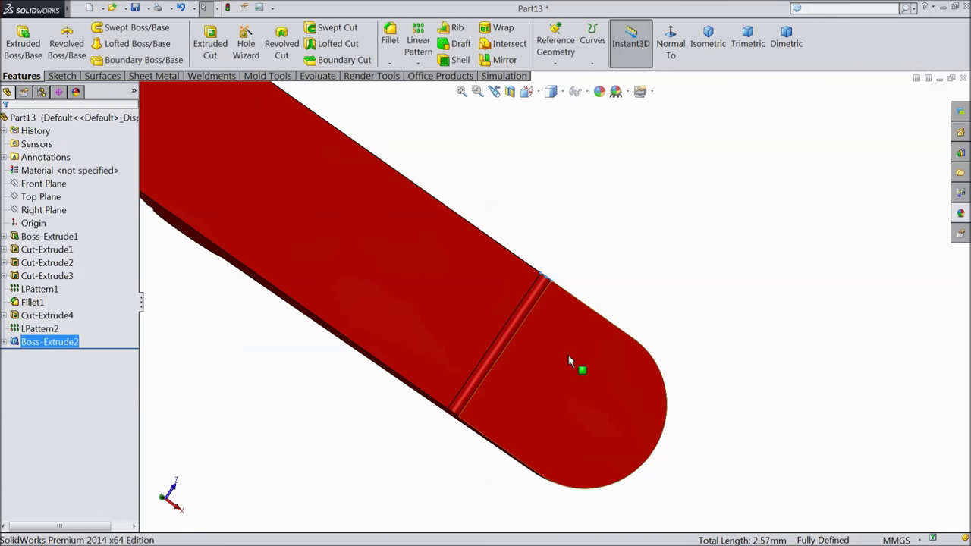
Linear-pattern Boss-Extrude2 along the long side edge: 9 instances spaced 1.5 mm.
{"action": "left_click", "coordinate": [417, 53]}
{"action": "middle_click_drag", "start_coordinate": [524, 407], "coordinate": [513, 317]}
{"action": "scroll", "coordinate": [549, 326], "scroll_direction": "down", "scroll_amount": 5}
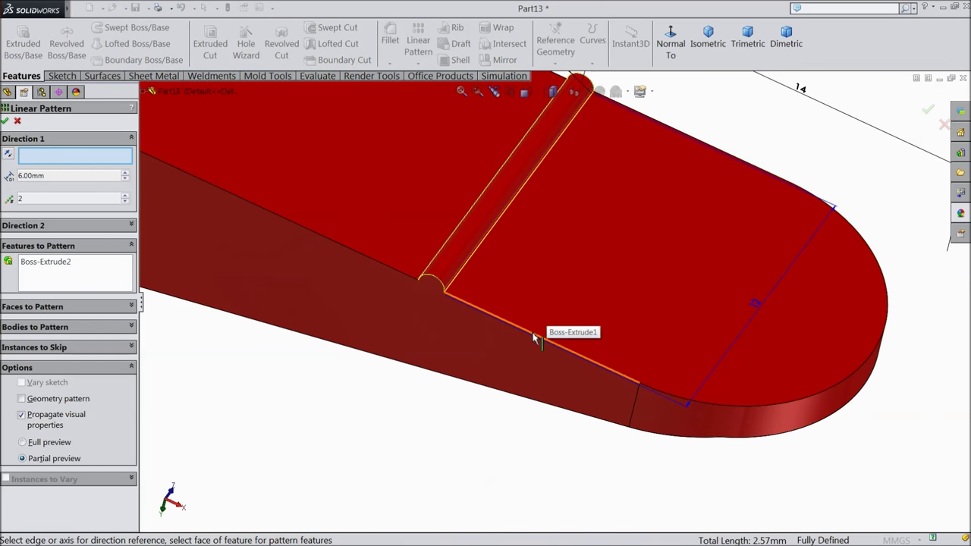
{"action": "left_click", "coordinate": [534, 337]}
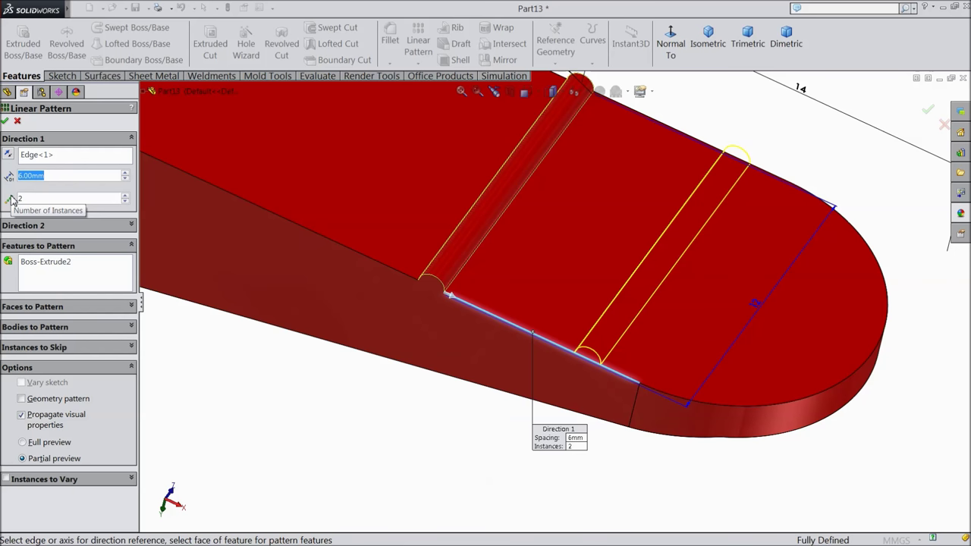
{"action": "type", "text": "1.5"}
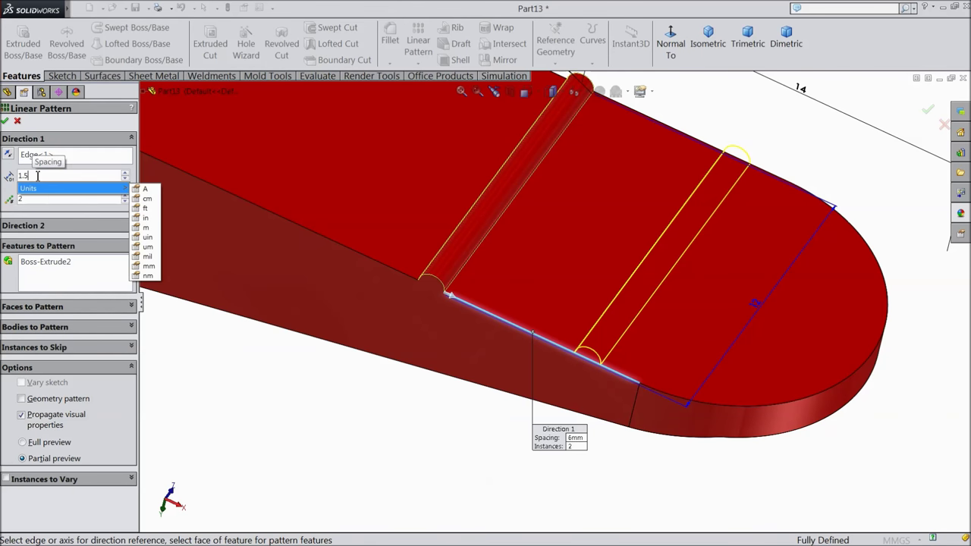
{"action": "key", "text": "Return"}
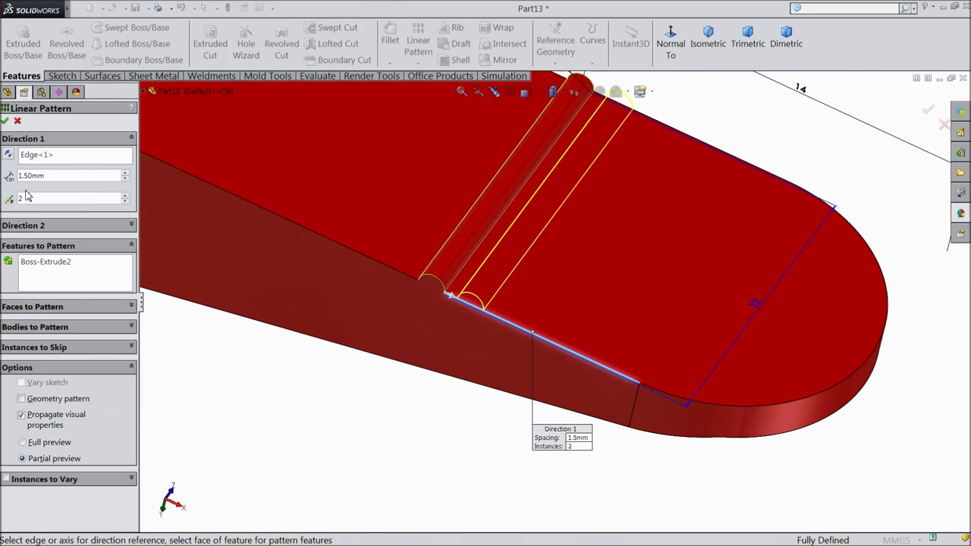
{"action": "key", "text": "Return"}
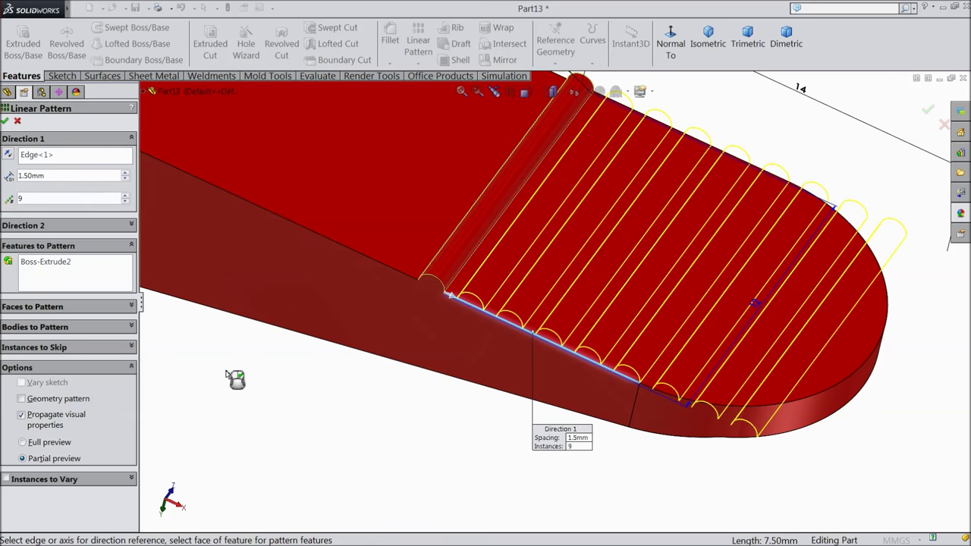
{"action": "left_click", "coordinate": [6, 121]}
{"action": "scroll", "coordinate": [345, 364], "scroll_direction": "up", "scroll_amount": 5}
{"action": "middle_click_drag", "start_coordinate": [359, 387], "coordinate": [457, 275]}
Start a sketch on the flat slot face, viewed normal, with a centerline along the slot.
{"action": "left_click", "coordinate": [494, 288]}
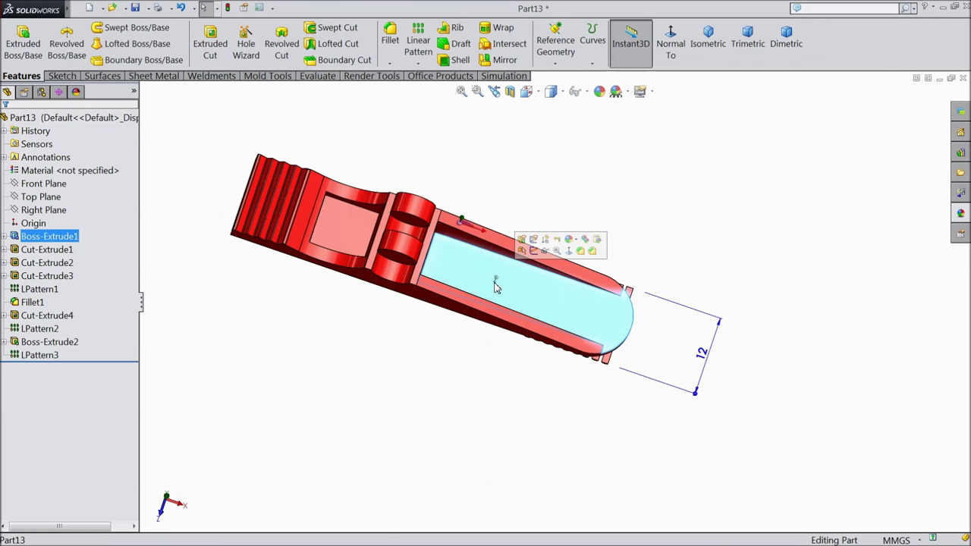
{"action": "left_click", "coordinate": [546, 241]}
{"action": "left_click", "coordinate": [670, 64]}
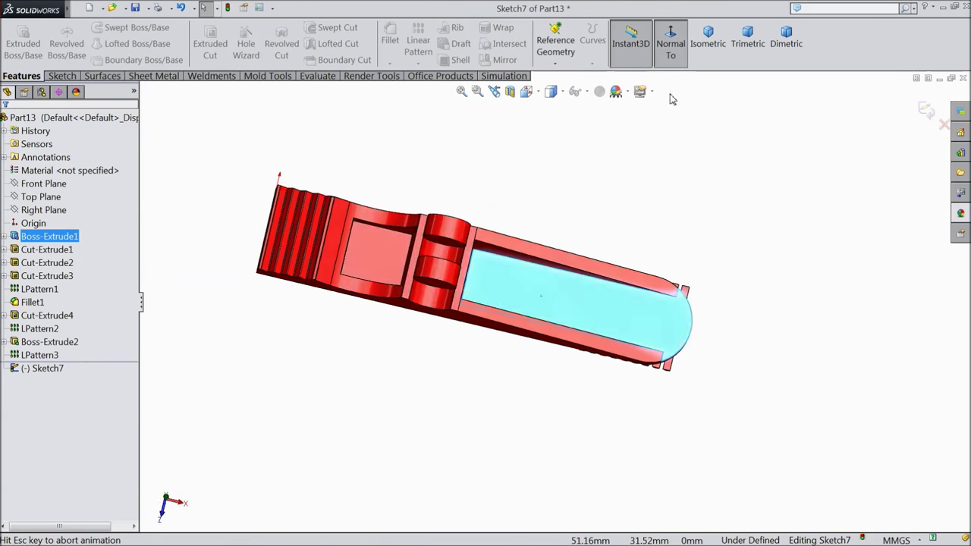
{"action": "scroll", "coordinate": [685, 295], "scroll_direction": "down", "scroll_amount": 4}
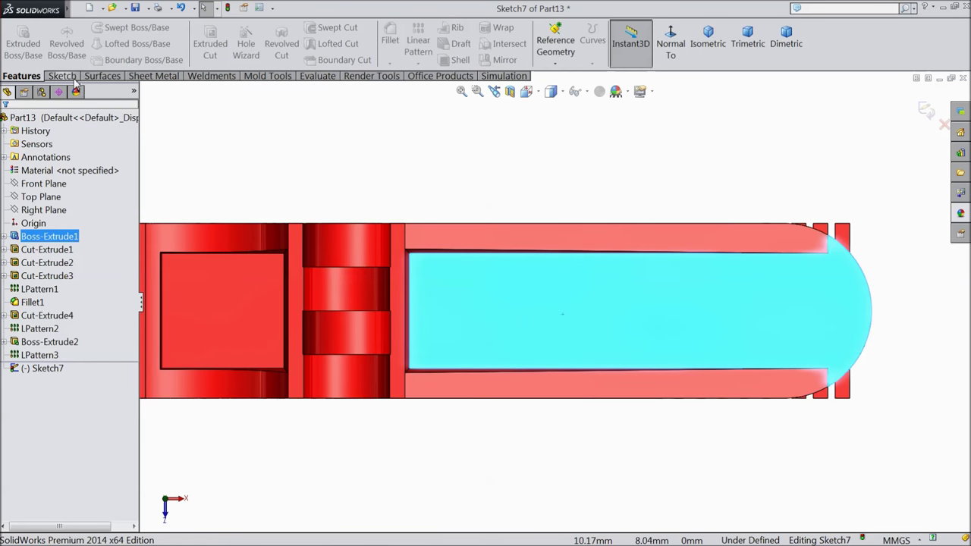
{"action": "left_click", "coordinate": [62, 75]}
{"action": "left_click", "coordinate": [98, 28]}
{"action": "left_click", "coordinate": [112, 59]}
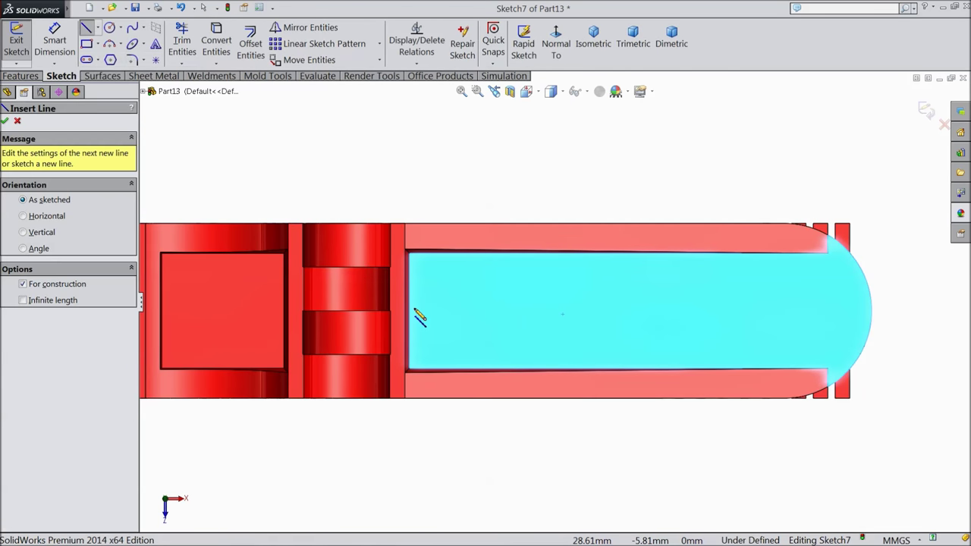
{"action": "left_click", "coordinate": [410, 311]}
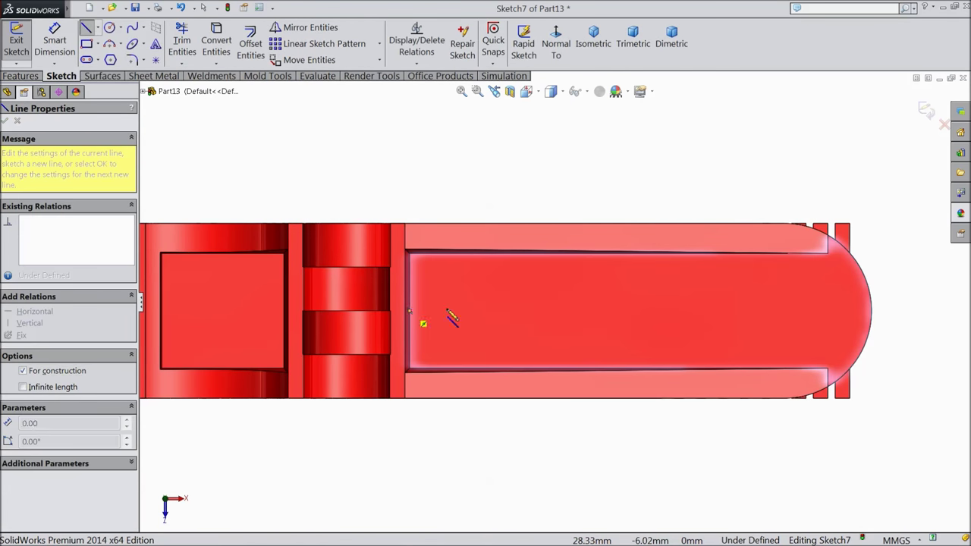
{"action": "right_click", "coordinate": [821, 311]}
{"action": "left_click", "coordinate": [850, 100]}
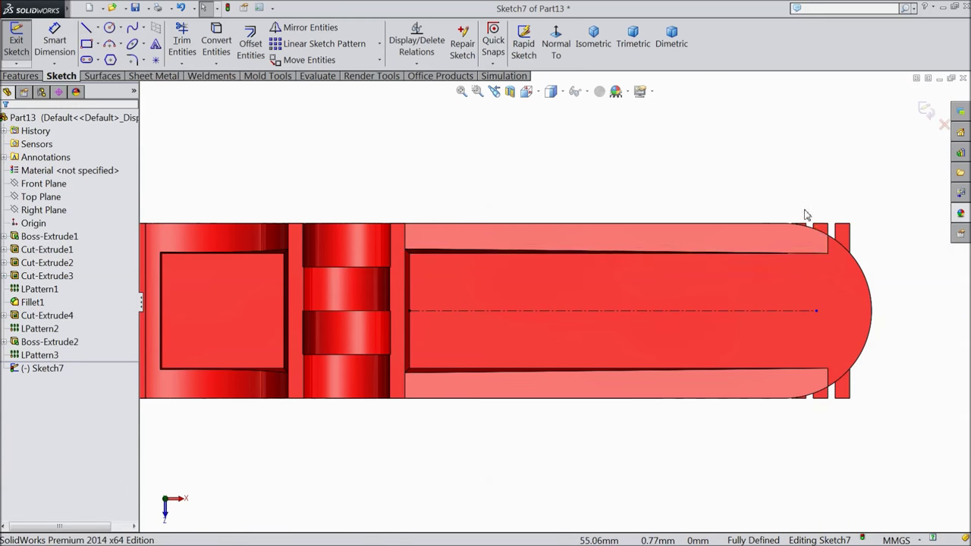
{"action": "scroll", "coordinate": [617, 339], "scroll_direction": "down", "scroll_amount": 3}
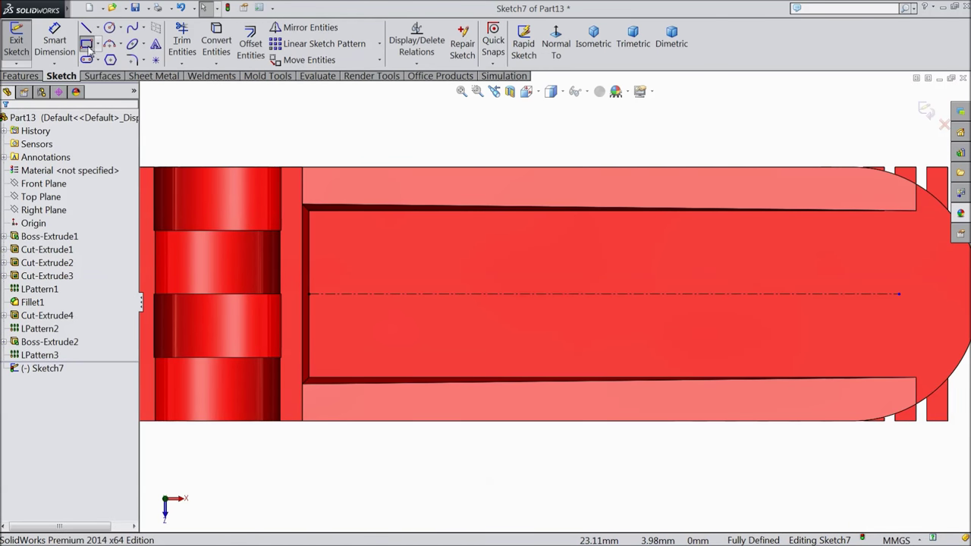
Draw a corner rectangle on the slot face straddling the centerline.
{"action": "left_click", "coordinate": [86, 43]}
{"action": "left_click", "coordinate": [394, 268]}
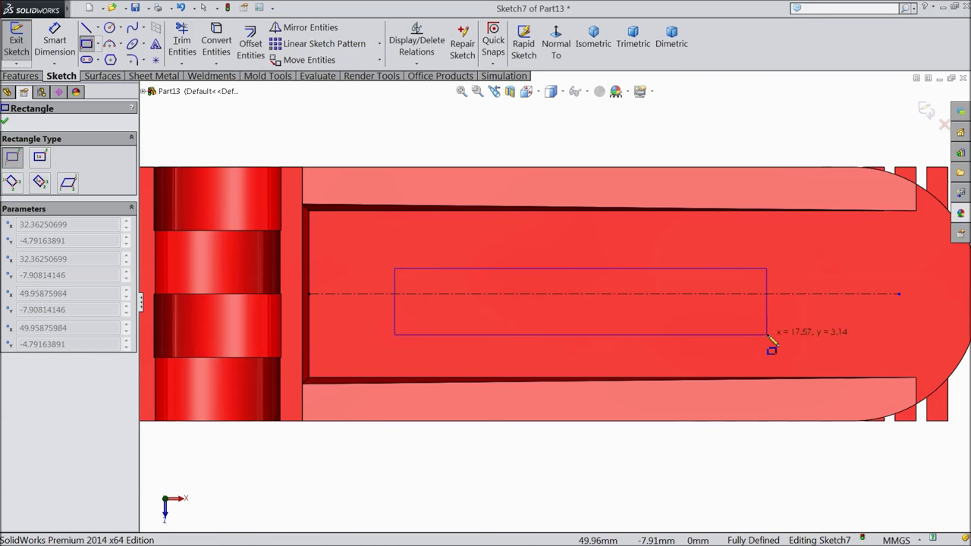
{"action": "left_click", "coordinate": [778, 323]}
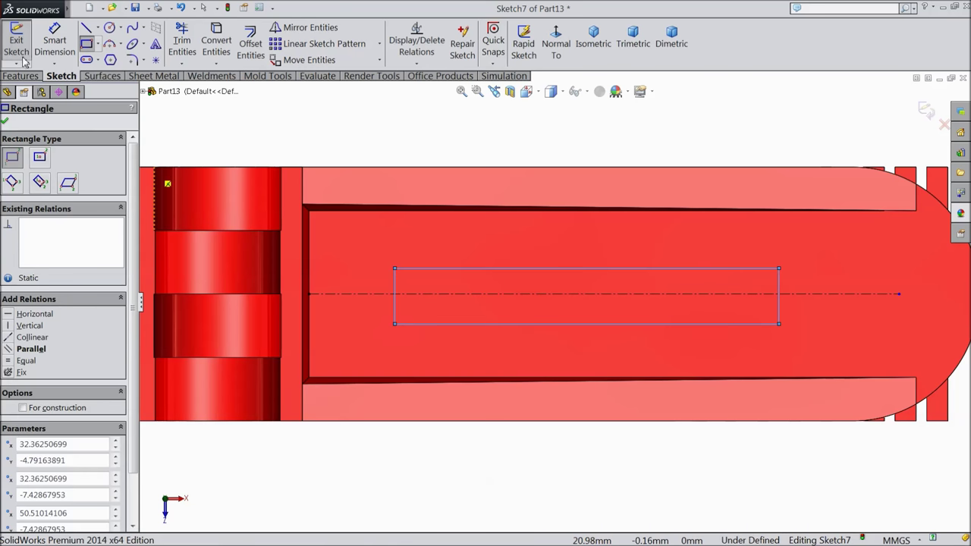
{"action": "right_click", "coordinate": [86, 46]}
{"action": "key", "text": "Escape"}
{"action": "key", "text": "Escape"}
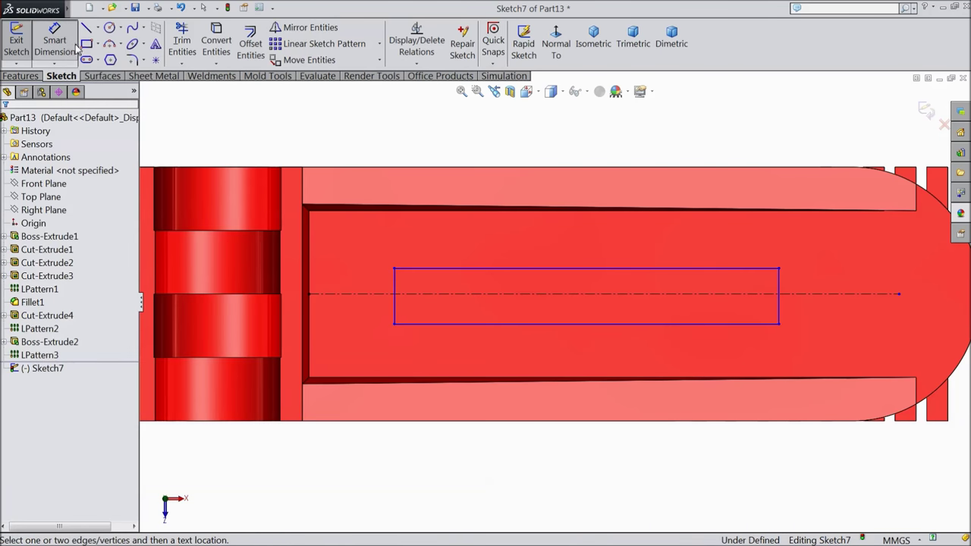
Dimension the rectangle 20 mm long, 3 mm tall, and 2 mm from the inner wall.
{"action": "left_click", "coordinate": [570, 271]}
{"action": "left_click", "coordinate": [558, 144]}
{"action": "type", "text": "20"}
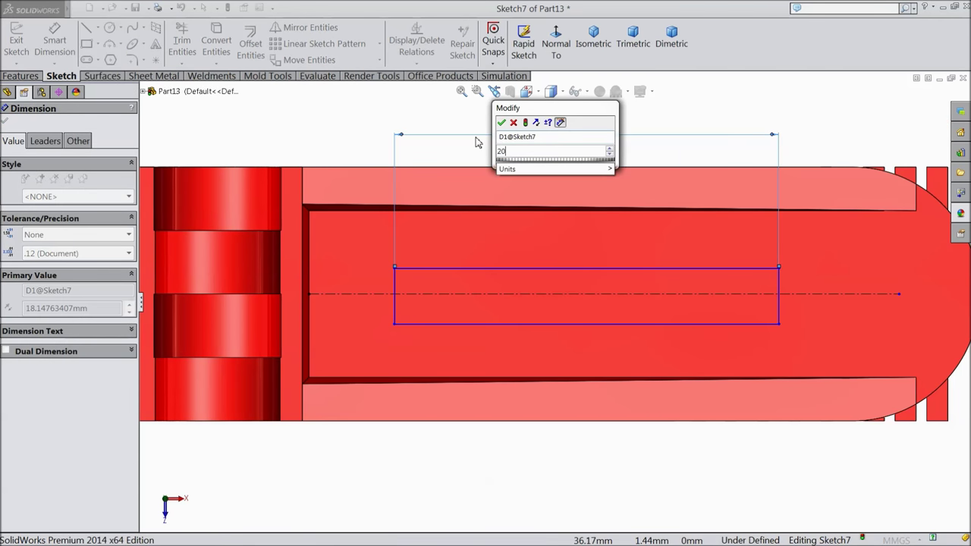
{"action": "left_click", "coordinate": [502, 124]}
{"action": "left_click", "coordinate": [569, 270]}
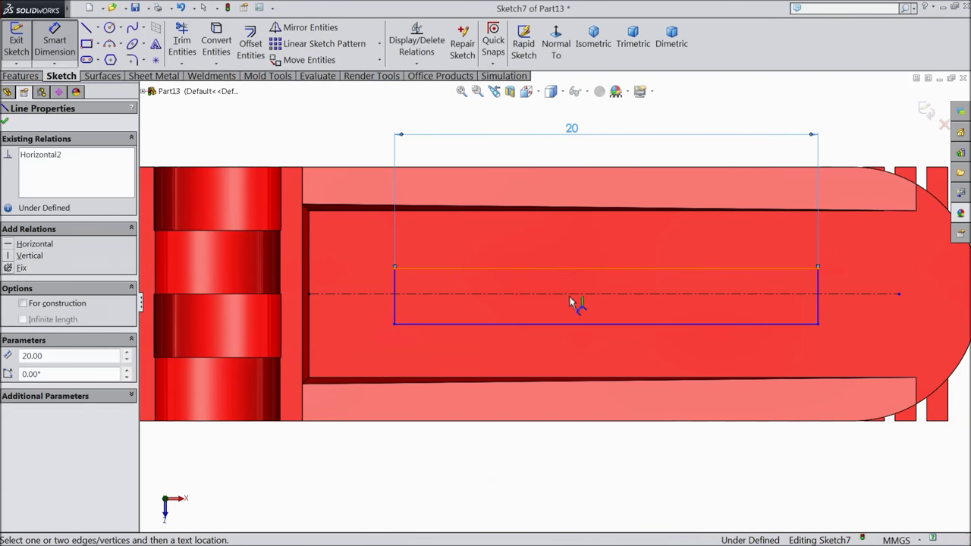
{"action": "left_click", "coordinate": [570, 325]}
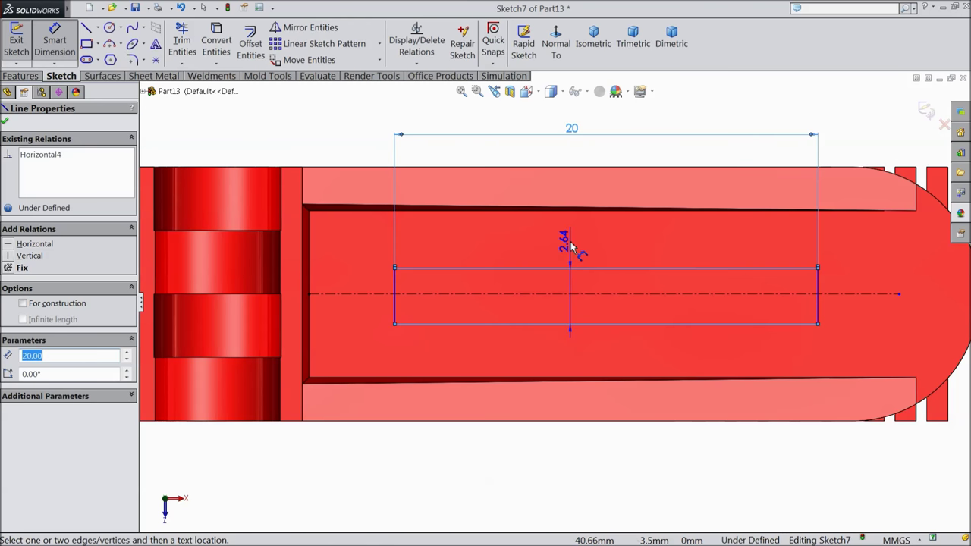
{"action": "left_click", "coordinate": [573, 247]}
{"action": "type", "text": "3"}
{"action": "left_click", "coordinate": [516, 229]}
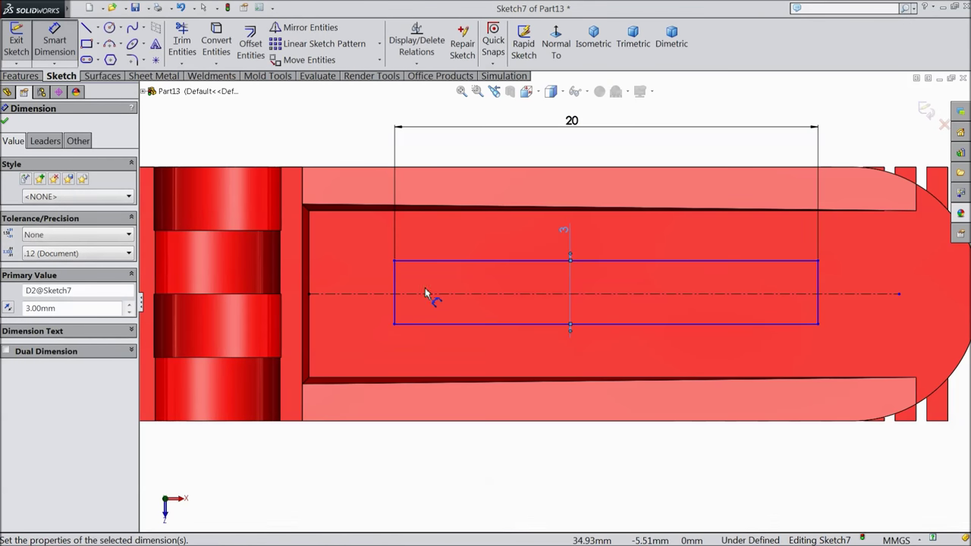
{"action": "left_click", "coordinate": [396, 282]}
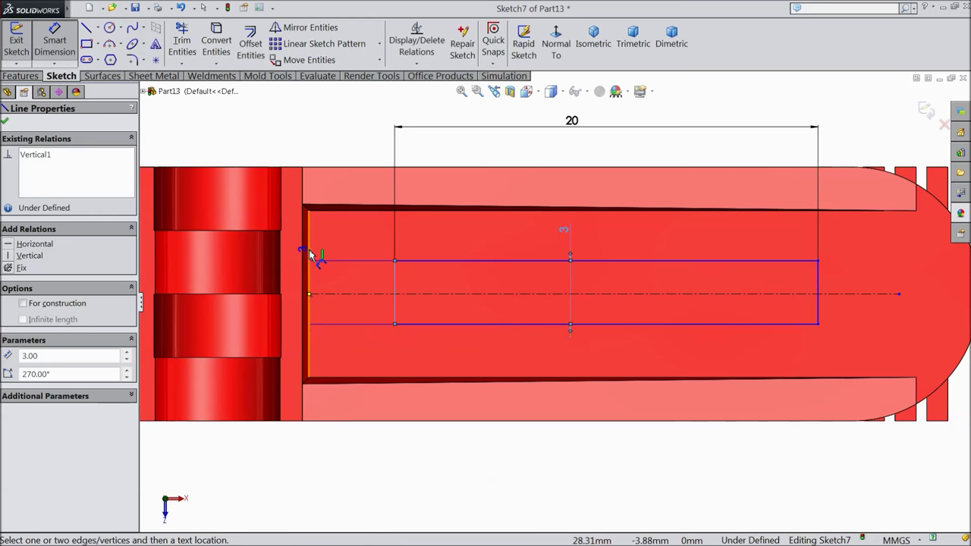
{"action": "left_click", "coordinate": [309, 209]}
{"action": "left_click", "coordinate": [346, 132]}
{"action": "type", "text": "2"}
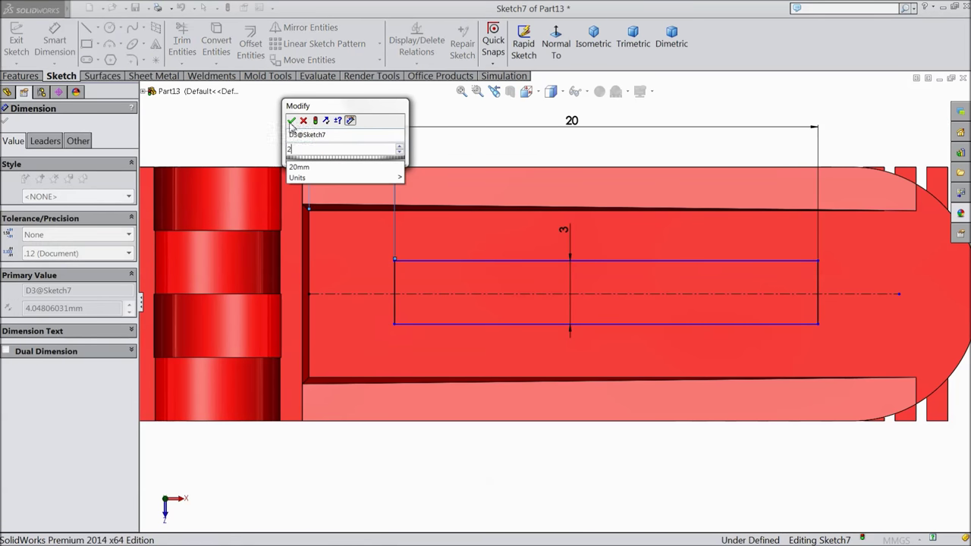
{"action": "key", "text": "Return"}
{"action": "left_click", "coordinate": [5, 124]}
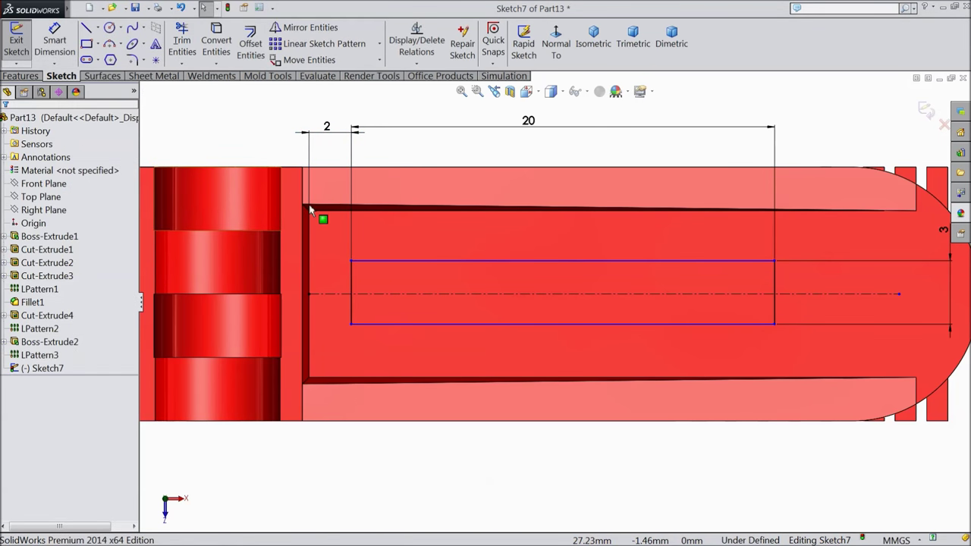
Make the rectangle's long sides symmetric about the centerline.
{"action": "left_click_drag", "start_coordinate": [575, 245], "coordinate": [538, 342]}
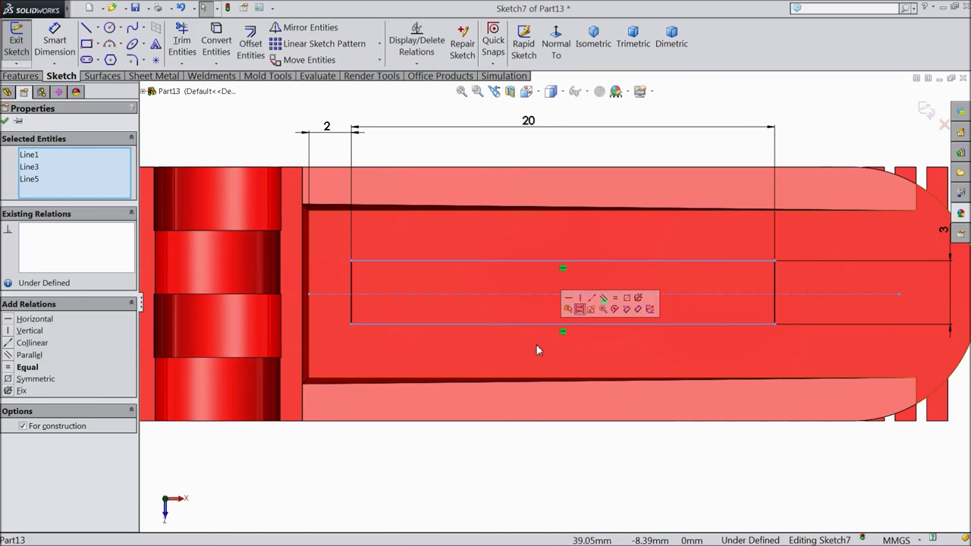
{"action": "left_click", "coordinate": [20, 380]}
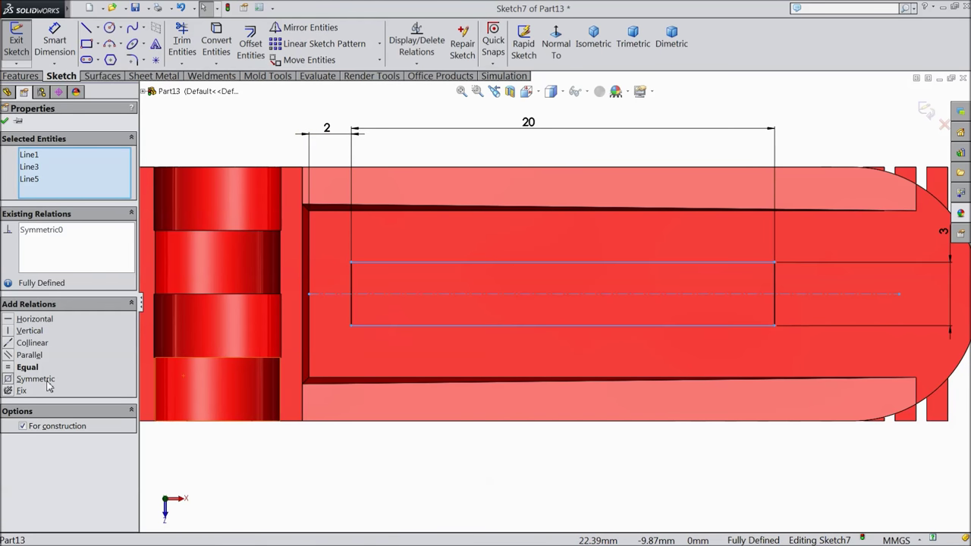
{"action": "left_click", "coordinate": [5, 122]}
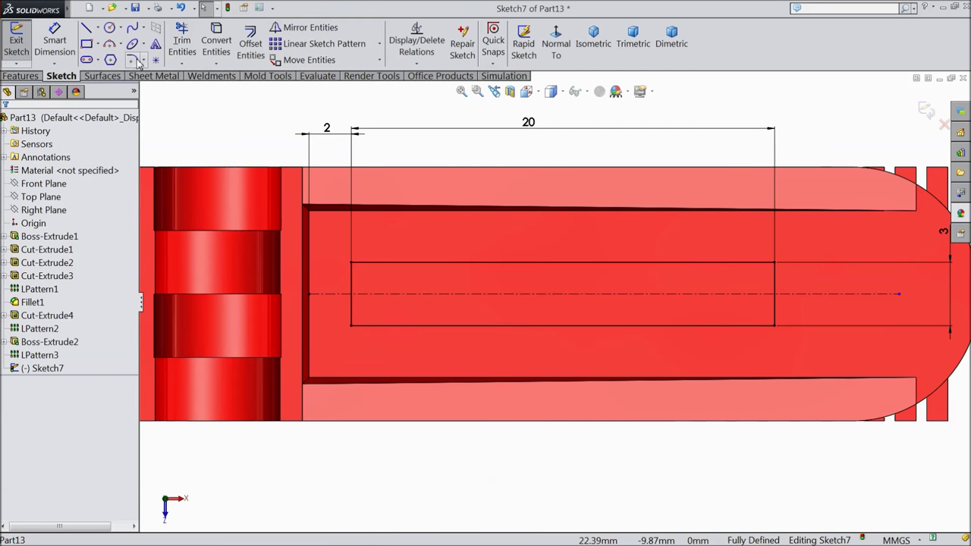
Fillet the rectangle's left corners R0.30 and right corners R0.75.
{"action": "left_click", "coordinate": [135, 60]}
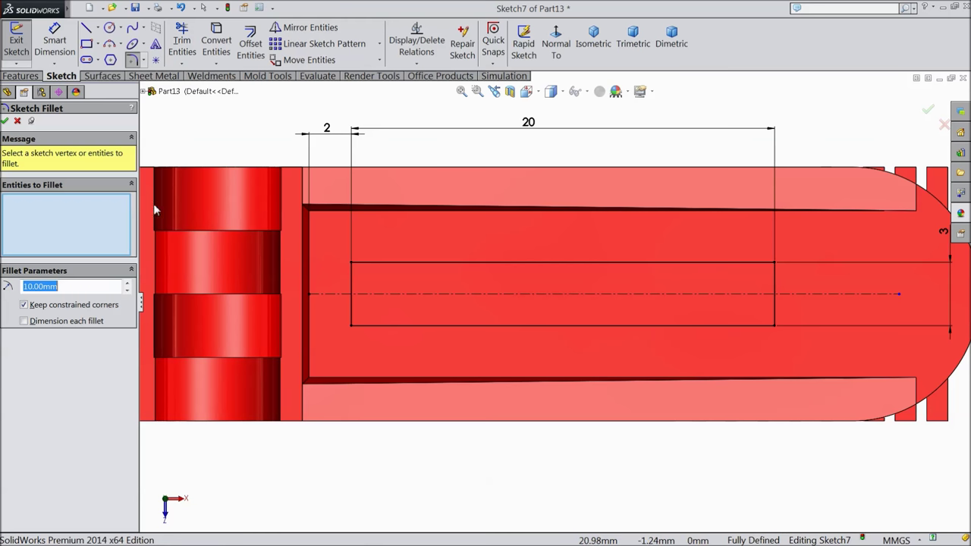
{"action": "left_click", "coordinate": [351, 327]}
{"action": "left_click", "coordinate": [351, 263]}
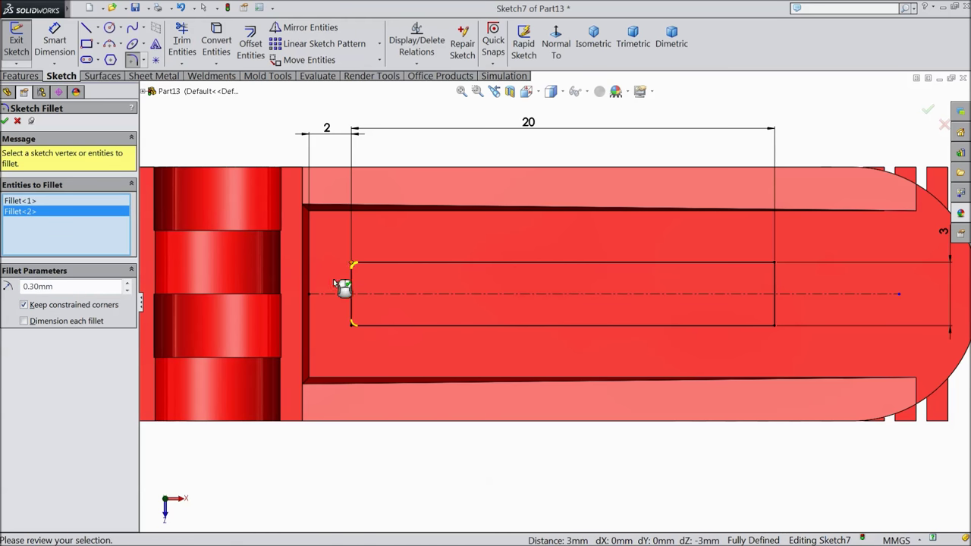
{"action": "left_click", "coordinate": [4, 122]}
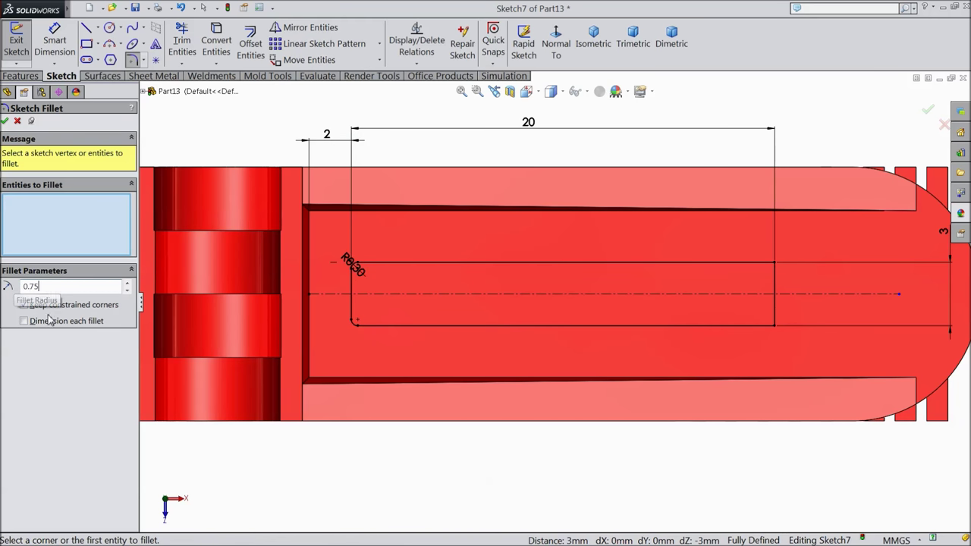
{"action": "left_click", "coordinate": [774, 326]}
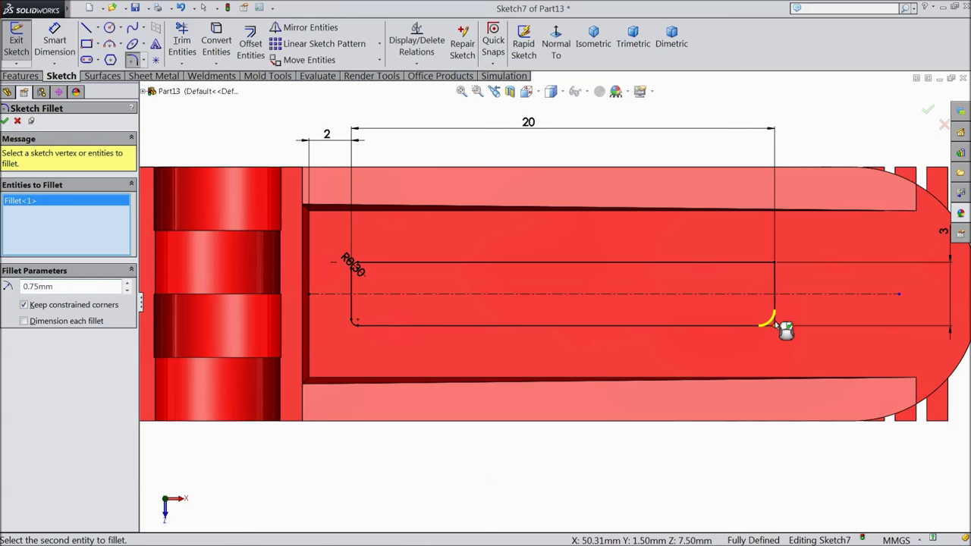
{"action": "left_click", "coordinate": [774, 264]}
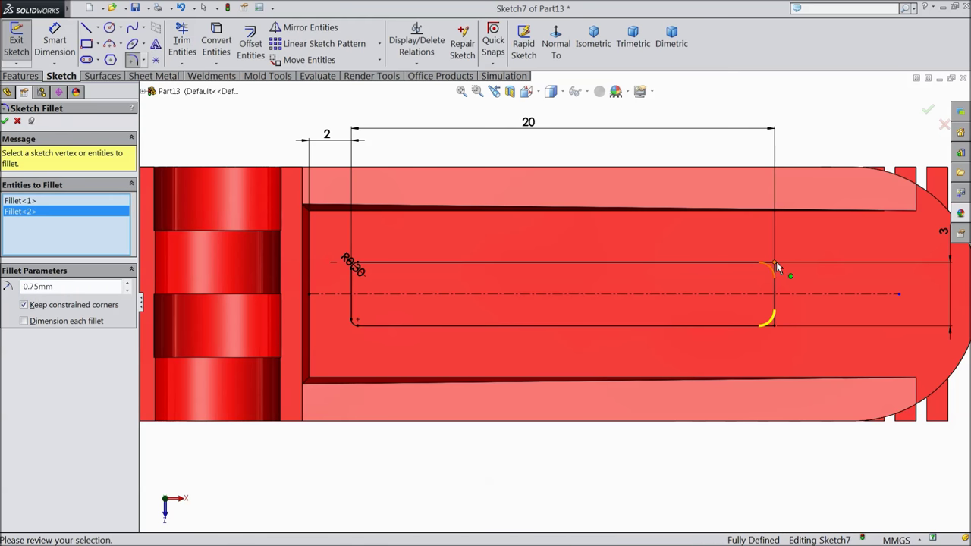
{"action": "left_click", "coordinate": [6, 121]}
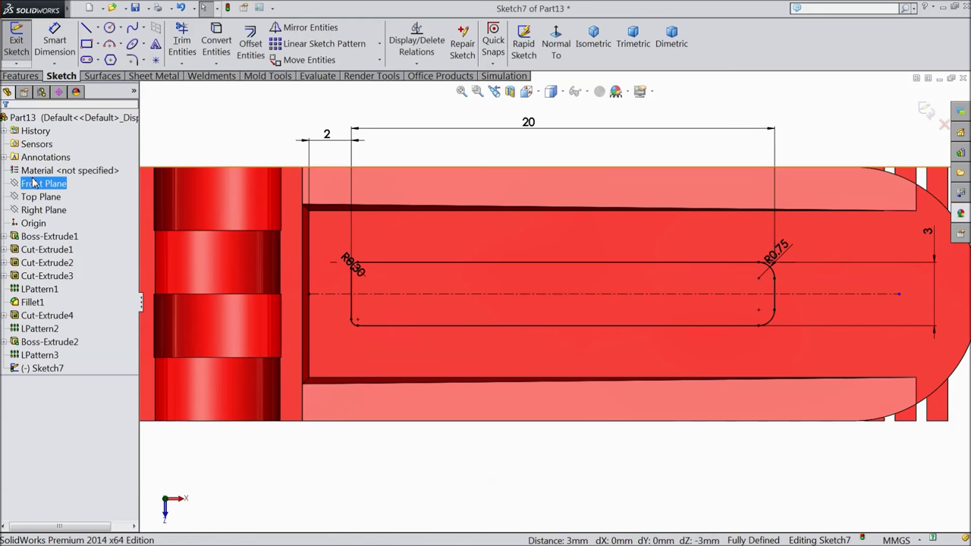
{"action": "left_click", "coordinate": [21, 76]}
Extrude-cut Sketch7's rounded rectangle Through All, then orbit to view the part's top.
{"action": "left_click", "coordinate": [210, 45]}
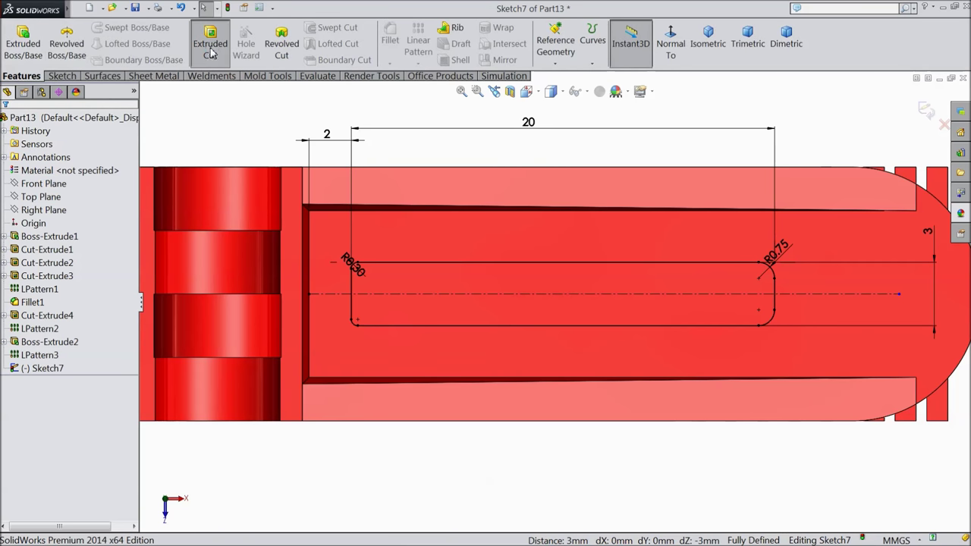
{"action": "left_click", "coordinate": [64, 194]}
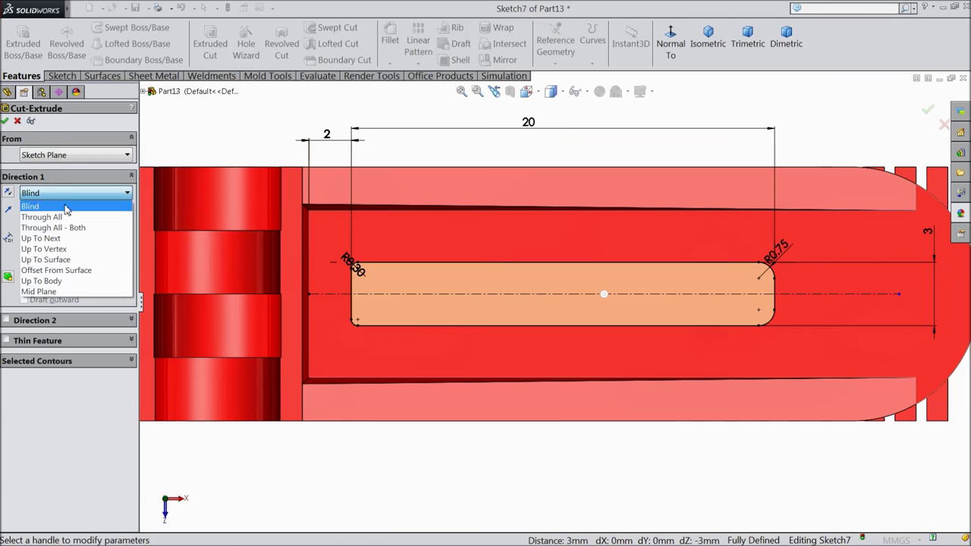
{"action": "left_click", "coordinate": [64, 219]}
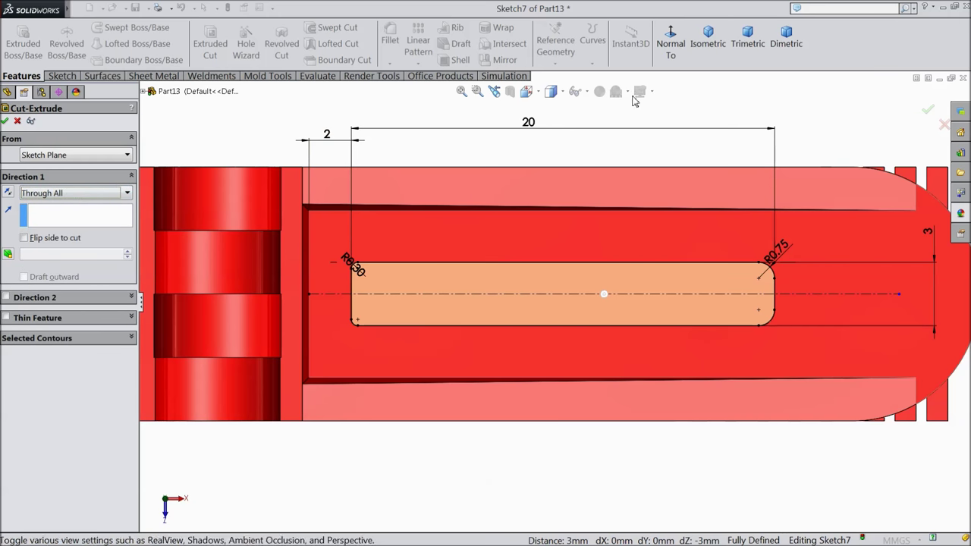
{"action": "left_click", "coordinate": [707, 38]}
{"action": "scroll", "coordinate": [618, 356], "scroll_direction": "down", "scroll_amount": 2}
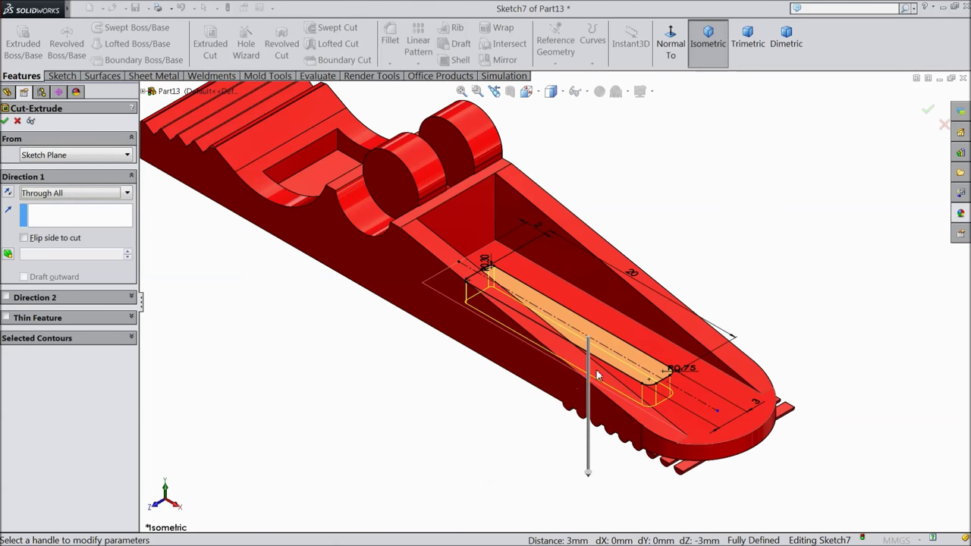
{"action": "left_click", "coordinate": [6, 121]}
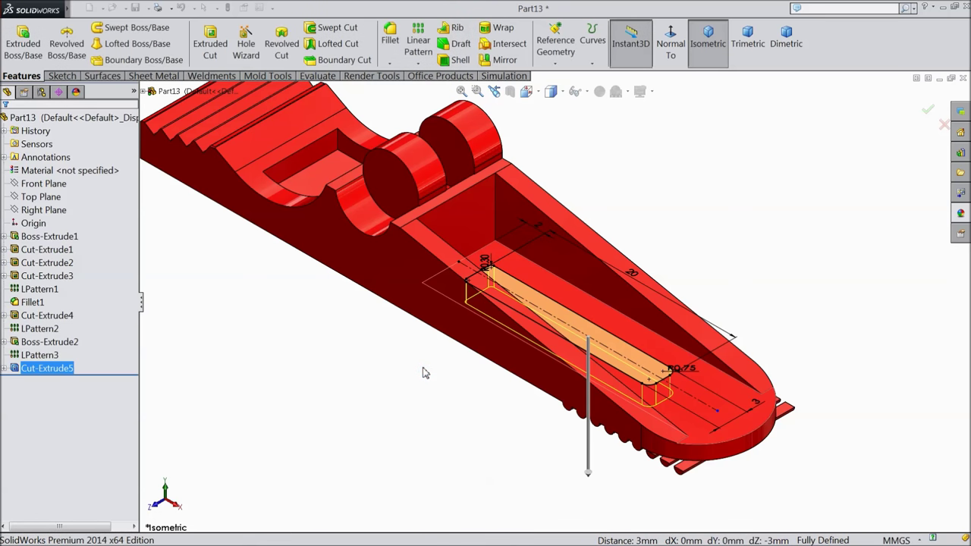
{"action": "scroll", "coordinate": [425, 387], "scroll_direction": "up", "scroll_amount": 2}
{"action": "middle_click_drag", "start_coordinate": [406, 324], "coordinate": [523, 232]}
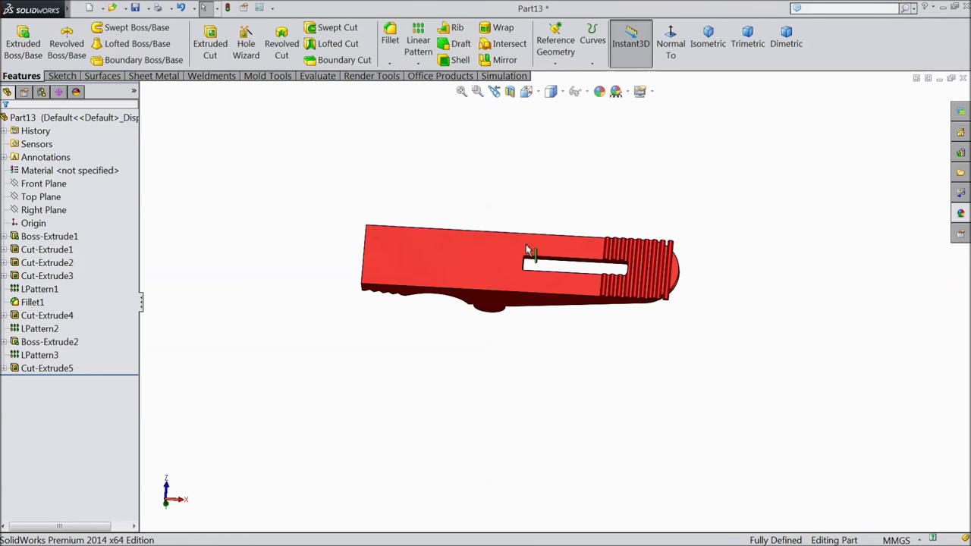
{"action": "scroll", "coordinate": [593, 307], "scroll_direction": "down", "scroll_amount": 2}
Sketch on the top face and add a horizontal centreline from the rounded end along the slot.
{"action": "left_click", "coordinate": [629, 303]}
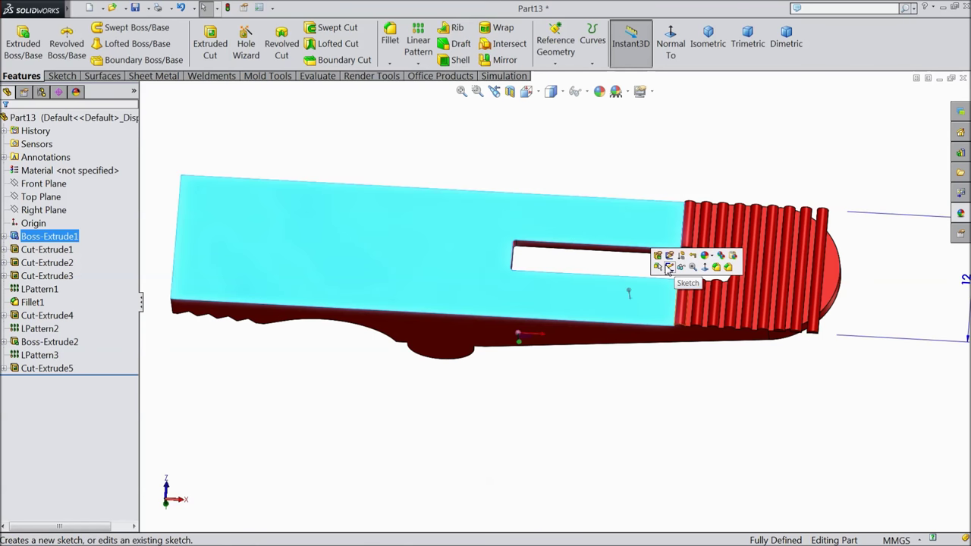
{"action": "left_click", "coordinate": [669, 270]}
{"action": "left_click", "coordinate": [670, 47]}
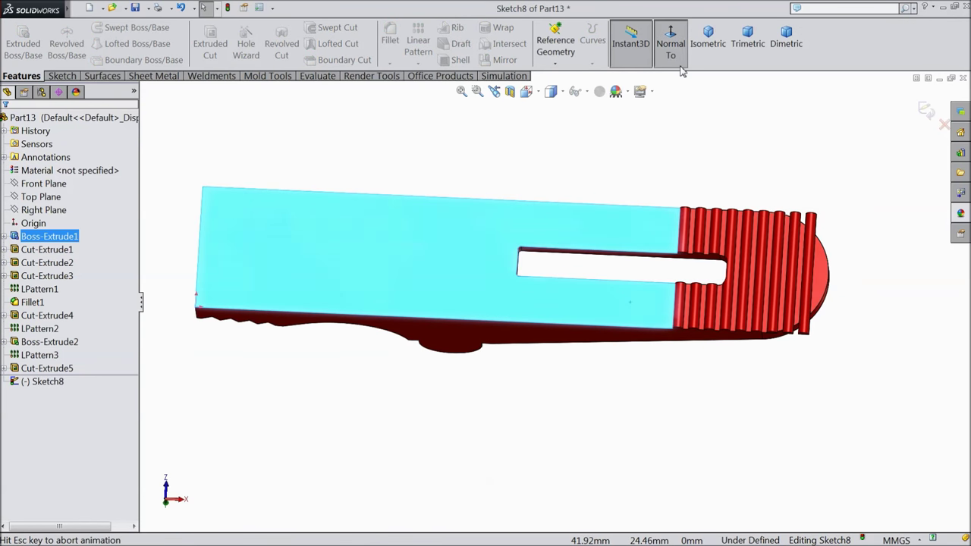
{"action": "scroll", "coordinate": [760, 307], "scroll_direction": "down", "scroll_amount": 5}
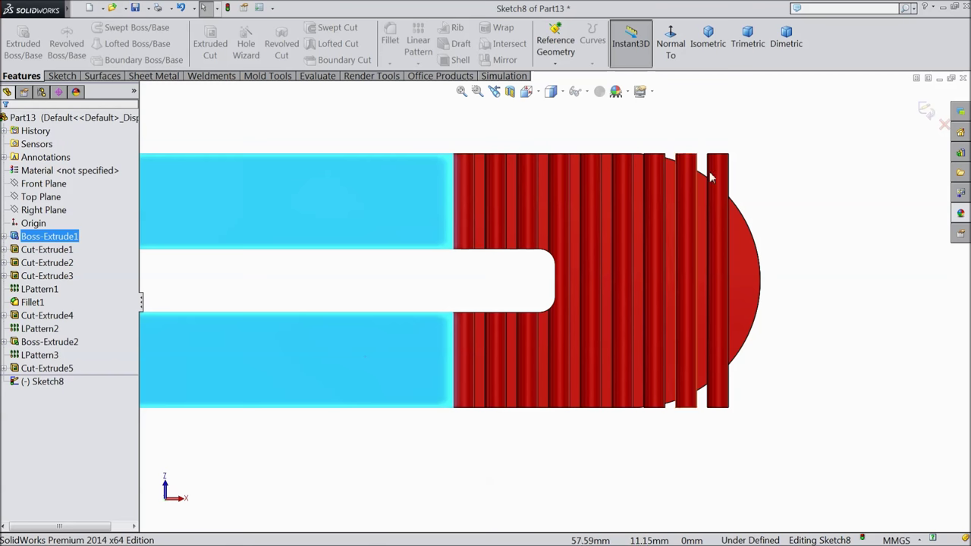
{"action": "left_click", "coordinate": [60, 75]}
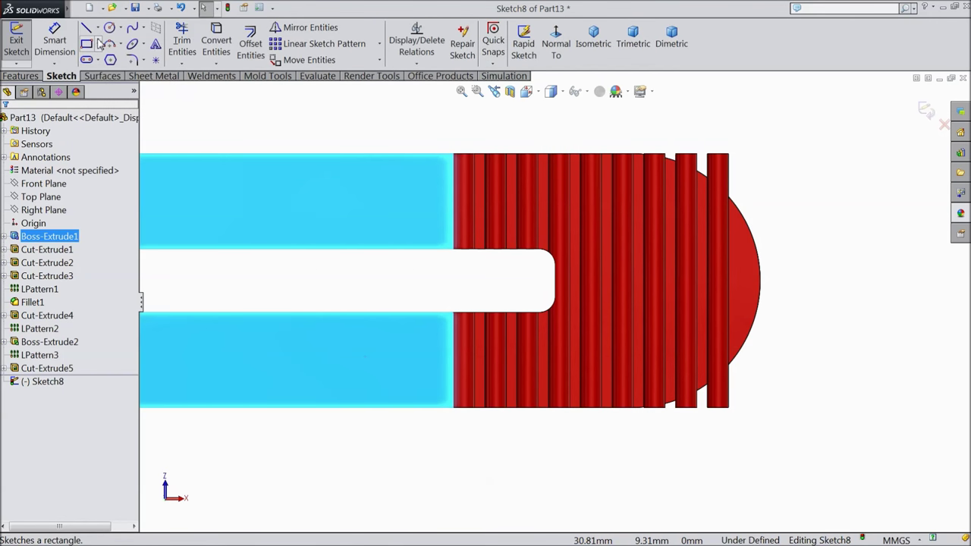
{"action": "left_click", "coordinate": [98, 27]}
{"action": "left_click", "coordinate": [114, 56]}
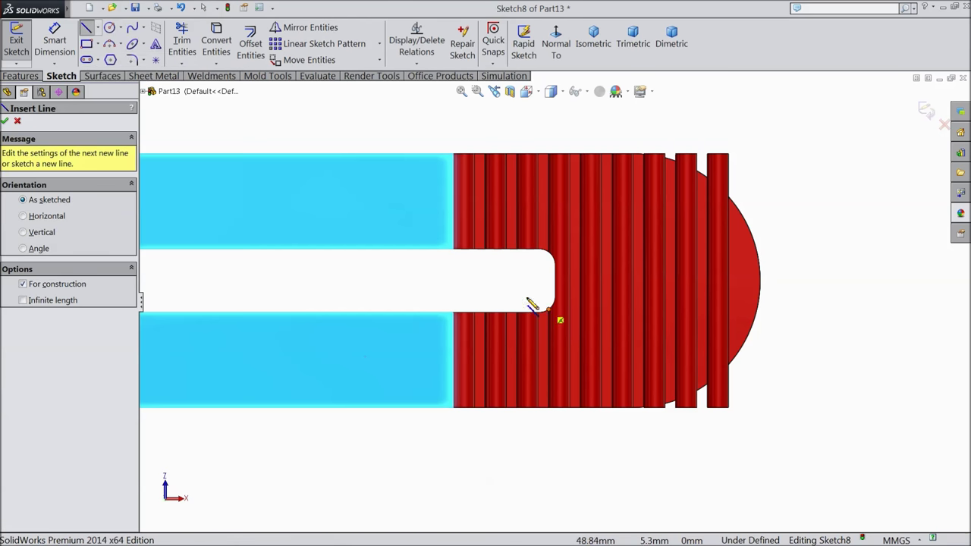
{"action": "left_click", "coordinate": [760, 282]}
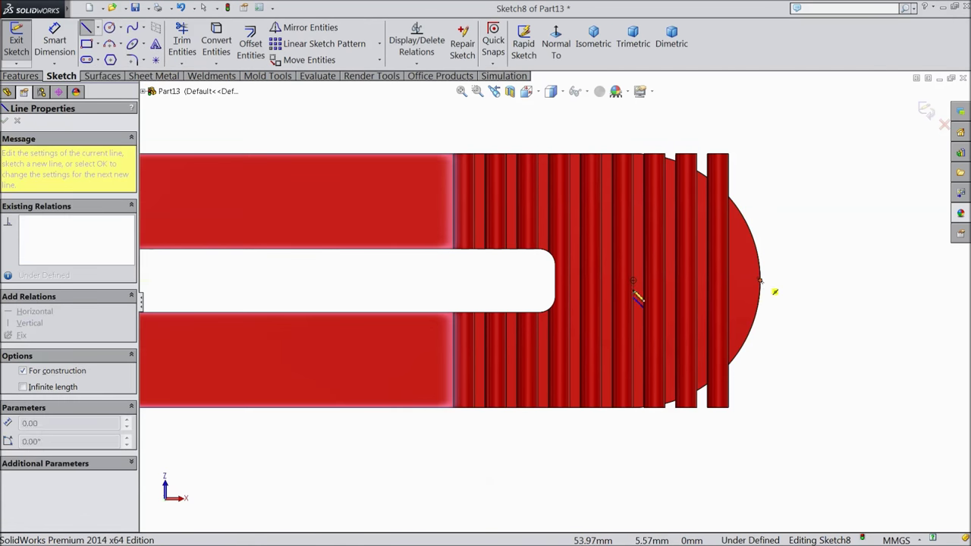
{"action": "left_click", "coordinate": [396, 278]}
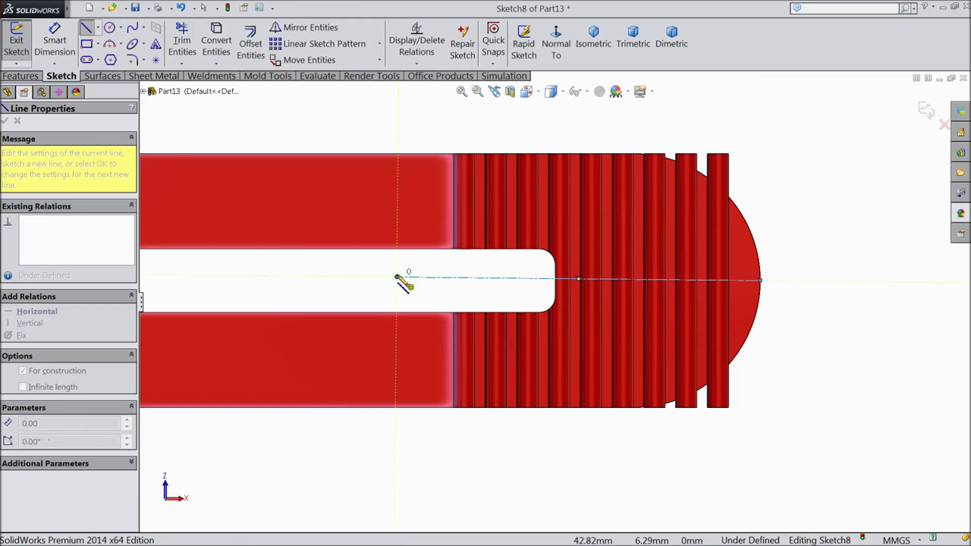
{"action": "right_click", "coordinate": [379, 133]}
{"action": "left_click", "coordinate": [395, 109]}
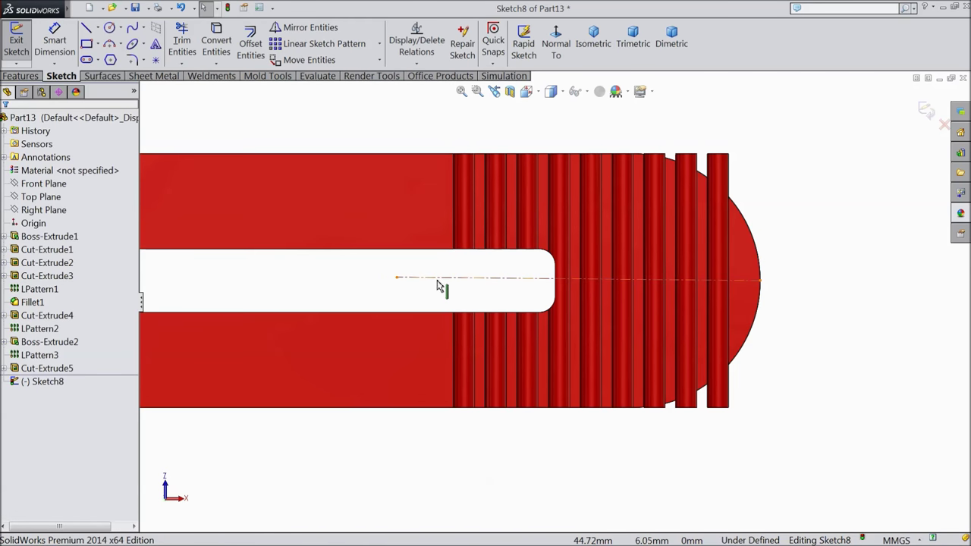
{"action": "left_click", "coordinate": [440, 278]}
{"action": "left_click", "coordinate": [464, 239]}
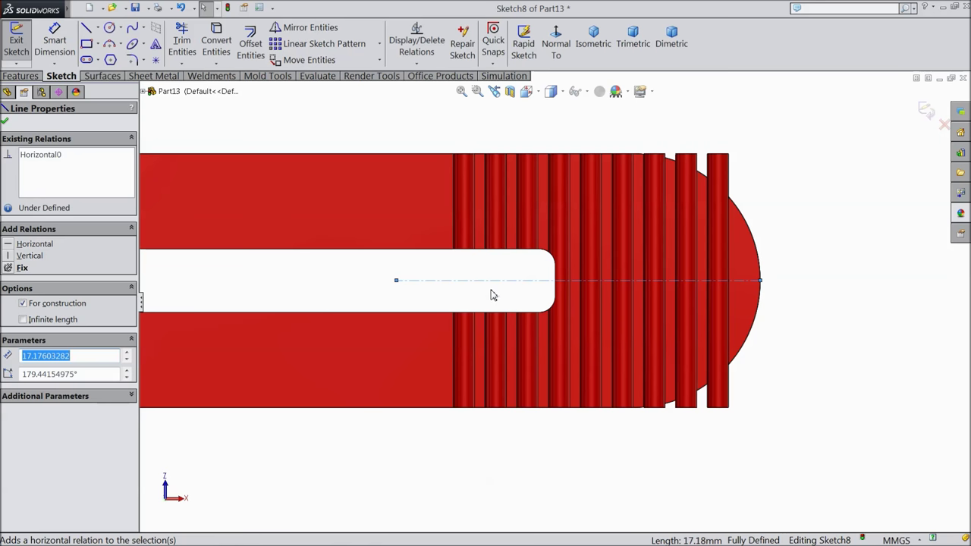
Draw a vertical centreline across the part where the ribs begin.
{"action": "left_click", "coordinate": [97, 28]}
{"action": "left_click", "coordinate": [111, 60]}
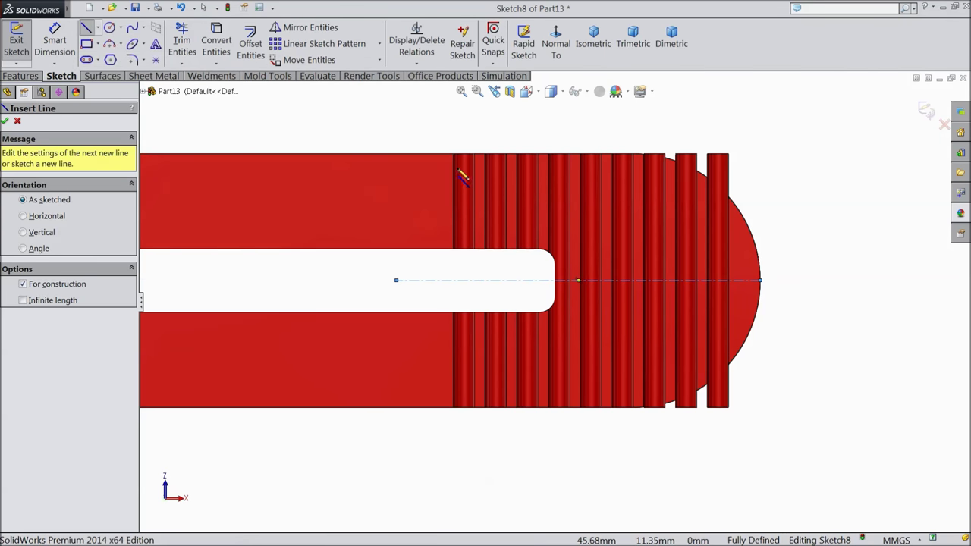
{"action": "left_click", "coordinate": [453, 154]}
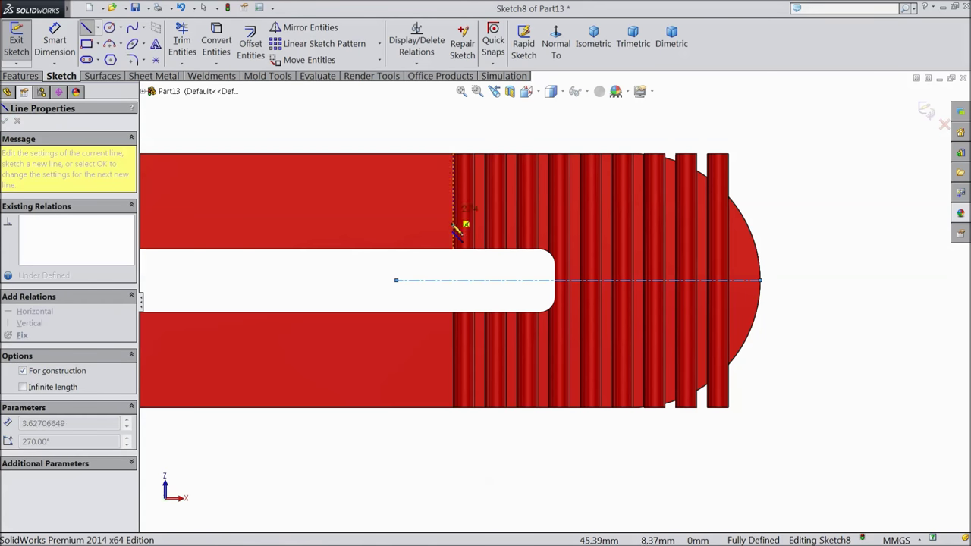
{"action": "left_click", "coordinate": [453, 408]}
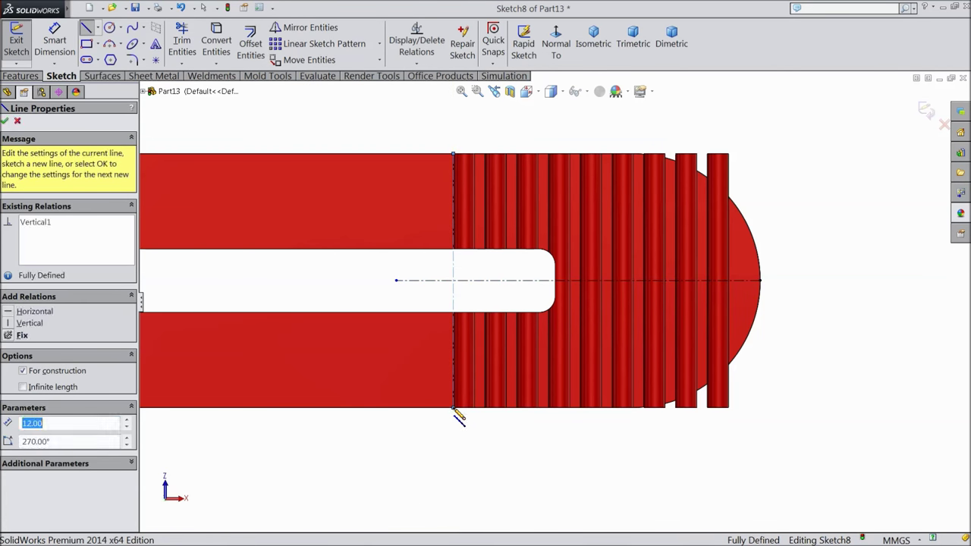
{"action": "right_click", "coordinate": [461, 433]}
{"action": "left_click", "coordinate": [486, 106]}
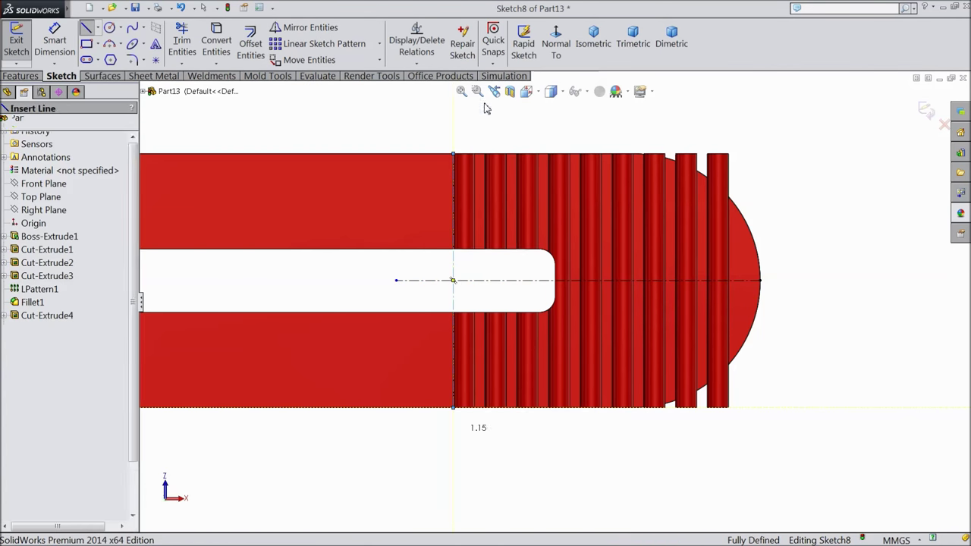
{"action": "left_click", "coordinate": [86, 43]}
Draw a corner rectangle over the slot end and dimension its height 4.4 mm.
{"action": "left_click", "coordinate": [453, 221]}
{"action": "left_click", "coordinate": [592, 344]}
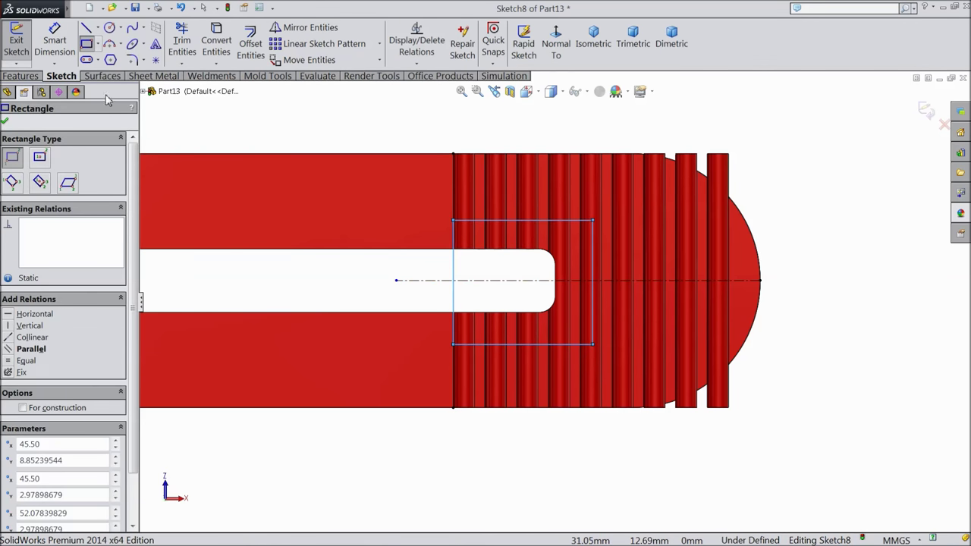
{"action": "left_click", "coordinate": [55, 43]}
{"action": "left_click", "coordinate": [454, 270]}
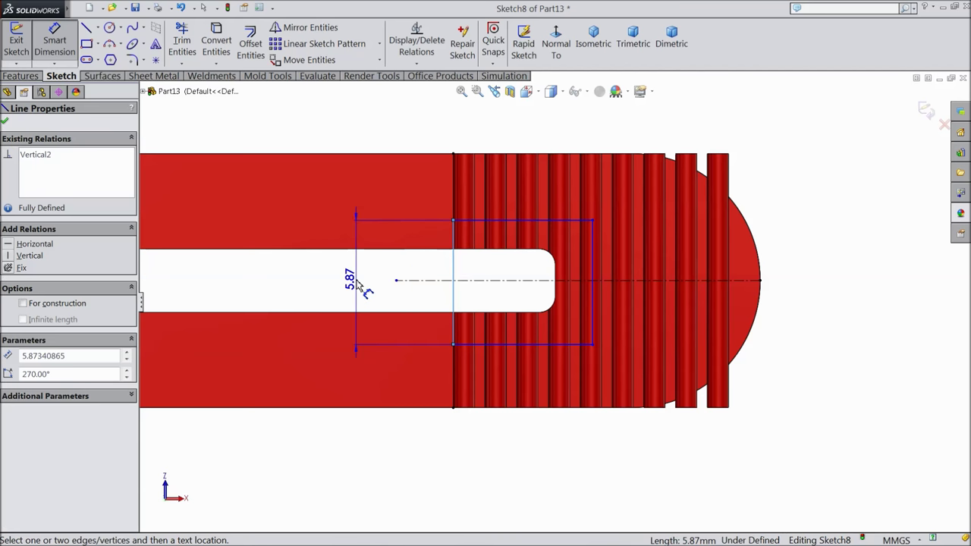
{"action": "left_click", "coordinate": [358, 284]}
{"action": "type", "text": "4"}
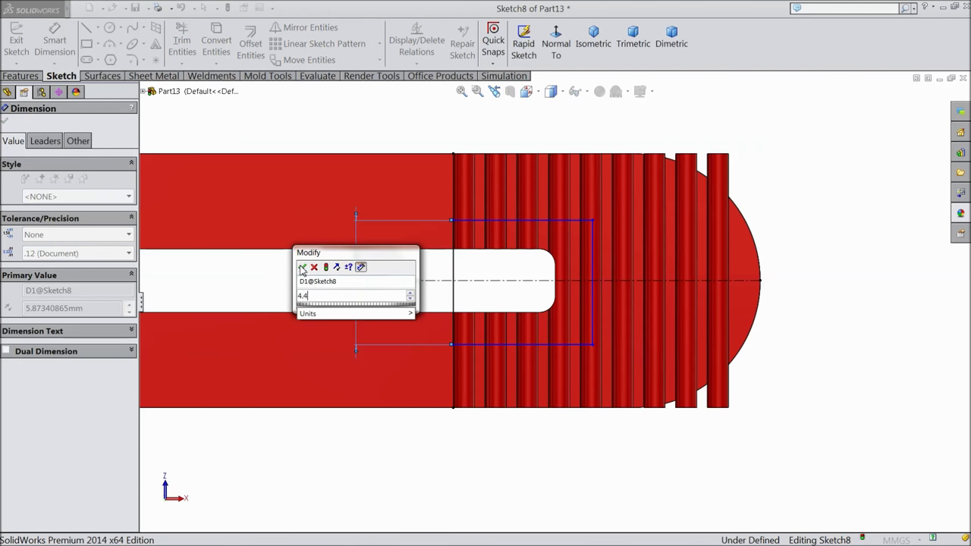
{"action": "type", "text": ".4"}
{"action": "left_click", "coordinate": [301, 268]}
{"action": "scroll", "coordinate": [458, 288], "scroll_direction": "down", "scroll_amount": 5}
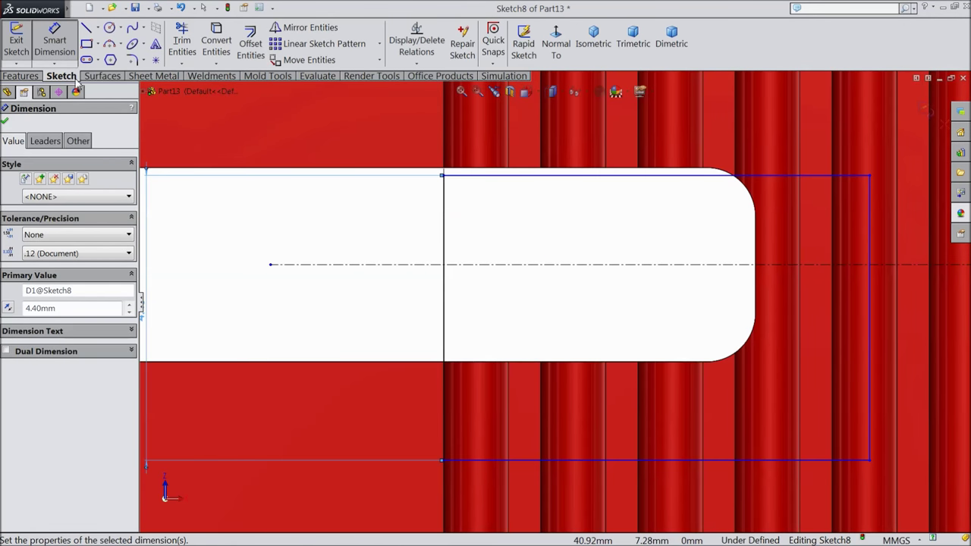
{"action": "left_click", "coordinate": [60, 44]}
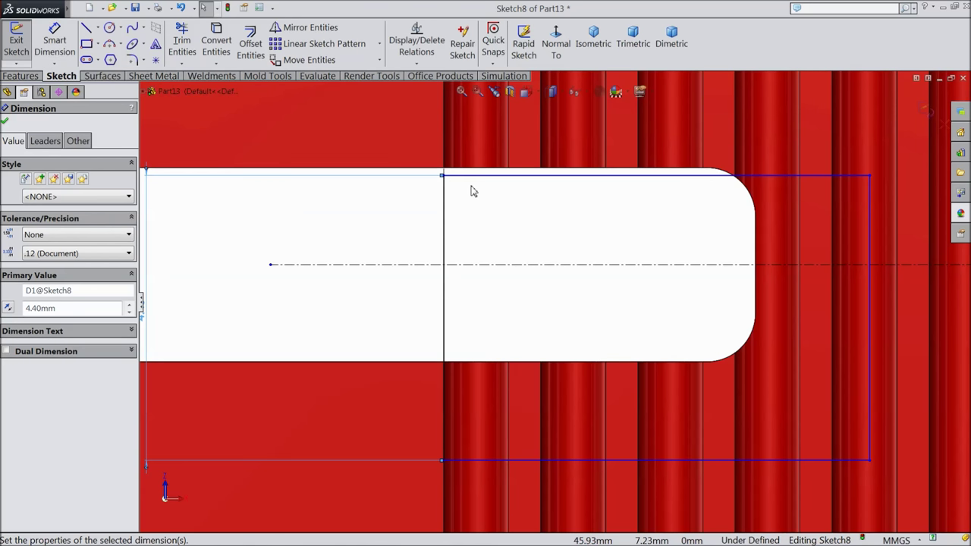
Make the rectangle's top and bottom lines symmetric about the slot centerline.
{"action": "left_click", "coordinate": [474, 177]}
{"action": "left_click", "coordinate": [488, 265]}
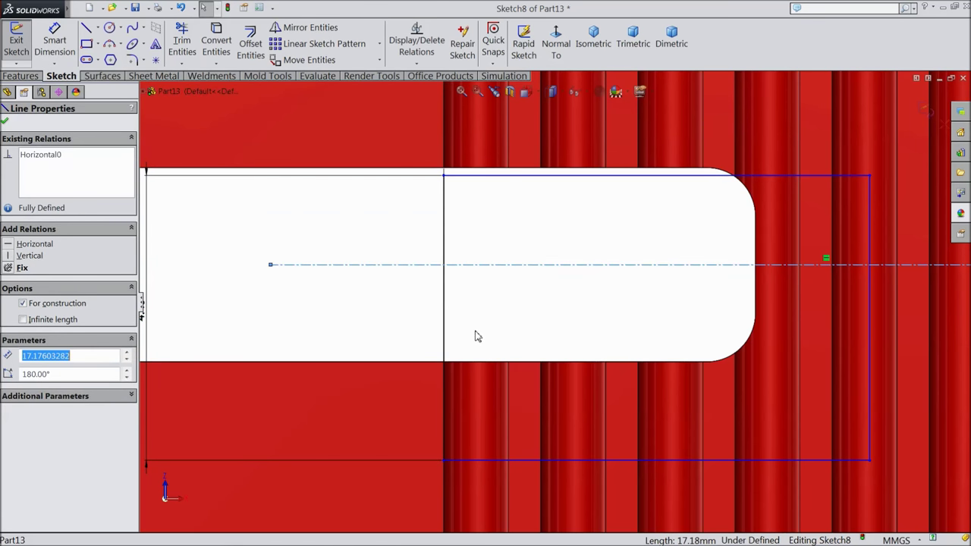
{"action": "left_click", "coordinate": [489, 461], "text": "ctrl"}
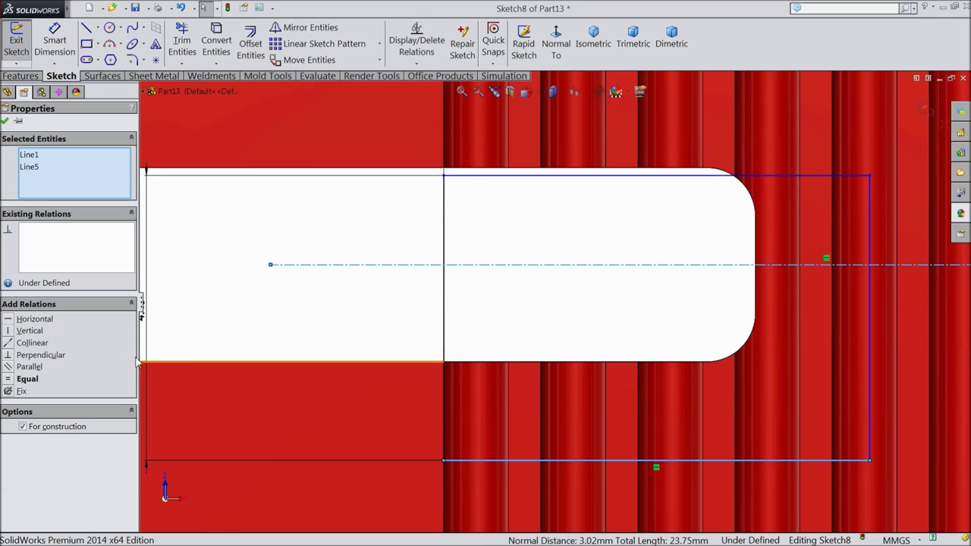
{"action": "scroll", "coordinate": [368, 379], "scroll_direction": "down", "scroll_amount": 3}
{"action": "scroll", "coordinate": [380, 379], "scroll_direction": "down", "scroll_amount": 2}
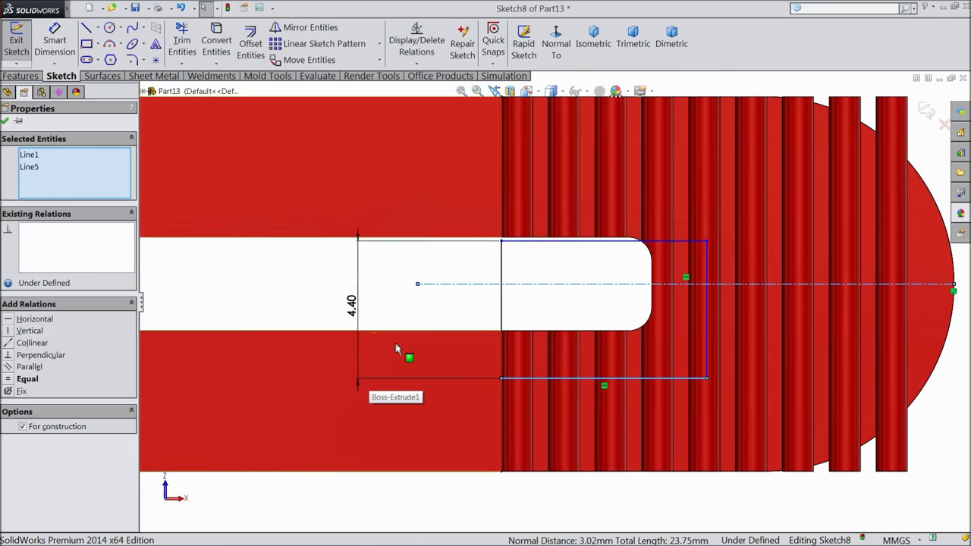
{"action": "left_click", "coordinate": [577, 242]}
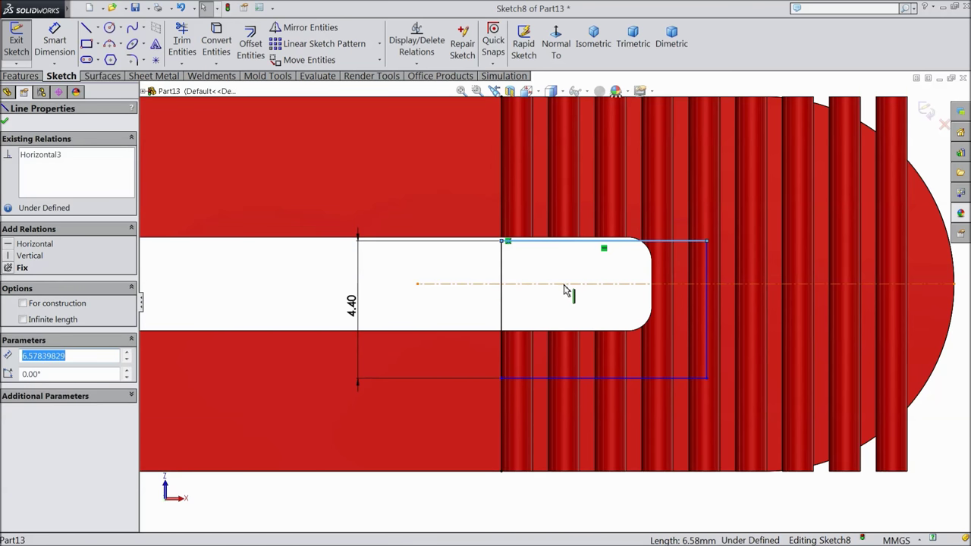
{"action": "left_click", "coordinate": [564, 379], "text": "ctrl"}
{"action": "left_click", "coordinate": [564, 284], "text": "ctrl"}
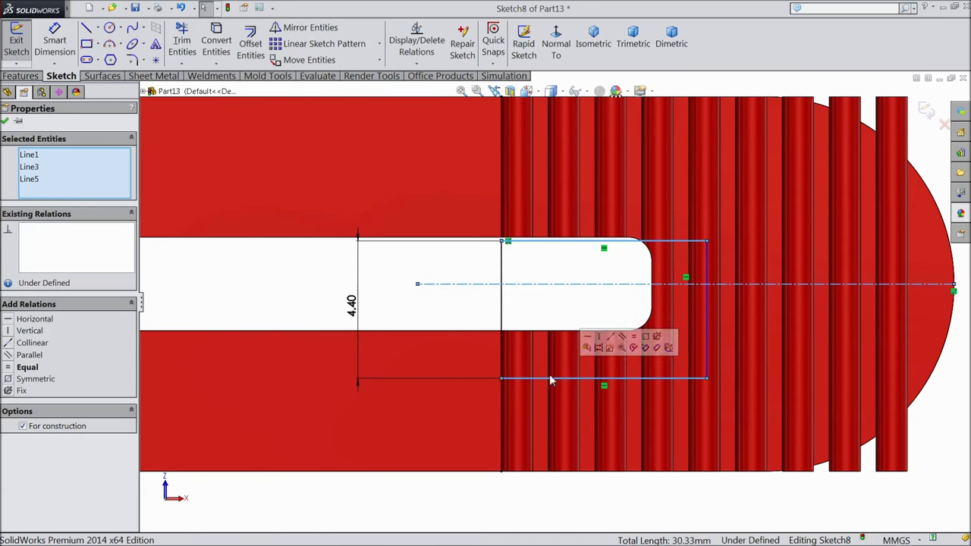
{"action": "left_click", "coordinate": [34, 379]}
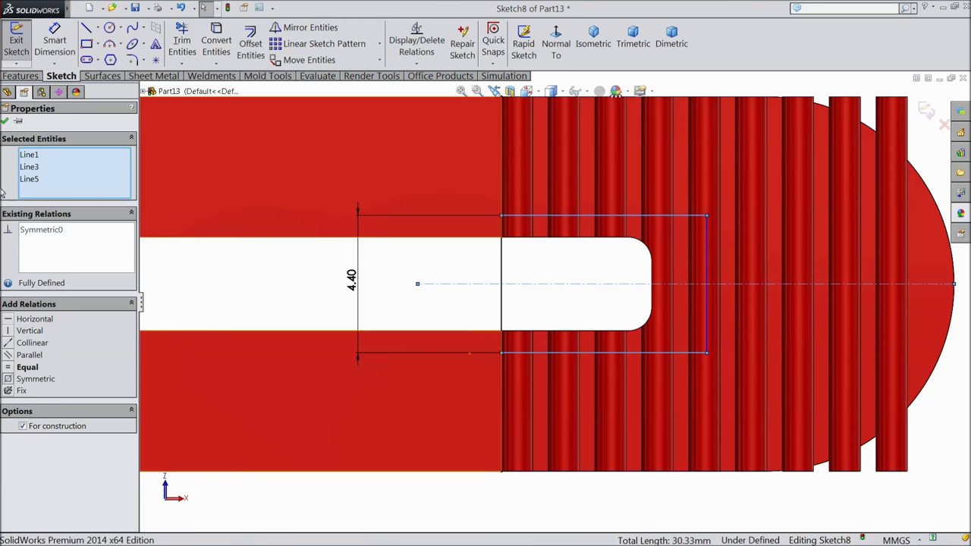
{"action": "left_click", "coordinate": [6, 121]}
Drag the rectangle's right edge left toward the slot's rounded end.
{"action": "middle_click_drag", "start_coordinate": [715, 364], "coordinate": [621, 275], "text": "ctrl"}
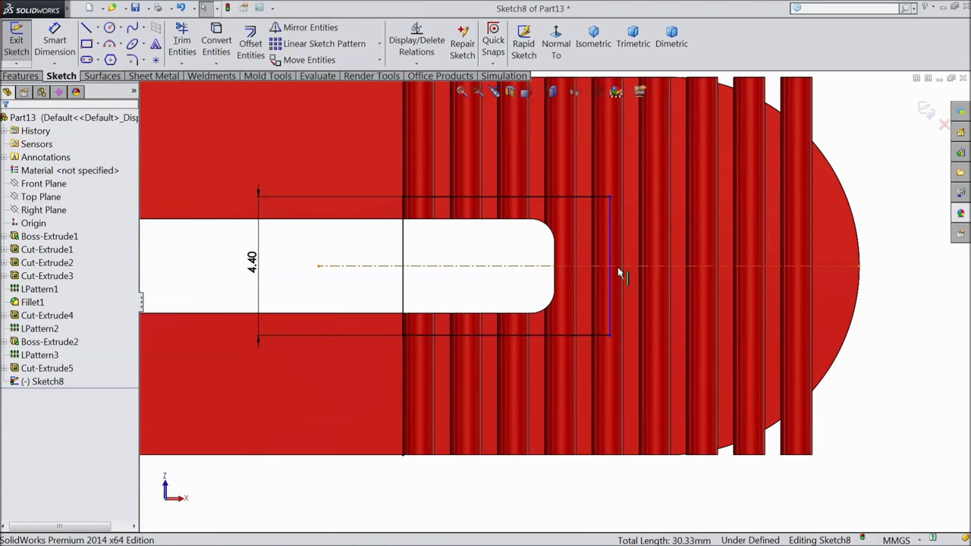
{"action": "left_click_drag", "start_coordinate": [614, 265], "coordinate": [580, 265]}
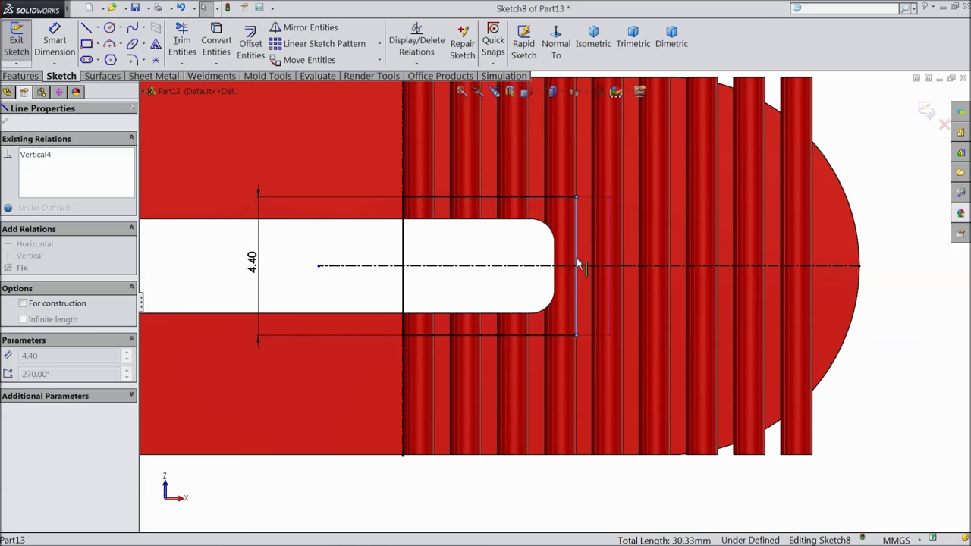
{"action": "left_click_drag", "start_coordinate": [577, 262], "coordinate": [578, 258]}
{"action": "scroll", "coordinate": [554, 302], "scroll_direction": "up", "scroll_amount": 3}
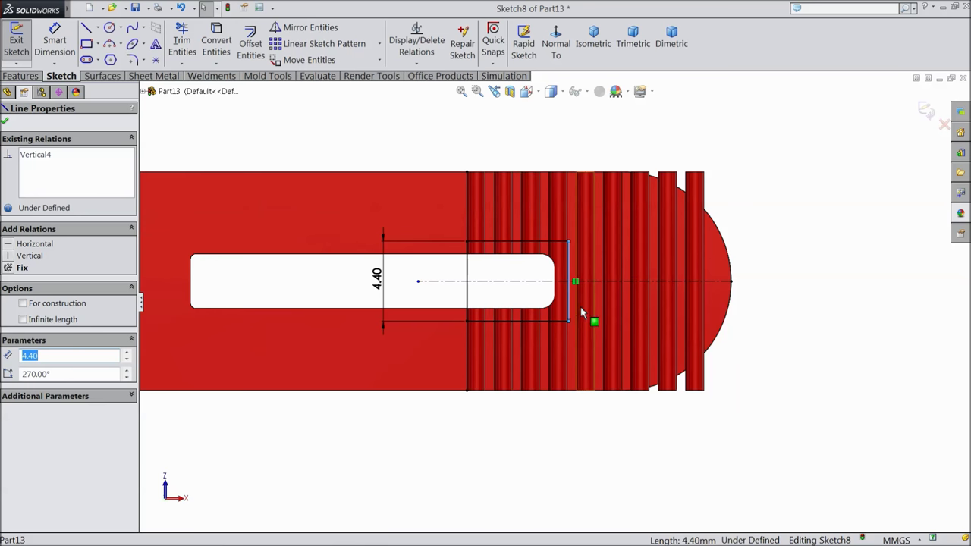
{"action": "scroll", "coordinate": [725, 301], "scroll_direction": "down", "scroll_amount": 2}
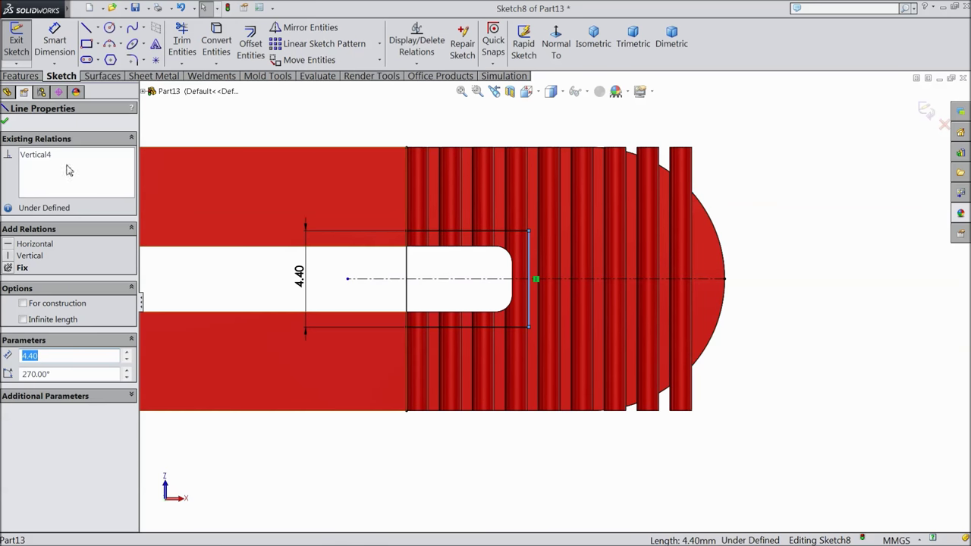
{"action": "key", "text": "Escape"}
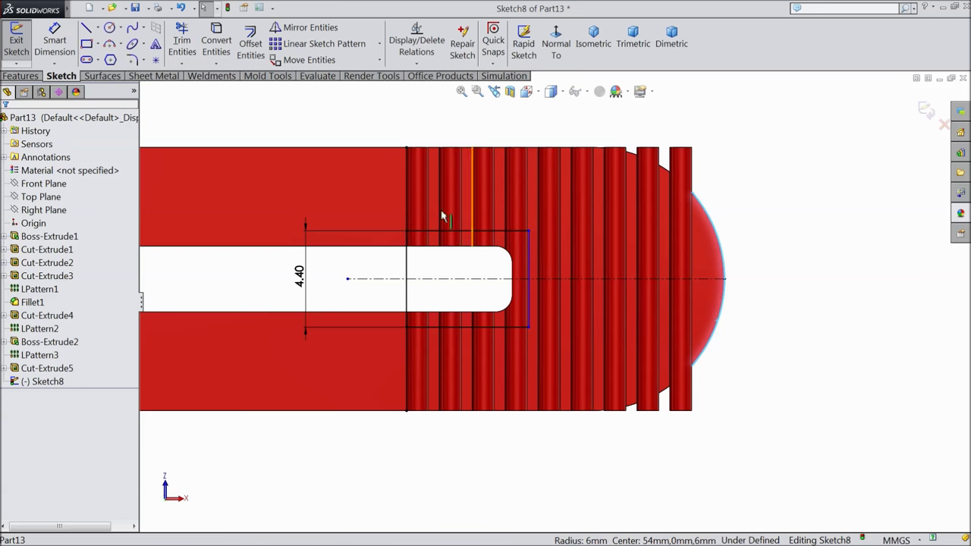
Sketch a line along the top edge, an arc at the rounded end, and a bottom-edge line.
{"action": "left_click", "coordinate": [86, 27]}
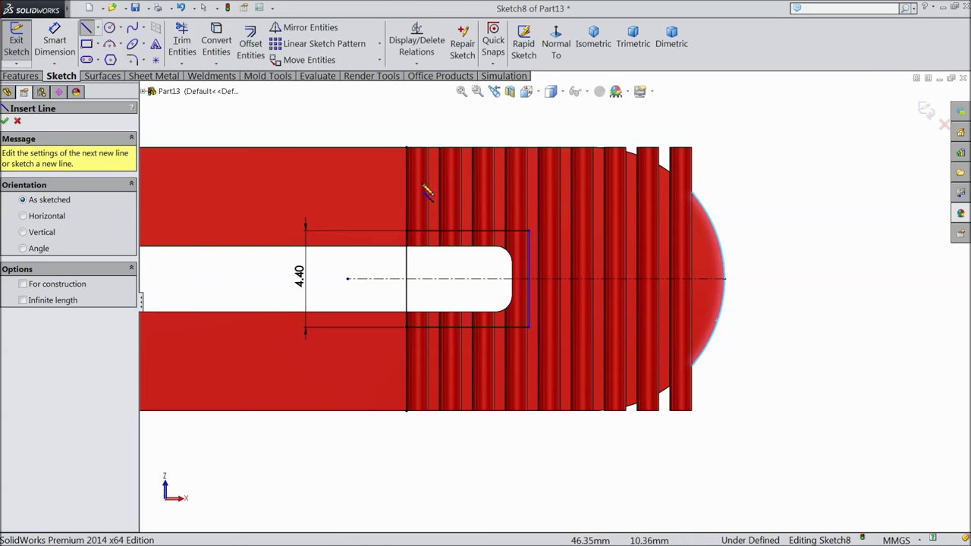
{"action": "left_click", "coordinate": [406, 147]}
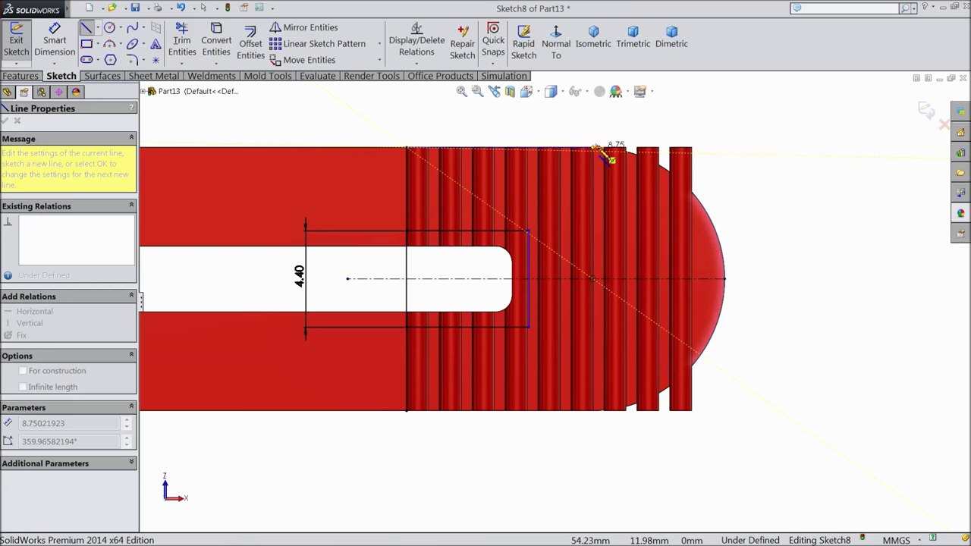
{"action": "left_click", "coordinate": [596, 148]}
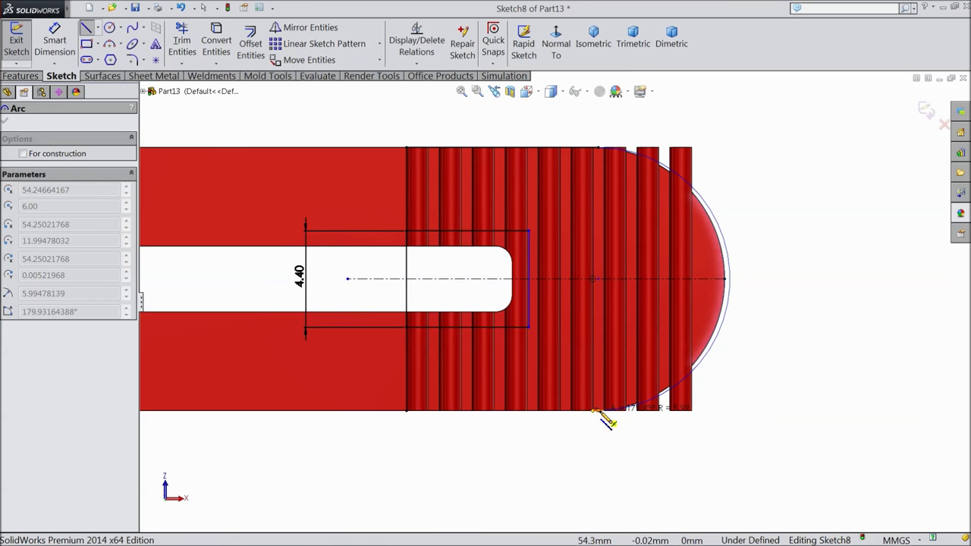
{"action": "left_click", "coordinate": [596, 410]}
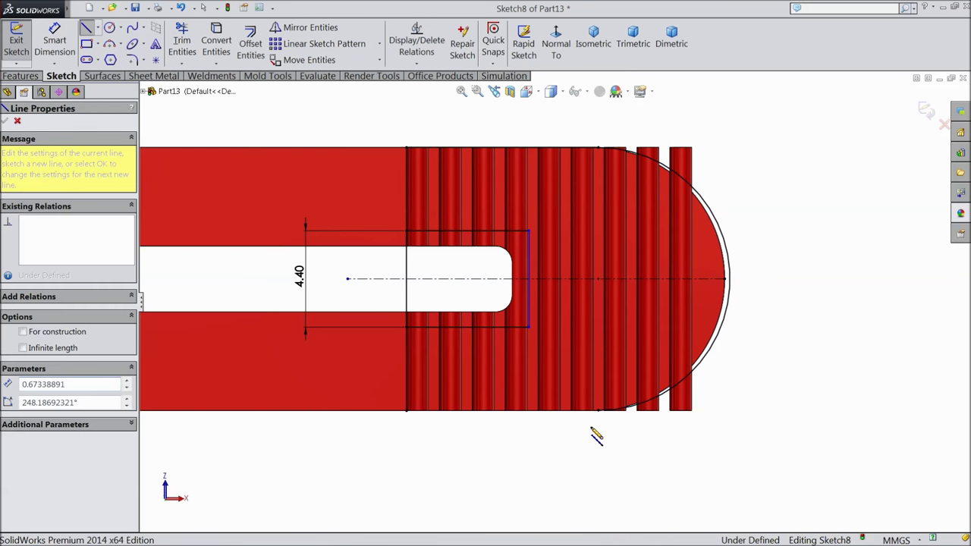
{"action": "left_click", "coordinate": [407, 410]}
{"action": "right_click", "coordinate": [441, 432]}
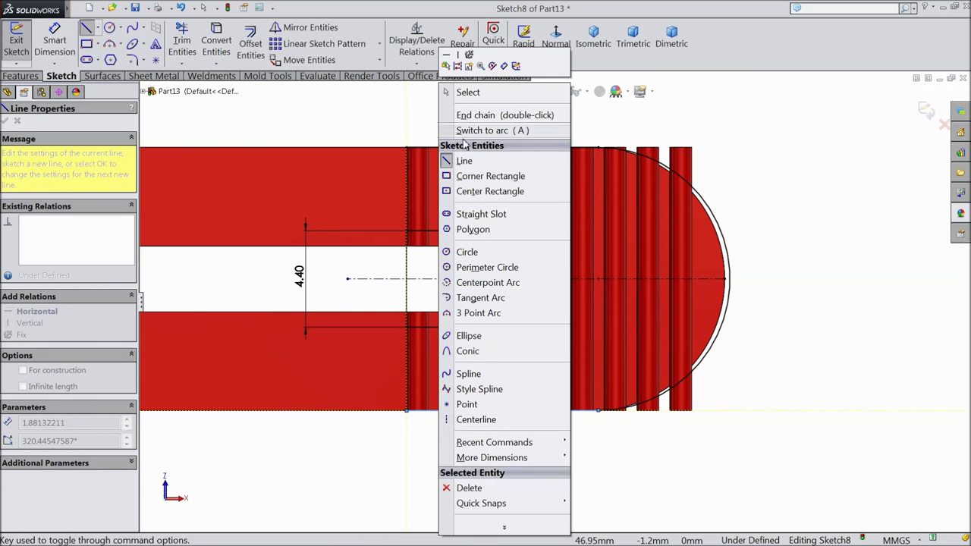
{"action": "left_click", "coordinate": [468, 92]}
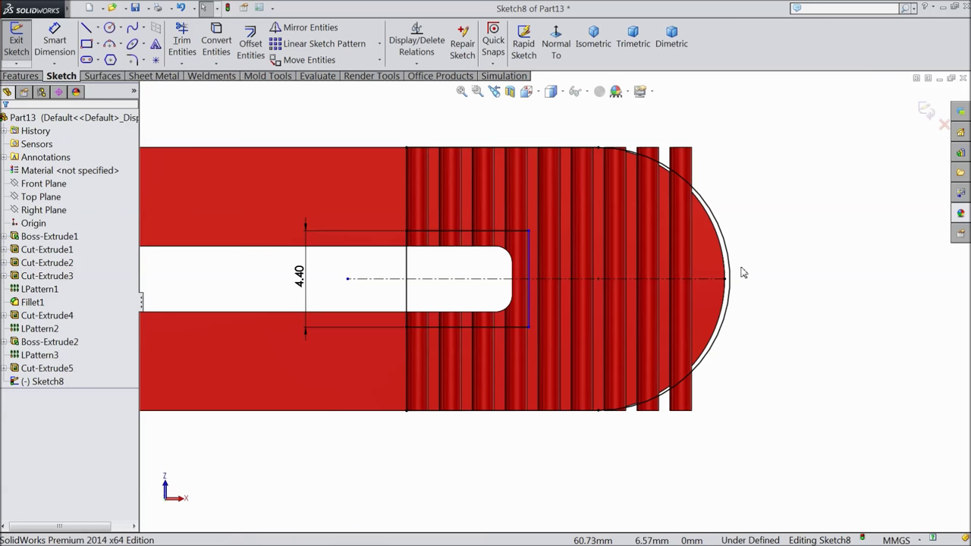
{"action": "scroll", "coordinate": [742, 265], "scroll_direction": "down", "scroll_amount": 3}
{"action": "scroll", "coordinate": [608, 189], "scroll_direction": "up", "scroll_amount": 3}
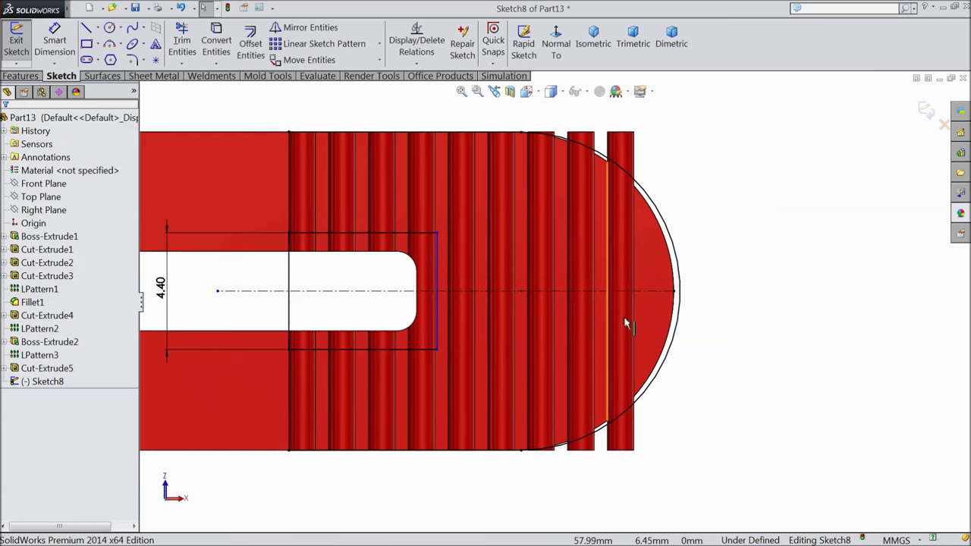
{"action": "scroll", "coordinate": [536, 443], "scroll_direction": "down", "scroll_amount": 5}
{"action": "scroll", "coordinate": [536, 443], "scroll_direction": "down", "scroll_amount": 1}
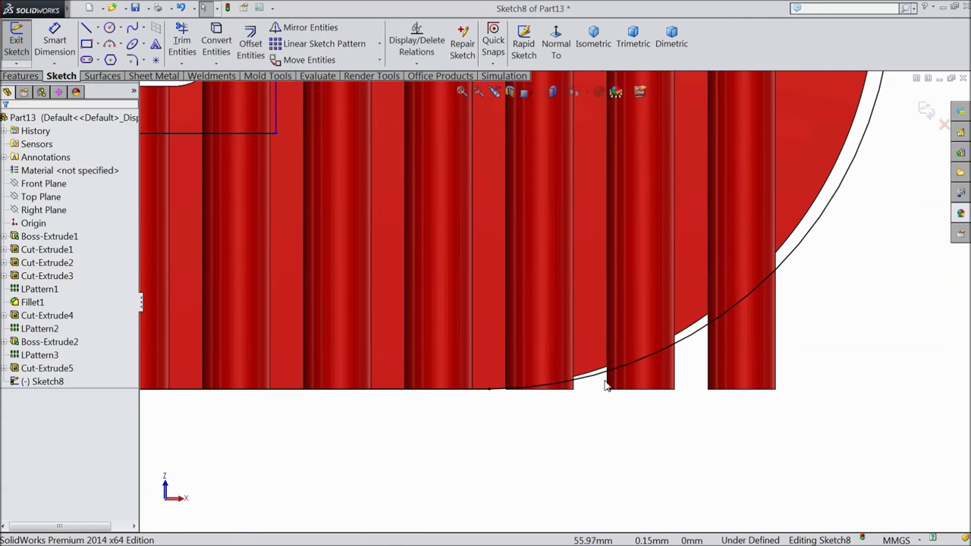
Relate the arc to the part's rounded edge, deleting the conflicting Coradial and Concentric relations.
{"action": "left_click", "coordinate": [788, 256]}
{"action": "left_click", "coordinate": [782, 248], "text": "ctrl"}
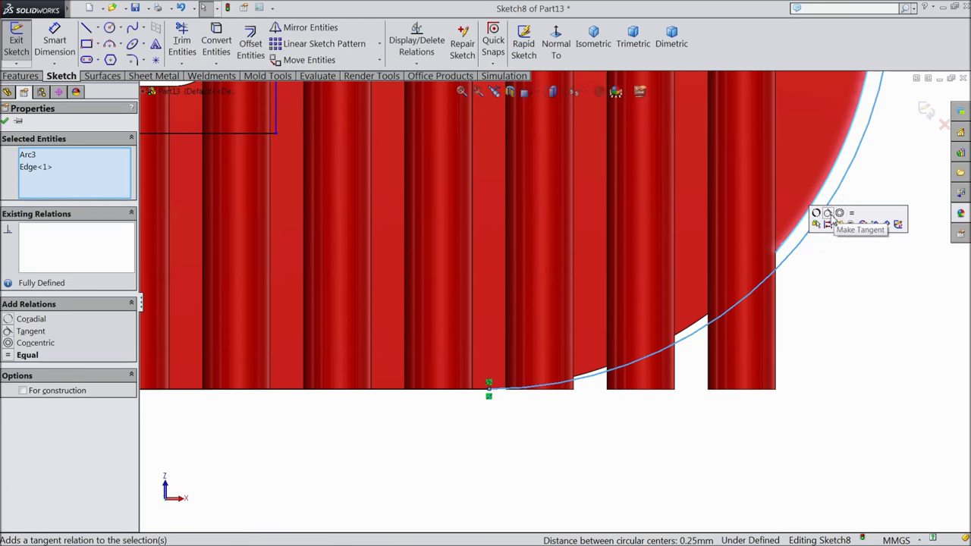
{"action": "left_click", "coordinate": [816, 216]}
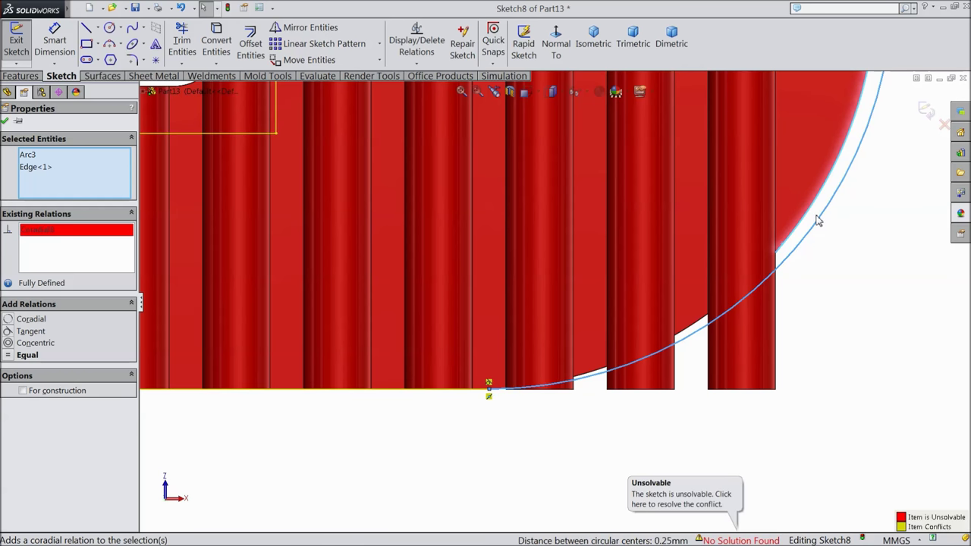
{"action": "right_click", "coordinate": [54, 237]}
{"action": "left_click", "coordinate": [76, 239]}
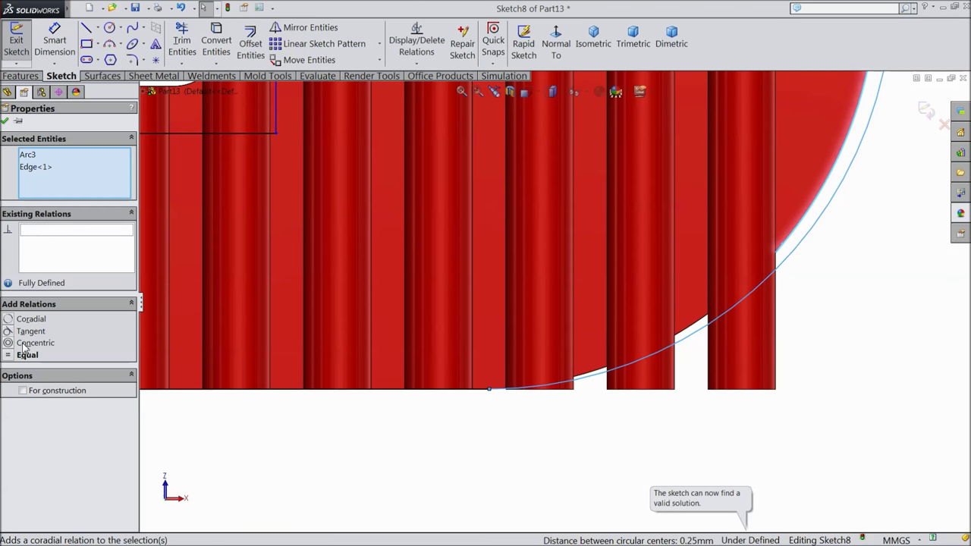
{"action": "left_click", "coordinate": [30, 343]}
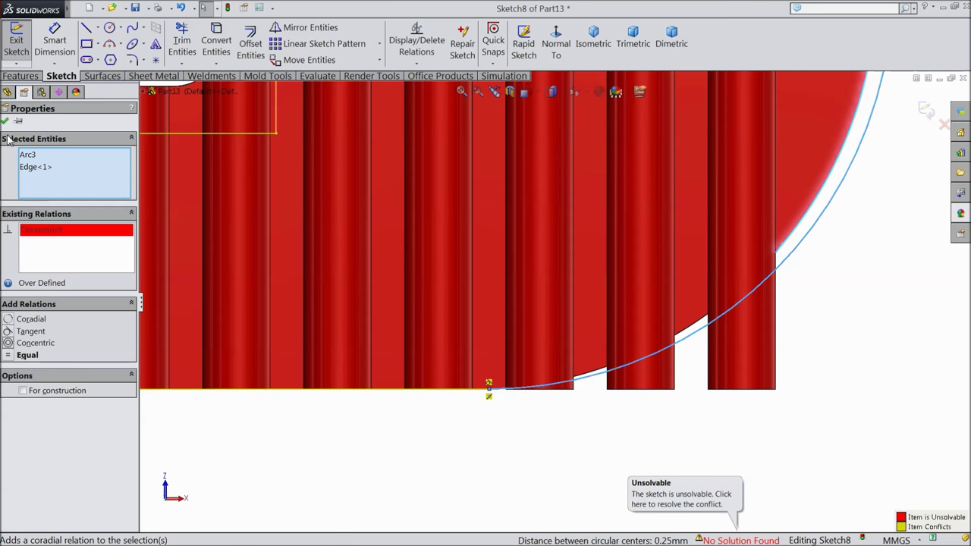
{"action": "right_click", "coordinate": [48, 232]}
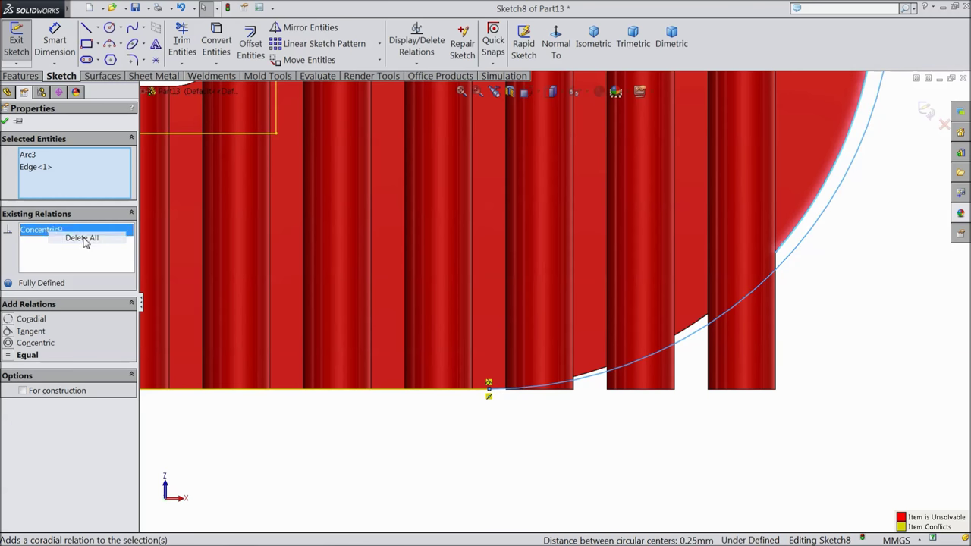
{"action": "left_click", "coordinate": [82, 238]}
{"action": "scroll", "coordinate": [427, 364], "scroll_direction": "up", "scroll_amount": 5}
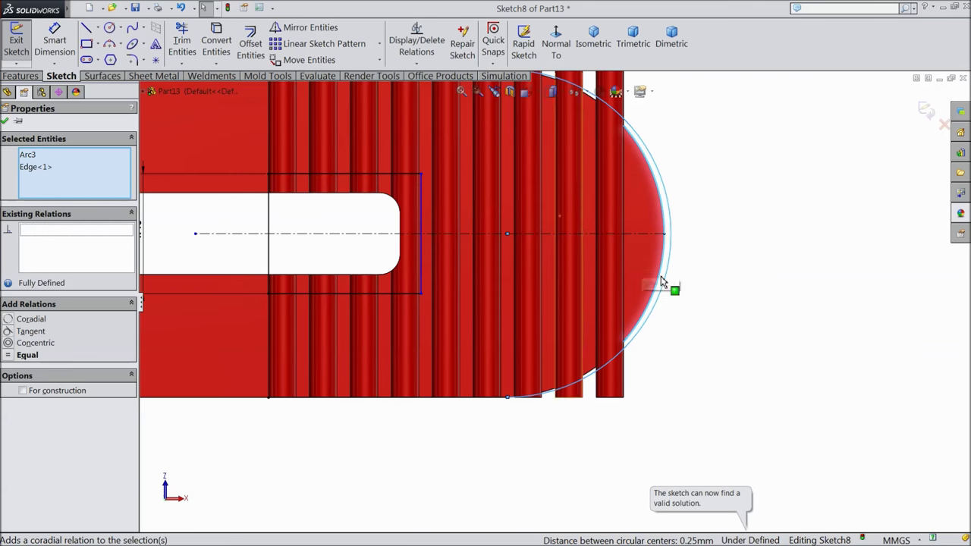
Try deleting Arc3 and dismiss the warning that it cannot be deleted.
{"action": "left_click", "coordinate": [665, 282]}
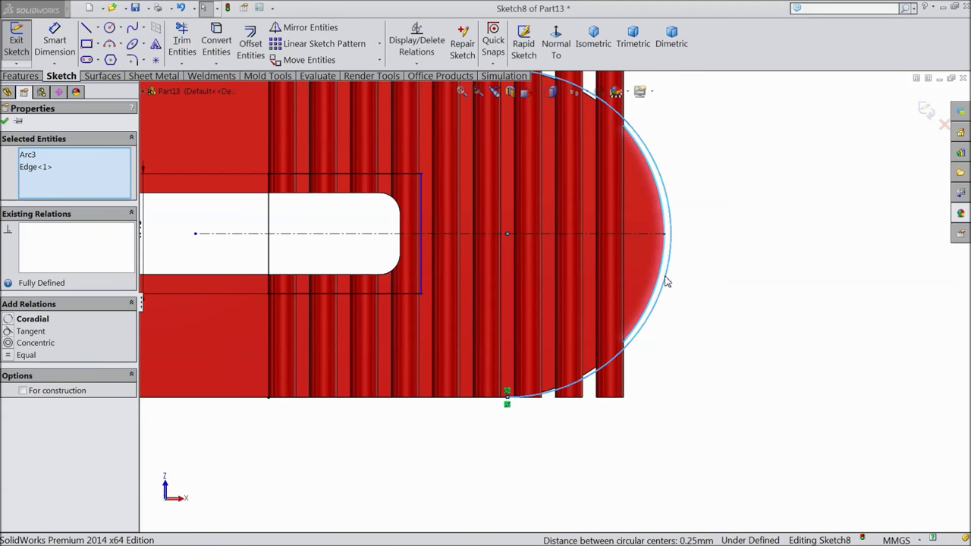
{"action": "key", "text": "Delete"}
{"action": "left_click", "coordinate": [572, 281]}
{"action": "scroll", "coordinate": [554, 250], "scroll_direction": "down", "scroll_amount": 4}
{"action": "scroll", "coordinate": [548, 190], "scroll_direction": "down", "scroll_amount": 2}
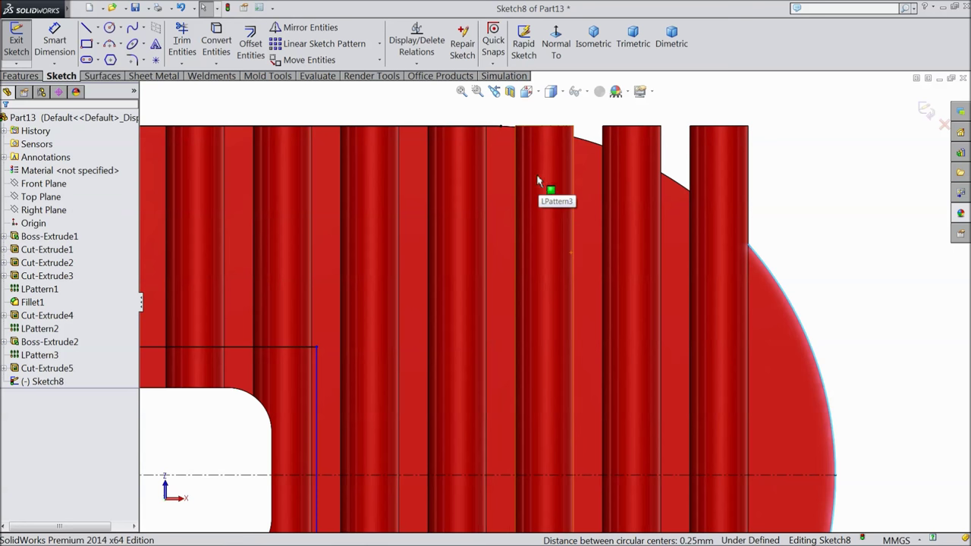
Convert the rounded end edge into Sketch8 and draw a 6 mm radius circle centred on the centreline.
{"action": "scroll", "coordinate": [526, 167], "scroll_direction": "up", "scroll_amount": 3}
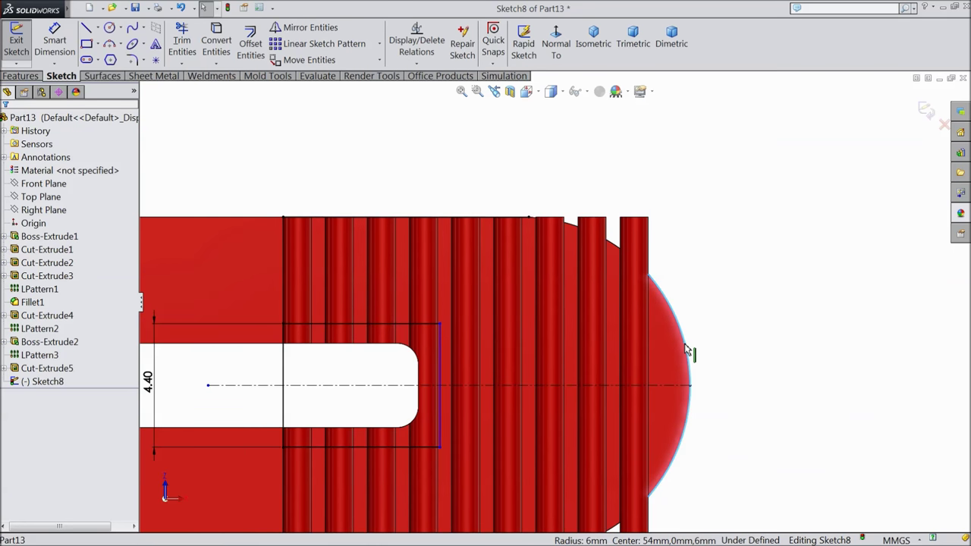
{"action": "left_click", "coordinate": [216, 43]}
{"action": "scroll", "coordinate": [559, 329], "scroll_direction": "up", "scroll_amount": 2}
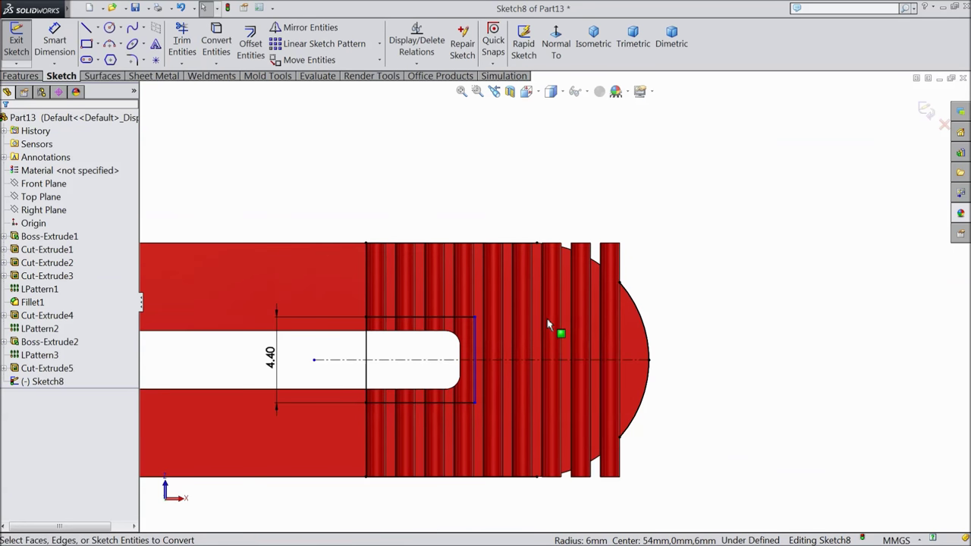
{"action": "scroll", "coordinate": [576, 387], "scroll_direction": "down", "scroll_amount": 2}
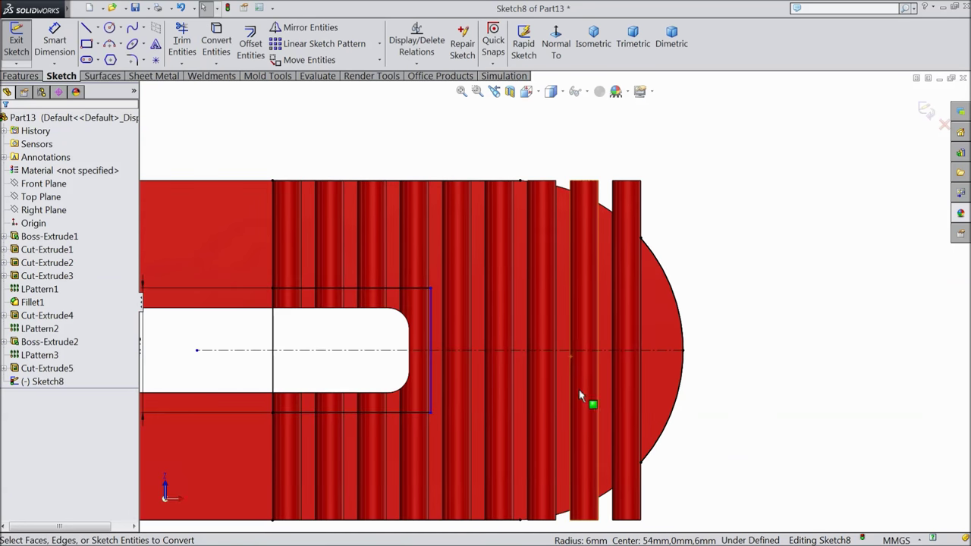
{"action": "left_click", "coordinate": [110, 27]}
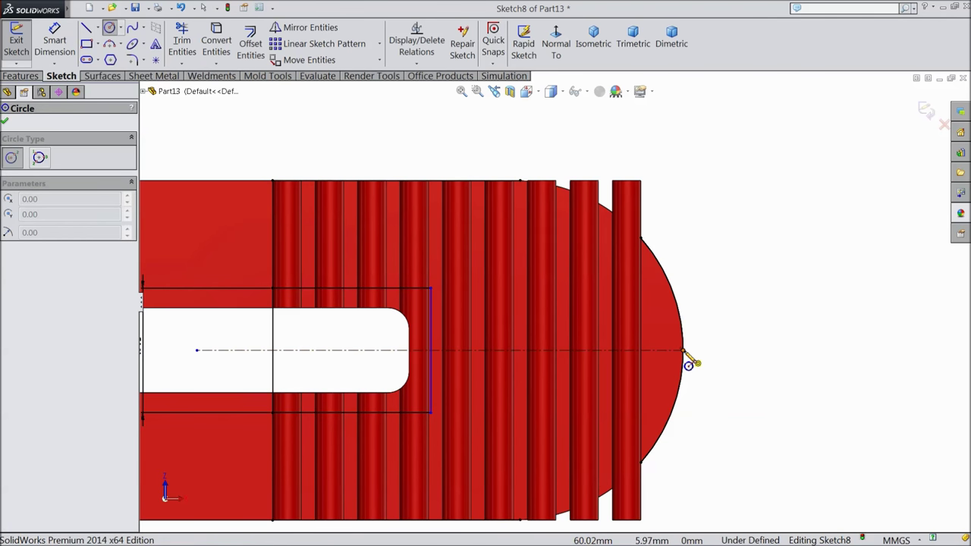
{"action": "left_click", "coordinate": [515, 350]}
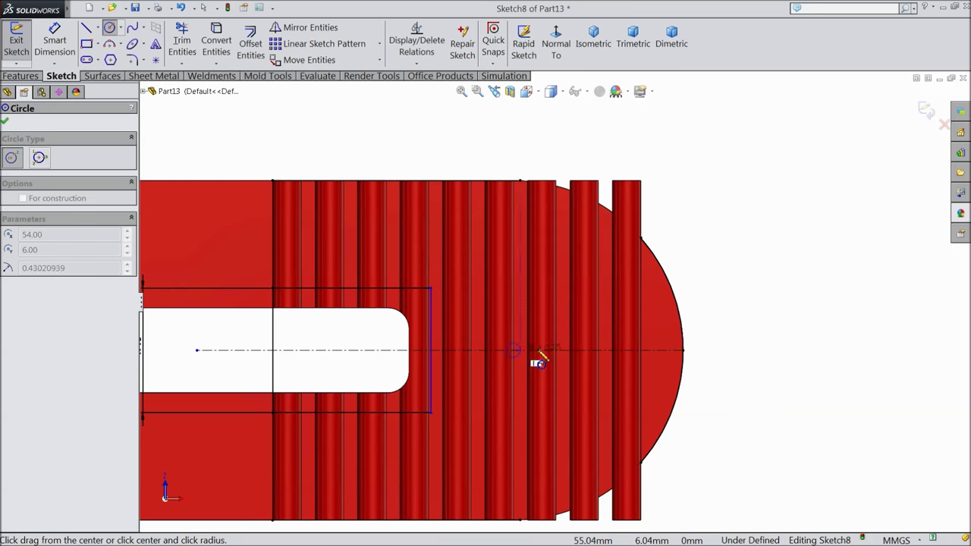
{"action": "left_click", "coordinate": [686, 352]}
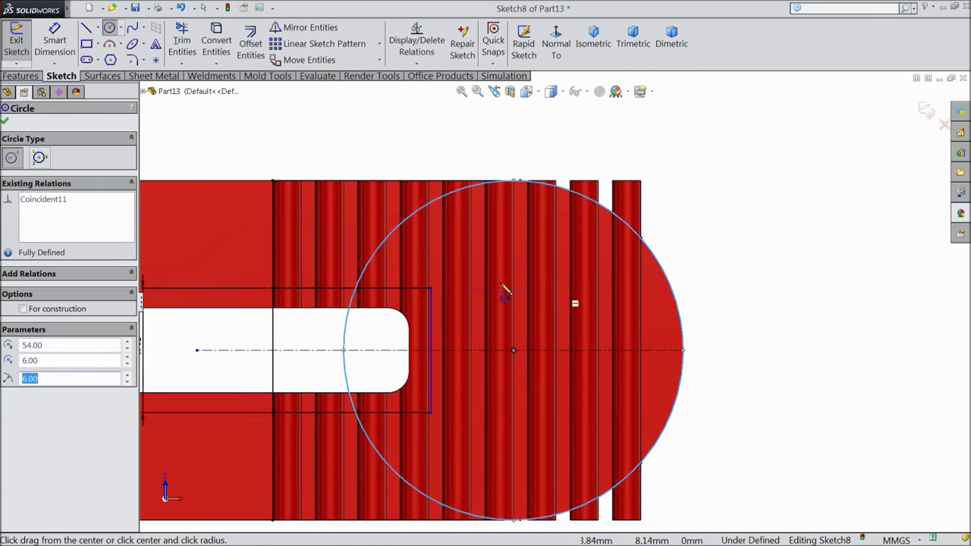
{"action": "left_click", "coordinate": [5, 123]}
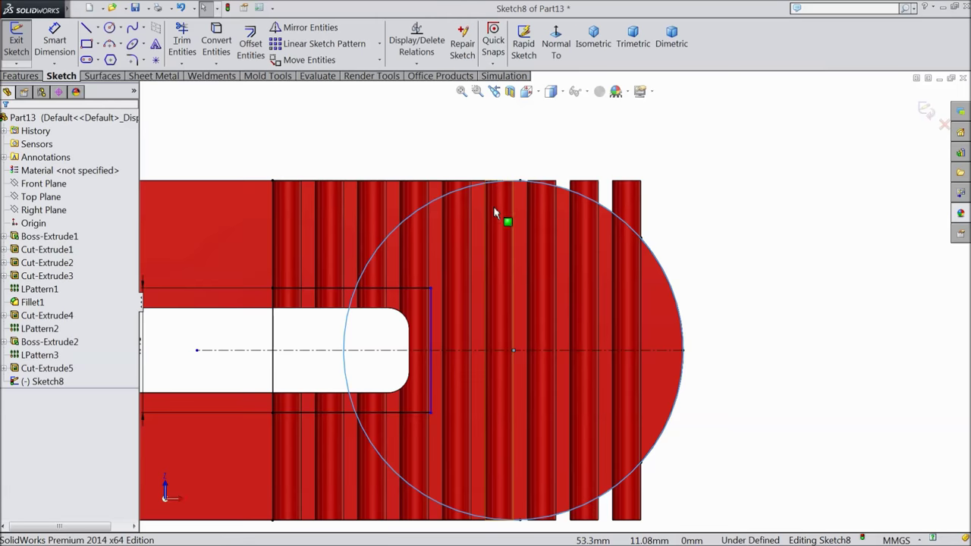
Inspect the circle and the top and bottom edge lines to check their dimensions.
{"action": "scroll", "coordinate": [494, 205], "scroll_direction": "down", "scroll_amount": 5}
{"action": "scroll", "coordinate": [494, 216], "scroll_direction": "up", "scroll_amount": 5}
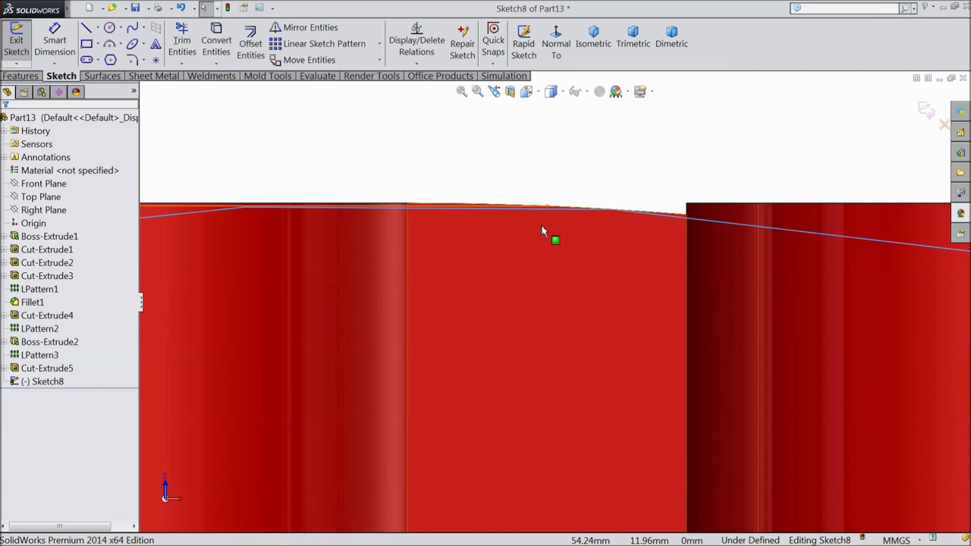
{"action": "scroll", "coordinate": [520, 260], "scroll_direction": "up", "scroll_amount": 3}
{"action": "scroll", "coordinate": [559, 455], "scroll_direction": "down", "scroll_amount": 3}
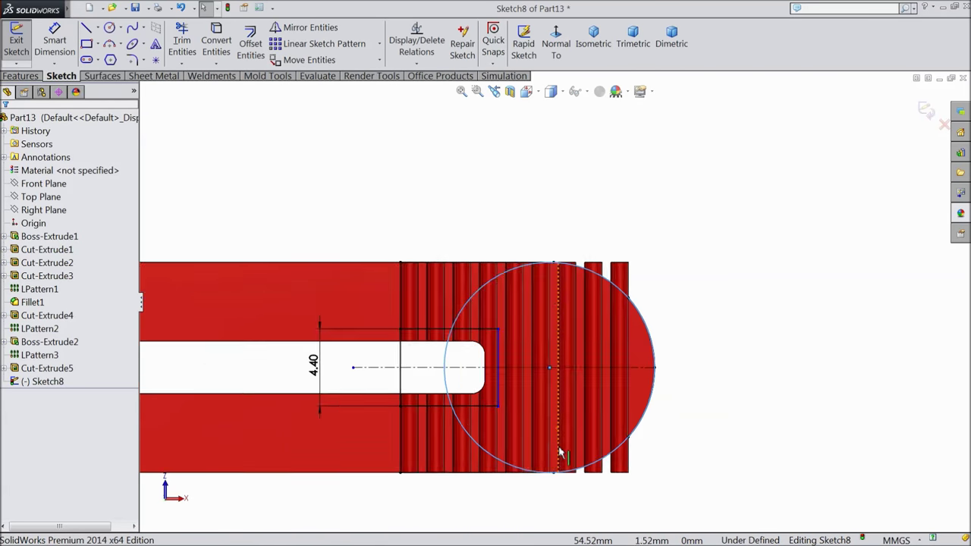
{"action": "left_click", "coordinate": [486, 461]}
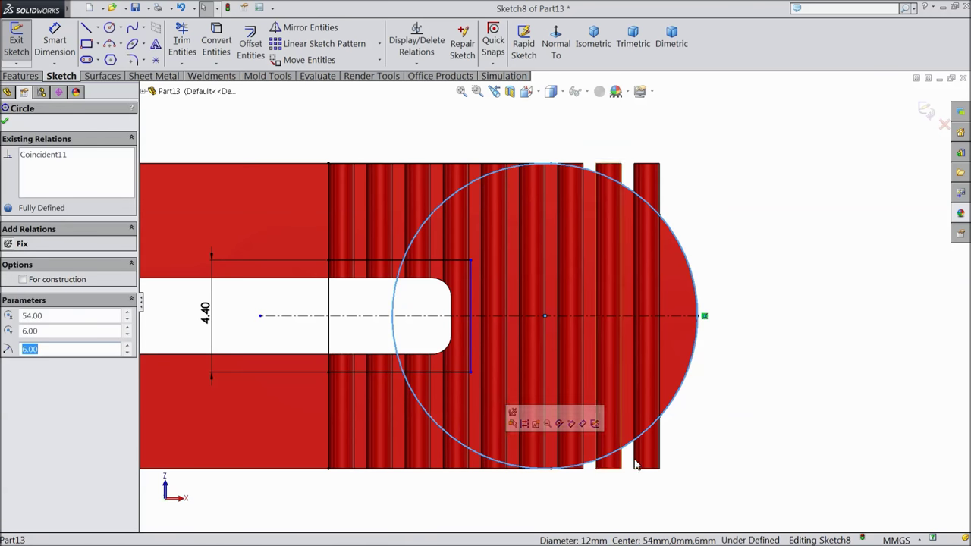
{"action": "left_click", "coordinate": [653, 407]}
{"action": "scroll", "coordinate": [531, 486], "scroll_direction": "down", "scroll_amount": 2}
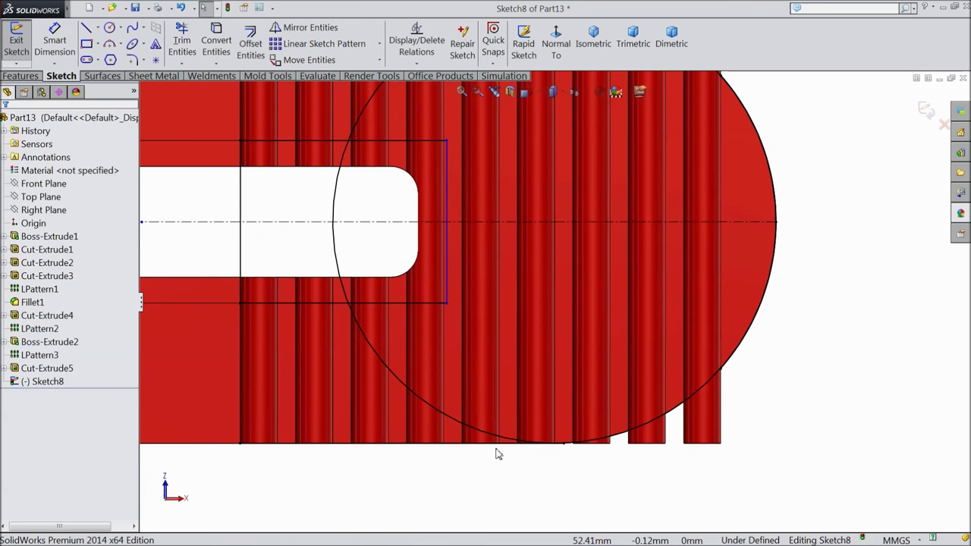
{"action": "left_click", "coordinate": [497, 445]}
{"action": "left_click", "coordinate": [501, 455]}
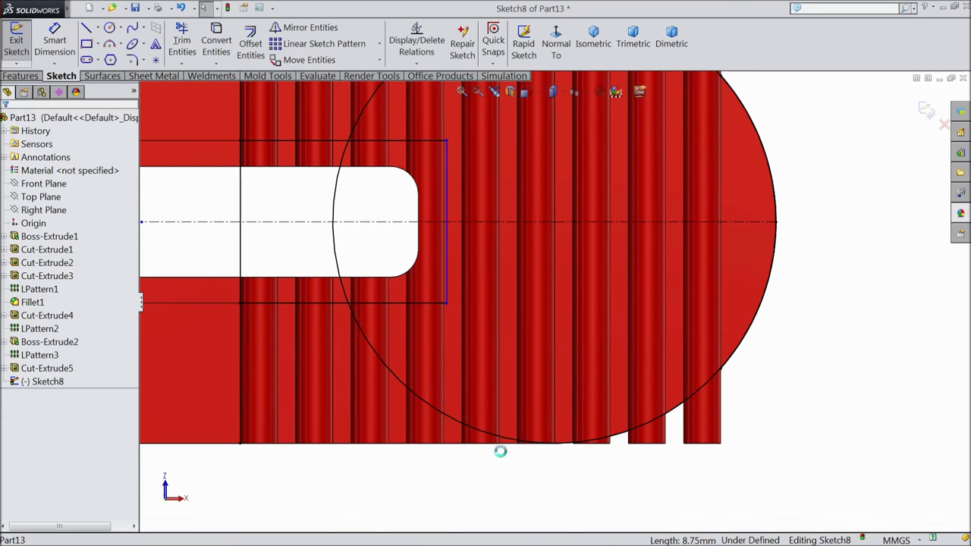
{"action": "scroll", "coordinate": [535, 470], "scroll_direction": "up", "scroll_amount": 3}
{"action": "scroll", "coordinate": [531, 217], "scroll_direction": "down", "scroll_amount": 3}
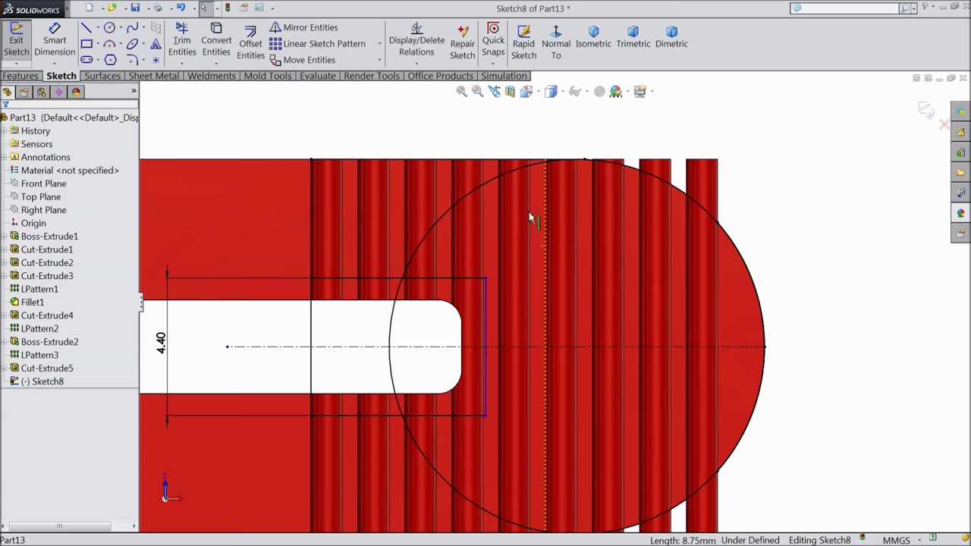
{"action": "left_click", "coordinate": [512, 160]}
{"action": "left_click", "coordinate": [304, 106]}
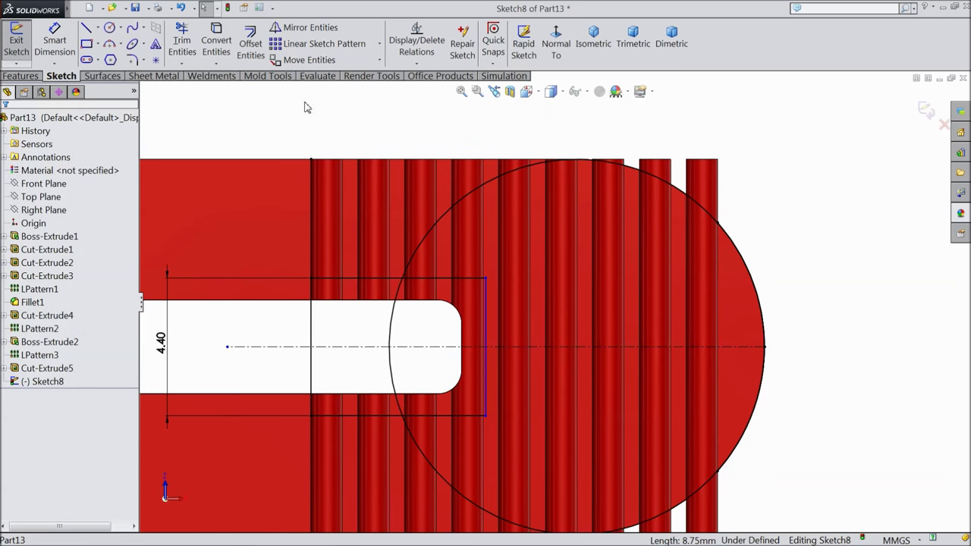
{"action": "left_click", "coordinate": [88, 28]}
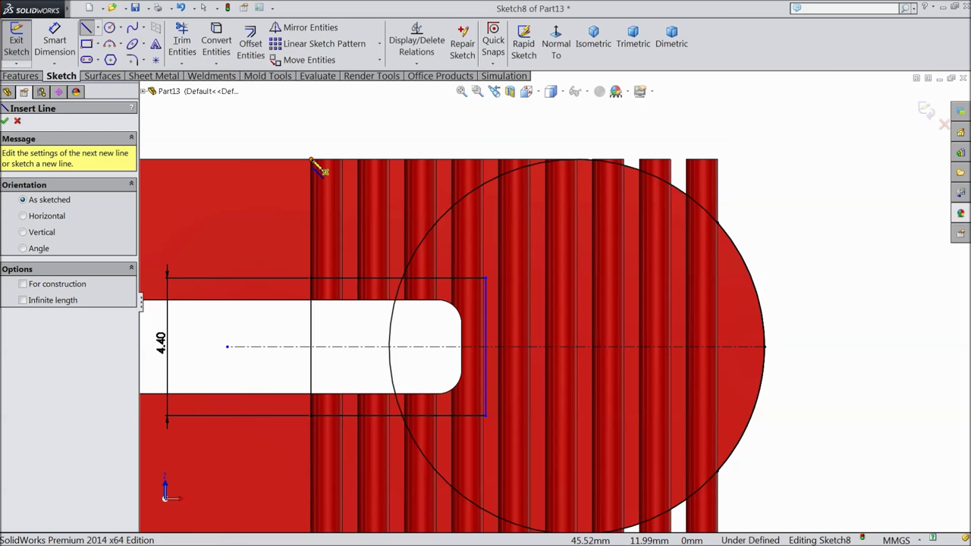
Draw an 8.5 mm horizontal line along the top edge starting at the top-left corner.
{"action": "left_click", "coordinate": [311, 160]}
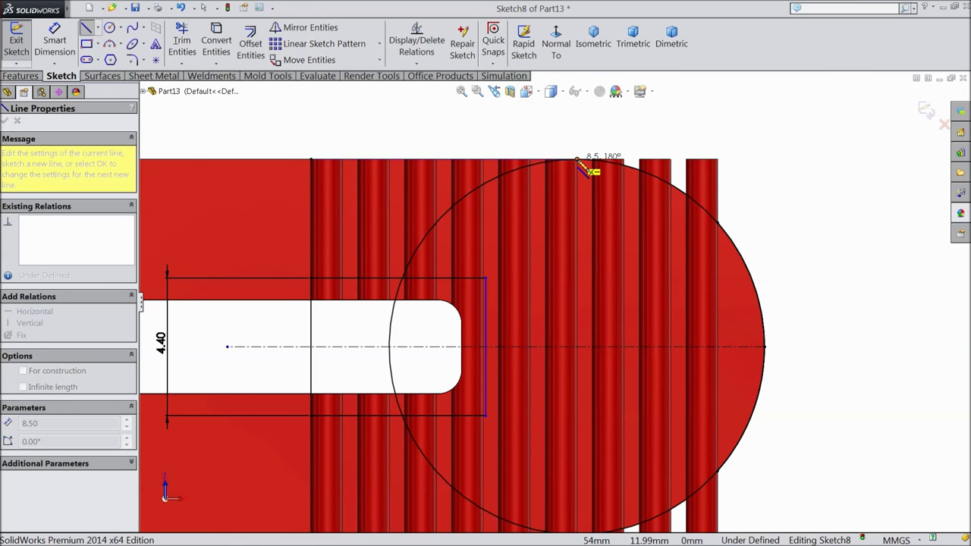
{"action": "right_click", "coordinate": [493, 93]}
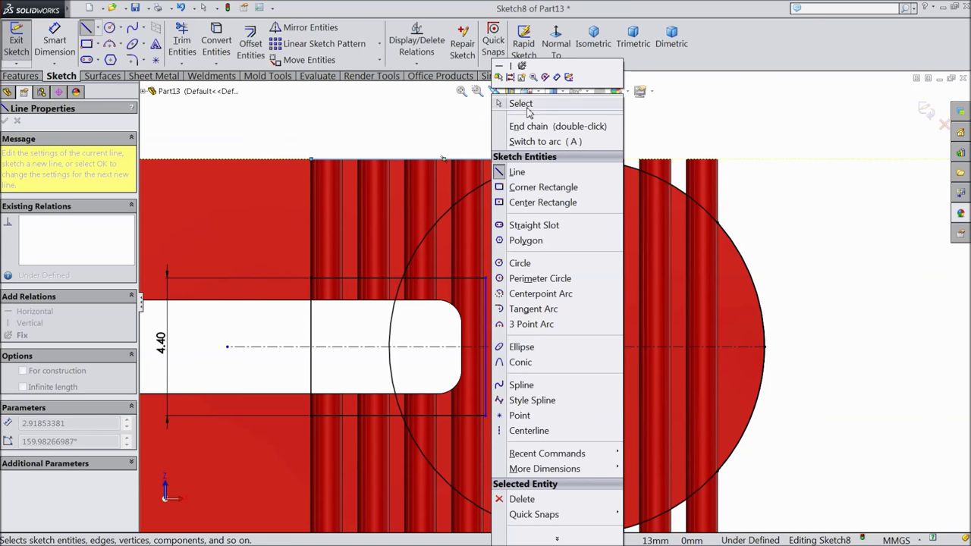
{"action": "left_click", "coordinate": [523, 106]}
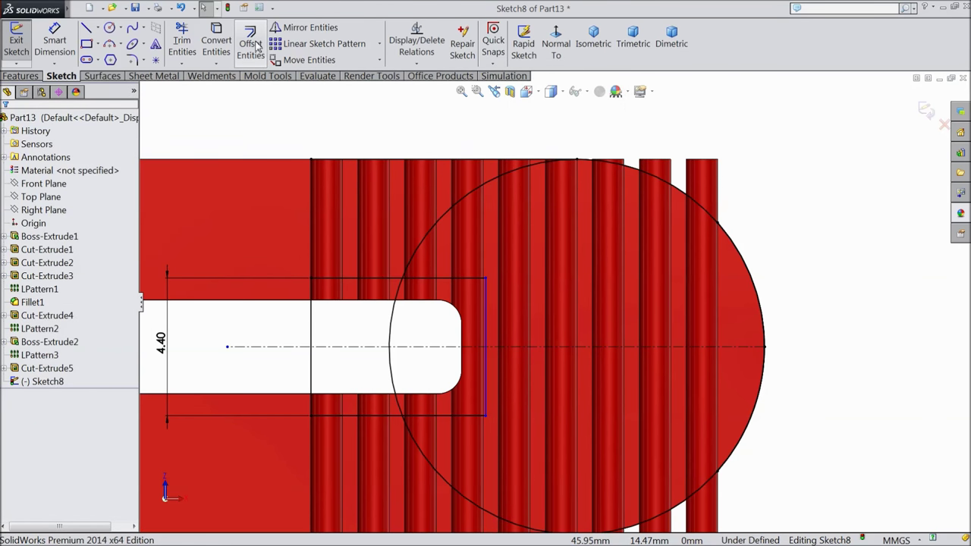
{"action": "left_click", "coordinate": [182, 44]}
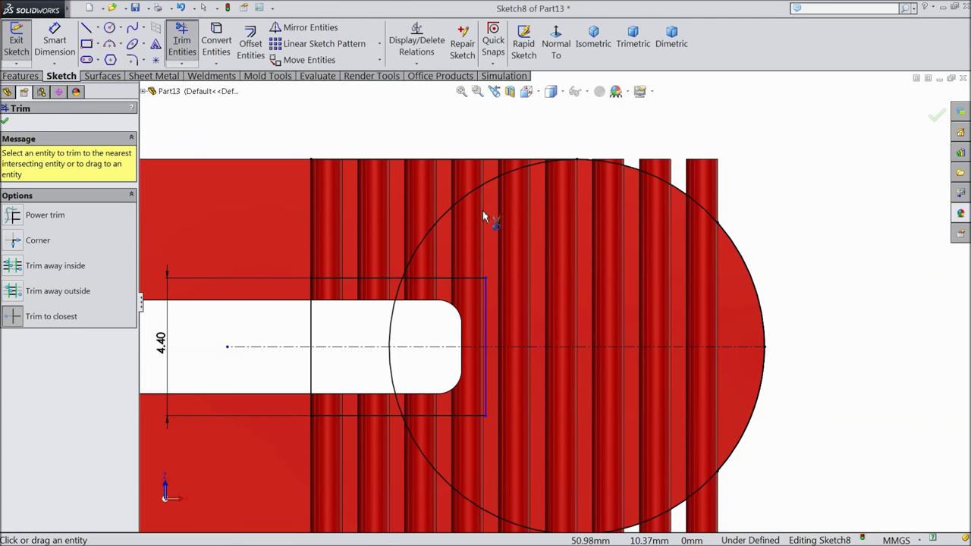
Power-trim the circle's upper-left arc pieces, undoing the last trim to keep the lower arc.
{"action": "left_click", "coordinate": [465, 200]}
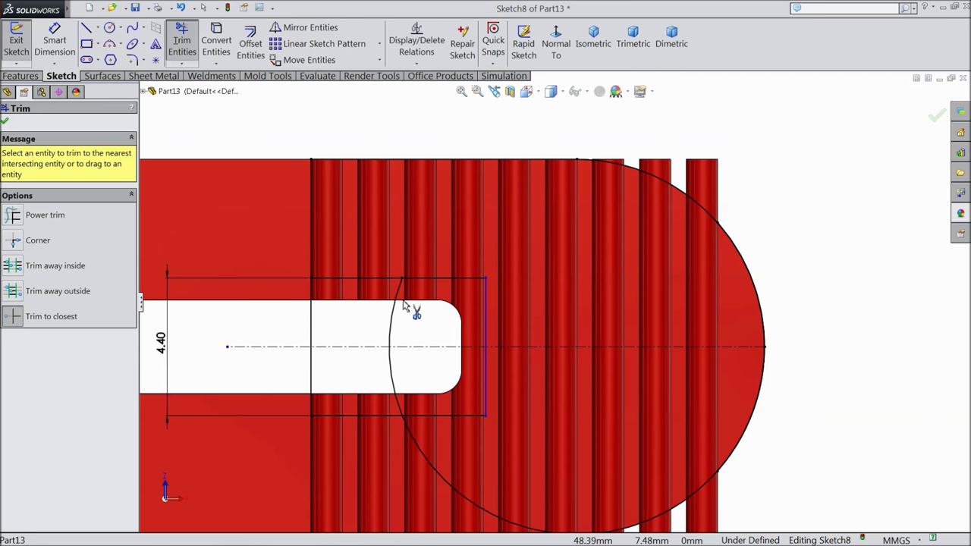
{"action": "left_click", "coordinate": [393, 313]}
{"action": "scroll", "coordinate": [423, 393], "scroll_direction": "up", "scroll_amount": 3}
{"action": "scroll", "coordinate": [585, 481], "scroll_direction": "down", "scroll_amount": 3}
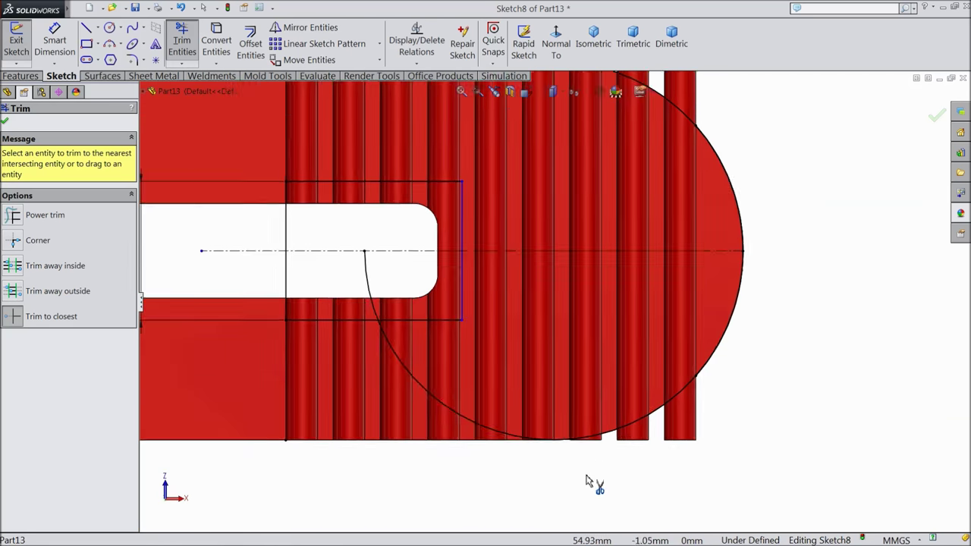
{"action": "scroll", "coordinate": [462, 425], "scroll_direction": "down", "scroll_amount": 2}
{"action": "left_click", "coordinate": [454, 411]}
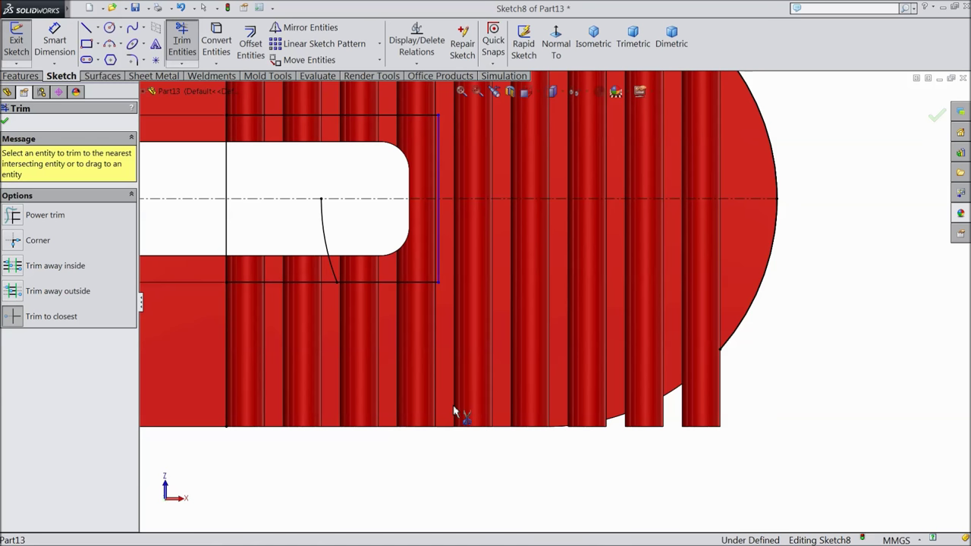
{"action": "left_click", "coordinate": [186, 9]}
{"action": "left_click", "coordinate": [35, 132]}
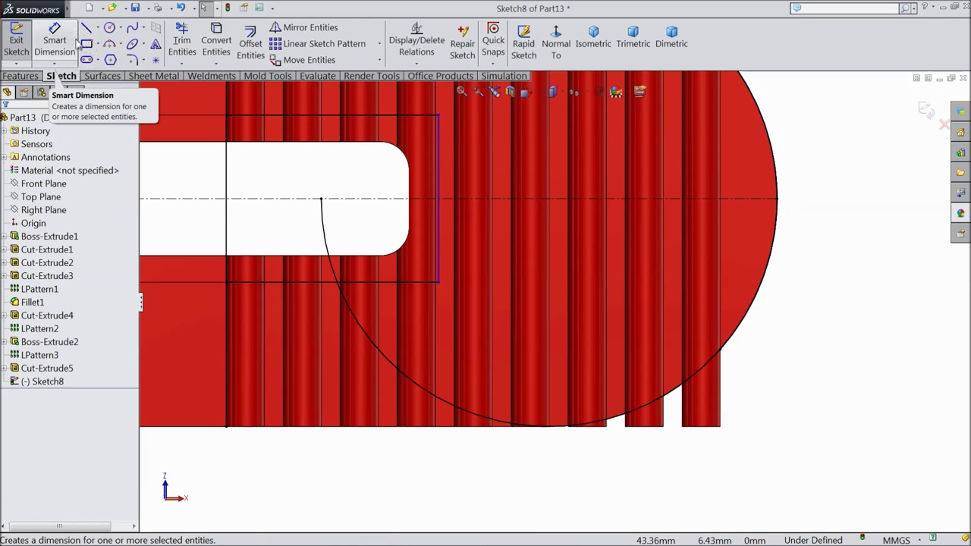
Draw a matching ~8.5 mm line along the bottom edge from the bottom-left corner.
{"action": "left_click", "coordinate": [88, 33]}
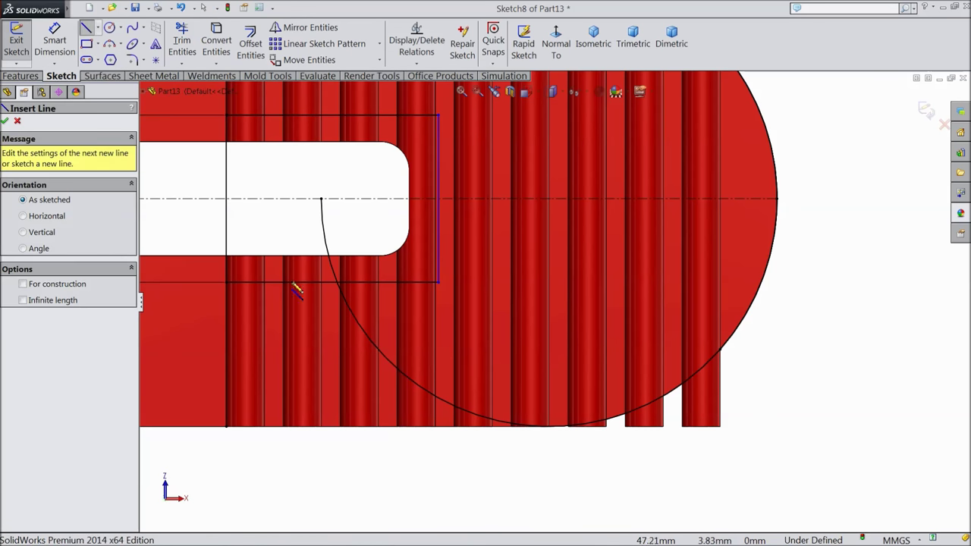
{"action": "left_click", "coordinate": [226, 427]}
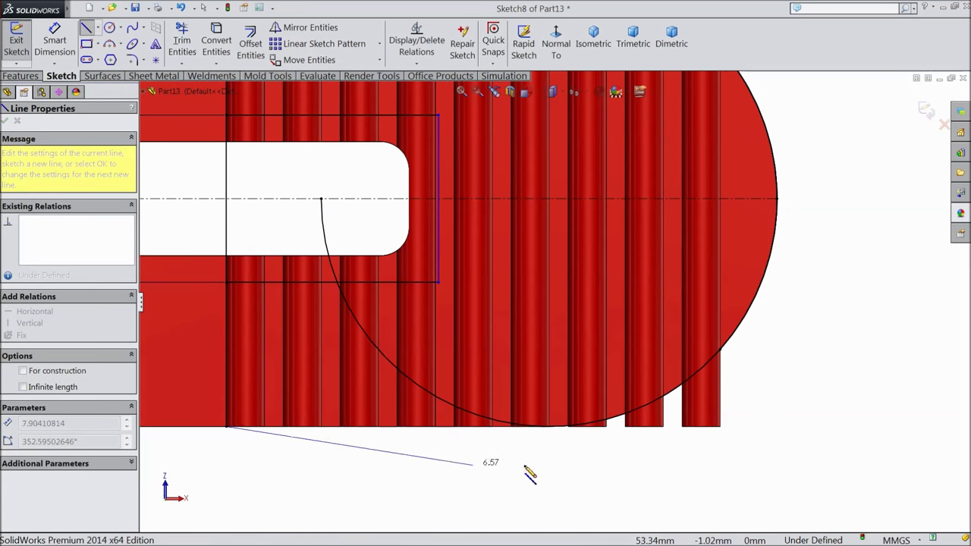
{"action": "right_click", "coordinate": [546, 432]}
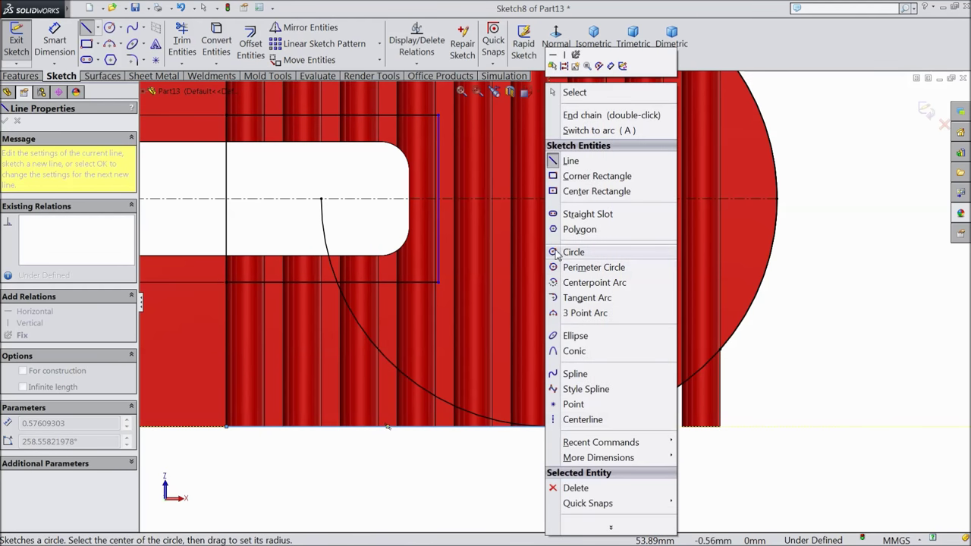
{"action": "left_click", "coordinate": [574, 92]}
Trim the leftover arc pieces between the centreline, the slot edge and the bottom line.
{"action": "left_click", "coordinate": [182, 42]}
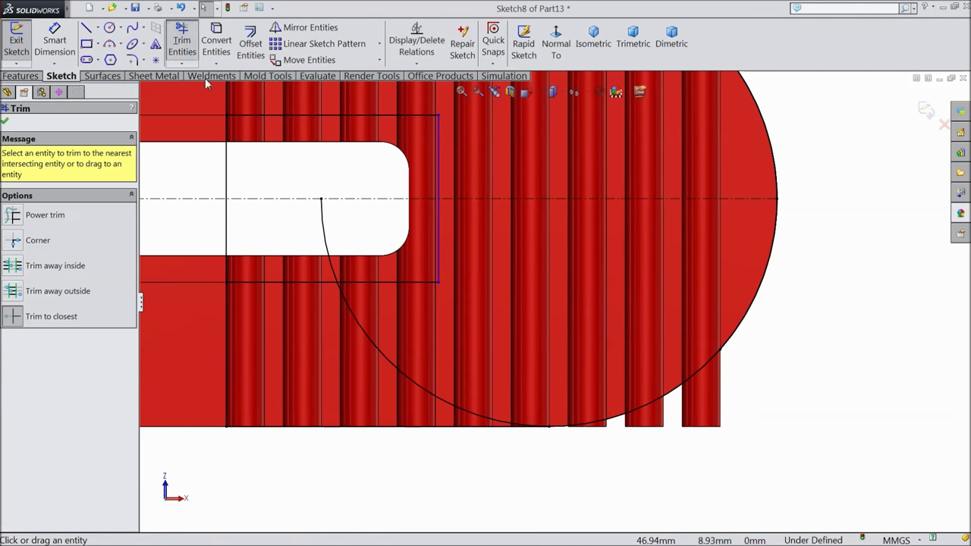
{"action": "left_click", "coordinate": [323, 235]}
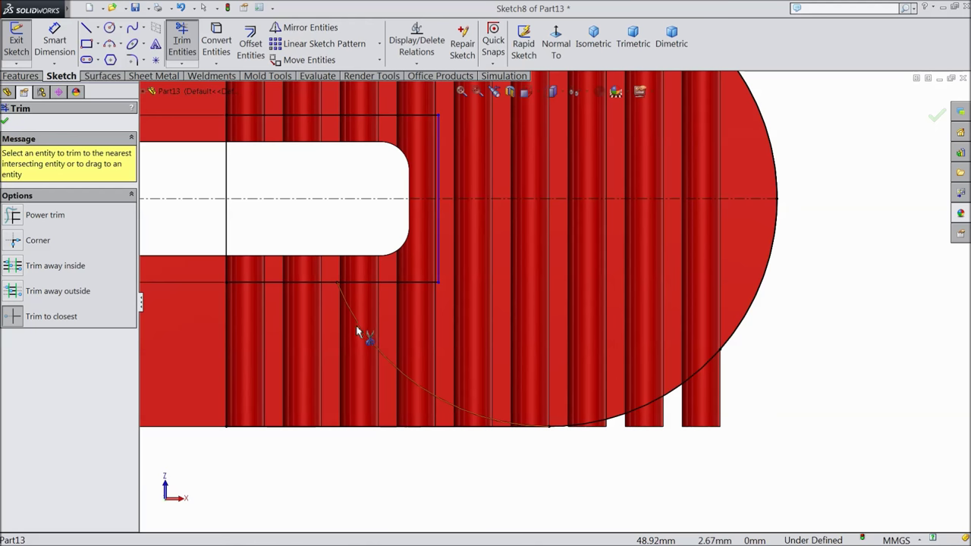
{"action": "left_click", "coordinate": [361, 332]}
{"action": "key", "text": "z"}
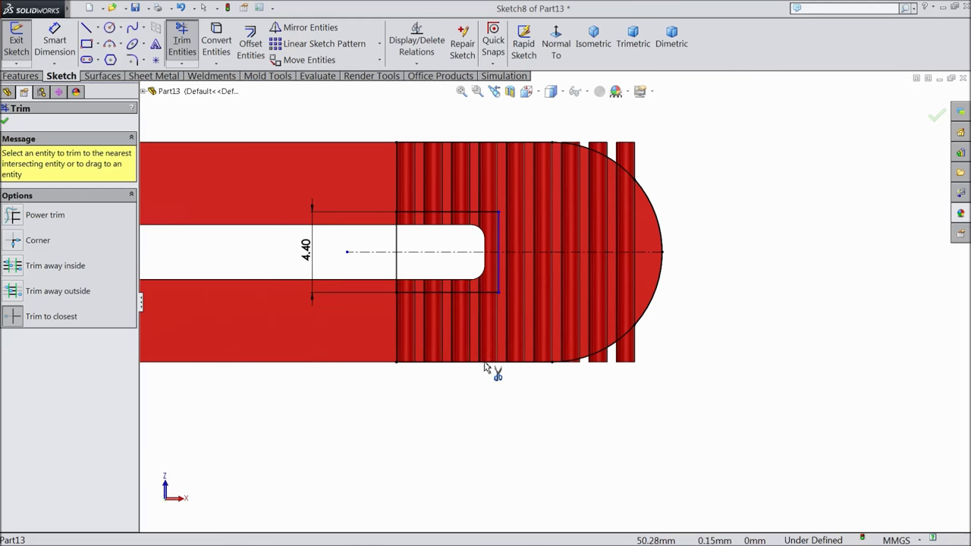
{"action": "left_click", "coordinate": [4, 122]}
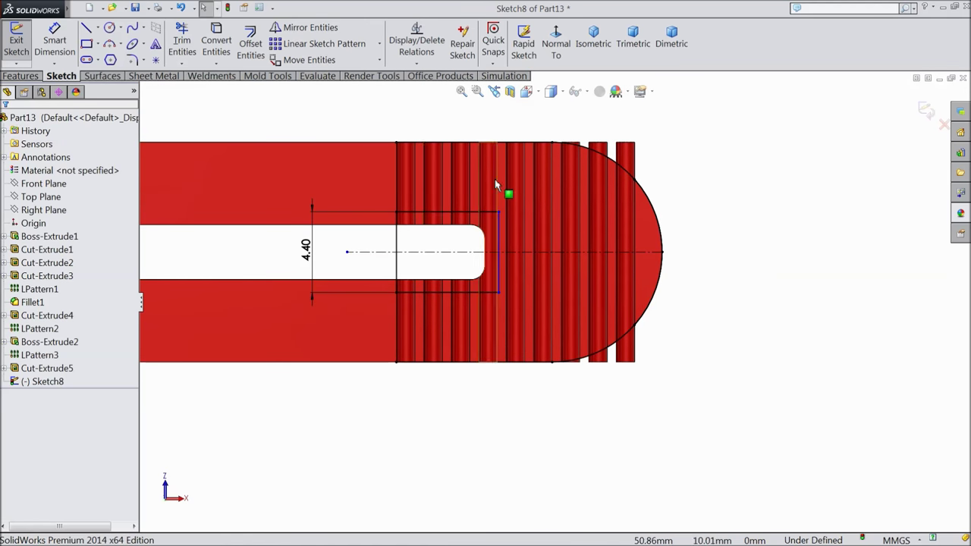
{"action": "scroll", "coordinate": [492, 175], "scroll_direction": "down", "scroll_amount": 2}
Offset the rounded jaw-tip outline chain 1 mm inward, excluding the left vertical edge.
{"action": "left_click", "coordinate": [250, 47]}
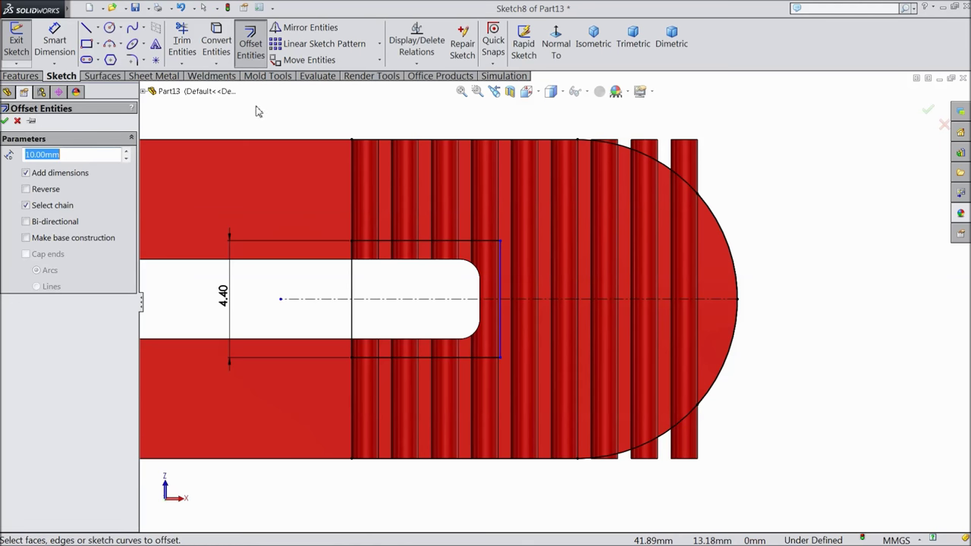
{"action": "type", "text": "1"}
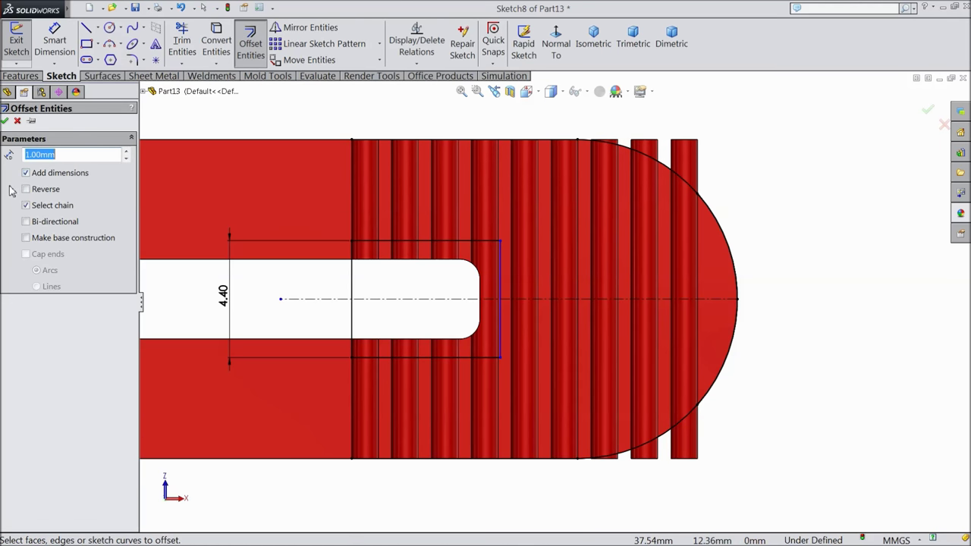
{"action": "left_click", "coordinate": [707, 205]}
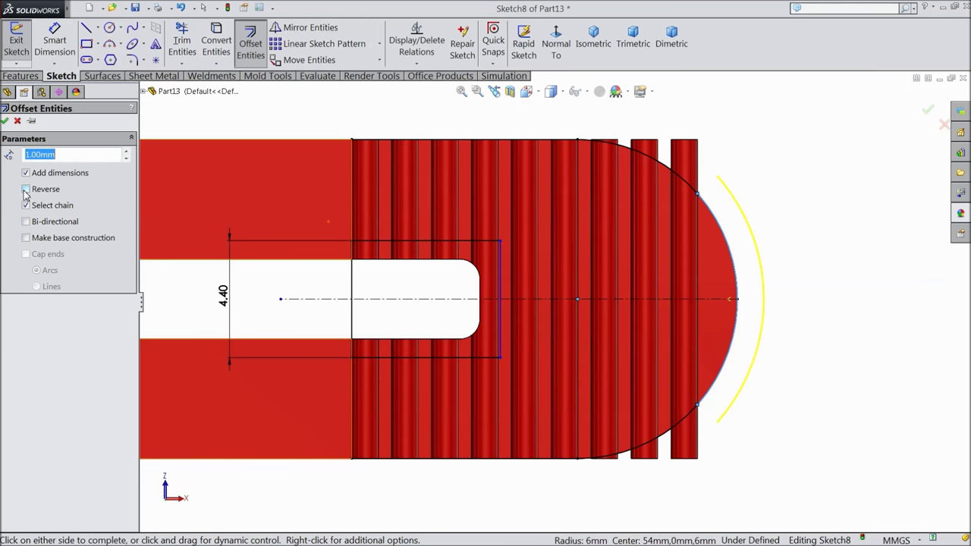
{"action": "left_click", "coordinate": [672, 176]}
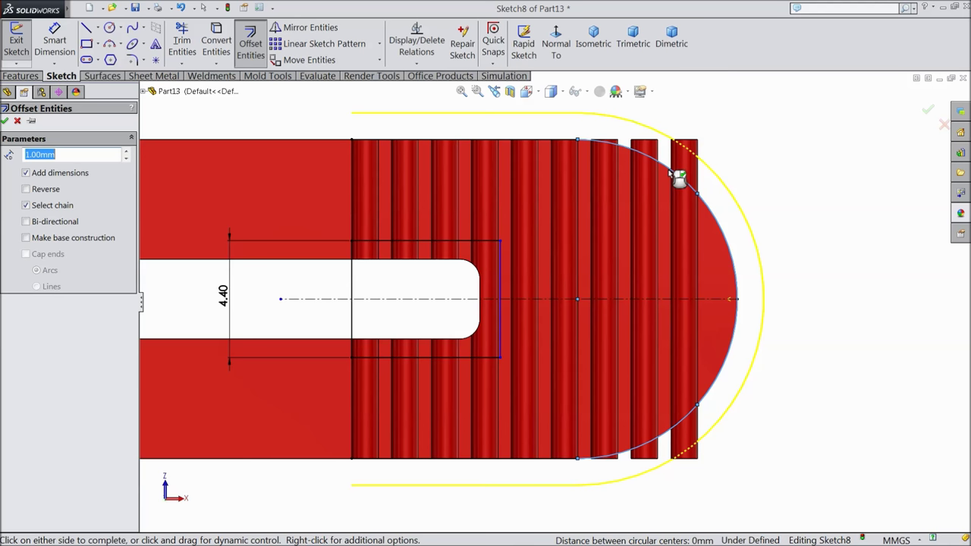
{"action": "left_click", "coordinate": [353, 220]}
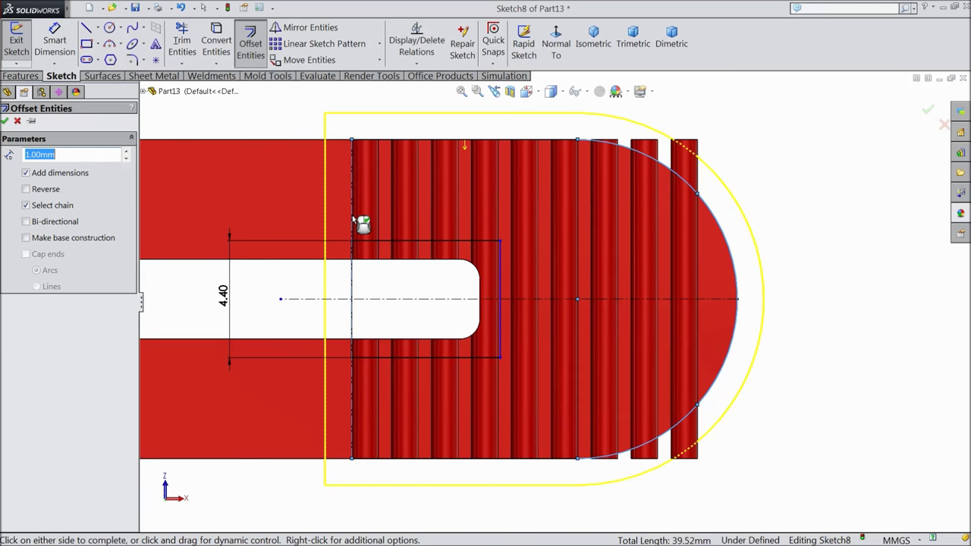
{"action": "left_click", "coordinate": [27, 191]}
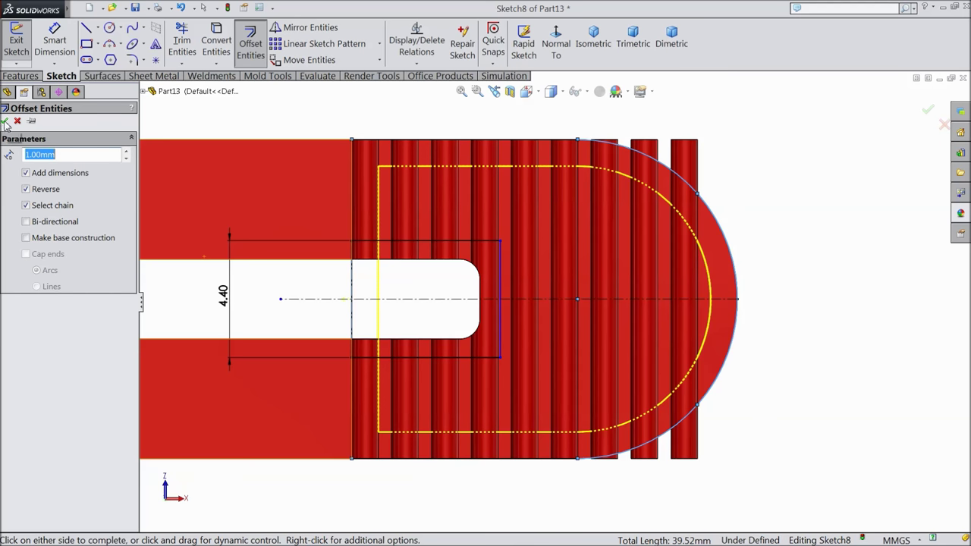
{"action": "left_click", "coordinate": [352, 224]}
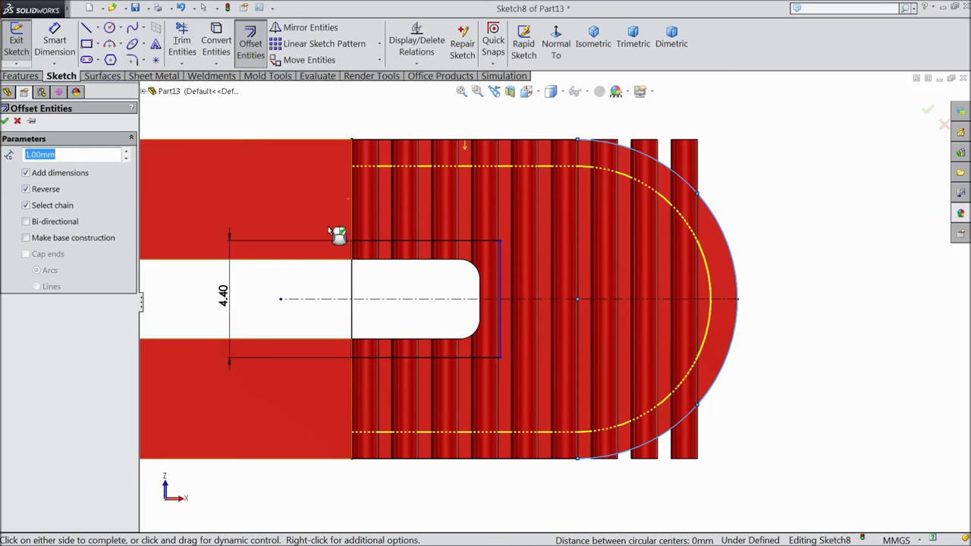
{"action": "left_click", "coordinate": [5, 121]}
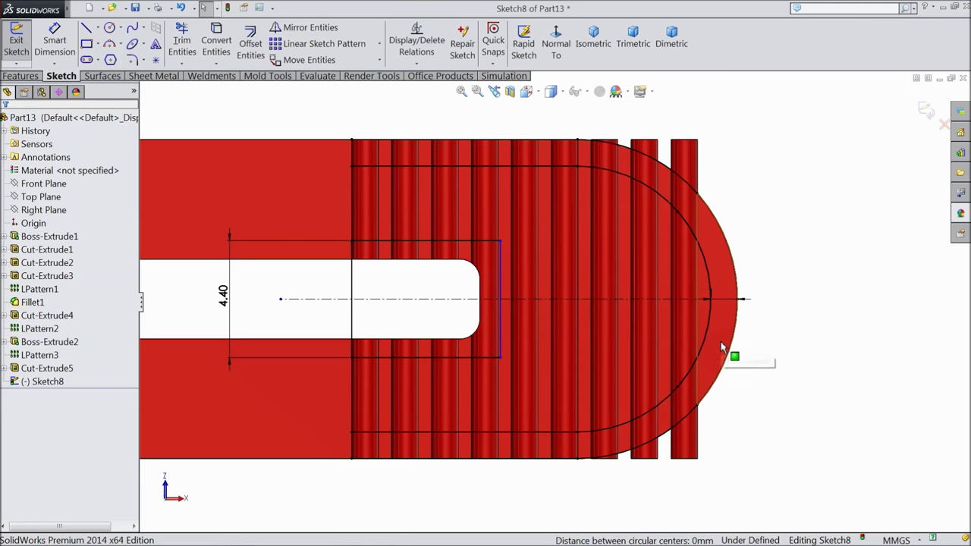
{"action": "scroll", "coordinate": [721, 353], "scroll_direction": "up", "scroll_amount": 1}
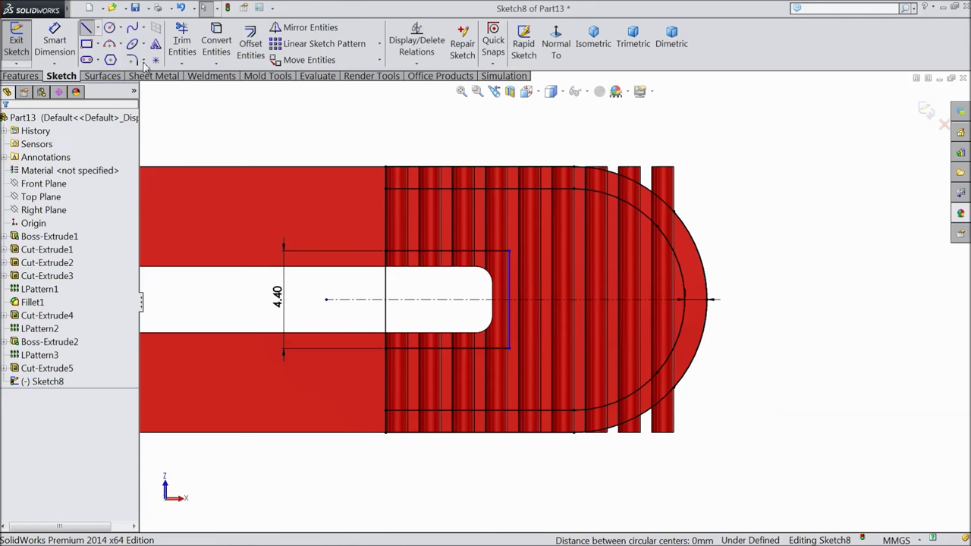
Draw four connected lines from the top edge, past the jaw tip and below the part, closing the box.
{"action": "left_click", "coordinate": [385, 166]}
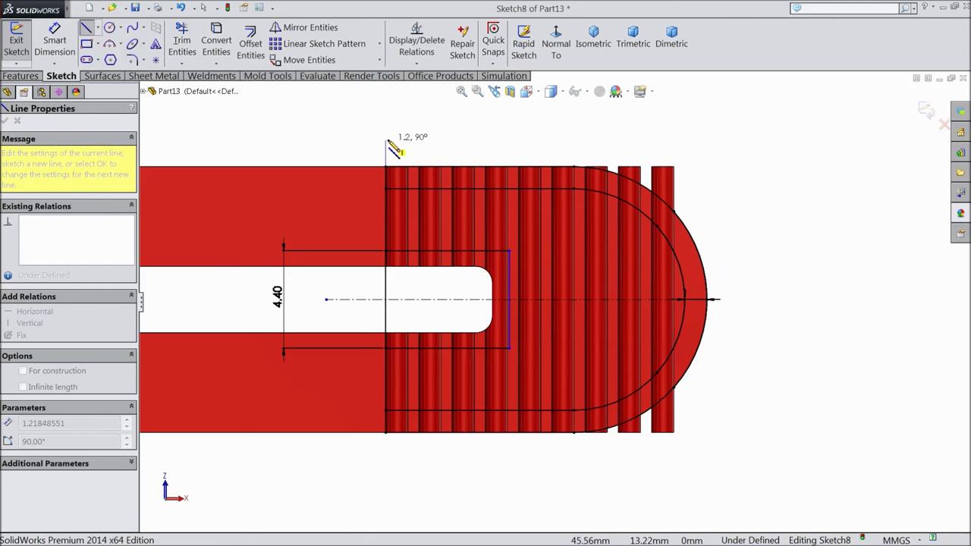
{"action": "left_click", "coordinate": [386, 140]}
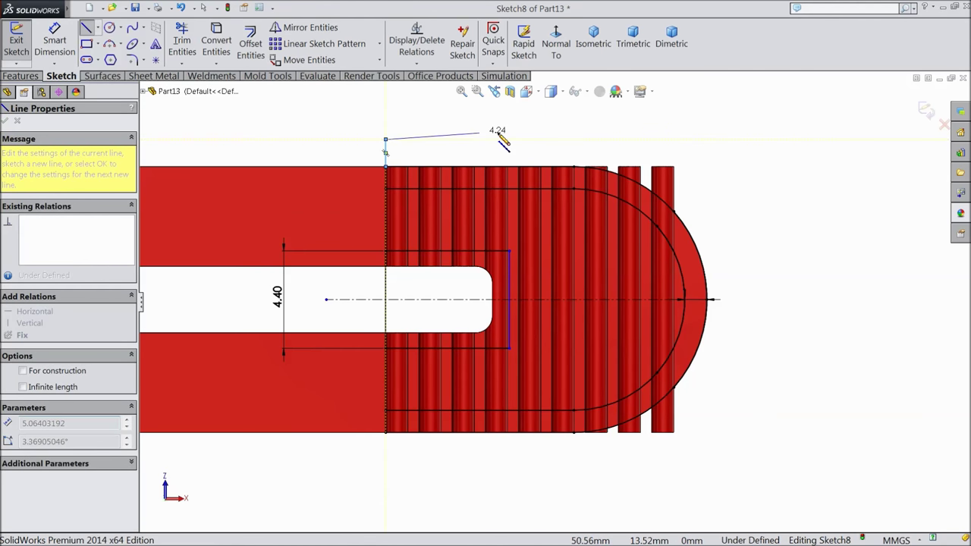
{"action": "left_click", "coordinate": [764, 139]}
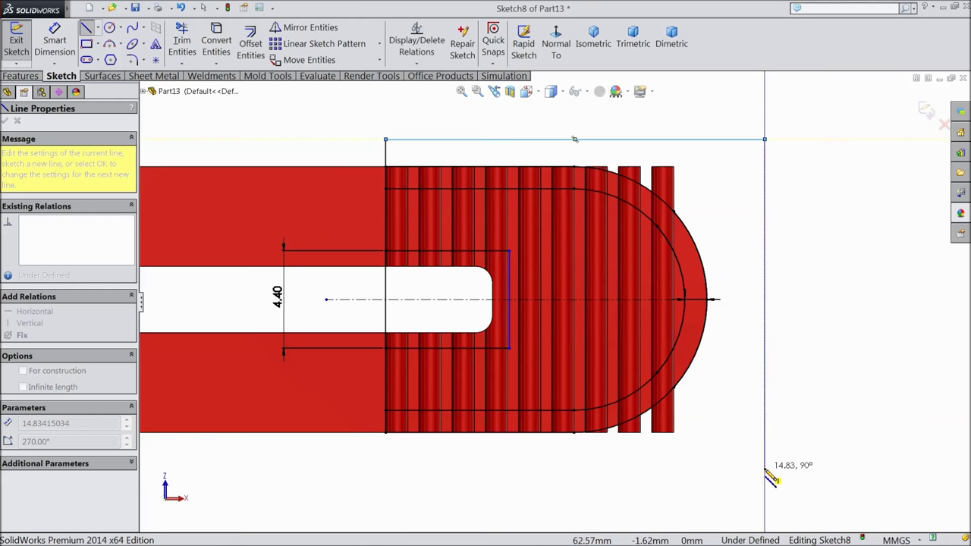
{"action": "left_click", "coordinate": [764, 468]}
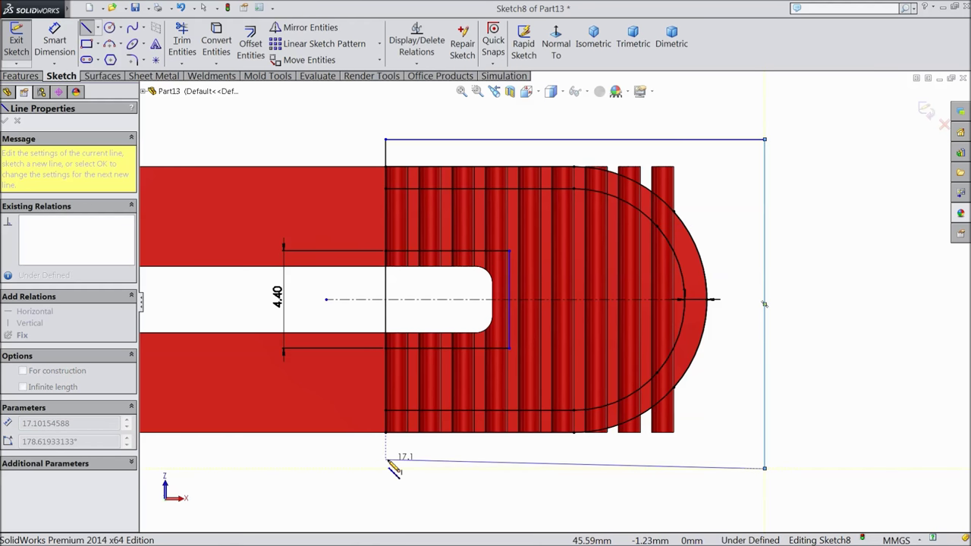
{"action": "left_click", "coordinate": [386, 458]}
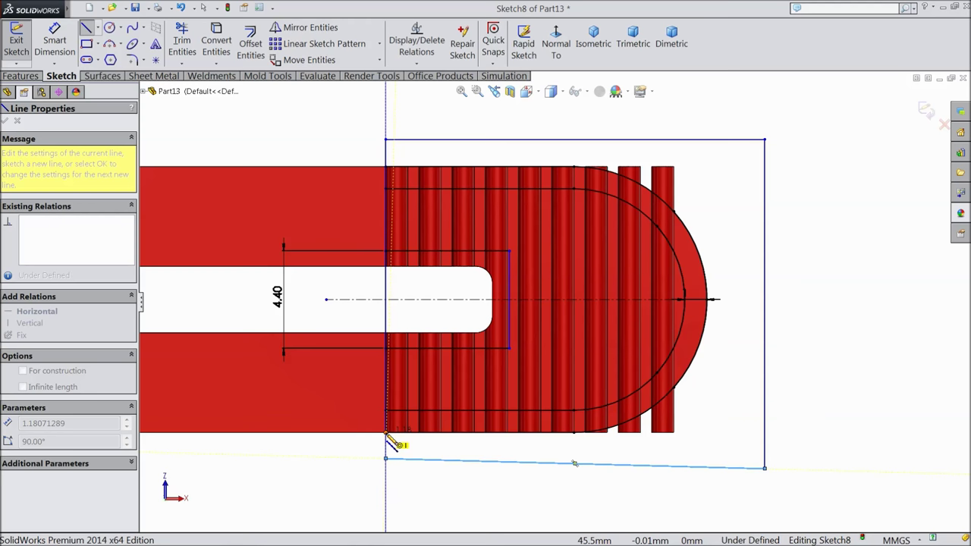
{"action": "double_click", "coordinate": [386, 444]}
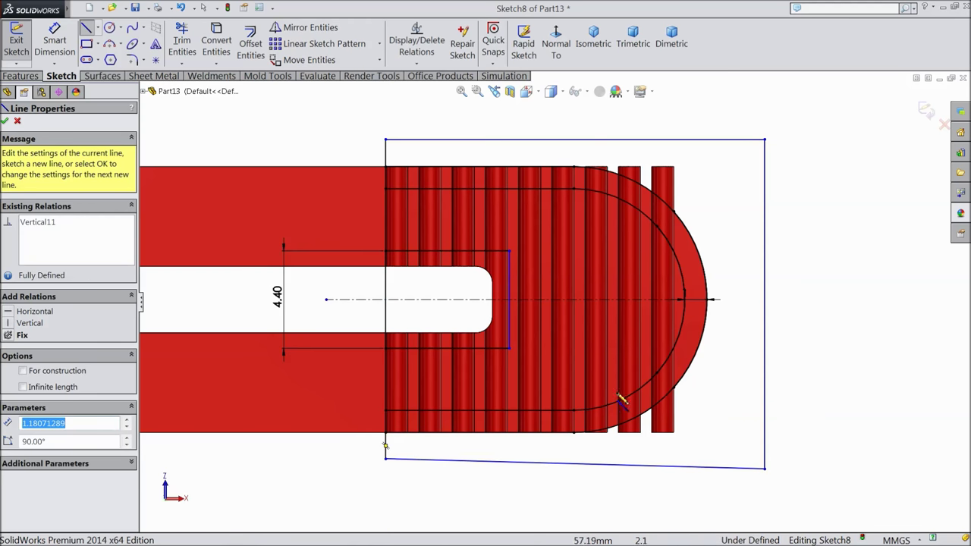
{"action": "right_click", "coordinate": [822, 247]}
{"action": "left_click", "coordinate": [842, 144]}
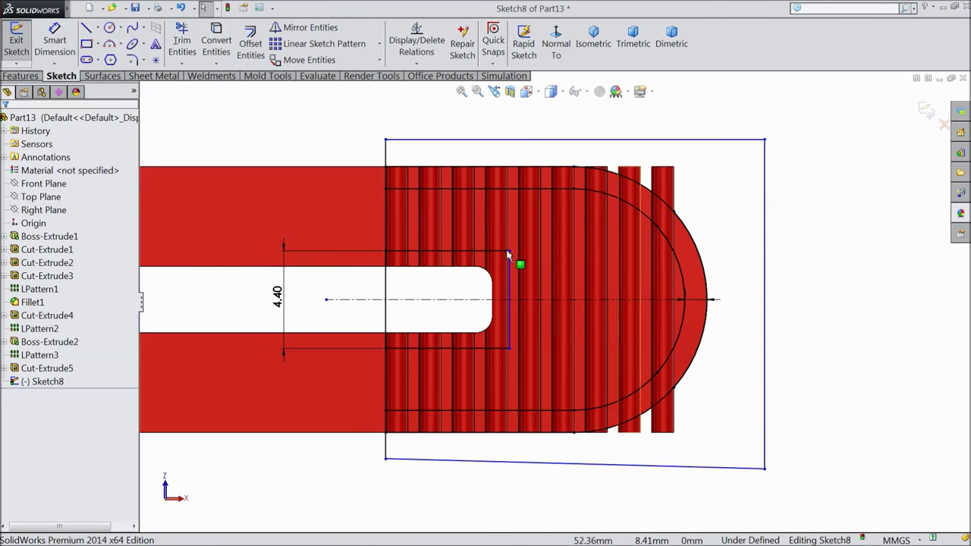
{"action": "left_click", "coordinate": [20, 76]}
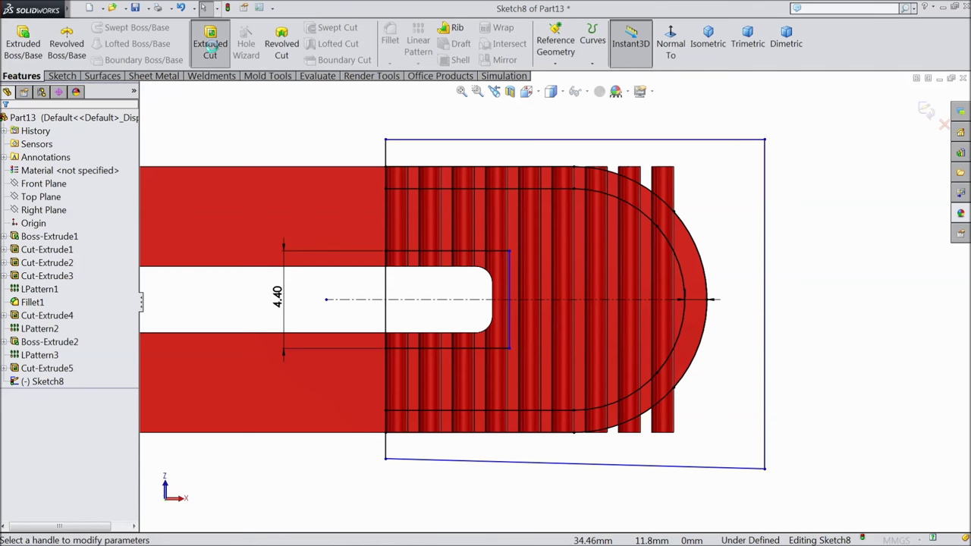
Start an extruded cut from Sketch8 using the slot-end, offset-band and outer boundary regions.
{"action": "left_click", "coordinate": [212, 47]}
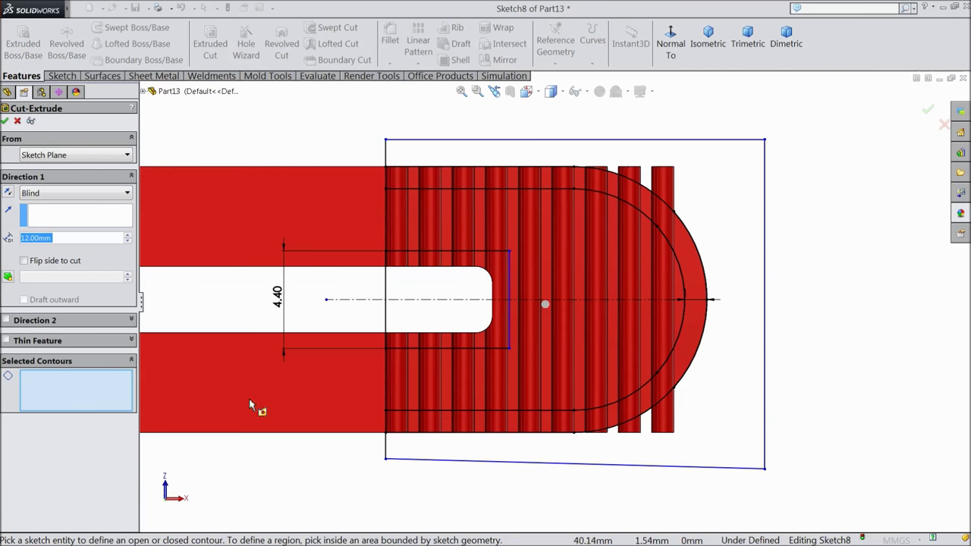
{"action": "left_click", "coordinate": [451, 393]}
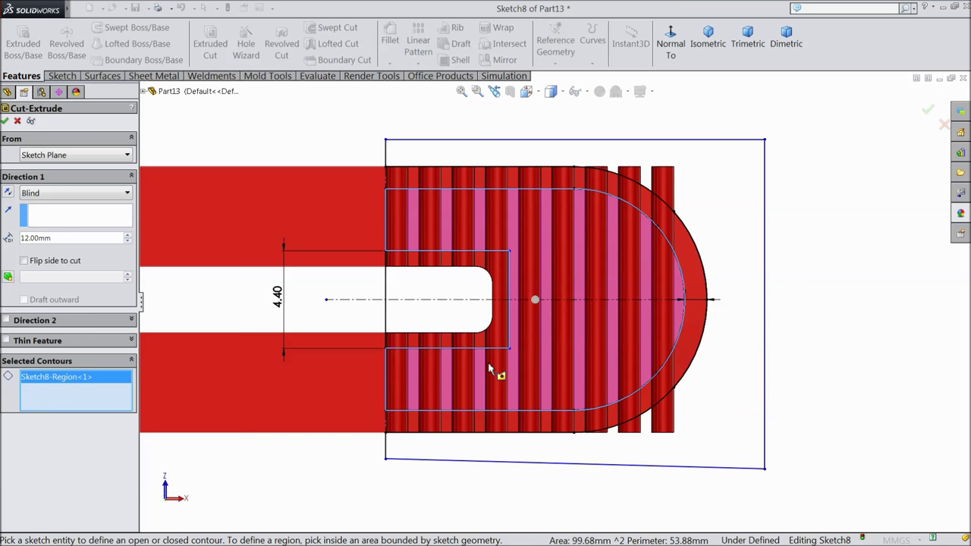
{"action": "right_click", "coordinate": [74, 382]}
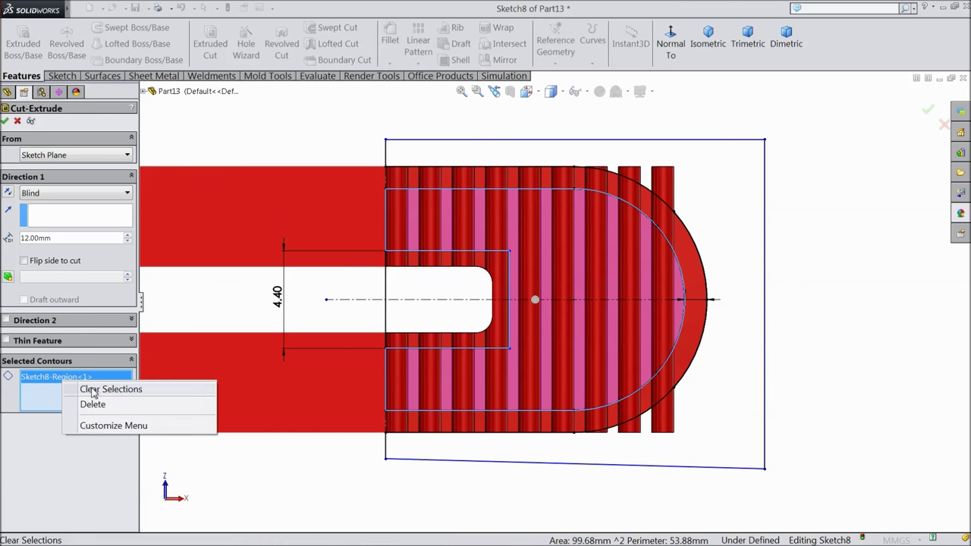
{"action": "left_click", "coordinate": [94, 390]}
{"action": "left_click", "coordinate": [491, 351]}
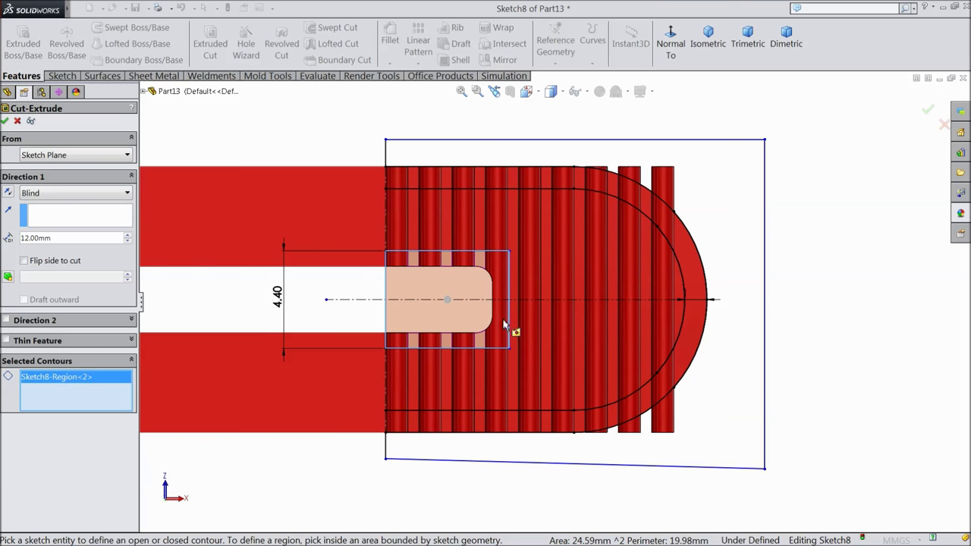
{"action": "left_click", "coordinate": [497, 428]}
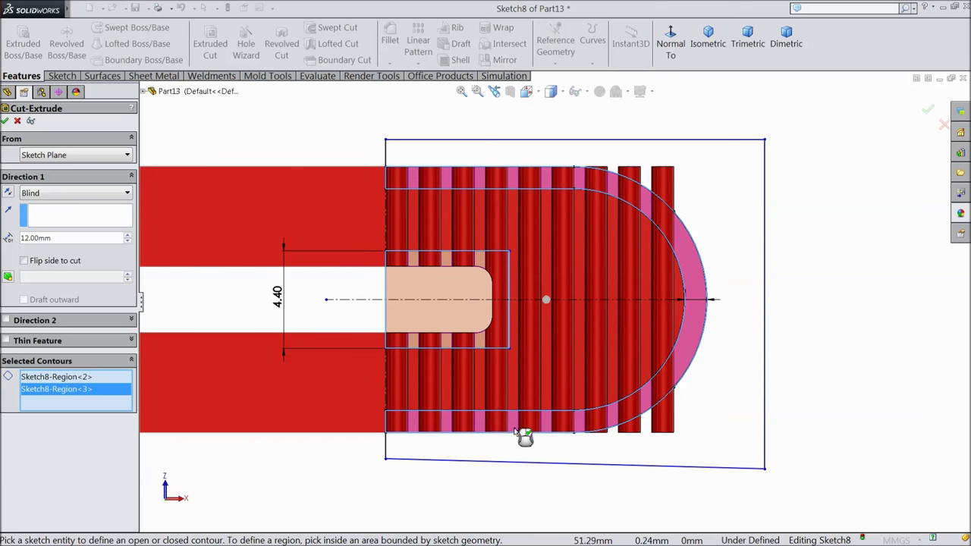
{"action": "left_click", "coordinate": [687, 448]}
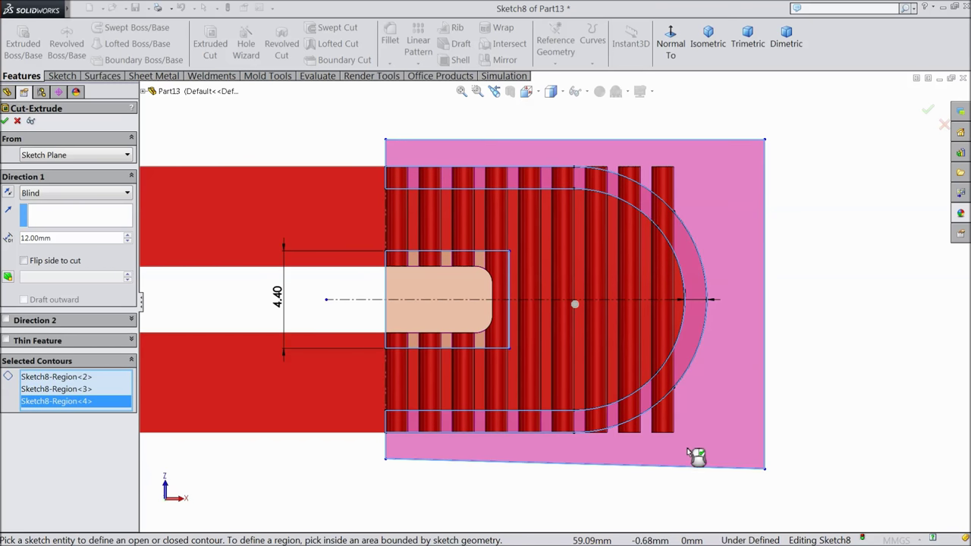
Reverse the cut direction into the part and confirm the 12 mm blind cut.
{"action": "scroll", "coordinate": [697, 472], "scroll_direction": "up", "scroll_amount": 4}
{"action": "middle_click_drag", "start_coordinate": [563, 453], "coordinate": [574, 394]}
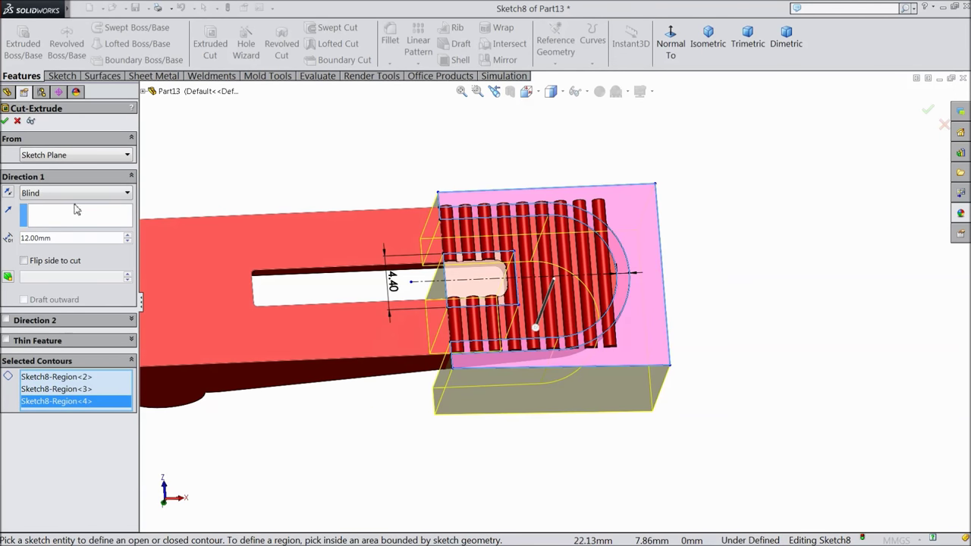
{"action": "left_click", "coordinate": [7, 193]}
{"action": "middle_click_drag", "start_coordinate": [314, 329], "coordinate": [375, 369]}
{"action": "scroll", "coordinate": [568, 304], "scroll_direction": "down", "scroll_amount": 3}
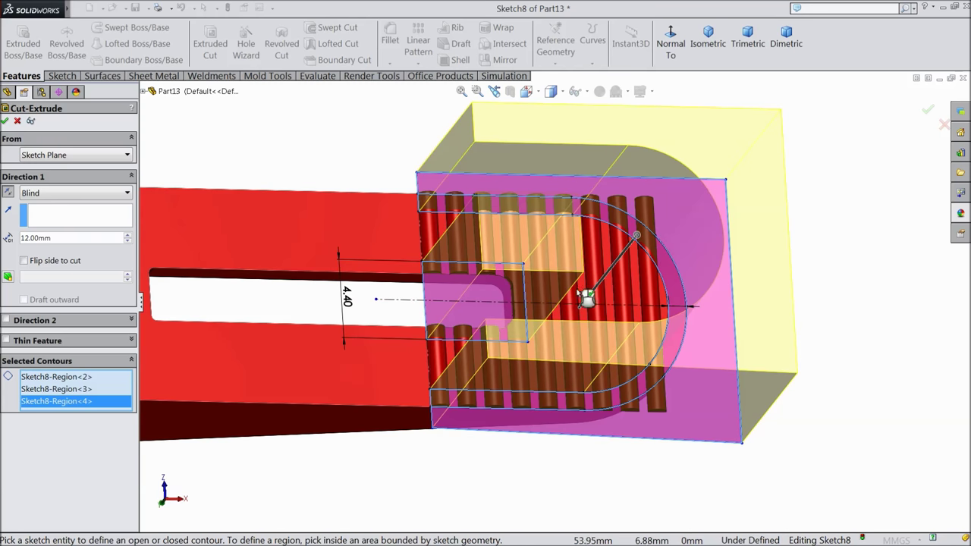
{"action": "left_click", "coordinate": [6, 122]}
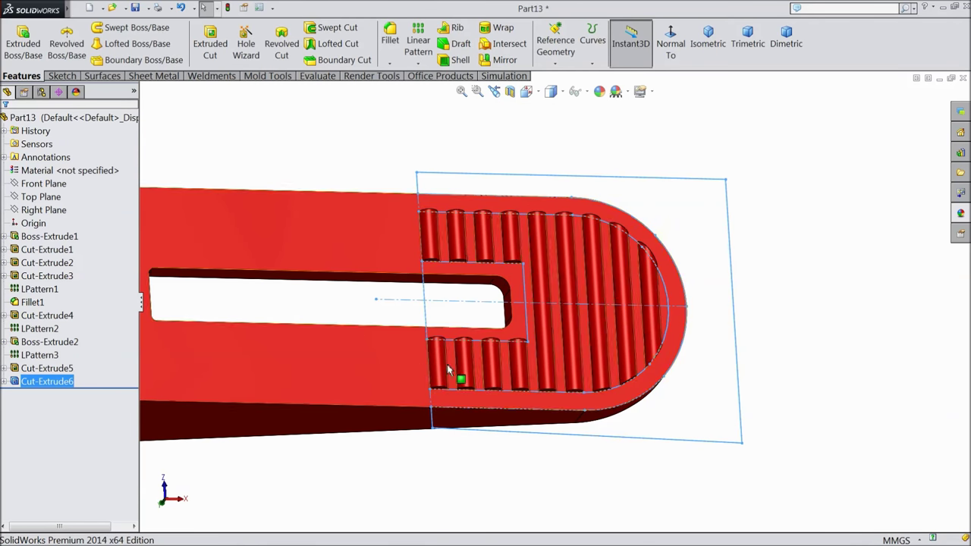
{"action": "left_click", "coordinate": [811, 309]}
Create a 0.2 mm fillet on a rib edge and the part's top face.
{"action": "scroll", "coordinate": [581, 364], "scroll_direction": "down", "scroll_amount": 2}
{"action": "middle_click_drag", "start_coordinate": [576, 407], "coordinate": [570, 381]}
{"action": "left_click", "coordinate": [389, 43]}
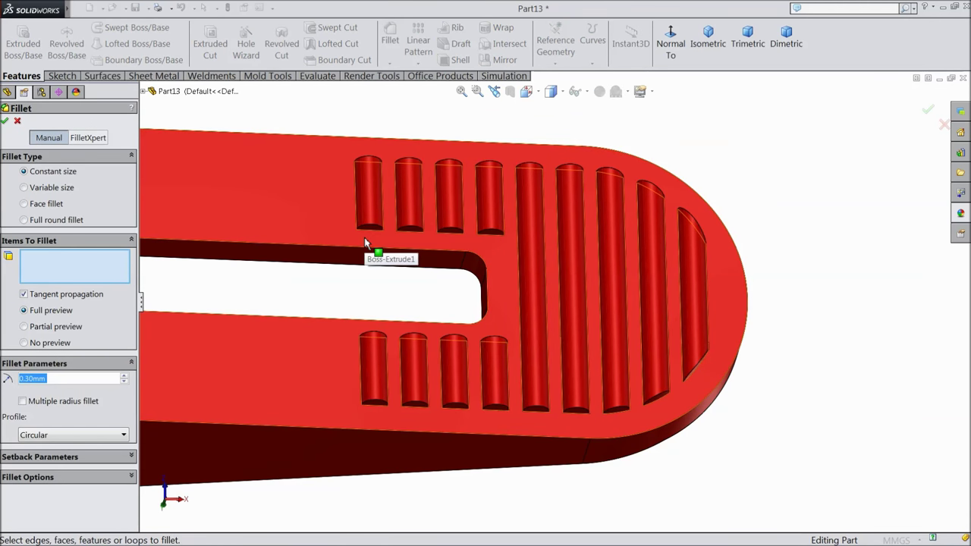
{"action": "type", "text": "0.2"}
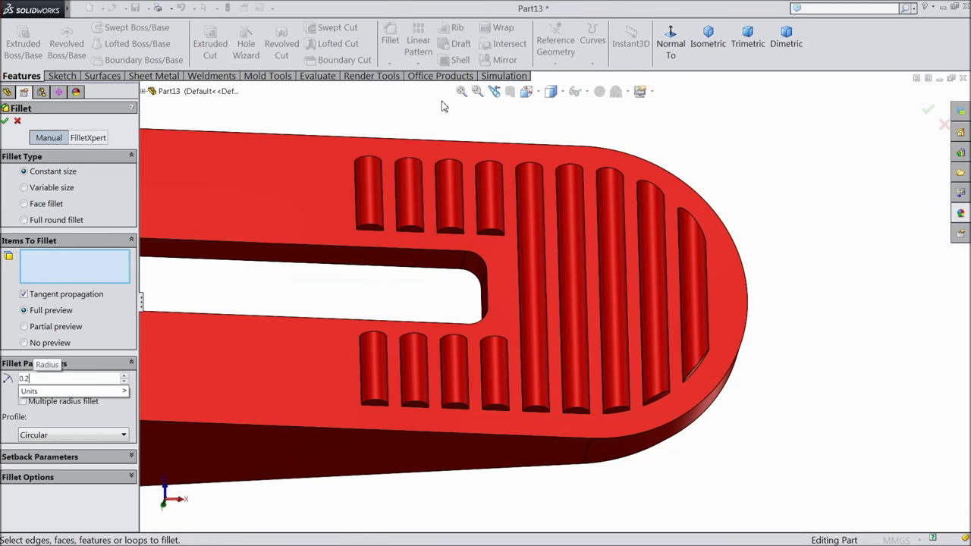
{"action": "key", "text": "Return"}
{"action": "scroll", "coordinate": [400, 256], "scroll_direction": "down", "scroll_amount": 3}
{"action": "left_click", "coordinate": [385, 227]}
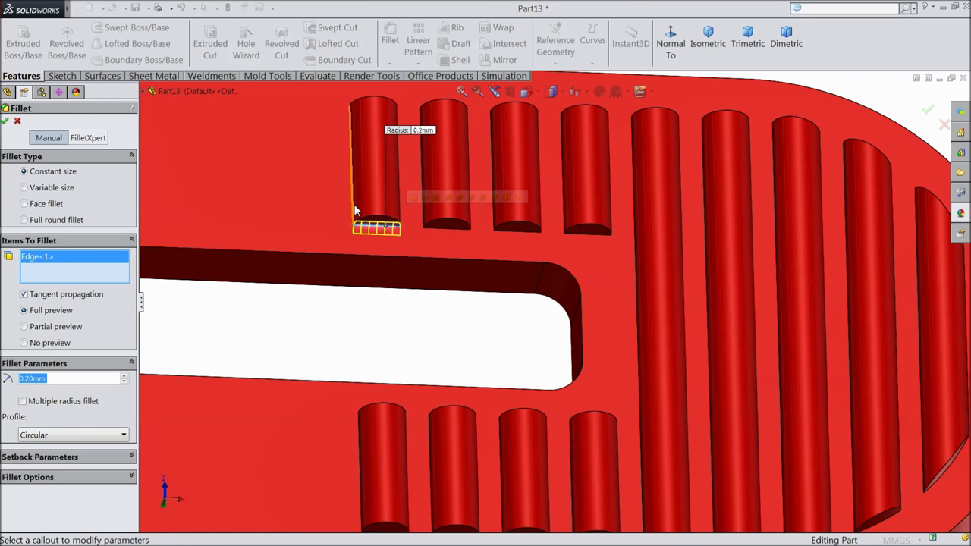
{"action": "scroll", "coordinate": [379, 227], "scroll_direction": "up", "scroll_amount": 5}
{"action": "middle_click_drag", "start_coordinate": [412, 250], "coordinate": [481, 285]}
{"action": "left_click", "coordinate": [514, 288]}
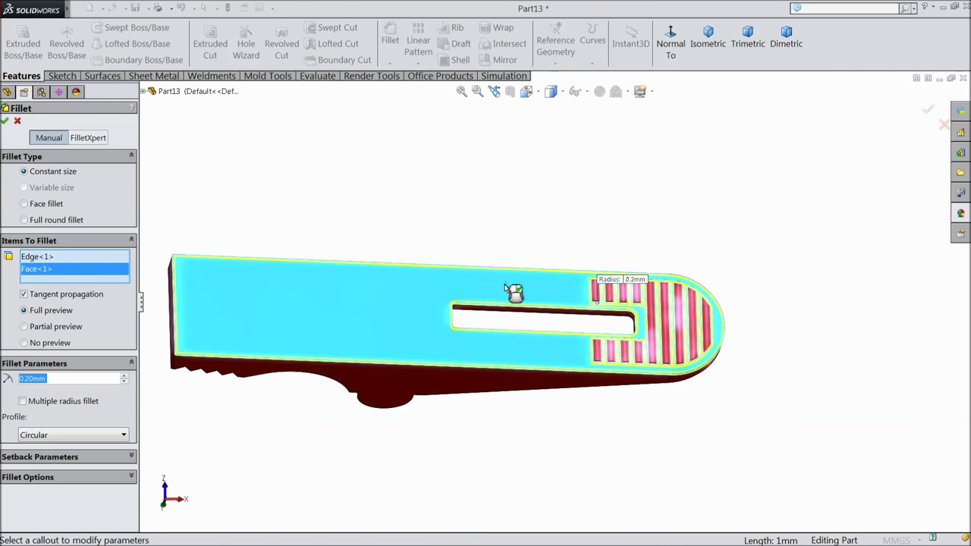
{"action": "scroll", "coordinate": [615, 326], "scroll_direction": "down", "scroll_amount": 3}
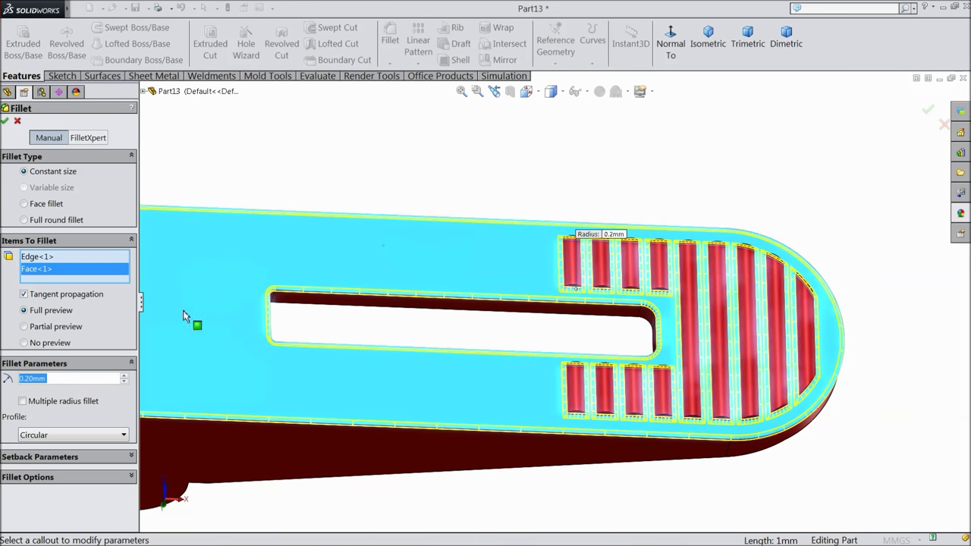
{"action": "left_click", "coordinate": [5, 120]}
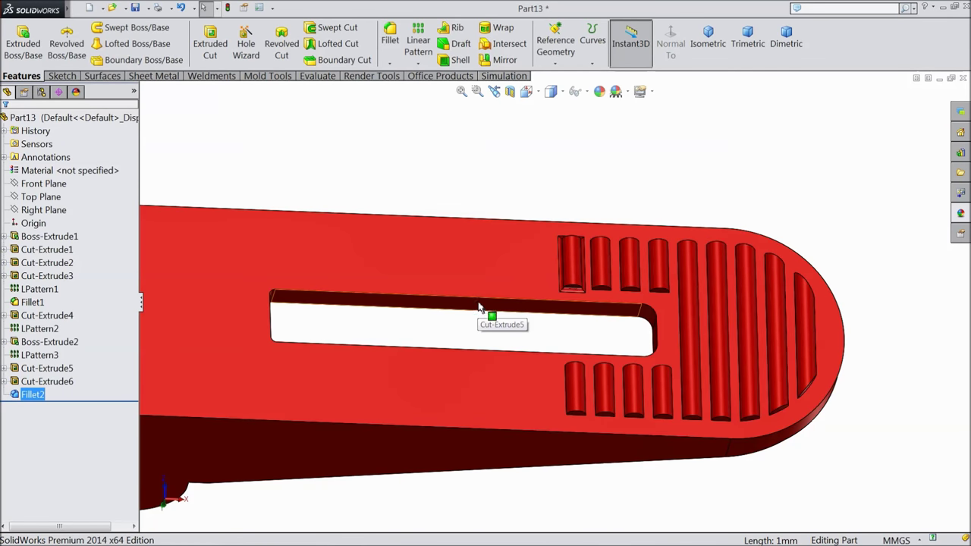
Inspect the result, then delete Fillet2 from the feature tree.
{"action": "scroll", "coordinate": [476, 306], "scroll_direction": "up", "scroll_amount": 4}
{"action": "middle_click_drag", "start_coordinate": [478, 265], "coordinate": [424, 306]}
{"action": "scroll", "coordinate": [425, 306], "scroll_direction": "down", "scroll_amount": 6}
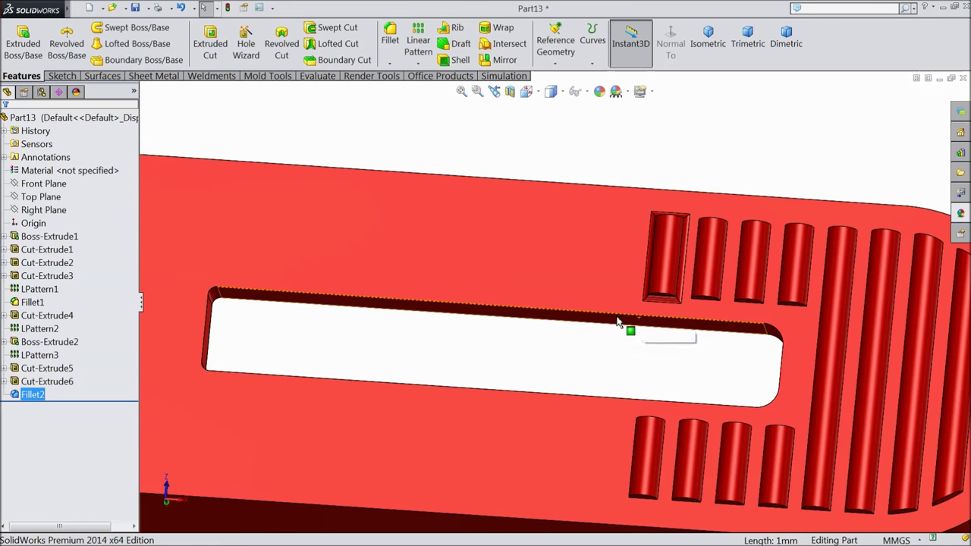
{"action": "middle_click_drag", "start_coordinate": [624, 299], "coordinate": [606, 259]}
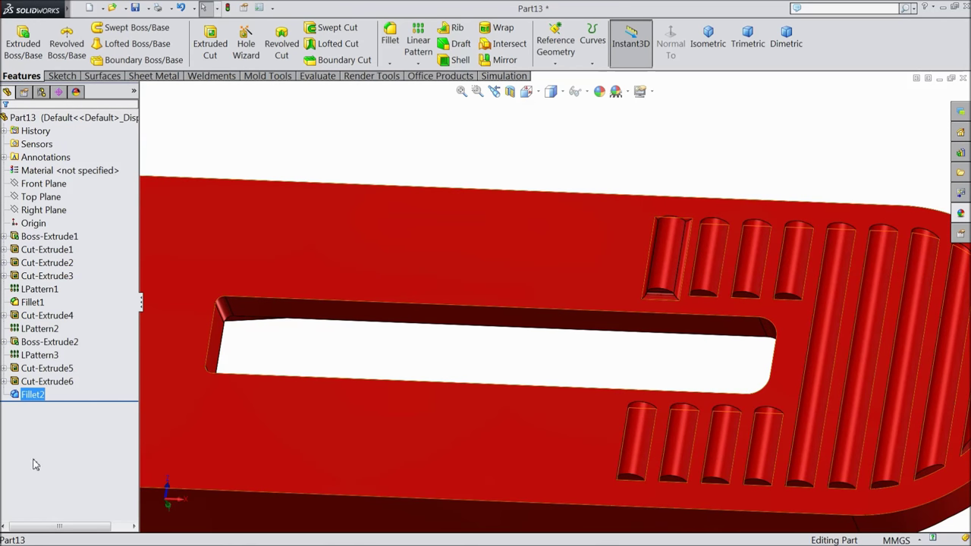
{"action": "right_click", "coordinate": [33, 395]}
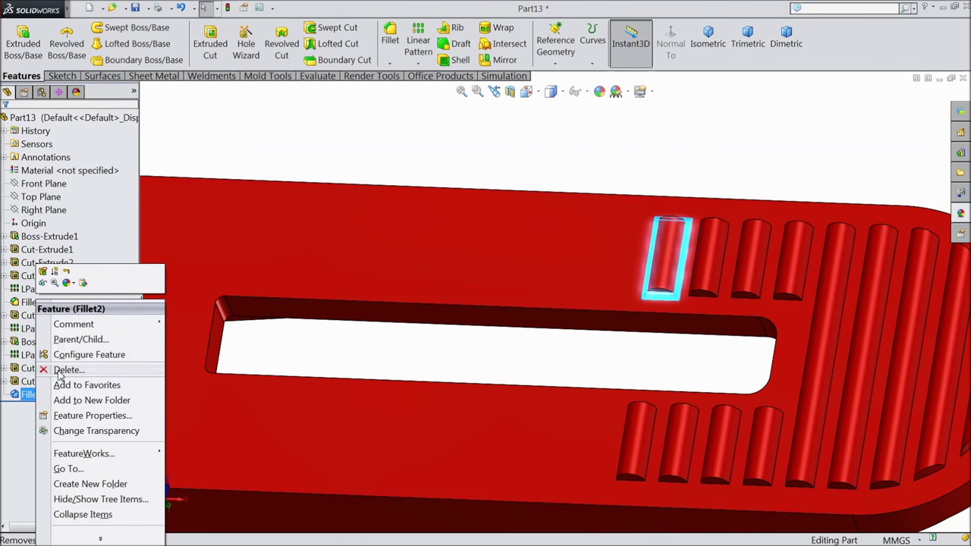
{"action": "left_click", "coordinate": [60, 370]}
{"action": "left_click", "coordinate": [568, 198]}
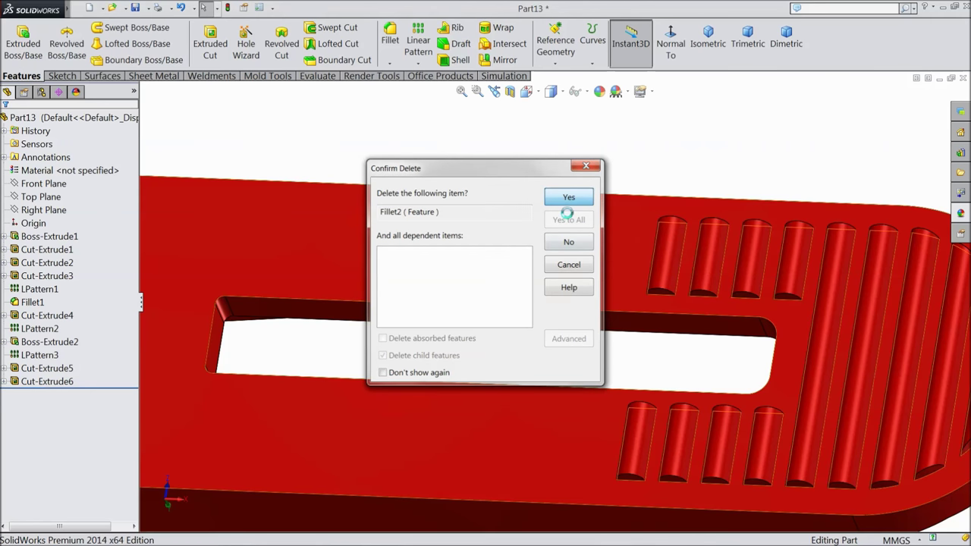
{"action": "left_click", "coordinate": [390, 43]}
Apply a 0.3 mm fillet to the slot's inner and outer top edges.
{"action": "type", "text": "0.3"}
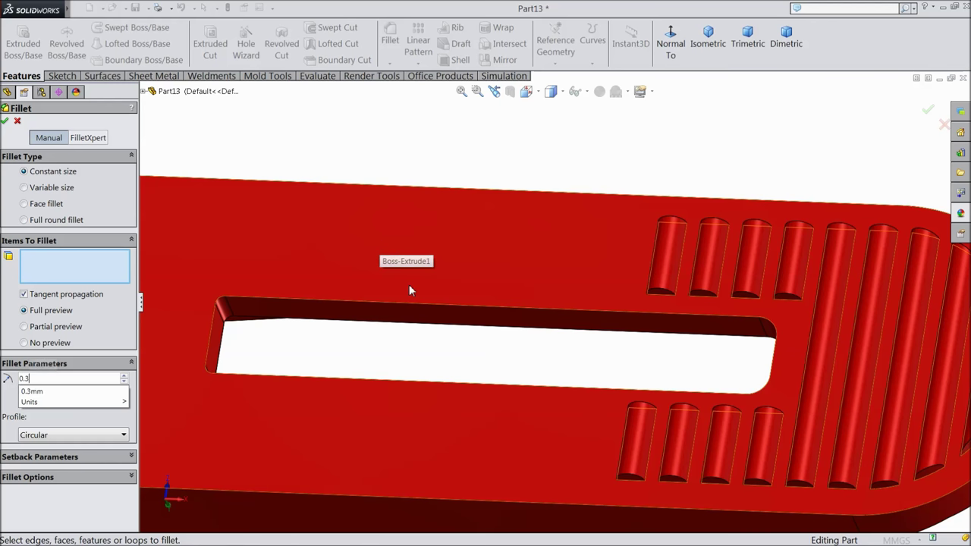
{"action": "scroll", "coordinate": [409, 284], "scroll_direction": "down", "scroll_amount": 3}
{"action": "middle_click_drag", "start_coordinate": [326, 309], "coordinate": [430, 328]}
{"action": "left_click", "coordinate": [435, 342]}
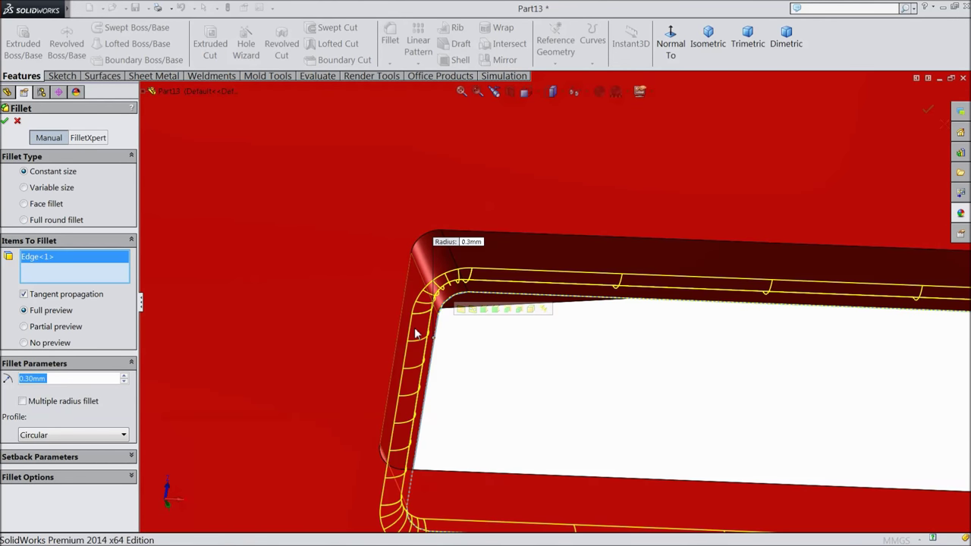
{"action": "left_click", "coordinate": [403, 319]}
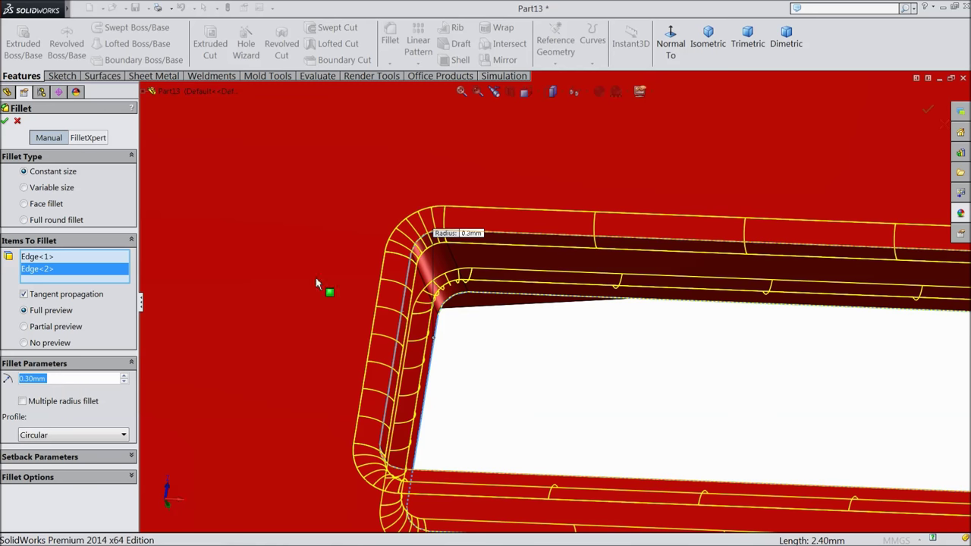
{"action": "left_click", "coordinate": [5, 122]}
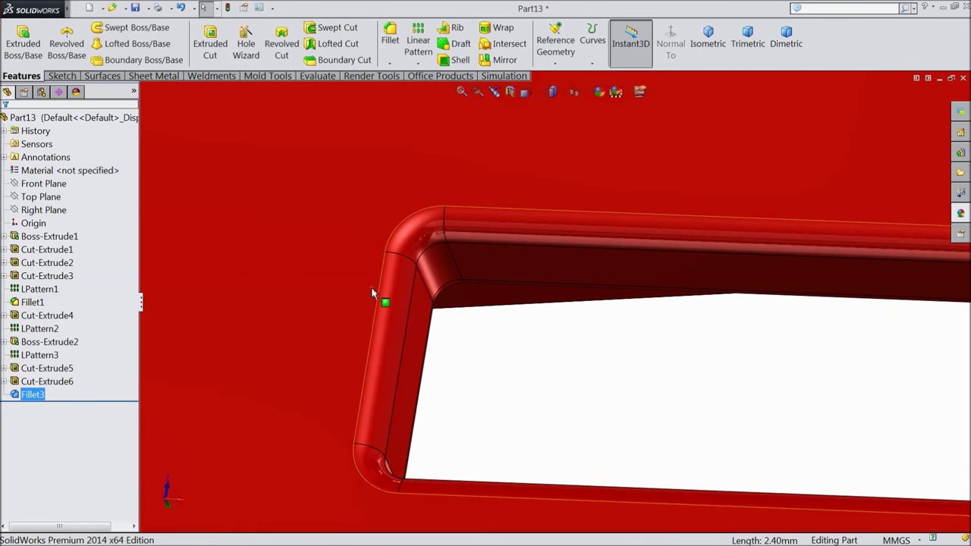
Orbit around the finished part to inspect it from the side.
{"action": "scroll", "coordinate": [371, 295], "scroll_direction": "up", "scroll_amount": 5}
{"action": "scroll", "coordinate": [371, 296], "scroll_direction": "up", "scroll_amount": 4}
{"action": "scroll", "coordinate": [671, 288], "scroll_direction": "down", "scroll_amount": 3}
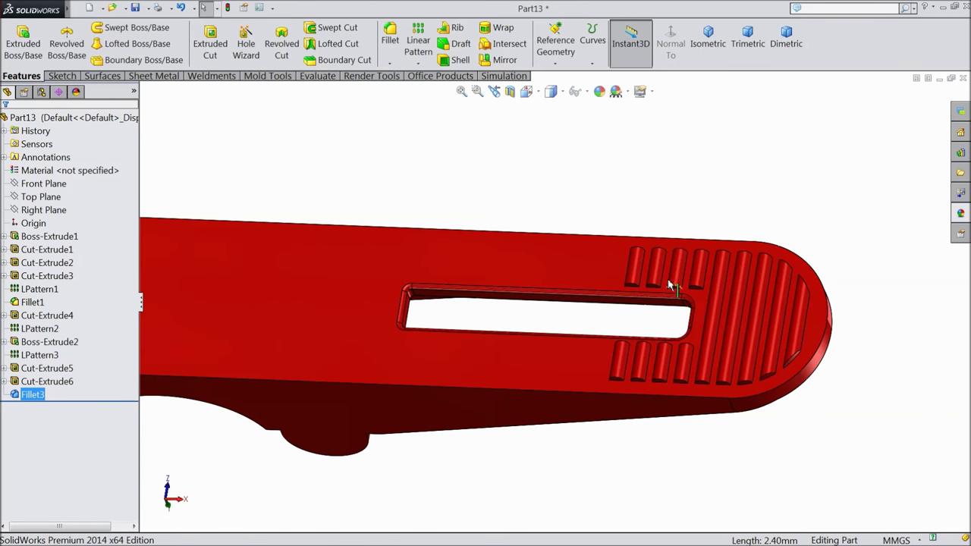
{"action": "middle_click_drag", "start_coordinate": [638, 165], "coordinate": [645, 353]}
{"action": "scroll", "coordinate": [622, 288], "scroll_direction": "up", "scroll_amount": 3}
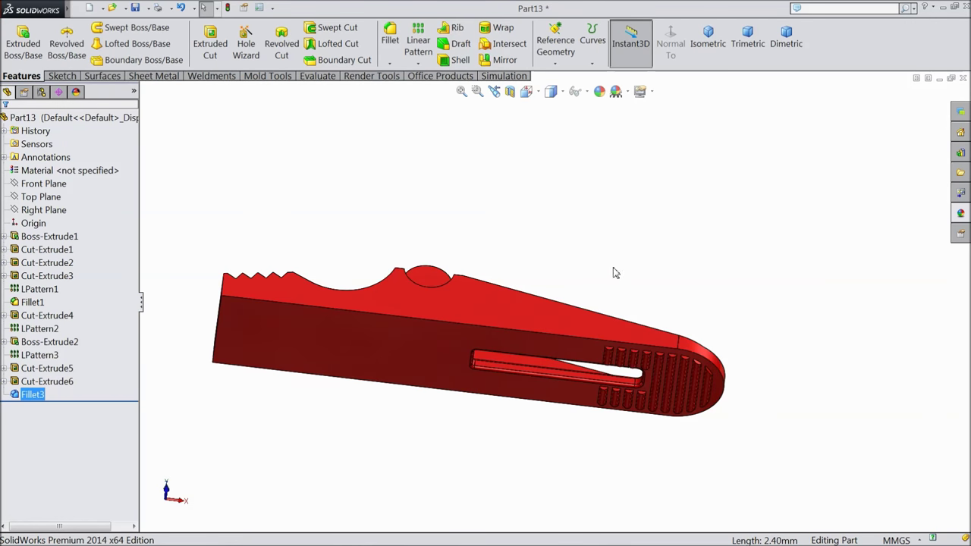
{"action": "middle_click_drag", "start_coordinate": [614, 271], "coordinate": [585, 468]}
{"action": "scroll", "coordinate": [515, 364], "scroll_direction": "down", "scroll_amount": 2}
{"action": "scroll", "coordinate": [687, 316], "scroll_direction": "up", "scroll_amount": 4}
{"action": "left_click", "coordinate": [62, 76]}
{"action": "scroll", "coordinate": [379, 320], "scroll_direction": "up", "scroll_amount": 1}
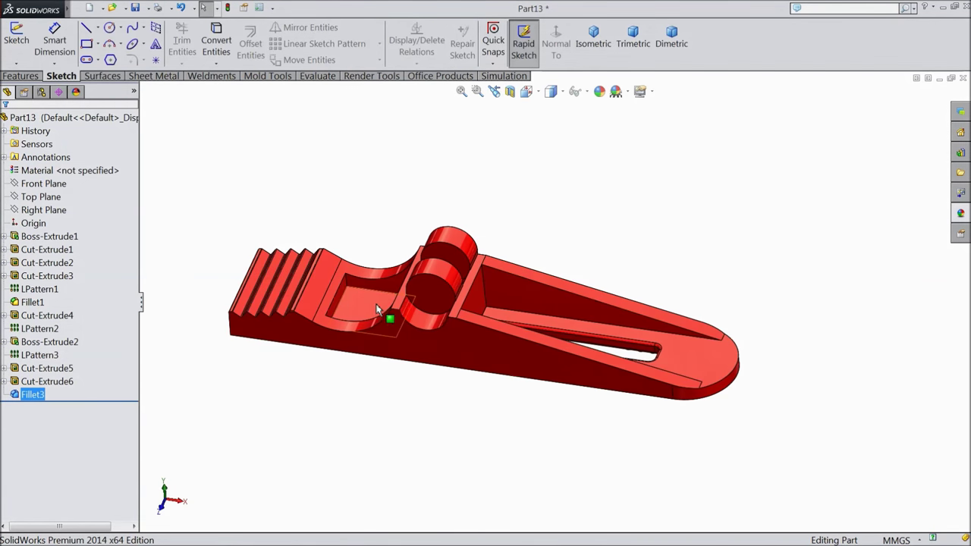
{"action": "scroll", "coordinate": [379, 320], "scroll_direction": "down", "scroll_amount": 4}
{"action": "left_click", "coordinate": [21, 76]}
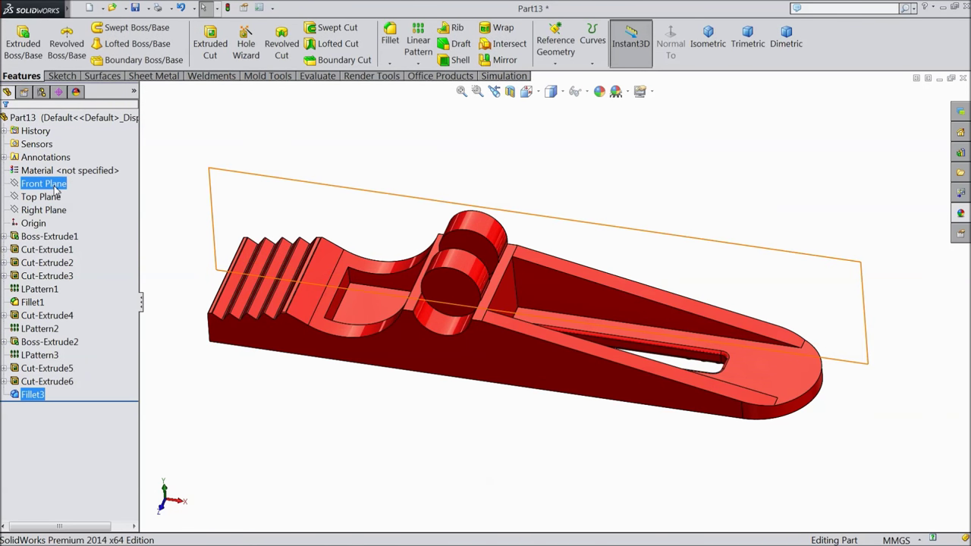
Add a reference plane 6 mm from the Front Plane, then begin a sketch on Plane1.
{"action": "left_click", "coordinate": [54, 186]}
{"action": "middle_click_drag", "start_coordinate": [389, 169], "coordinate": [381, 190]}
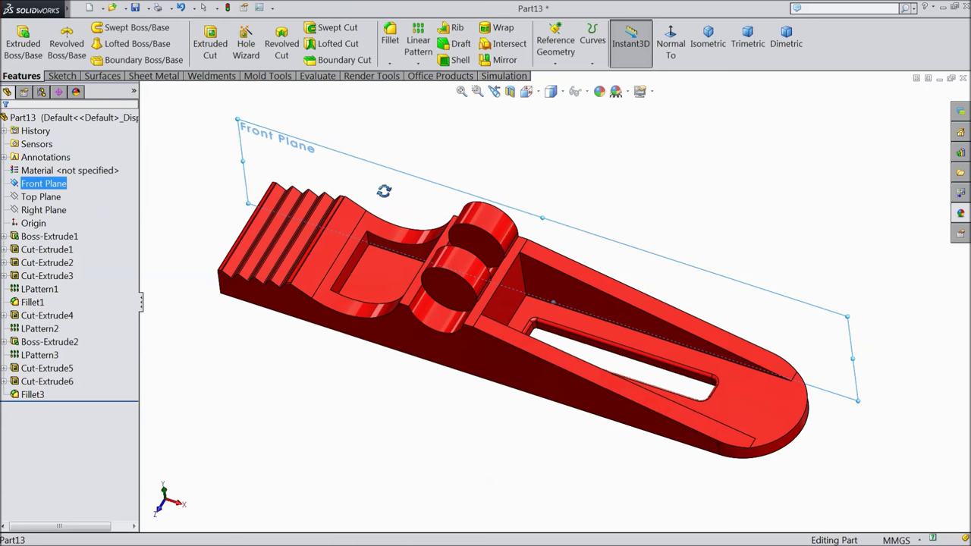
{"action": "left_click", "coordinate": [567, 63]}
{"action": "left_click", "coordinate": [565, 76]}
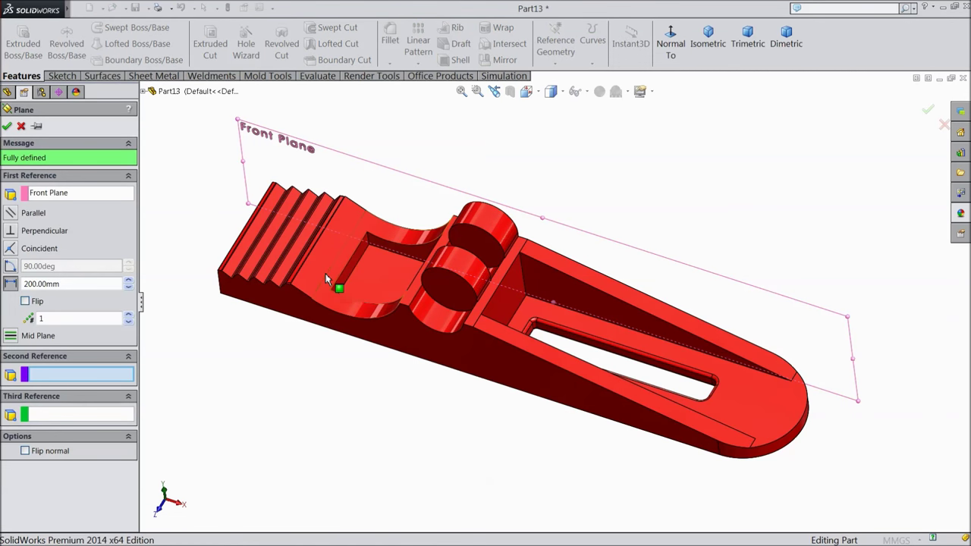
{"action": "left_click_drag", "start_coordinate": [72, 284], "coordinate": [27, 283]}
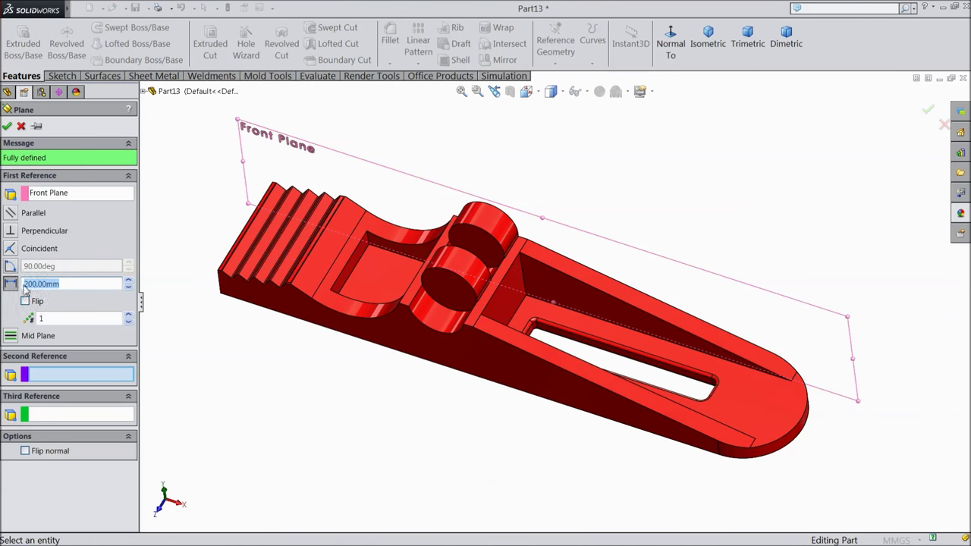
{"action": "type", "text": "6"}
{"action": "key", "text": "Return"}
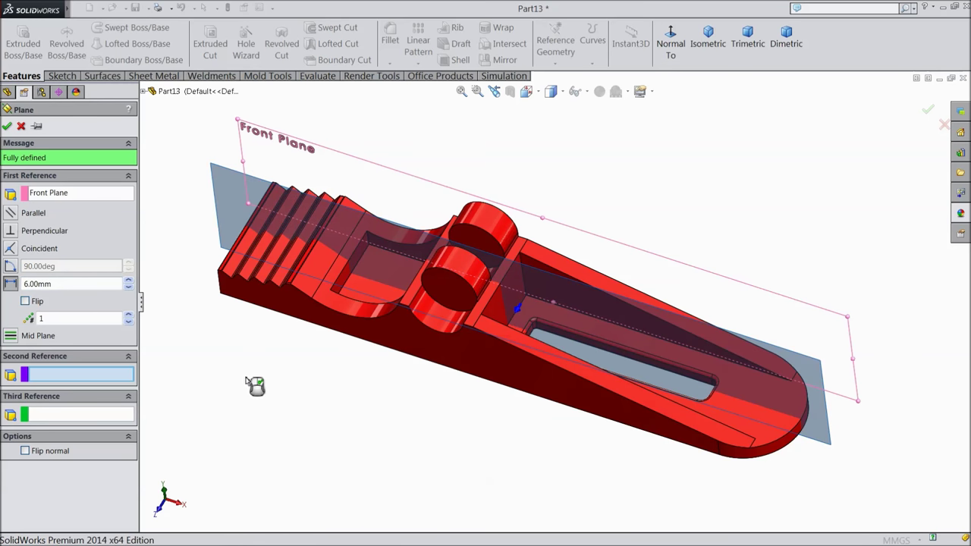
{"action": "middle_click_drag", "start_coordinate": [239, 379], "coordinate": [173, 313]}
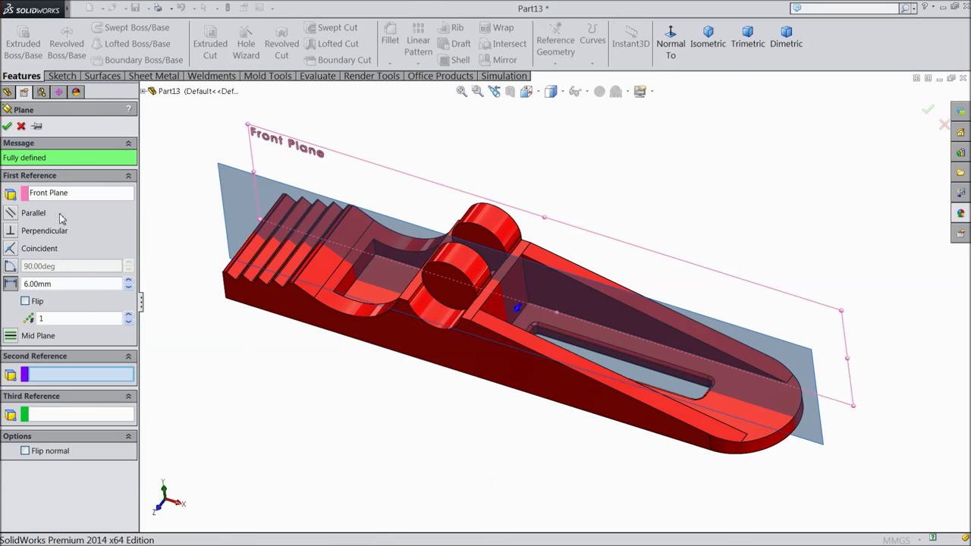
{"action": "left_click", "coordinate": [7, 127]}
{"action": "left_click", "coordinate": [239, 192]}
{"action": "left_click", "coordinate": [280, 154]}
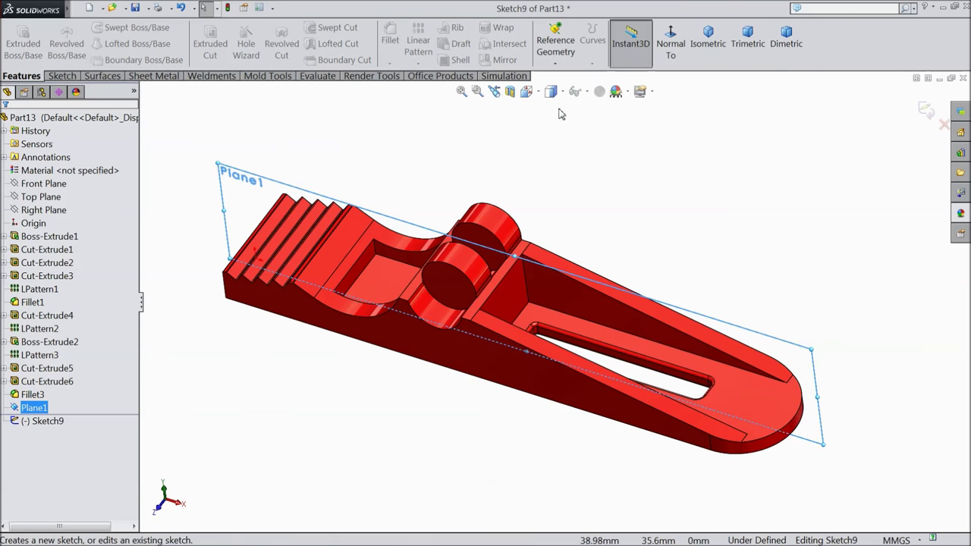
View Sketch9 normal to Plane1, zoom in, and pick the Centerline tool from the Line dropdown.
{"action": "left_click", "coordinate": [670, 43]}
{"action": "scroll", "coordinate": [514, 355], "scroll_direction": "down", "scroll_amount": 3}
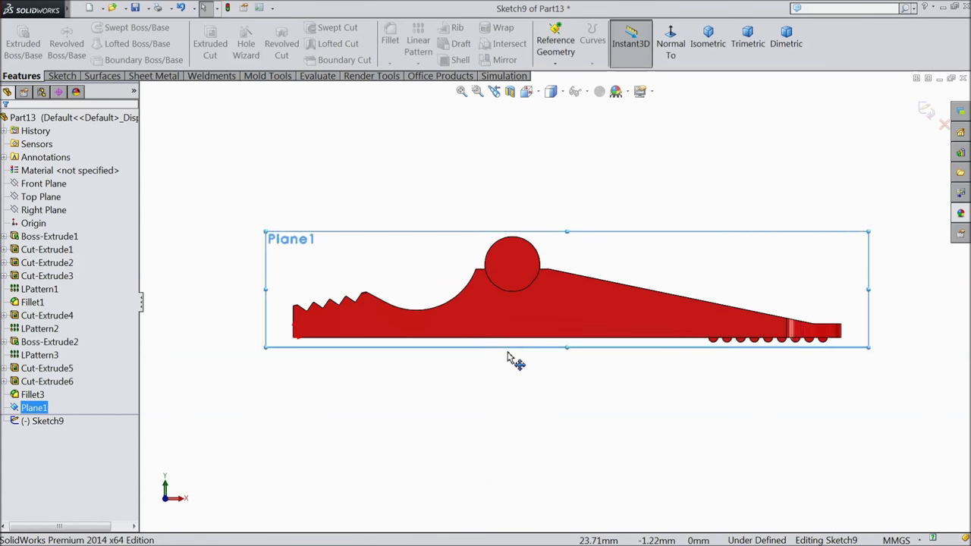
{"action": "scroll", "coordinate": [463, 296], "scroll_direction": "down", "scroll_amount": 3}
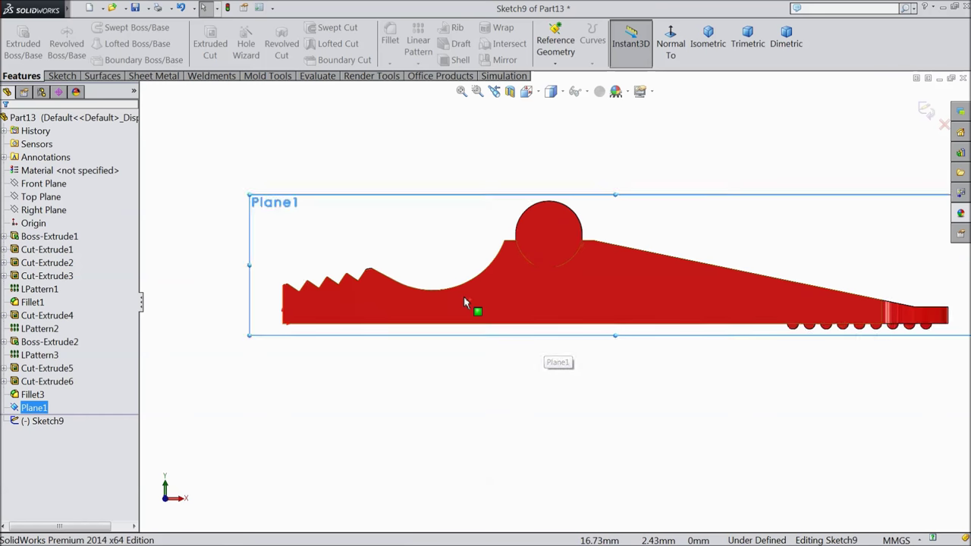
{"action": "left_click", "coordinate": [65, 77]}
{"action": "left_click", "coordinate": [97, 29]}
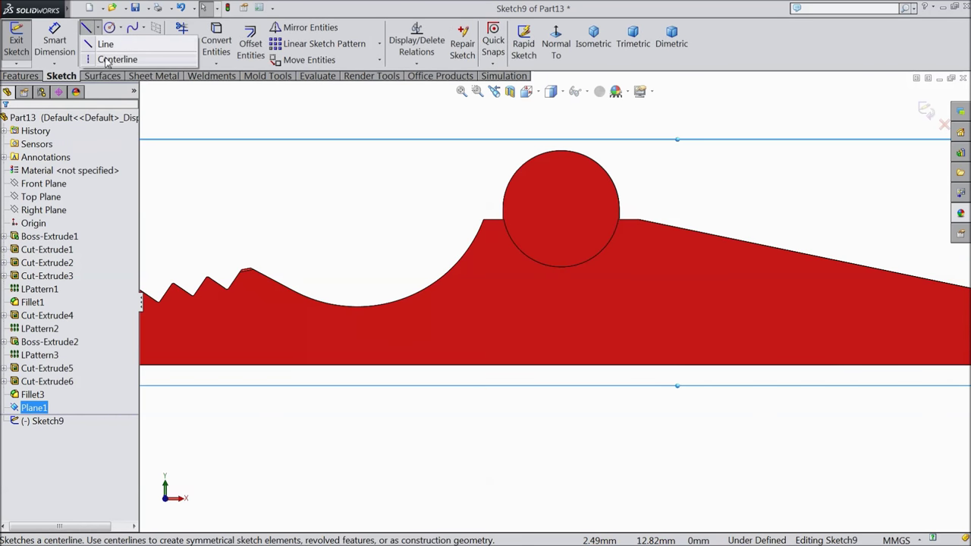
{"action": "left_click", "coordinate": [110, 57]}
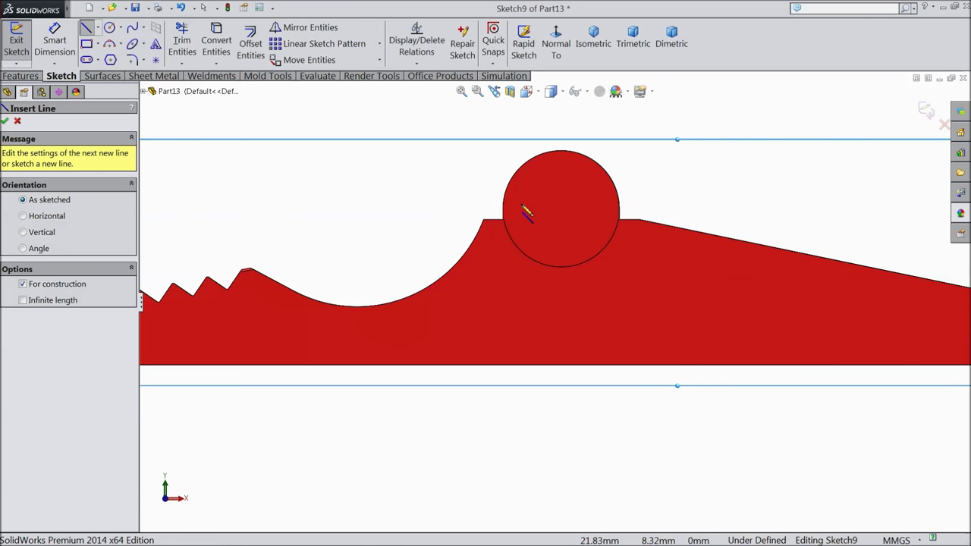
Draw a vertical centerline down from the pivot centre and a larger concentric circle.
{"action": "left_click", "coordinate": [561, 210]}
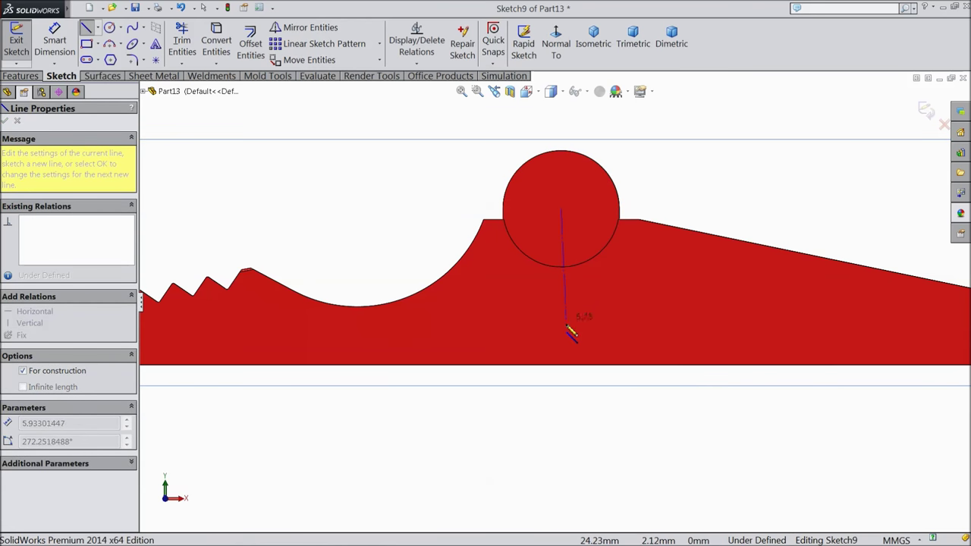
{"action": "left_click", "coordinate": [561, 402]}
{"action": "right_click", "coordinate": [584, 405]}
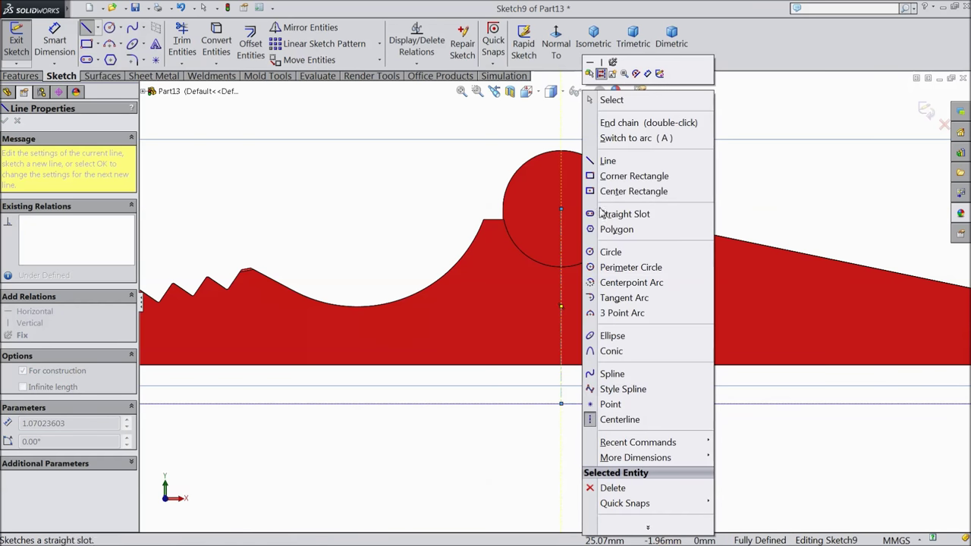
{"action": "left_click", "coordinate": [614, 101]}
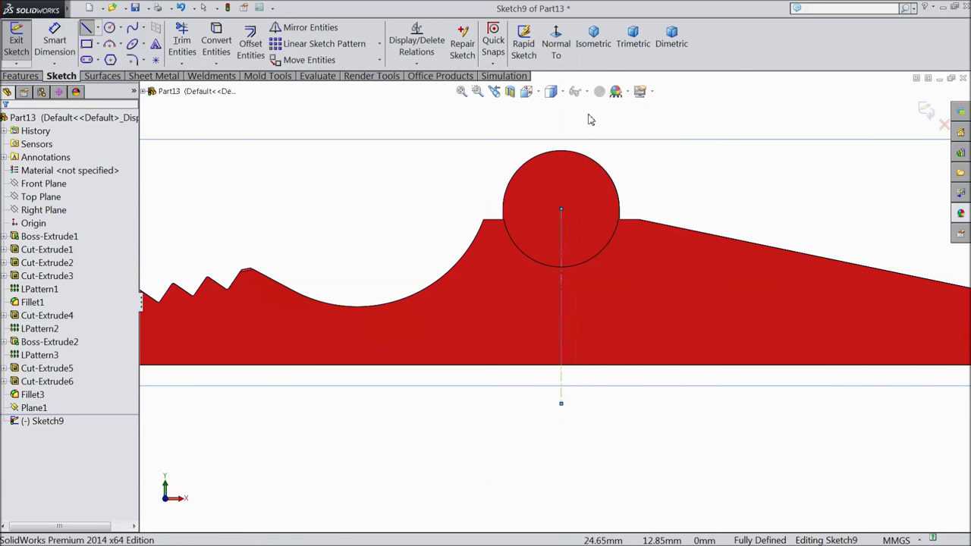
{"action": "left_click", "coordinate": [110, 28]}
{"action": "left_click", "coordinate": [562, 209]}
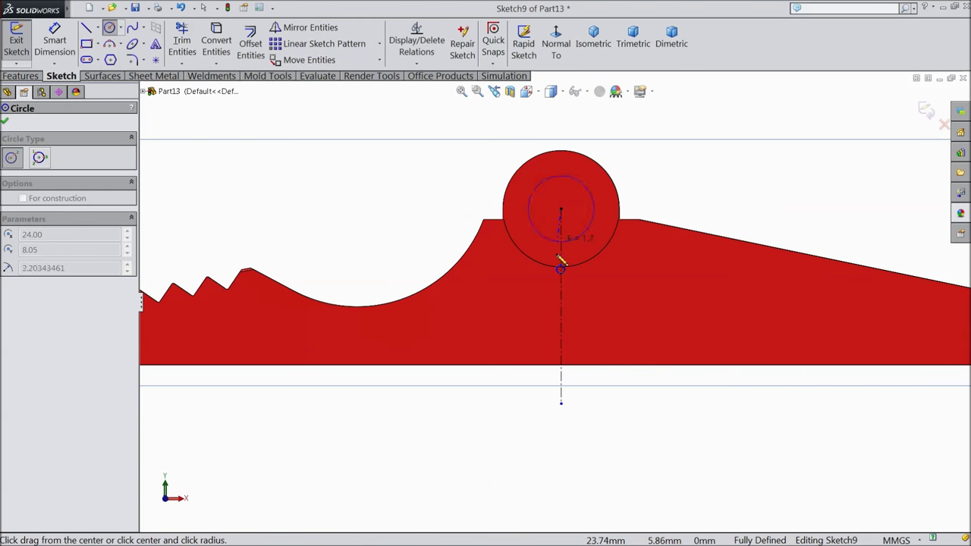
{"action": "left_click", "coordinate": [561, 307]}
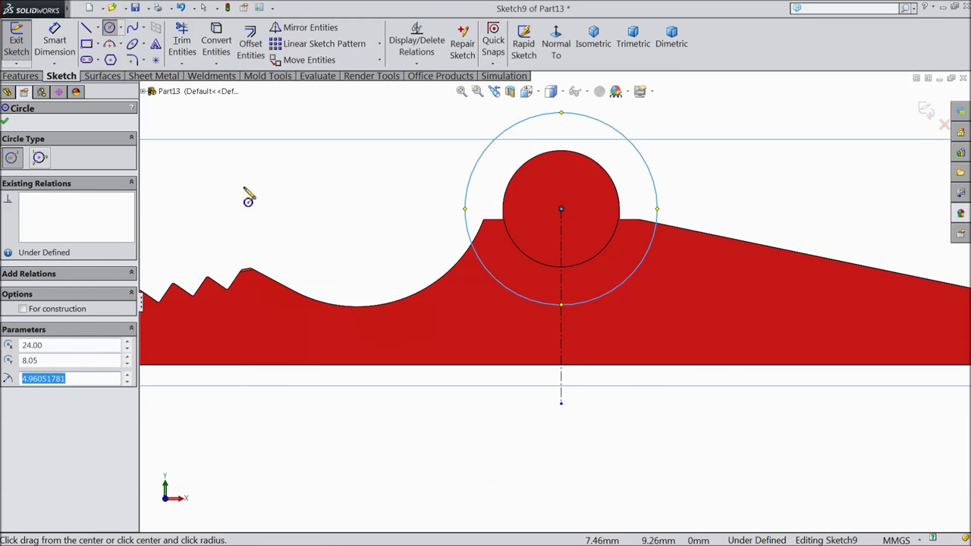
Add a point at the large circle's bottom and dimension it 3 mm above the bottom edge.
{"action": "left_click", "coordinate": [61, 47]}
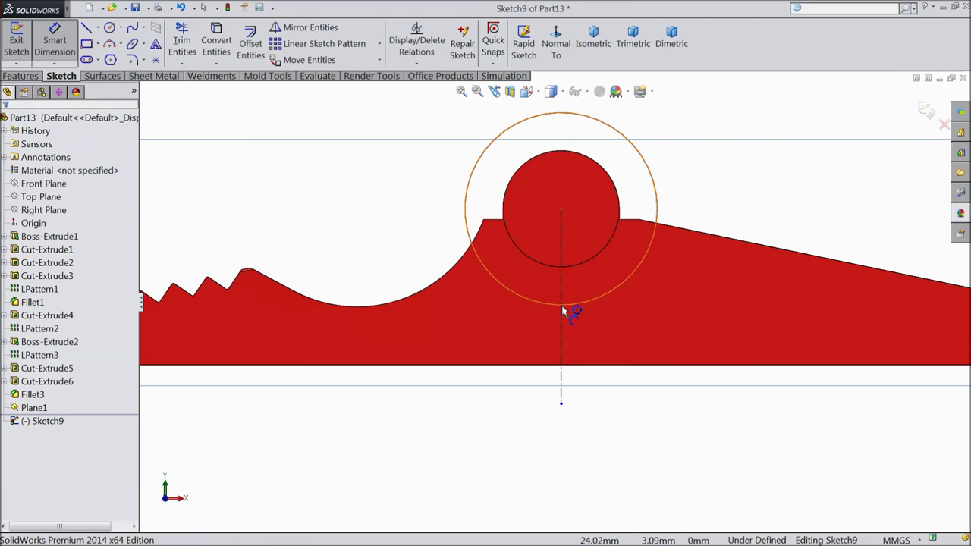
{"action": "left_click", "coordinate": [155, 60]}
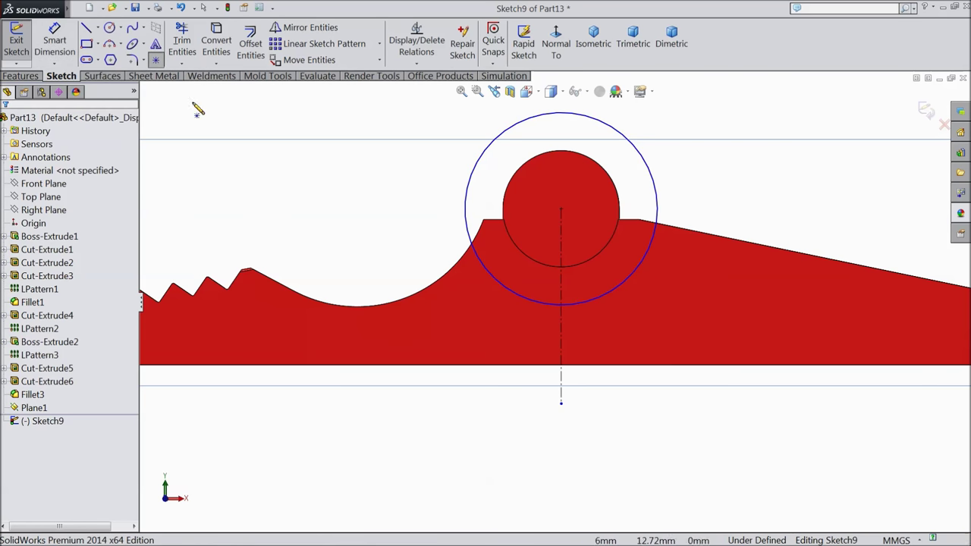
{"action": "left_click", "coordinate": [562, 307]}
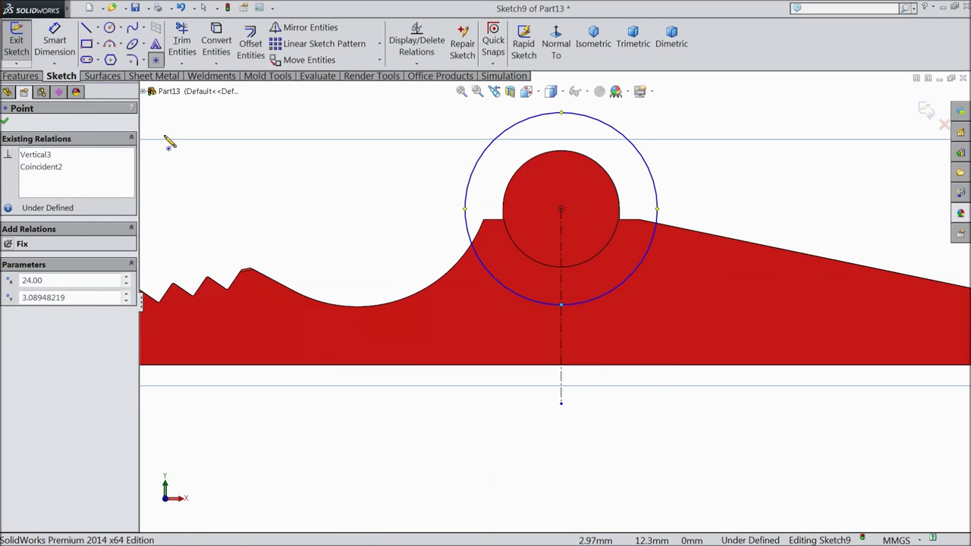
{"action": "left_click", "coordinate": [55, 44]}
{"action": "left_click", "coordinate": [561, 307]}
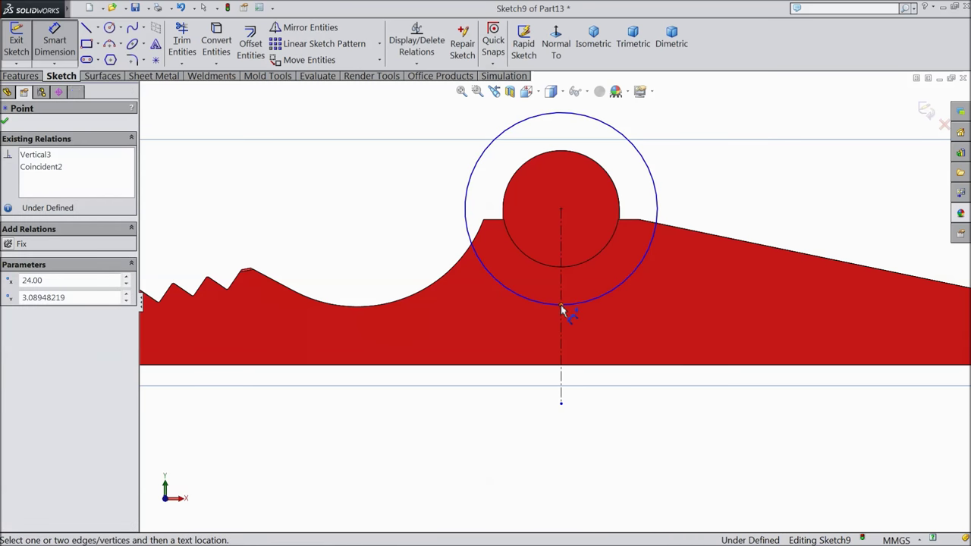
{"action": "left_click", "coordinate": [585, 366]}
{"action": "left_click", "coordinate": [614, 336]}
{"action": "type", "text": "3"}
{"action": "left_click", "coordinate": [561, 323]}
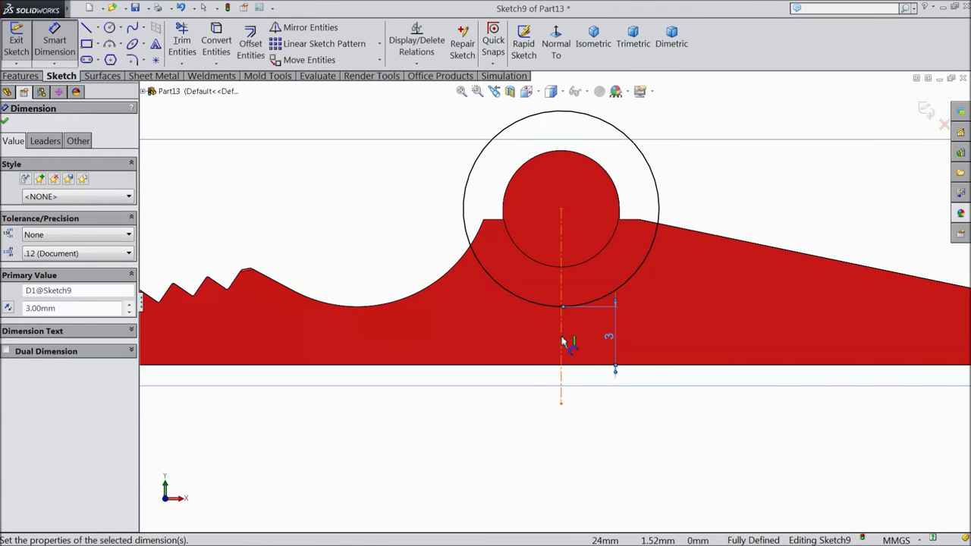
{"action": "left_click", "coordinate": [7, 123]}
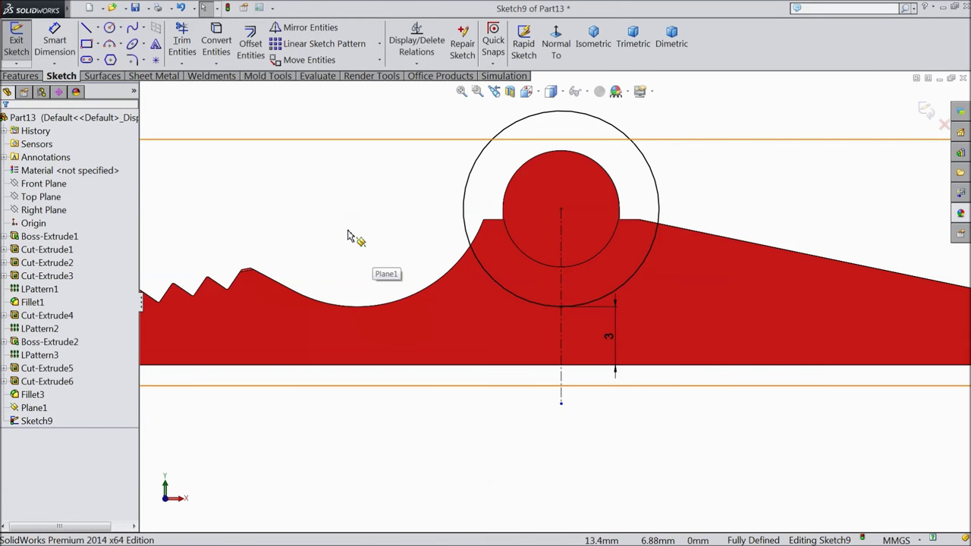
{"action": "left_click", "coordinate": [87, 28]}
{"action": "scroll", "coordinate": [652, 341], "scroll_direction": "down", "scroll_amount": 2}
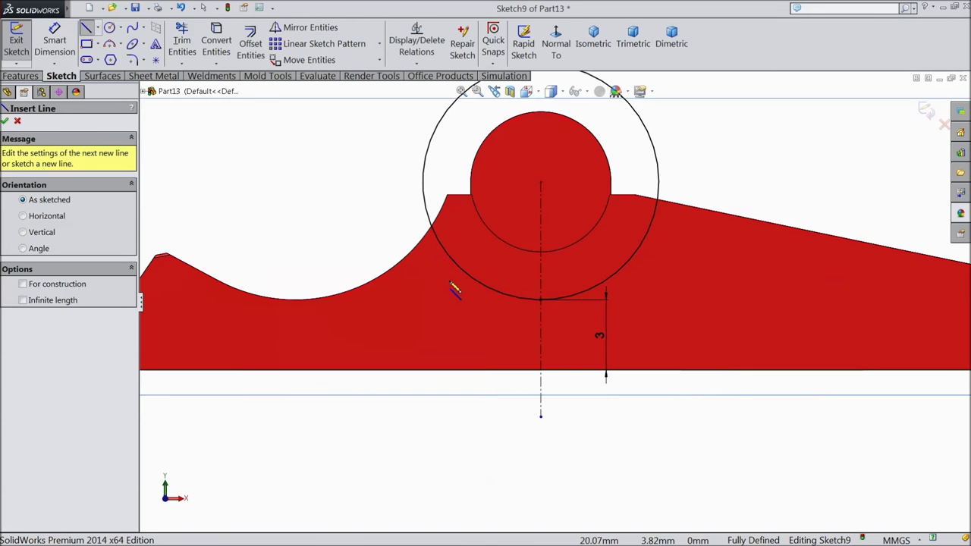
Draw a vertical line from the large circle to the bottom edge and mirror it about the centerline.
{"action": "left_click", "coordinate": [470, 278]}
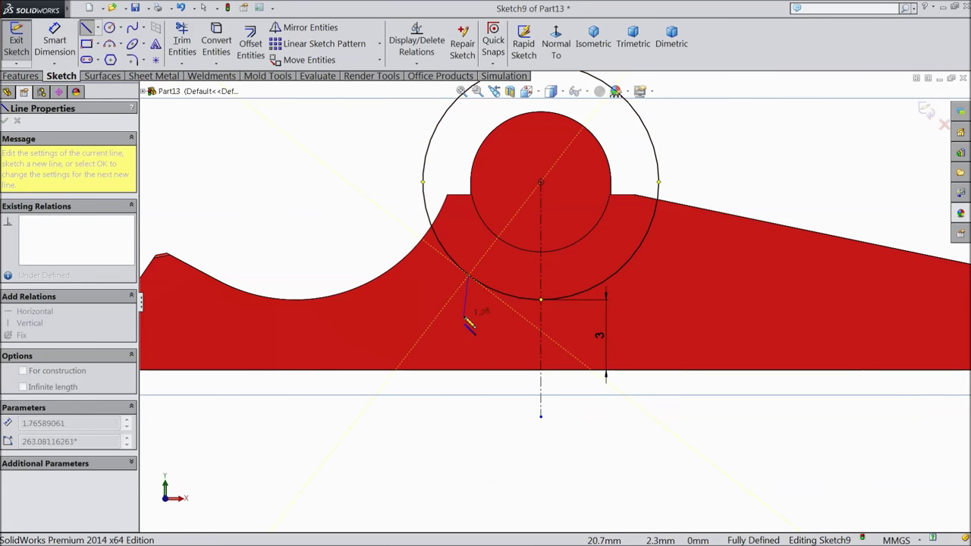
{"action": "left_click", "coordinate": [468, 370]}
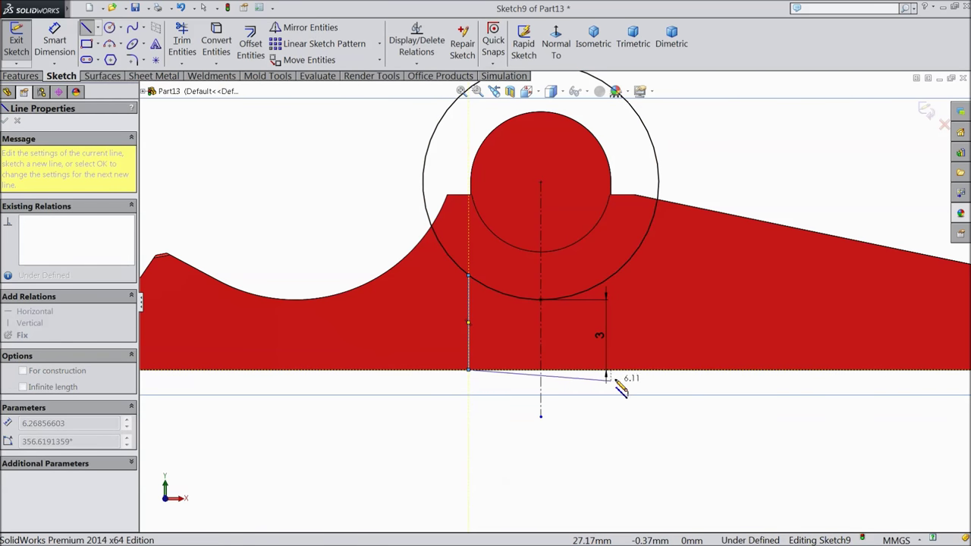
{"action": "right_click", "coordinate": [575, 83]}
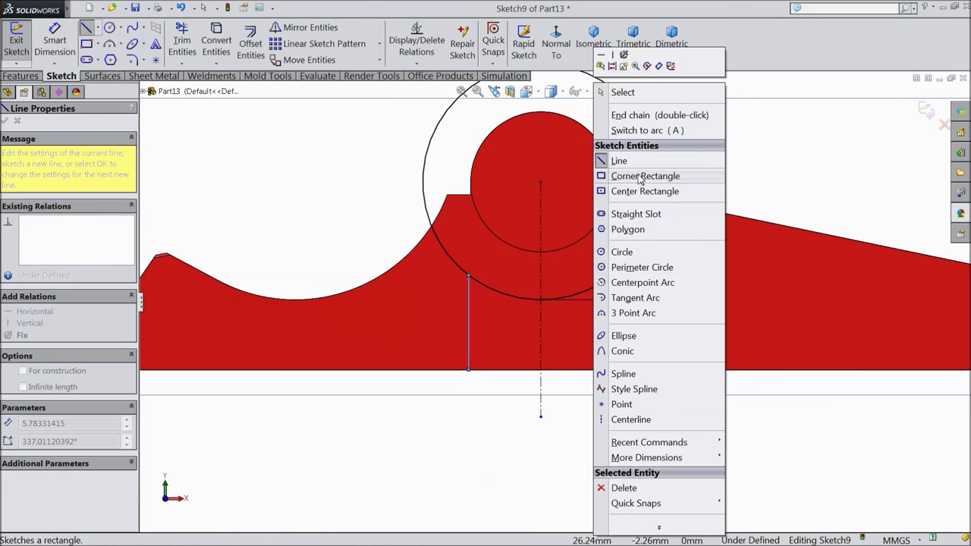
{"action": "left_click", "coordinate": [614, 92]}
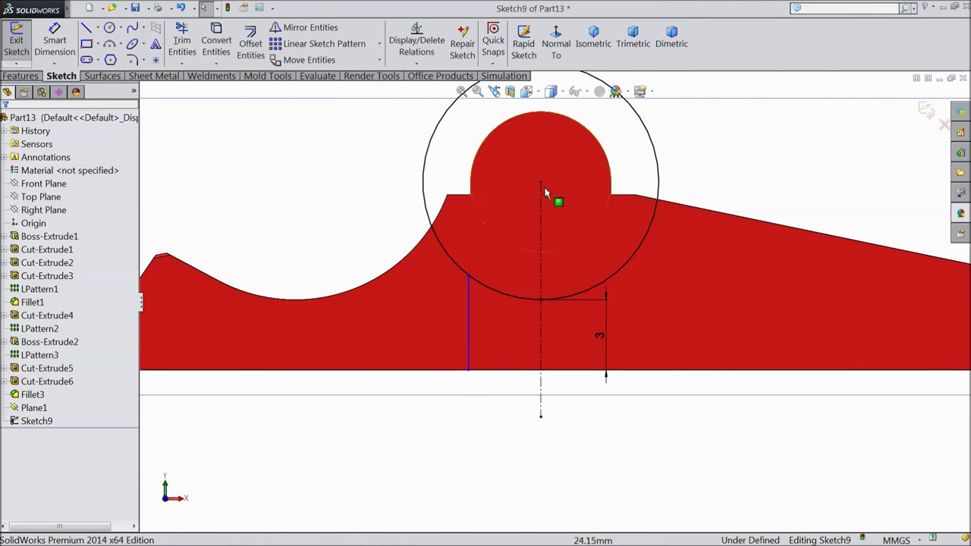
{"action": "left_click", "coordinate": [303, 27]}
{"action": "left_click", "coordinate": [468, 334]}
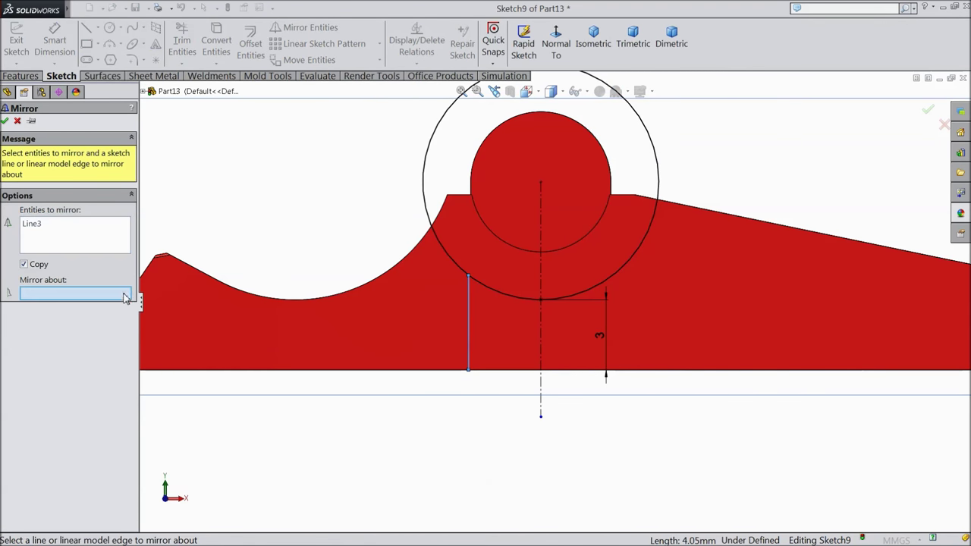
{"action": "left_click", "coordinate": [540, 347]}
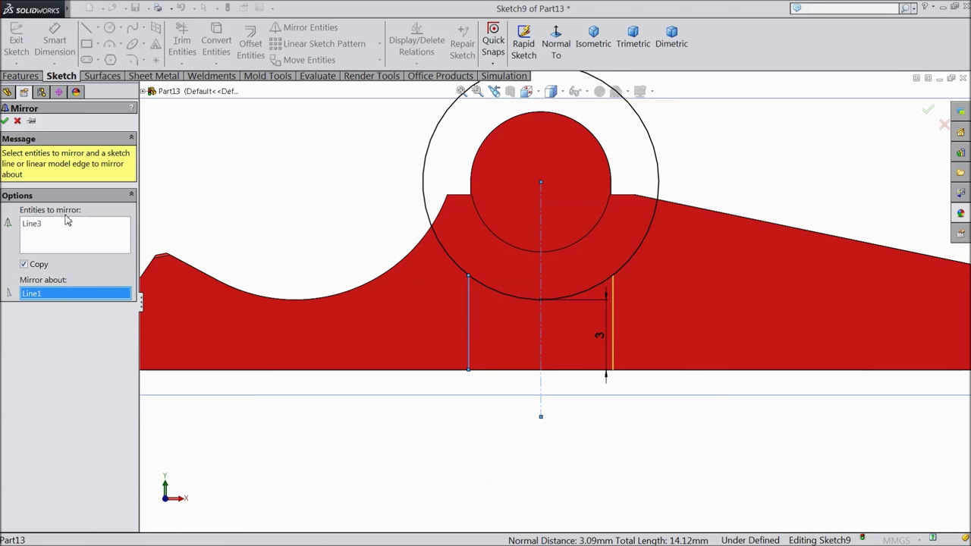
{"action": "left_click", "coordinate": [6, 122]}
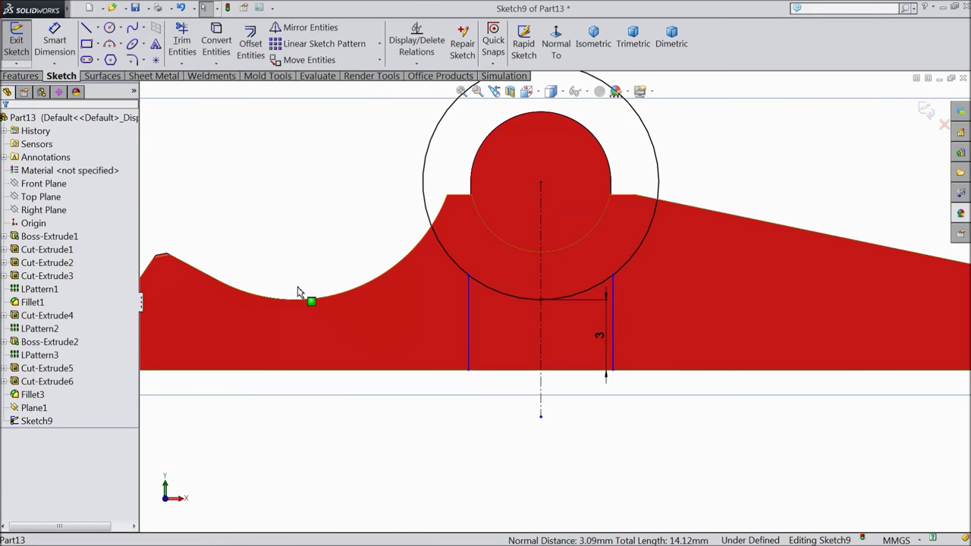
Dimension the two vertical lines 8 mm apart.
{"action": "left_click", "coordinate": [469, 339]}
{"action": "left_click", "coordinate": [612, 332]}
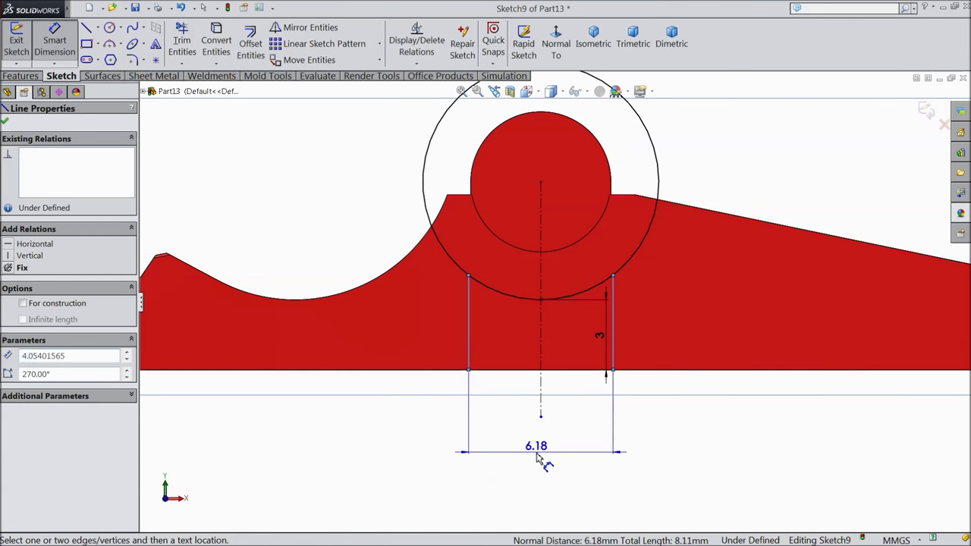
{"action": "left_click", "coordinate": [539, 452]}
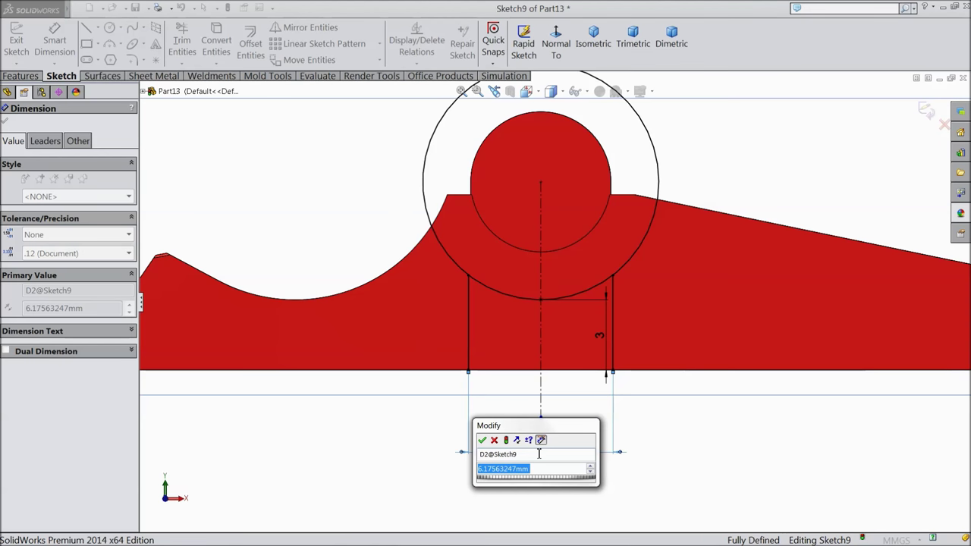
{"action": "type", "text": "8"}
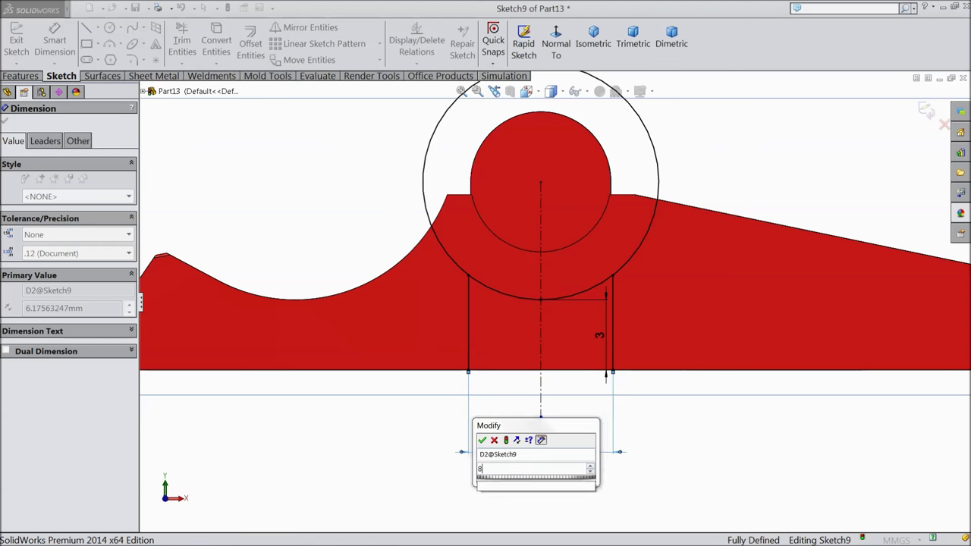
{"action": "left_click", "coordinate": [482, 440]}
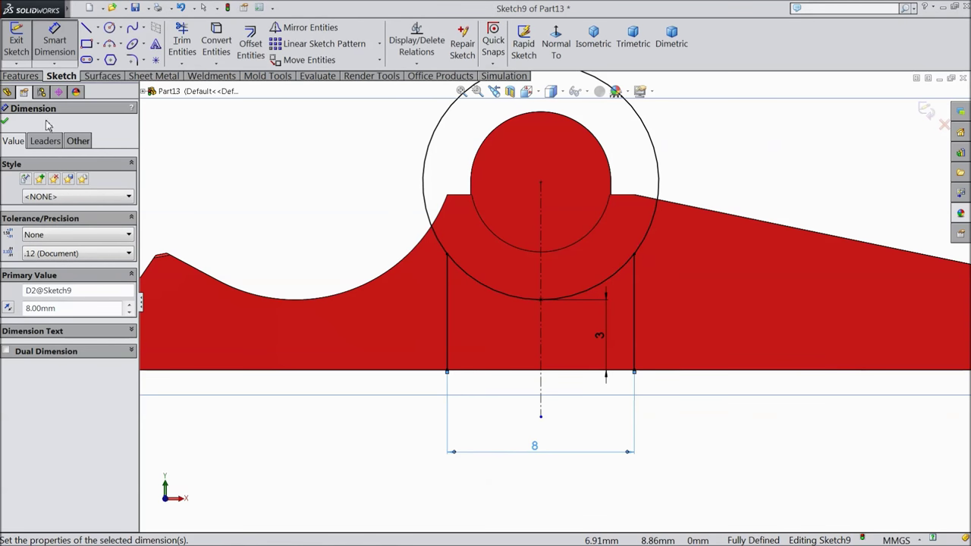
{"action": "left_click", "coordinate": [5, 123]}
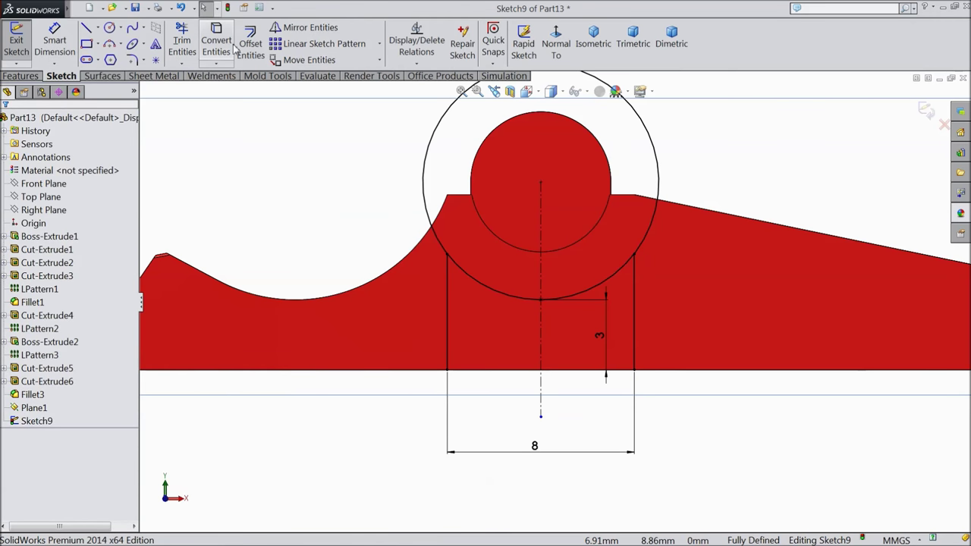
{"action": "left_click", "coordinate": [182, 42]}
Trim away the large circle's upper arc and round both line-arc corners with 0.3 mm fillets.
{"action": "left_click", "coordinate": [433, 151]}
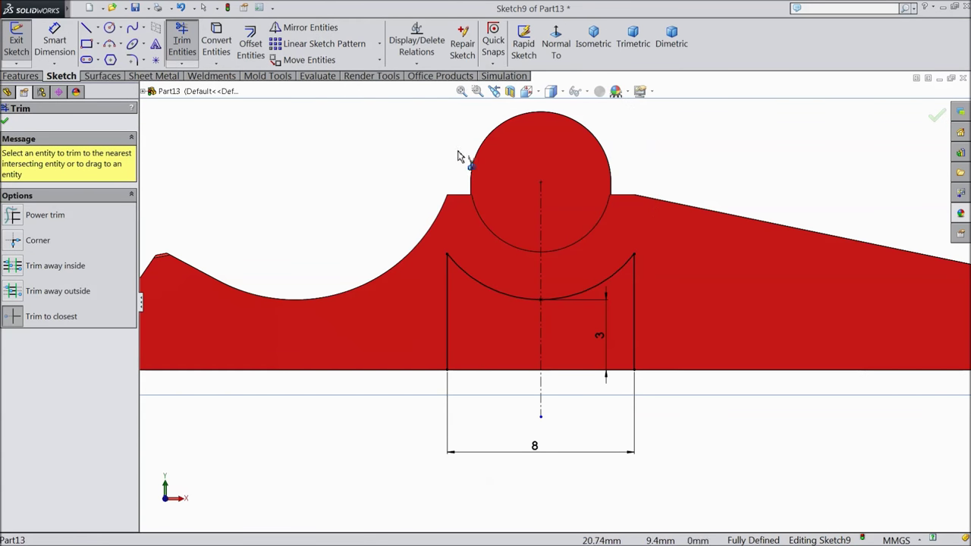
{"action": "left_click", "coordinate": [5, 123]}
{"action": "left_click", "coordinate": [133, 60]}
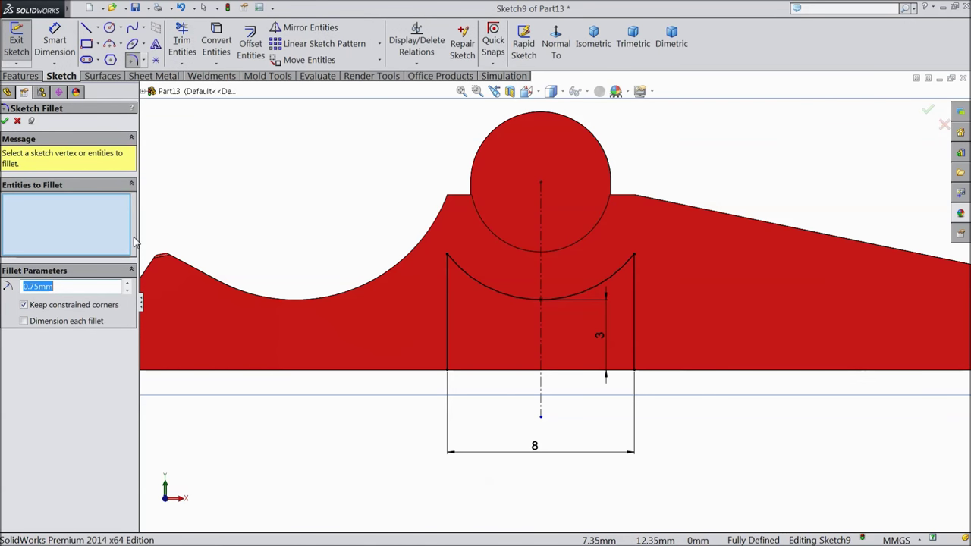
{"action": "scroll", "coordinate": [554, 311], "scroll_direction": "down", "scroll_amount": 3}
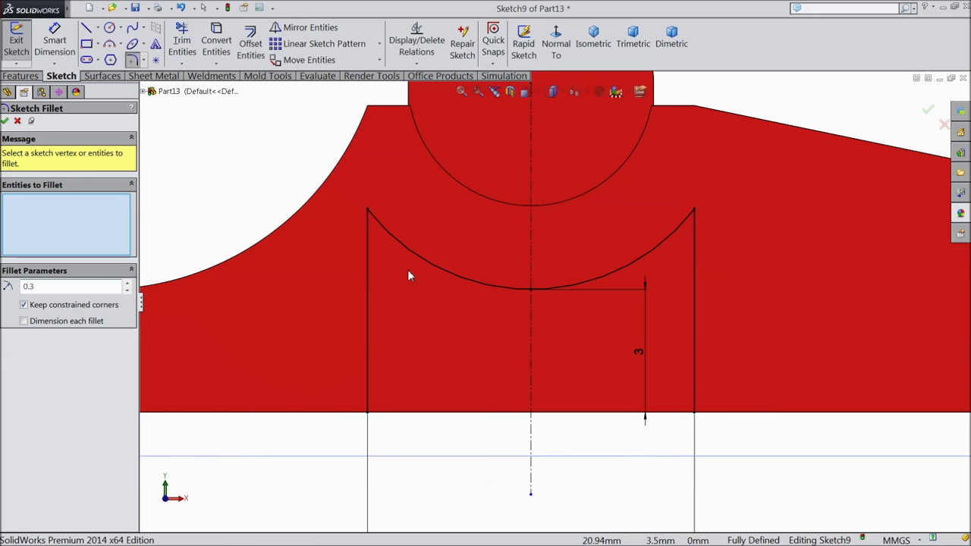
{"action": "left_click", "coordinate": [367, 213]}
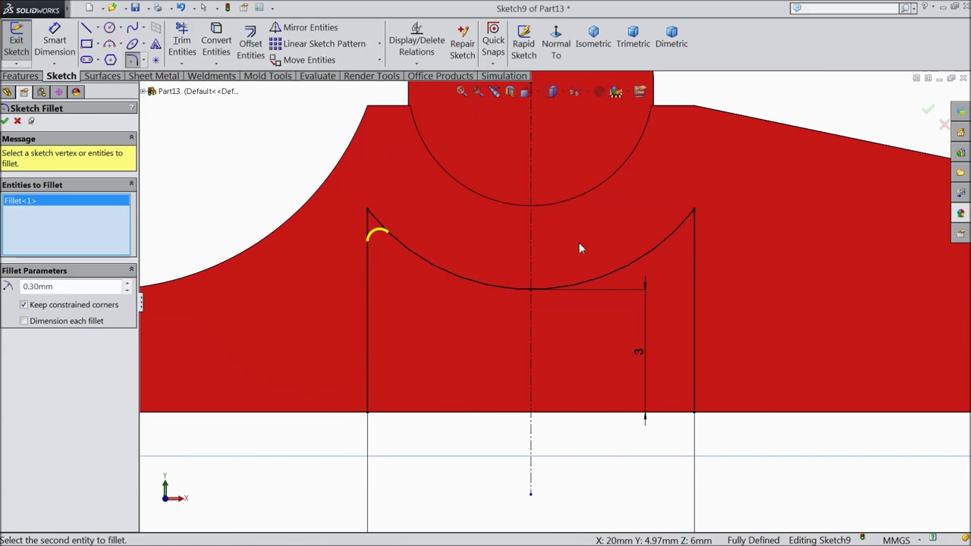
{"action": "left_click", "coordinate": [695, 208]}
{"action": "left_click", "coordinate": [5, 121]}
{"action": "left_click", "coordinate": [5, 121]}
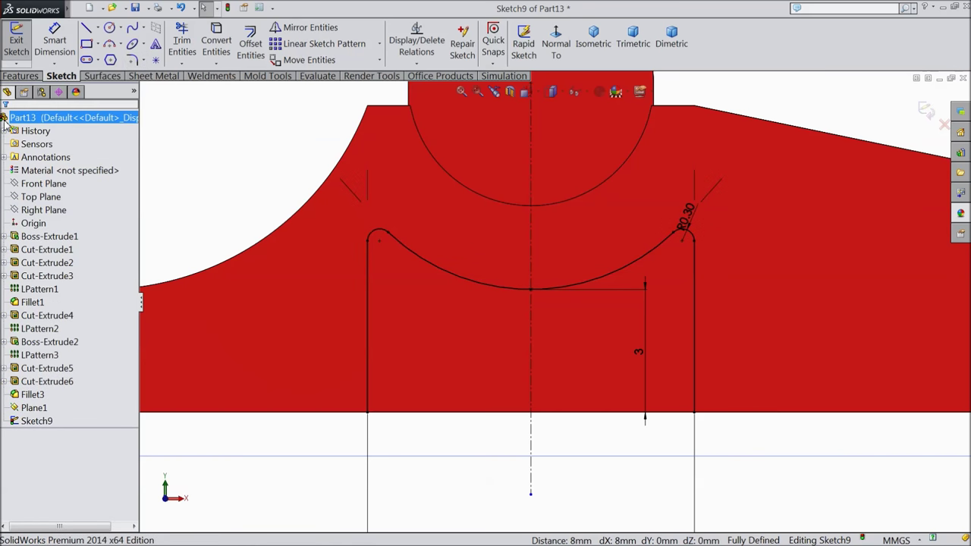
Fit the whole part into view, then zoom in on the toothed end.
{"action": "key", "text": "z"}
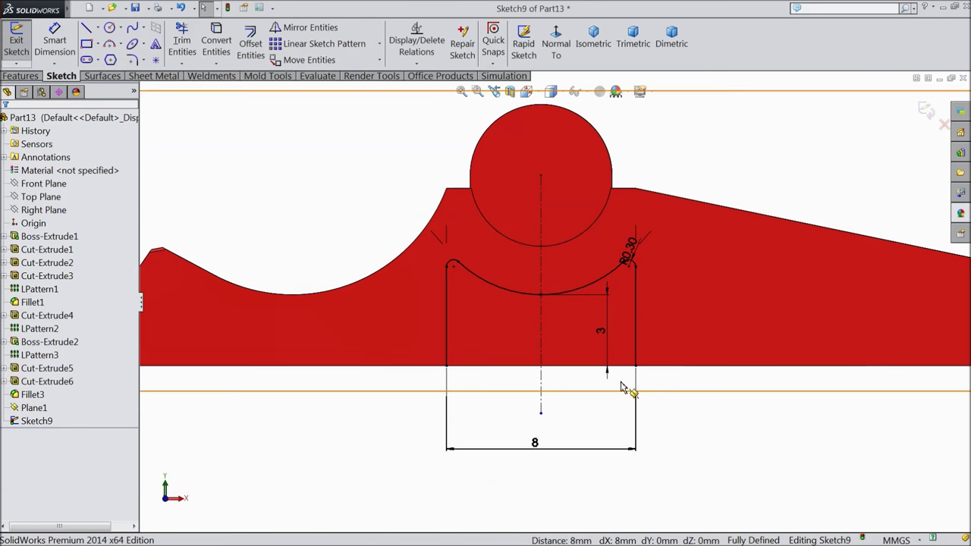
{"action": "key", "text": "z"}
{"action": "key", "text": "z"}
{"action": "scroll", "coordinate": [341, 333], "scroll_direction": "down", "scroll_amount": 3}
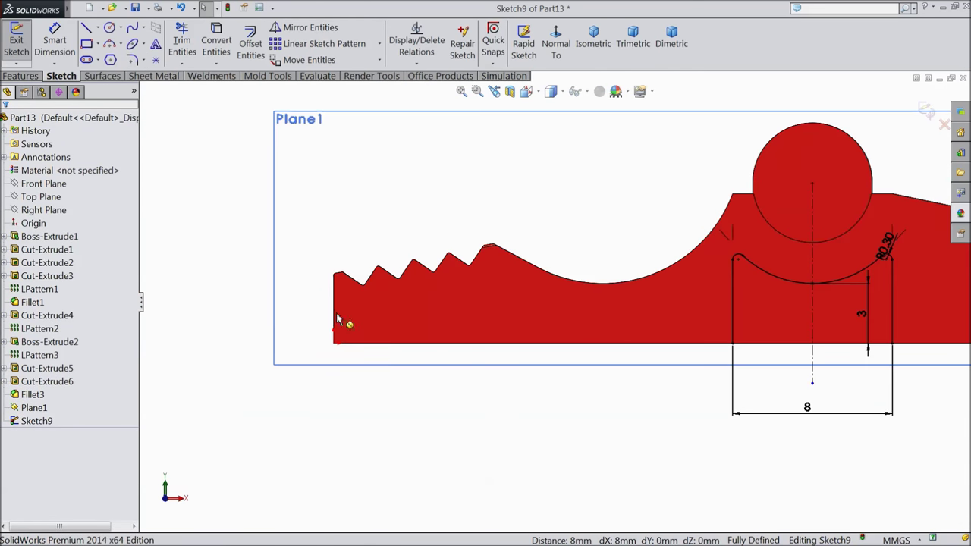
{"action": "left_click", "coordinate": [86, 28]}
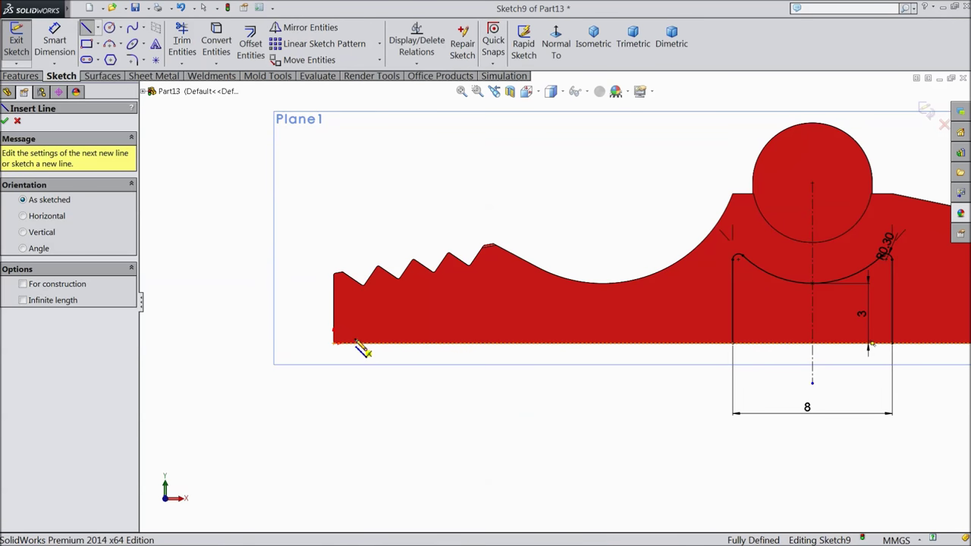
Sketch a four-line sloped profile on the bottom edge near the toothed end.
{"action": "left_click", "coordinate": [353, 342]}
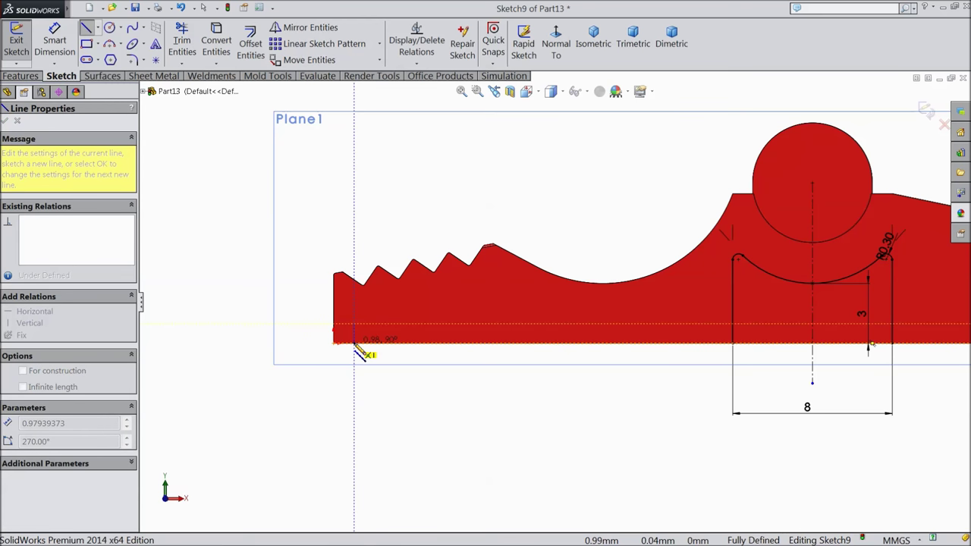
{"action": "left_click", "coordinate": [484, 343]}
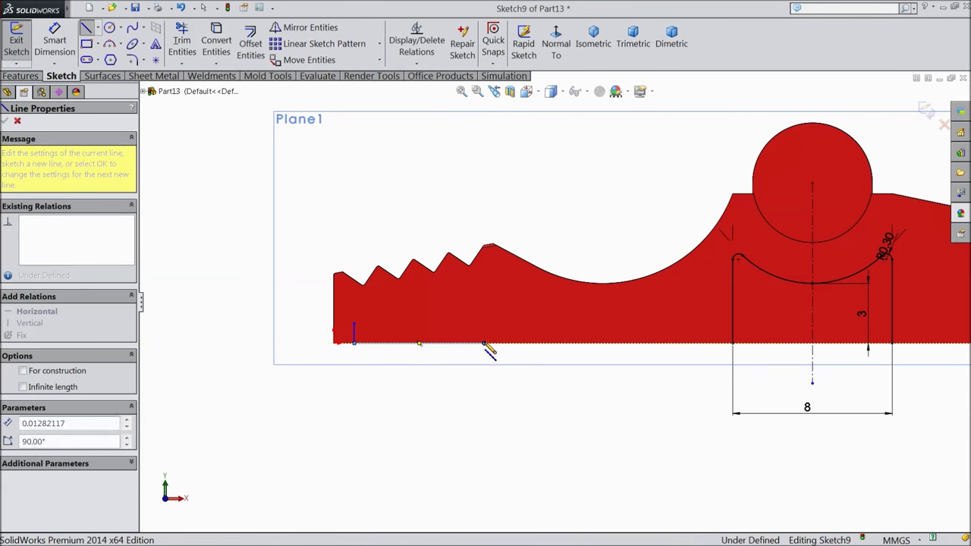
{"action": "left_click", "coordinate": [484, 293]}
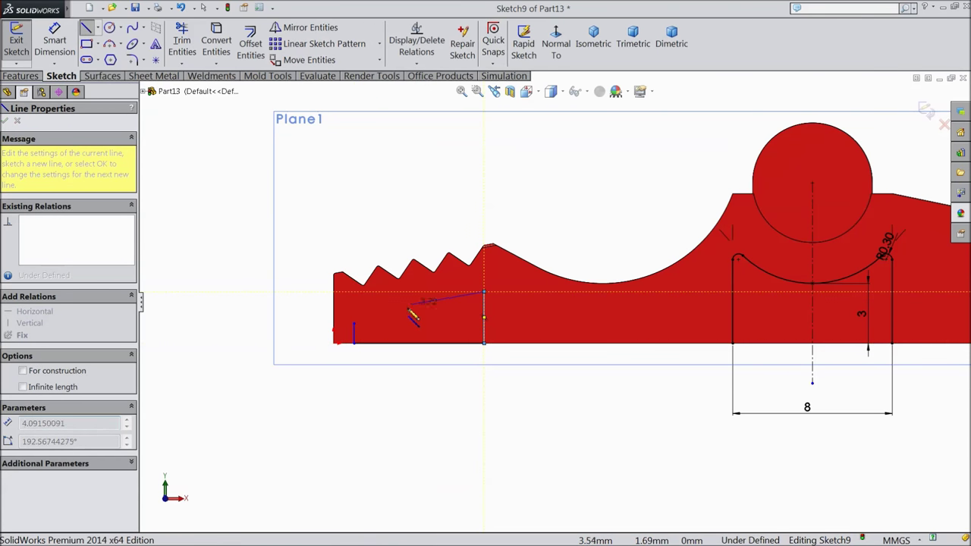
{"action": "left_click", "coordinate": [354, 326]}
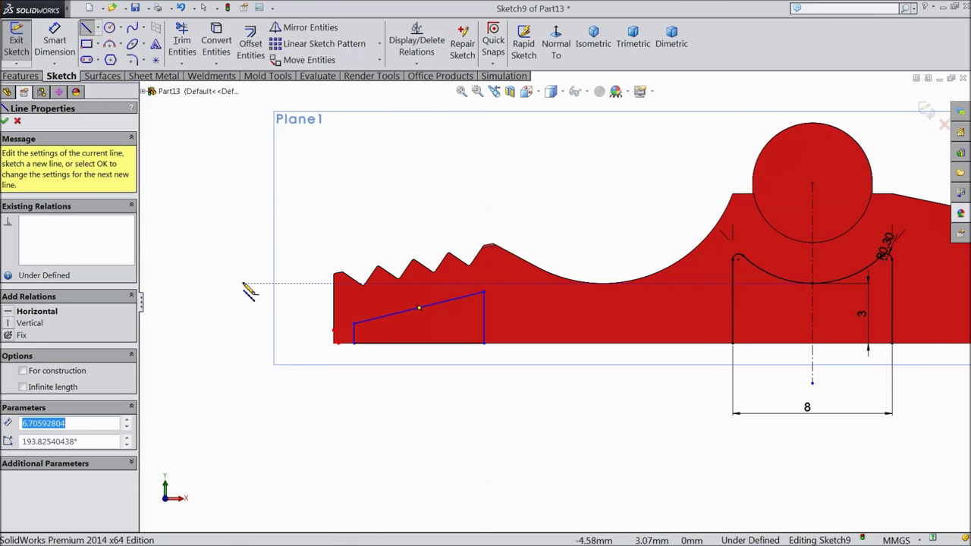
{"action": "right_click", "coordinate": [250, 285]}
{"action": "left_click", "coordinate": [271, 146]}
Make the profile's sloped top line parallel to the part's top-left edge.
{"action": "scroll", "coordinate": [399, 290], "scroll_direction": "up", "scroll_amount": 3}
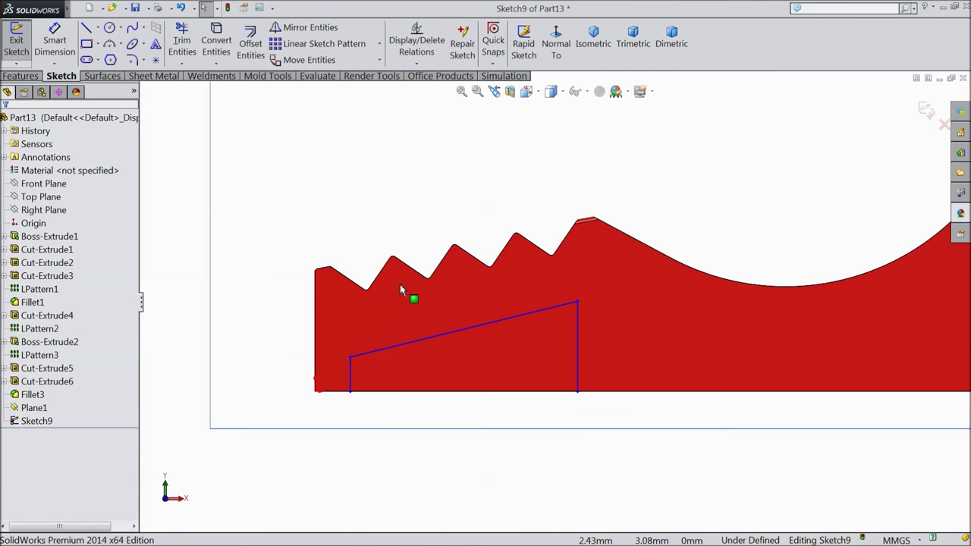
{"action": "left_click", "coordinate": [465, 334]}
{"action": "scroll", "coordinate": [365, 313], "scroll_direction": "up", "scroll_amount": 1}
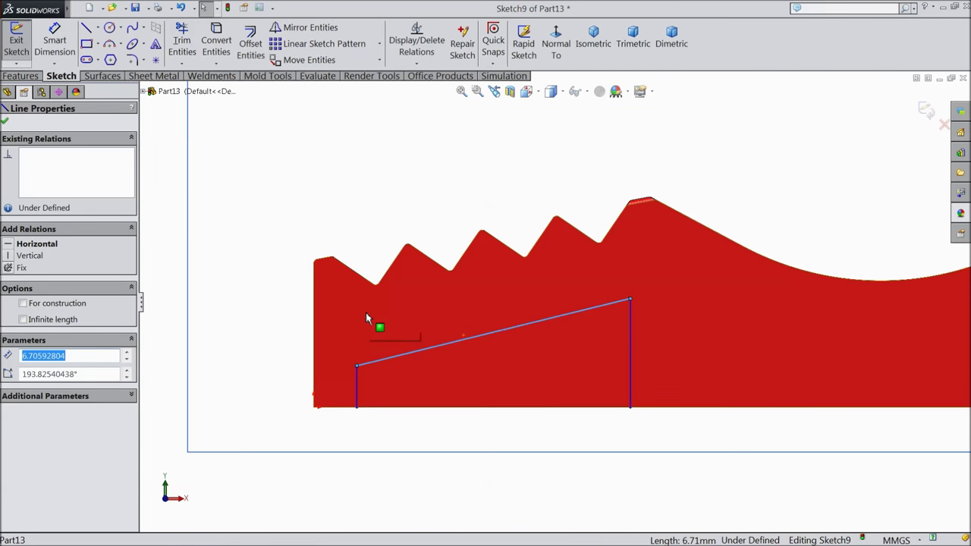
{"action": "left_click", "coordinate": [329, 262], "text": "ctrl"}
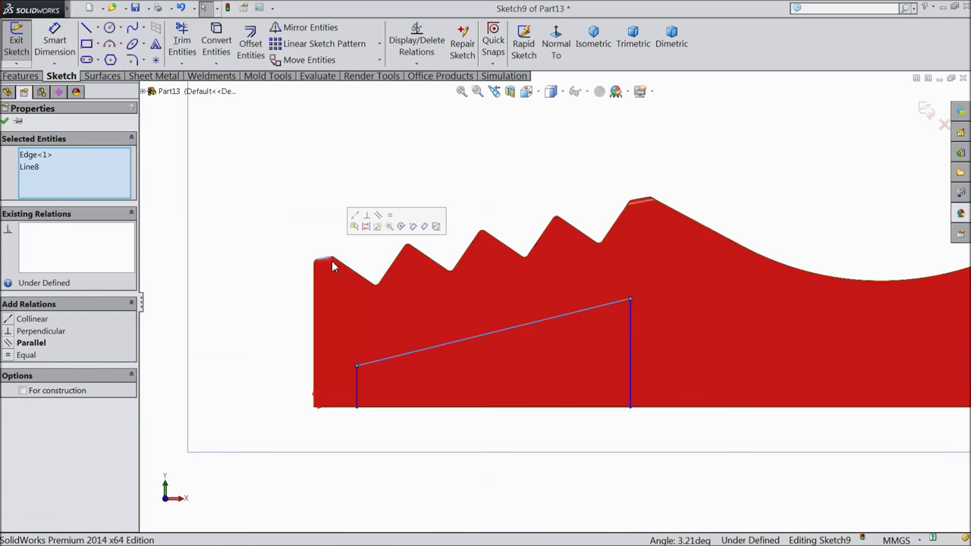
{"action": "left_click", "coordinate": [381, 217]}
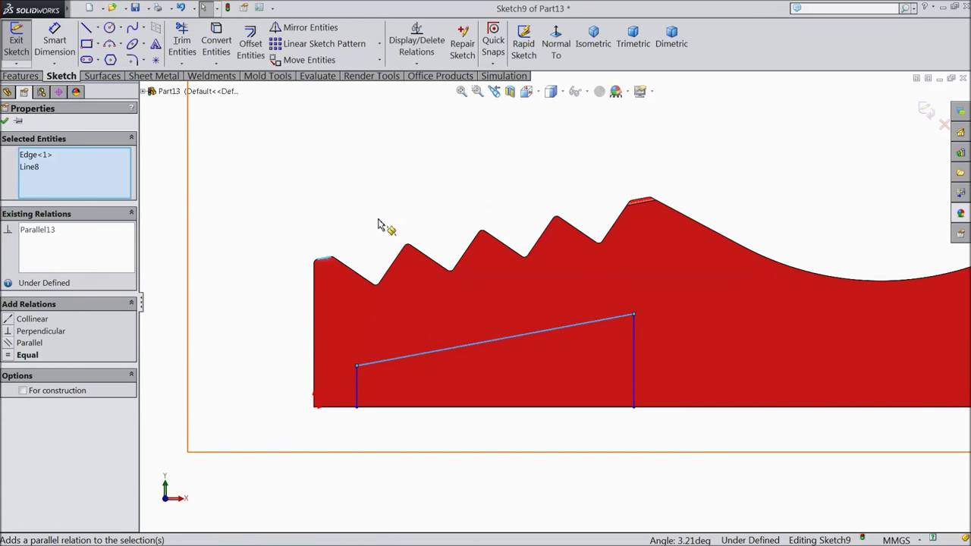
Dimension the profile 1.80 mm high on the left and 7 mm long along the bottom.
{"action": "left_click", "coordinate": [53, 51]}
{"action": "scroll", "coordinate": [553, 405], "scroll_direction": "up", "scroll_amount": 2}
{"action": "scroll", "coordinate": [542, 410], "scroll_direction": "down", "scroll_amount": 3}
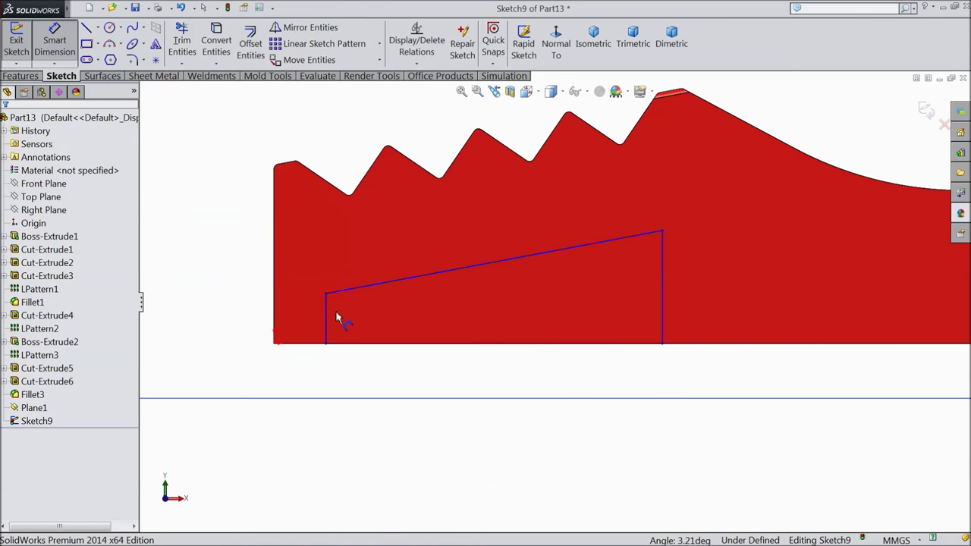
{"action": "left_click", "coordinate": [327, 320]}
{"action": "left_click", "coordinate": [178, 315]}
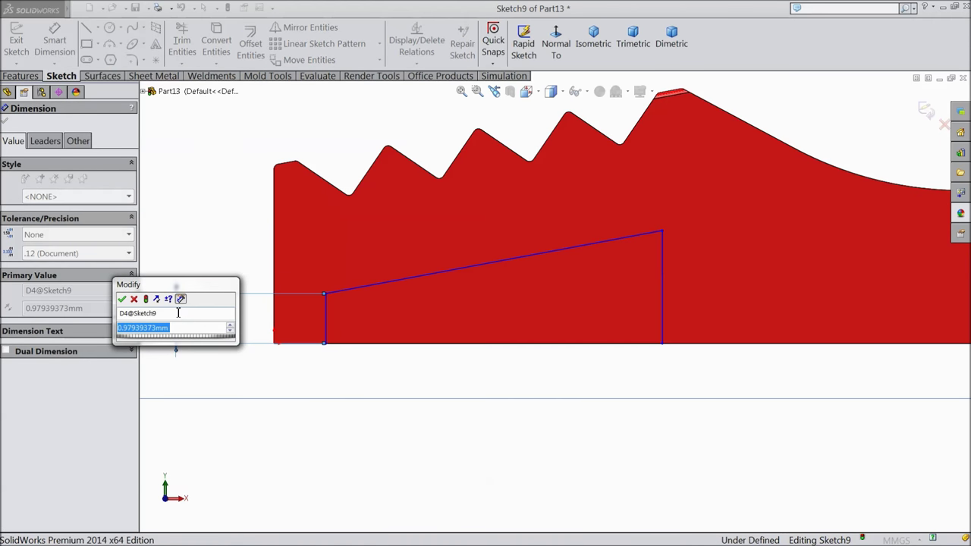
{"action": "type", "text": "1.8"}
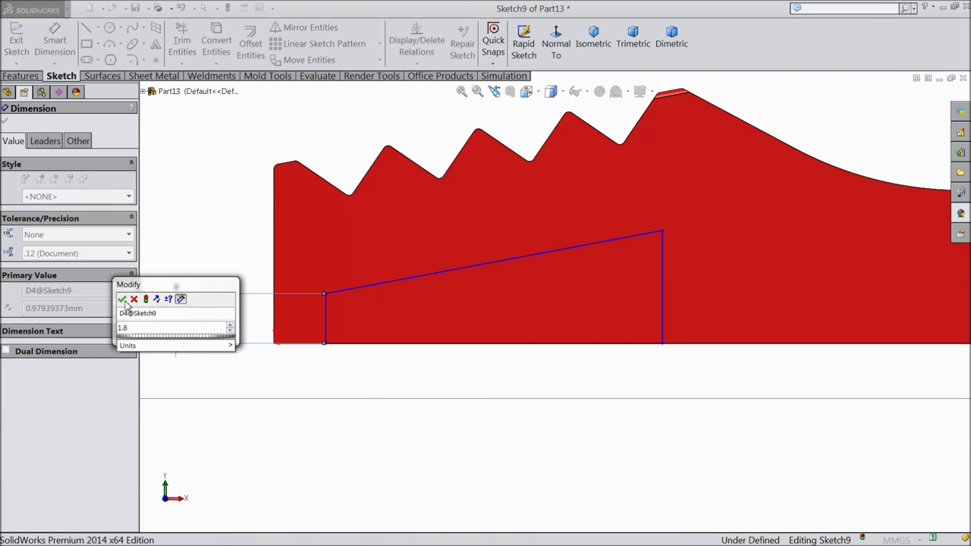
{"action": "left_click", "coordinate": [122, 299]}
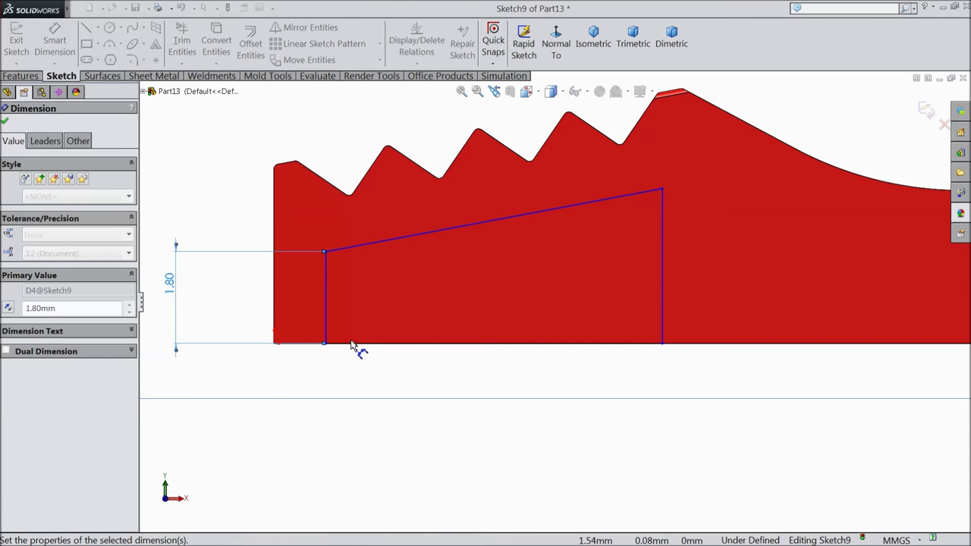
{"action": "left_click", "coordinate": [470, 339]}
{"action": "left_click", "coordinate": [480, 426]}
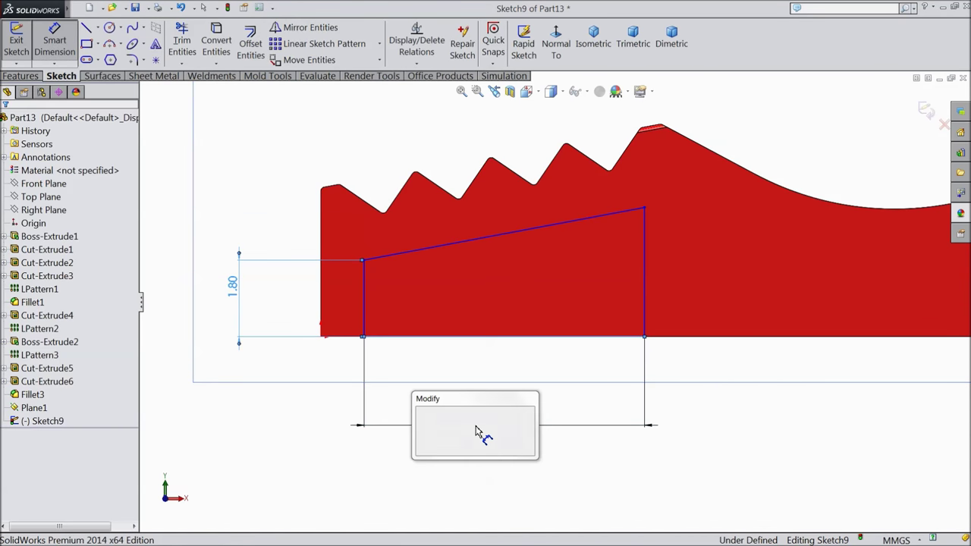
{"action": "type", "text": "7"}
{"action": "left_click", "coordinate": [420, 412]}
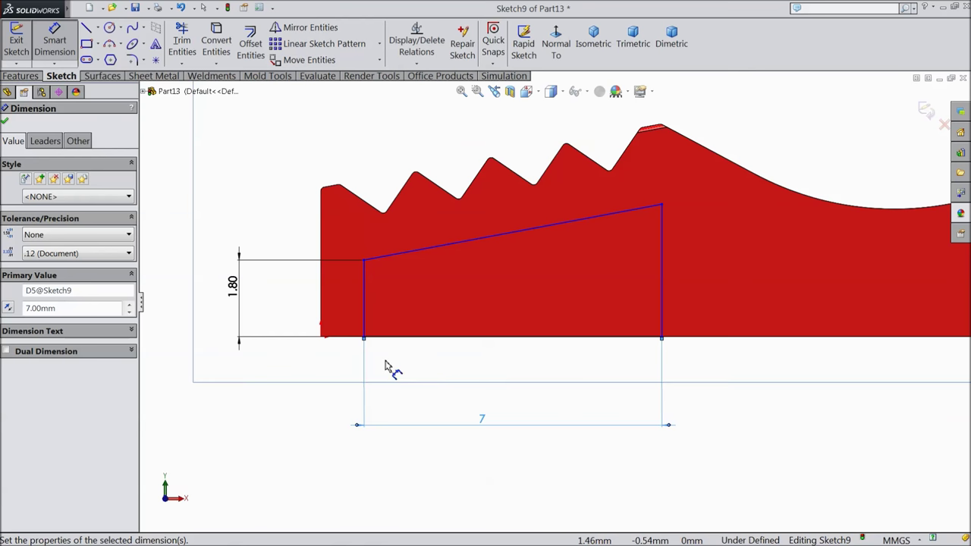
Set the profile's left side 1 mm in from the part's end.
{"action": "left_click", "coordinate": [321, 302]}
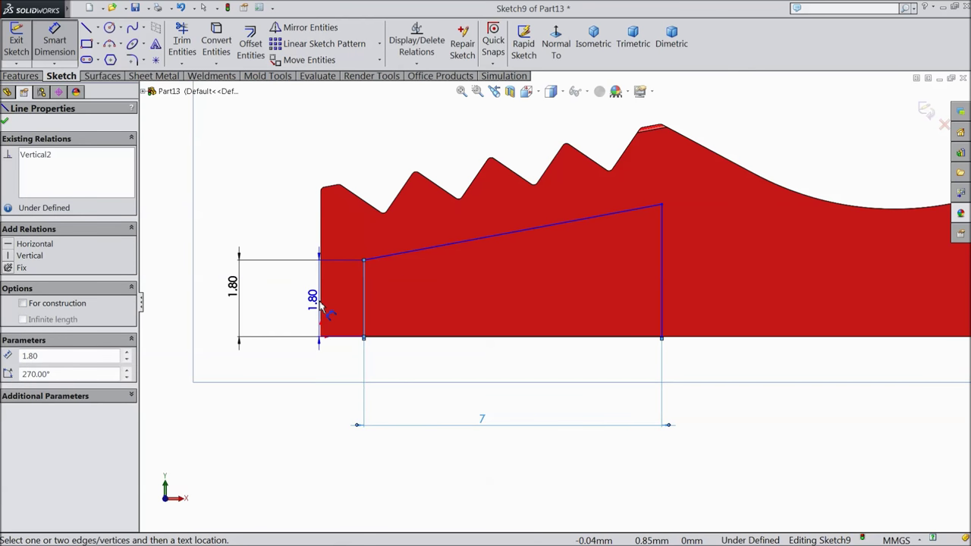
{"action": "left_click", "coordinate": [364, 303]}
{"action": "left_click", "coordinate": [336, 366]}
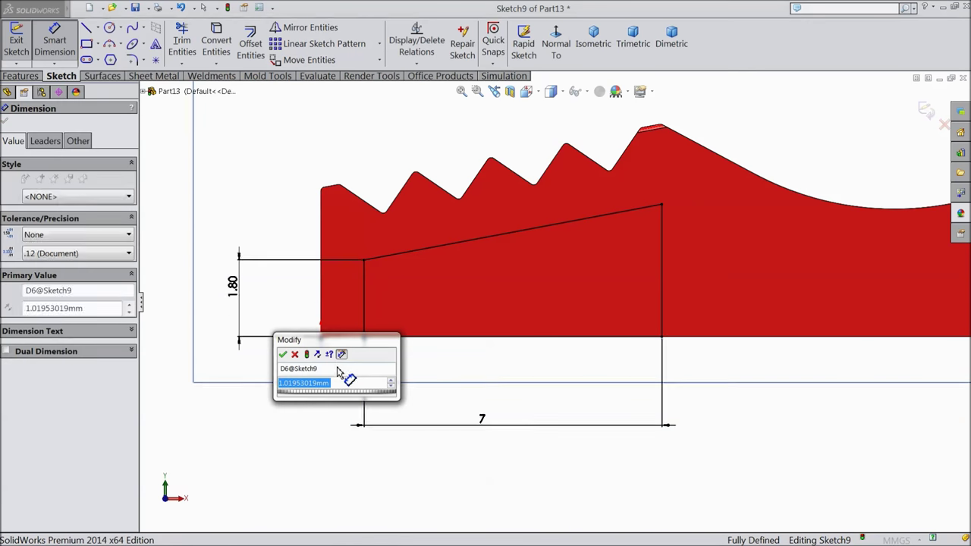
{"action": "type", "text": "1"}
{"action": "left_click", "coordinate": [282, 354]}
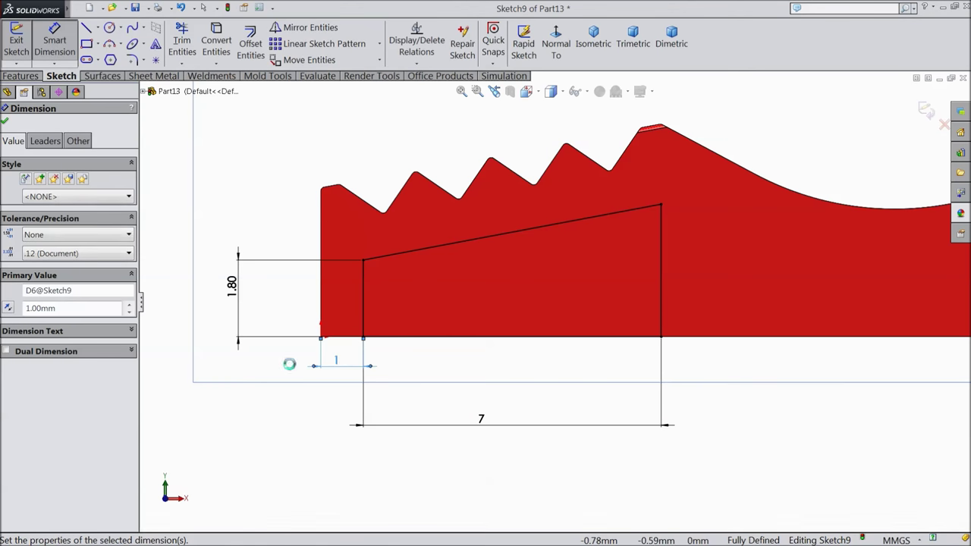
{"action": "left_click", "coordinate": [6, 122]}
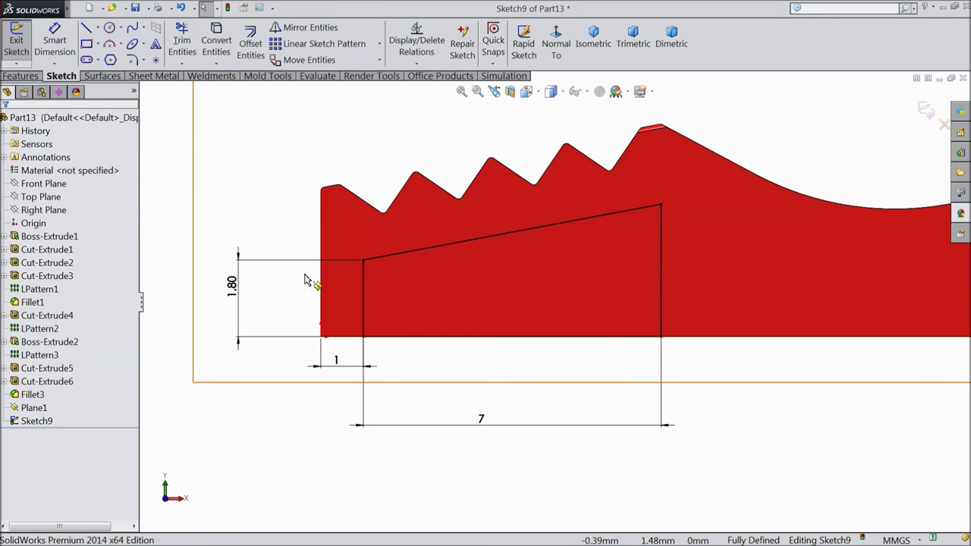
{"action": "left_click", "coordinate": [132, 59]}
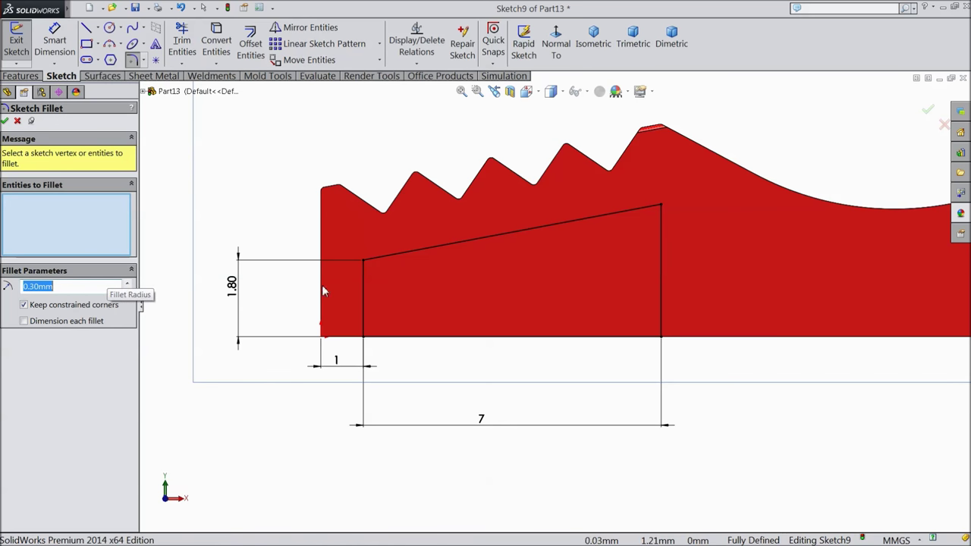
Round the profile's upper right and upper left corners with 0.30 mm fillets.
{"action": "left_click", "coordinate": [660, 206]}
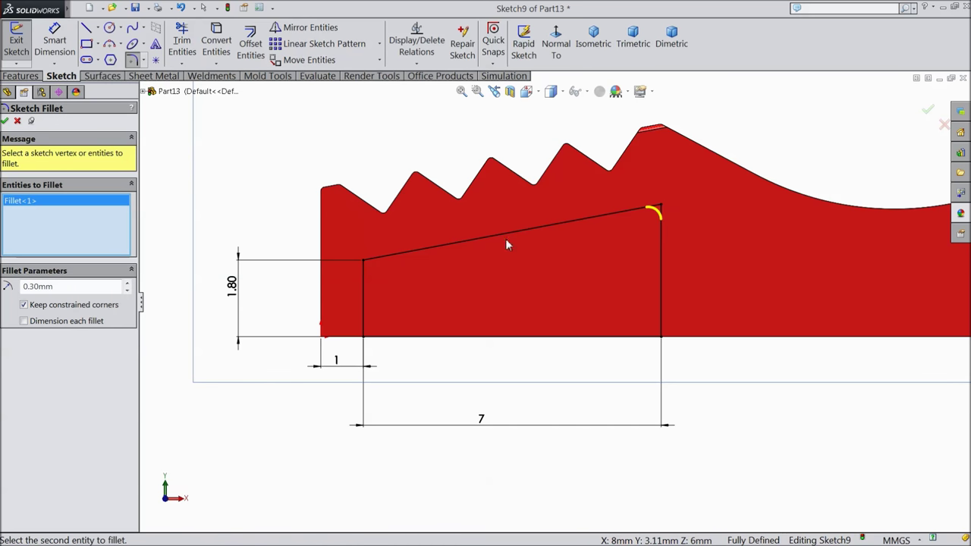
{"action": "left_click", "coordinate": [365, 270]}
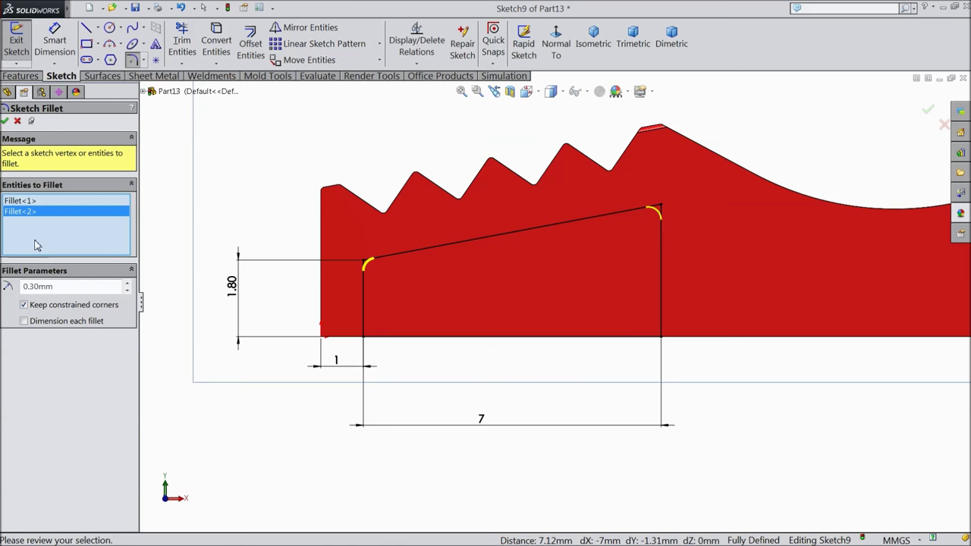
{"action": "left_click", "coordinate": [4, 121]}
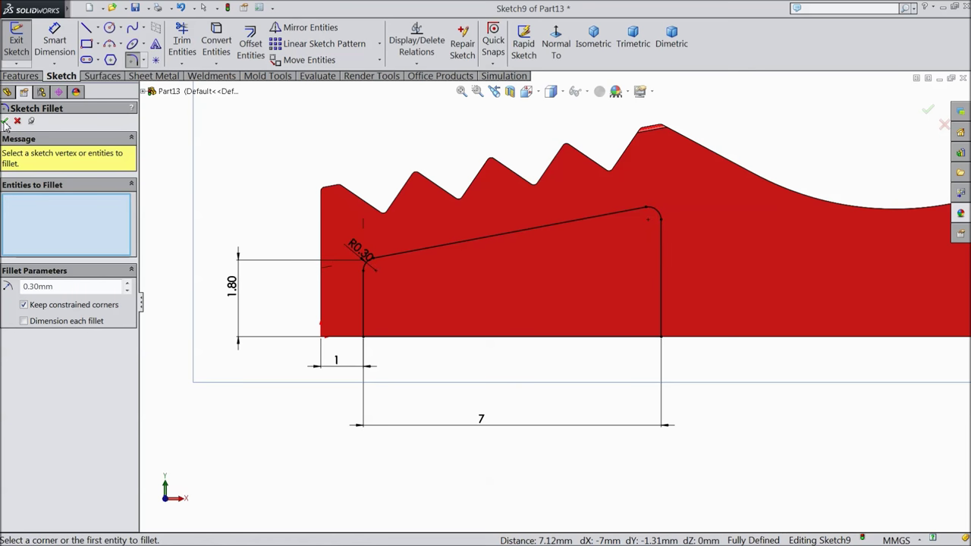
{"action": "left_click", "coordinate": [5, 121]}
{"action": "left_click", "coordinate": [22, 76]}
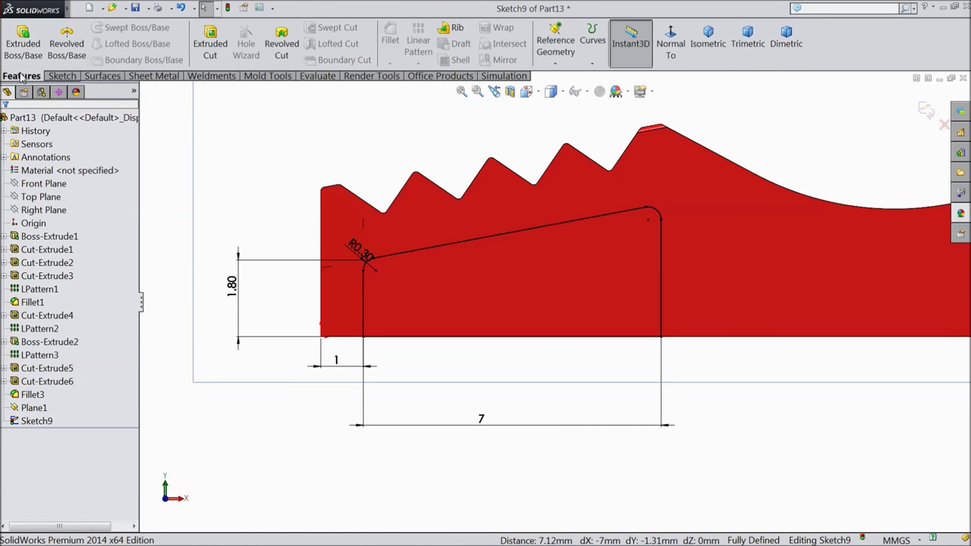
{"action": "left_click", "coordinate": [210, 43]}
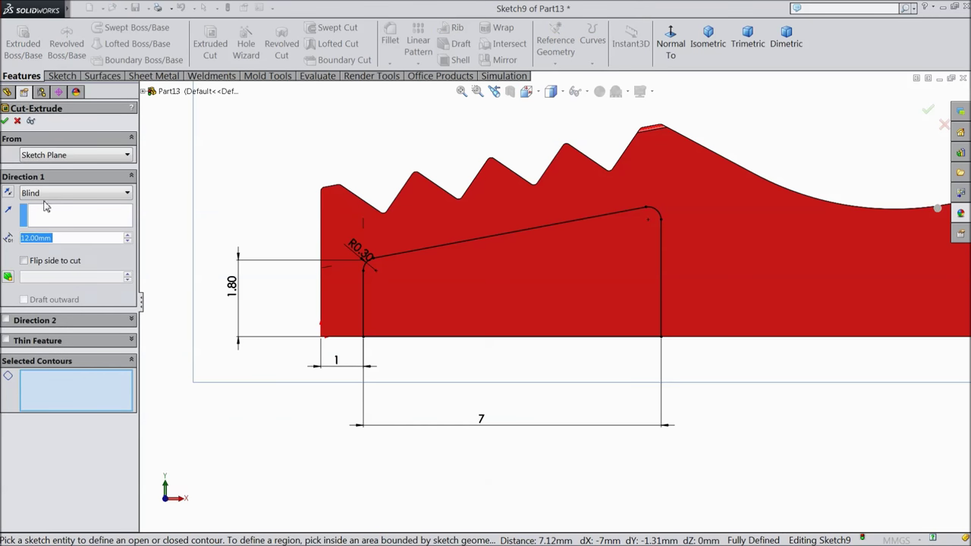
Try a Mid Plane extruded cut, then cancel it.
{"action": "left_click", "coordinate": [46, 193]}
{"action": "left_click", "coordinate": [48, 293]}
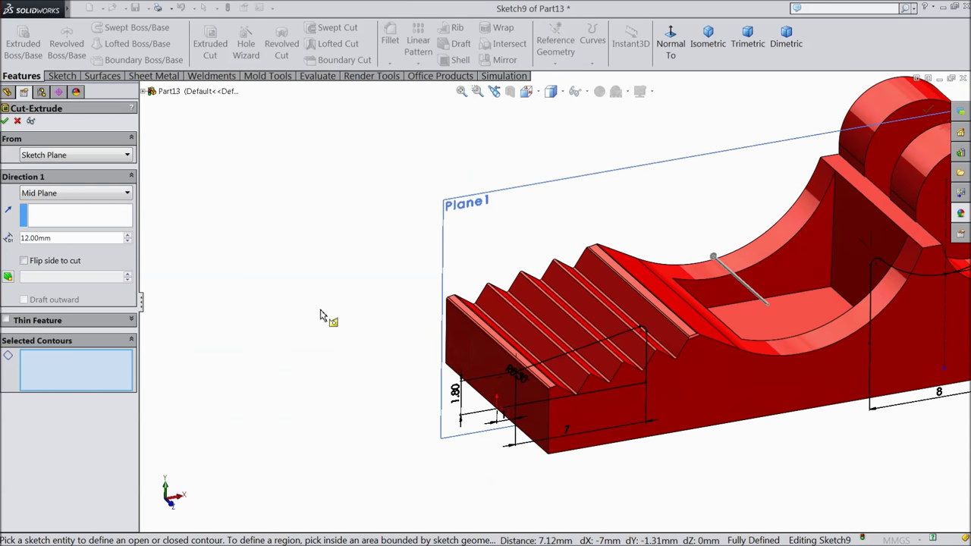
{"action": "scroll", "coordinate": [709, 371], "scroll_direction": "up", "scroll_amount": 2}
{"action": "scroll", "coordinate": [496, 356], "scroll_direction": "down", "scroll_amount": 1}
{"action": "scroll", "coordinate": [827, 318], "scroll_direction": "down", "scroll_amount": 2}
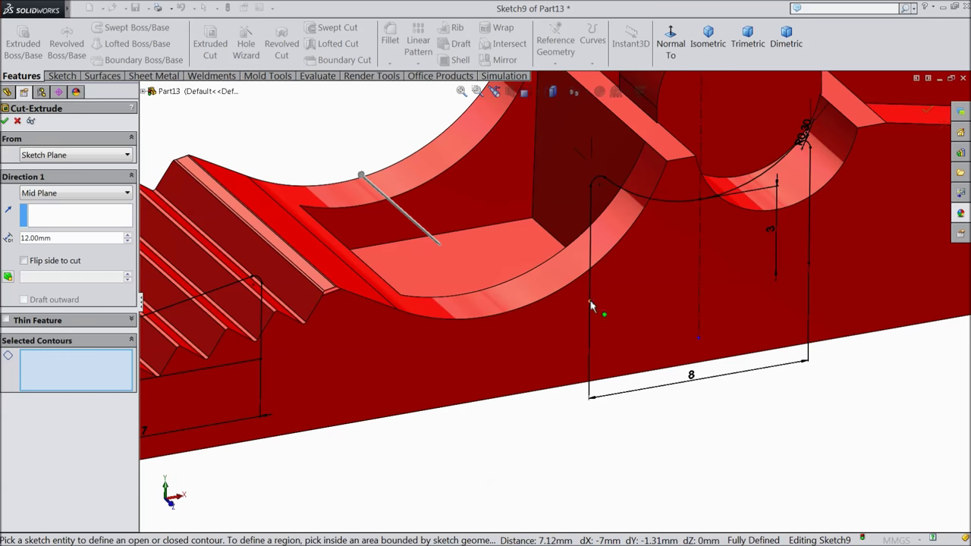
{"action": "left_click", "coordinate": [17, 121]}
Draw a horizontal line from the vertical sketch line to close the bottom of the notch profile.
{"action": "left_click", "coordinate": [62, 76]}
{"action": "left_click", "coordinate": [87, 28]}
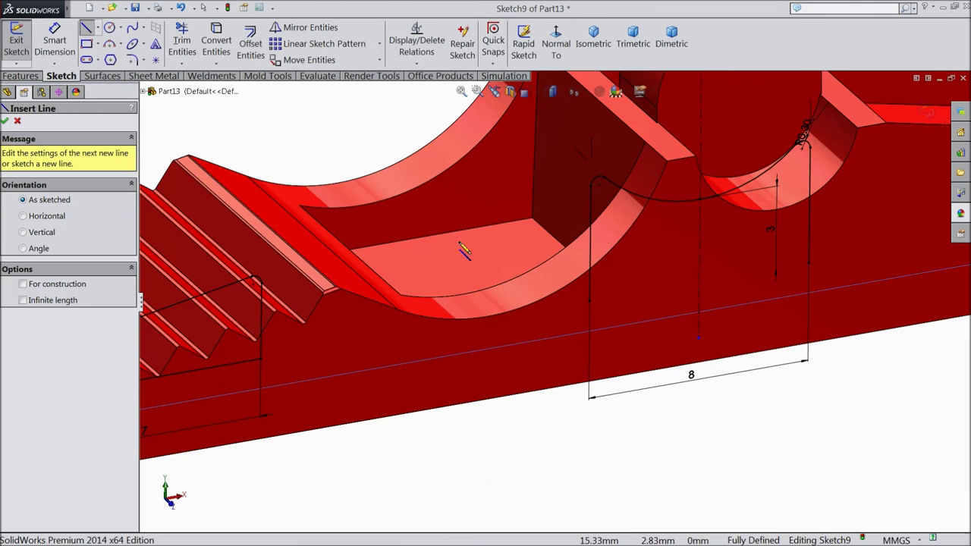
{"action": "left_click", "coordinate": [590, 303]}
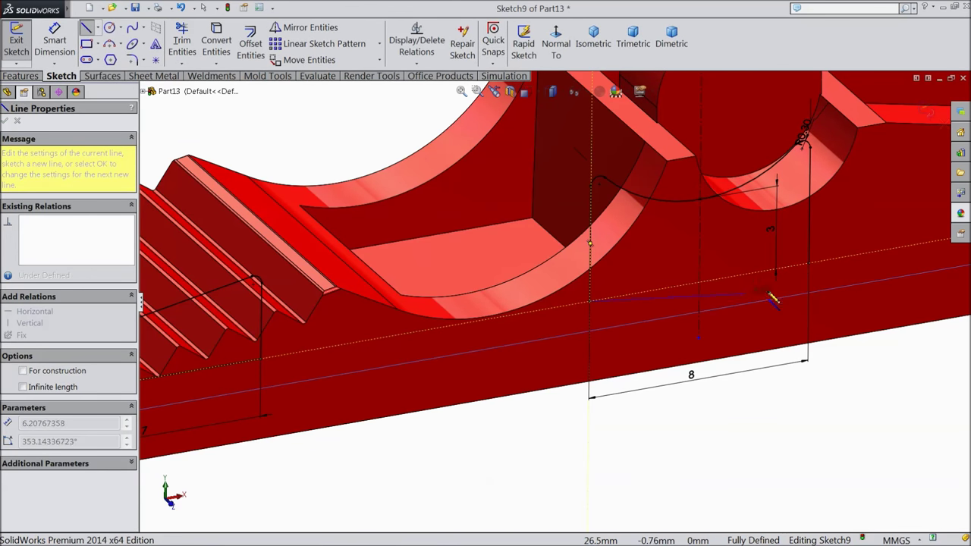
{"action": "double_click", "coordinate": [810, 267]}
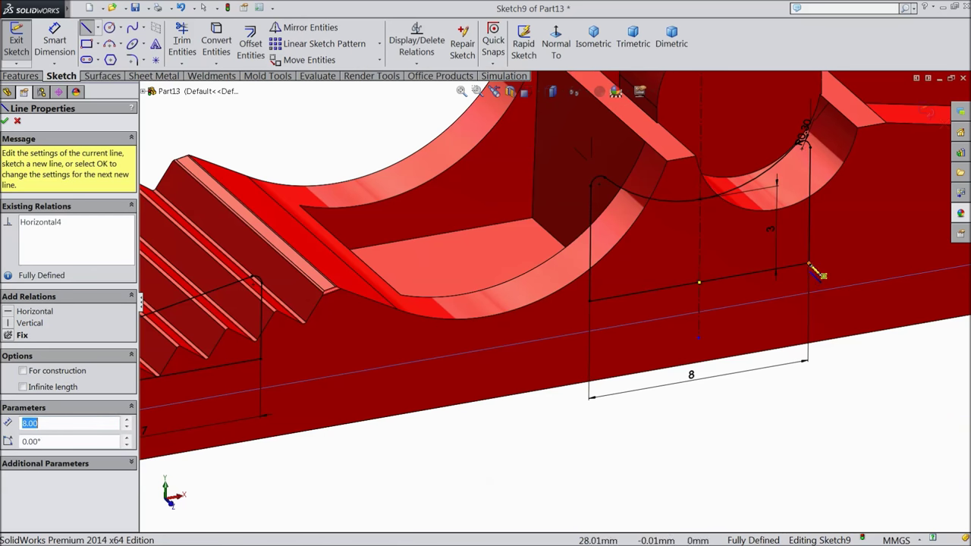
{"action": "left_click", "coordinate": [5, 121]}
{"action": "scroll", "coordinate": [455, 335], "scroll_direction": "up", "scroll_amount": 3}
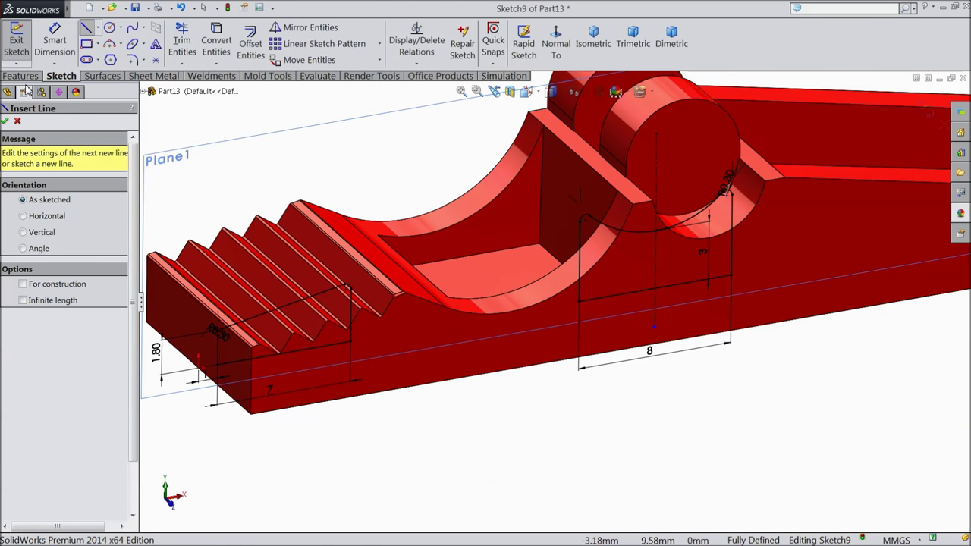
{"action": "left_click", "coordinate": [6, 122]}
Extrude-cut both closed profiles Mid Plane, 8 mm deep.
{"action": "left_click", "coordinate": [21, 76]}
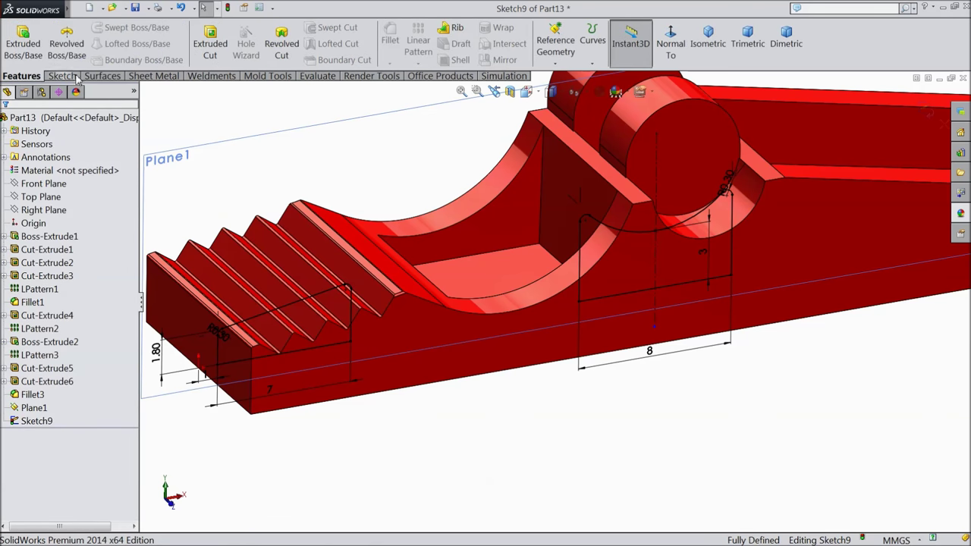
{"action": "left_click", "coordinate": [210, 43]}
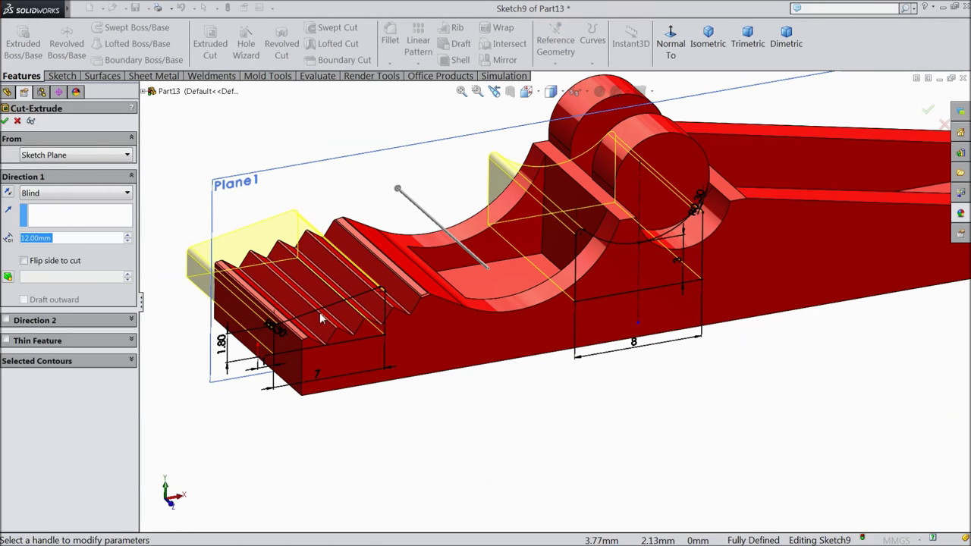
{"action": "left_click", "coordinate": [54, 194]}
{"action": "left_click", "coordinate": [38, 289]}
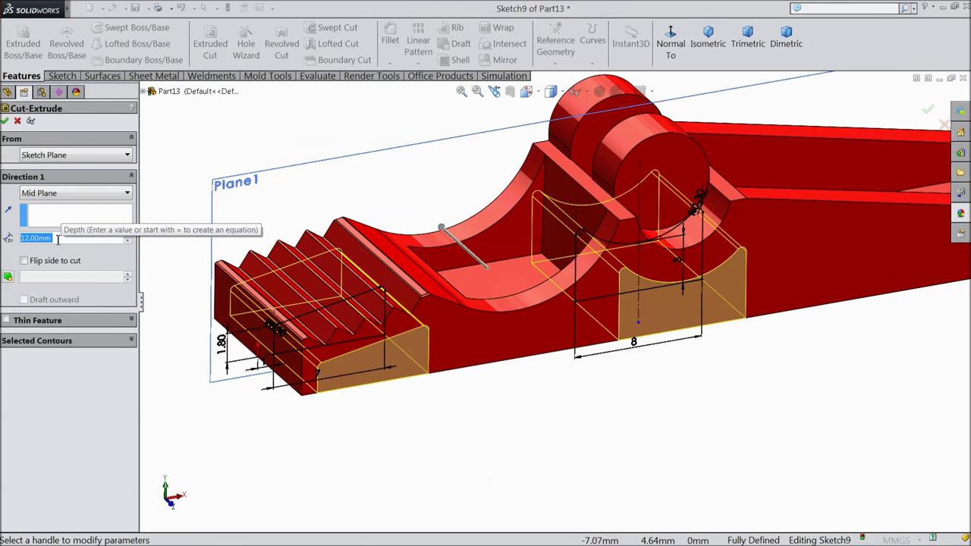
{"action": "type", "text": "8"}
{"action": "key", "text": "Return"}
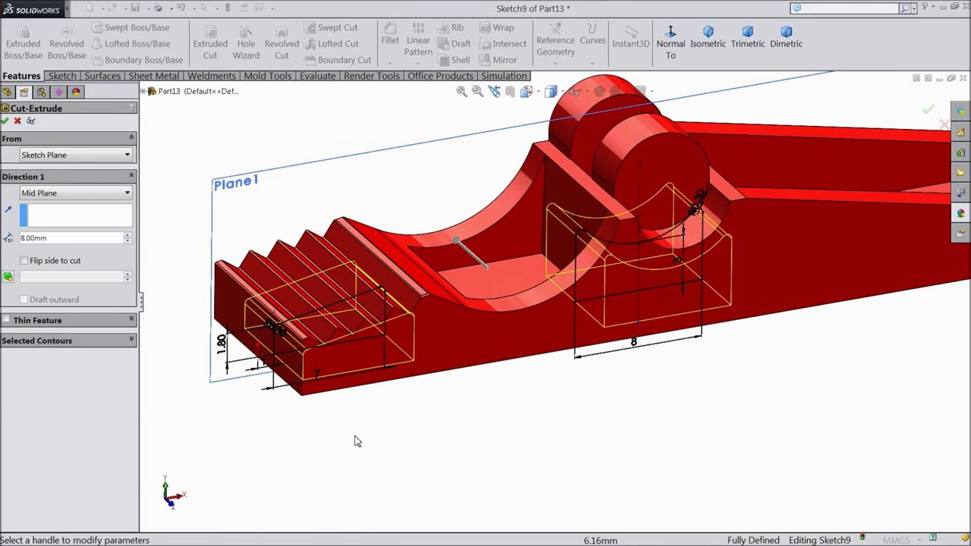
{"action": "scroll", "coordinate": [390, 452], "scroll_direction": "up", "scroll_amount": 2}
{"action": "middle_click_drag", "start_coordinate": [392, 450], "coordinate": [449, 455]}
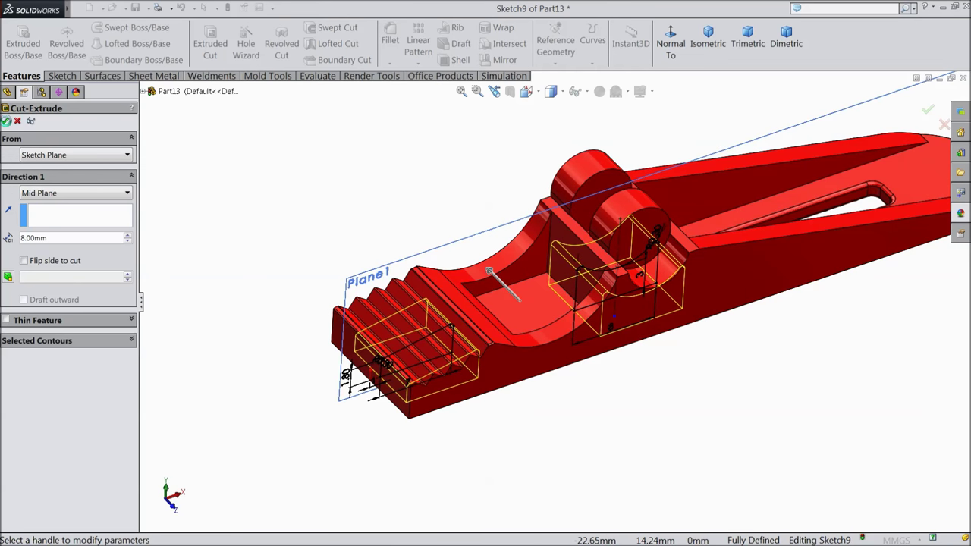
{"action": "left_click", "coordinate": [6, 121]}
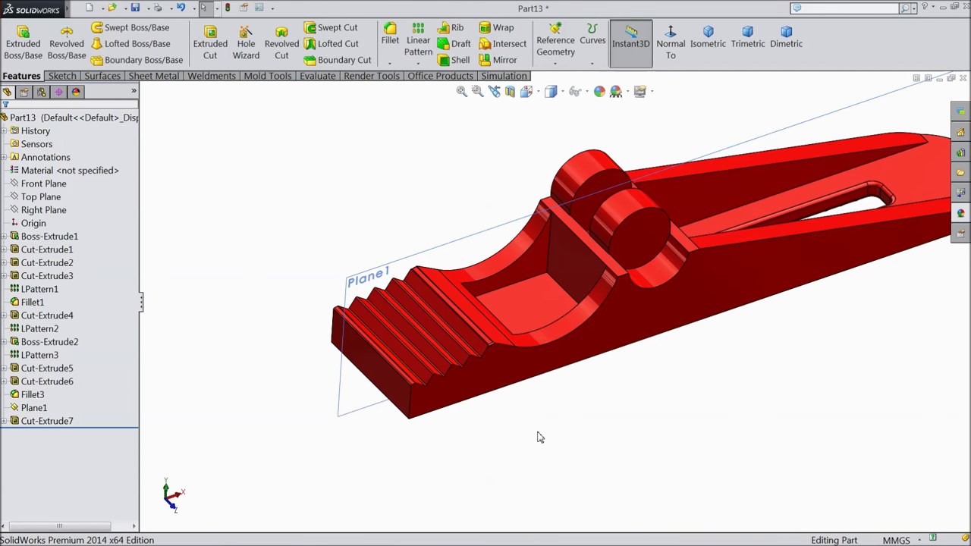
Start a new sketch on the part's flat face, viewed normal to it.
{"action": "scroll", "coordinate": [540, 438], "scroll_direction": "up", "scroll_amount": 2}
{"action": "middle_click_drag", "start_coordinate": [568, 447], "coordinate": [541, 271]}
{"action": "scroll", "coordinate": [615, 281], "scroll_direction": "down", "scroll_amount": 3}
{"action": "middle_click_drag", "start_coordinate": [576, 386], "coordinate": [501, 364]}
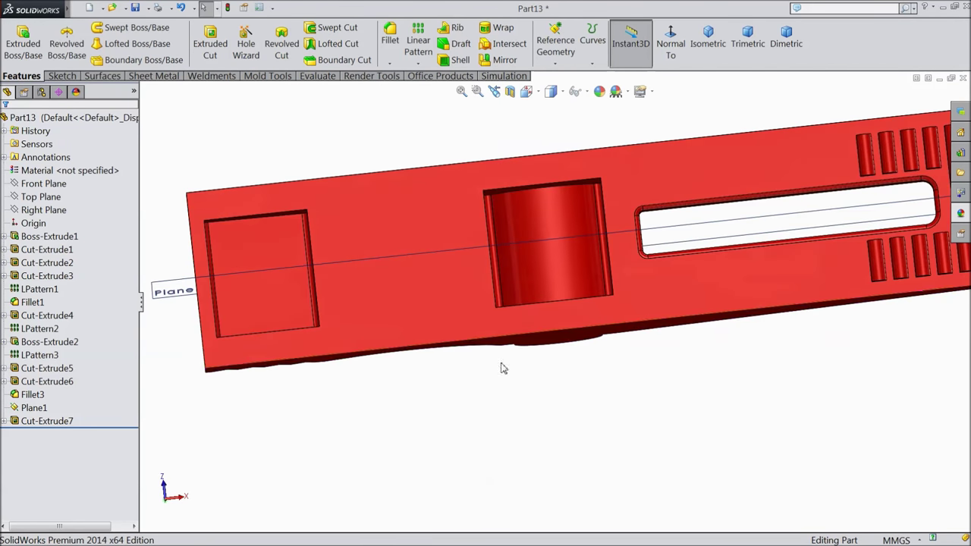
{"action": "left_click", "coordinate": [417, 297]}
{"action": "left_click", "coordinate": [457, 272]}
{"action": "left_click", "coordinate": [672, 45]}
{"action": "scroll", "coordinate": [405, 312], "scroll_direction": "down", "scroll_amount": 5}
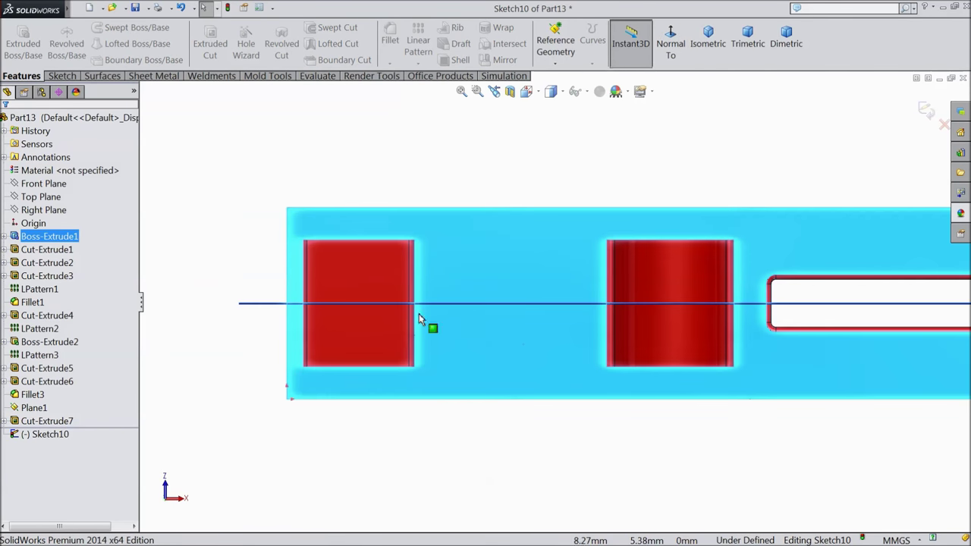
Draw a circle centred on the midline and dimension its diameter 2 mm.
{"action": "left_click", "coordinate": [61, 77]}
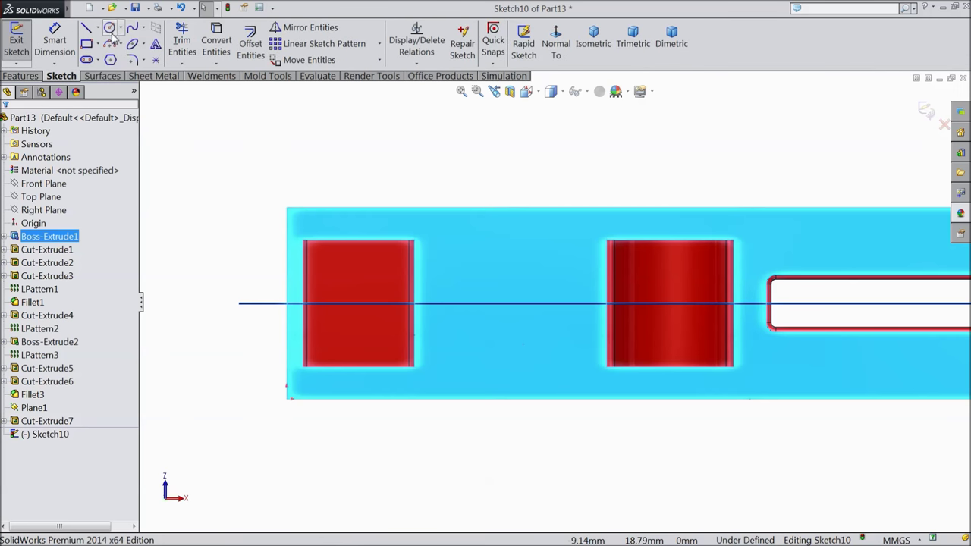
{"action": "left_click", "coordinate": [110, 28]}
{"action": "left_click", "coordinate": [460, 303]}
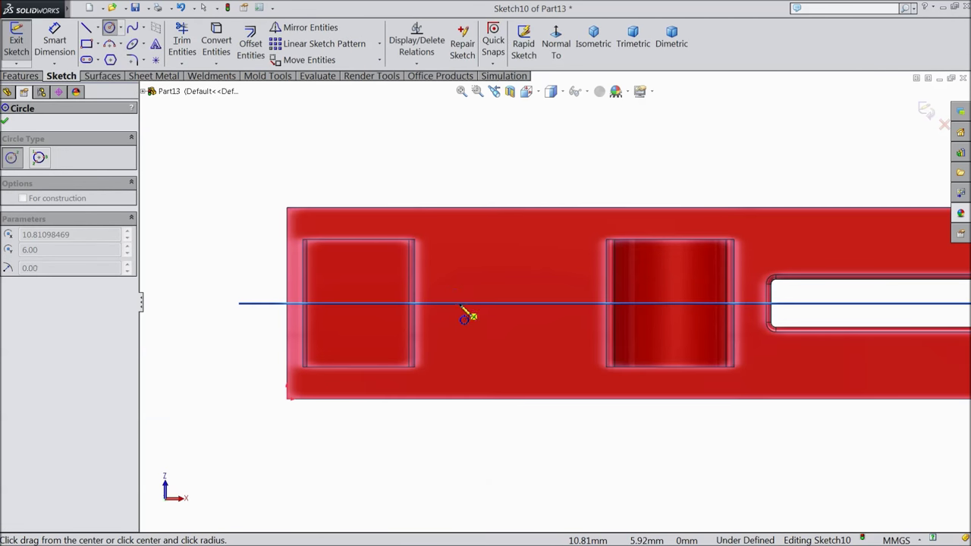
{"action": "left_click", "coordinate": [464, 316]}
{"action": "left_click", "coordinate": [55, 42]}
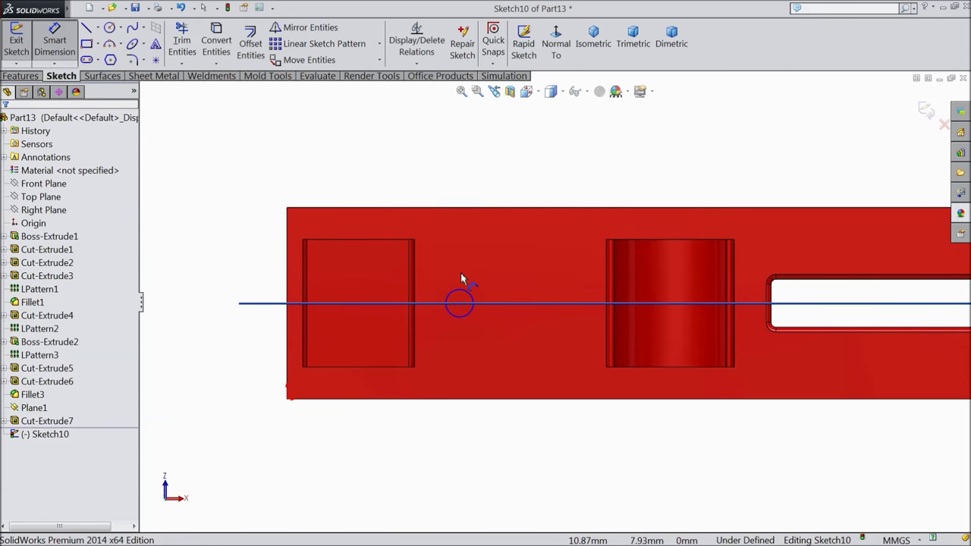
{"action": "left_click", "coordinate": [461, 294]}
{"action": "left_click", "coordinate": [445, 161]}
{"action": "type", "text": "2"}
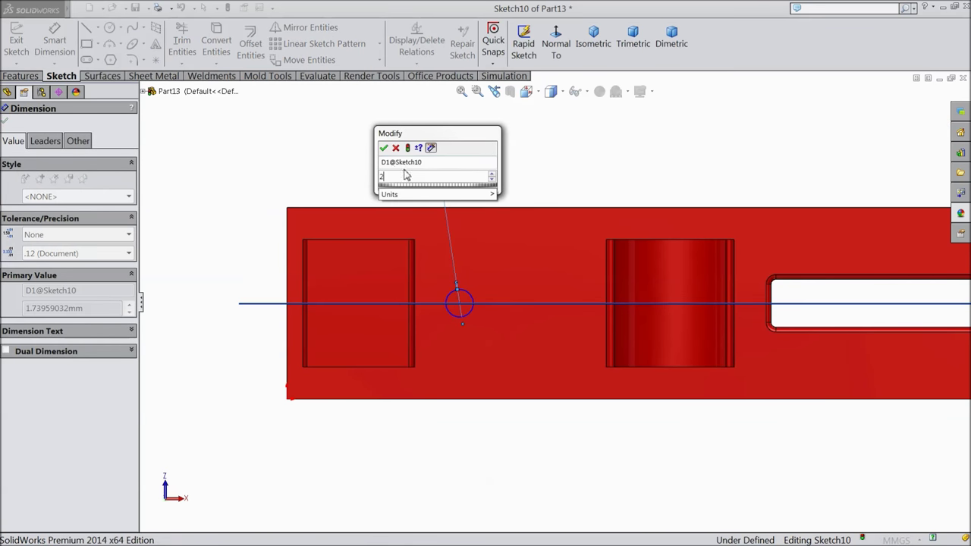
{"action": "left_click", "coordinate": [382, 148]}
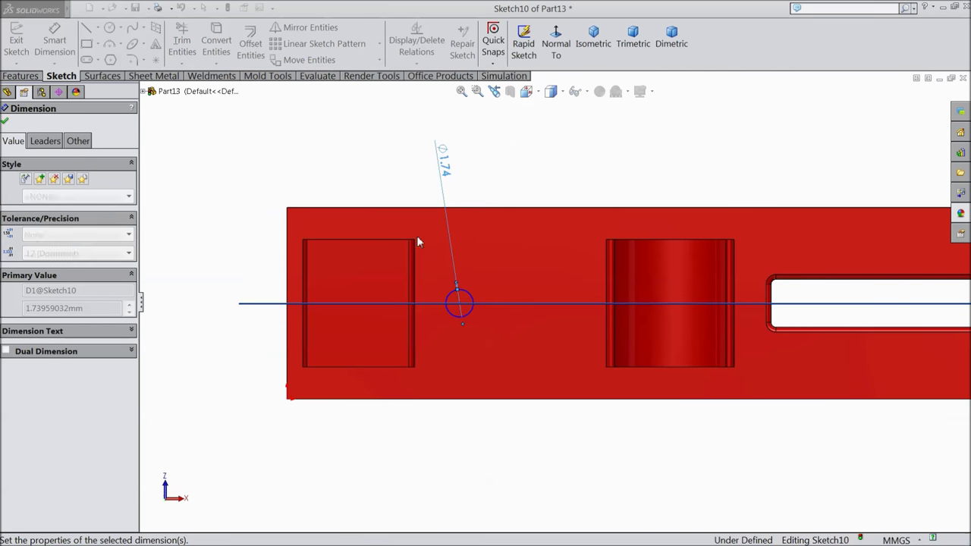
Locate the circle 12 mm from the part's left end.
{"action": "left_click", "coordinate": [455, 316]}
{"action": "left_click", "coordinate": [288, 243]}
{"action": "left_click", "coordinate": [340, 443]}
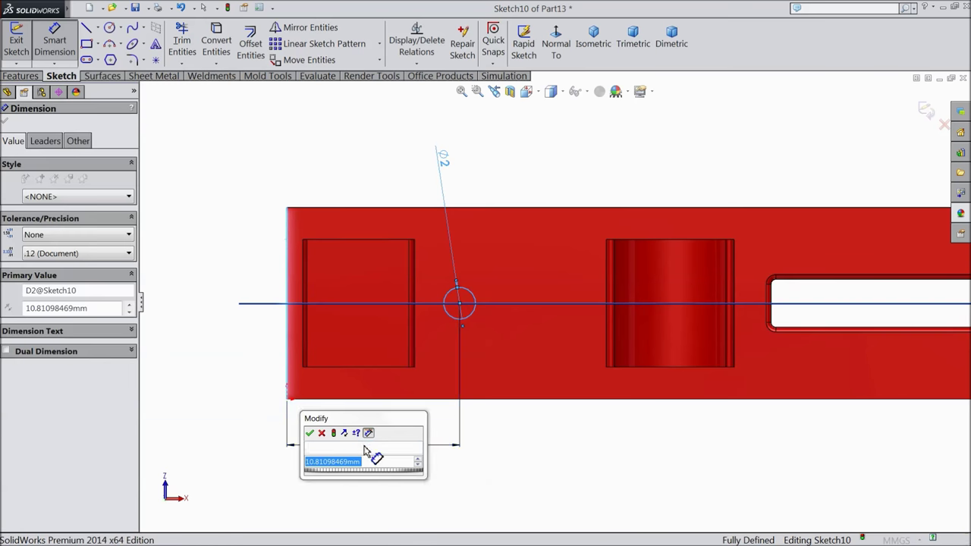
{"action": "type", "text": "12"}
{"action": "left_click", "coordinate": [309, 432]}
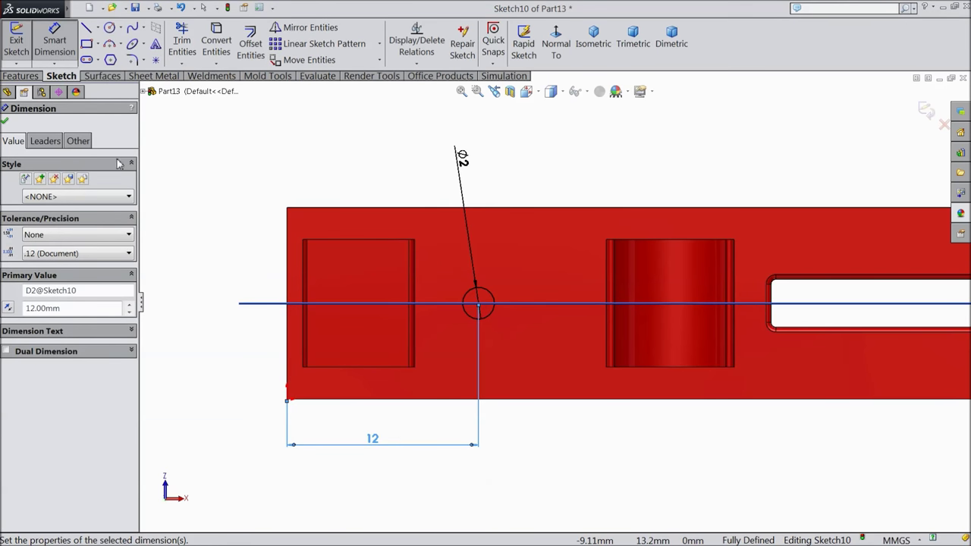
{"action": "left_click", "coordinate": [7, 123]}
{"action": "left_click", "coordinate": [20, 76]}
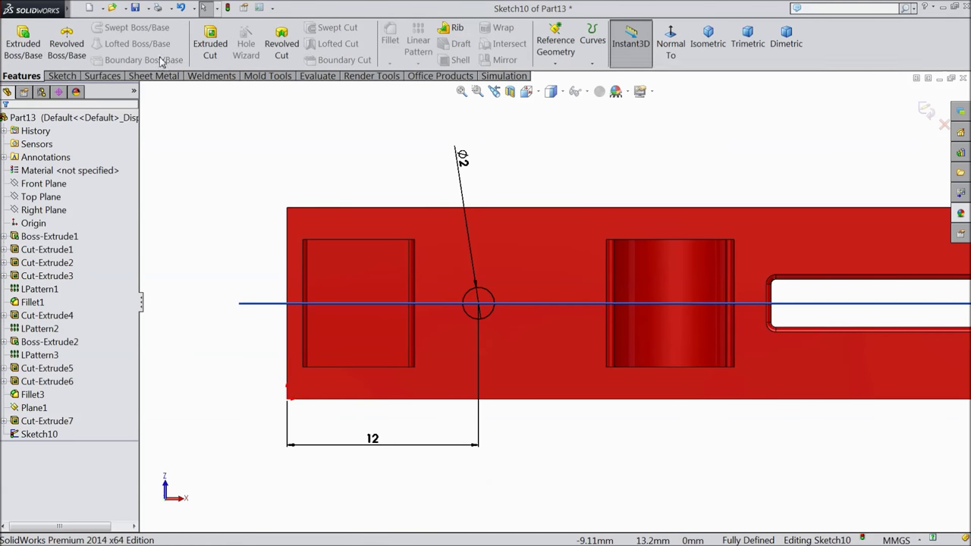
{"action": "left_click", "coordinate": [210, 44]}
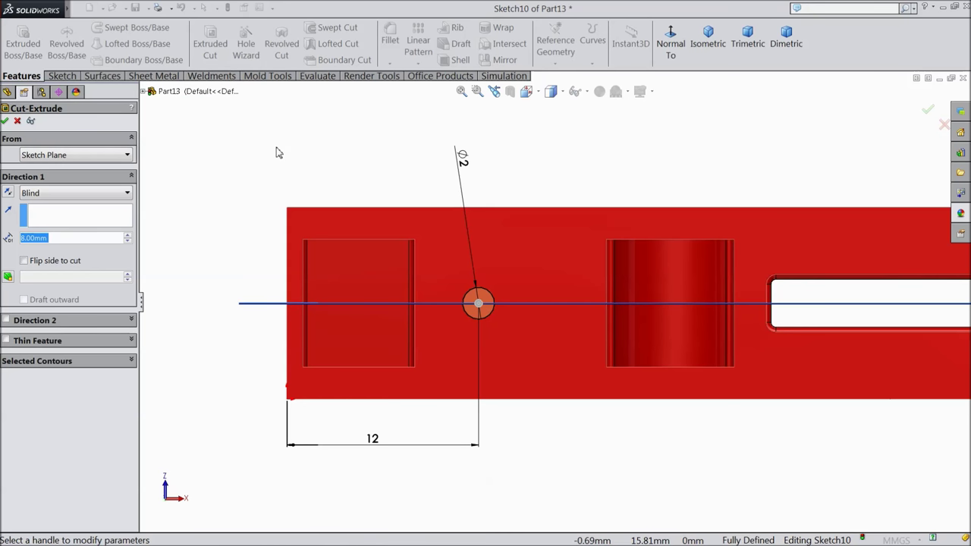
Cut the Ø2 mm circle 0.8 mm blind into the face, then select Plane1.
{"action": "type", "text": "0.8"}
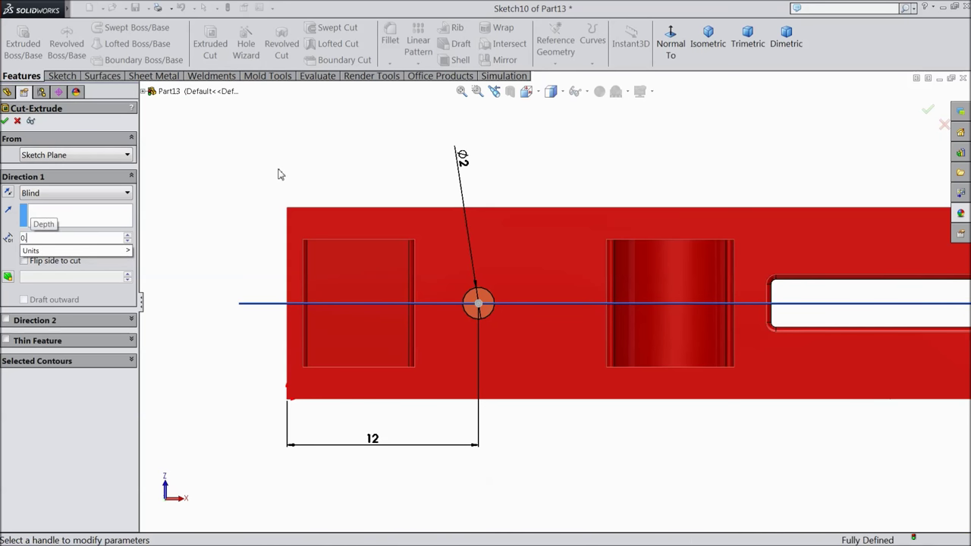
{"action": "left_click", "coordinate": [4, 121]}
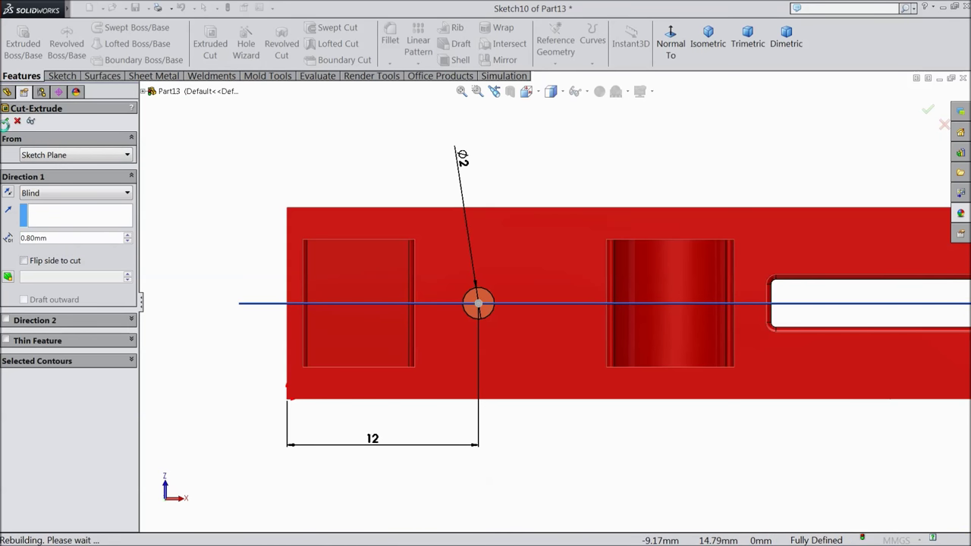
{"action": "middle_click_drag", "start_coordinate": [255, 255], "coordinate": [319, 306]}
{"action": "left_click", "coordinate": [340, 291]}
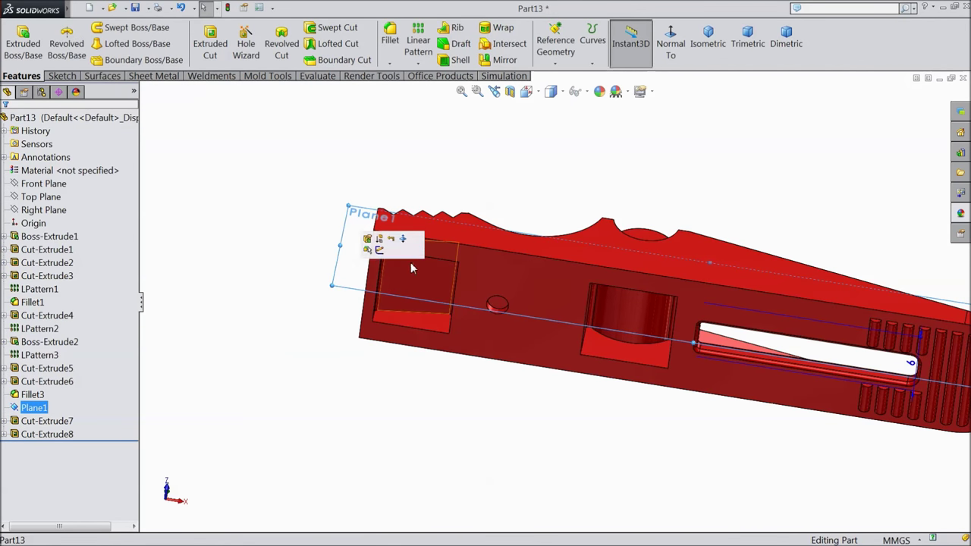
Hide Plane1 and look over the clothespin half from above.
{"action": "left_click", "coordinate": [387, 251]}
{"action": "scroll", "coordinate": [633, 376], "scroll_direction": "down", "scroll_amount": 5}
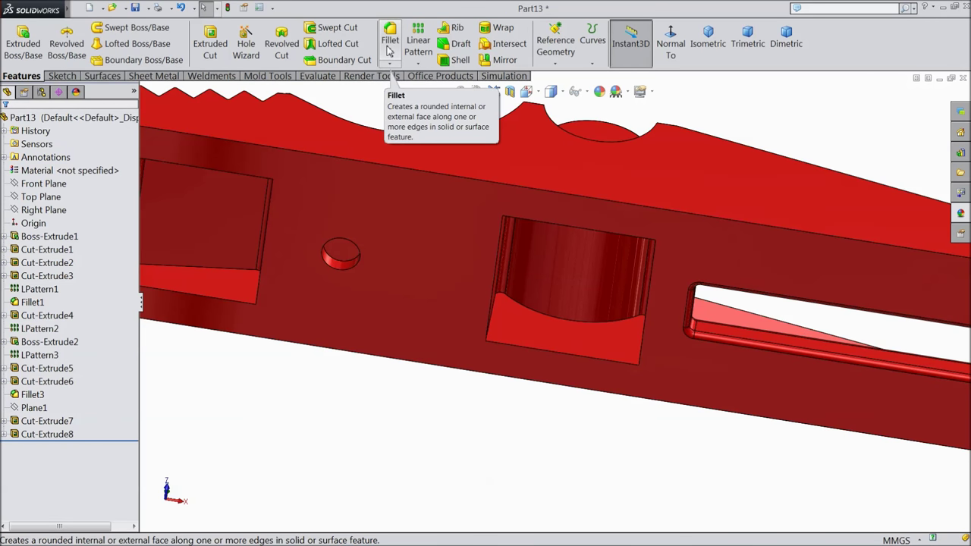
{"action": "scroll", "coordinate": [535, 260], "scroll_direction": "up", "scroll_amount": 5}
{"action": "middle_click_drag", "start_coordinate": [494, 177], "coordinate": [497, 370]}
{"action": "scroll", "coordinate": [531, 314], "scroll_direction": "down", "scroll_amount": 6}
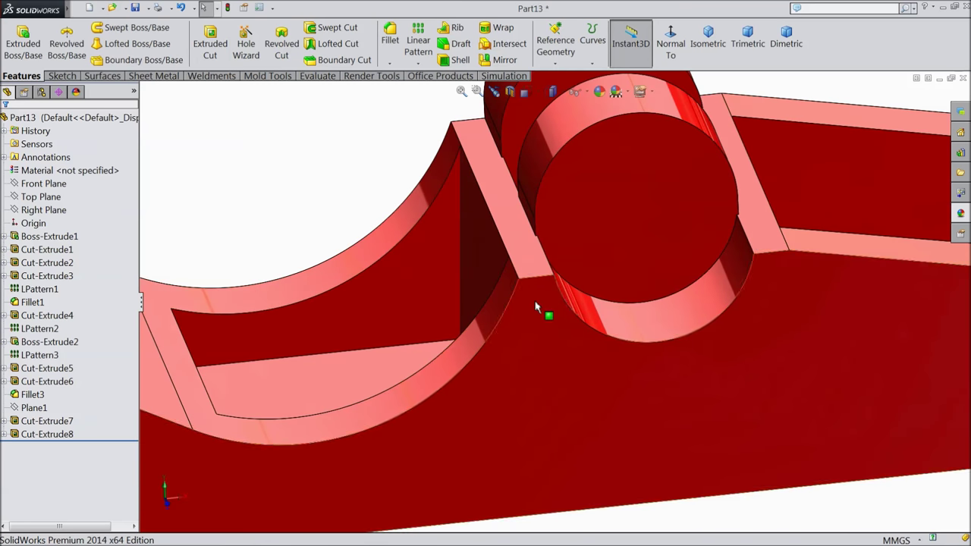
{"action": "scroll", "coordinate": [527, 325], "scroll_direction": "up", "scroll_amount": 3}
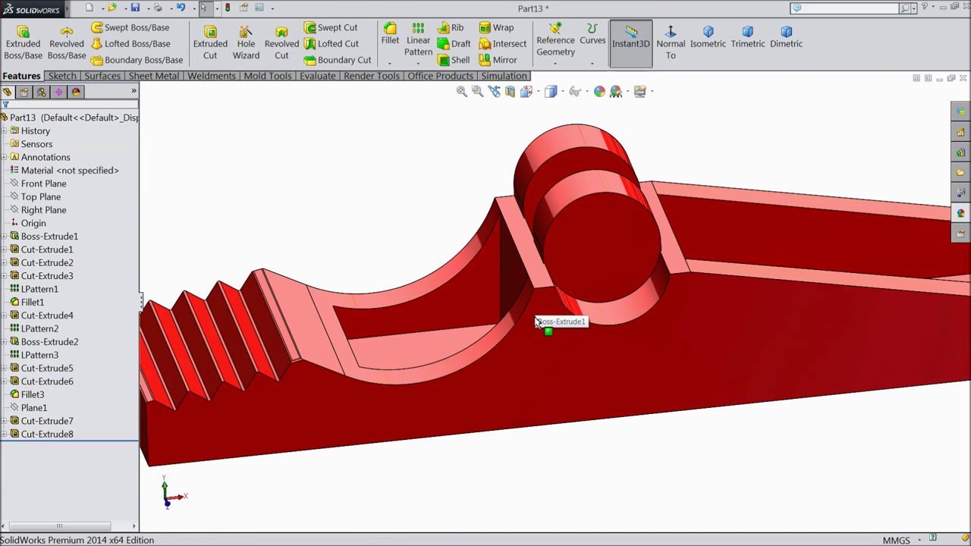
{"action": "scroll", "coordinate": [533, 318], "scroll_direction": "up", "scroll_amount": 3}
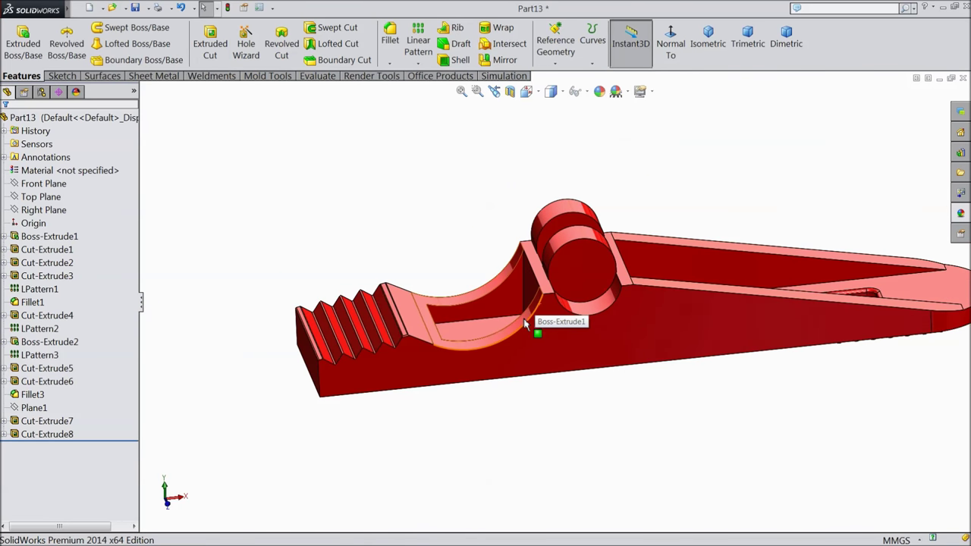
Open a new sketch, Sketch11, on the part's long front face.
{"action": "scroll", "coordinate": [559, 311], "scroll_direction": "down", "scroll_amount": 2}
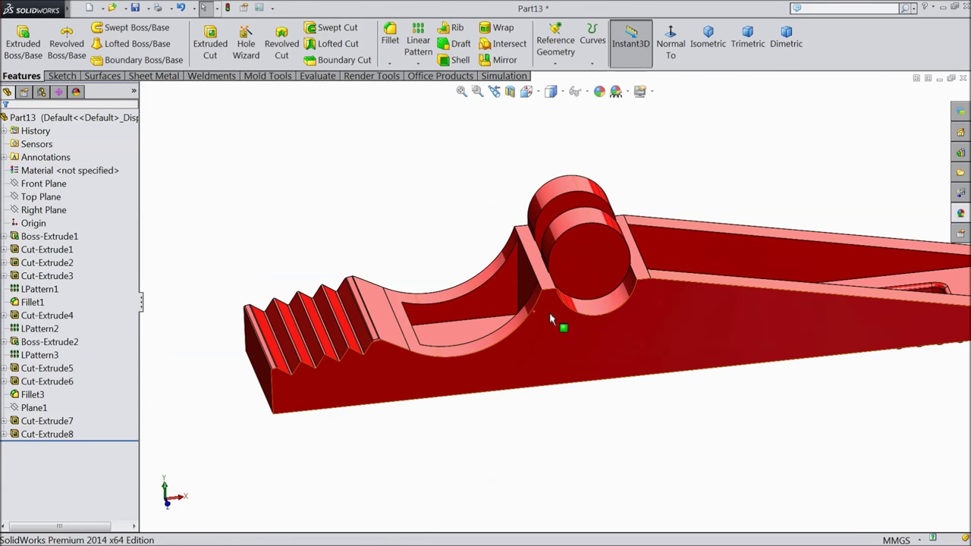
{"action": "scroll", "coordinate": [559, 310], "scroll_direction": "down", "scroll_amount": 2}
{"action": "left_click", "coordinate": [547, 290]}
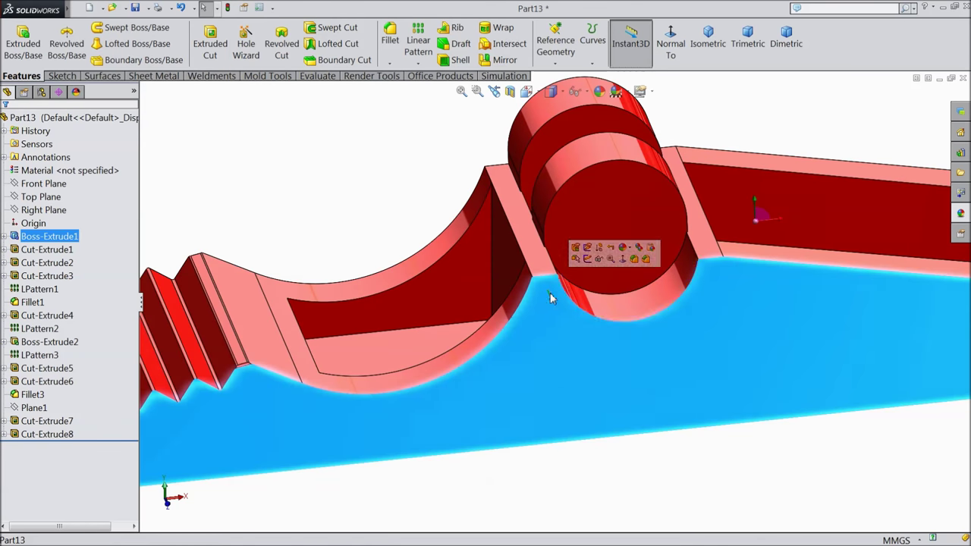
{"action": "left_click", "coordinate": [583, 249]}
Draw a closed triangle at the step's top-right corner beside the pivot circle.
{"action": "left_click", "coordinate": [670, 43]}
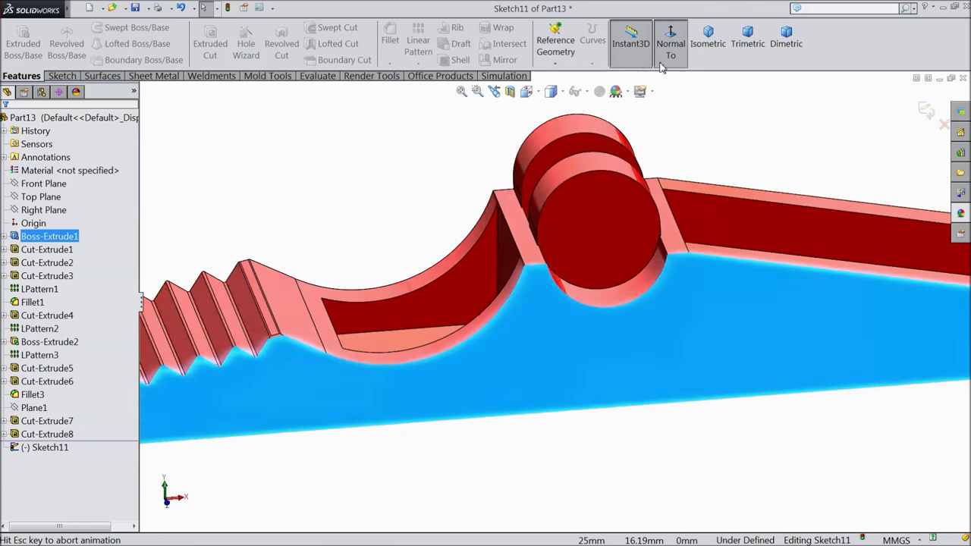
{"action": "left_click", "coordinate": [61, 76]}
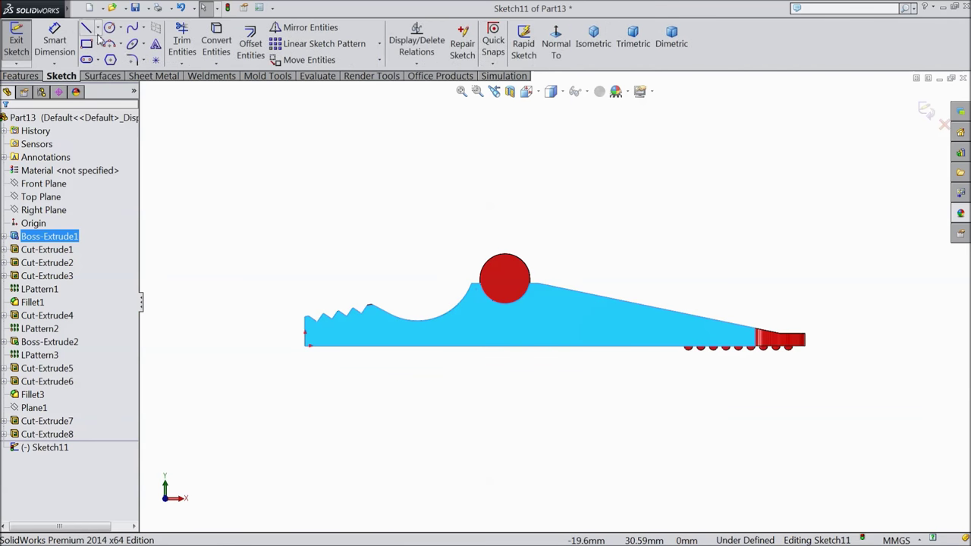
{"action": "left_click", "coordinate": [87, 27]}
{"action": "scroll", "coordinate": [486, 314], "scroll_direction": "down", "scroll_amount": 3}
{"action": "scroll", "coordinate": [554, 316], "scroll_direction": "down", "scroll_amount": 2}
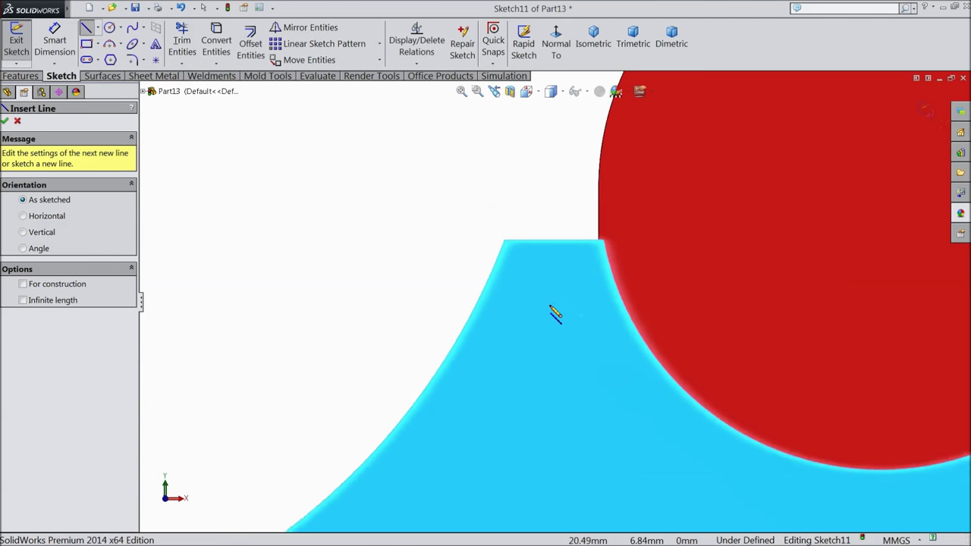
{"action": "scroll", "coordinate": [596, 262], "scroll_direction": "down", "scroll_amount": 2}
{"action": "scroll", "coordinate": [595, 265], "scroll_direction": "down", "scroll_amount": 2}
{"action": "middle_click_drag", "start_coordinate": [561, 270], "coordinate": [562, 280]}
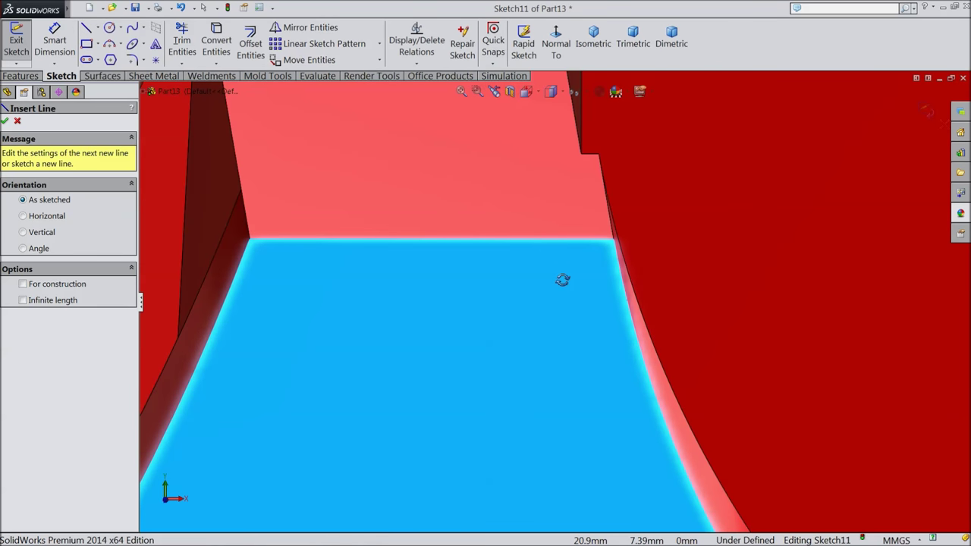
{"action": "middle_click_drag", "start_coordinate": [562, 279], "coordinate": [561, 274]}
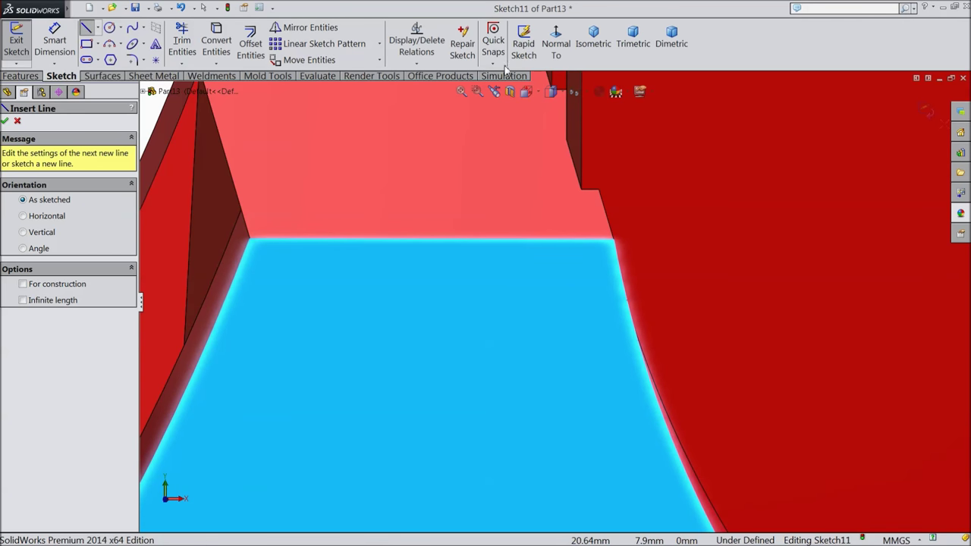
{"action": "left_click", "coordinate": [556, 44]}
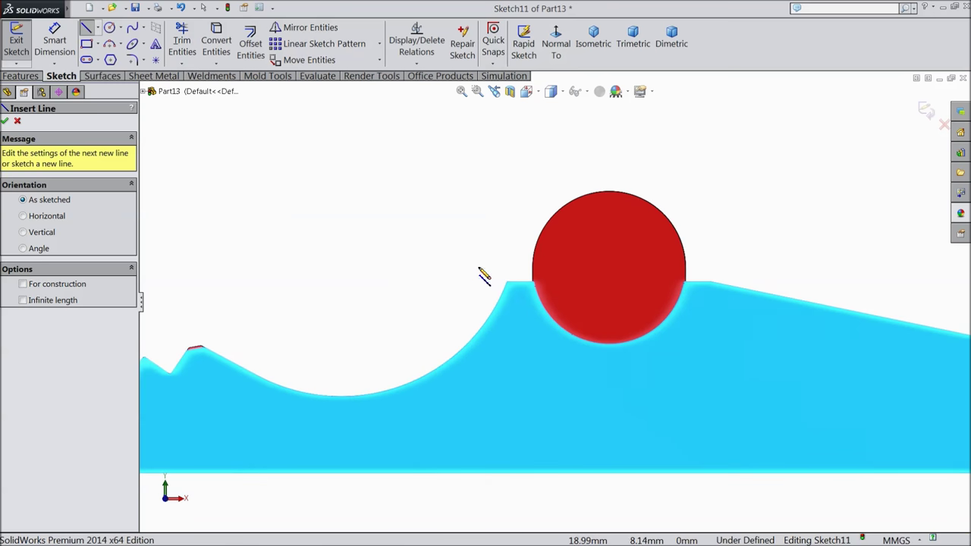
{"action": "scroll", "coordinate": [500, 277], "scroll_direction": "down", "scroll_amount": 5}
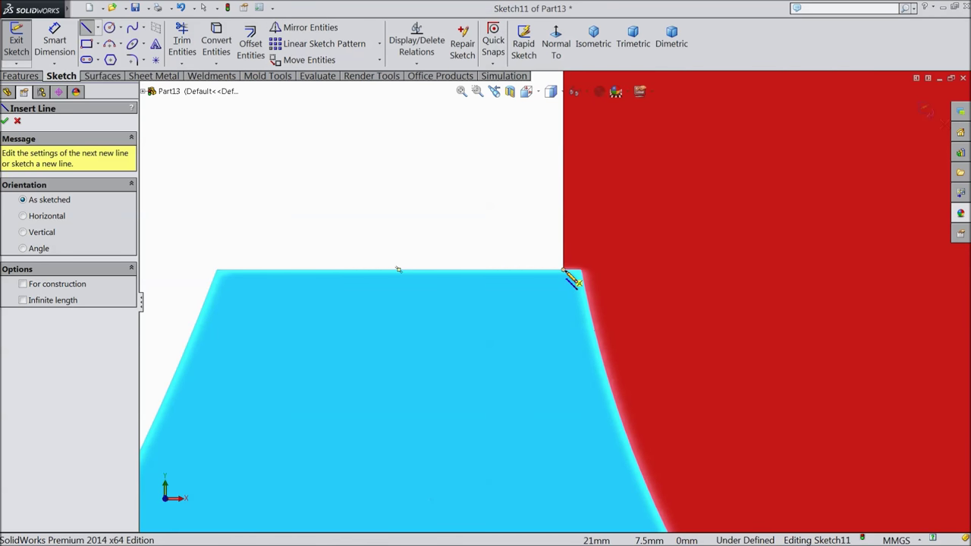
{"action": "left_click", "coordinate": [562, 269]}
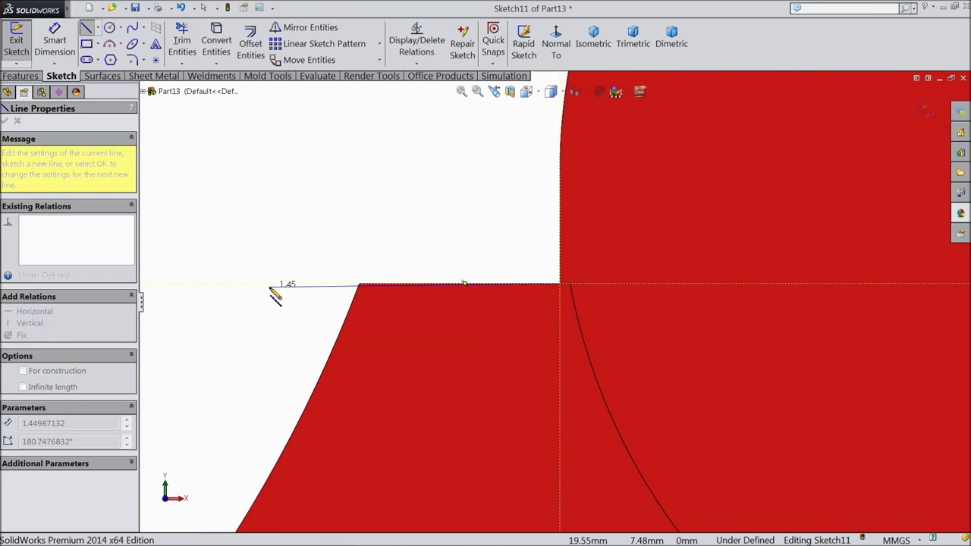
{"action": "left_click", "coordinate": [268, 284]}
{"action": "left_click", "coordinate": [267, 361]}
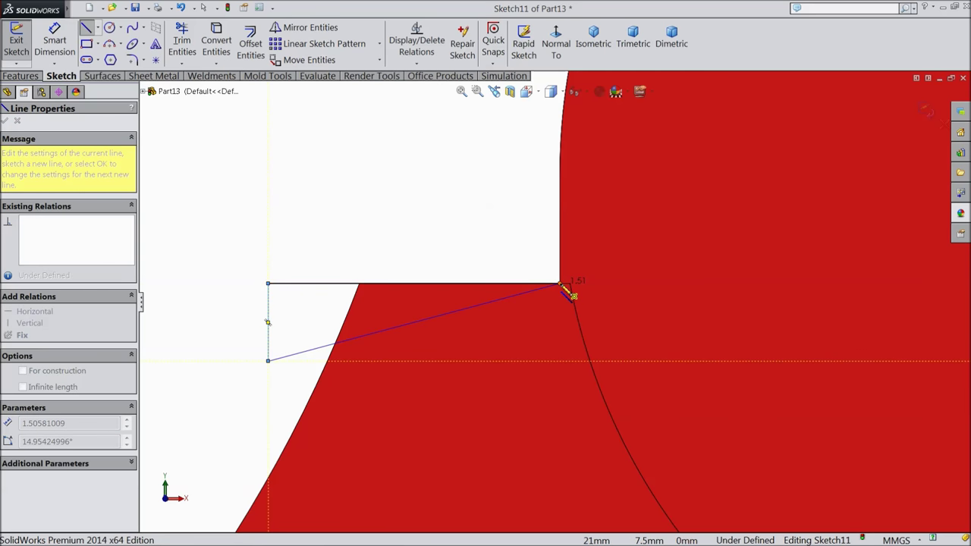
{"action": "left_click", "coordinate": [562, 284]}
{"action": "right_click", "coordinate": [364, 102]}
{"action": "left_click", "coordinate": [390, 150]}
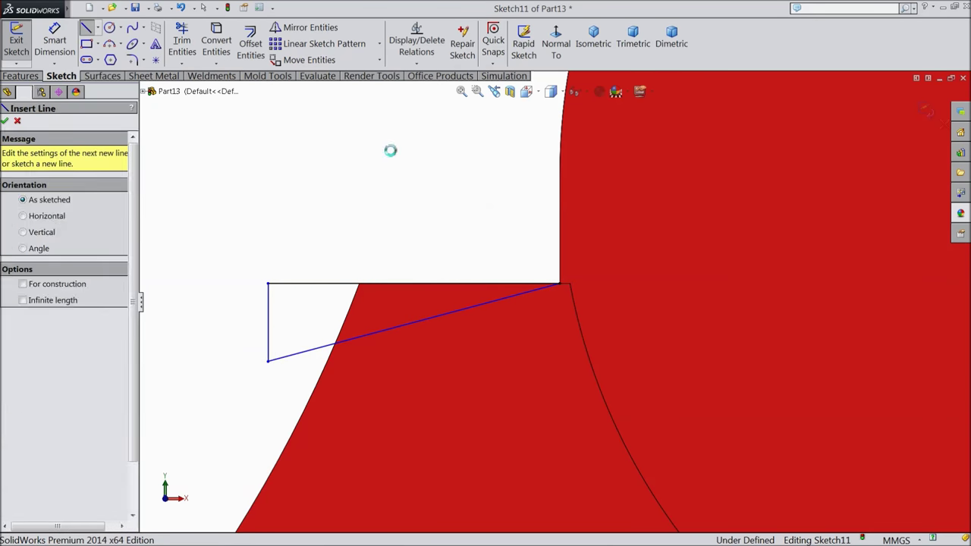
Dimension the triangle's top line to 1.2 mm and its vertical line to 0.35 mm.
{"action": "left_click", "coordinate": [72, 47]}
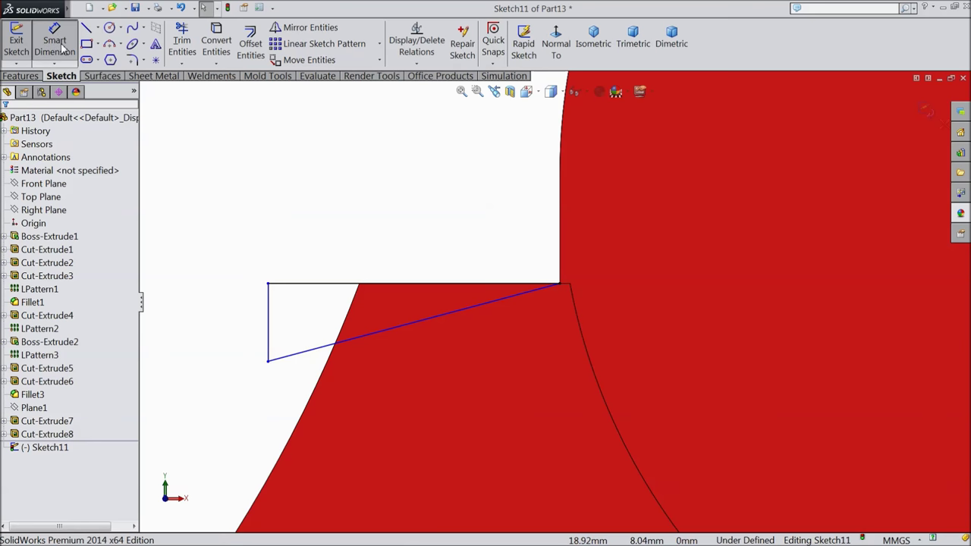
{"action": "left_click", "coordinate": [341, 284]}
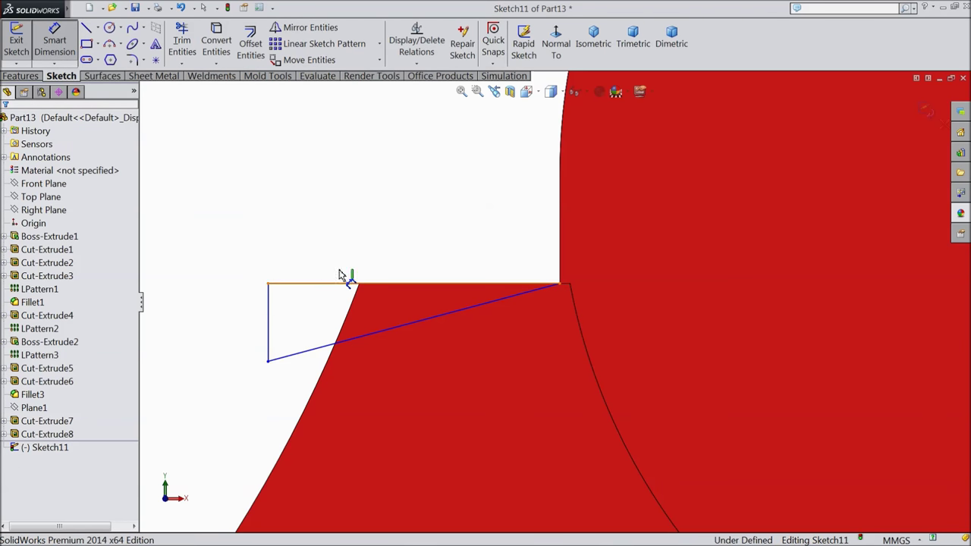
{"action": "left_click", "coordinate": [353, 241]}
{"action": "type", "text": "1.2"}
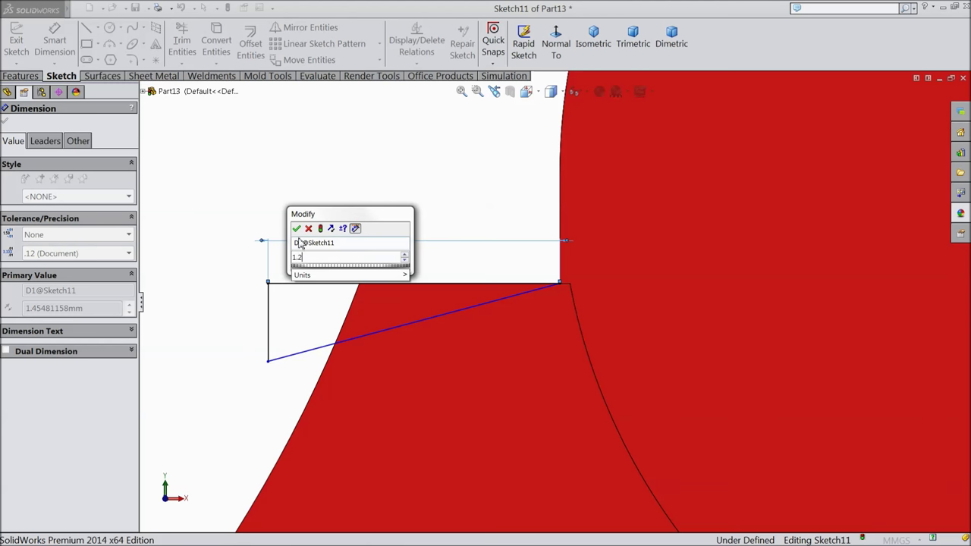
{"action": "key", "text": "Return"}
{"action": "left_click", "coordinate": [320, 322]}
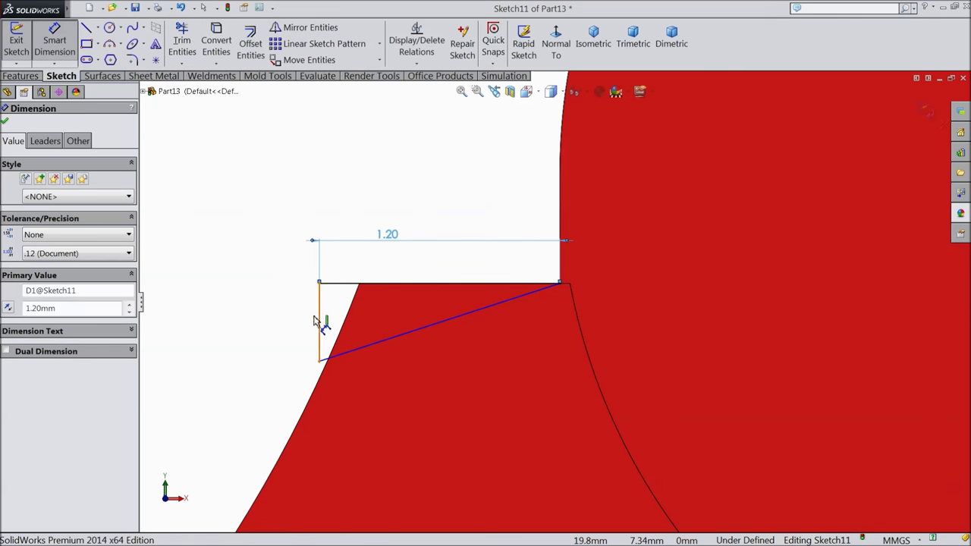
{"action": "left_click", "coordinate": [280, 323]}
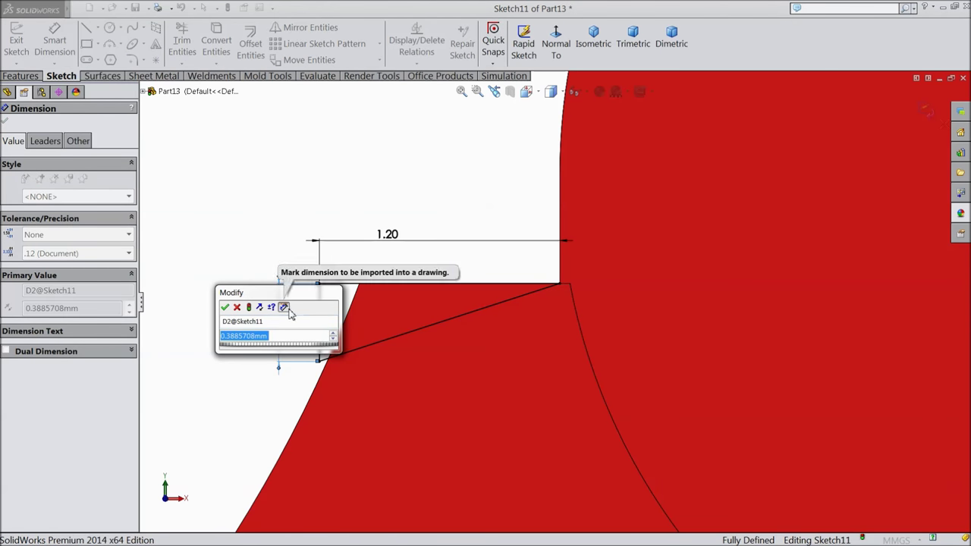
{"action": "type", "text": "0.35"}
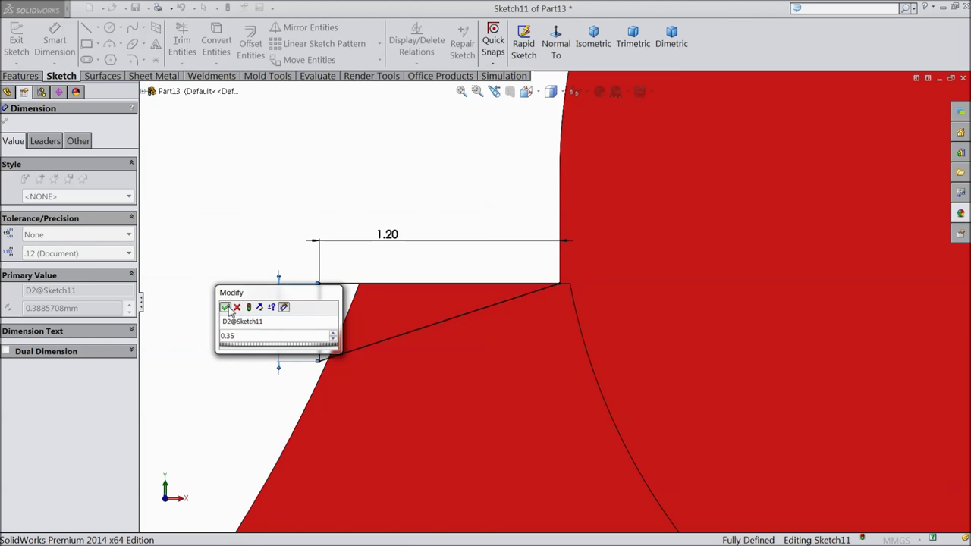
{"action": "key", "text": "Return"}
{"action": "left_click", "coordinate": [4, 122]}
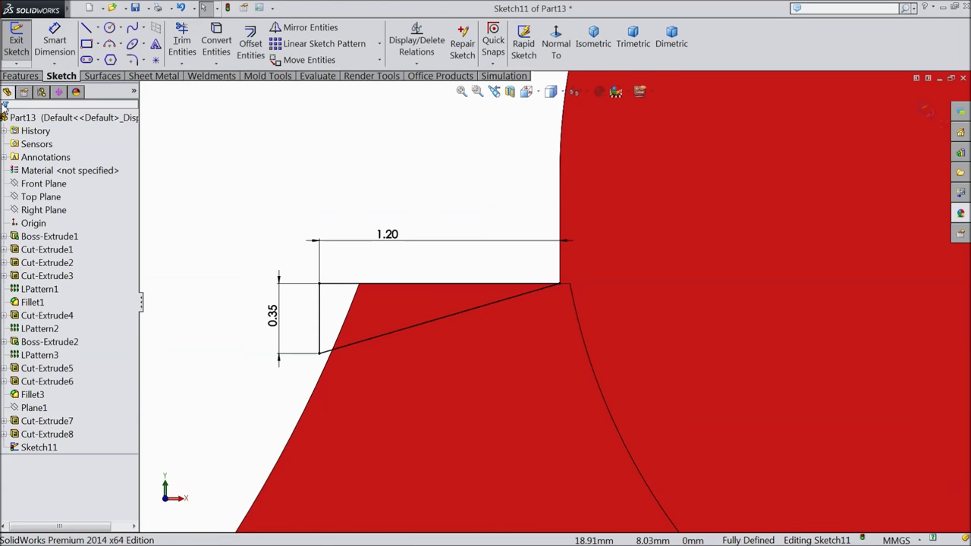
{"action": "left_click", "coordinate": [20, 76]}
Extrude-cut the triangle 12 mm blind along the rib, creating Cut-Extrude9.
{"action": "left_click", "coordinate": [211, 47]}
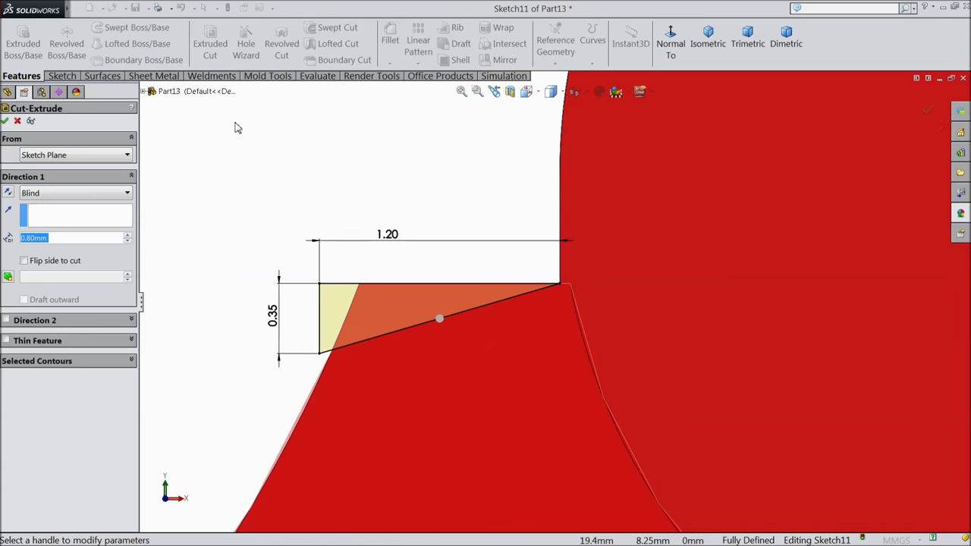
{"action": "key", "text": "z"}
{"action": "key", "text": "z"}
{"action": "key", "text": "z"}
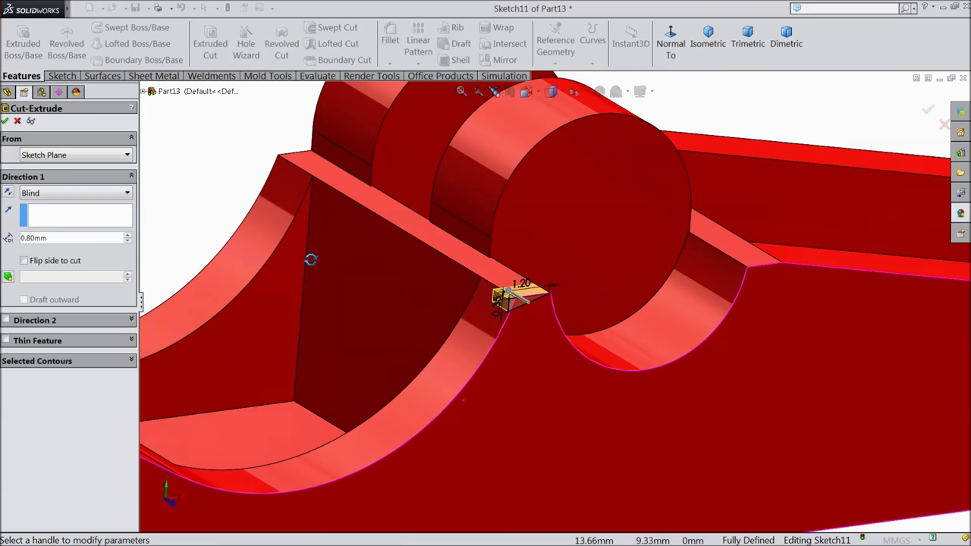
{"action": "type", "text": "12"}
{"action": "key", "text": "Return"}
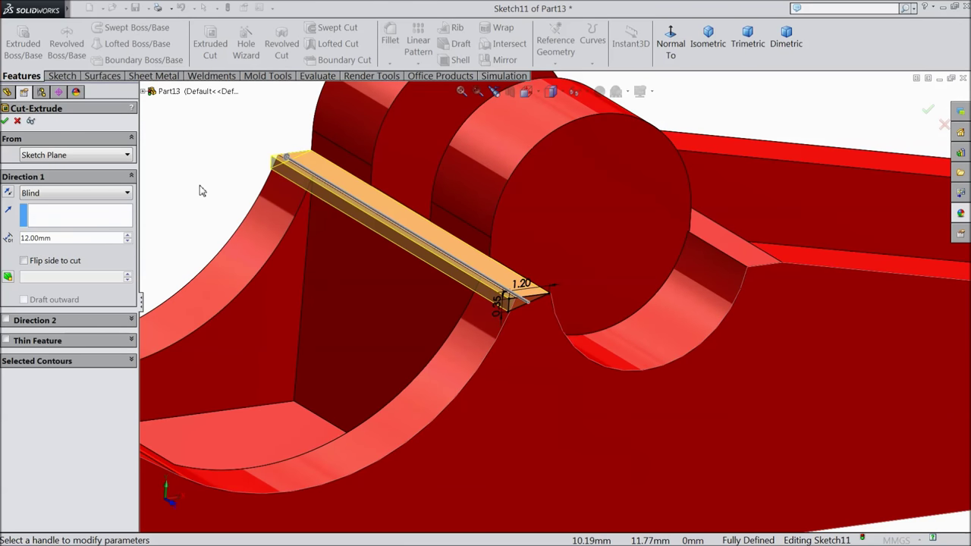
{"action": "left_click", "coordinate": [6, 122]}
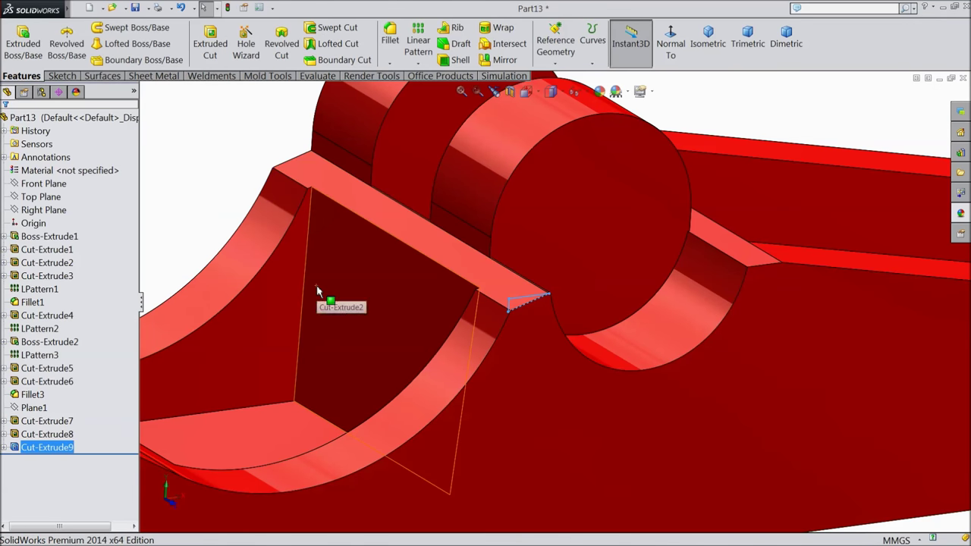
{"action": "key", "text": "f"}
{"action": "left_click", "coordinate": [307, 206]}
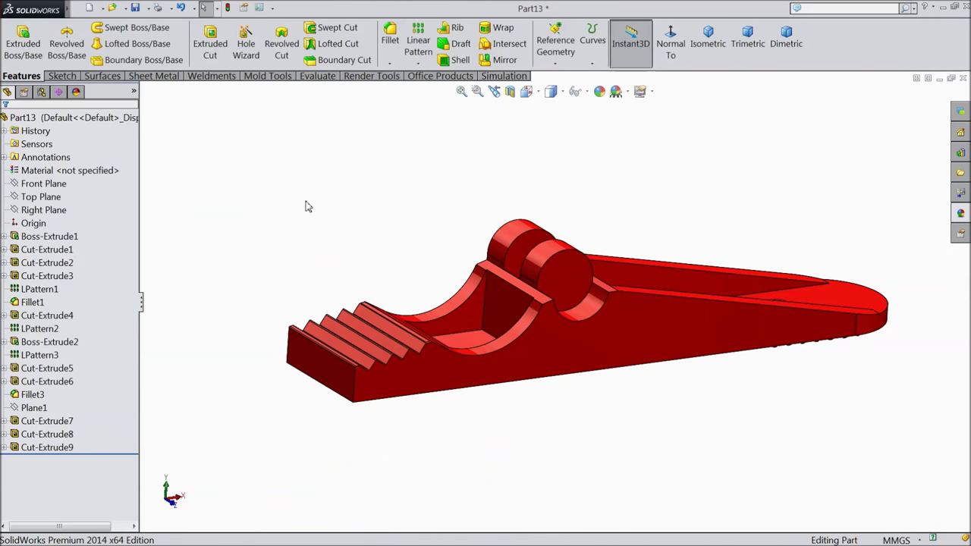
Fillet five edges at 0.10 mm: the scoop's curved rims, the long side, the rounded end and the top edge.
{"action": "left_click", "coordinate": [389, 44]}
{"action": "middle_click_drag", "start_coordinate": [295, 252], "coordinate": [314, 281]}
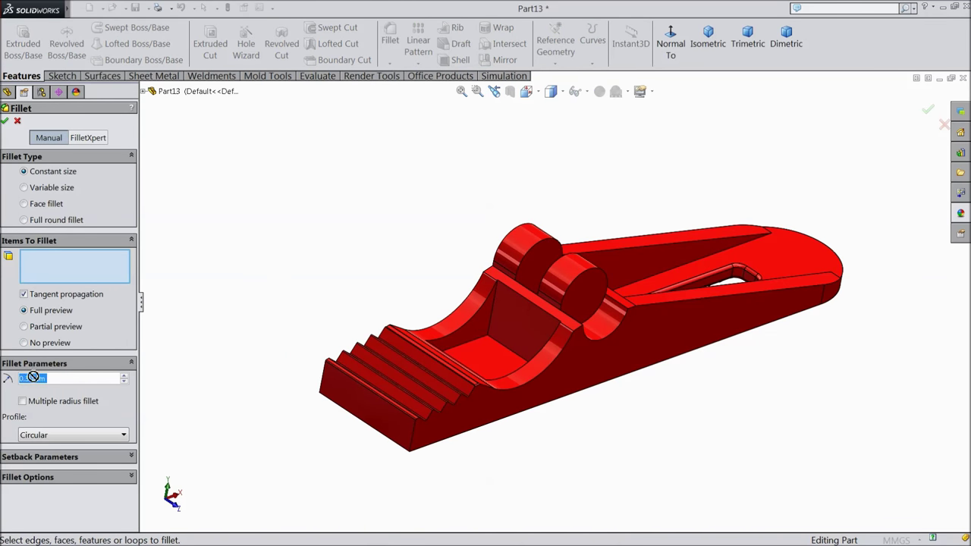
{"action": "type", "text": "0.1"}
{"action": "key", "text": "Return"}
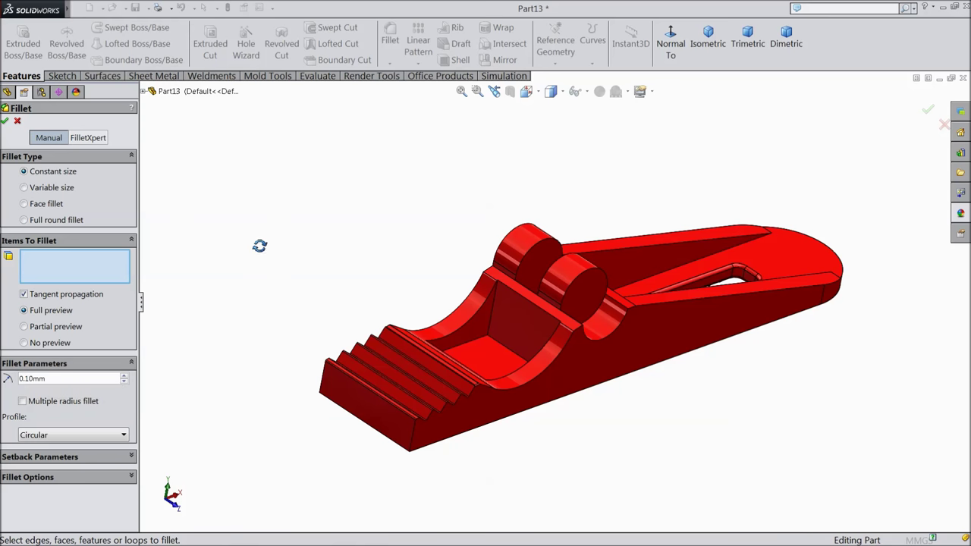
{"action": "middle_click_drag", "start_coordinate": [258, 245], "coordinate": [266, 278]}
{"action": "scroll", "coordinate": [535, 401], "scroll_direction": "down", "scroll_amount": 5}
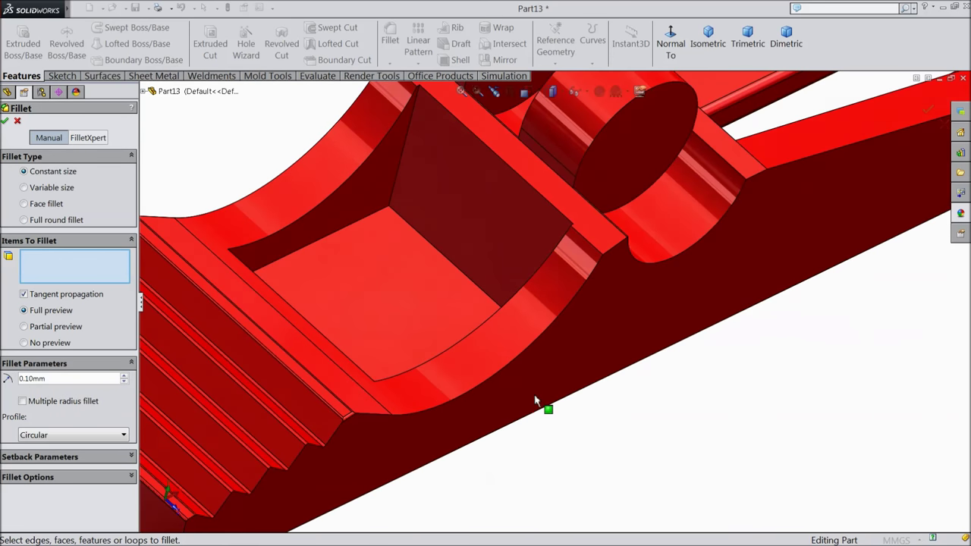
{"action": "left_click", "coordinate": [467, 392]}
{"action": "middle_click_drag", "start_coordinate": [466, 392], "coordinate": [412, 401]}
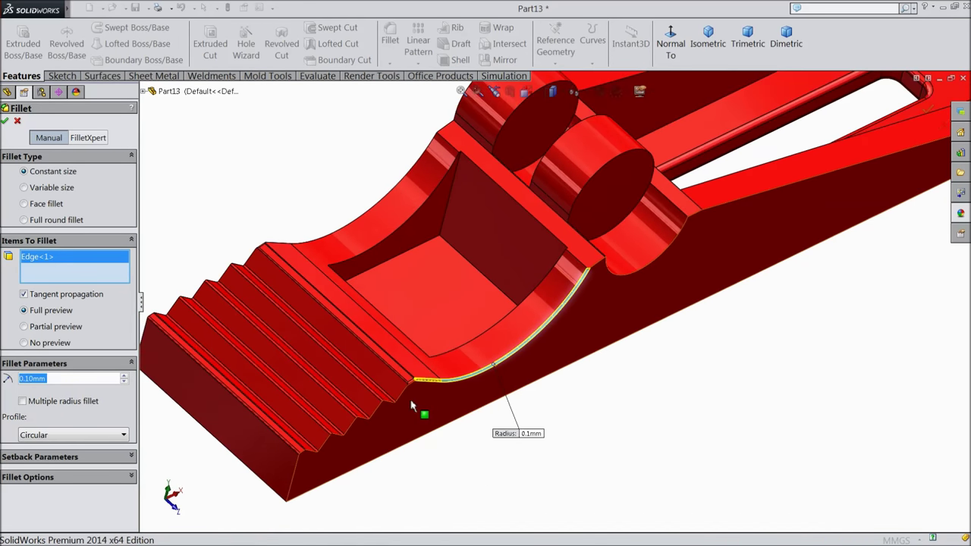
{"action": "left_click", "coordinate": [353, 221]}
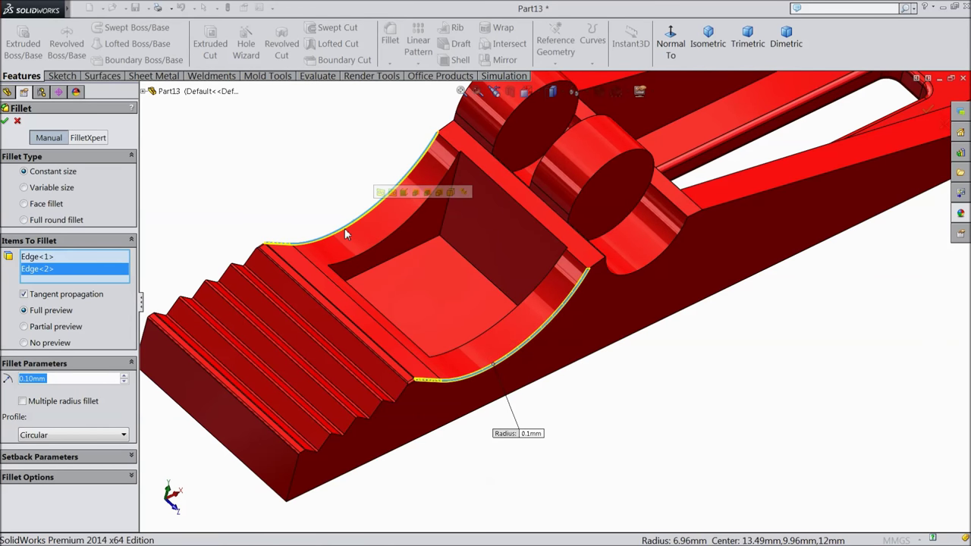
{"action": "scroll", "coordinate": [612, 349], "scroll_direction": "up", "scroll_amount": 3}
{"action": "scroll", "coordinate": [758, 178], "scroll_direction": "down", "scroll_amount": 2}
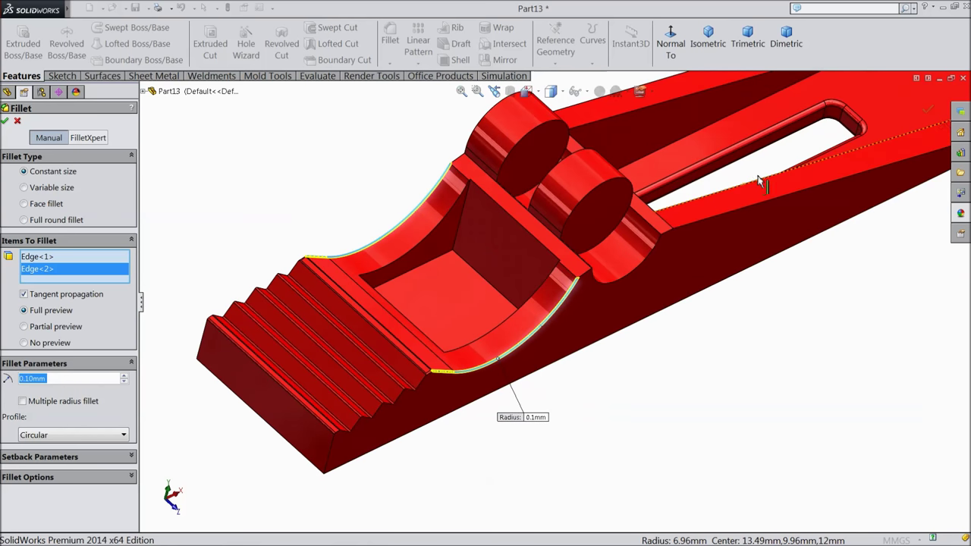
{"action": "scroll", "coordinate": [796, 223], "scroll_direction": "up", "scroll_amount": 4}
{"action": "scroll", "coordinate": [705, 271], "scroll_direction": "down", "scroll_amount": 5}
{"action": "left_click", "coordinate": [700, 278]}
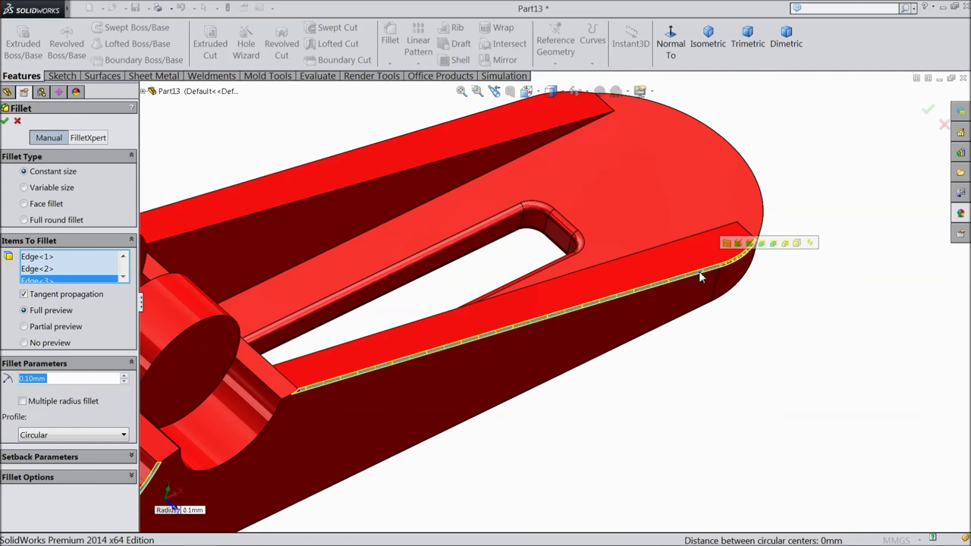
{"action": "left_click", "coordinate": [759, 188]}
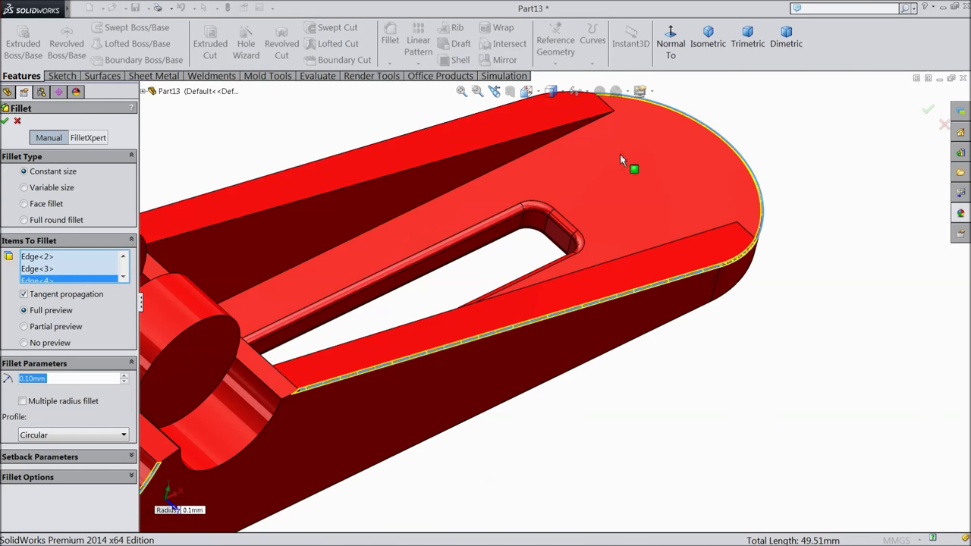
{"action": "left_click", "coordinate": [485, 124]}
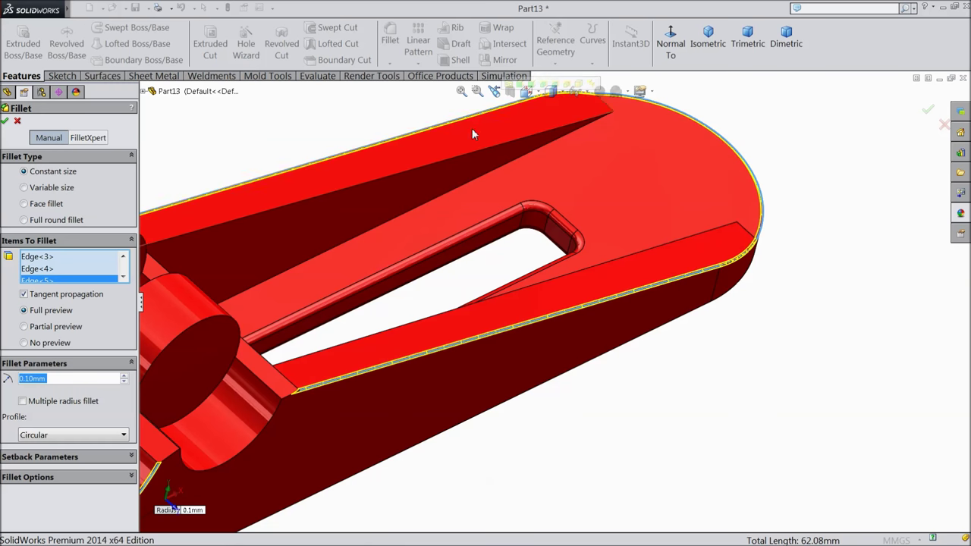
{"action": "left_click", "coordinate": [5, 122]}
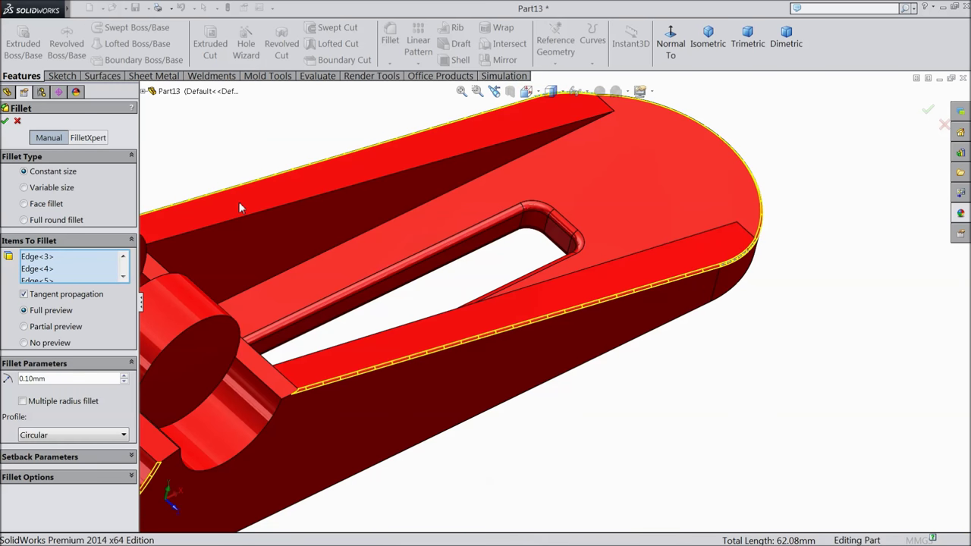
Fillet the edges of the part's top face at 0.1 mm.
{"action": "left_click", "coordinate": [390, 38]}
{"action": "scroll", "coordinate": [422, 219], "scroll_direction": "up", "scroll_amount": 8}
{"action": "middle_click_drag", "start_coordinate": [455, 411], "coordinate": [428, 137]}
{"action": "middle_click_drag", "start_coordinate": [402, 409], "coordinate": [437, 263]}
{"action": "scroll", "coordinate": [481, 307], "scroll_direction": "down", "scroll_amount": 5}
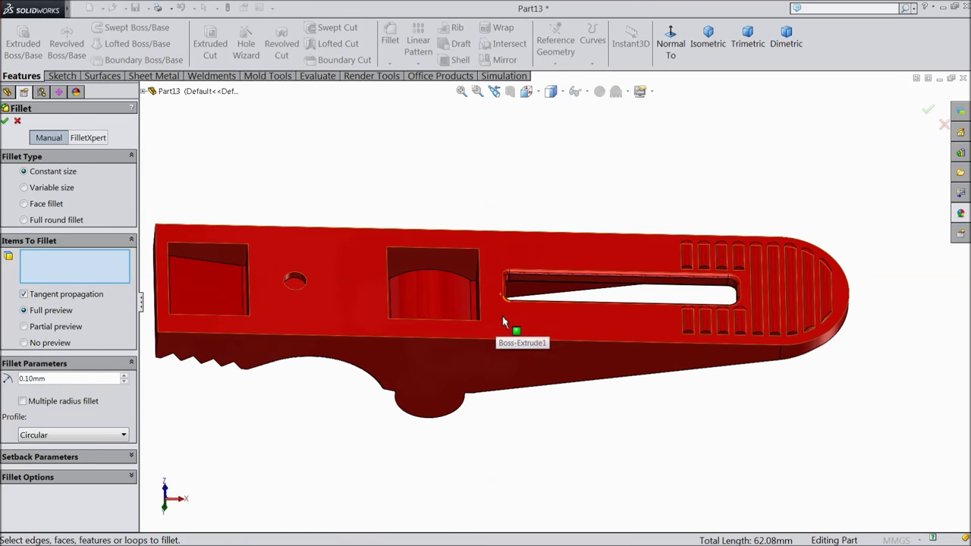
{"action": "left_click", "coordinate": [502, 315]}
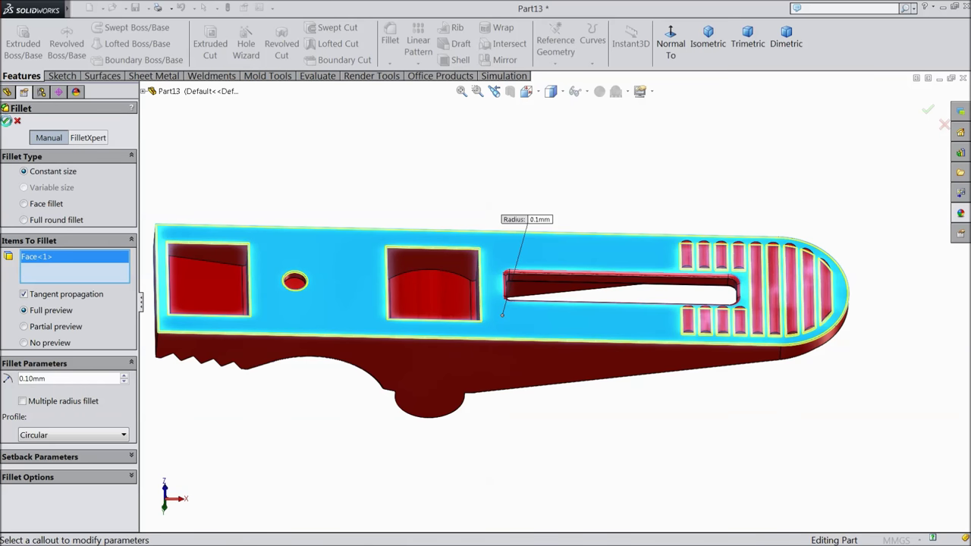
{"action": "key", "text": "Return"}
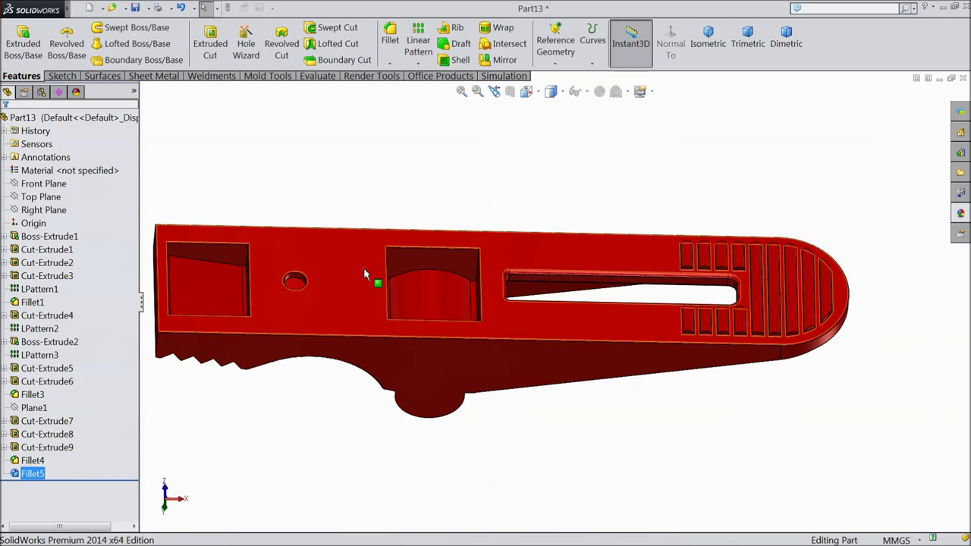
{"action": "scroll", "coordinate": [520, 356], "scroll_direction": "down", "scroll_amount": 1}
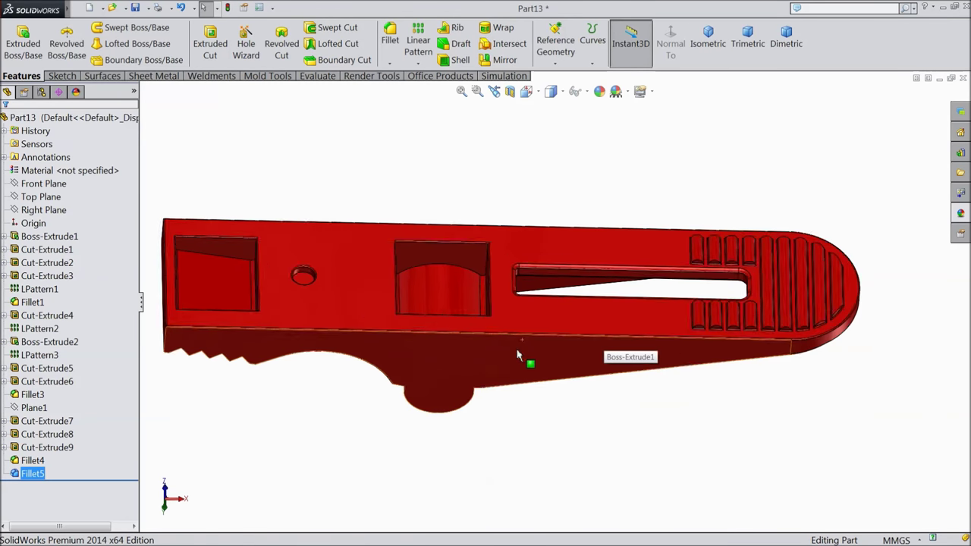
{"action": "scroll", "coordinate": [455, 235], "scroll_direction": "up", "scroll_amount": 2}
Fillet the middle and left pocket faces at 0.3 mm, creating Fillet6.
{"action": "left_click", "coordinate": [389, 46]}
{"action": "scroll", "coordinate": [475, 267], "scroll_direction": "down", "scroll_amount": 2}
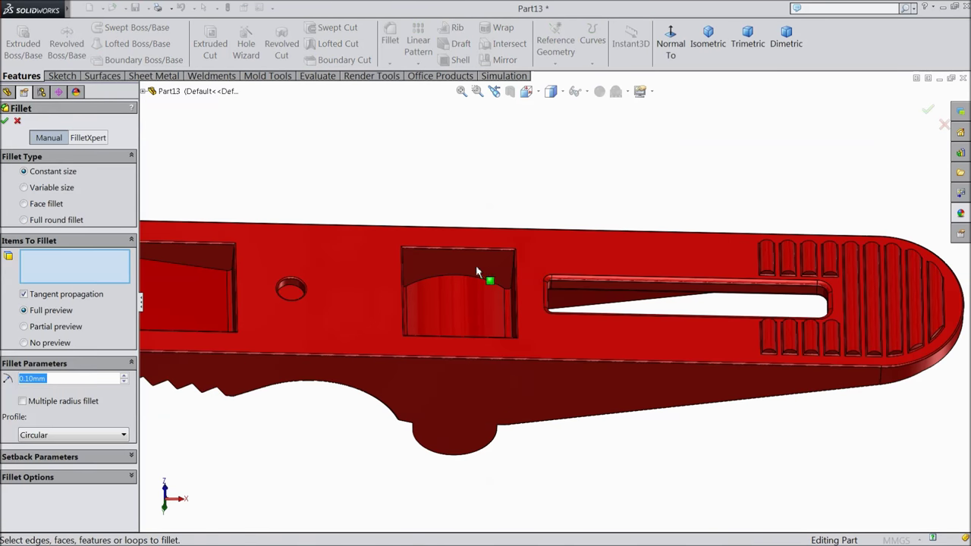
{"action": "type", "text": "0.3"}
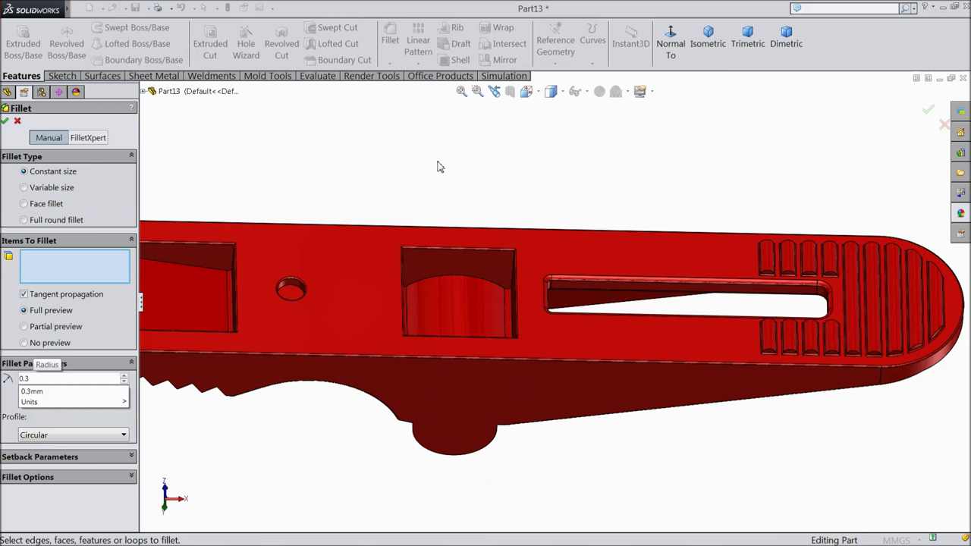
{"action": "scroll", "coordinate": [433, 156], "scroll_direction": "down", "scroll_amount": 2}
{"action": "left_click", "coordinate": [462, 425]}
{"action": "scroll", "coordinate": [470, 417], "scroll_direction": "up", "scroll_amount": 4}
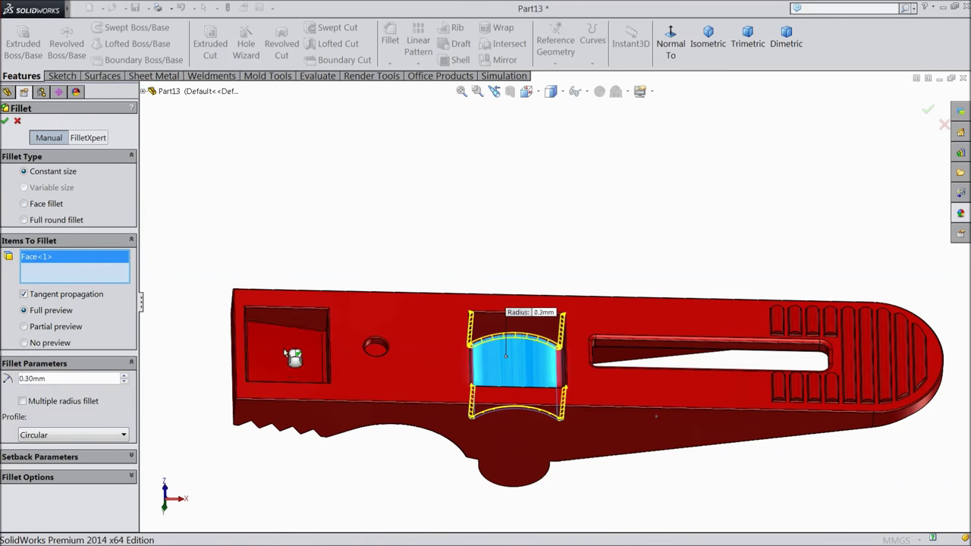
{"action": "left_click", "coordinate": [293, 357]}
{"action": "left_click", "coordinate": [5, 121]}
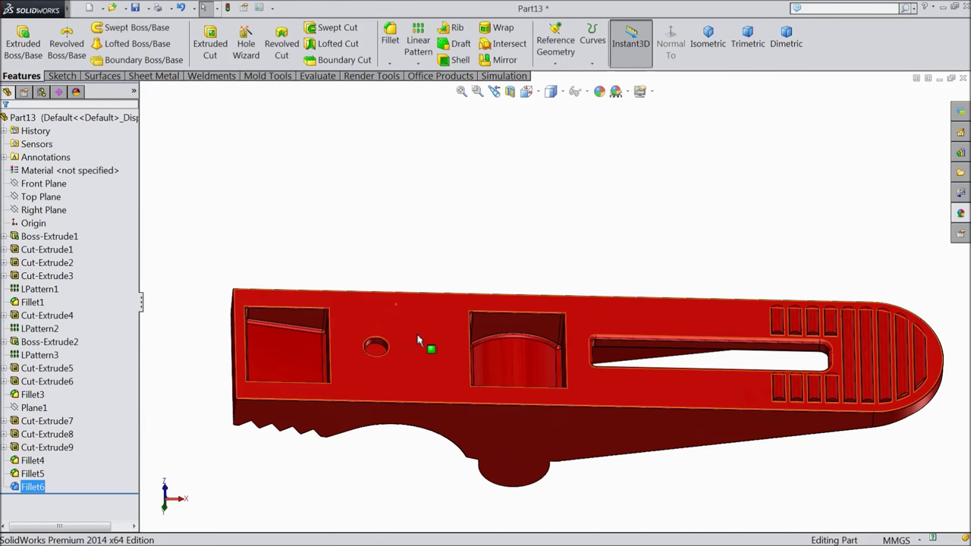
{"action": "key", "text": "z"}
{"action": "middle_click_drag", "start_coordinate": [390, 372], "coordinate": [210, 388]}
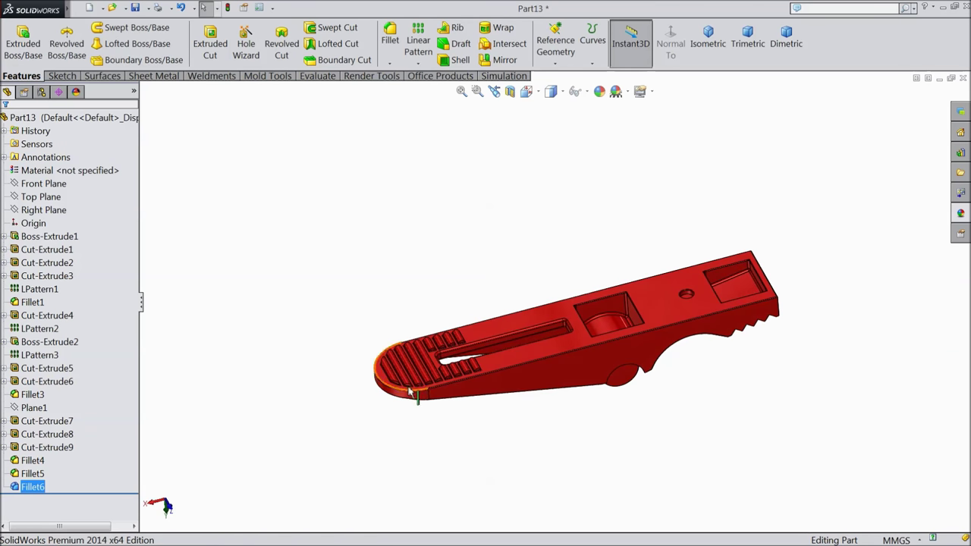
Show the finished clothespin half in isometric view and bring up Save As.
{"action": "left_click", "coordinate": [707, 42]}
{"action": "scroll", "coordinate": [624, 321], "scroll_direction": "down", "scroll_amount": 2}
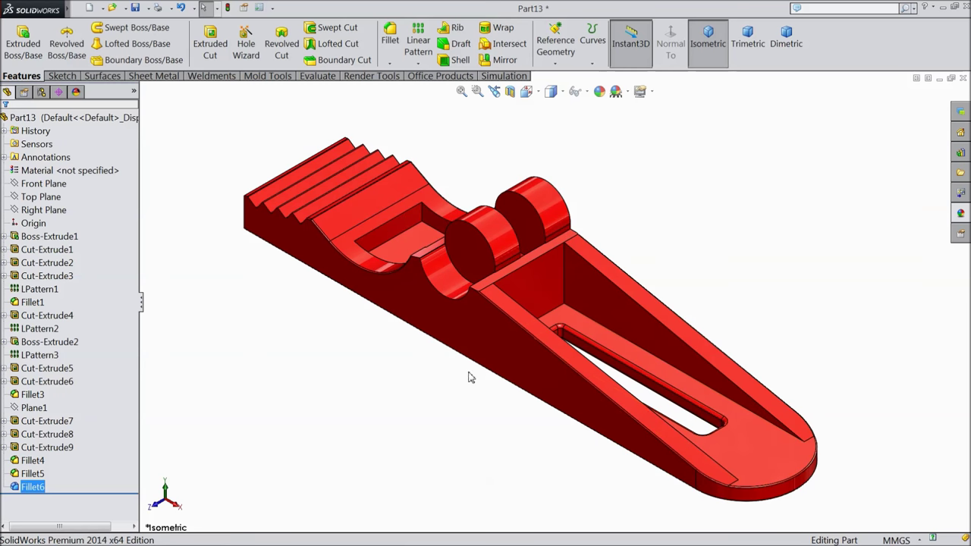
{"action": "left_click", "coordinate": [137, 9]}
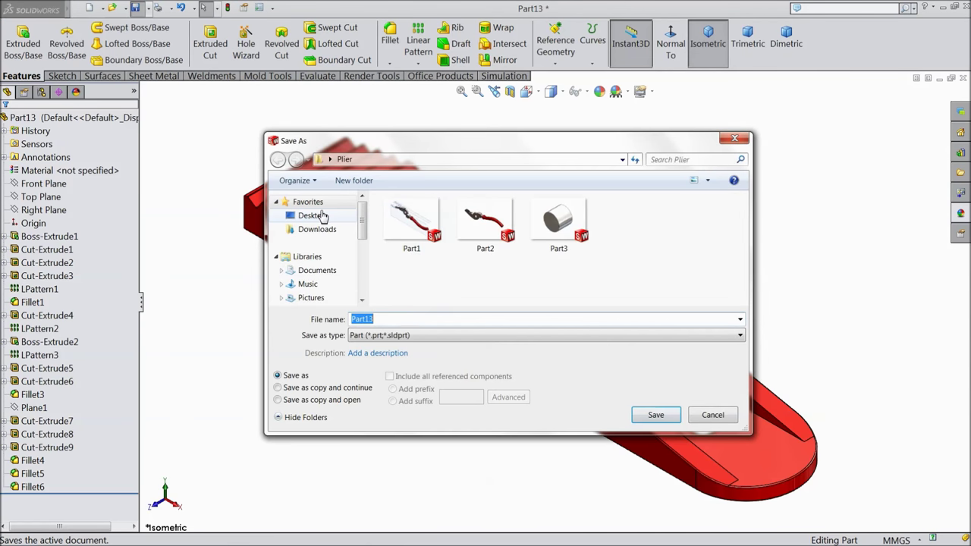
Save the part as Part1 in a new Desktop folder named Clothespine.
{"action": "left_click", "coordinate": [323, 216]}
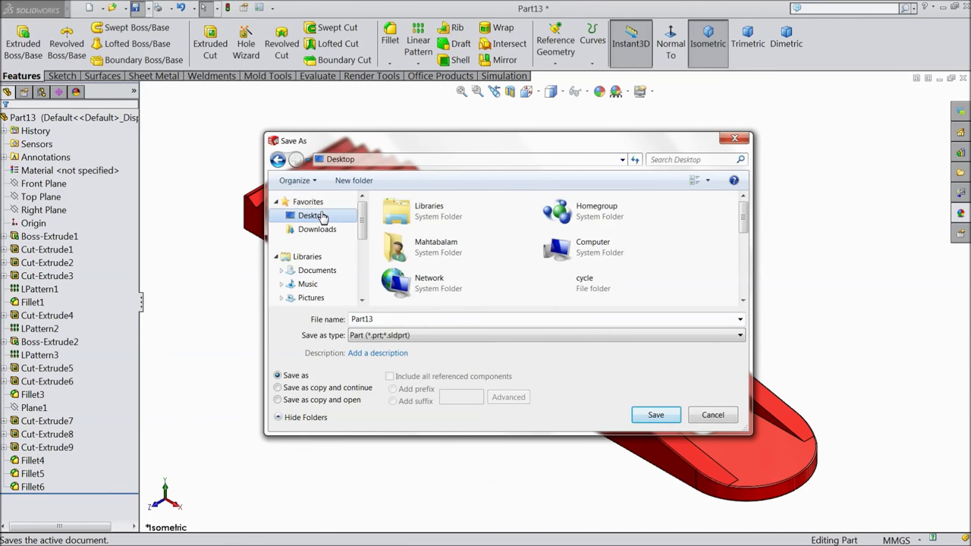
{"action": "left_click", "coordinate": [352, 185]}
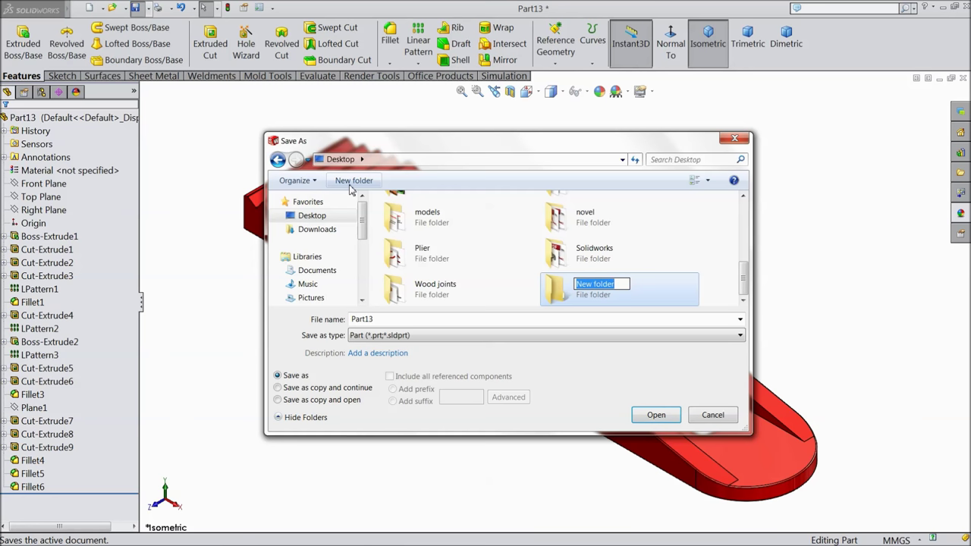
{"action": "type", "text": "Clothespine"}
{"action": "key", "text": "Return"}
{"action": "left_click", "coordinate": [656, 415]}
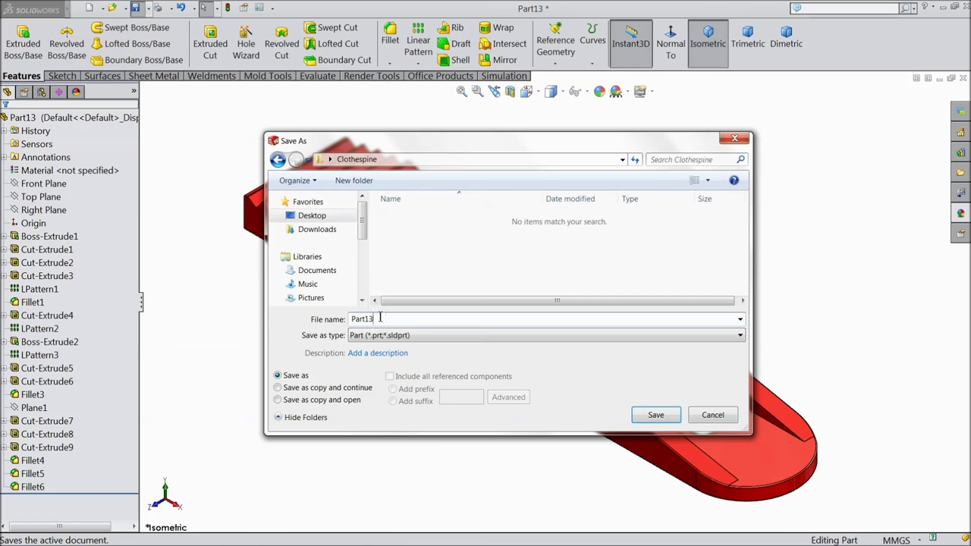
{"action": "left_click", "coordinate": [654, 415]}
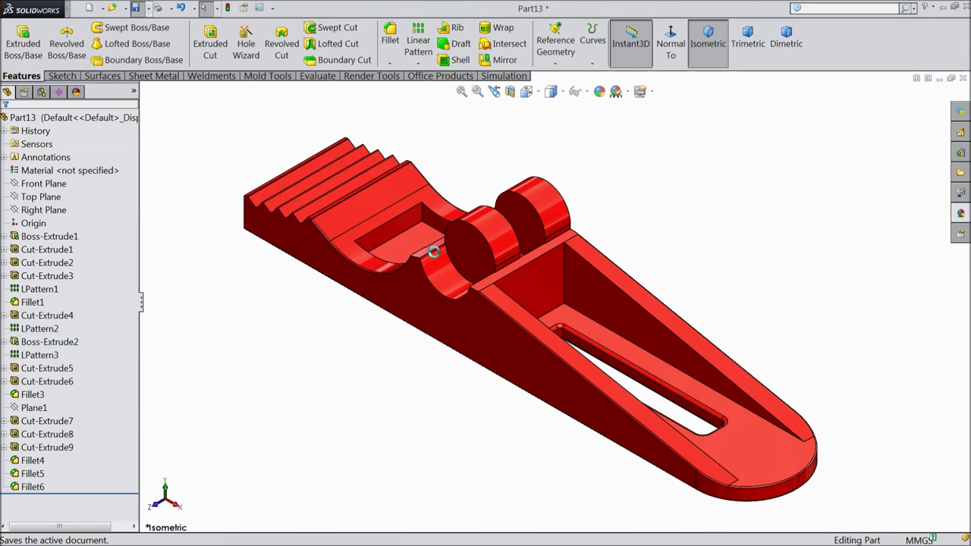
Orbit and zoom the saved clothespin half to inspect it.
{"action": "scroll", "coordinate": [475, 264], "scroll_direction": "down", "scroll_amount": 2}
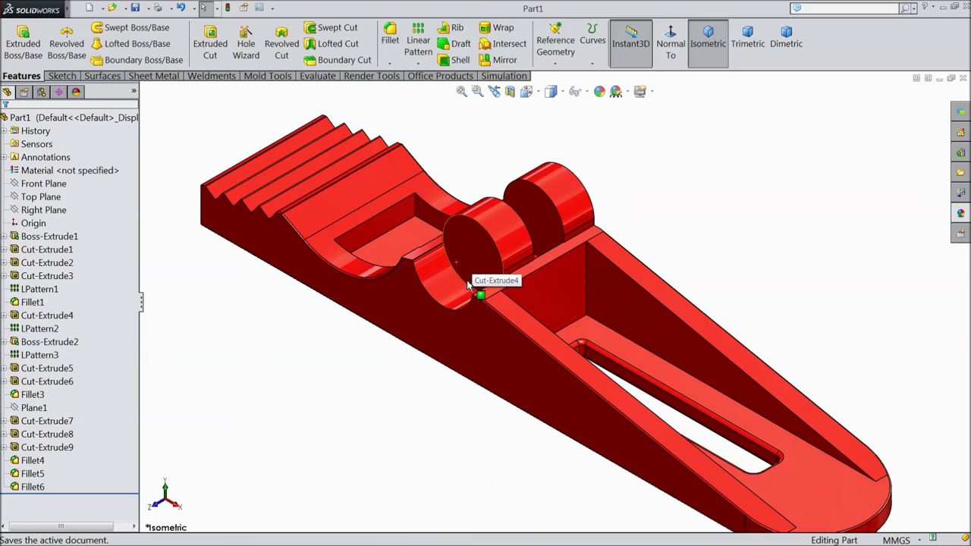
{"action": "scroll", "coordinate": [468, 284], "scroll_direction": "up", "scroll_amount": 2}
{"action": "middle_click_drag", "start_coordinate": [372, 353], "coordinate": [392, 359]}
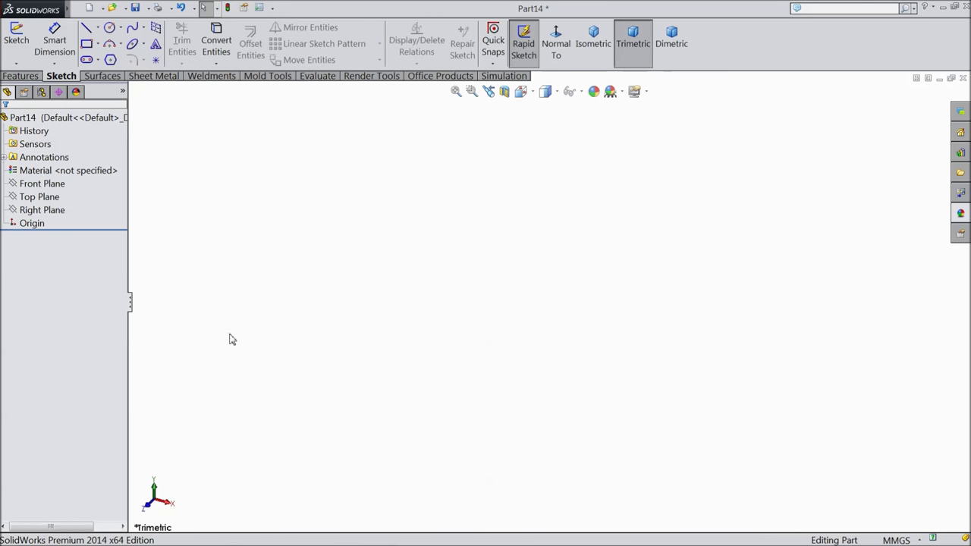
Start a sketch on Front Plane with a horizontal centerline through the origin.
{"action": "left_click", "coordinate": [47, 185]}
{"action": "left_click", "coordinate": [60, 172]}
{"action": "left_click", "coordinate": [98, 28]}
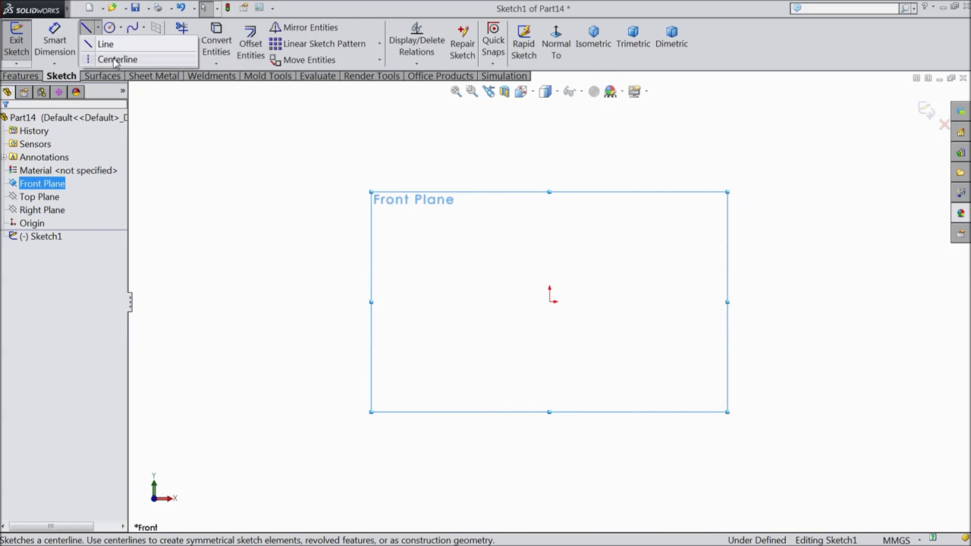
{"action": "left_click", "coordinate": [115, 61]}
{"action": "left_click", "coordinate": [444, 303]}
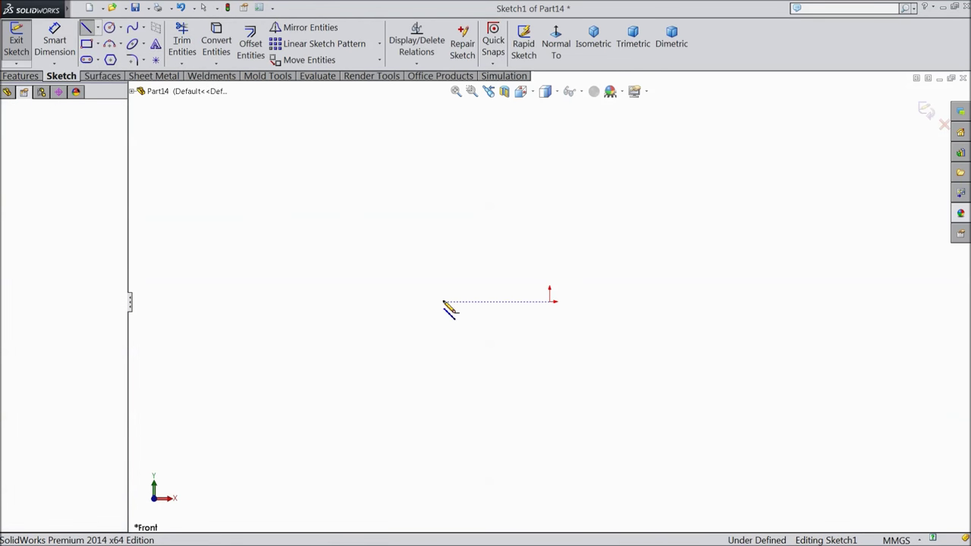
{"action": "left_click", "coordinate": [753, 302]}
{"action": "right_click", "coordinate": [761, 67]}
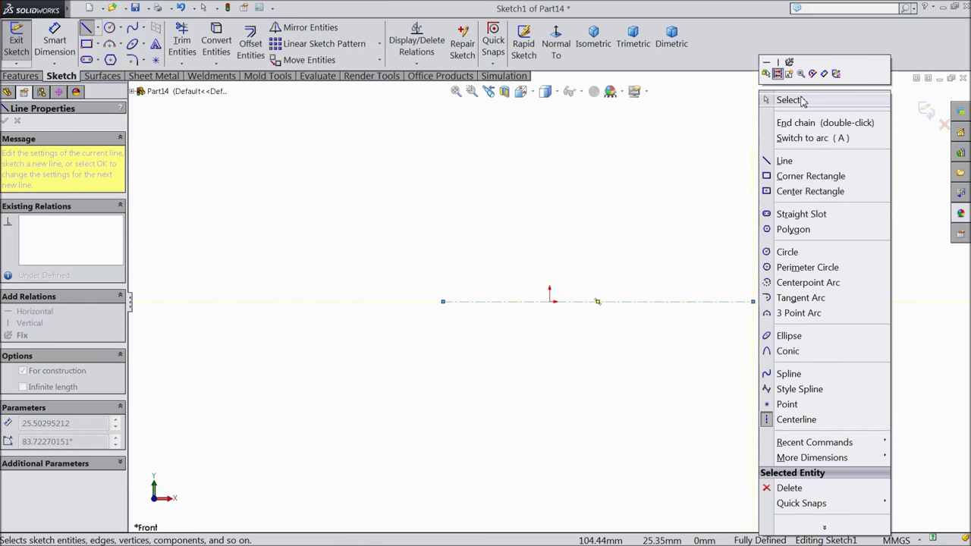
{"action": "left_click", "coordinate": [782, 99]}
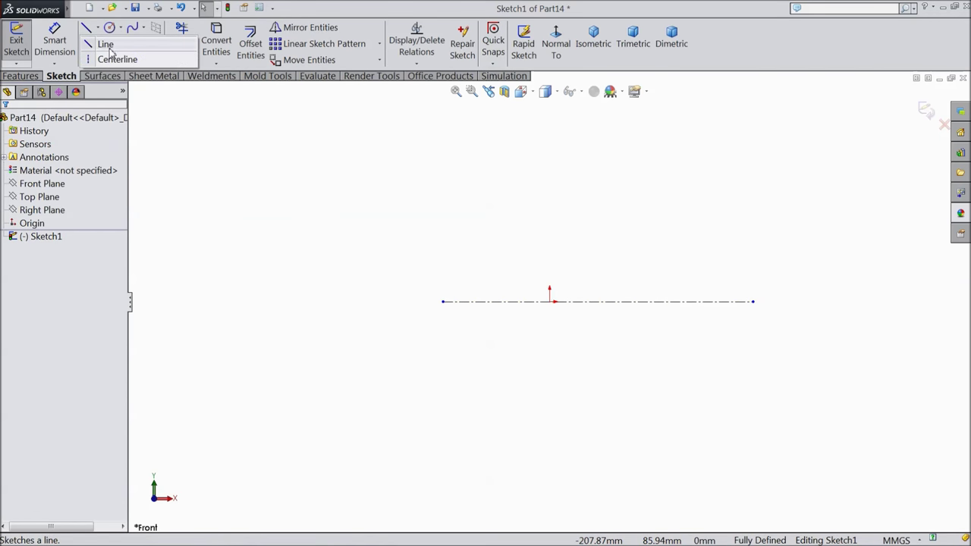
Add a vertical centerline through the origin and a short solid line along it.
{"action": "left_click", "coordinate": [86, 28]}
{"action": "left_click", "coordinate": [549, 150]}
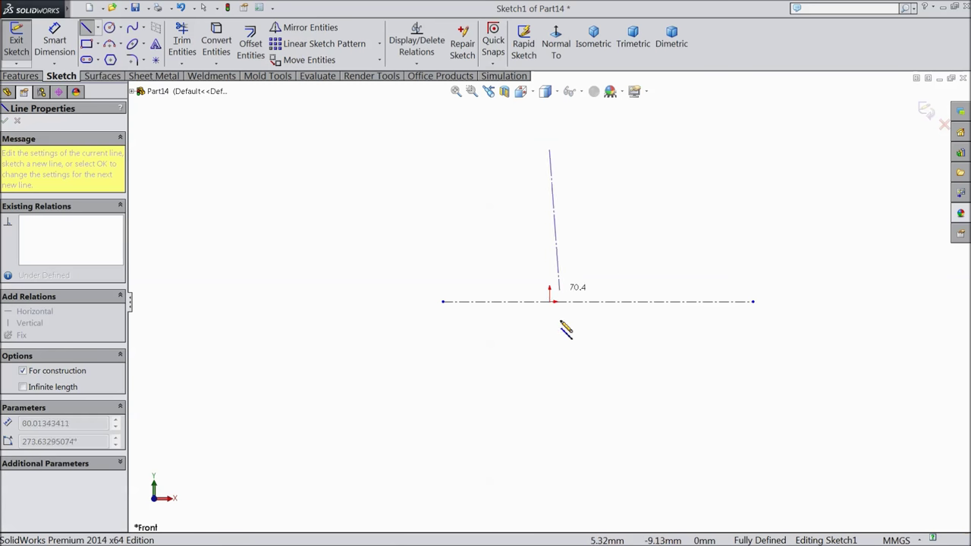
{"action": "left_click", "coordinate": [549, 422]}
{"action": "right_click", "coordinate": [599, 425]}
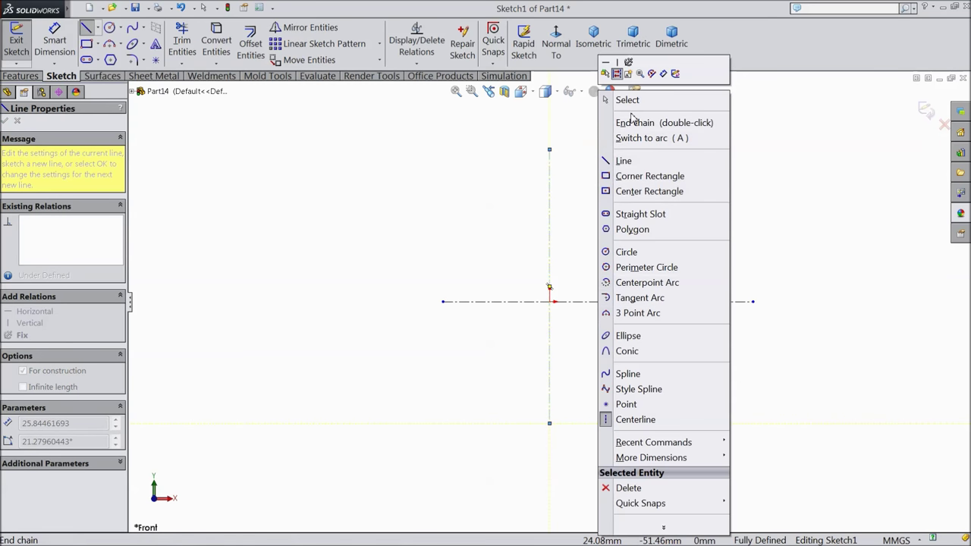
{"action": "left_click", "coordinate": [627, 99]}
{"action": "scroll", "coordinate": [536, 299], "scroll_direction": "down", "scroll_amount": 1}
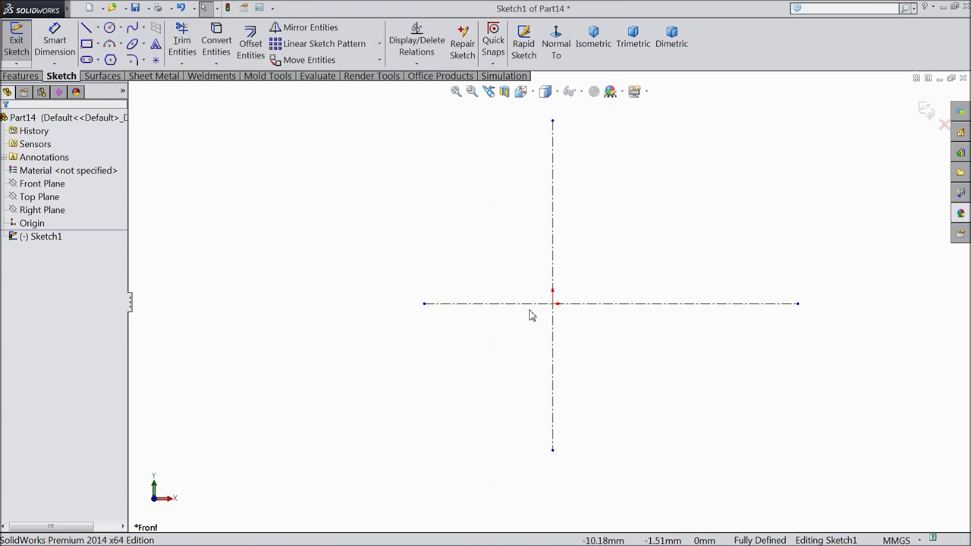
{"action": "scroll", "coordinate": [533, 316], "scroll_direction": "down", "scroll_amount": 1}
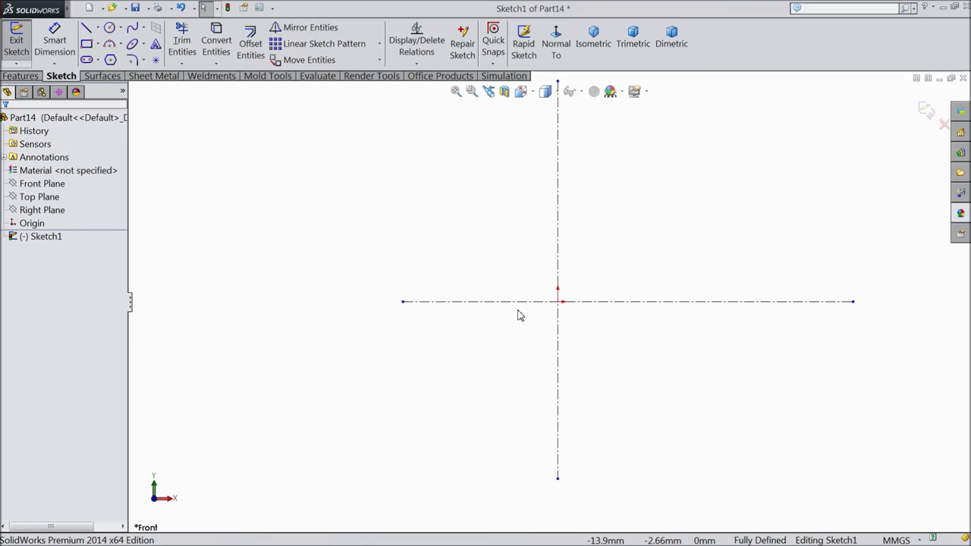
{"action": "left_click", "coordinate": [90, 29]}
{"action": "scroll", "coordinate": [683, 425], "scroll_direction": "down", "scroll_amount": 2}
{"action": "left_click", "coordinate": [495, 204]}
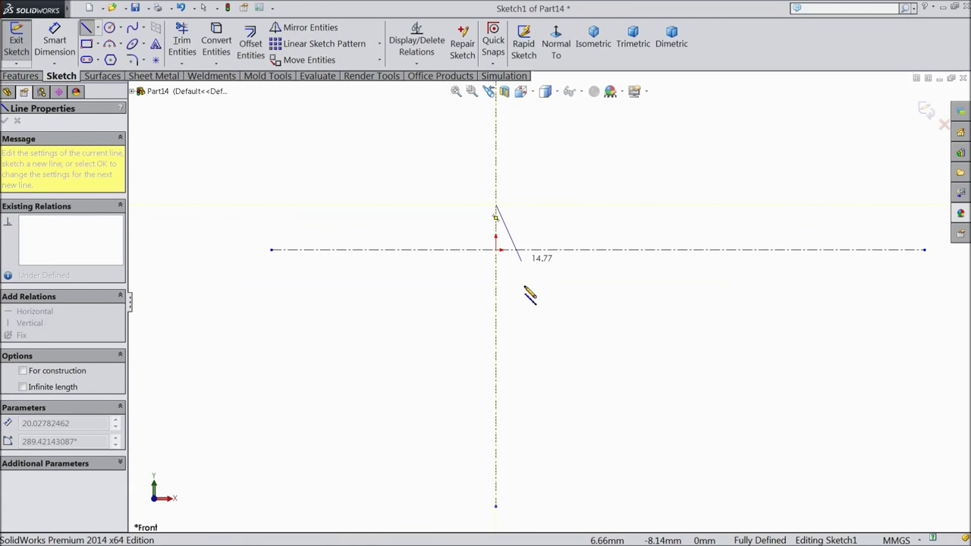
{"action": "right_click", "coordinate": [545, 317]}
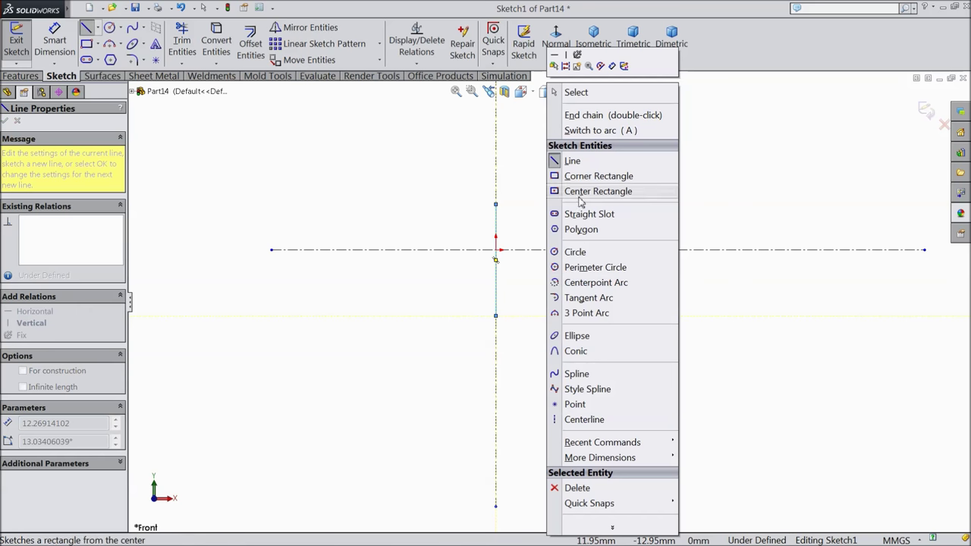
{"action": "left_click", "coordinate": [565, 91]}
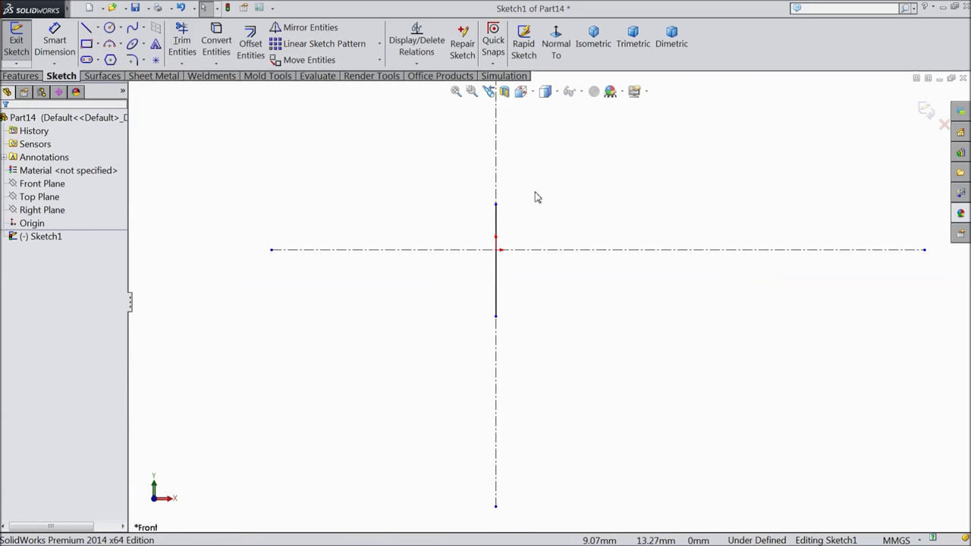
Give the short vertical line Coincident and Midpoint relations to the origin.
{"action": "left_click", "coordinate": [497, 250]}
{"action": "left_click", "coordinate": [496, 226], "text": "ctrl"}
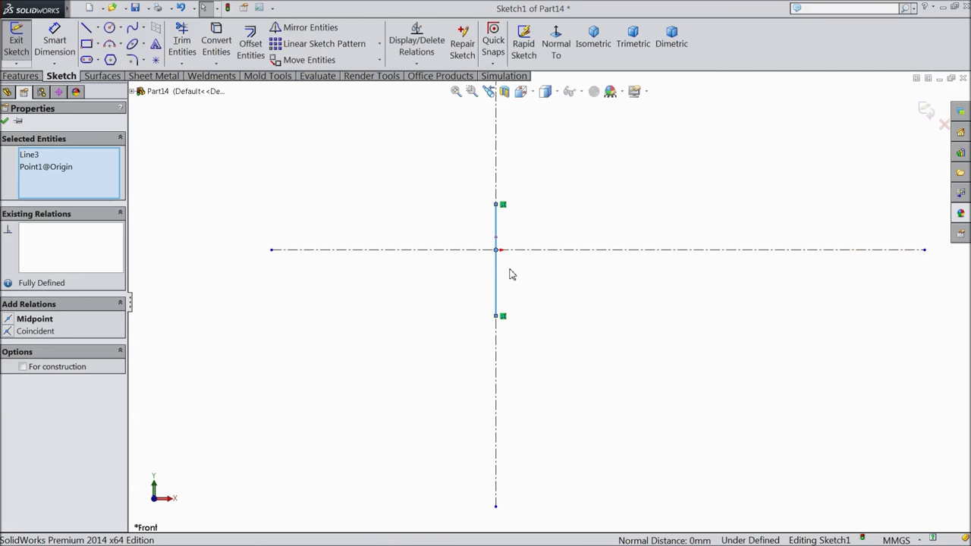
{"action": "left_click", "coordinate": [21, 331]}
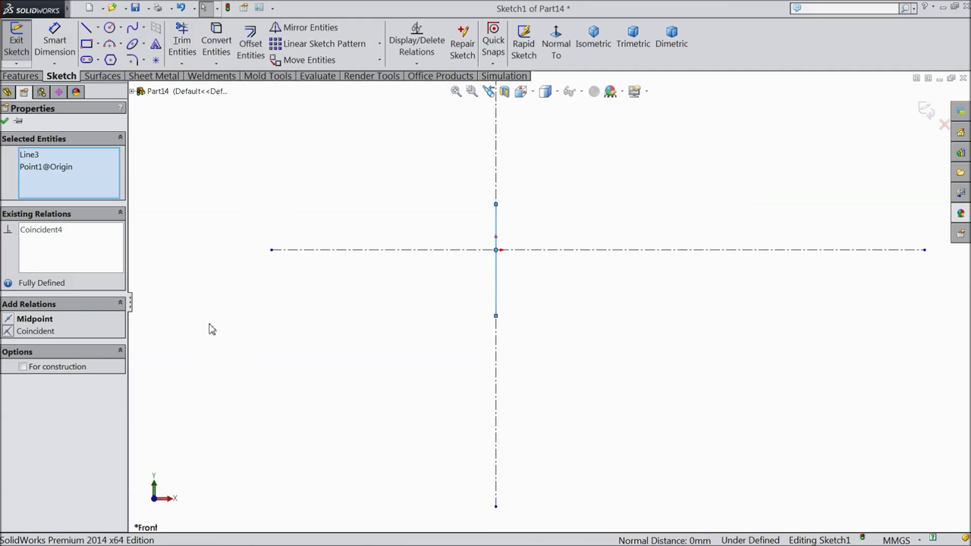
{"action": "left_click", "coordinate": [31, 319]}
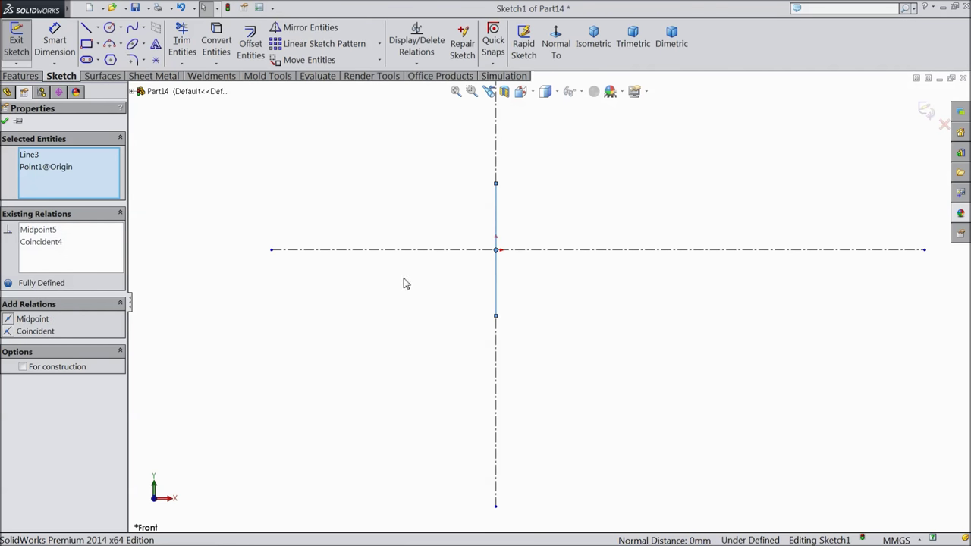
{"action": "left_click", "coordinate": [5, 122]}
Dimension the vertical line to 4 mm and extend the horizontal centerline leftward.
{"action": "left_click", "coordinate": [55, 41]}
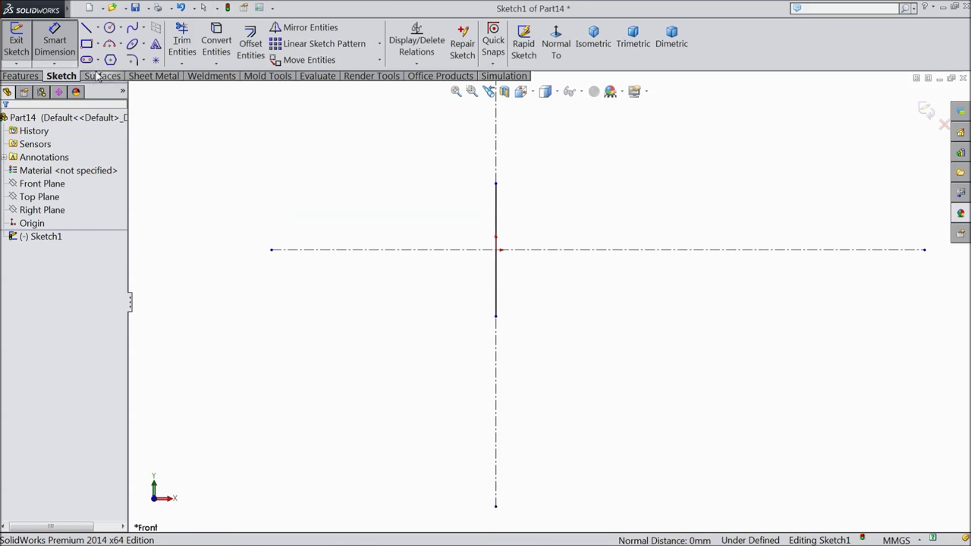
{"action": "left_click", "coordinate": [498, 218]}
{"action": "left_click", "coordinate": [576, 232]}
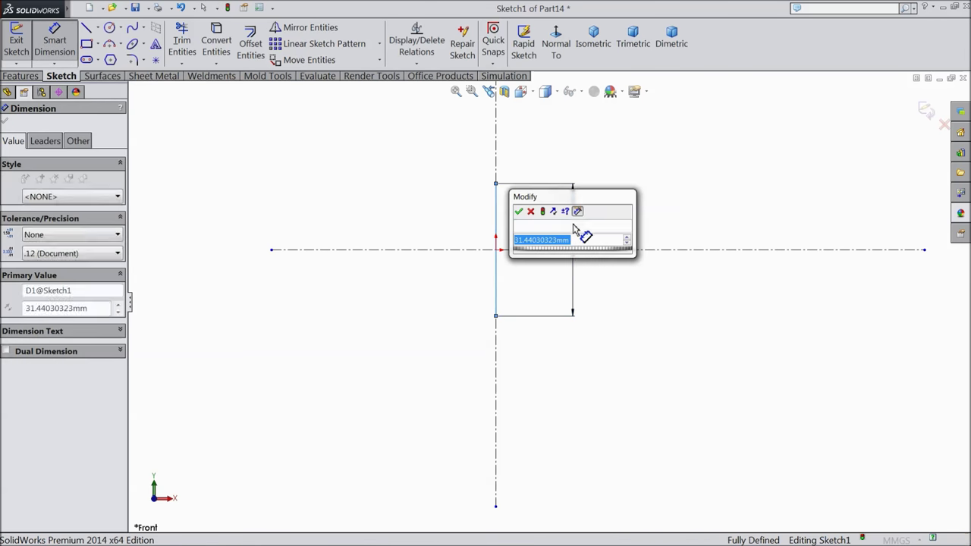
{"action": "type", "text": "4"}
{"action": "left_click", "coordinate": [519, 211]}
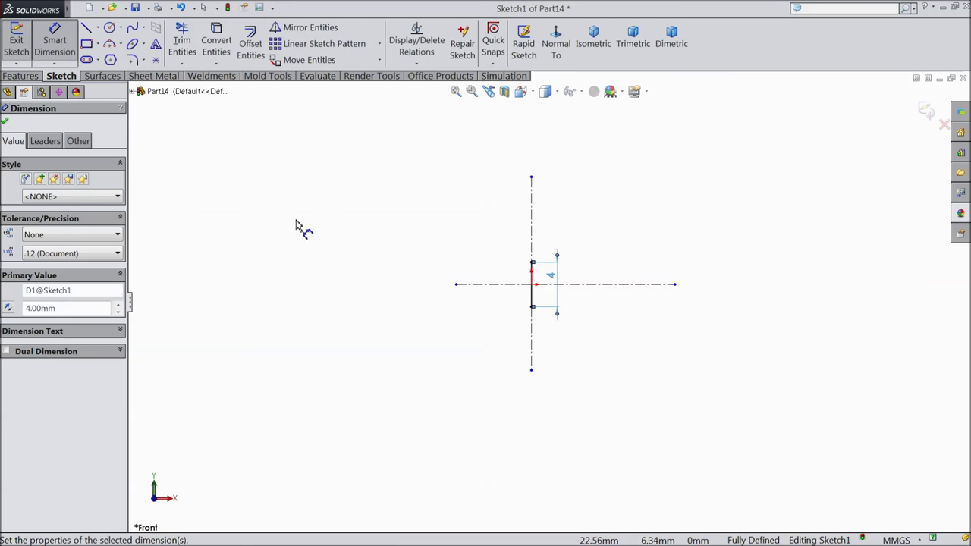
{"action": "left_click", "coordinate": [4, 122]}
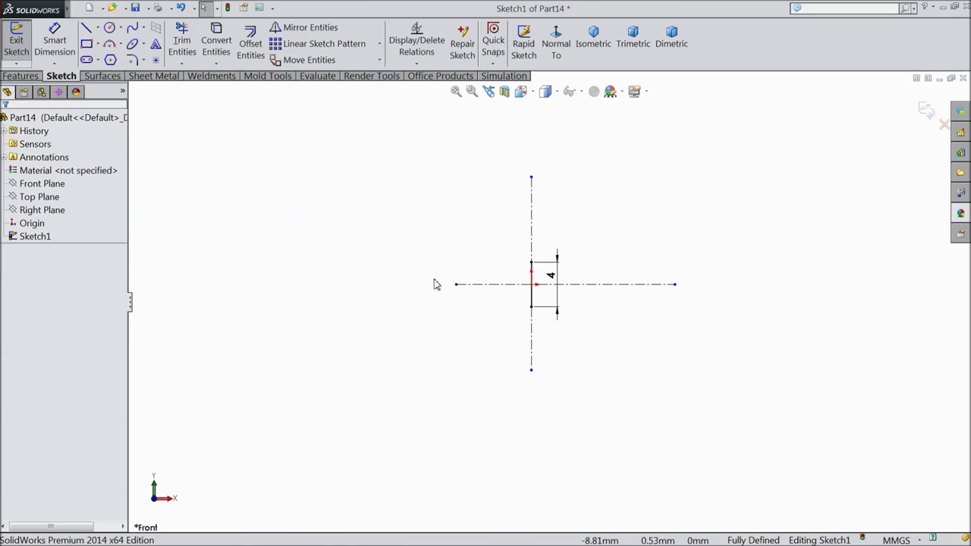
{"action": "left_click_drag", "start_coordinate": [456, 286], "coordinate": [372, 285]}
{"action": "scroll", "coordinate": [547, 268], "scroll_direction": "down", "scroll_amount": 1}
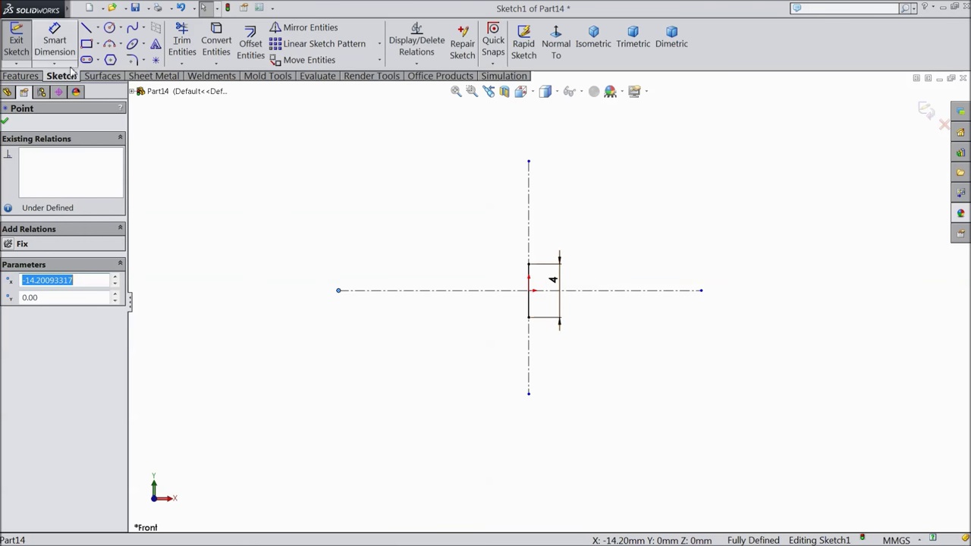
Draw a vertical construction centerline to the left of the short line.
{"action": "left_click", "coordinate": [97, 28]}
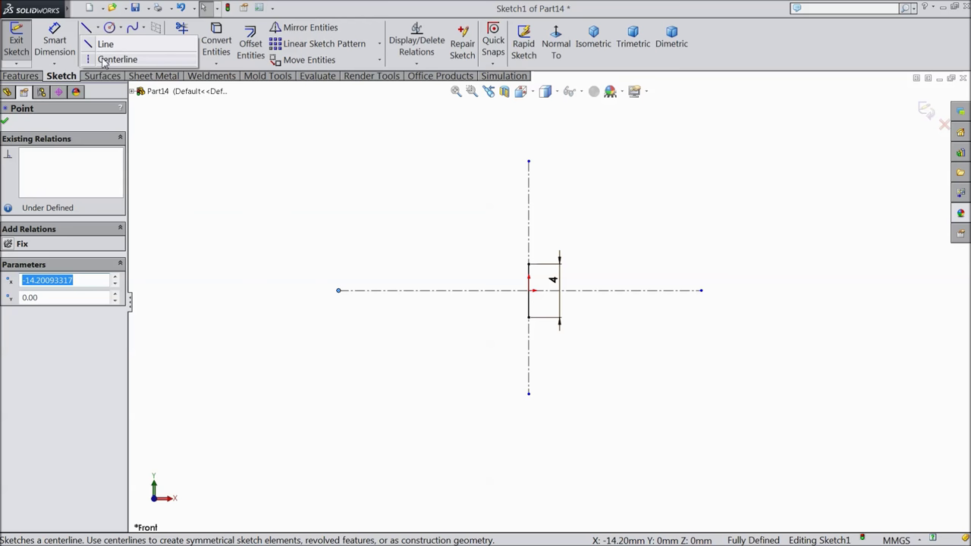
{"action": "left_click", "coordinate": [102, 56]}
{"action": "mouse_move", "coordinate": [447, 173]}
{"action": "left_mouse_down"}
{"action": "mouse_move", "coordinate": [461, 362]}
{"action": "mouse_move", "coordinate": [447, 393]}
{"action": "left_mouse_up"}
{"action": "right_click", "coordinate": [466, 398]}
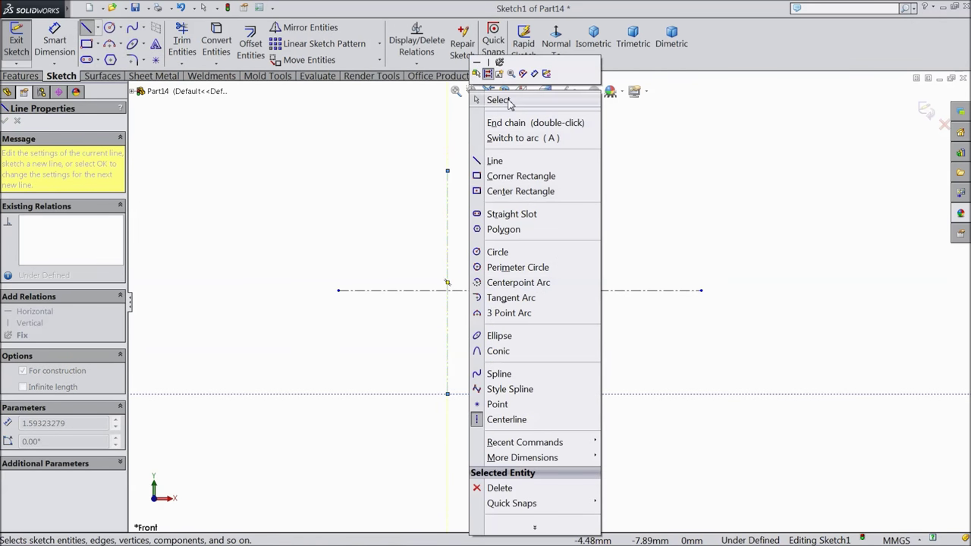
{"action": "left_click", "coordinate": [498, 99]}
Dimension the gap between the new centerline and the right centerline to 14 mm.
{"action": "left_click", "coordinate": [55, 45]}
{"action": "scroll", "coordinate": [455, 224], "scroll_direction": "down", "scroll_amount": 4}
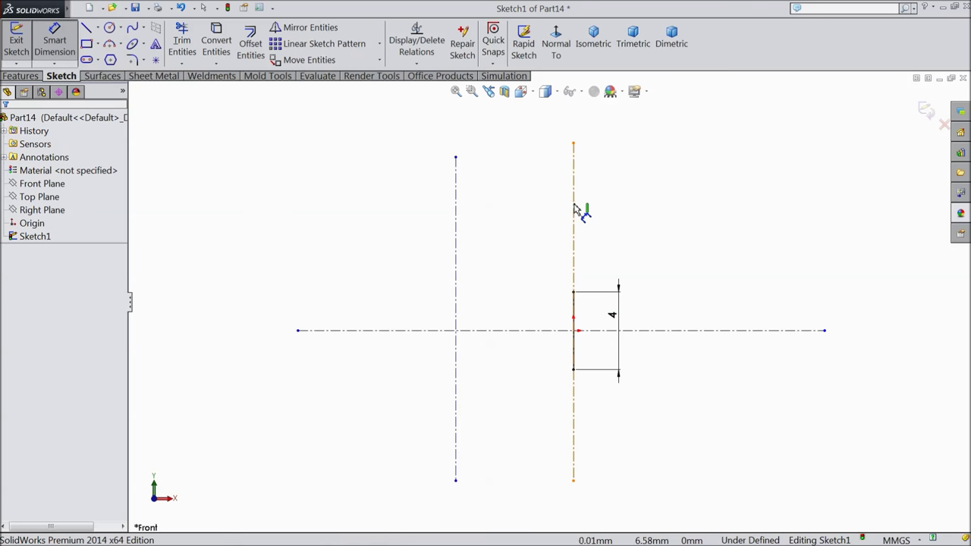
{"action": "left_click", "coordinate": [456, 212]}
{"action": "left_click", "coordinate": [573, 212]}
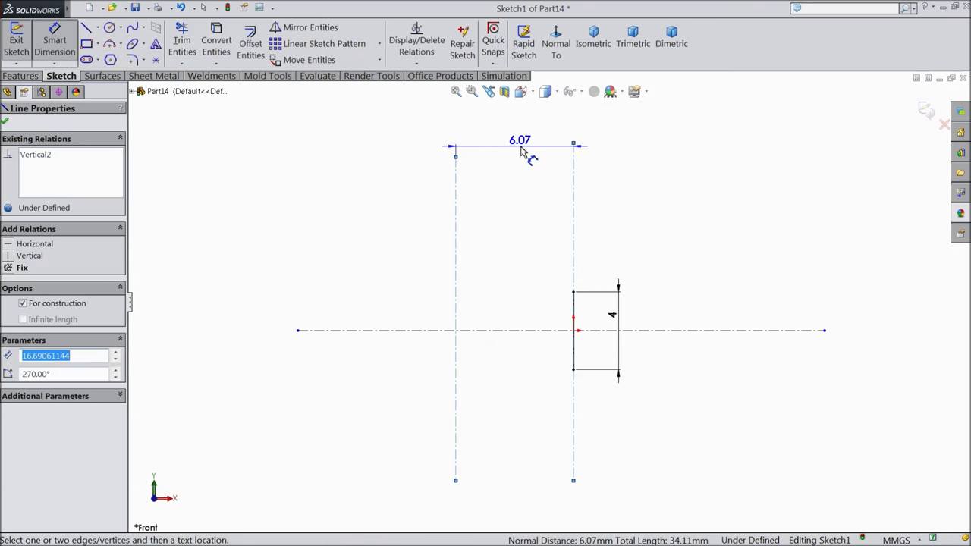
{"action": "left_click", "coordinate": [513, 137]}
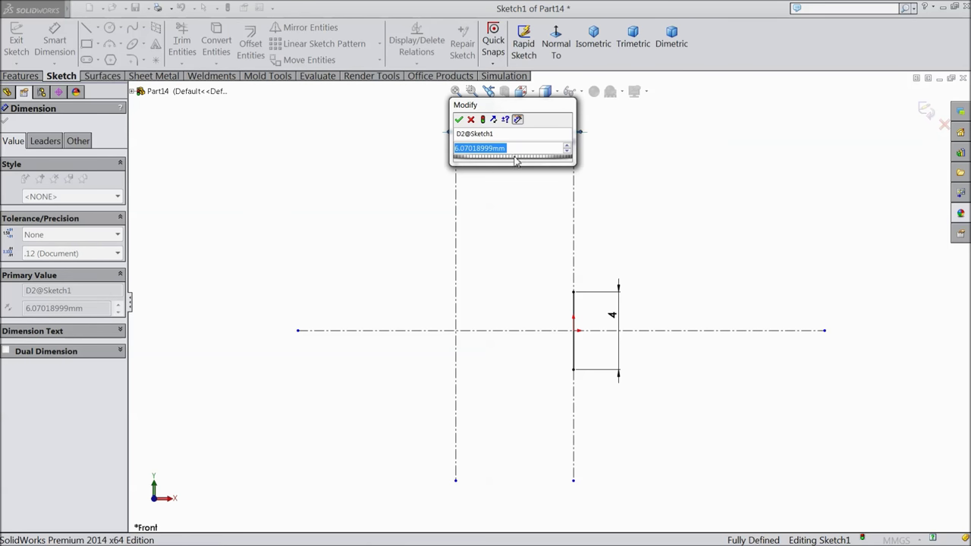
{"action": "type", "text": "14"}
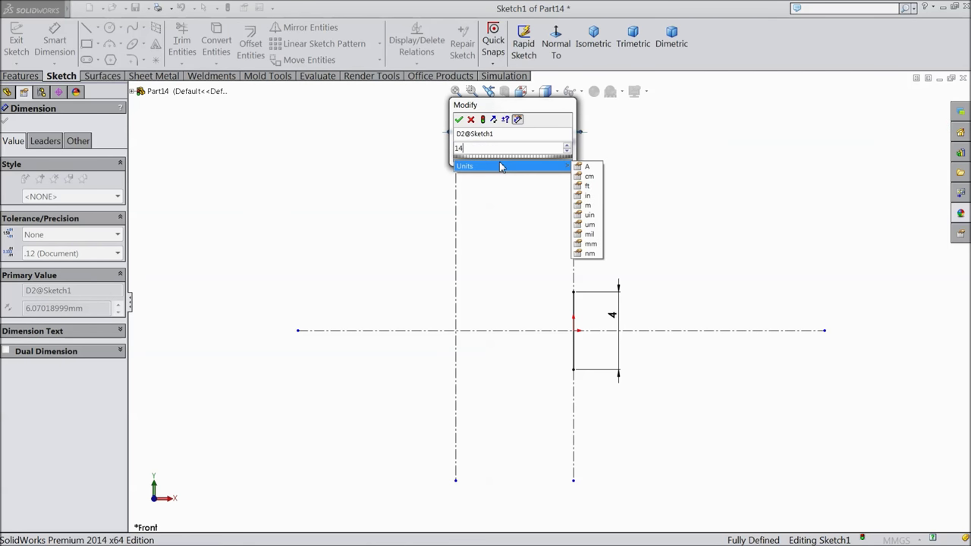
{"action": "left_click", "coordinate": [459, 119]}
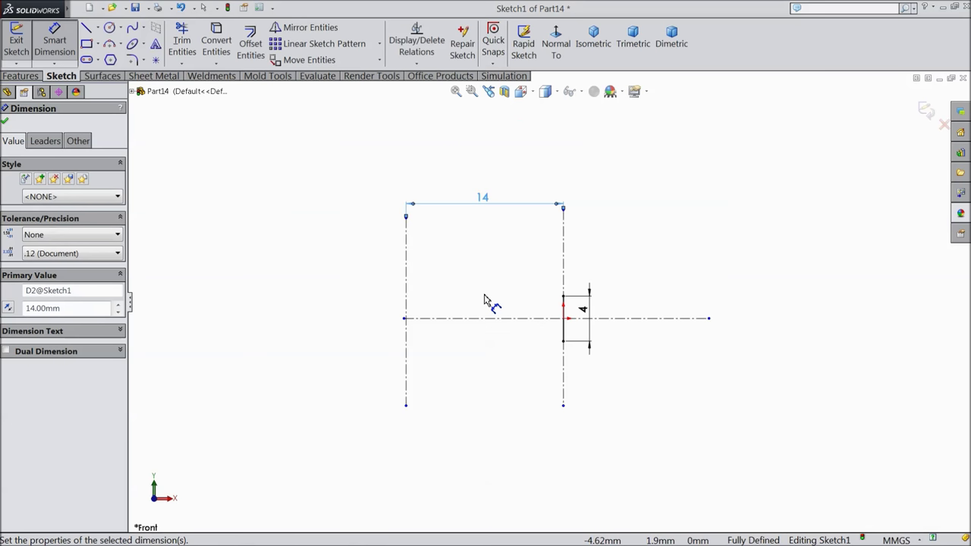
{"action": "left_click", "coordinate": [6, 122]}
Lengthen the vertical centerline up and down, and extend the horizontal centerline leftward.
{"action": "scroll", "coordinate": [498, 275], "scroll_direction": "down", "scroll_amount": 2}
{"action": "left_click_drag", "start_coordinate": [443, 238], "coordinate": [441, 123]}
{"action": "left_click_drag", "start_coordinate": [445, 402], "coordinate": [443, 494]}
{"action": "scroll", "coordinate": [458, 393], "scroll_direction": "up", "scroll_amount": 2}
{"action": "left_click_drag", "start_coordinate": [473, 315], "coordinate": [230, 316]}
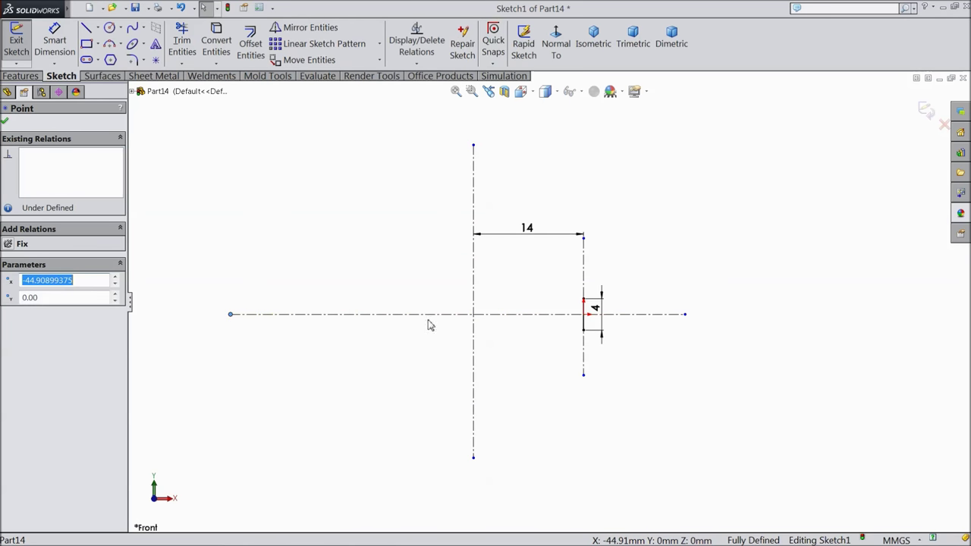
Place two sketch points on the left centerline, one above and one below the axis.
{"action": "left_click", "coordinate": [156, 60]}
{"action": "scroll", "coordinate": [513, 350], "scroll_direction": "down", "scroll_amount": 4}
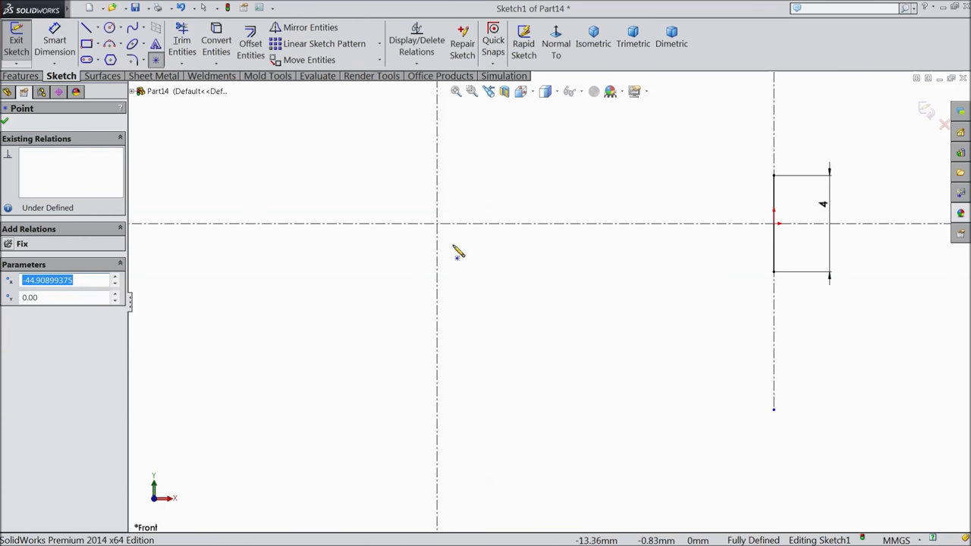
{"action": "left_click", "coordinate": [436, 168]}
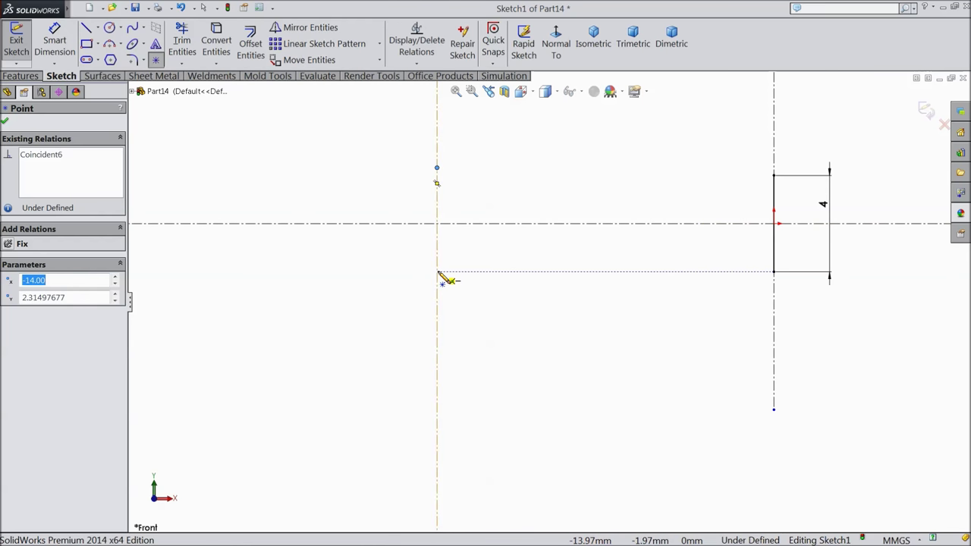
{"action": "left_click", "coordinate": [438, 260]}
{"action": "right_click", "coordinate": [474, 254]}
{"action": "left_click", "coordinate": [501, 114]}
Dimension the upper point 2 mm from the horizontal centerline.
{"action": "left_click", "coordinate": [54, 42]}
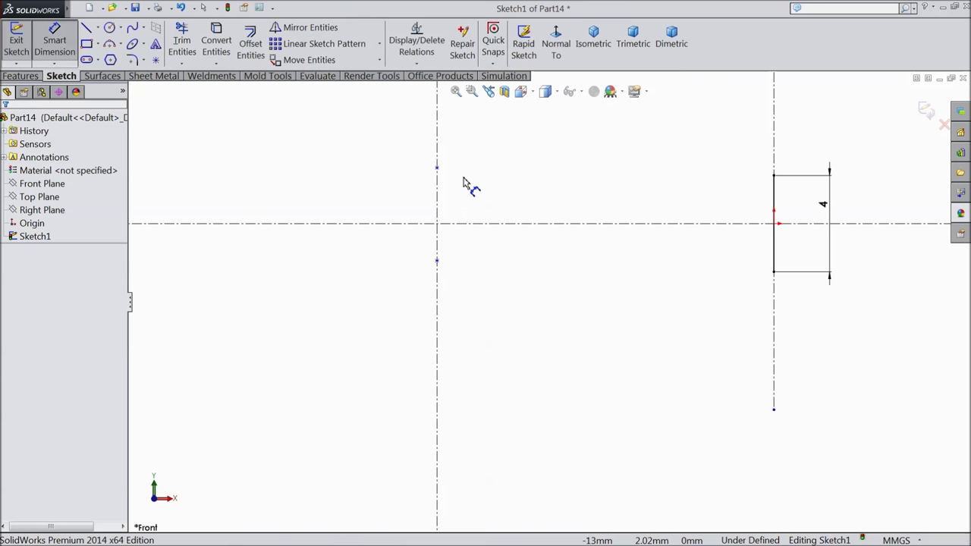
{"action": "left_click", "coordinate": [437, 169]}
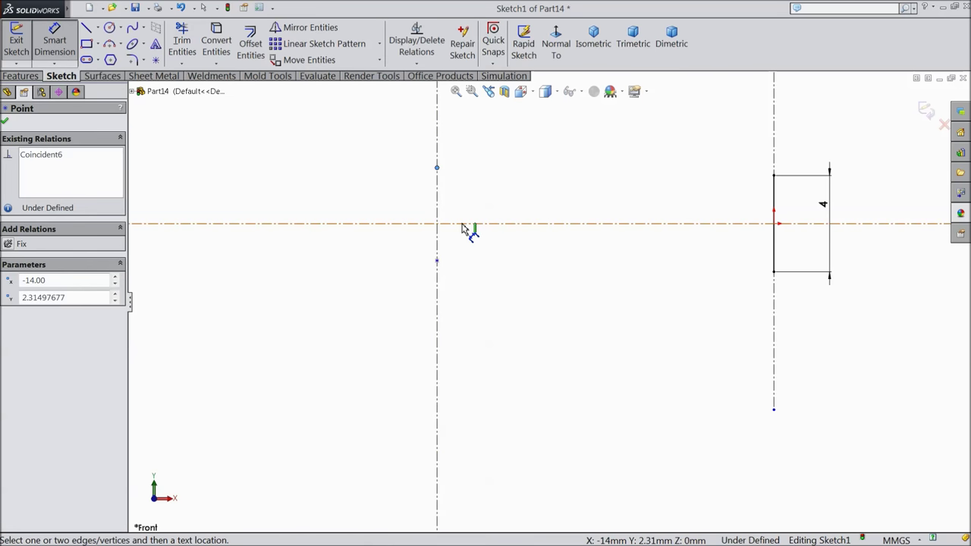
{"action": "left_click", "coordinate": [461, 224]}
{"action": "left_click", "coordinate": [474, 209]}
{"action": "type", "text": "2"}
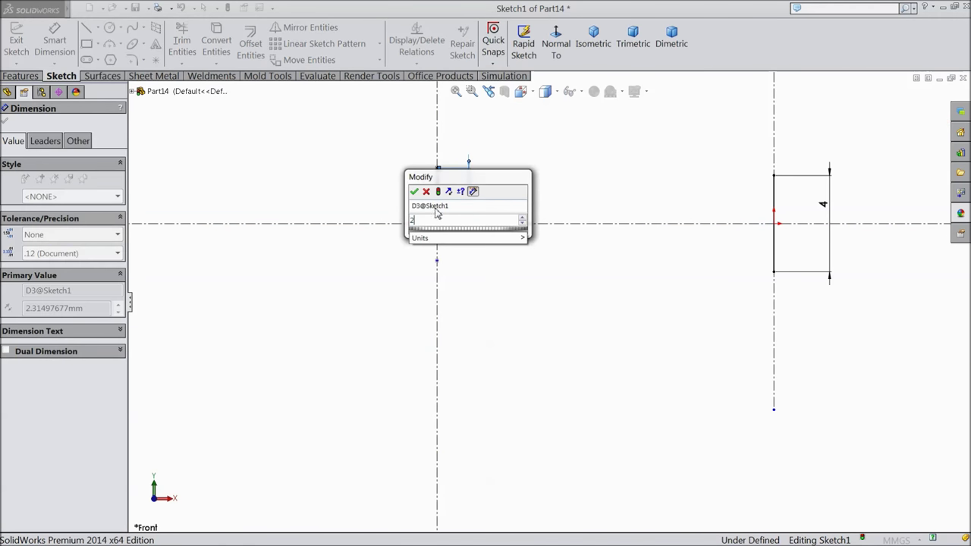
{"action": "left_click", "coordinate": [413, 192]}
Dimension the lower point 2 mm from the horizontal centerline.
{"action": "left_click", "coordinate": [440, 258]}
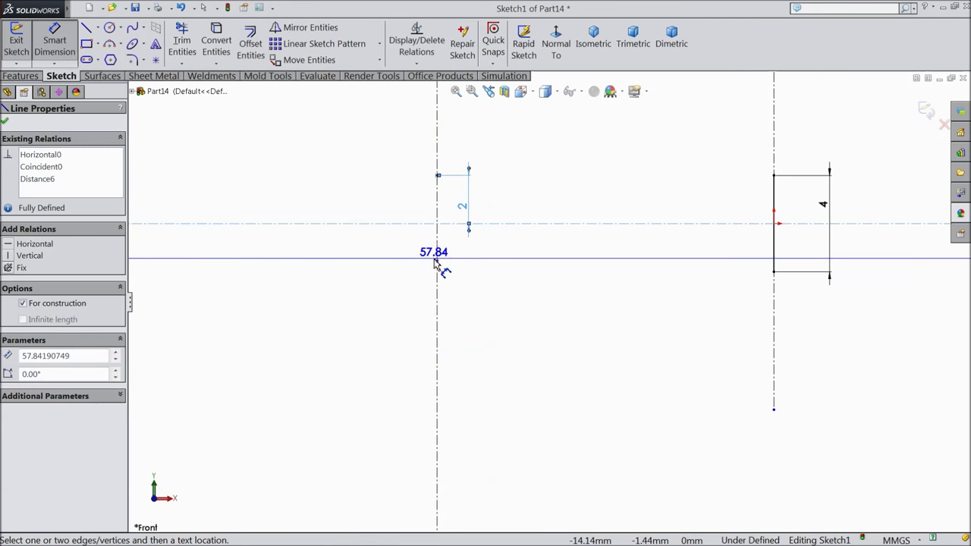
{"action": "left_click", "coordinate": [385, 245]}
{"action": "left_click", "coordinate": [384, 249]}
{"action": "type", "text": "2"}
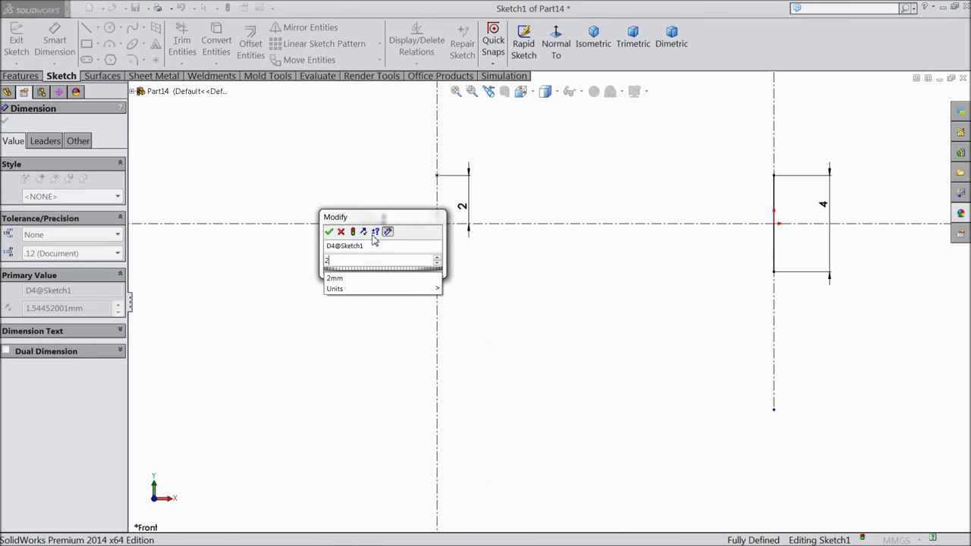
{"action": "left_click", "coordinate": [330, 232]}
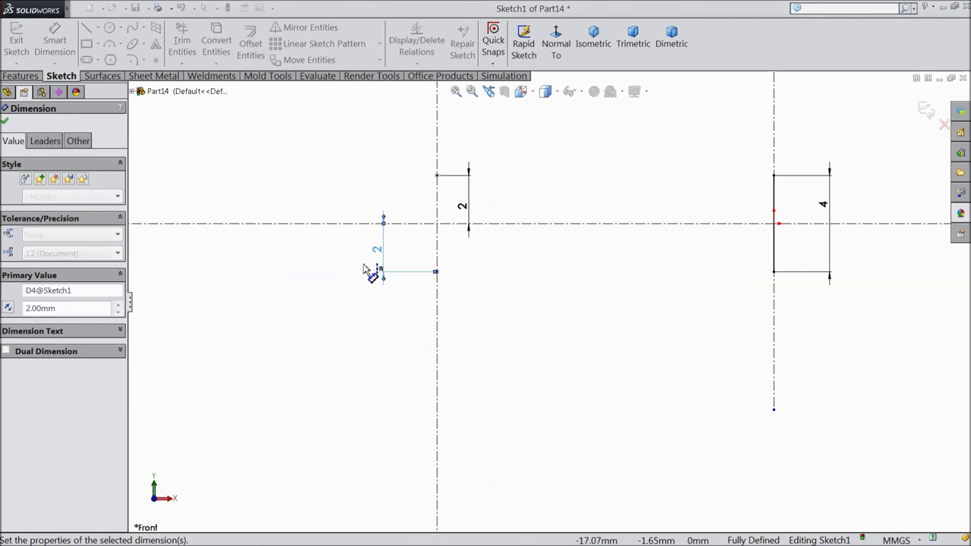
{"action": "left_click", "coordinate": [6, 122]}
{"action": "left_click", "coordinate": [120, 43]}
{"action": "left_click", "coordinate": [132, 56]}
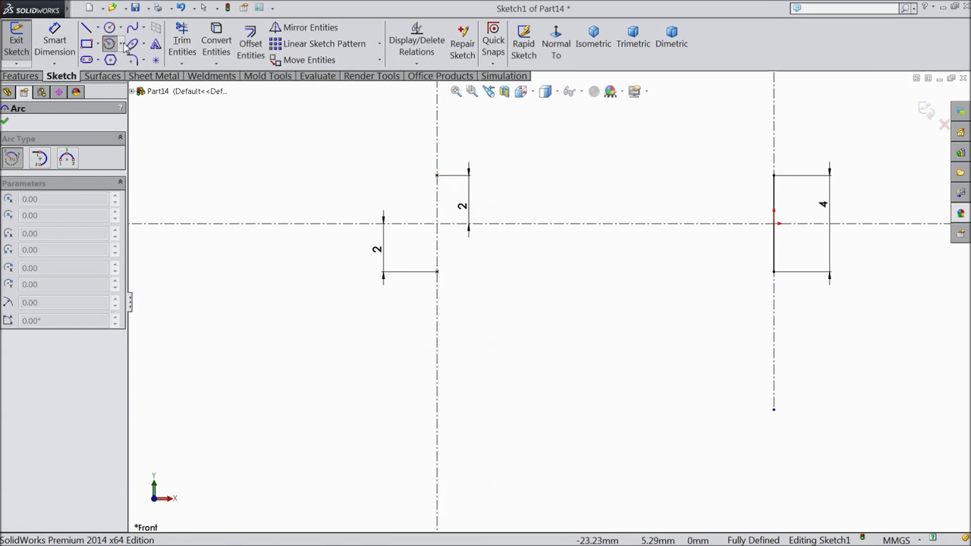
Draw a centre-point arc on the upper point, from the short line's top end to the lower left.
{"action": "left_click", "coordinate": [122, 44]}
{"action": "left_click", "coordinate": [122, 44]}
{"action": "left_click", "coordinate": [436, 175]}
{"action": "scroll", "coordinate": [548, 206], "scroll_direction": "up", "scroll_amount": 4}
{"action": "scroll", "coordinate": [622, 201], "scroll_direction": "down", "scroll_amount": 3}
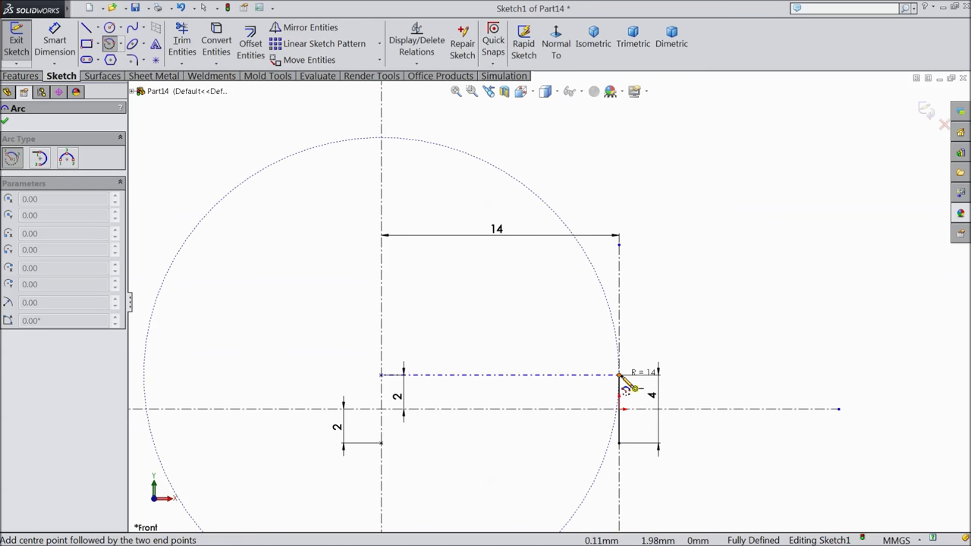
{"action": "left_click", "coordinate": [618, 375]}
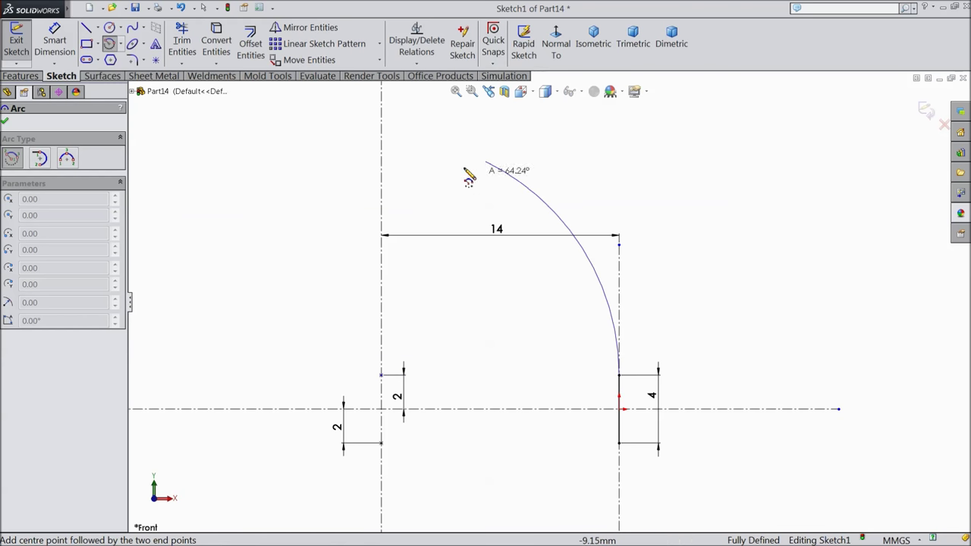
{"action": "left_click", "coordinate": [156, 297]}
{"action": "right_click", "coordinate": [235, 292]}
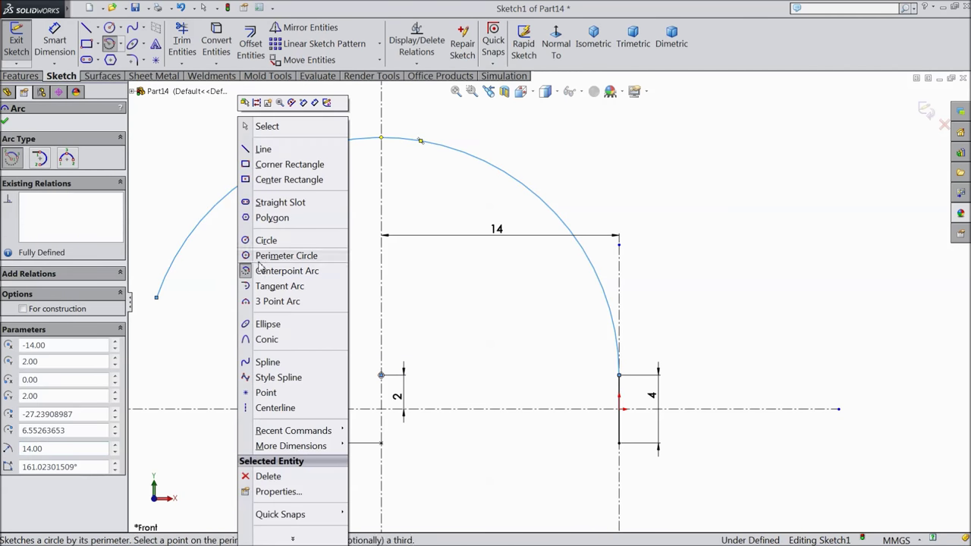
{"action": "left_click", "coordinate": [292, 128]}
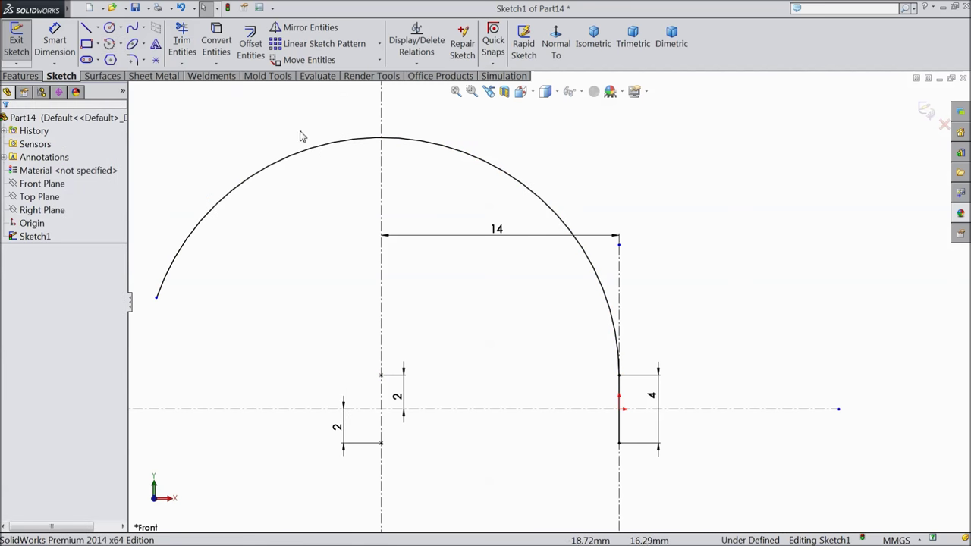
Draw a second centre-point arc centred below the origin, from the right line's end to the lower left.
{"action": "left_click", "coordinate": [122, 45]}
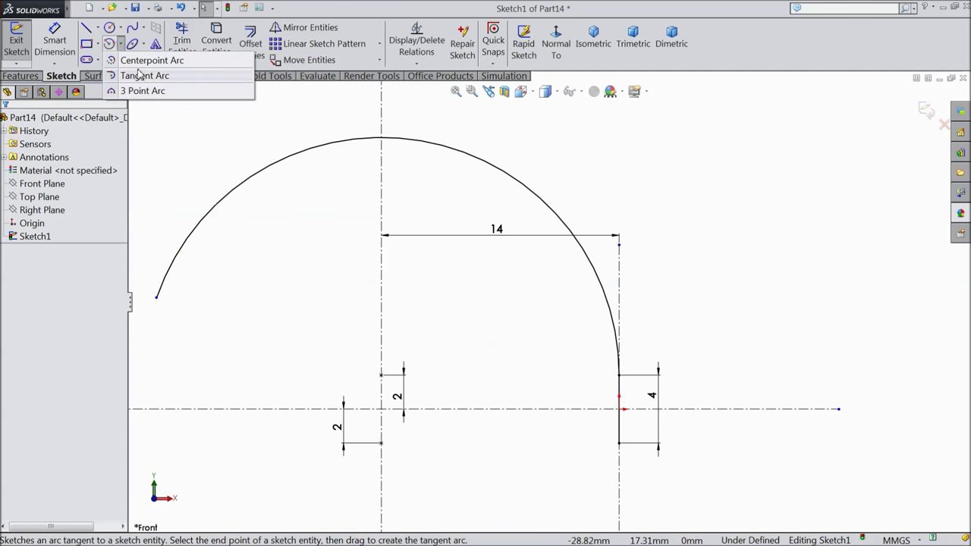
{"action": "left_click", "coordinate": [141, 61]}
{"action": "scroll", "coordinate": [548, 301], "scroll_direction": "up", "scroll_amount": 4}
{"action": "scroll", "coordinate": [531, 410], "scroll_direction": "down", "scroll_amount": 3}
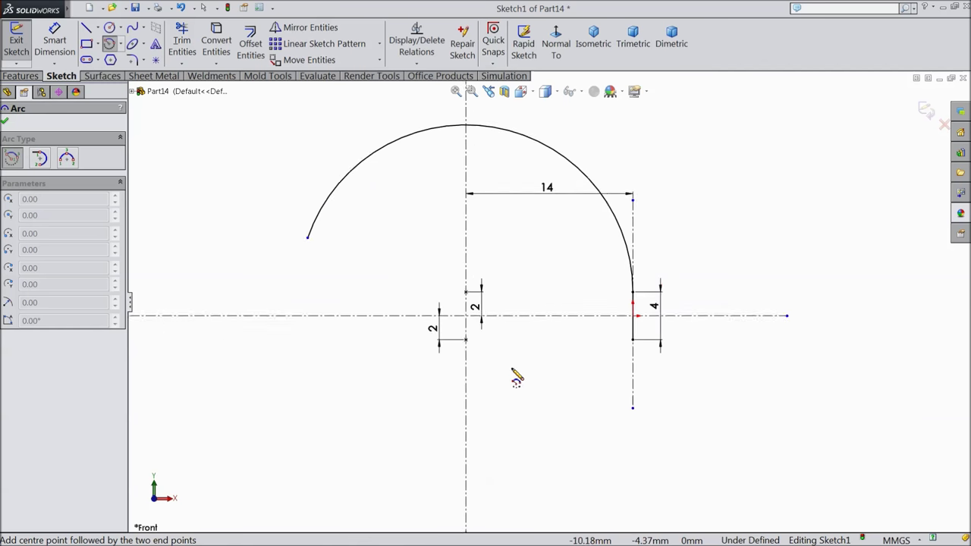
{"action": "left_click", "coordinate": [468, 369]}
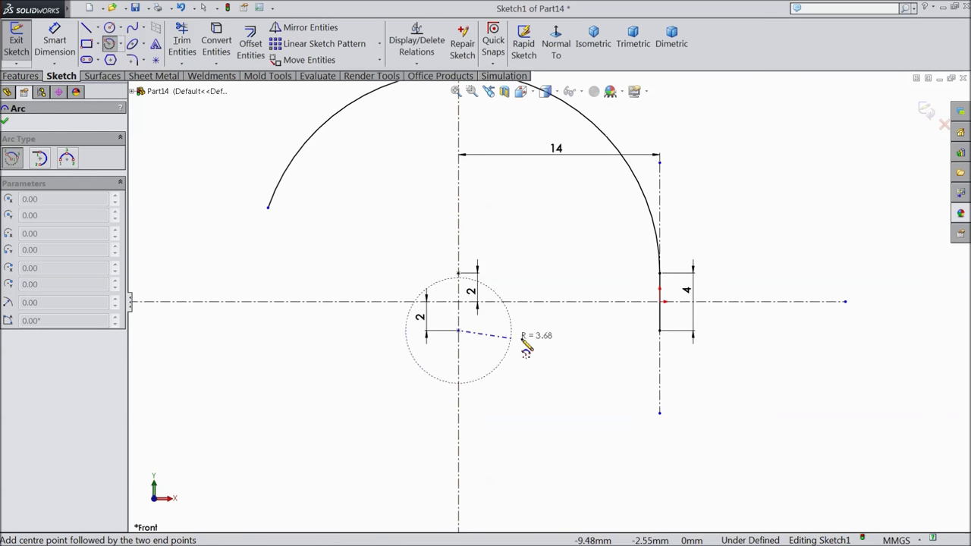
{"action": "left_click", "coordinate": [659, 331]}
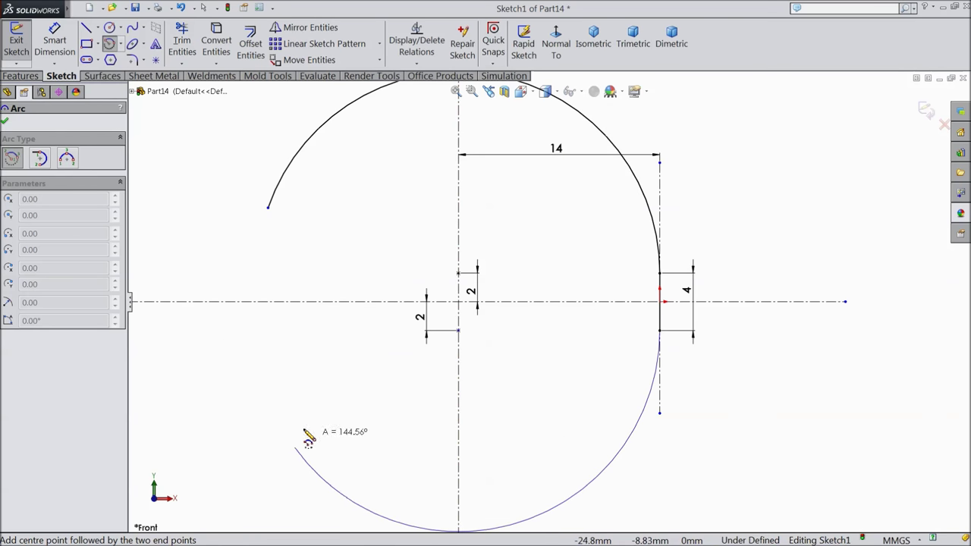
{"action": "left_click", "coordinate": [261, 368]}
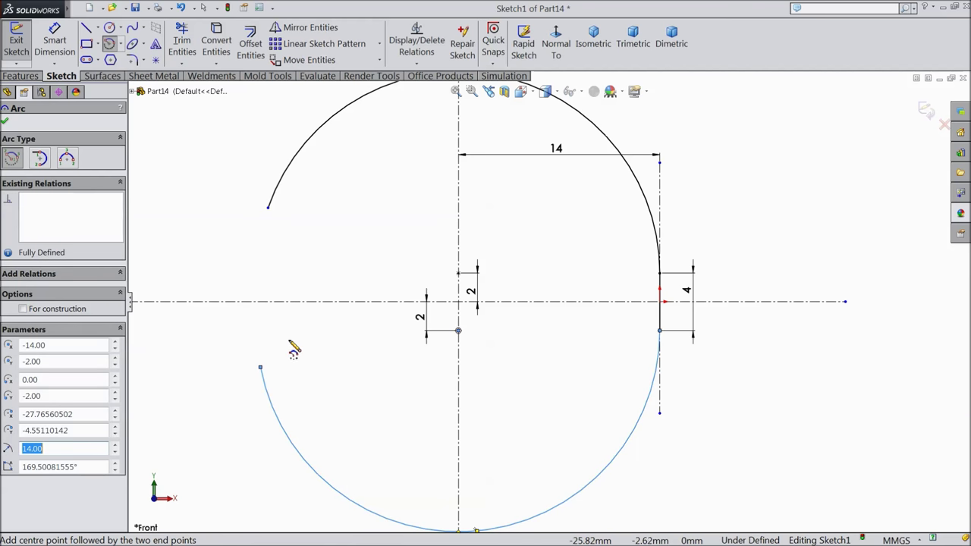
{"action": "right_click", "coordinate": [287, 114]}
{"action": "left_click", "coordinate": [310, 126]}
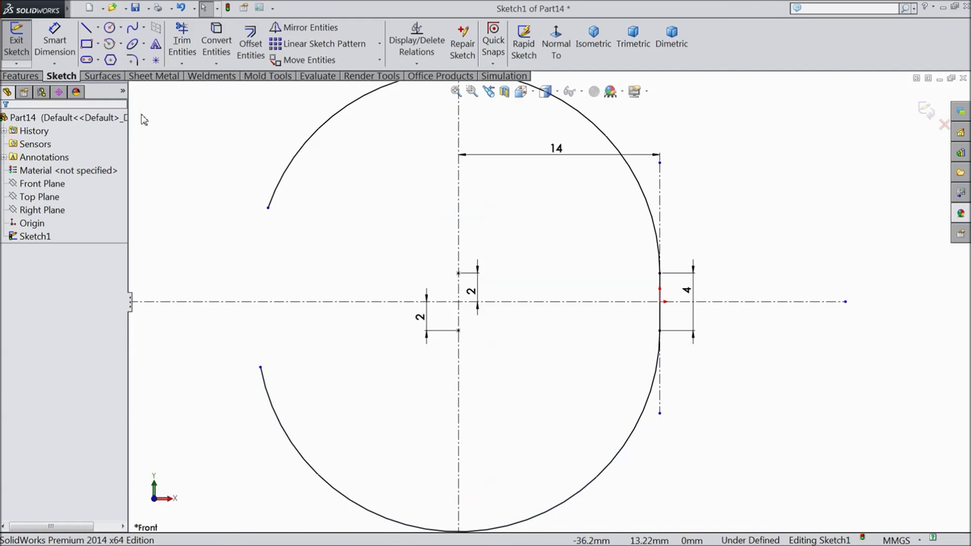
{"action": "left_click", "coordinate": [268, 210]}
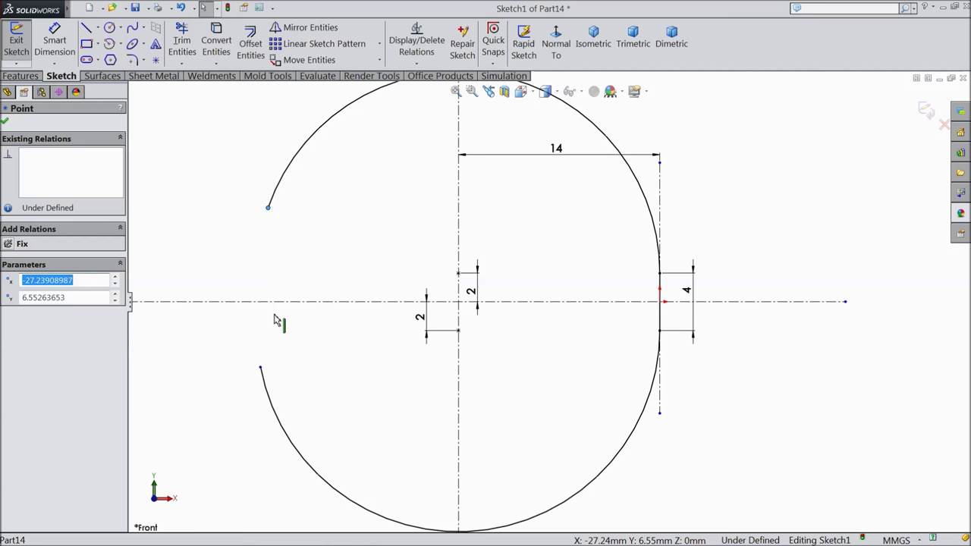
Add a Vertical relation between the two open arc ends.
{"action": "left_click", "coordinate": [261, 368], "text": "ctrl"}
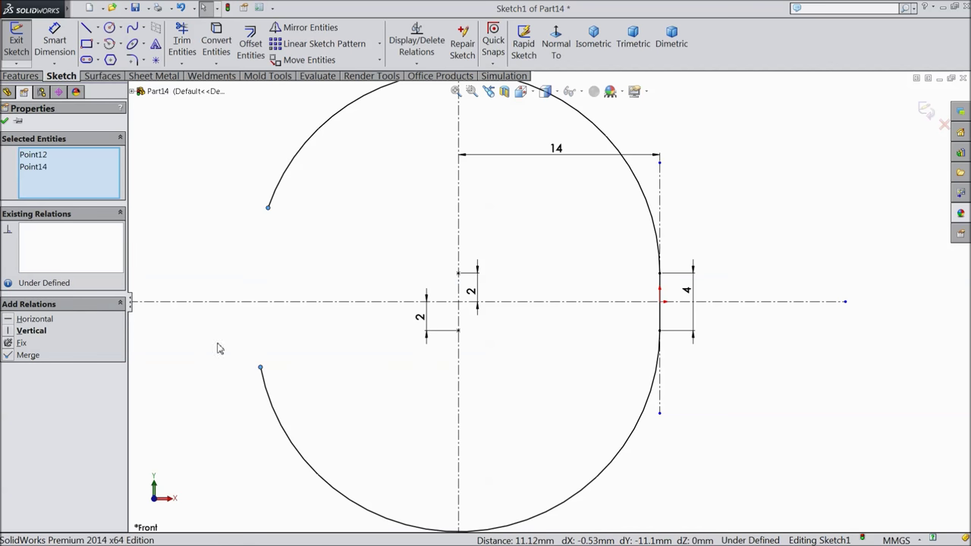
{"action": "left_click", "coordinate": [30, 331]}
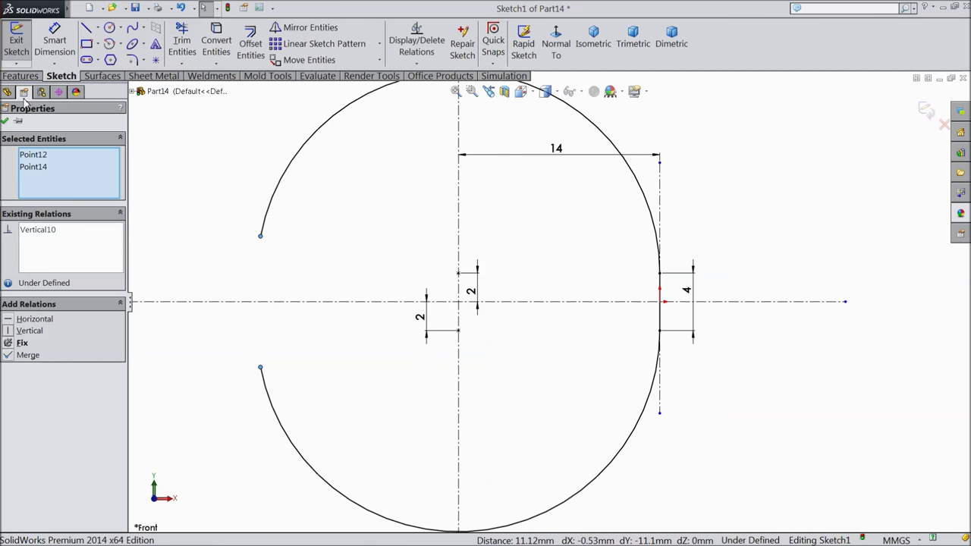
{"action": "left_click", "coordinate": [5, 121]}
Dimension the gap between the two arc ends to 10.20 mm.
{"action": "left_click", "coordinate": [55, 42]}
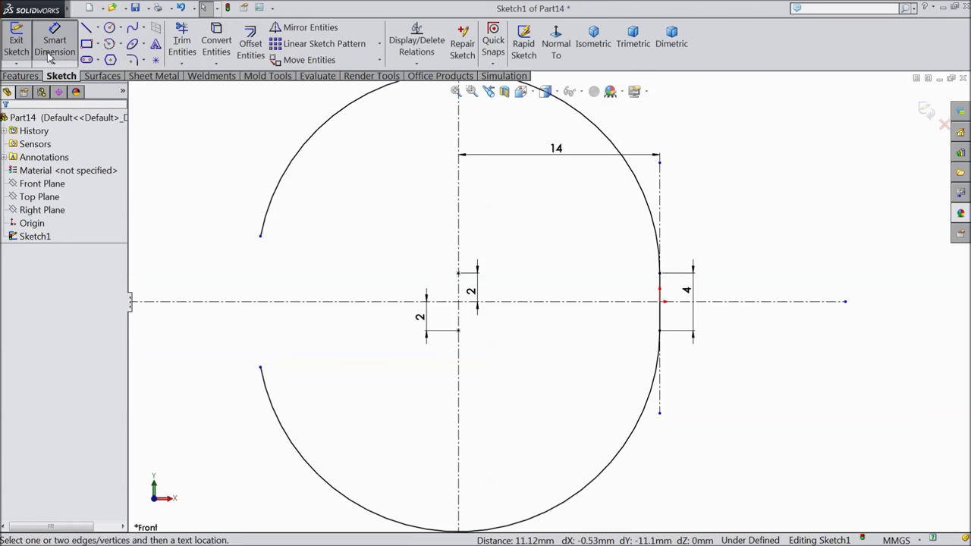
{"action": "left_click", "coordinate": [261, 237]}
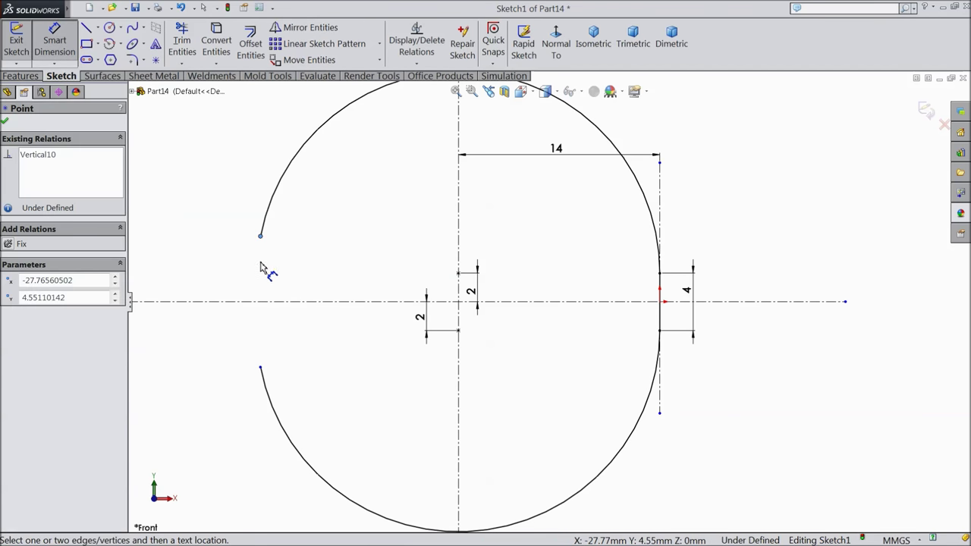
{"action": "left_click", "coordinate": [260, 369]}
{"action": "scroll", "coordinate": [228, 341], "scroll_direction": "up", "scroll_amount": 2}
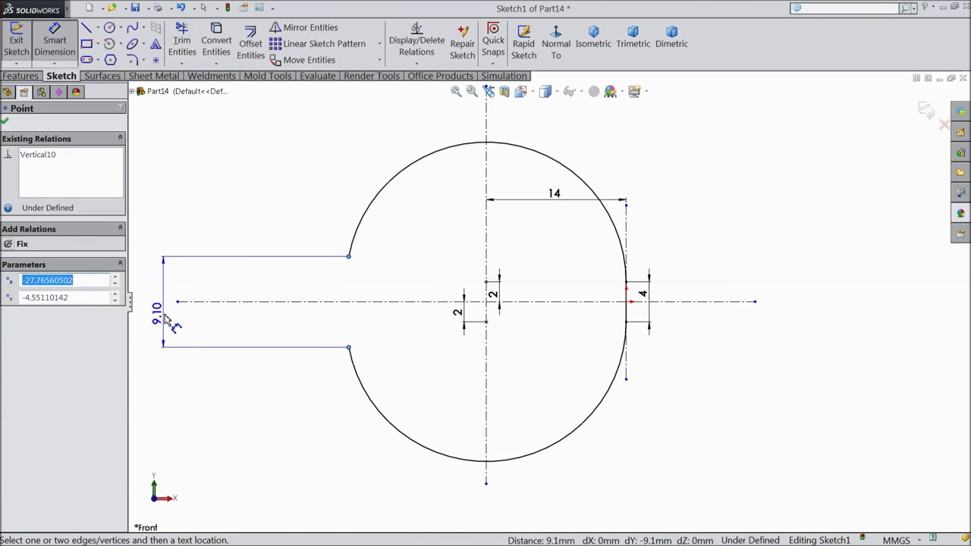
{"action": "left_click", "coordinate": [315, 321]}
{"action": "type", "text": "10.2"}
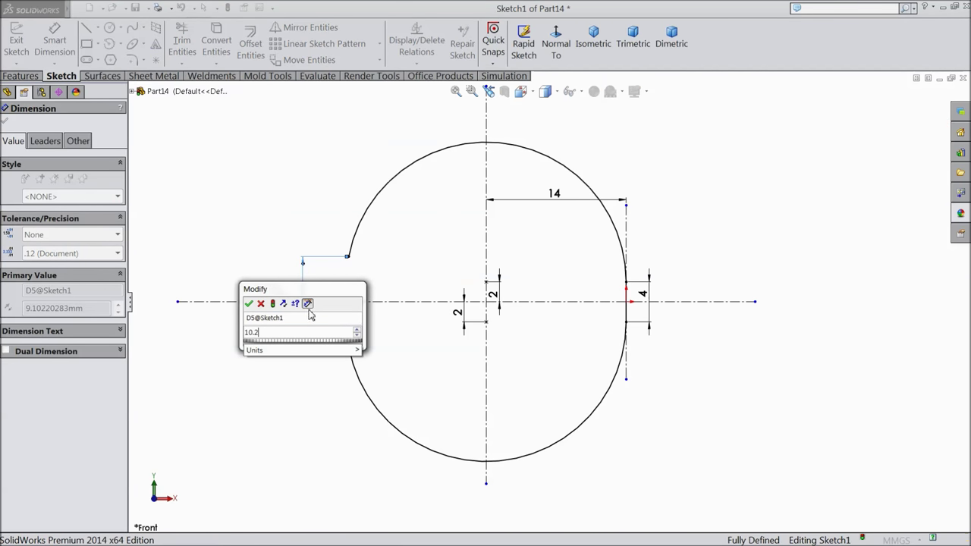
{"action": "left_click", "coordinate": [249, 303]}
{"action": "scroll", "coordinate": [628, 277], "scroll_direction": "down", "scroll_amount": 3}
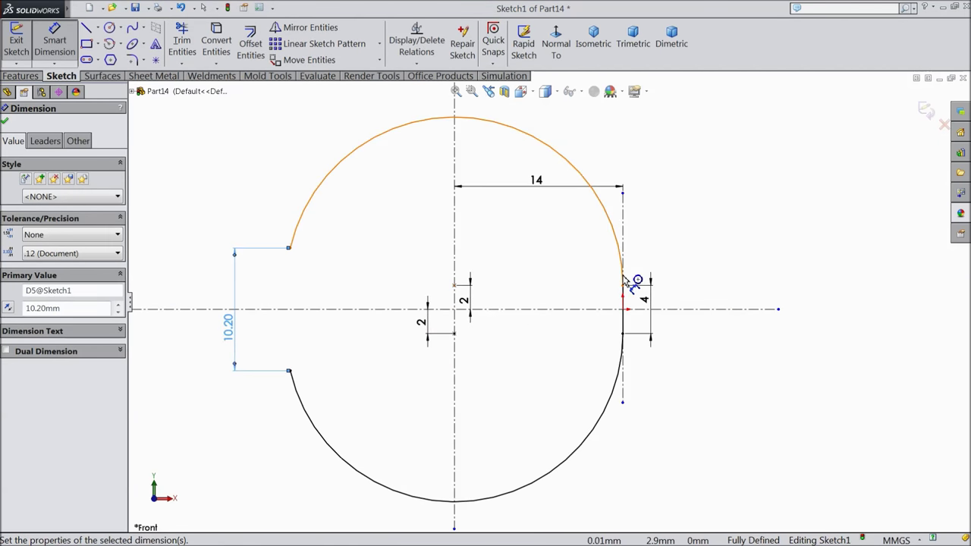
{"action": "left_click", "coordinate": [5, 122]}
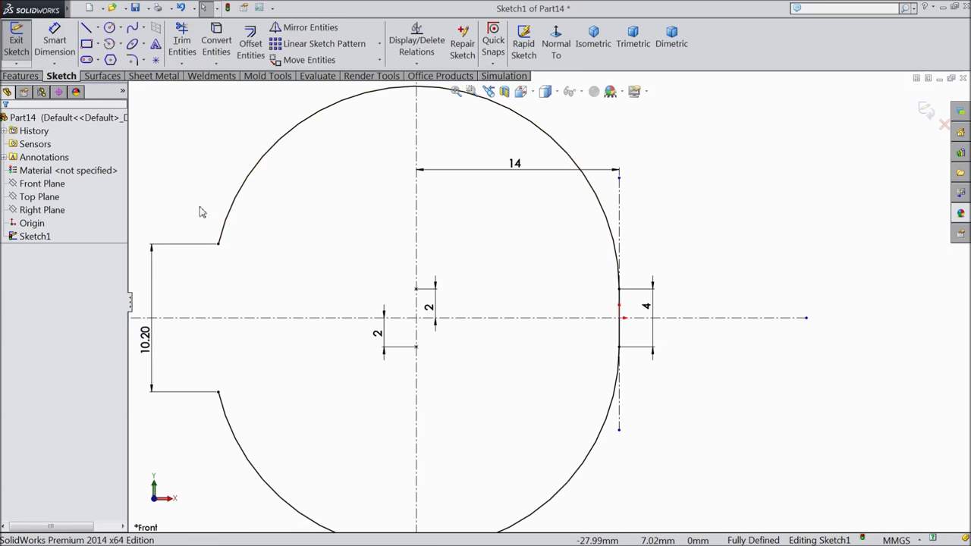
{"action": "key", "text": "f"}
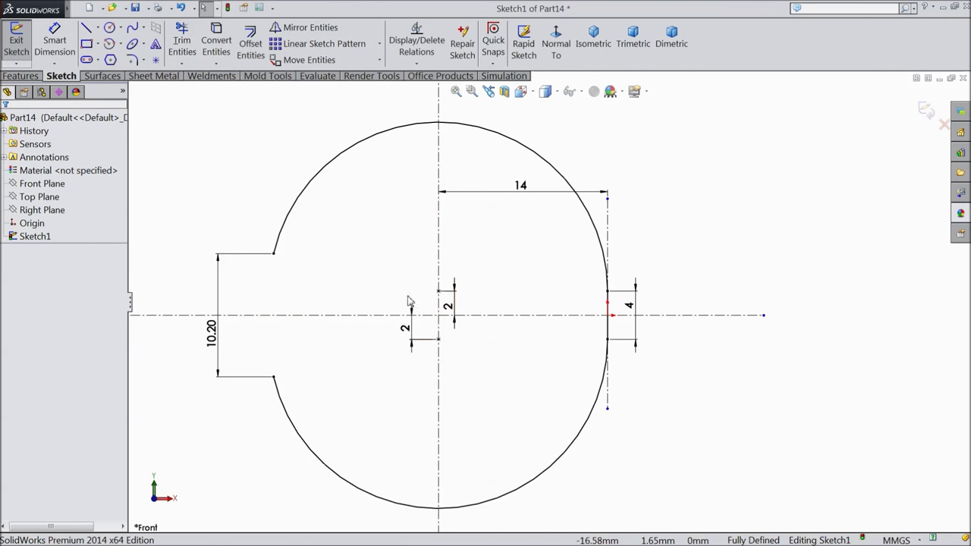
{"action": "left_click", "coordinate": [250, 44]}
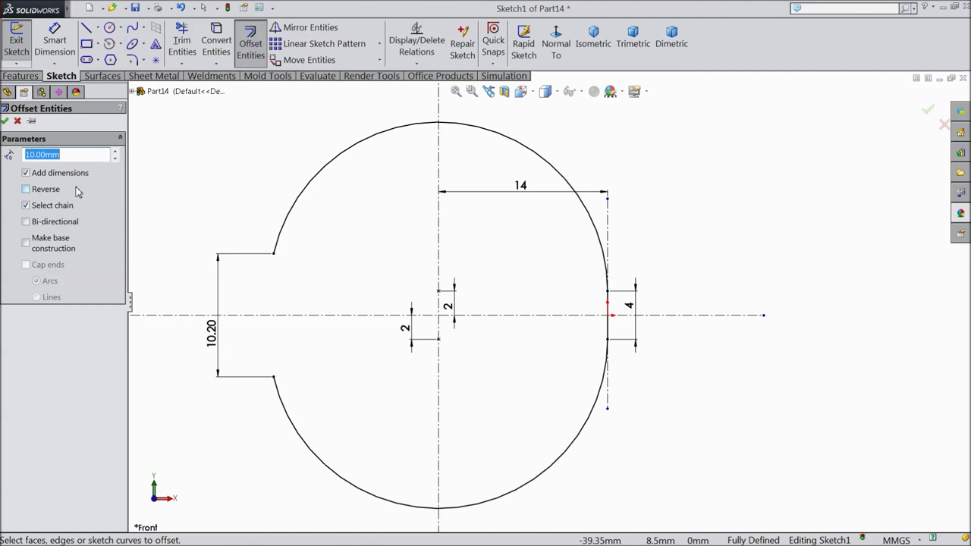
Offset the ring outline 1.50 mm toward the inside.
{"action": "type", "text": "1.5"}
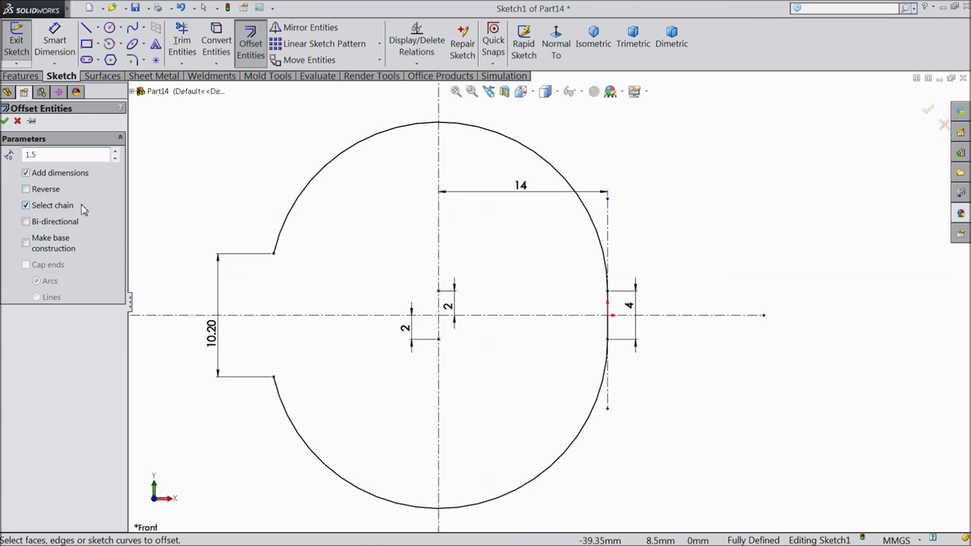
{"action": "left_click", "coordinate": [604, 235]}
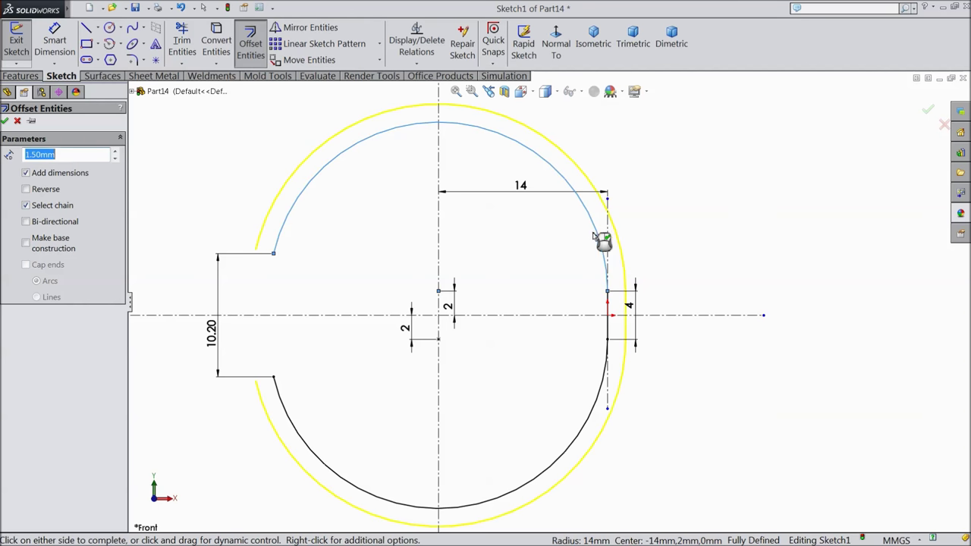
{"action": "left_click", "coordinate": [35, 193]}
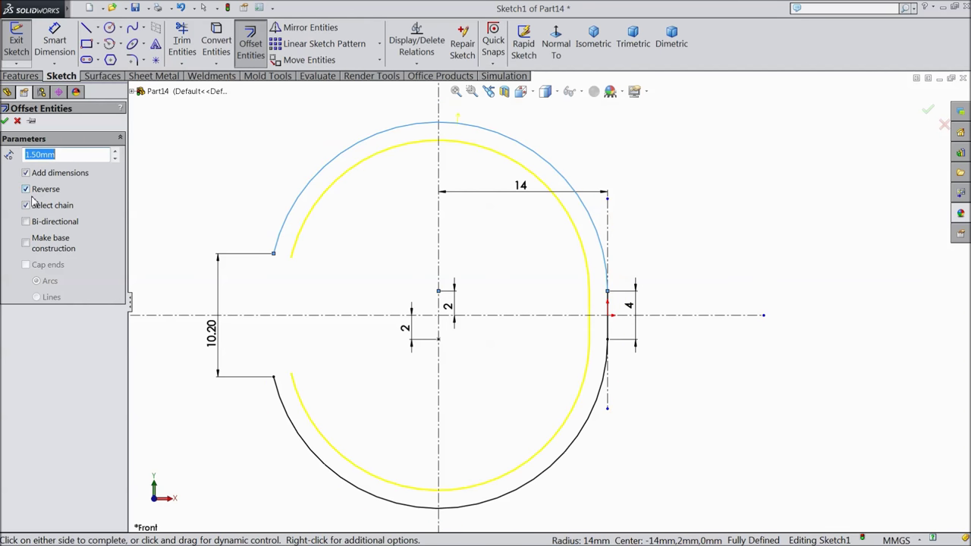
{"action": "left_click", "coordinate": [4, 121]}
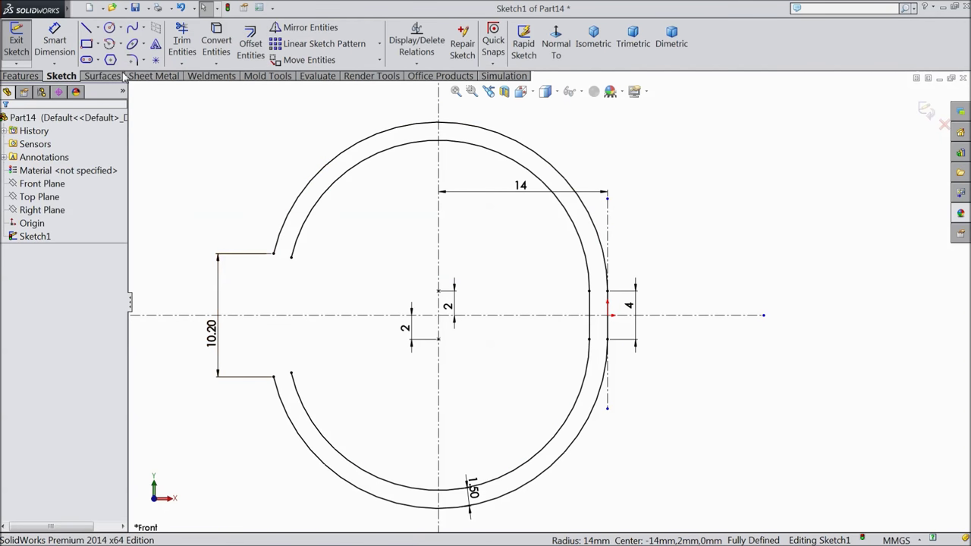
Draw short lines joining the inner and outer arc ends at both gaps.
{"action": "left_click", "coordinate": [87, 28]}
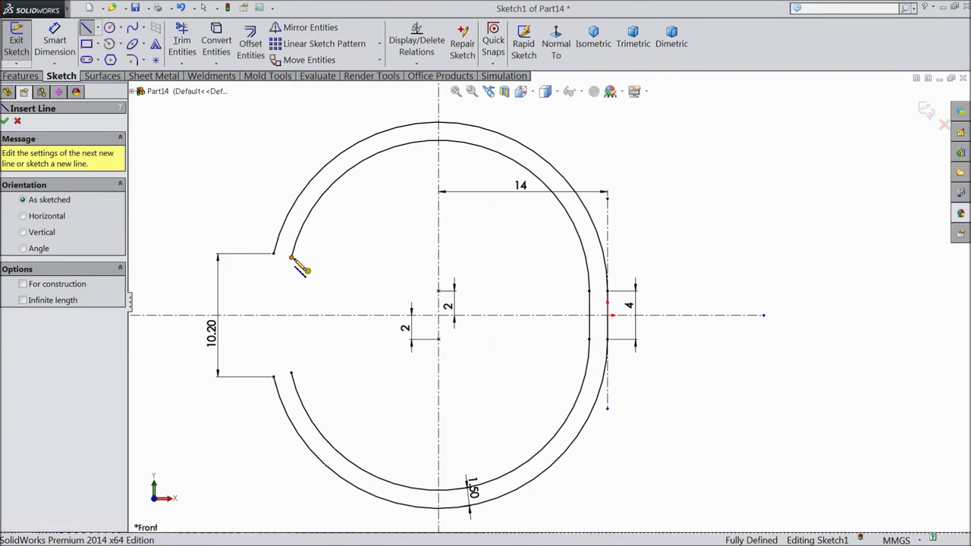
{"action": "left_click", "coordinate": [291, 259]}
{"action": "left_click", "coordinate": [274, 254]}
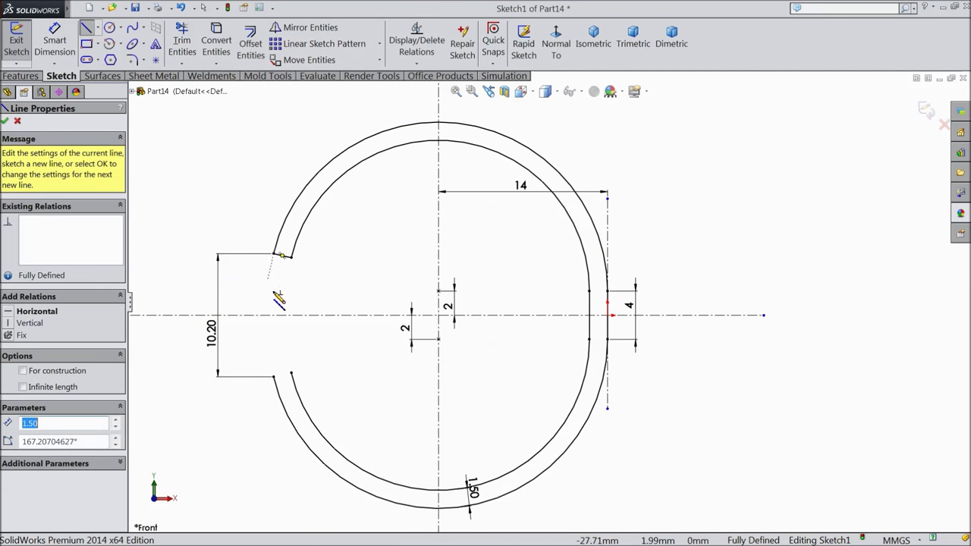
{"action": "left_click", "coordinate": [274, 376]}
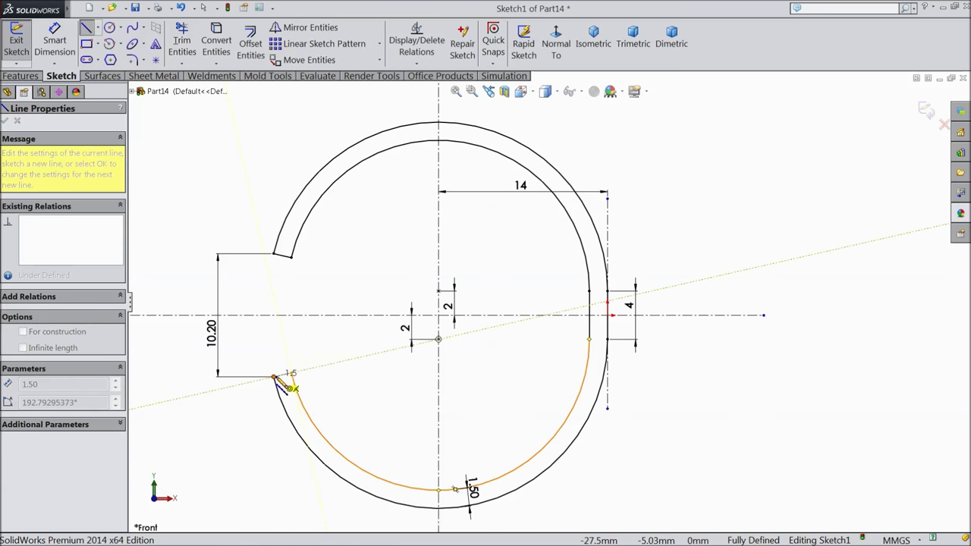
{"action": "left_click", "coordinate": [4, 122]}
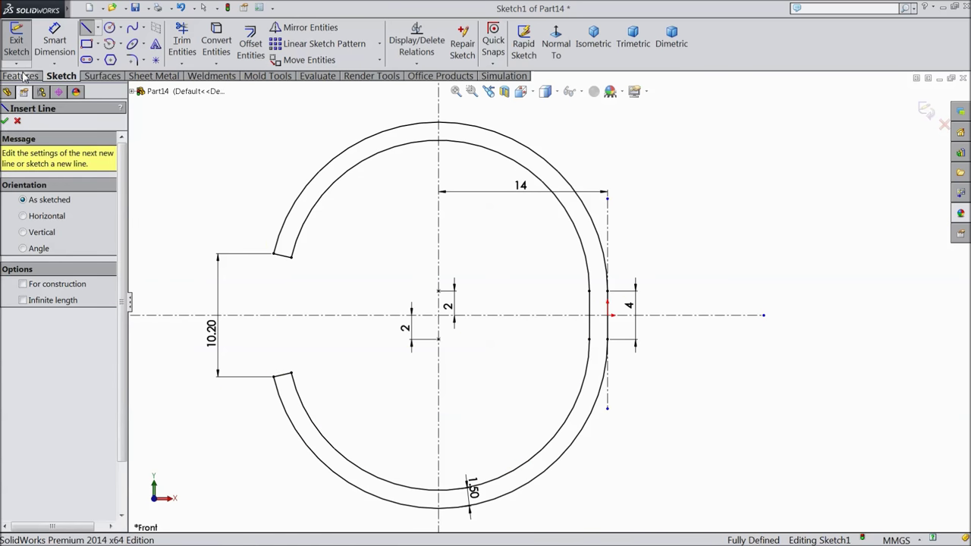
{"action": "left_click", "coordinate": [5, 120]}
{"action": "left_click", "coordinate": [20, 76]}
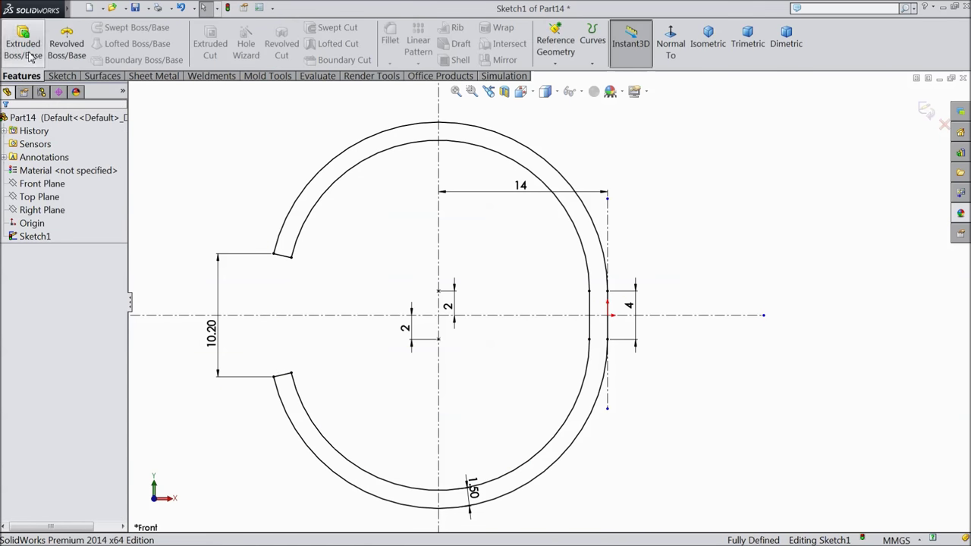
Extrude the closed ring profile 1.5 mm as Boss-Extrude1.
{"action": "left_click", "coordinate": [23, 43]}
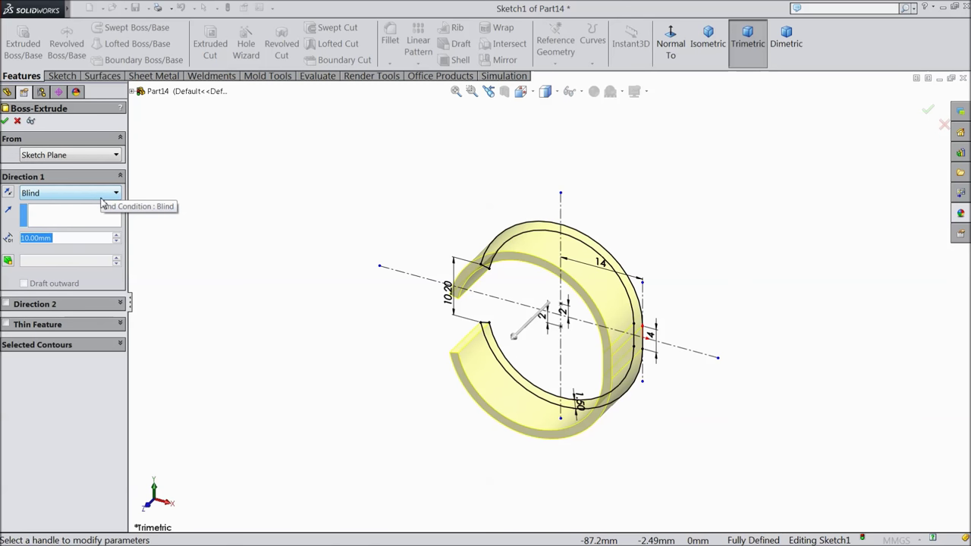
{"action": "type", "text": "1.5"}
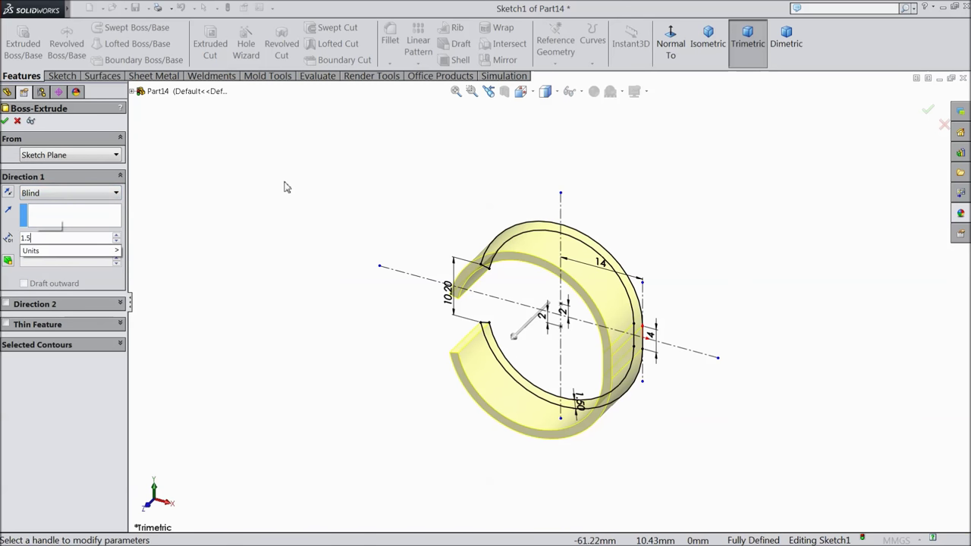
{"action": "key", "text": "Return"}
{"action": "scroll", "coordinate": [584, 319], "scroll_direction": "down", "scroll_amount": 3}
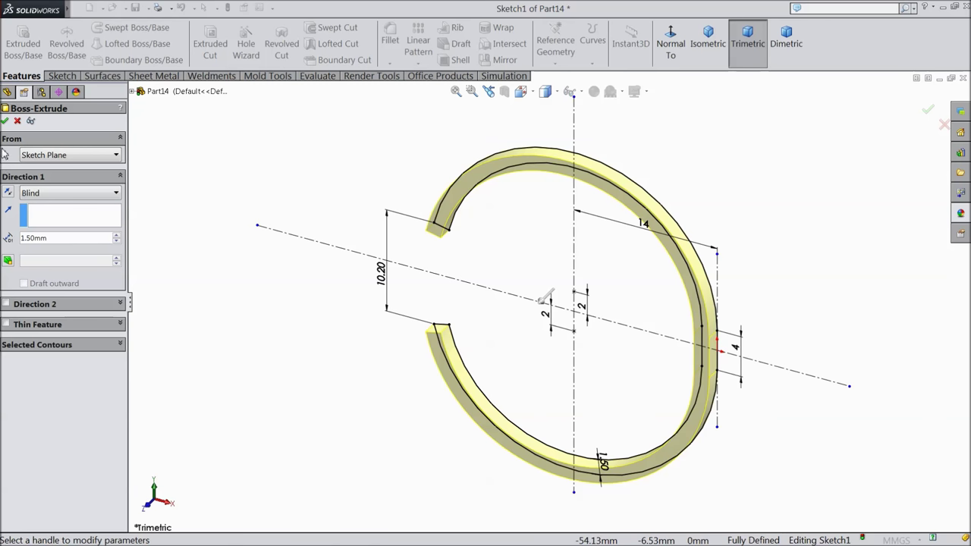
{"action": "left_click", "coordinate": [5, 121]}
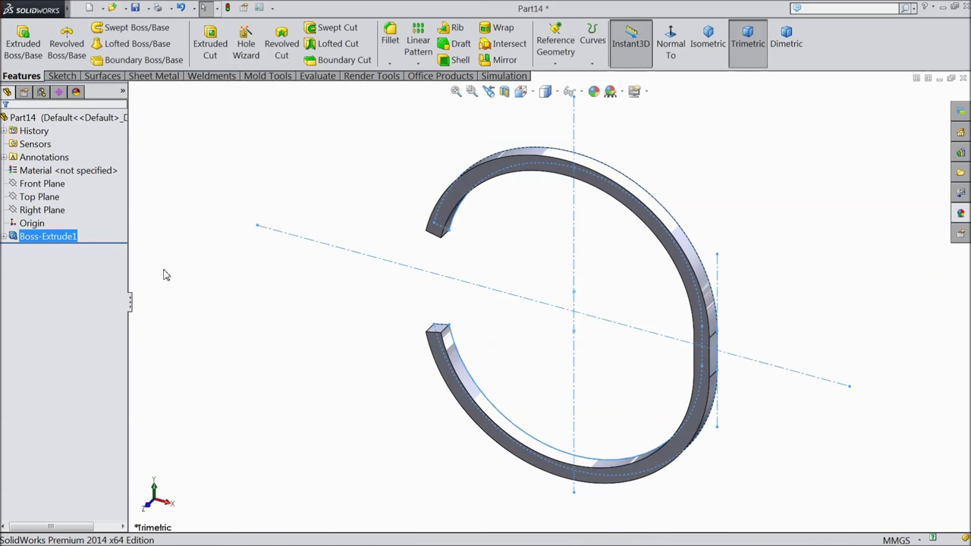
Round the first open end of the ring with a 0.72 mm fillet.
{"action": "left_click", "coordinate": [389, 37]}
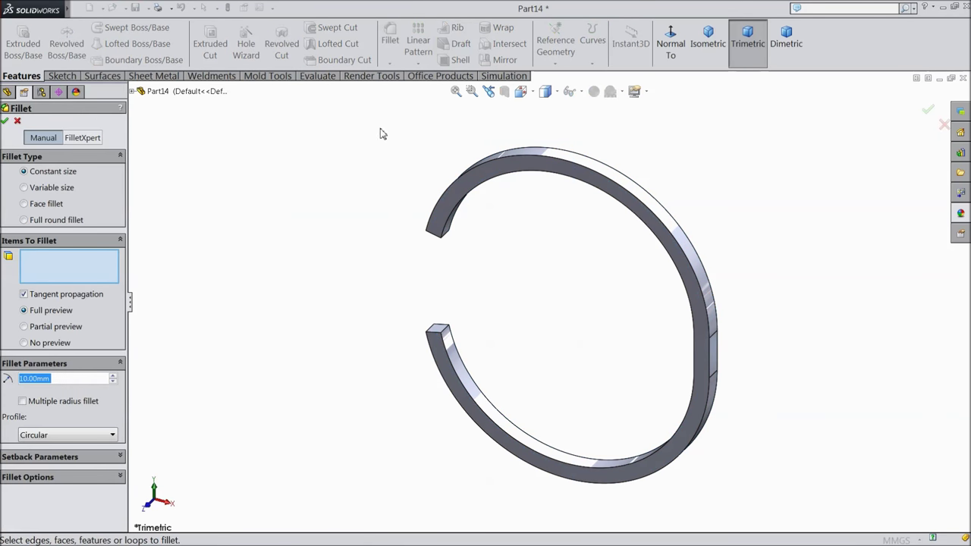
{"action": "type", "text": "0.72"}
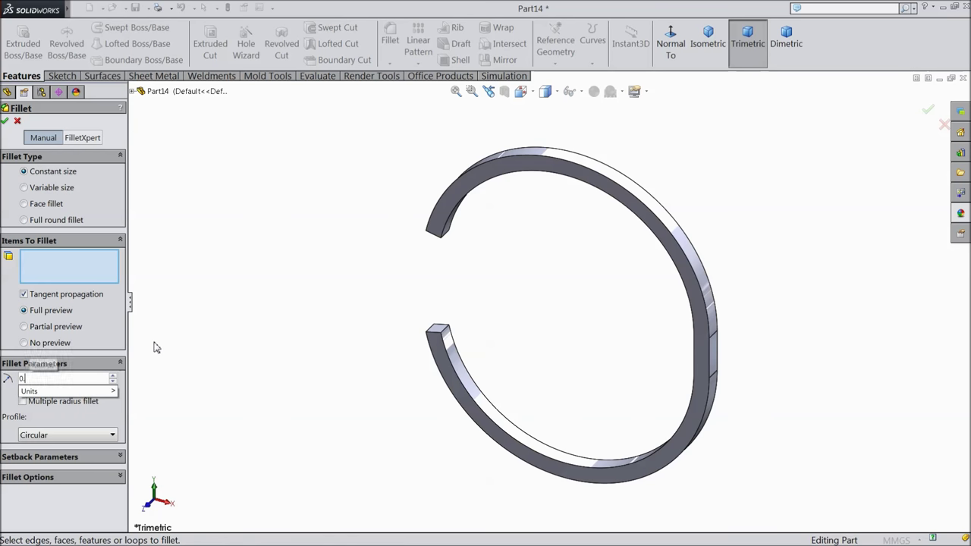
{"action": "key", "text": "Return"}
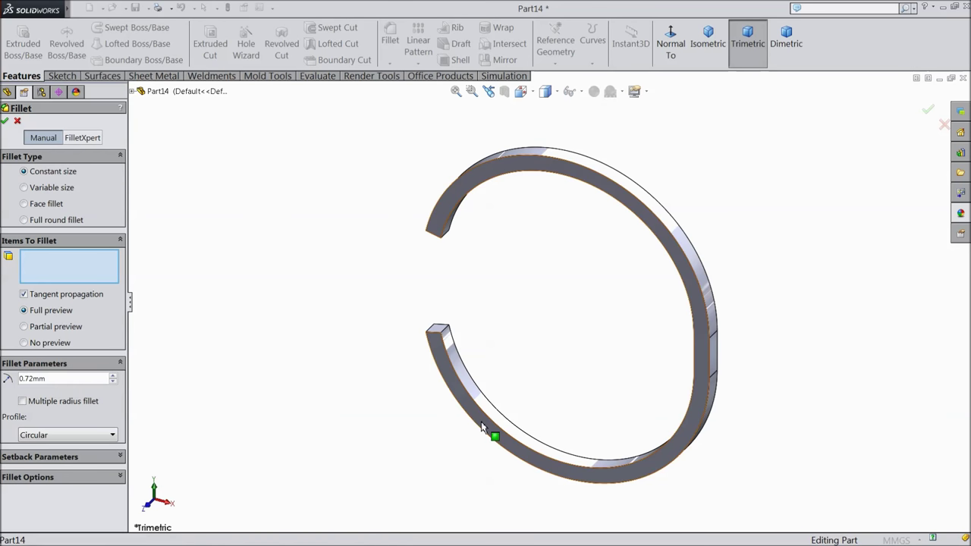
{"action": "left_click", "coordinate": [493, 434]}
{"action": "key", "text": "z"}
{"action": "middle_click_drag", "start_coordinate": [705, 387], "coordinate": [597, 440]}
{"action": "scroll", "coordinate": [510, 367], "scroll_direction": "down", "scroll_amount": 5}
{"action": "left_click", "coordinate": [509, 363]}
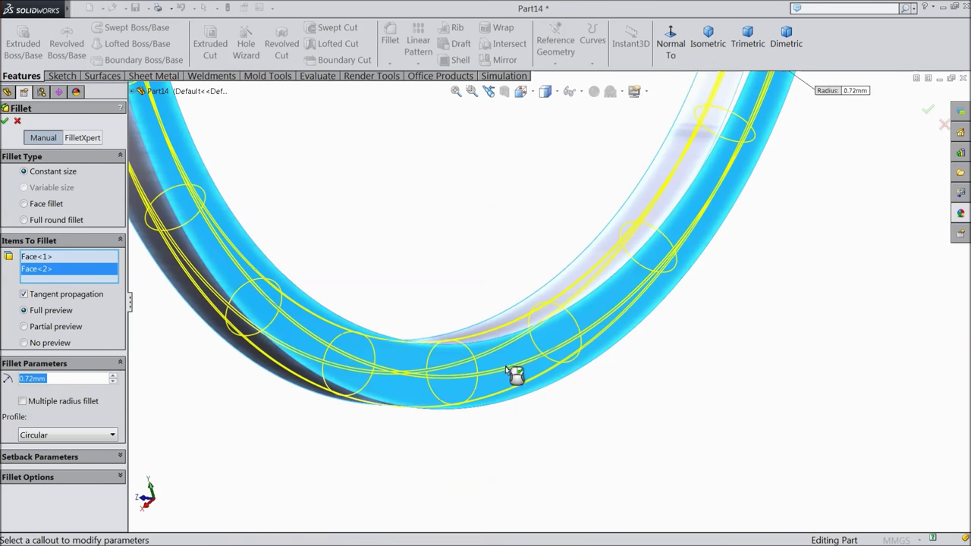
{"action": "scroll", "coordinate": [508, 372], "scroll_direction": "up", "scroll_amount": 5}
{"action": "middle_click_drag", "start_coordinate": [534, 347], "coordinate": [607, 149]}
{"action": "scroll", "coordinate": [606, 149], "scroll_direction": "down", "scroll_amount": 5}
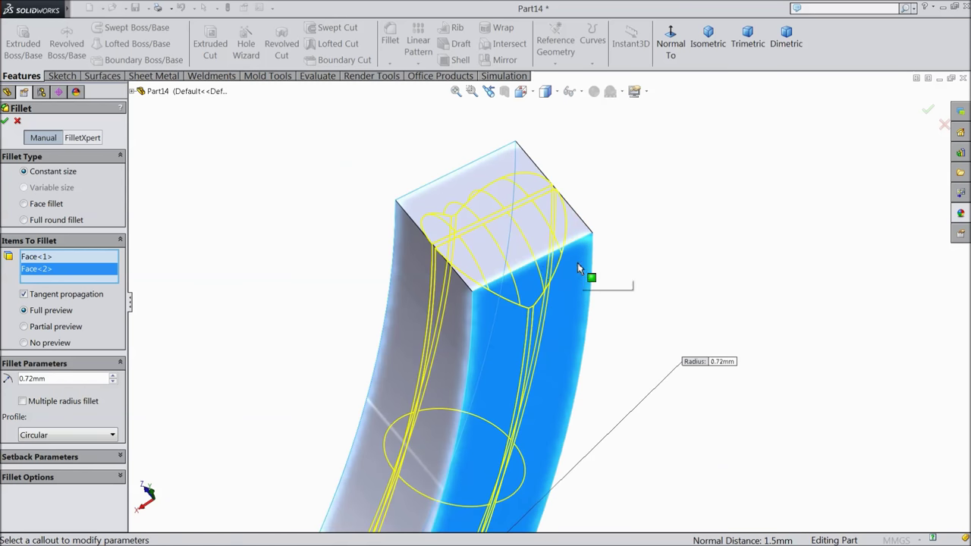
{"action": "left_click", "coordinate": [6, 121]}
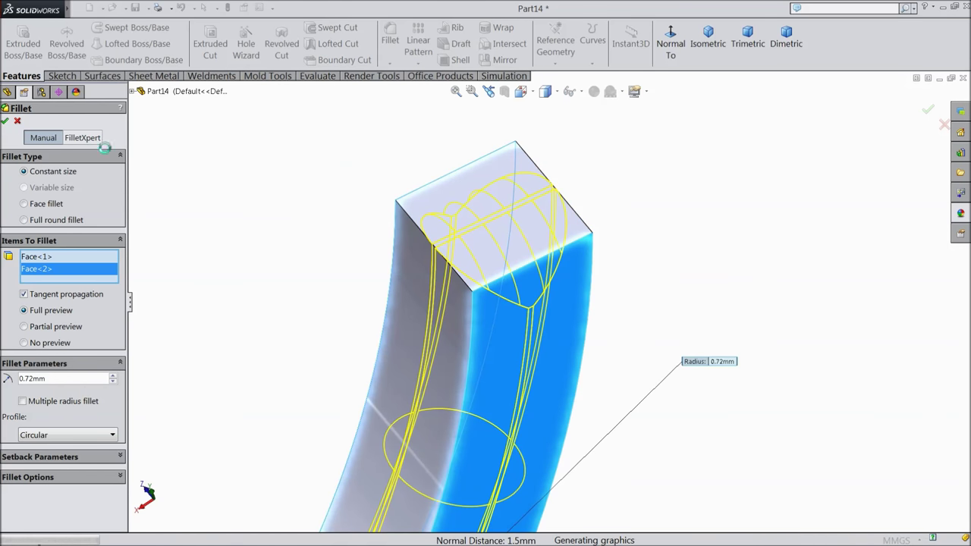
Add a second fillet rounding the ring's other open end.
{"action": "scroll", "coordinate": [379, 256], "scroll_direction": "up", "scroll_amount": 5}
{"action": "middle_click_drag", "start_coordinate": [380, 256], "coordinate": [565, 334]}
{"action": "scroll", "coordinate": [565, 334], "scroll_direction": "down", "scroll_amount": 5}
{"action": "scroll", "coordinate": [565, 334], "scroll_direction": "down", "scroll_amount": 5}
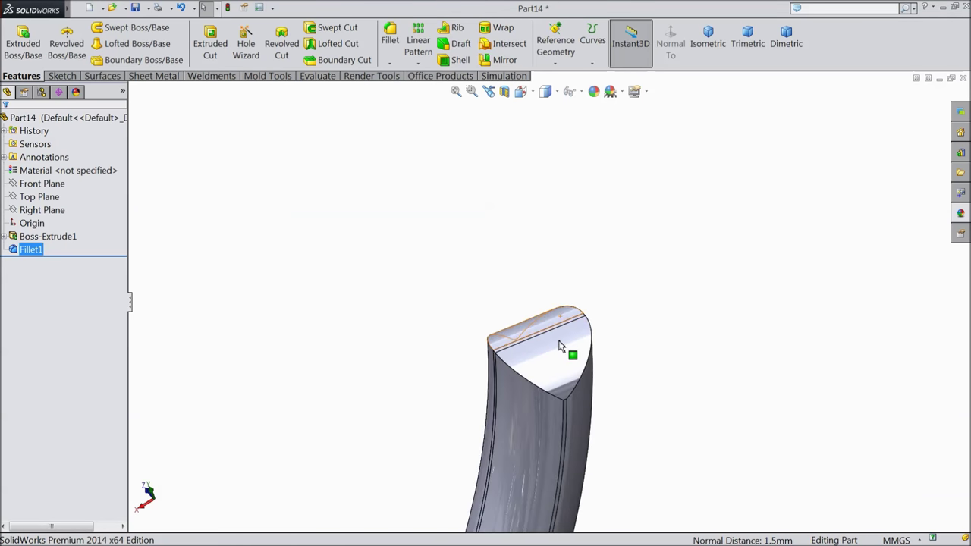
{"action": "left_click", "coordinate": [390, 44]}
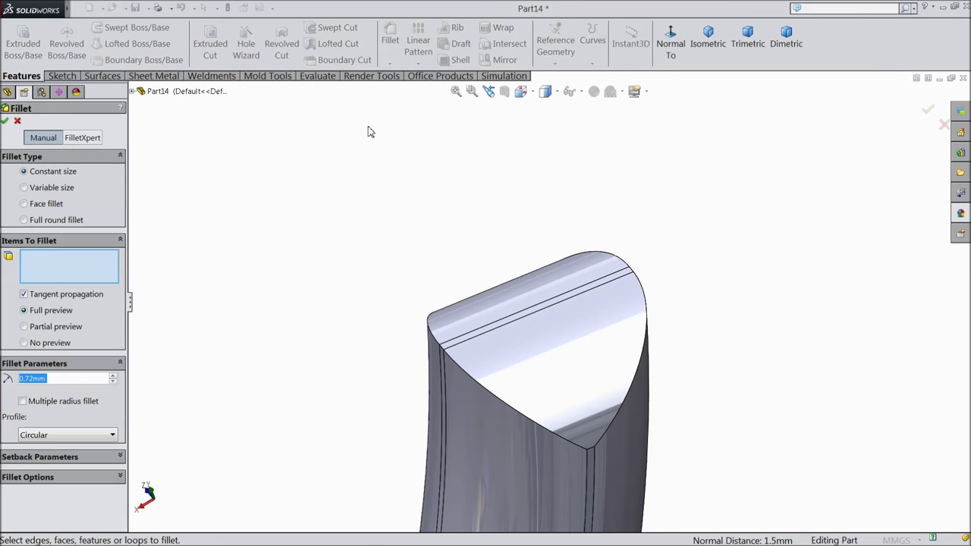
{"action": "left_click", "coordinate": [525, 319]}
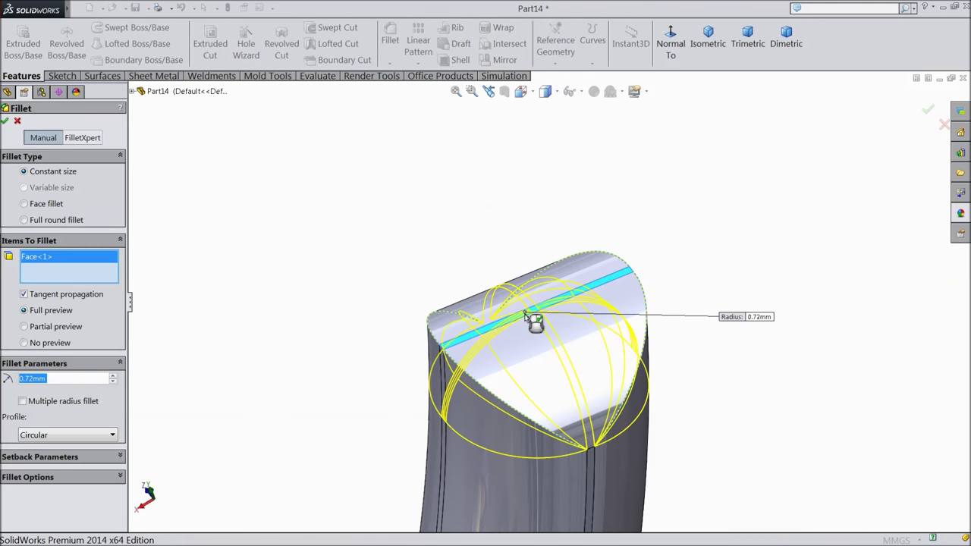
{"action": "scroll", "coordinate": [489, 317], "scroll_direction": "up", "scroll_amount": 8}
{"action": "middle_click_drag", "start_coordinate": [485, 312], "coordinate": [513, 242]}
{"action": "scroll", "coordinate": [513, 241], "scroll_direction": "down", "scroll_amount": 8}
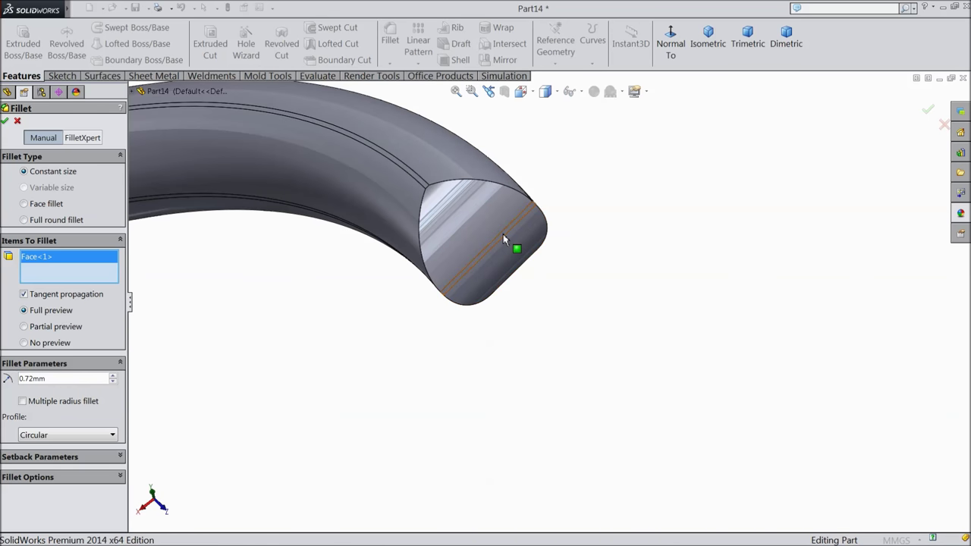
{"action": "left_click", "coordinate": [503, 233]}
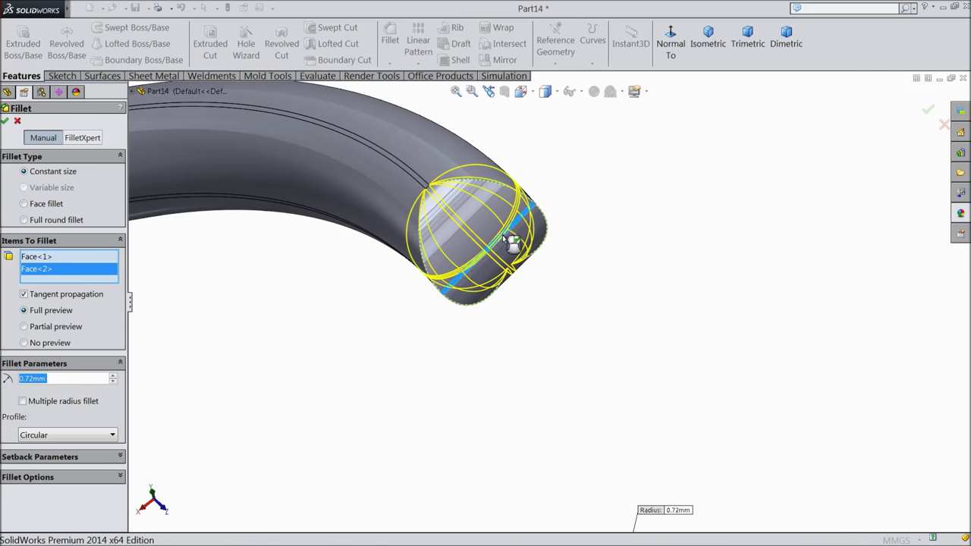
{"action": "left_click", "coordinate": [4, 122]}
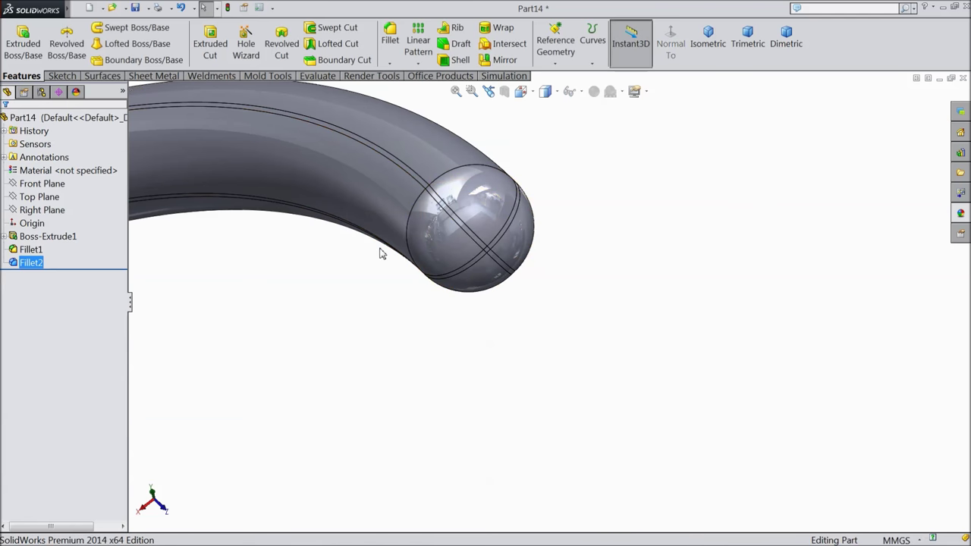
Orbit the ring to see it edge-on and select the whole part.
{"action": "scroll", "coordinate": [382, 253], "scroll_direction": "up", "scroll_amount": 8}
{"action": "scroll", "coordinate": [386, 264], "scroll_direction": "up", "scroll_amount": 2}
{"action": "middle_click_drag", "start_coordinate": [394, 272], "coordinate": [628, 303]}
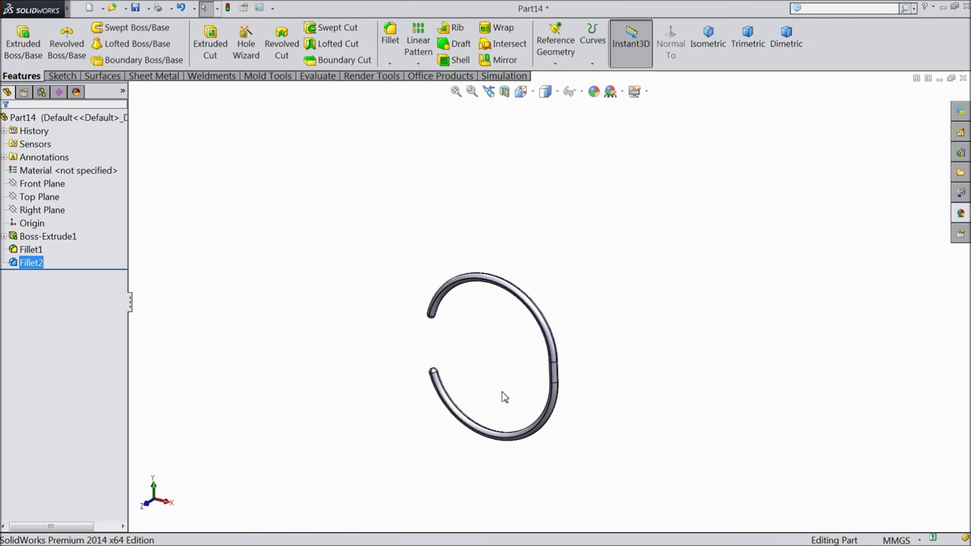
{"action": "scroll", "coordinate": [557, 319], "scroll_direction": "down", "scroll_amount": 5}
{"action": "left_click", "coordinate": [23, 117]}
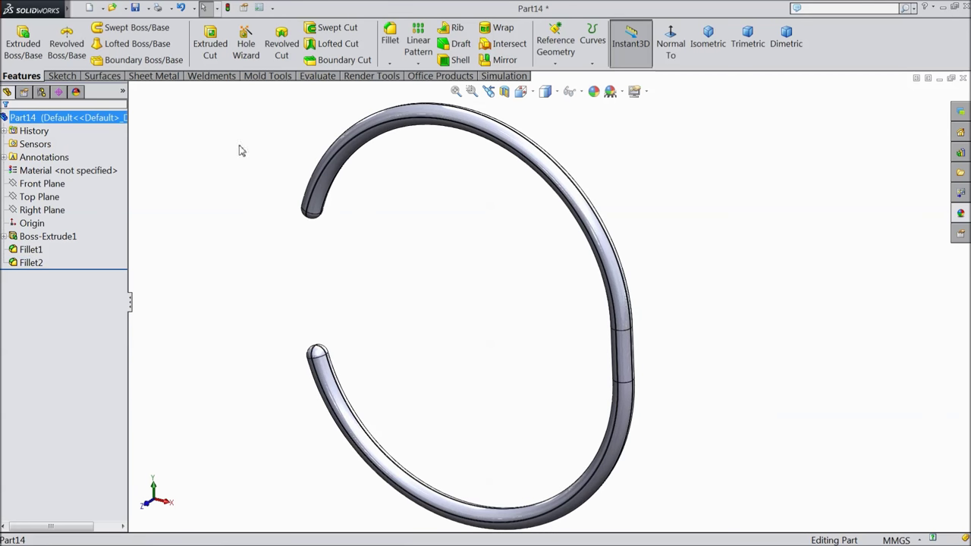
Apply the brushed chromium appearance from Metal > Chrome to the ring.
{"action": "left_click", "coordinate": [953, 218]}
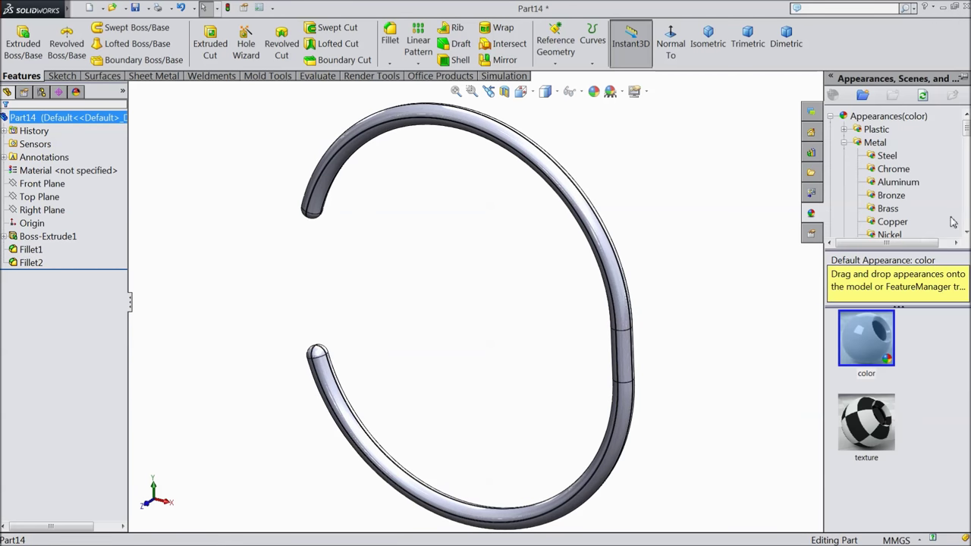
{"action": "left_click", "coordinate": [892, 170]}
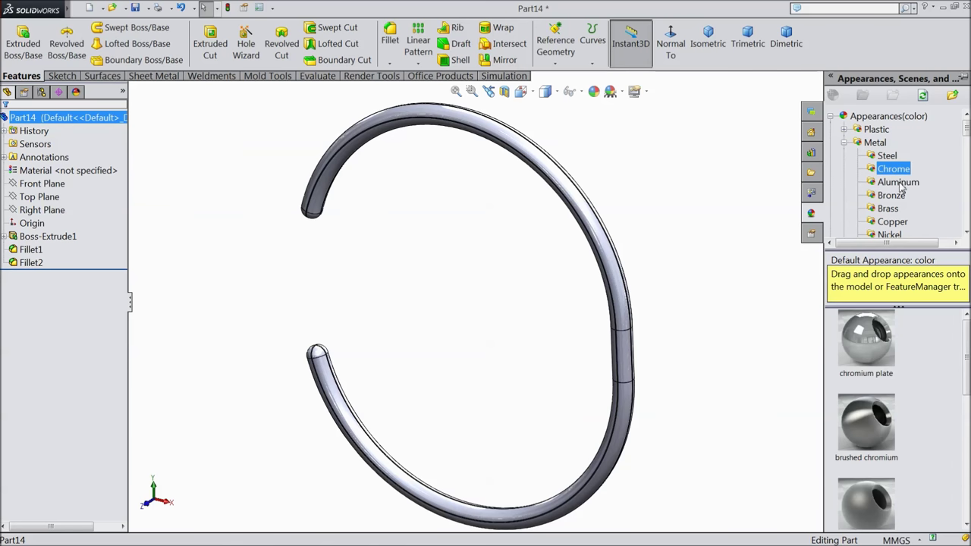
{"action": "left_click_drag", "start_coordinate": [965, 386], "coordinate": [965, 419]}
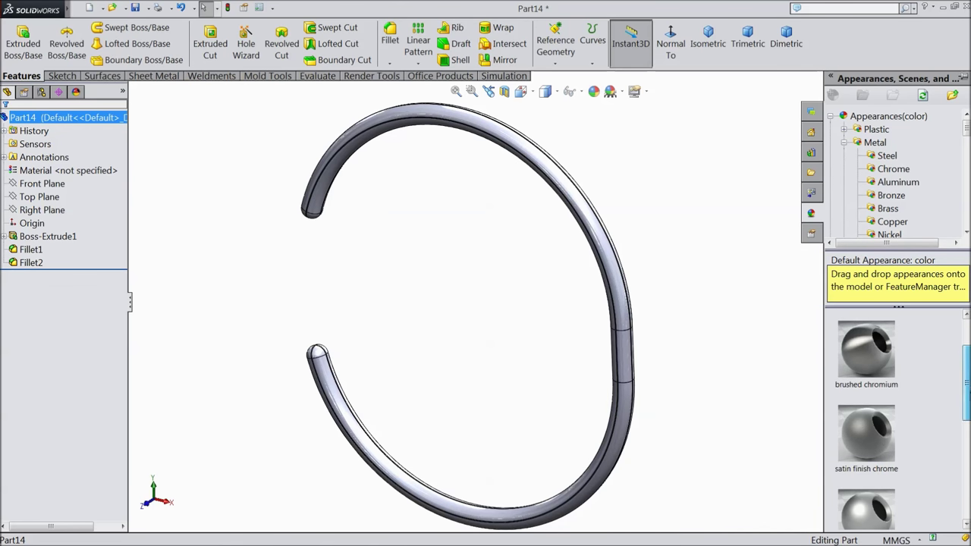
{"action": "double_click", "coordinate": [854, 446]}
{"action": "mouse_move", "coordinate": [700, 381]}
{"action": "middle_mouse_down"}
{"action": "mouse_move", "coordinate": [735, 254]}
{"action": "mouse_move", "coordinate": [715, 296]}
{"action": "mouse_move", "coordinate": [720, 336]}
{"action": "mouse_move", "coordinate": [708, 338]}
{"action": "middle_mouse_up"}
{"action": "double_click", "coordinate": [874, 359]}
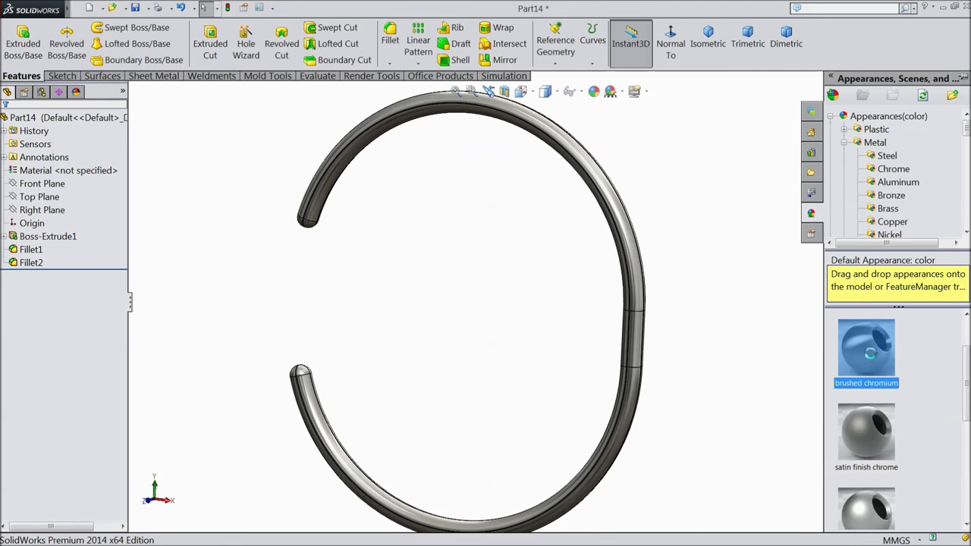
{"action": "mouse_move", "coordinate": [766, 343]}
{"action": "middle_mouse_down"}
{"action": "mouse_move", "coordinate": [667, 321]}
{"action": "mouse_move", "coordinate": [639, 335]}
{"action": "mouse_move", "coordinate": [763, 301]}
{"action": "mouse_move", "coordinate": [780, 323]}
{"action": "mouse_move", "coordinate": [831, 300]}
{"action": "mouse_move", "coordinate": [842, 330]}
{"action": "mouse_move", "coordinate": [834, 334]}
{"action": "middle_mouse_up"}
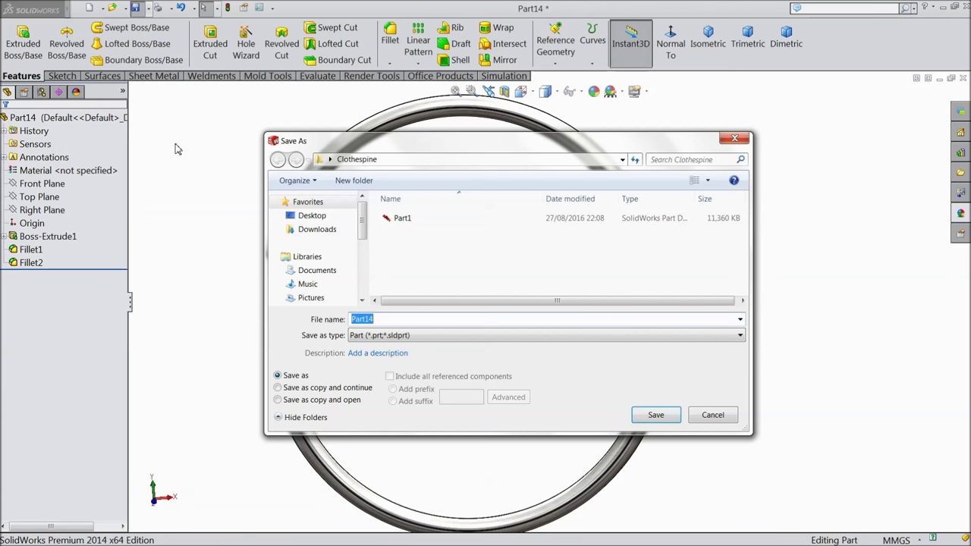
Save the ring part as Spring in the Clothespine folder.
{"action": "type", "text": "pring"}
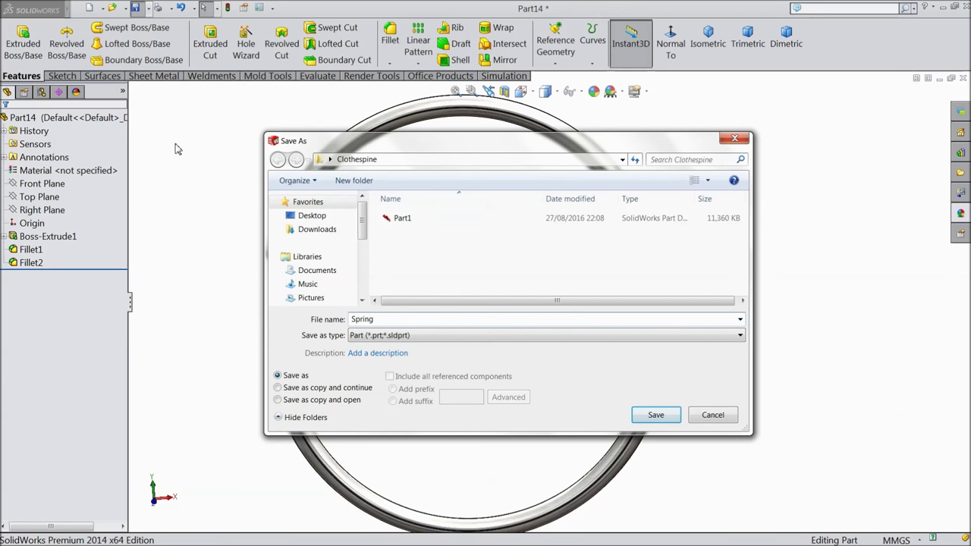
{"action": "left_click", "coordinate": [653, 420]}
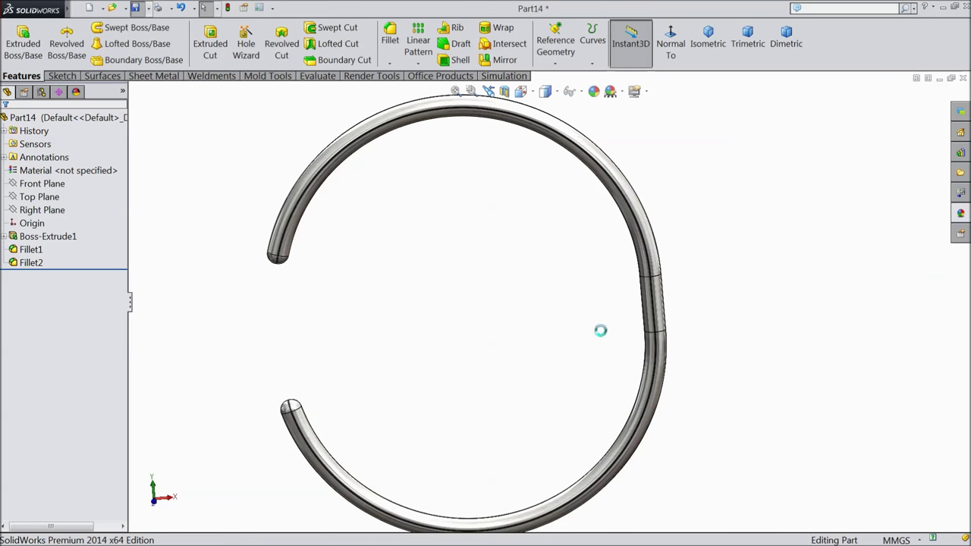
{"action": "scroll", "coordinate": [495, 306], "scroll_direction": "up", "scroll_amount": 3}
{"action": "middle_click_drag", "start_coordinate": [496, 305], "coordinate": [538, 295]}
{"action": "scroll", "coordinate": [536, 306], "scroll_direction": "down", "scroll_amount": 2}
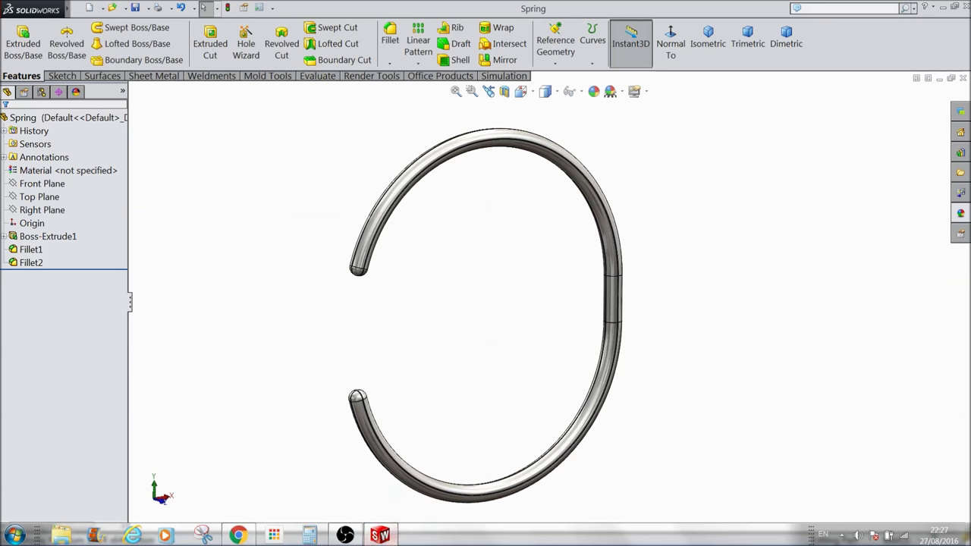
{"action": "left_click", "coordinate": [345, 537]}
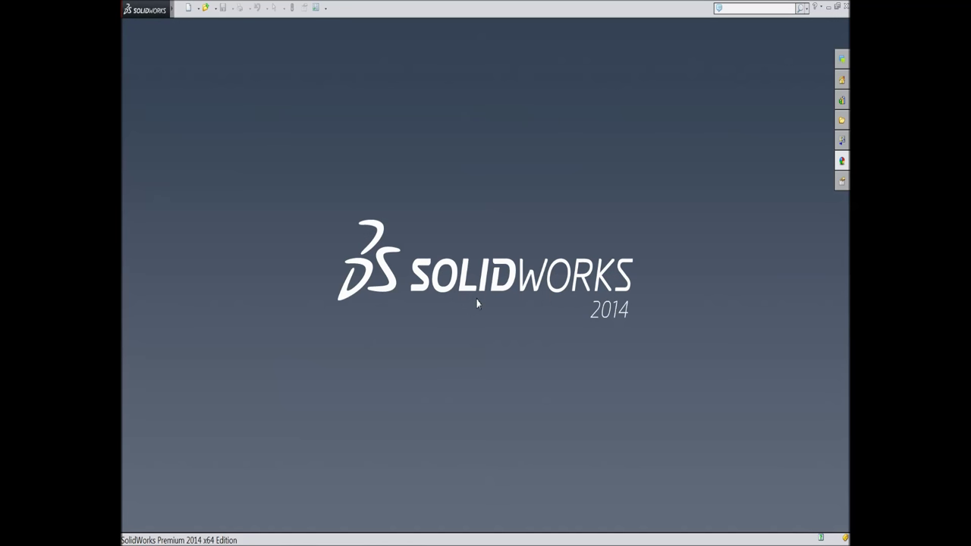
Create a new assembly document.
{"action": "left_click", "coordinate": [191, 9]}
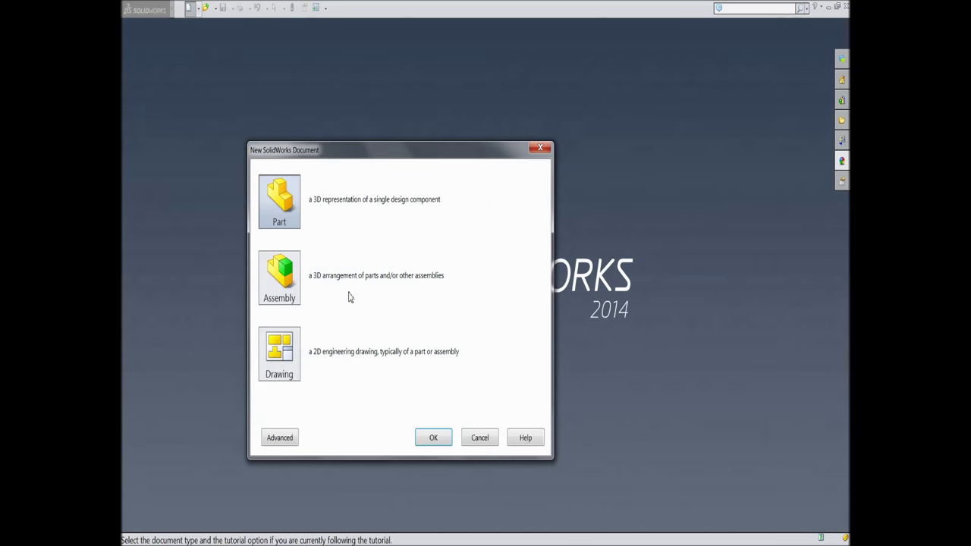
{"action": "left_click", "coordinate": [287, 292]}
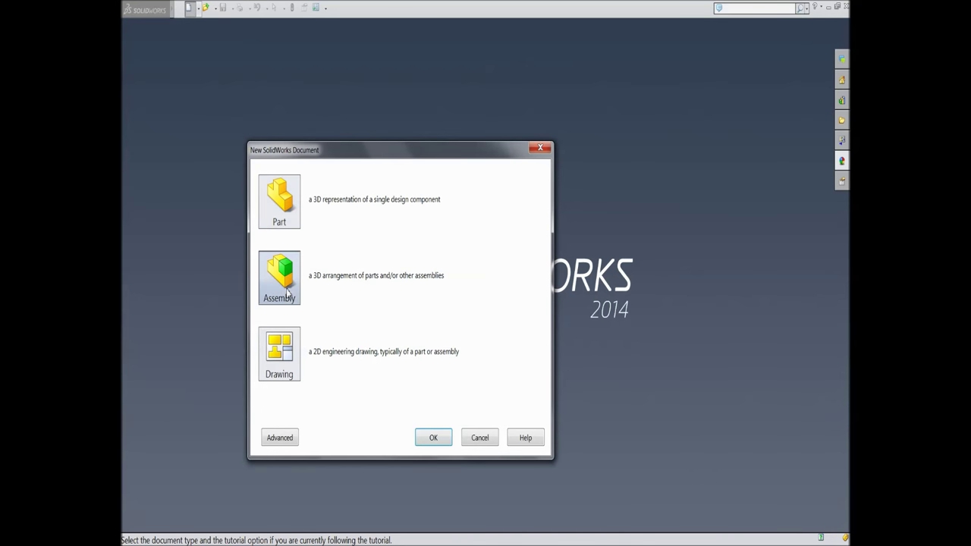
{"action": "left_click", "coordinate": [447, 444]}
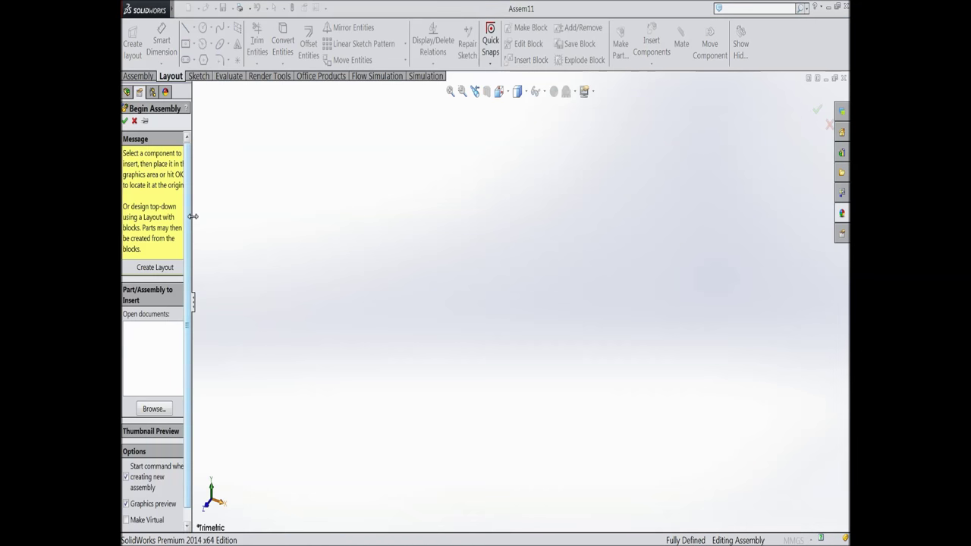
{"action": "left_click_drag", "start_coordinate": [195, 216], "coordinate": [217, 216]}
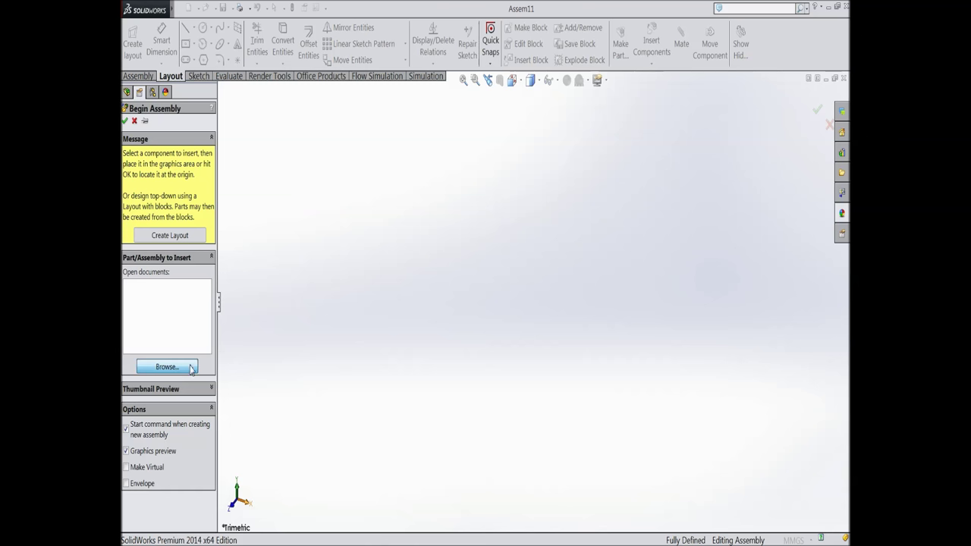
Insert the Part1 and Spring files and place the Spring ring in the assembly.
{"action": "left_click", "coordinate": [185, 367]}
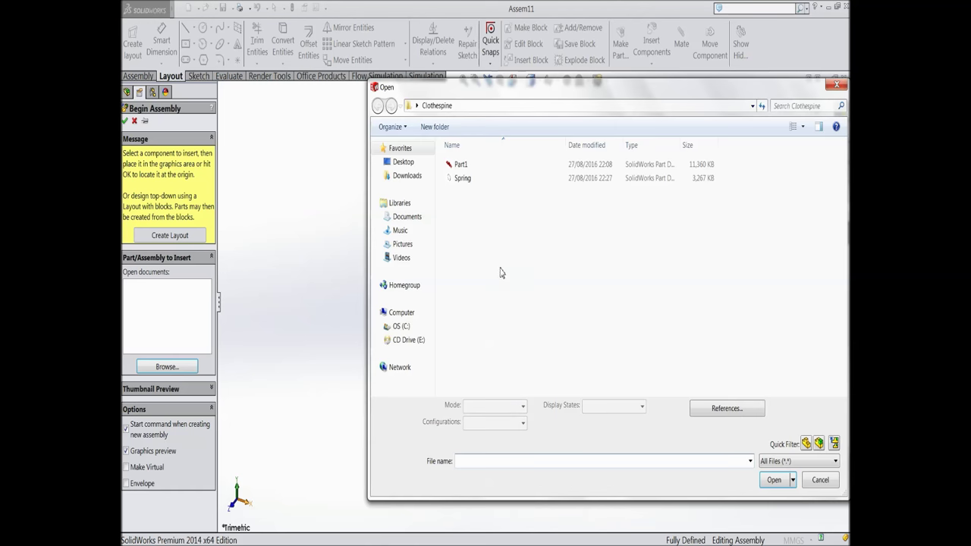
{"action": "left_click", "coordinate": [464, 167]}
{"action": "left_click", "coordinate": [461, 179]}
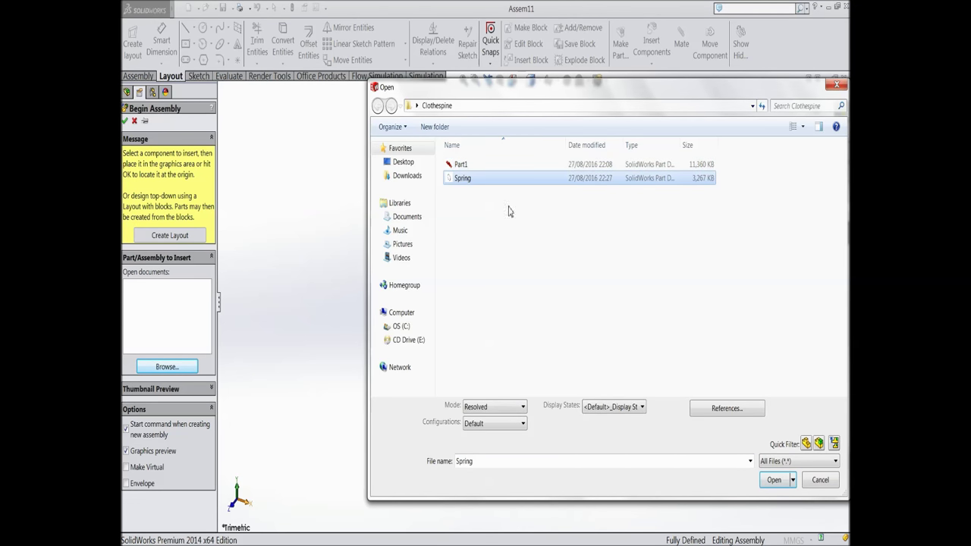
{"action": "left_click", "coordinate": [462, 165]}
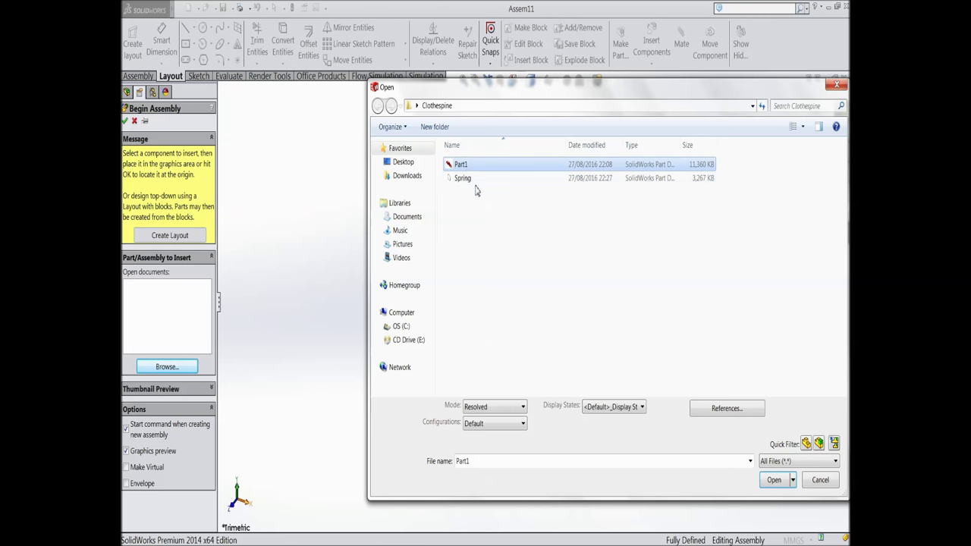
{"action": "left_click", "coordinate": [469, 180], "text": "shift"}
{"action": "left_click", "coordinate": [774, 487]}
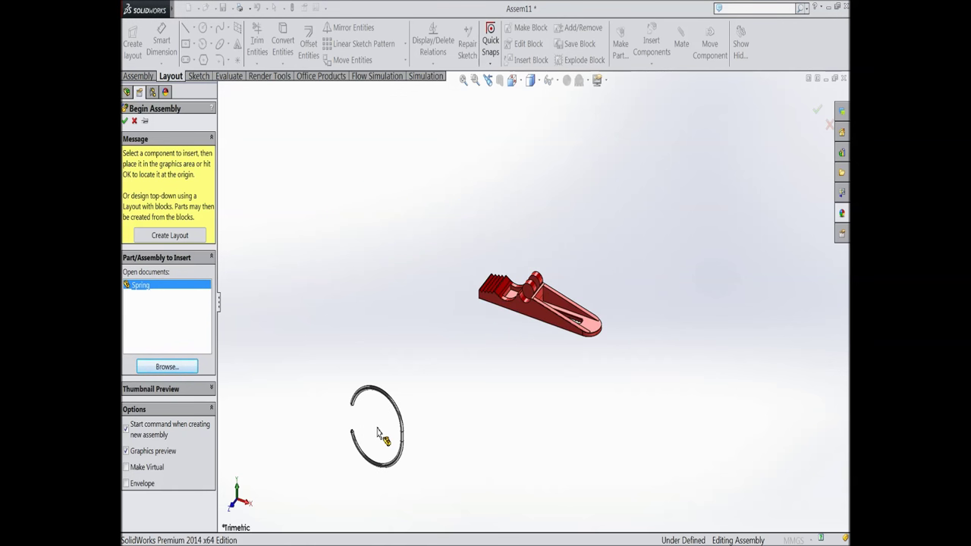
{"action": "left_click", "coordinate": [424, 404]}
Move the spring up beneath the red half and apply the Plain White scene background.
{"action": "left_click_drag", "start_coordinate": [339, 453], "coordinate": [522, 377]}
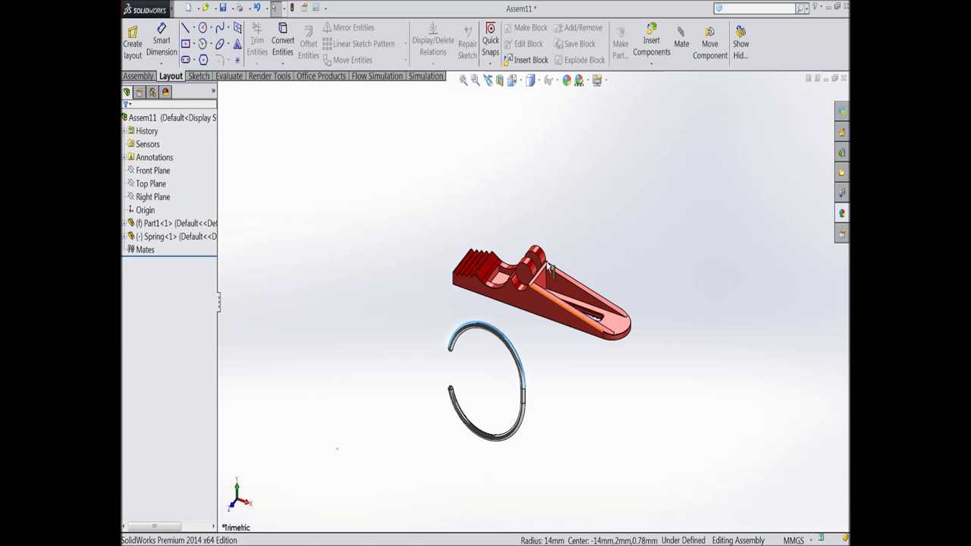
{"action": "left_click", "coordinate": [587, 82]}
{"action": "left_click", "coordinate": [607, 31]}
Raise the document's shaded image quality slider to its maximum High setting.
{"action": "left_click", "coordinate": [599, 80]}
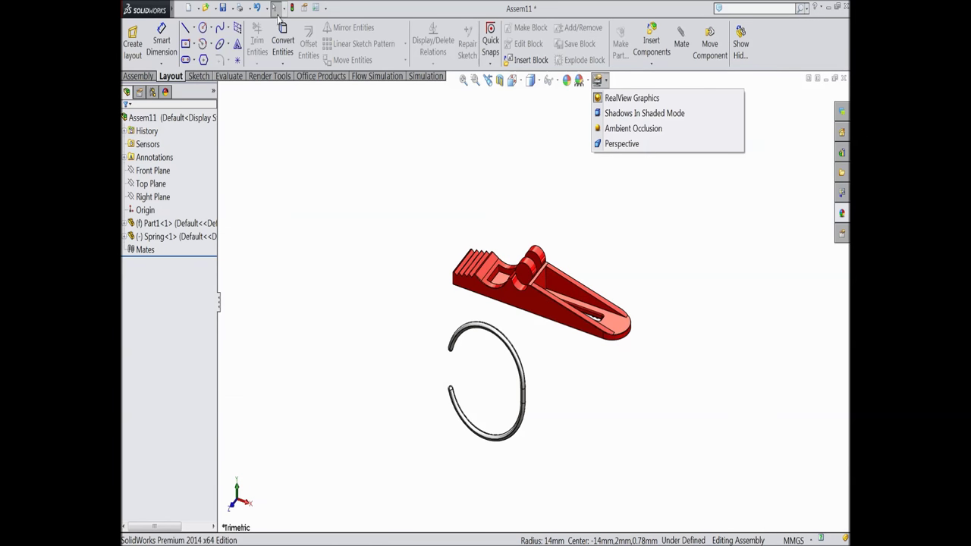
{"action": "left_click", "coordinate": [317, 8]}
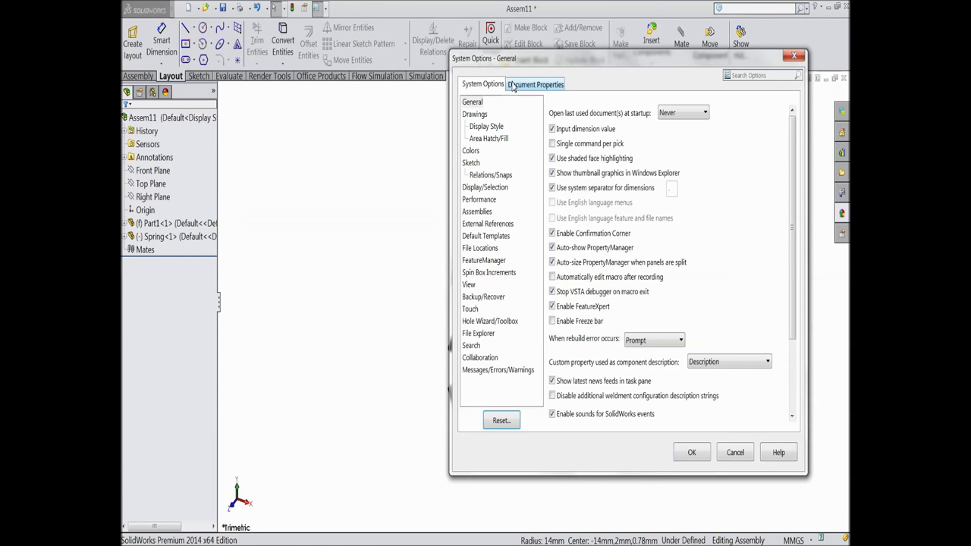
{"action": "left_click", "coordinate": [512, 86]}
{"action": "left_click", "coordinate": [485, 199]}
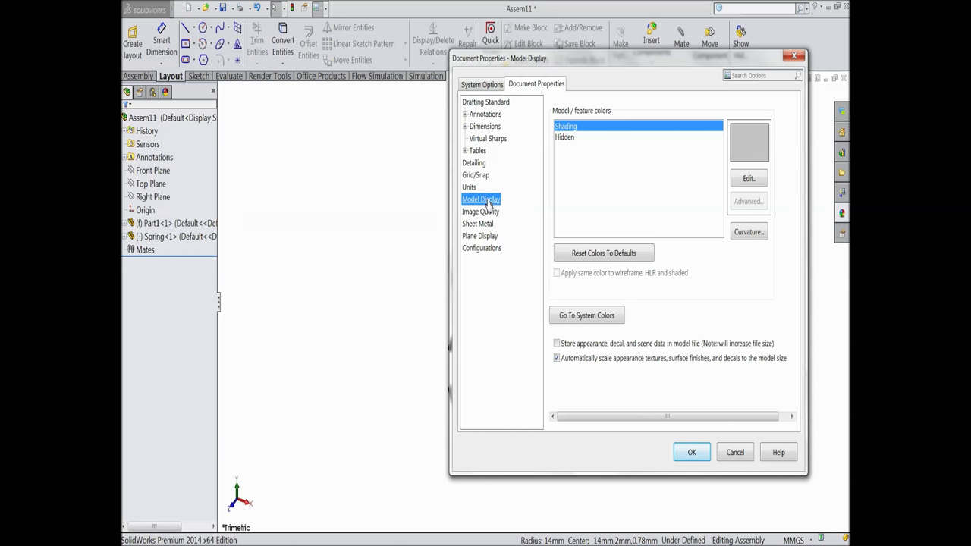
{"action": "left_click", "coordinate": [486, 212]}
{"action": "left_click_drag", "start_coordinate": [709, 136], "coordinate": [742, 136]}
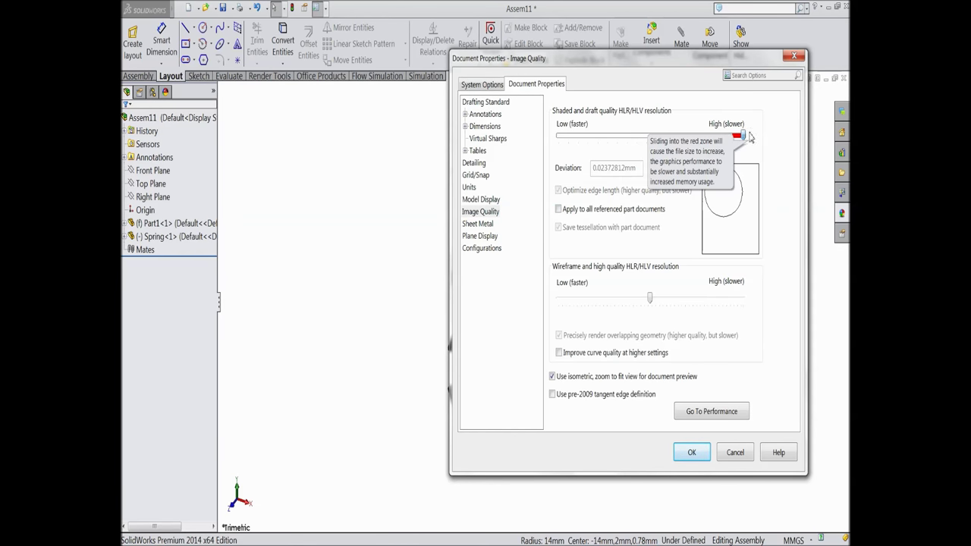
{"action": "left_click", "coordinate": [692, 453]}
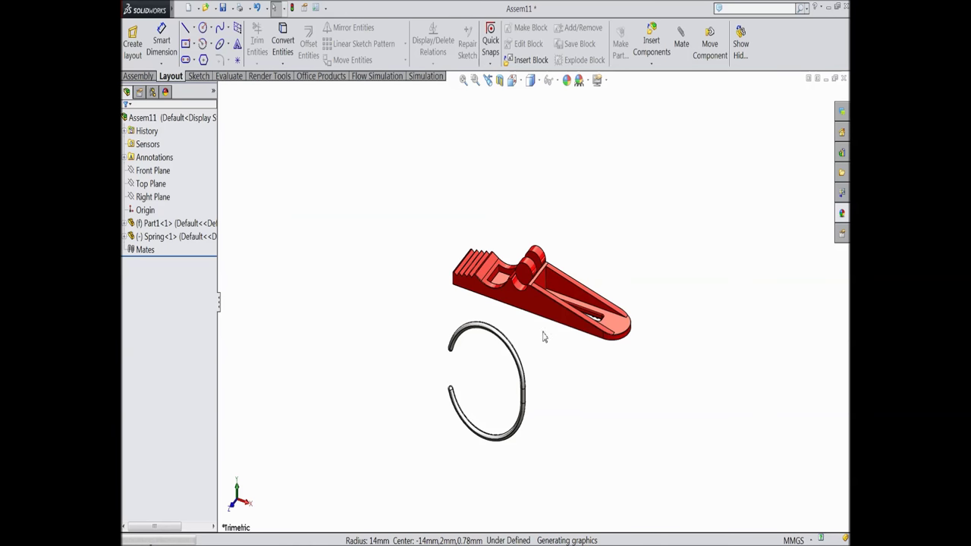
Insert a second copy of the clip half and accept its automatic SmartMate.
{"action": "scroll", "coordinate": [524, 330], "scroll_direction": "down", "scroll_amount": 4}
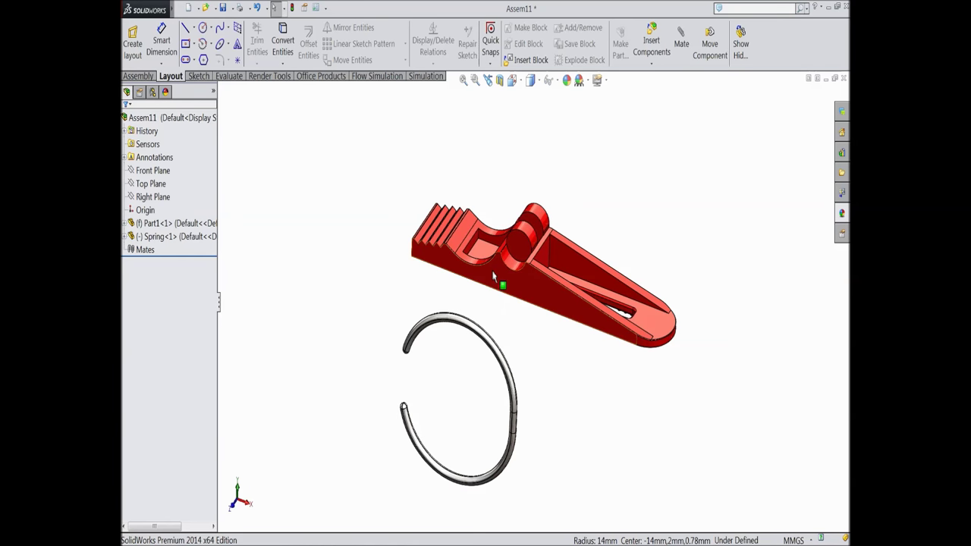
{"action": "left_click_drag", "start_coordinate": [497, 281], "coordinate": [446, 276], "text": "ctrl"}
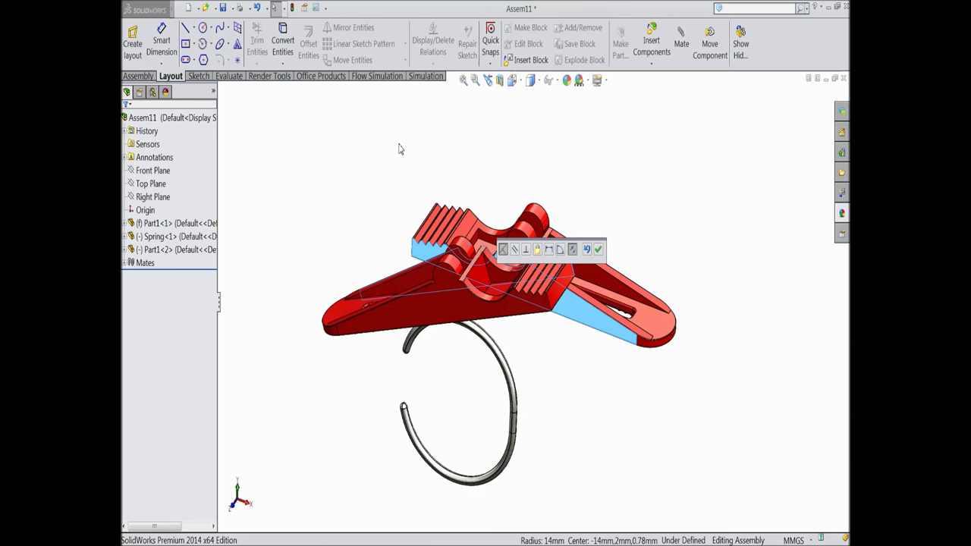
{"action": "left_click", "coordinate": [598, 249]}
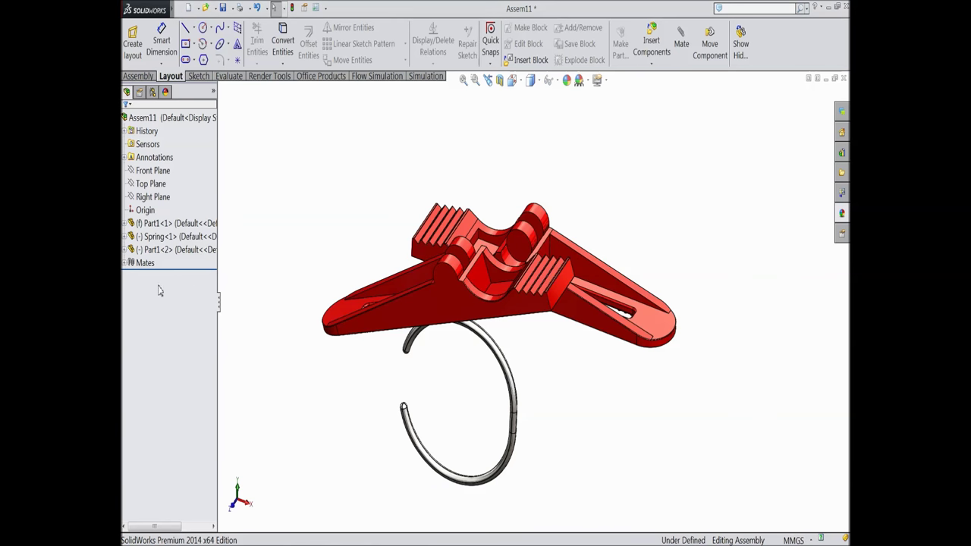
Delete the Coincident11 mate from the Mates folder.
{"action": "double_click", "coordinate": [134, 264]}
{"action": "right_click", "coordinate": [146, 276]}
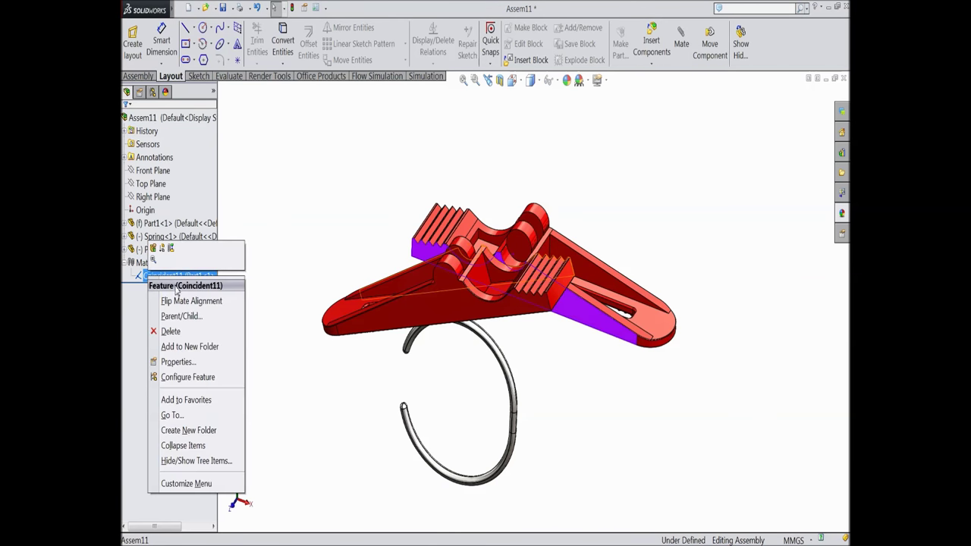
{"action": "left_click", "coordinate": [175, 335]}
{"action": "left_click", "coordinate": [553, 202]}
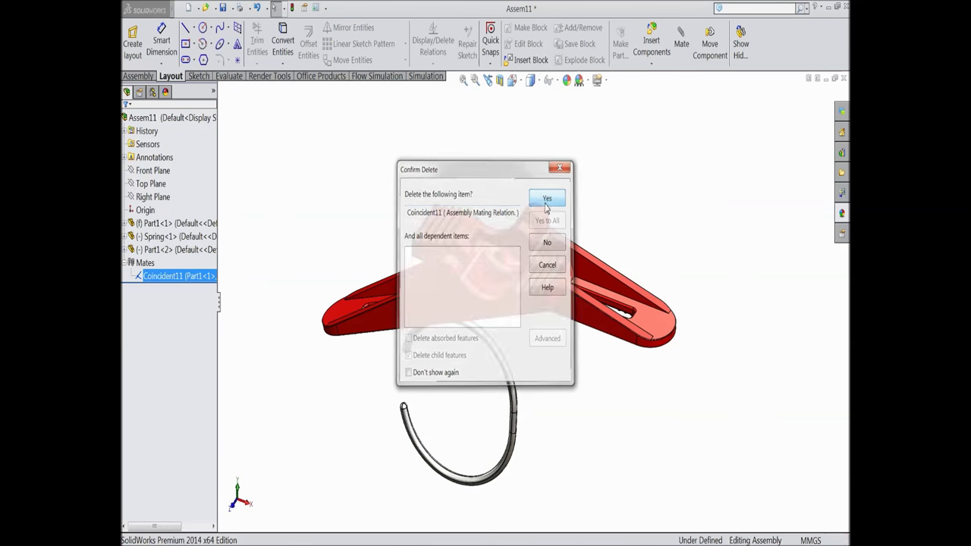
Select Part1<2> and switch component movement to Rotate Component.
{"action": "scroll", "coordinate": [475, 285], "scroll_direction": "down", "scroll_amount": 2}
{"action": "scroll", "coordinate": [475, 285], "scroll_direction": "down", "scroll_amount": 2}
{"action": "left_click", "coordinate": [391, 259]}
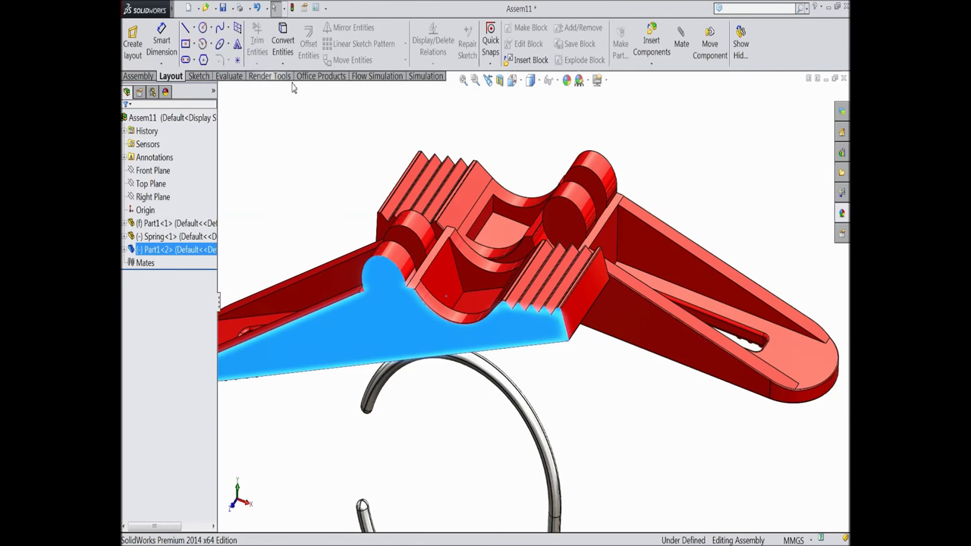
{"action": "left_click", "coordinate": [138, 75]}
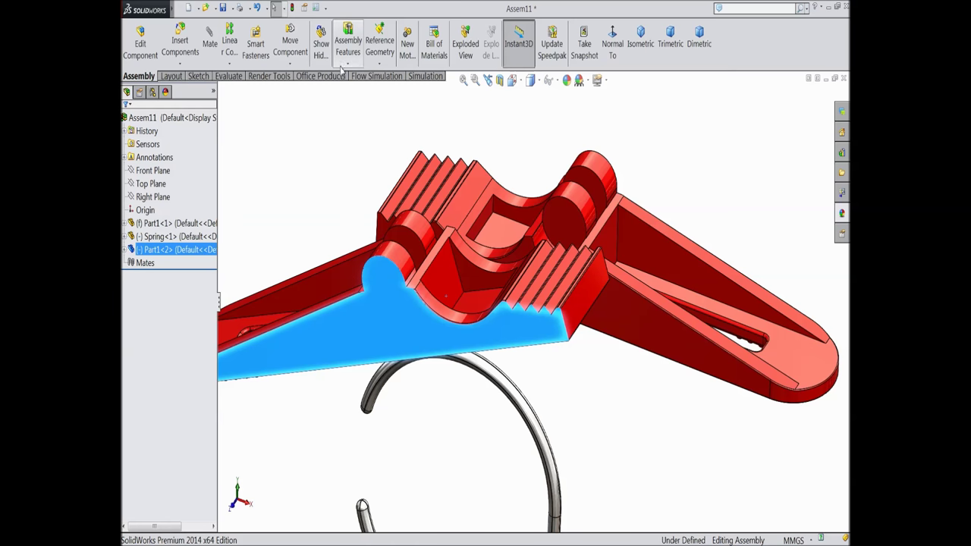
{"action": "left_click", "coordinate": [290, 64]}
{"action": "left_click", "coordinate": [313, 91]}
{"action": "scroll", "coordinate": [438, 336], "scroll_direction": "up", "scroll_amount": 3}
Rotate Part1<2> to face the first half and swing it into place about the hinge.
{"action": "left_click_drag", "start_coordinate": [438, 336], "coordinate": [360, 181]}
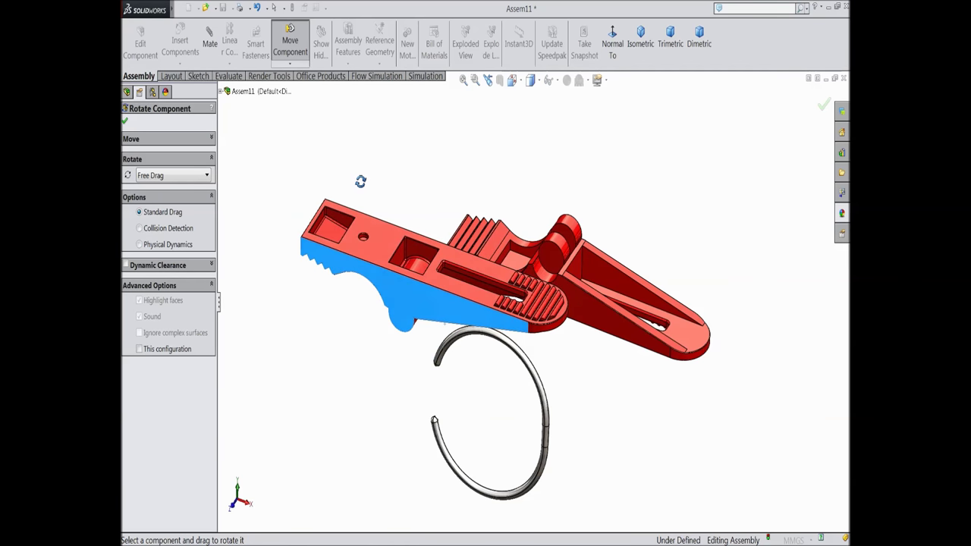
{"action": "left_click", "coordinate": [124, 122]}
{"action": "left_click_drag", "start_coordinate": [411, 301], "coordinate": [561, 321]}
{"action": "middle_click_drag", "start_coordinate": [561, 320], "coordinate": [521, 248]}
Orbit to see the whole clip and spring, clear the selection, and start a new mate.
{"action": "middle_click_drag", "start_coordinate": [530, 176], "coordinate": [556, 250]}
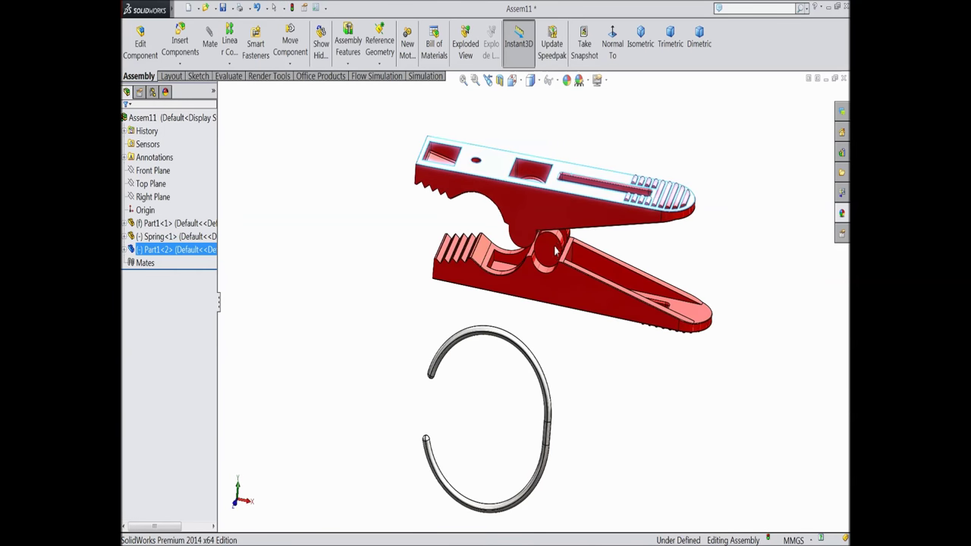
{"action": "scroll", "coordinate": [531, 251], "scroll_direction": "down", "scroll_amount": 3}
{"action": "left_click", "coordinate": [301, 232]}
{"action": "scroll", "coordinate": [296, 262], "scroll_direction": "up", "scroll_amount": 2}
{"action": "scroll", "coordinate": [300, 241], "scroll_direction": "down", "scroll_amount": 4}
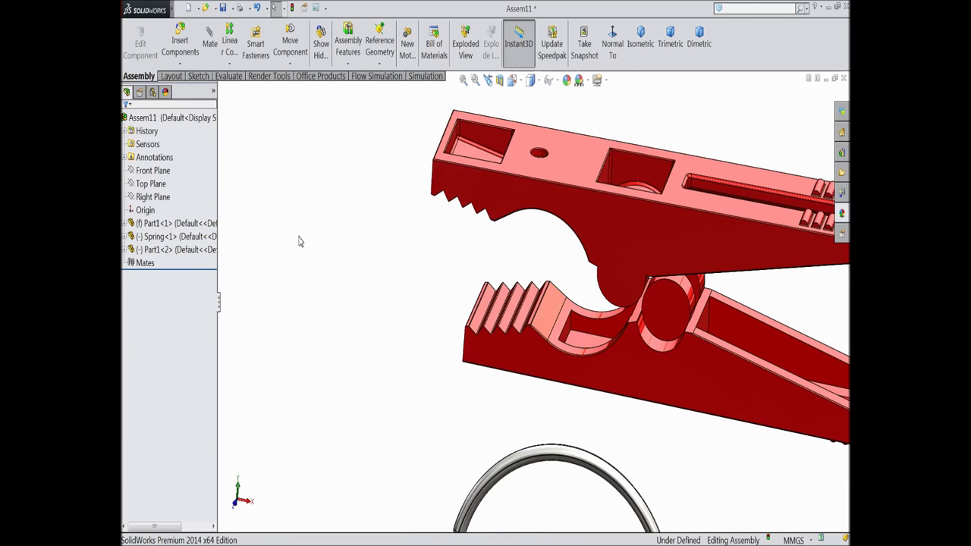
{"action": "left_click", "coordinate": [212, 46]}
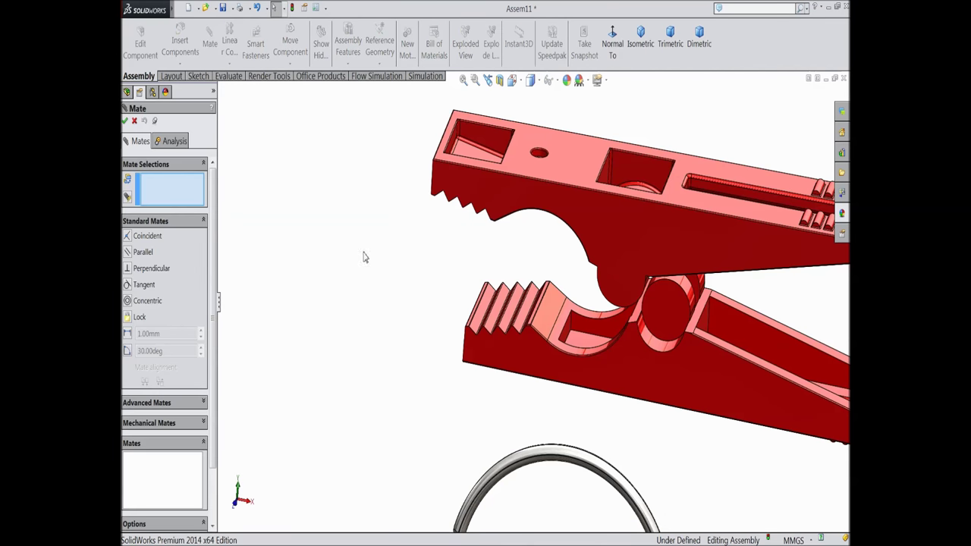
Mate the pivot cylinder faces of both halves with a Concentric mate.
{"action": "scroll", "coordinate": [668, 341], "scroll_direction": "down", "scroll_amount": 2}
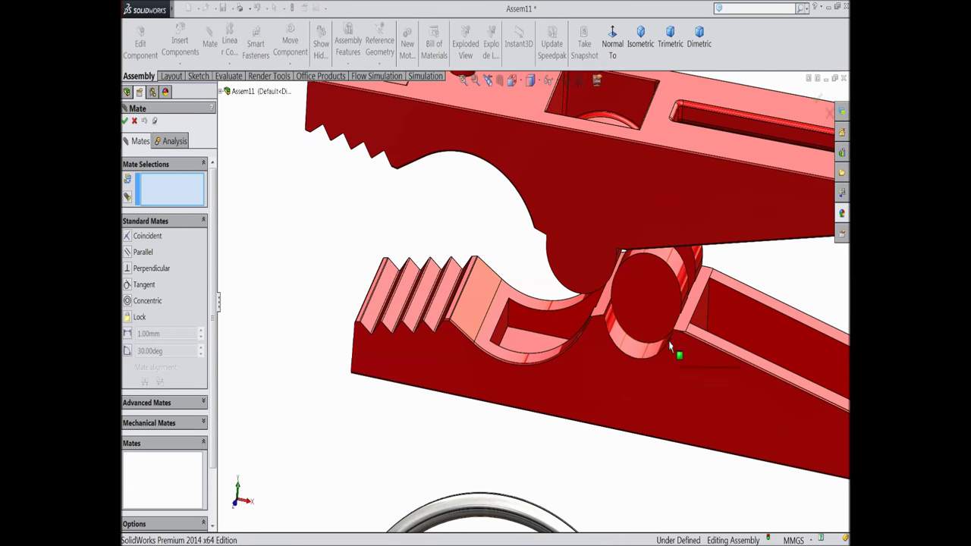
{"action": "left_click", "coordinate": [632, 354]}
{"action": "middle_click_drag", "start_coordinate": [626, 367], "coordinate": [607, 298]}
{"action": "left_click", "coordinate": [609, 277]}
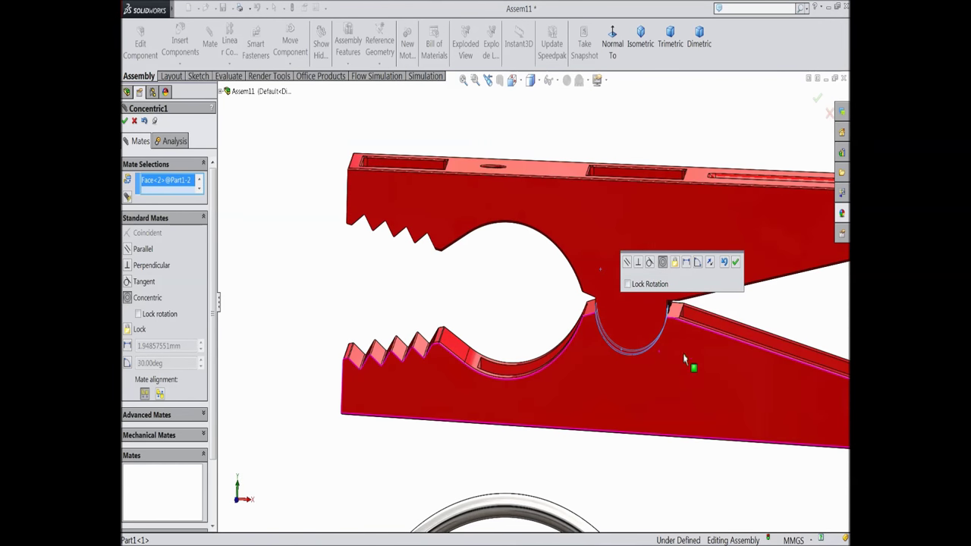
{"action": "left_click", "coordinate": [735, 264]}
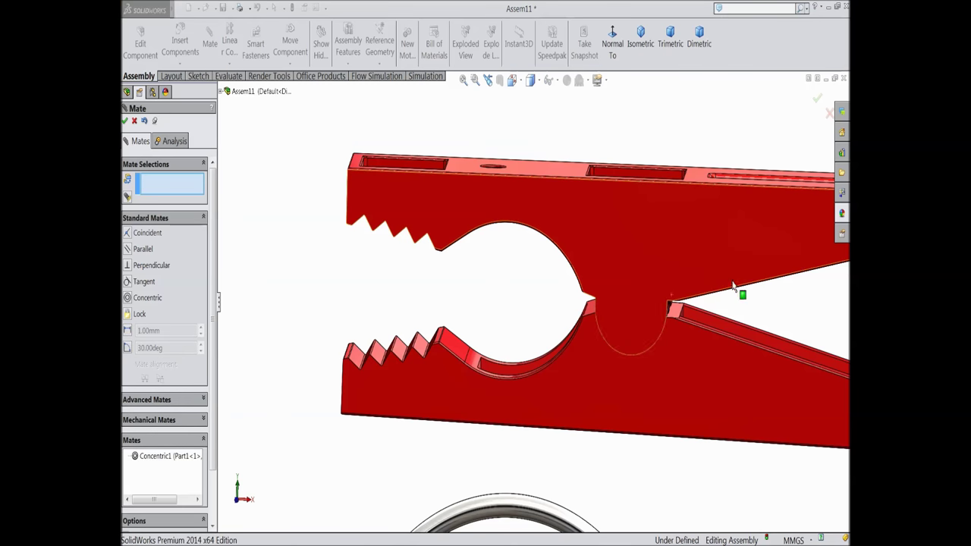
Mate the halves' flat side faces Coincident, then swing the upper jaw open.
{"action": "left_click", "coordinate": [672, 245]}
{"action": "left_click", "coordinate": [677, 379]}
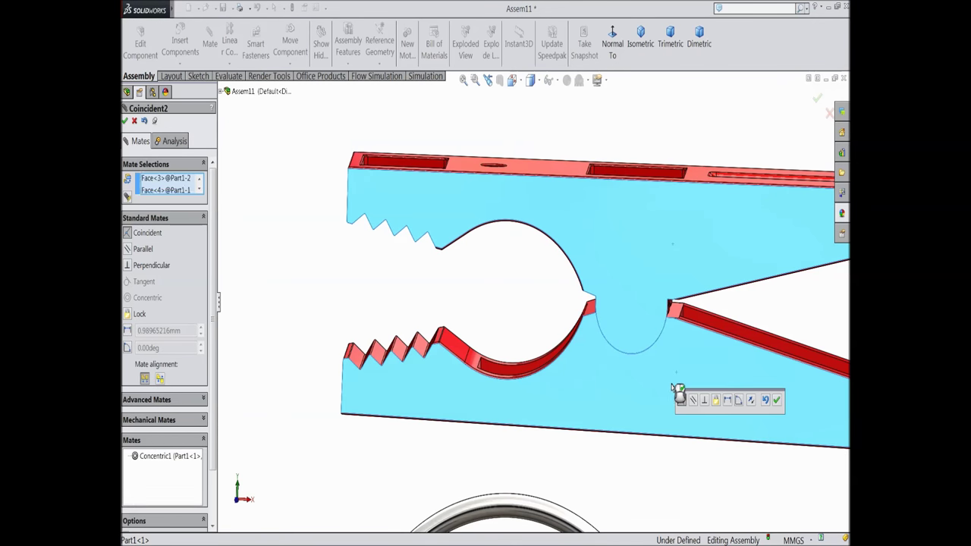
{"action": "left_click", "coordinate": [778, 402]}
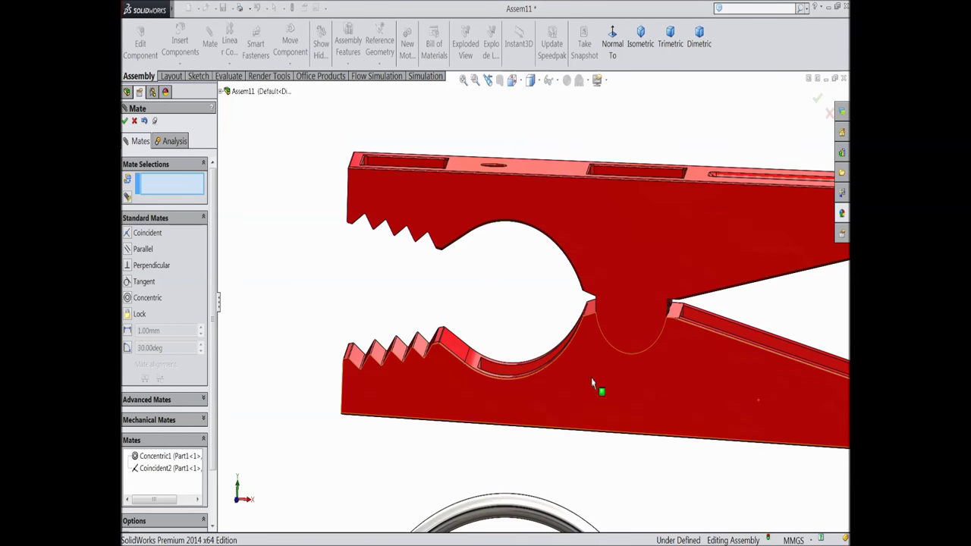
{"action": "scroll", "coordinate": [596, 390], "scroll_direction": "up", "scroll_amount": 5}
{"action": "middle_click_drag", "start_coordinate": [596, 390], "coordinate": [576, 391]}
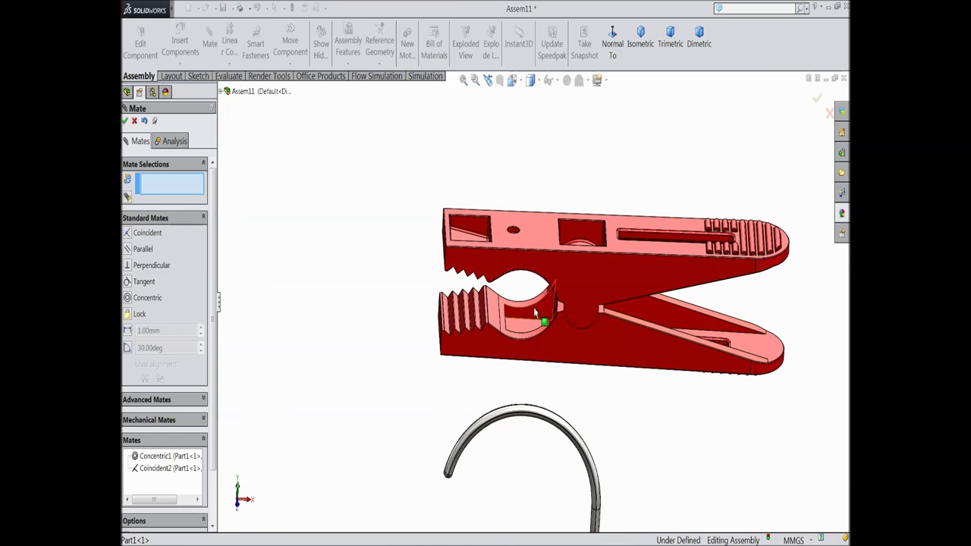
{"action": "left_click_drag", "start_coordinate": [497, 264], "coordinate": [486, 306]}
Pick matching tooth faces on both jaws and flip the tooth mate's alignment.
{"action": "scroll", "coordinate": [486, 306], "scroll_direction": "down", "scroll_amount": 10}
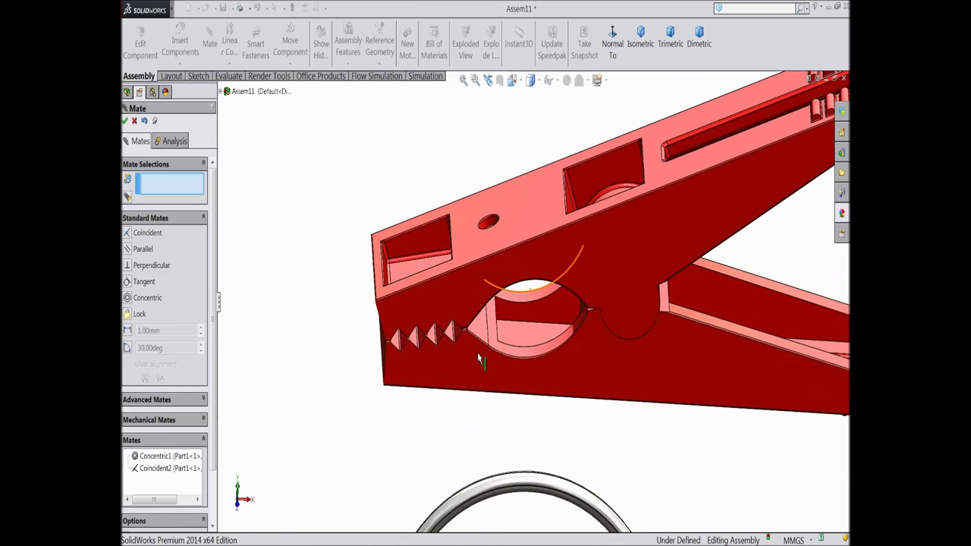
{"action": "middle_click_drag", "start_coordinate": [441, 322], "coordinate": [411, 293]}
{"action": "scroll", "coordinate": [362, 273], "scroll_direction": "down", "scroll_amount": 3}
{"action": "scroll", "coordinate": [364, 277], "scroll_direction": "down", "scroll_amount": 4}
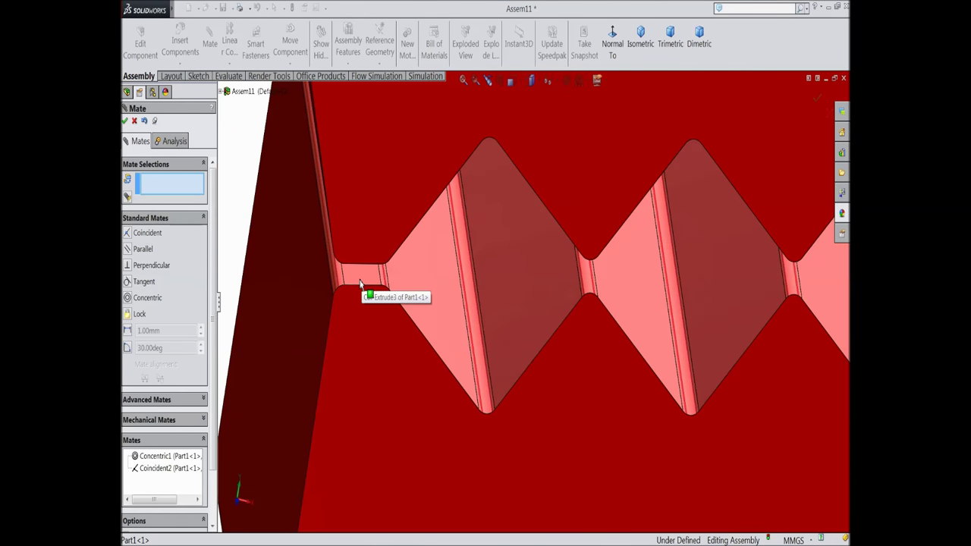
{"action": "scroll", "coordinate": [372, 292], "scroll_direction": "up", "scroll_amount": 2}
{"action": "mouse_move", "coordinate": [385, 296]}
{"action": "middle_mouse_down"}
{"action": "mouse_move", "coordinate": [390, 260]}
{"action": "mouse_move", "coordinate": [387, 280]}
{"action": "middle_mouse_up"}
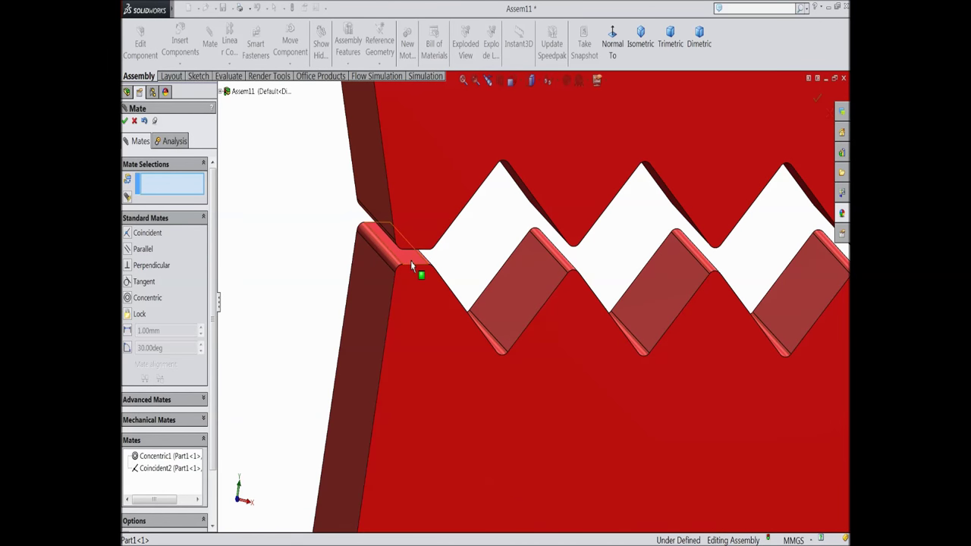
{"action": "left_click", "coordinate": [410, 261]}
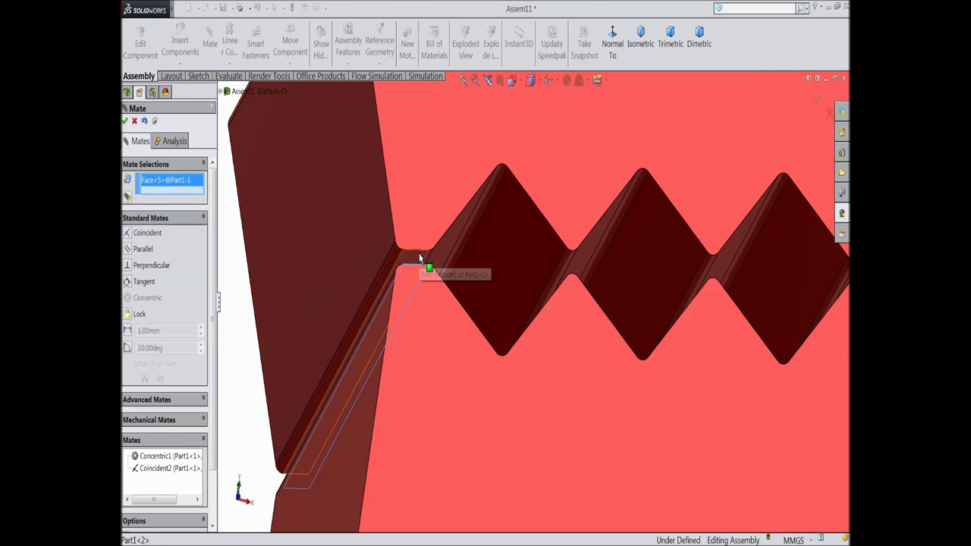
{"action": "left_click", "coordinate": [420, 258]}
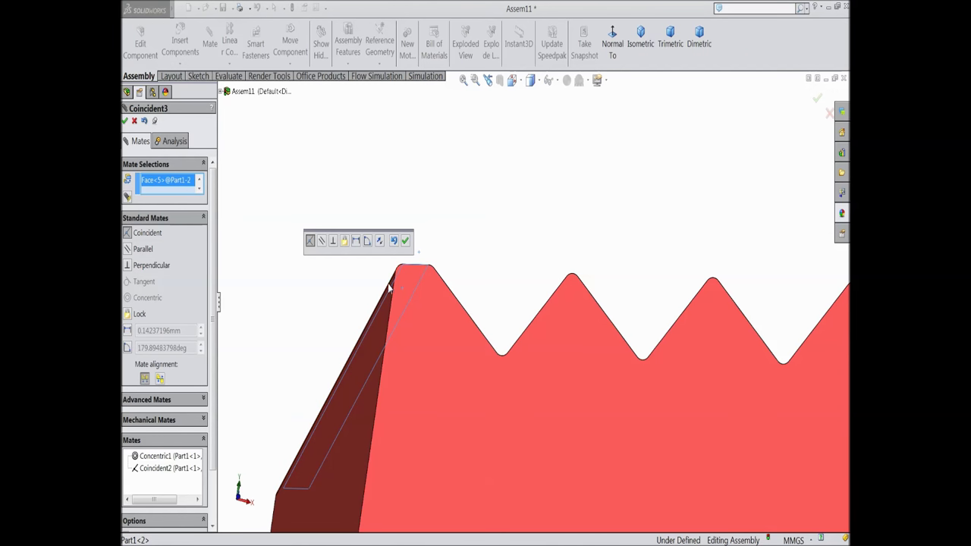
{"action": "left_click", "coordinate": [160, 378]}
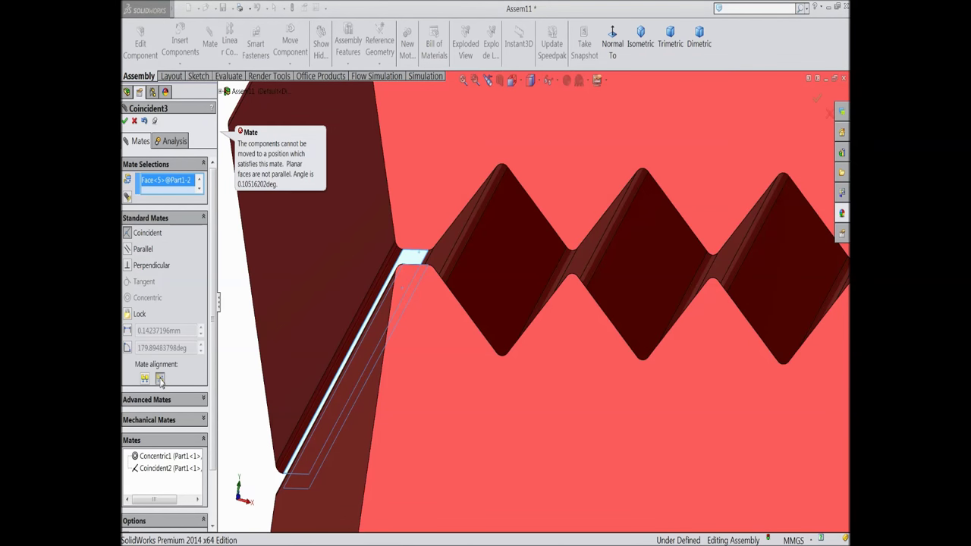
Cancel the over-defining Coincident3 mate, leaving the halves hinged open.
{"action": "scroll", "coordinate": [409, 318], "scroll_direction": "up", "scroll_amount": 8}
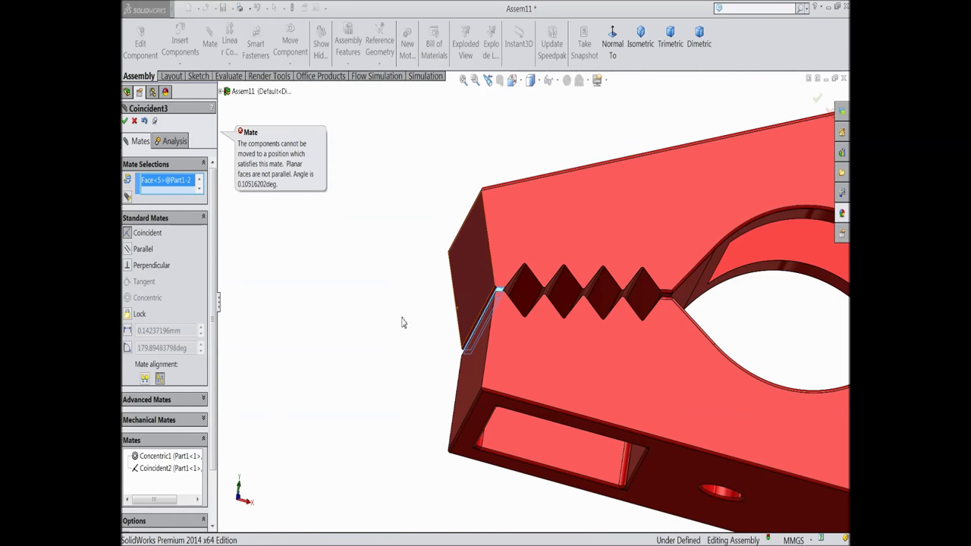
{"action": "middle_click_drag", "start_coordinate": [413, 265], "coordinate": [360, 293]}
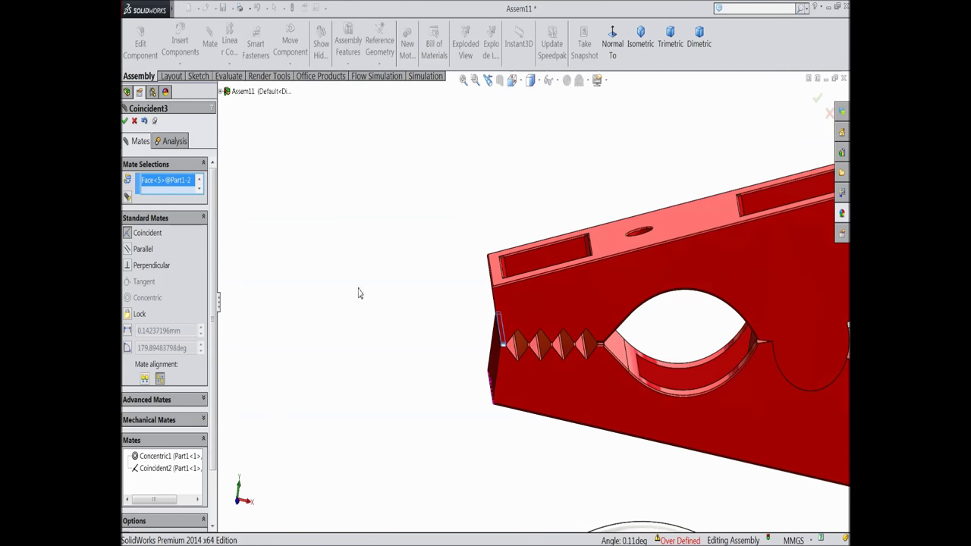
{"action": "left_click", "coordinate": [135, 122]}
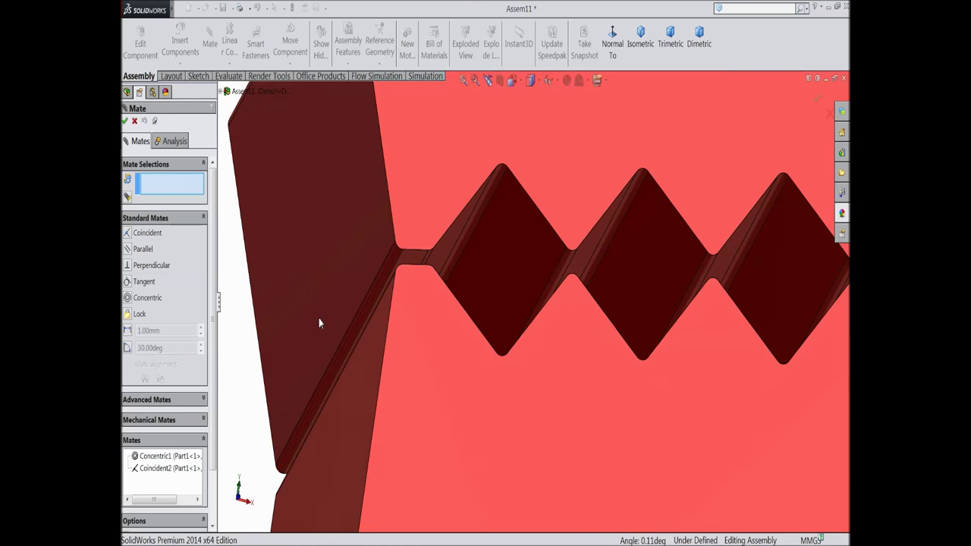
{"action": "scroll", "coordinate": [440, 358], "scroll_direction": "up", "scroll_amount": 6}
Select the inner face of the clip's slot and a face of the spring ring.
{"action": "middle_click_drag", "start_coordinate": [481, 272], "coordinate": [541, 367]}
{"action": "scroll", "coordinate": [675, 443], "scroll_direction": "down", "scroll_amount": 3}
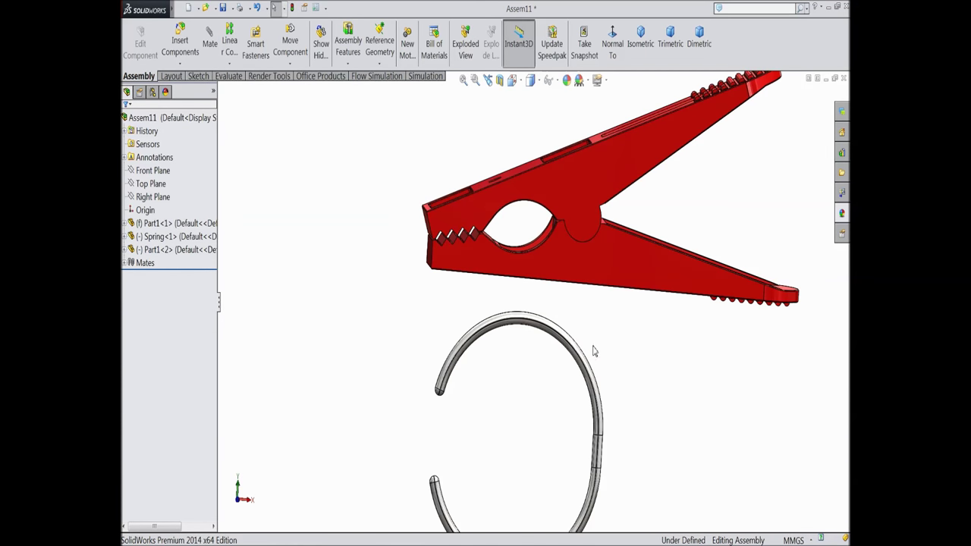
{"action": "middle_click_drag", "start_coordinate": [580, 315], "coordinate": [671, 339]}
{"action": "scroll", "coordinate": [670, 339], "scroll_direction": "down", "scroll_amount": 3}
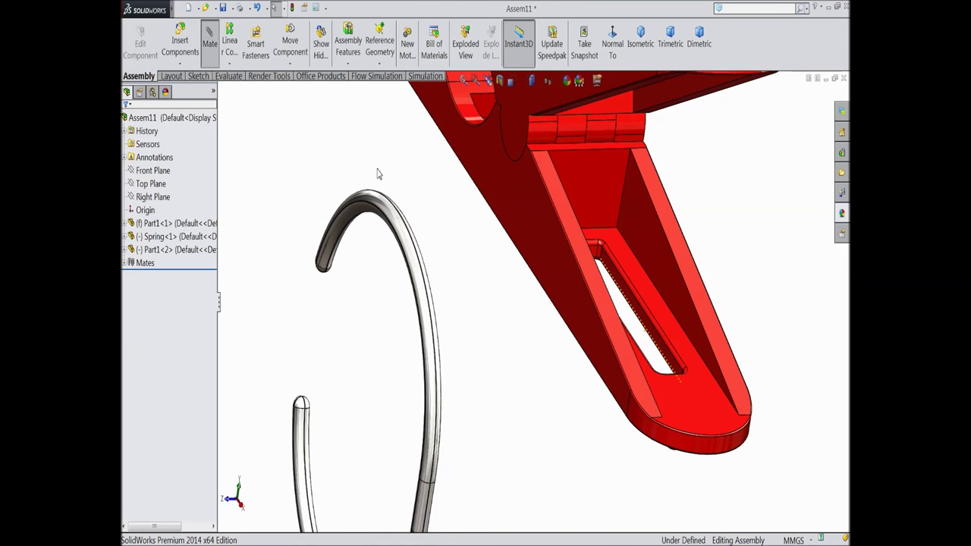
{"action": "scroll", "coordinate": [761, 346], "scroll_direction": "down", "scroll_amount": 3}
{"action": "left_click", "coordinate": [508, 288]}
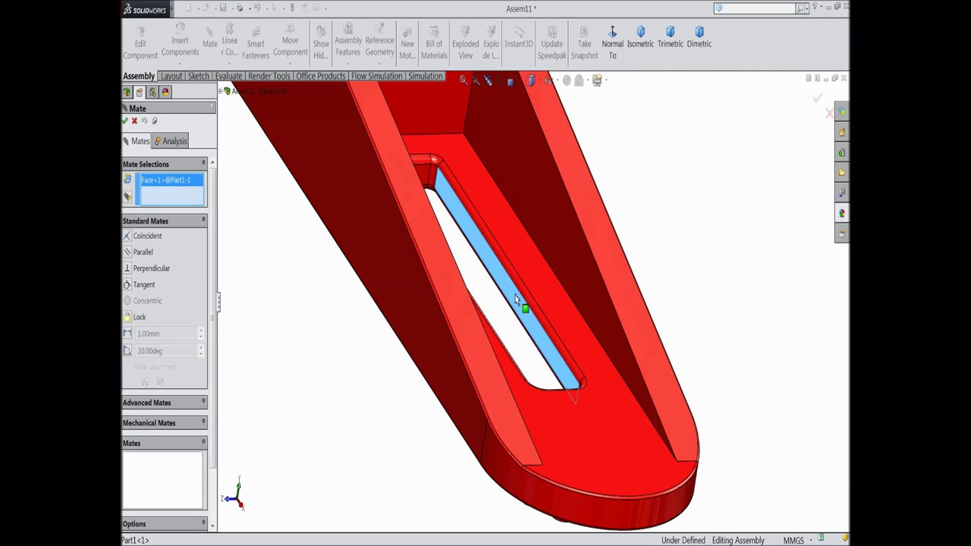
{"action": "scroll", "coordinate": [525, 324], "scroll_direction": "up", "scroll_amount": 3}
{"action": "middle_click_drag", "start_coordinate": [214, 373], "coordinate": [541, 437]}
{"action": "scroll", "coordinate": [511, 396], "scroll_direction": "down", "scroll_amount": 6}
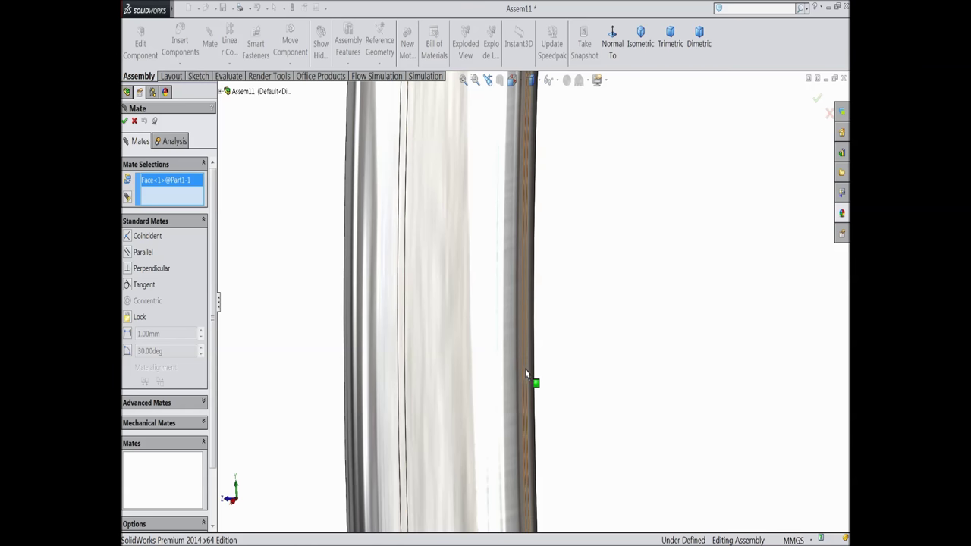
{"action": "left_click", "coordinate": [527, 374]}
Make it a 0.75 mm Distance mate and accept it.
{"action": "scroll", "coordinate": [485, 417], "scroll_direction": "up", "scroll_amount": 5}
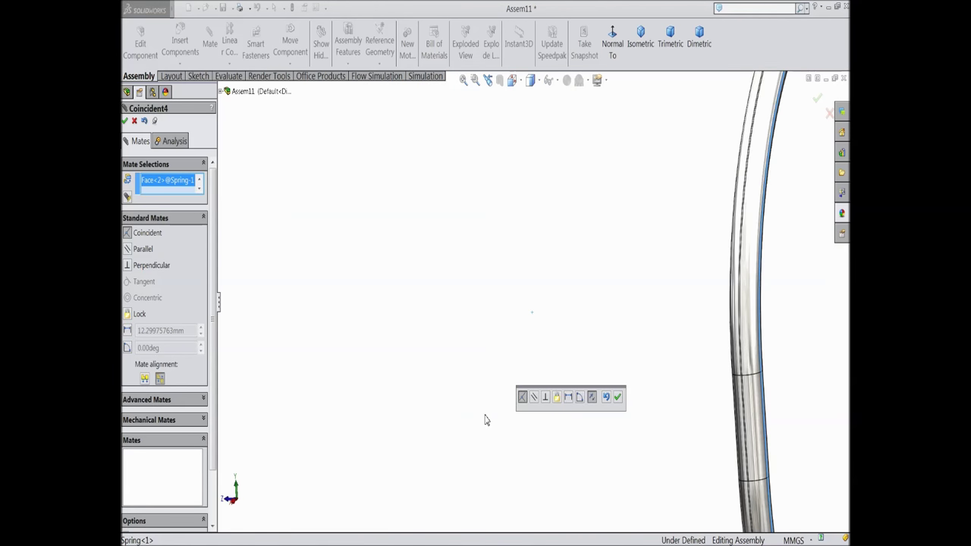
{"action": "middle_click_drag", "start_coordinate": [487, 419], "coordinate": [525, 365]}
{"action": "left_click", "coordinate": [568, 397]}
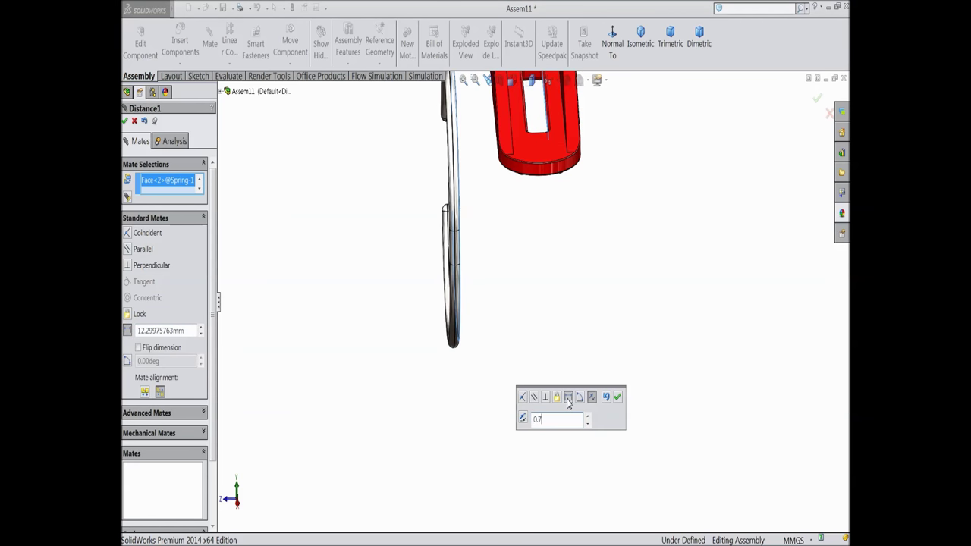
{"action": "type", "text": "0.75"}
{"action": "key", "text": "Return"}
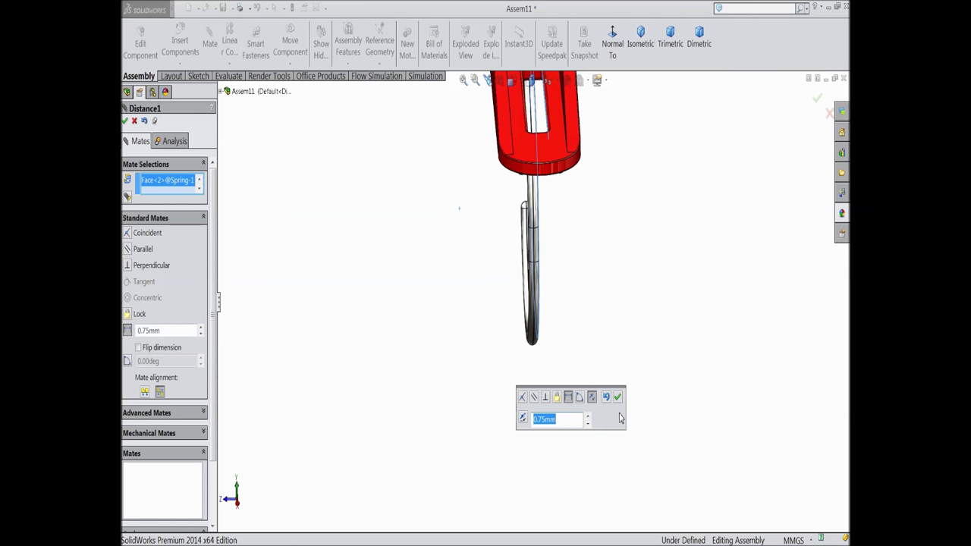
{"action": "left_click", "coordinate": [619, 400]}
{"action": "middle_click_drag", "start_coordinate": [617, 401], "coordinate": [566, 264]}
{"action": "scroll", "coordinate": [508, 239], "scroll_direction": "down", "scroll_amount": 3}
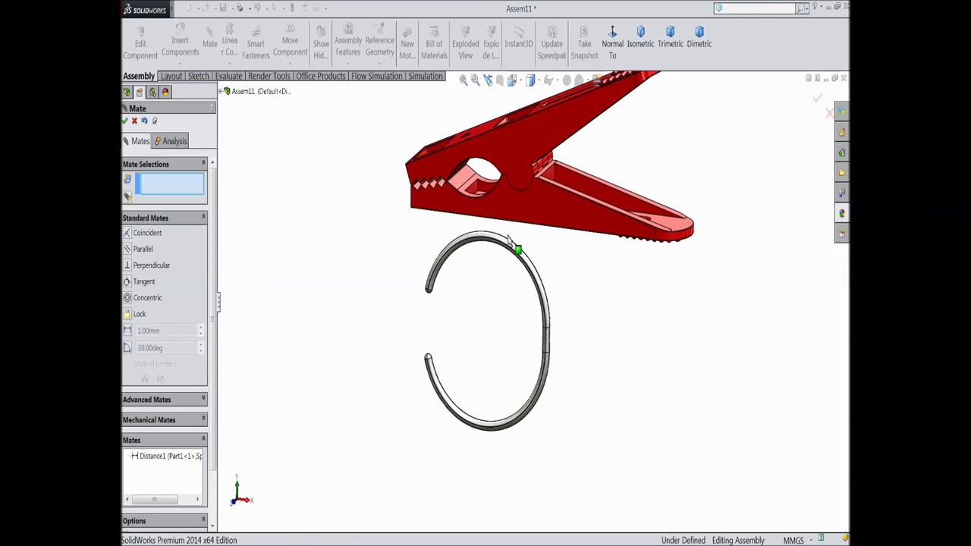
Make the spring's end face tangent to the hole in the first clip half.
{"action": "right_click_drag", "start_coordinate": [493, 241], "coordinate": [609, 149]}
{"action": "middle_click_drag", "start_coordinate": [609, 149], "coordinate": [523, 159]}
{"action": "scroll", "coordinate": [486, 152], "scroll_direction": "down", "scroll_amount": 6}
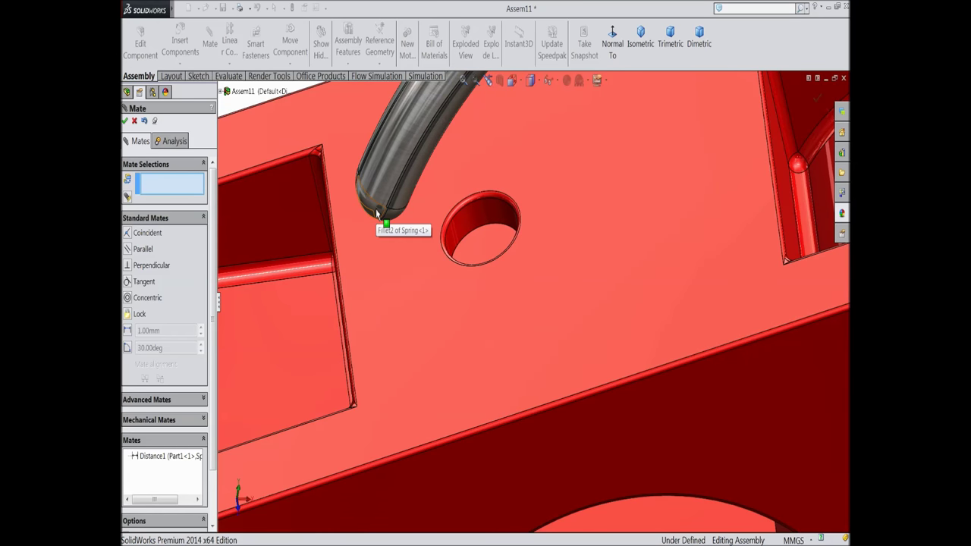
{"action": "scroll", "coordinate": [377, 214], "scroll_direction": "down", "scroll_amount": 5}
{"action": "left_click", "coordinate": [395, 234]}
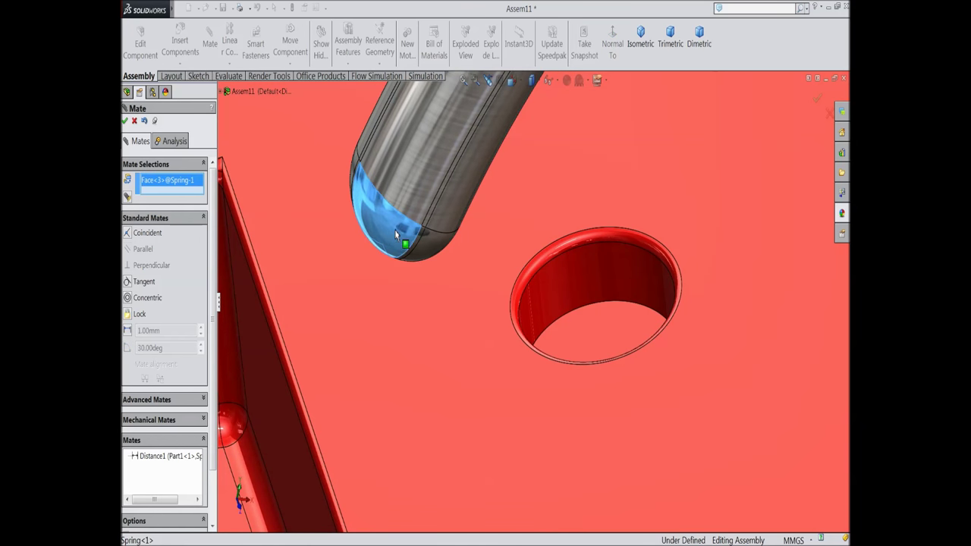
{"action": "left_click", "coordinate": [612, 338]}
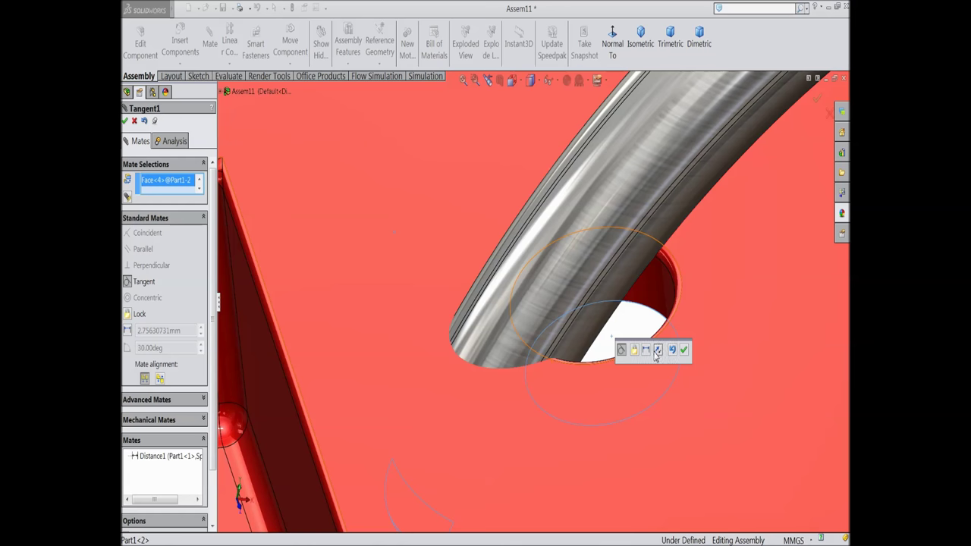
{"action": "middle_click_drag", "start_coordinate": [658, 353], "coordinate": [687, 379]}
{"action": "left_click", "coordinate": [684, 351]}
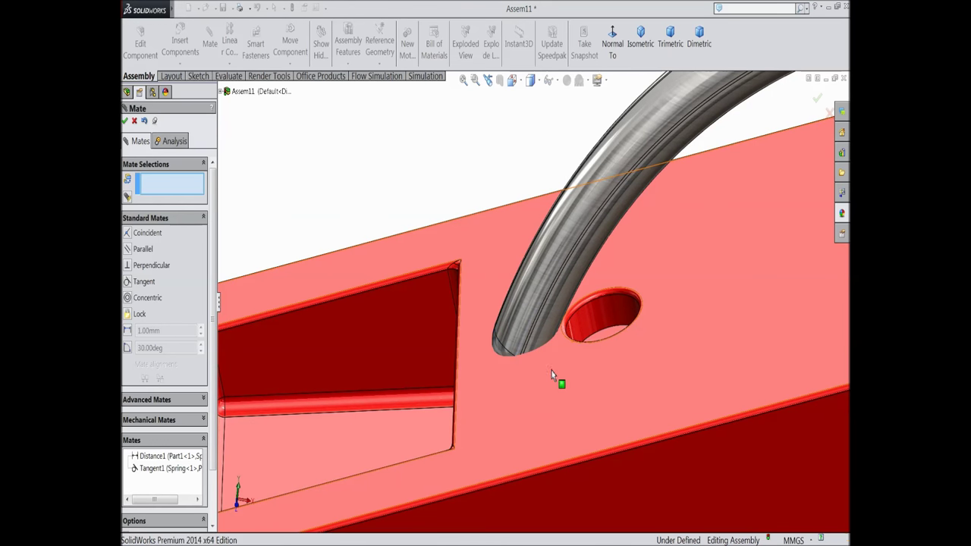
Add a second Tangent mate seating the spring in the other half's hole.
{"action": "scroll", "coordinate": [592, 368], "scroll_direction": "up", "scroll_amount": 5}
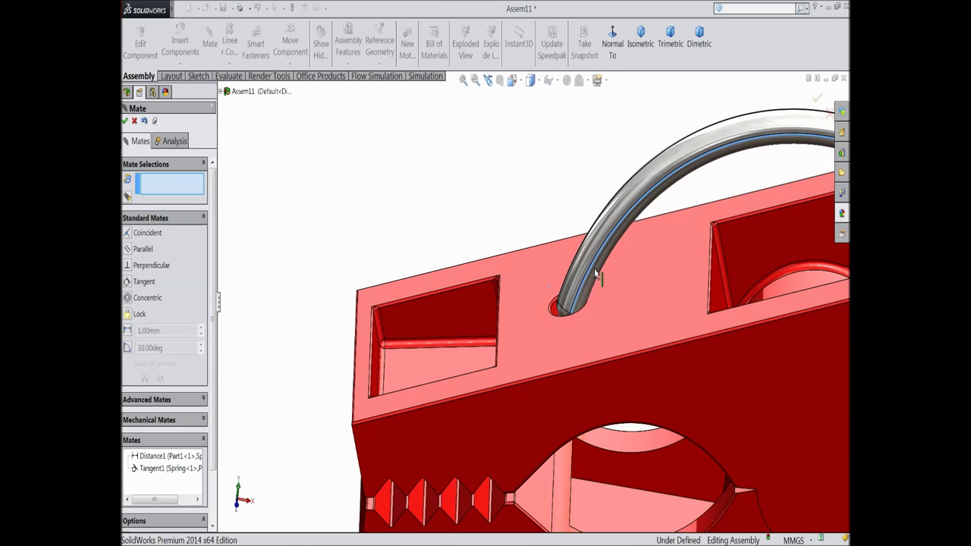
{"action": "scroll", "coordinate": [565, 330], "scroll_direction": "up", "scroll_amount": 5}
{"action": "middle_click_drag", "start_coordinate": [583, 400], "coordinate": [501, 470]}
{"action": "scroll", "coordinate": [565, 334], "scroll_direction": "down", "scroll_amount": 6}
{"action": "scroll", "coordinate": [502, 361], "scroll_direction": "down", "scroll_amount": 4}
{"action": "left_click", "coordinate": [526, 317]}
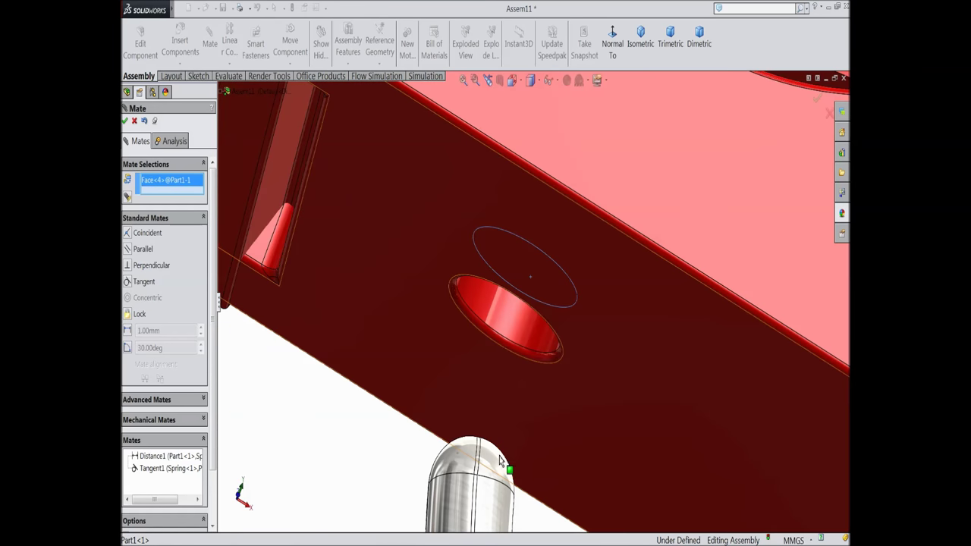
{"action": "left_click", "coordinate": [499, 471]}
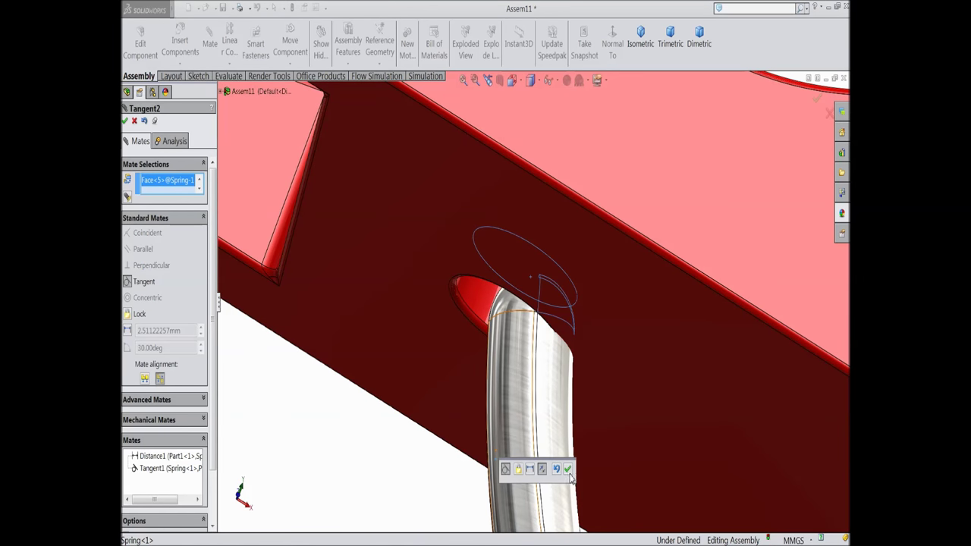
{"action": "left_click", "coordinate": [567, 470]}
{"action": "scroll", "coordinate": [511, 420], "scroll_direction": "up", "scroll_amount": 10}
{"action": "middle_click_drag", "start_coordinate": [509, 422], "coordinate": [464, 364]}
{"action": "scroll", "coordinate": [728, 325], "scroll_direction": "down", "scroll_amount": 2}
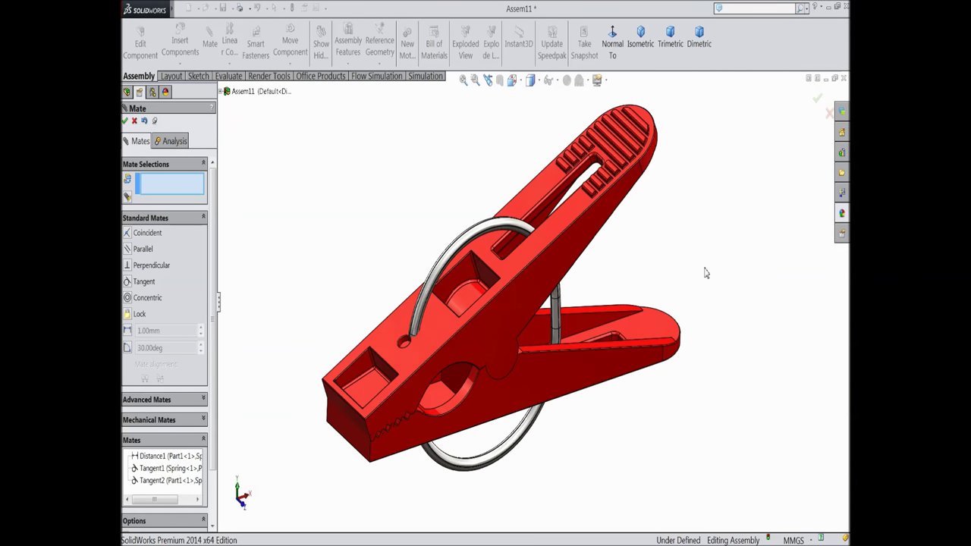
Inspect the completed clothespin from several angles and close the Mate PropertyManager.
{"action": "middle_click_drag", "start_coordinate": [679, 279], "coordinate": [667, 242]}
{"action": "middle_click_drag", "start_coordinate": [604, 280], "coordinate": [468, 290]}
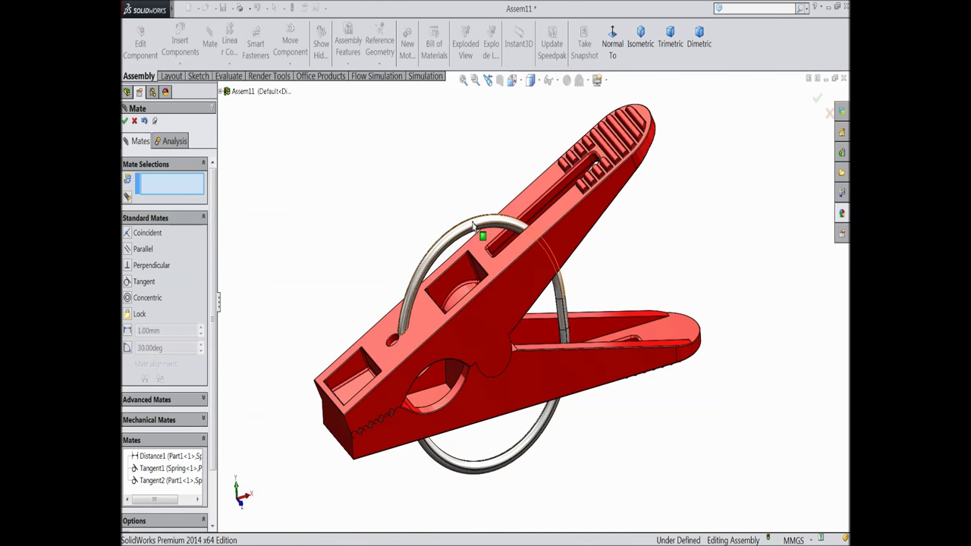
{"action": "middle_click_drag", "start_coordinate": [473, 224], "coordinate": [466, 229]}
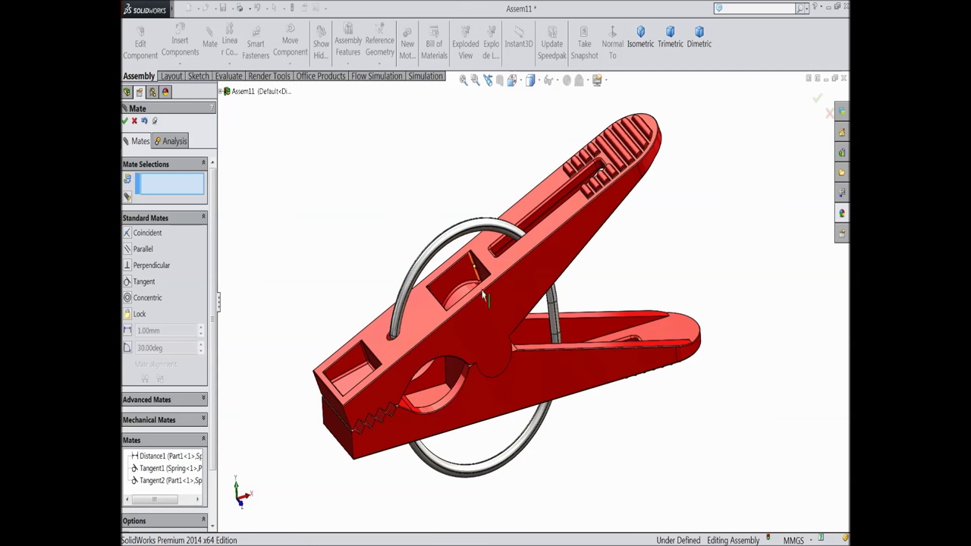
{"action": "middle_click_drag", "start_coordinate": [546, 469], "coordinate": [536, 346]}
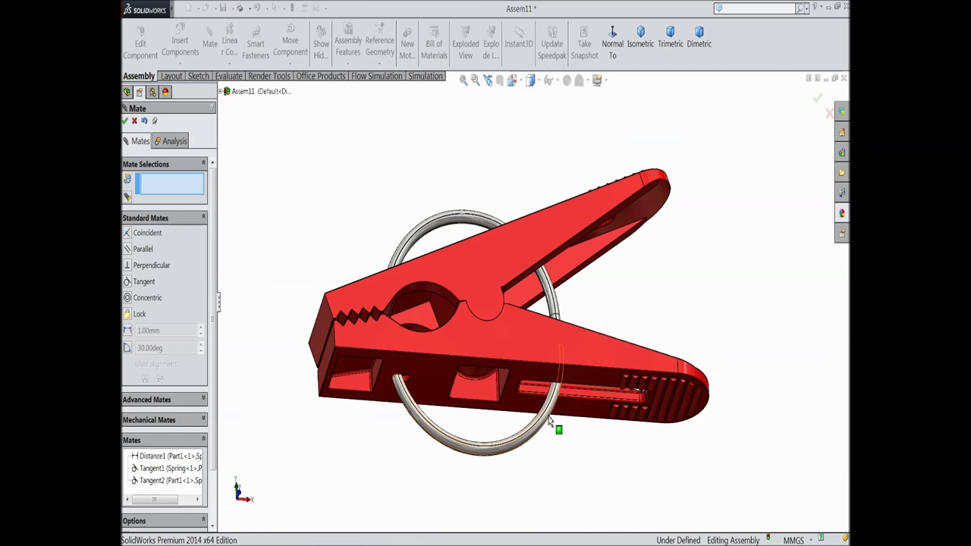
{"action": "middle_click_drag", "start_coordinate": [594, 285], "coordinate": [602, 427]}
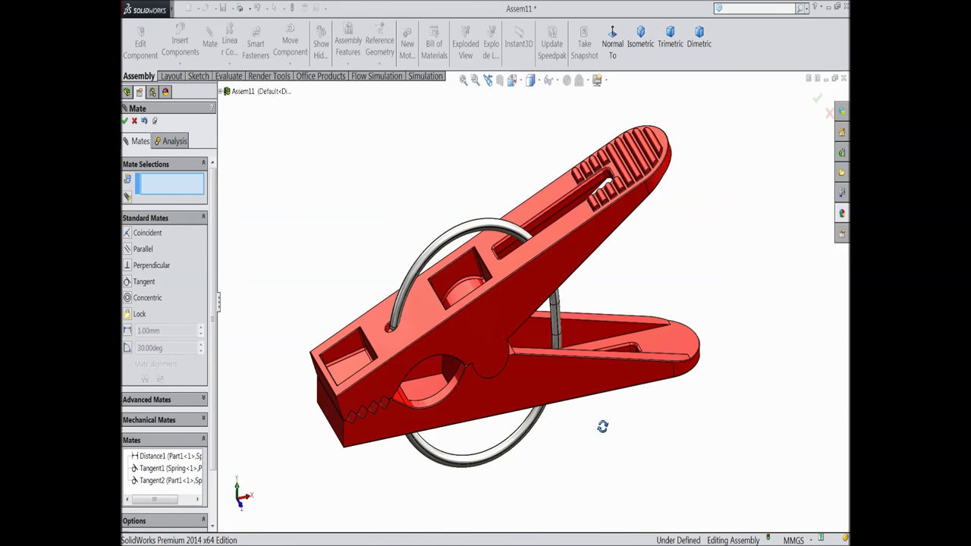
{"action": "left_click", "coordinate": [134, 121]}
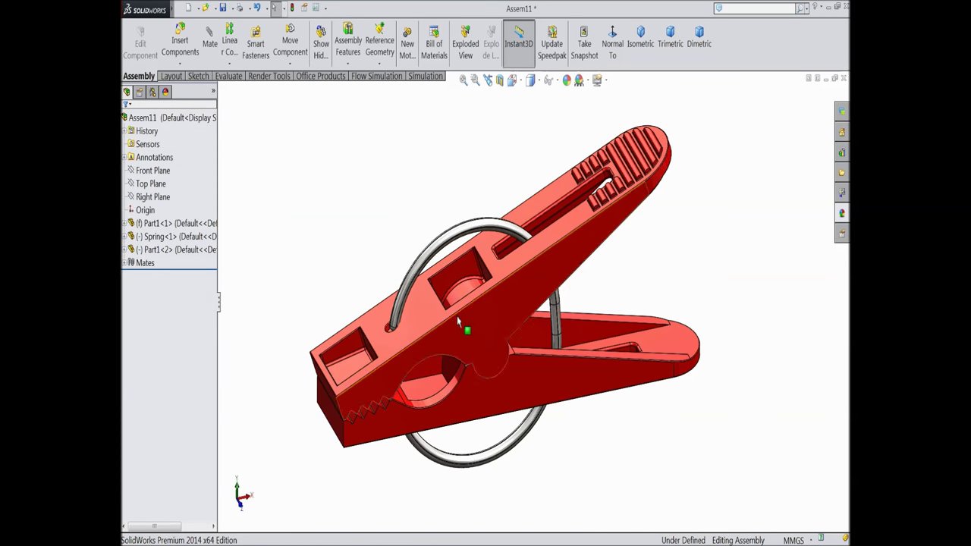
{"action": "mouse_move", "coordinate": [618, 281]}
{"action": "middle_mouse_down"}
{"action": "mouse_move", "coordinate": [637, 268]}
{"action": "mouse_move", "coordinate": [622, 253]}
{"action": "mouse_move", "coordinate": [617, 264]}
{"action": "middle_mouse_up"}
{"action": "scroll", "coordinate": [492, 360], "scroll_direction": "down", "scroll_amount": 2}
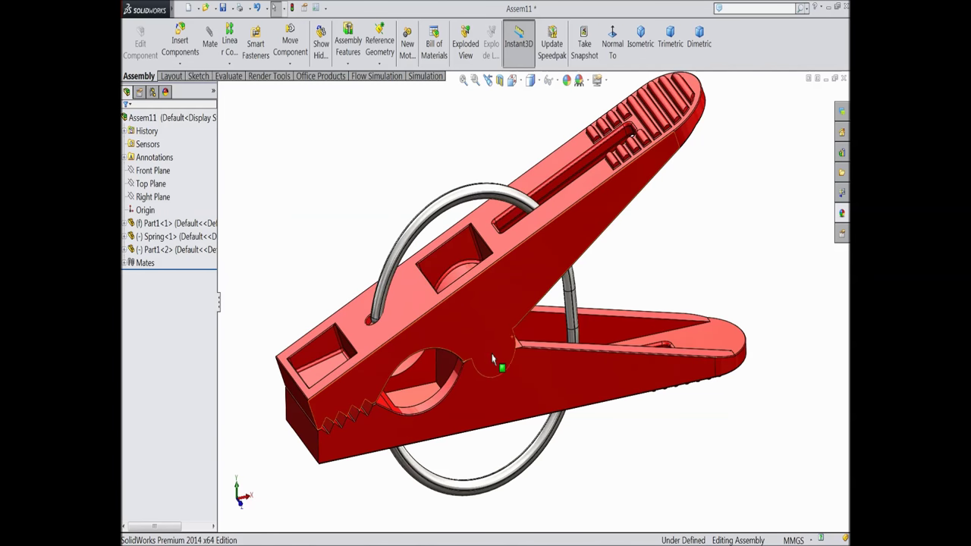
{"action": "mouse_move", "coordinate": [554, 472]}
{"action": "middle_mouse_down"}
{"action": "mouse_move", "coordinate": [546, 303]}
{"action": "mouse_move", "coordinate": [562, 480]}
{"action": "middle_mouse_up"}
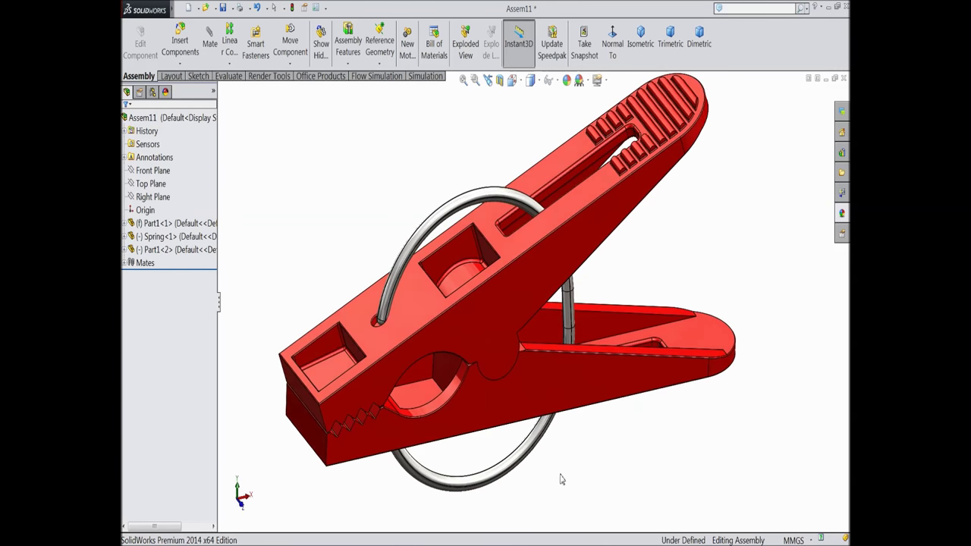
Rebuild and save the assembly as Assem11 in the Clothespine folder, then stop the recording.
{"action": "left_click", "coordinate": [222, 8]}
{"action": "left_click", "coordinate": [469, 243]}
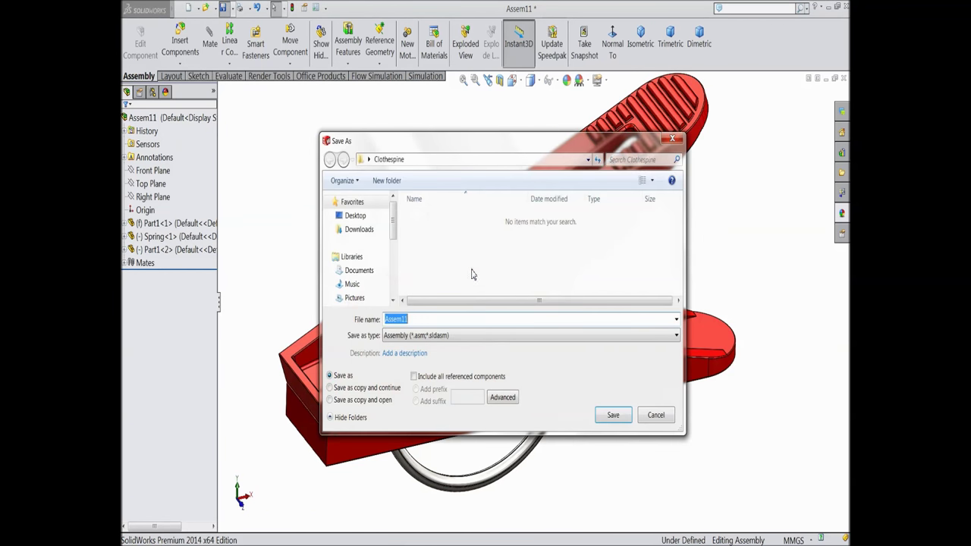
{"action": "left_click", "coordinate": [612, 415]}
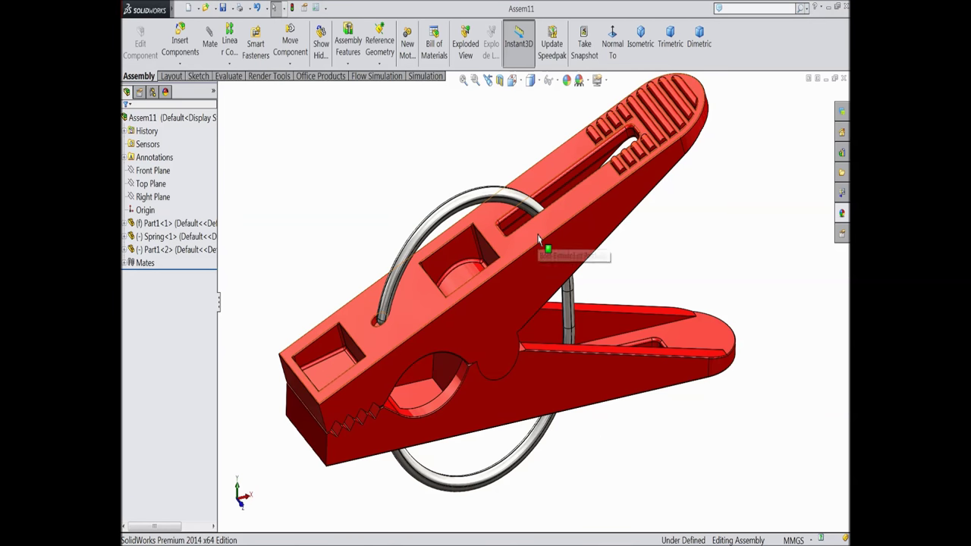
{"action": "scroll", "coordinate": [546, 255], "scroll_direction": "up", "scroll_amount": 2}
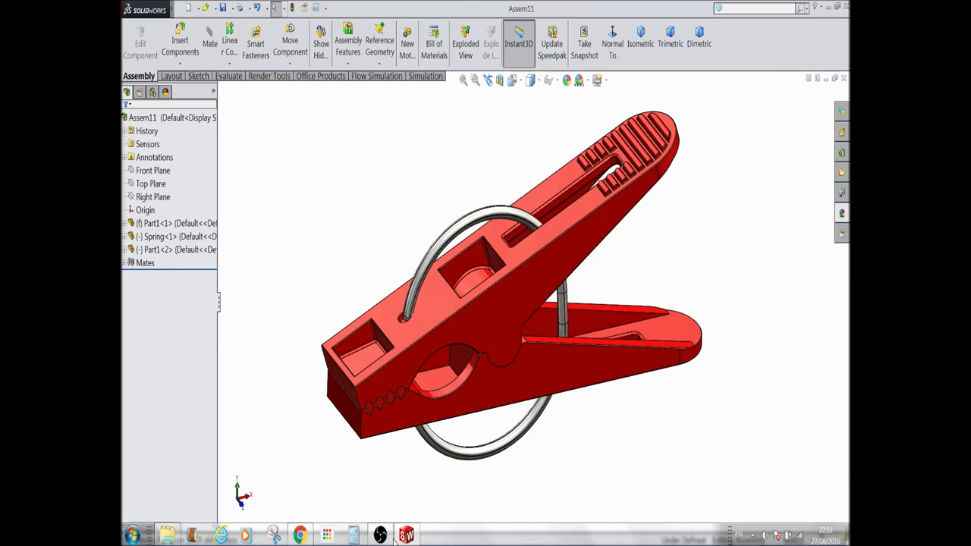
{"action": "left_click", "coordinate": [381, 533]}
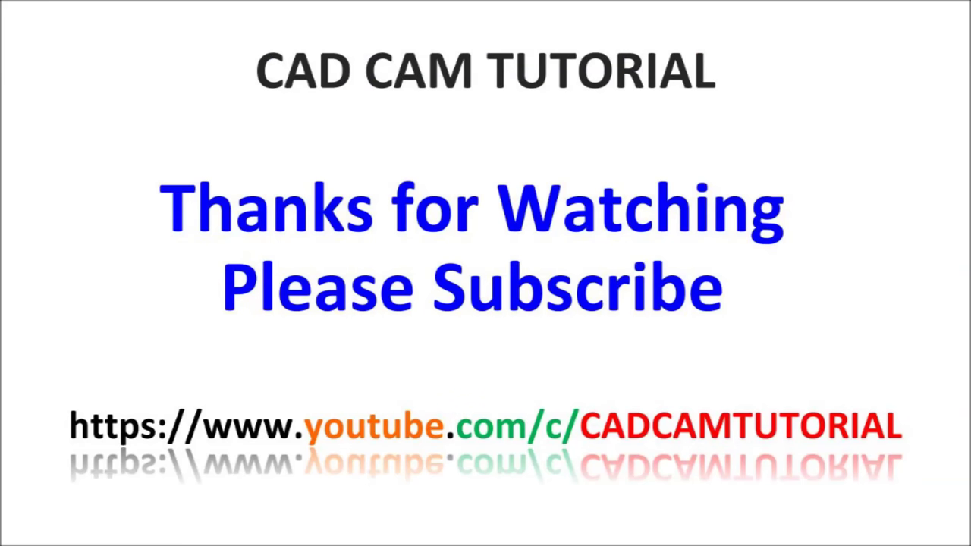